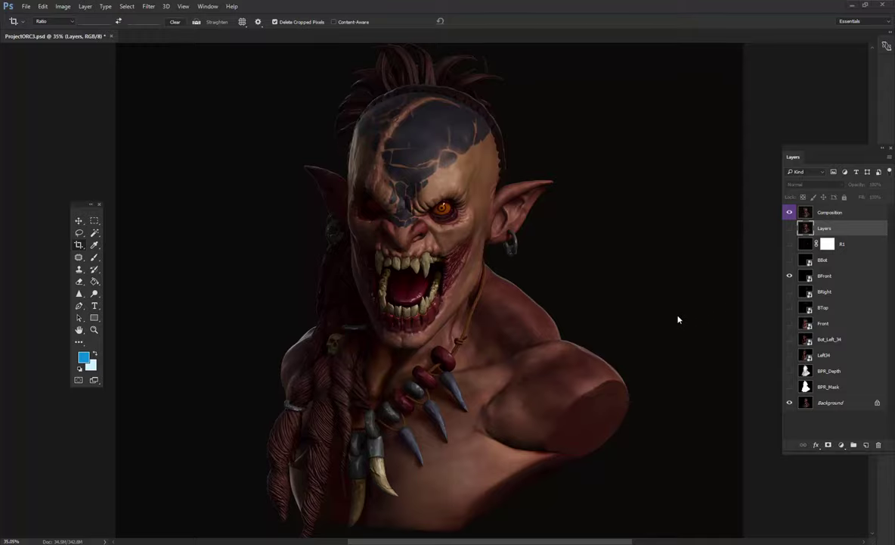
Zoom in and pan around the orc's face and the top of its head.
{"action": "scroll", "coordinate": [514, 263], "scroll_direction": "down", "scroll_amount": 5}
{"action": "scroll", "coordinate": [507, 266], "scroll_direction": "up", "scroll_amount": 8}
{"action": "scroll", "coordinate": [508, 257], "scroll_direction": "down", "scroll_amount": 6}
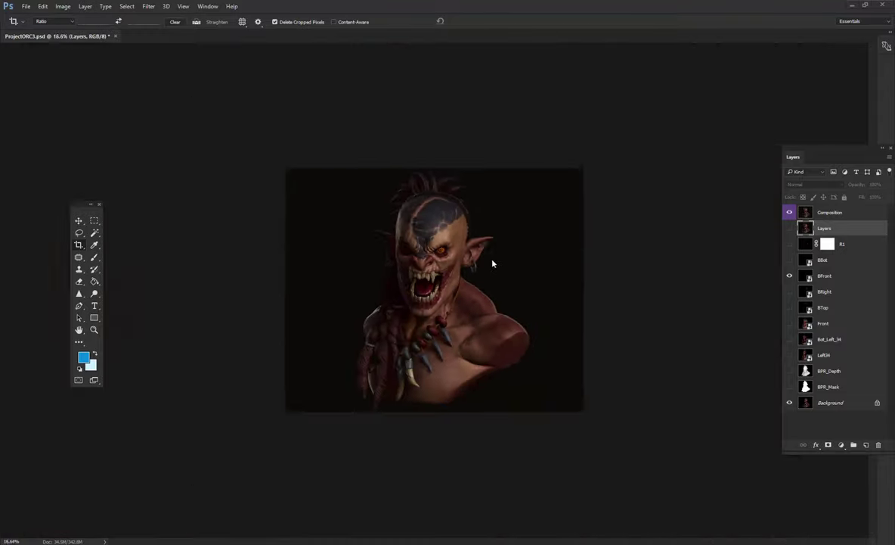
{"action": "scroll", "coordinate": [492, 260], "scroll_direction": "up", "scroll_amount": 5}
{"action": "scroll", "coordinate": [467, 265], "scroll_direction": "down", "scroll_amount": 4}
{"action": "scroll", "coordinate": [466, 264], "scroll_direction": "up", "scroll_amount": 1}
{"action": "scroll", "coordinate": [466, 264], "scroll_direction": "up", "scroll_amount": 6}
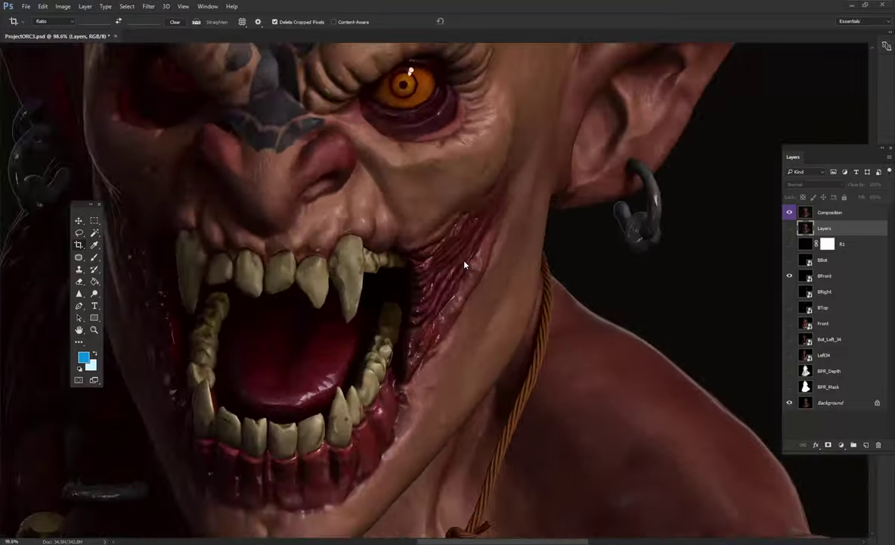
{"action": "scroll", "coordinate": [465, 264], "scroll_direction": "down", "scroll_amount": 6}
{"action": "scroll", "coordinate": [465, 264], "scroll_direction": "down", "scroll_amount": 3}
{"action": "scroll", "coordinate": [464, 264], "scroll_direction": "up", "scroll_amount": 3}
{"action": "scroll", "coordinate": [464, 264], "scroll_direction": "up", "scroll_amount": 2}
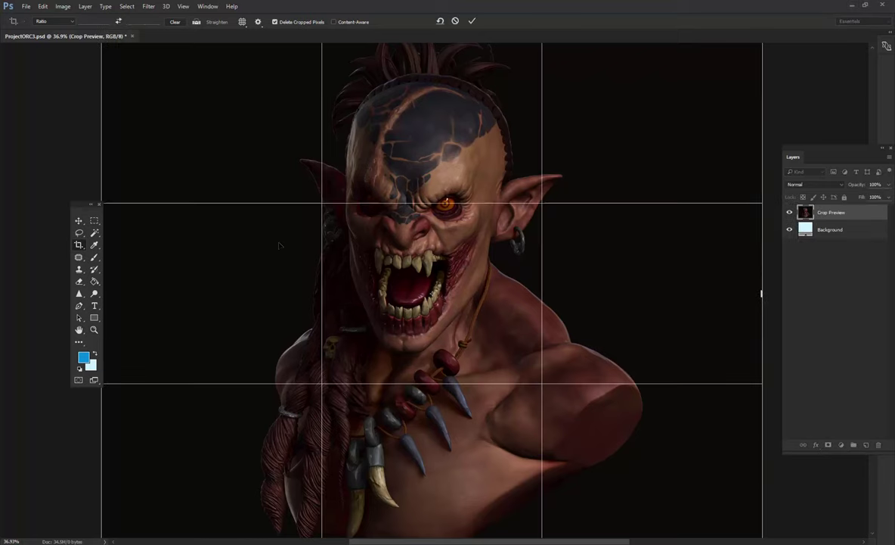
{"action": "left_click", "coordinate": [94, 330]}
{"action": "scroll", "coordinate": [468, 189], "scroll_direction": "up", "scroll_amount": 3}
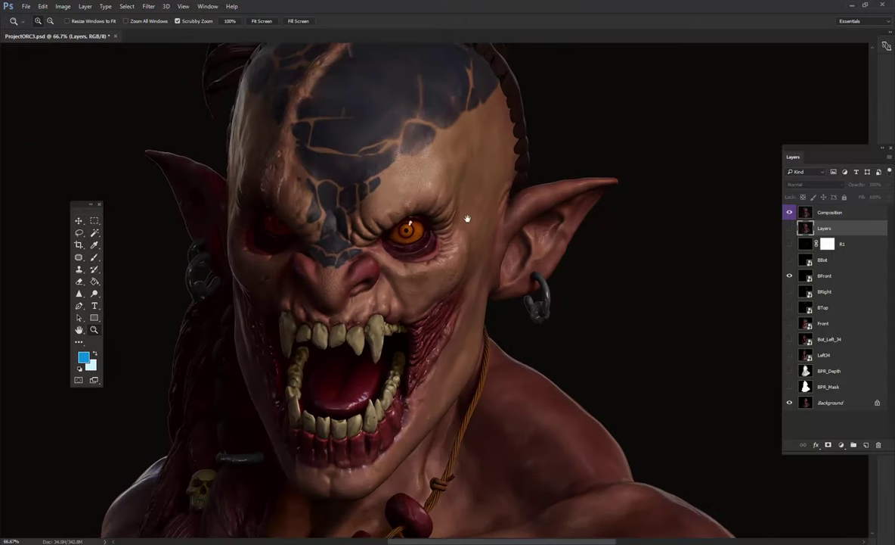
{"action": "left_click_drag", "start_coordinate": [467, 220], "coordinate": [489, 209]}
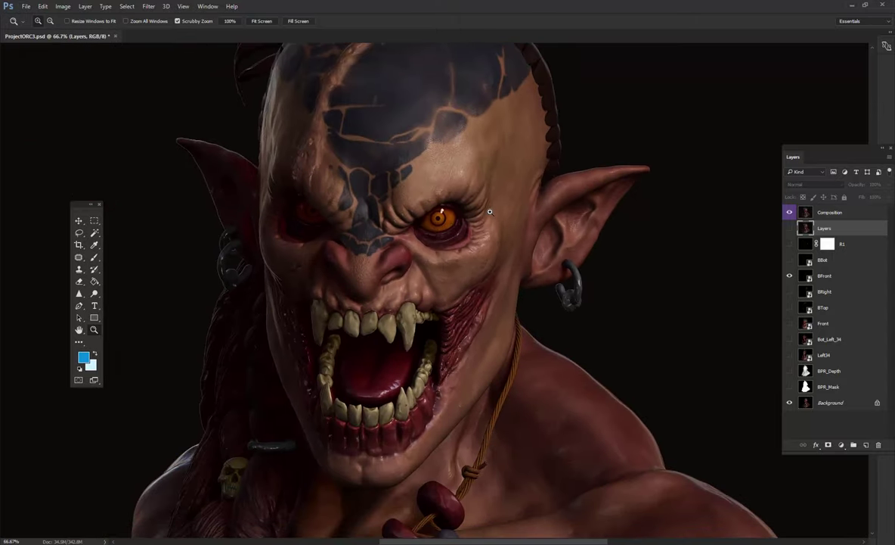
{"action": "scroll", "coordinate": [484, 215], "scroll_direction": "down", "scroll_amount": 3}
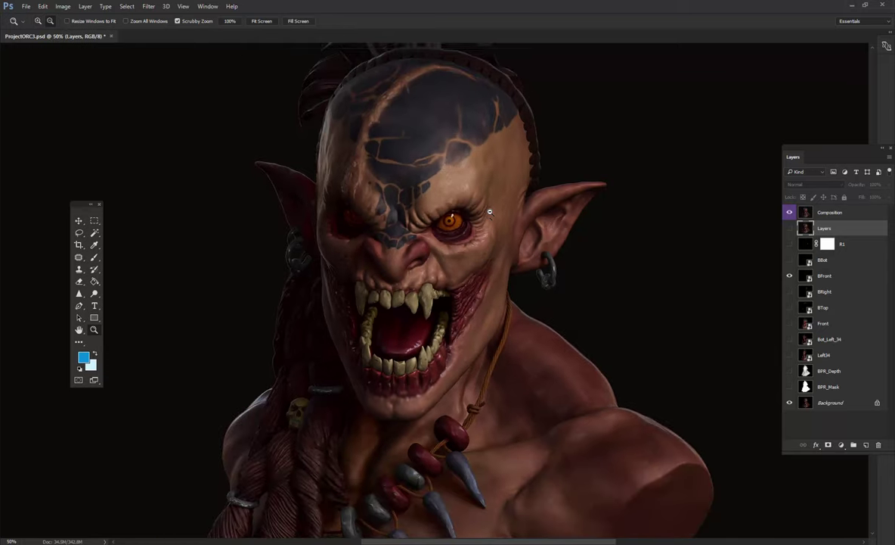
{"action": "scroll", "coordinate": [468, 231], "scroll_direction": "up", "scroll_amount": 2}
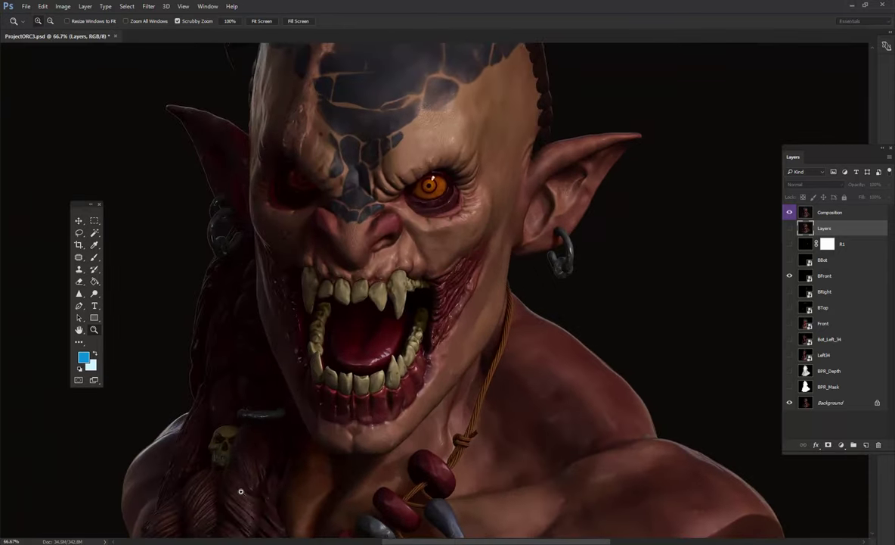
{"action": "scroll", "coordinate": [304, 380], "scroll_direction": "up", "scroll_amount": 1}
{"action": "mouse_move", "coordinate": [399, 312]}
{"action": "left_mouse_down"}
{"action": "mouse_move", "coordinate": [250, 370]}
{"action": "mouse_move", "coordinate": [354, 439]}
{"action": "mouse_move", "coordinate": [400, 295]}
{"action": "mouse_move", "coordinate": [505, 261]}
{"action": "left_mouse_up"}
{"action": "scroll", "coordinate": [360, 428], "scroll_direction": "down", "scroll_amount": 1}
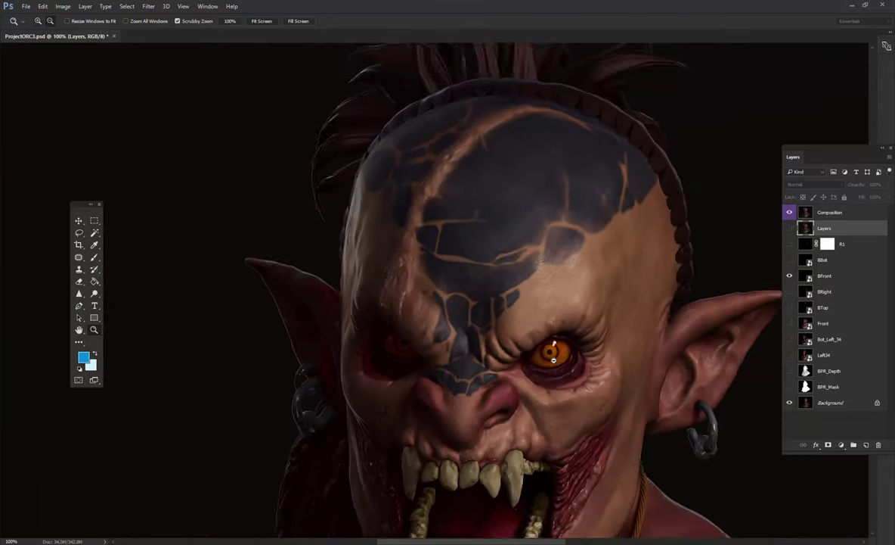
{"action": "scroll", "coordinate": [506, 261], "scroll_direction": "down", "scroll_amount": 4}
{"action": "scroll", "coordinate": [451, 241], "scroll_direction": "up", "scroll_amount": 2}
{"action": "scroll", "coordinate": [451, 241], "scroll_direction": "down", "scroll_amount": 1}
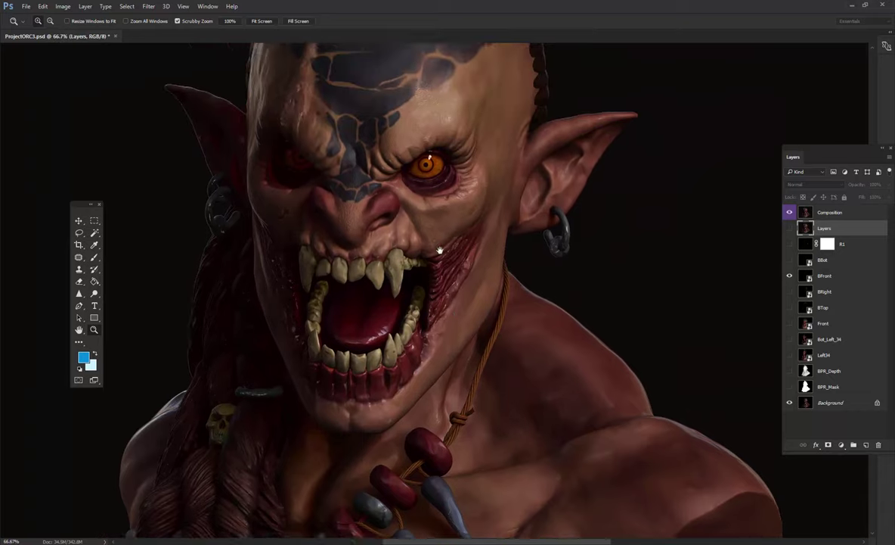
{"action": "scroll", "coordinate": [443, 254], "scroll_direction": "down", "scroll_amount": 1}
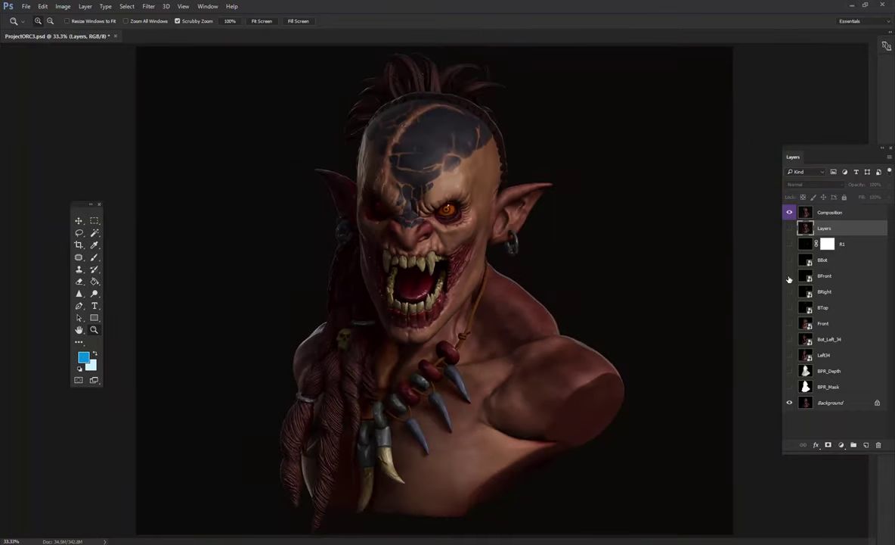
Hide Composition and preview the BPR_Mask, BPR_Depth, Left34 and Bot_Left_34 passes.
{"action": "left_click", "coordinate": [789, 212]}
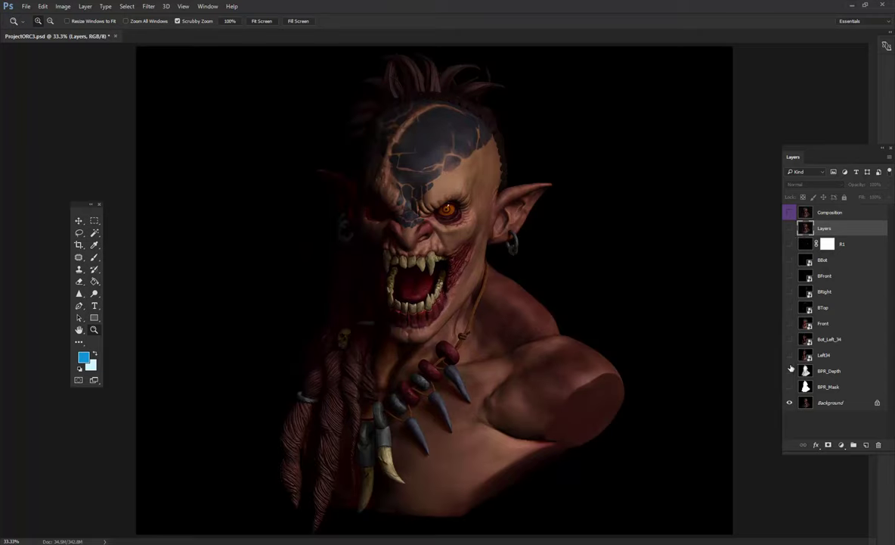
{"action": "left_click", "coordinate": [790, 386]}
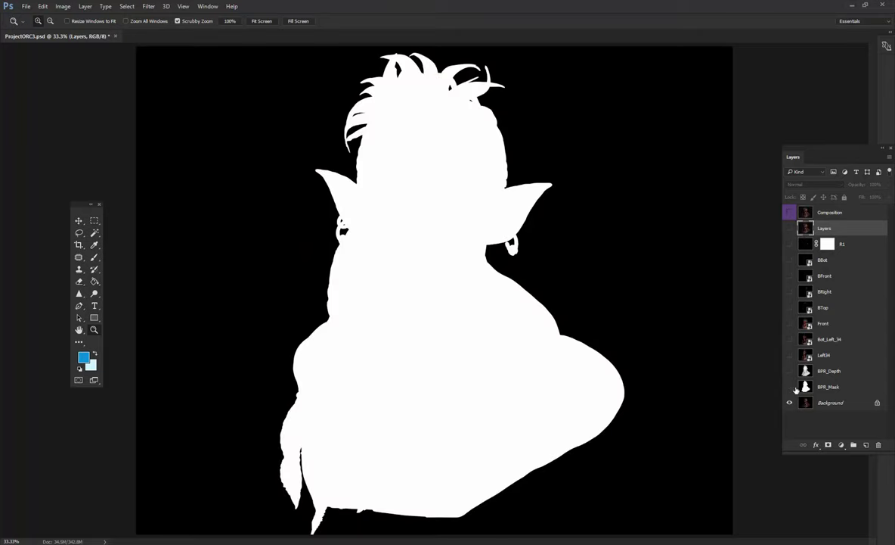
{"action": "left_click", "coordinate": [789, 387]}
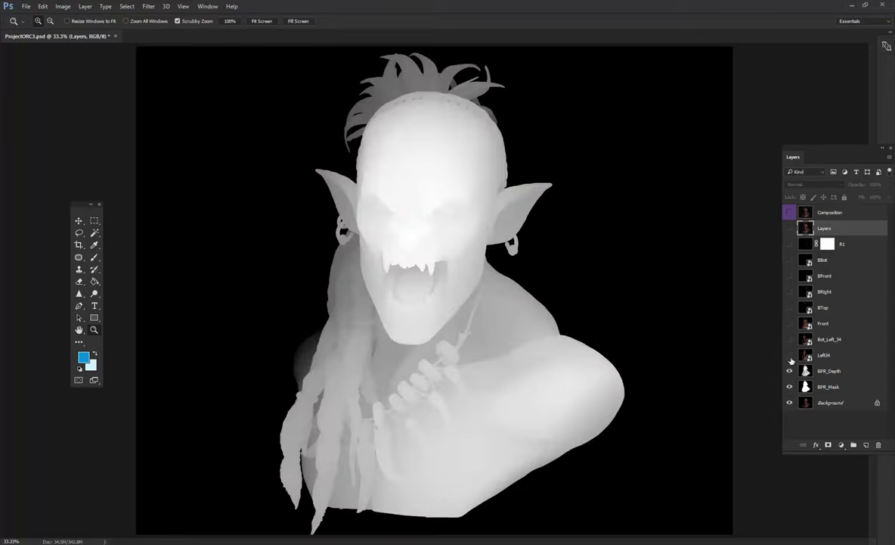
{"action": "left_click_drag", "start_coordinate": [790, 371], "coordinate": [790, 386]}
{"action": "left_click", "coordinate": [790, 339]}
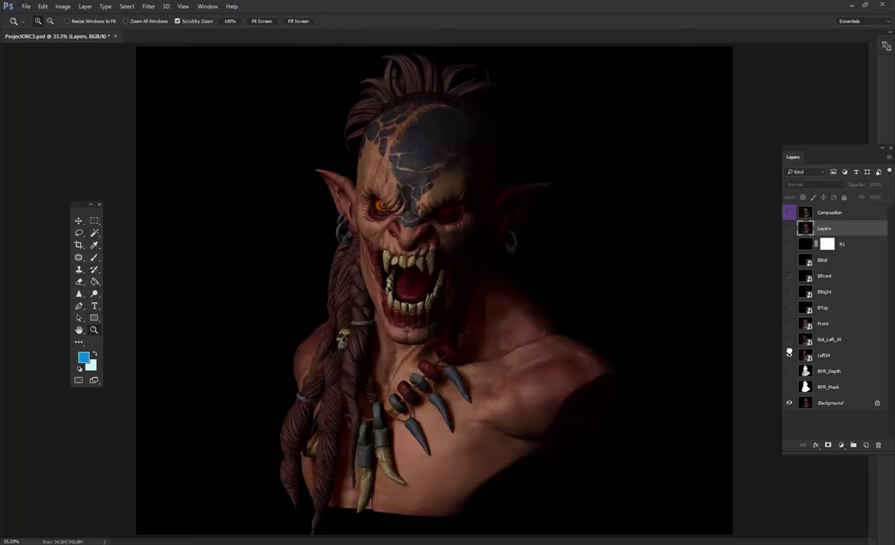
{"action": "left_click", "coordinate": [790, 354]}
{"action": "left_click", "coordinate": [789, 371]}
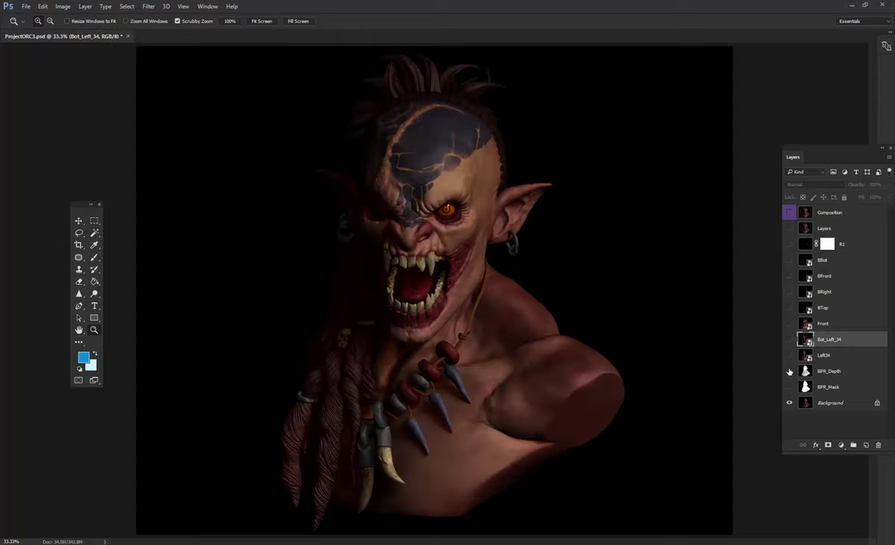
Turn every layer from R1 down back on and show Composition again.
{"action": "left_click_drag", "start_coordinate": [789, 244], "coordinate": [789, 386]}
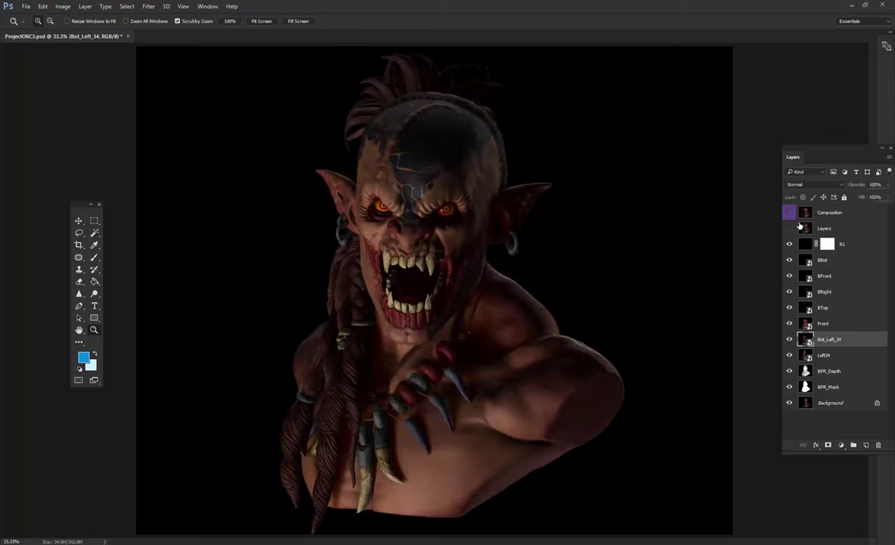
{"action": "left_click", "coordinate": [824, 227]}
{"action": "left_click_drag", "start_coordinate": [817, 170], "coordinate": [676, 155]}
{"action": "left_click", "coordinate": [670, 216]}
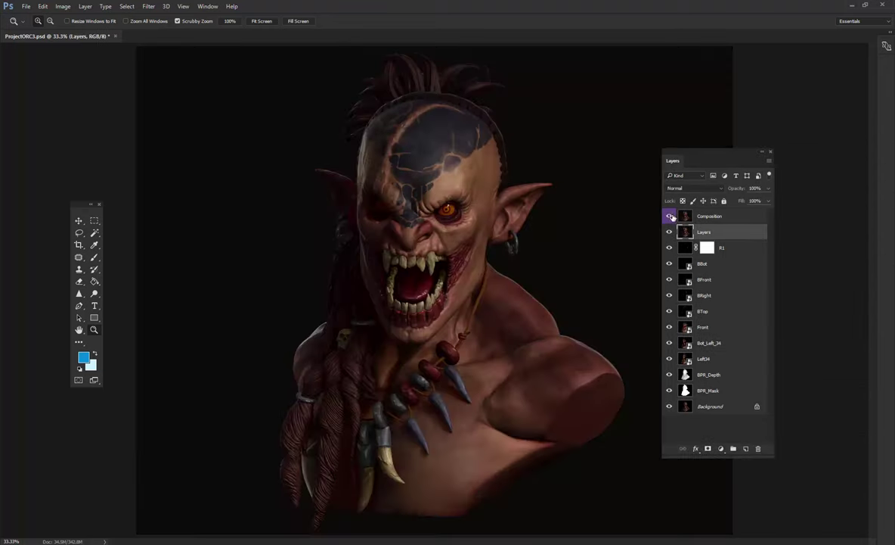
Expand the Layers group to list its light layers and hide the Composition layer.
{"action": "left_click", "coordinate": [668, 235]}
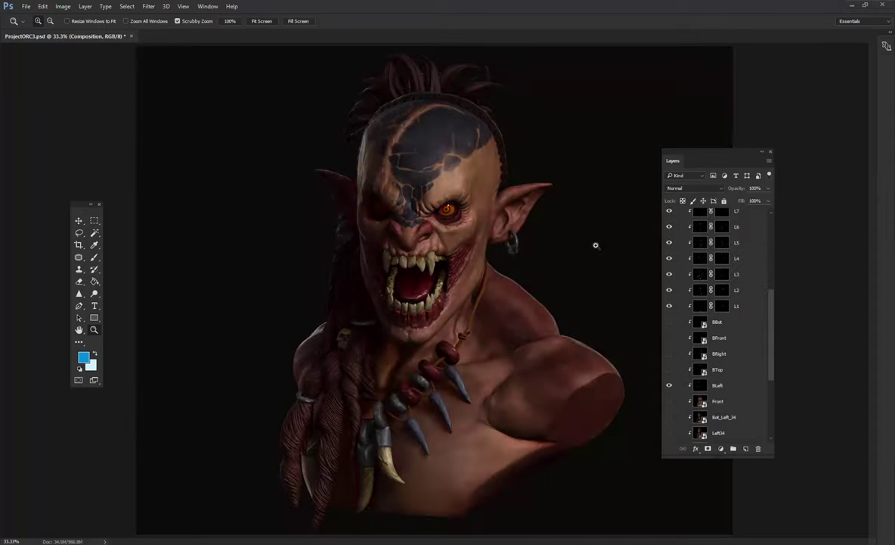
{"action": "scroll", "coordinate": [711, 341], "scroll_direction": "down", "scroll_amount": 5}
{"action": "scroll", "coordinate": [711, 340], "scroll_direction": "up", "scroll_amount": 5}
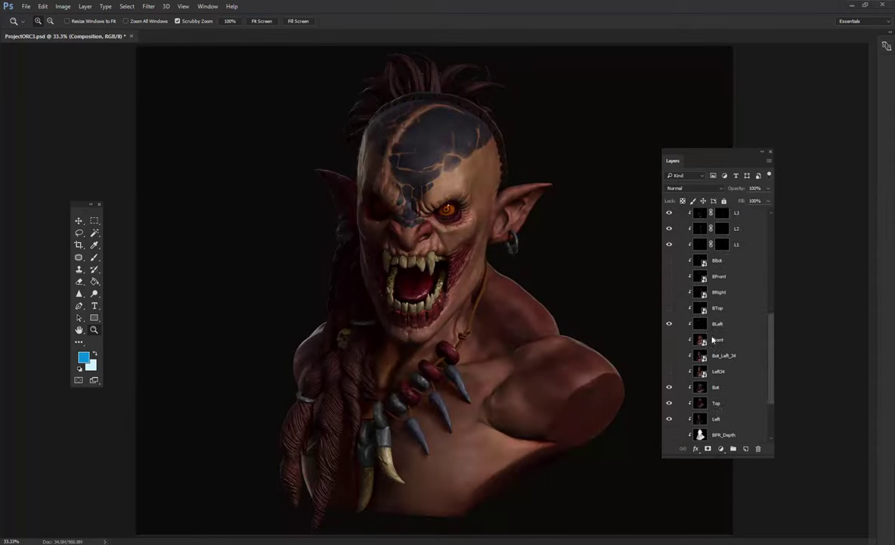
{"action": "scroll", "coordinate": [711, 333], "scroll_direction": "up", "scroll_amount": 5}
{"action": "scroll", "coordinate": [709, 321], "scroll_direction": "up", "scroll_amount": 5}
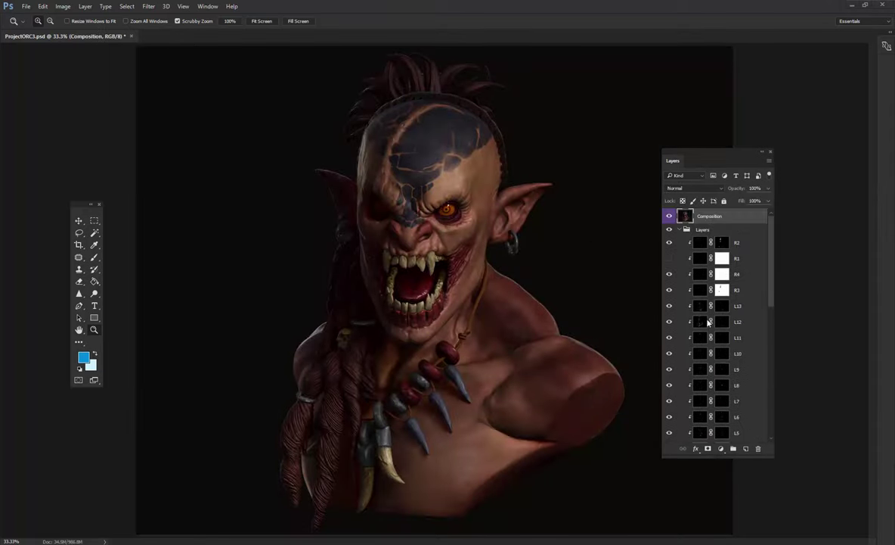
{"action": "left_click", "coordinate": [670, 215]}
{"action": "left_click", "coordinate": [685, 229]}
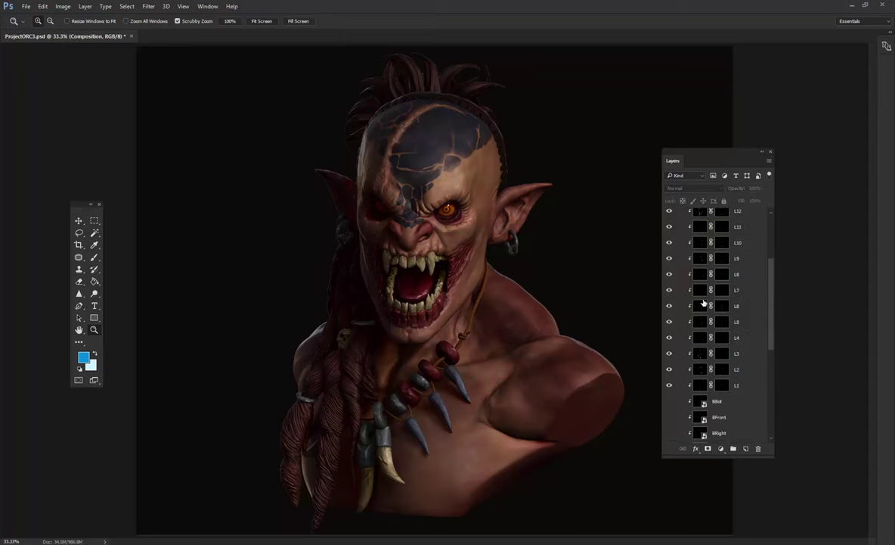
{"action": "scroll", "coordinate": [681, 340], "scroll_direction": "down", "scroll_amount": 10}
{"action": "scroll", "coordinate": [681, 346], "scroll_direction": "down", "scroll_amount": 3}
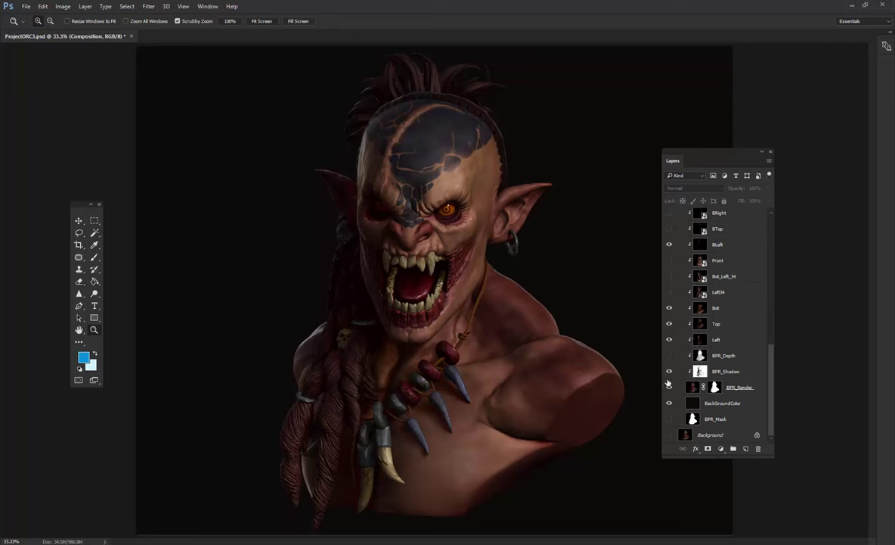
Set the Brush tool to Normal mode with 100% opacity and 100% flow.
{"action": "left_click", "coordinate": [94, 257]}
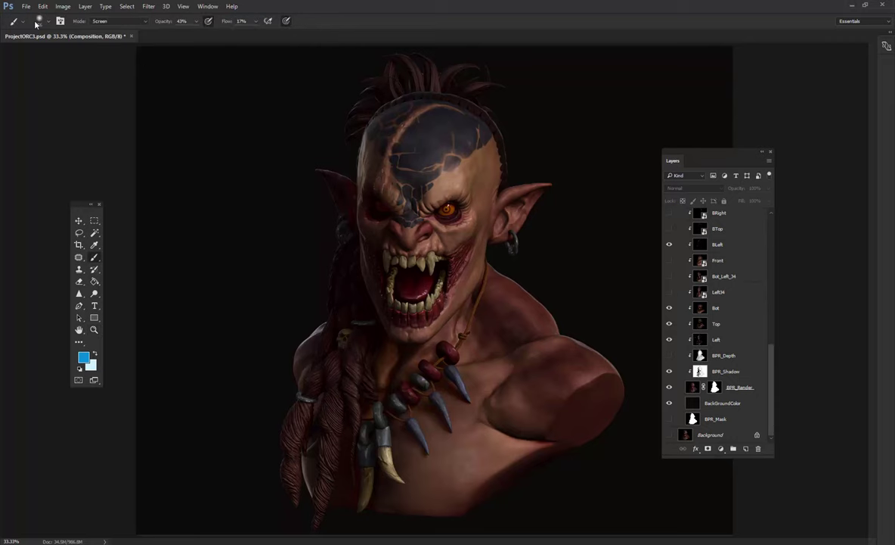
{"action": "left_click", "coordinate": [117, 21]}
{"action": "left_click", "coordinate": [196, 22]}
{"action": "left_click_drag", "start_coordinate": [193, 32], "coordinate": [294, 32]}
{"action": "left_click", "coordinate": [256, 21]}
{"action": "left_click", "coordinate": [756, 356]}
{"action": "scroll", "coordinate": [757, 318], "scroll_direction": "up", "scroll_amount": 10}
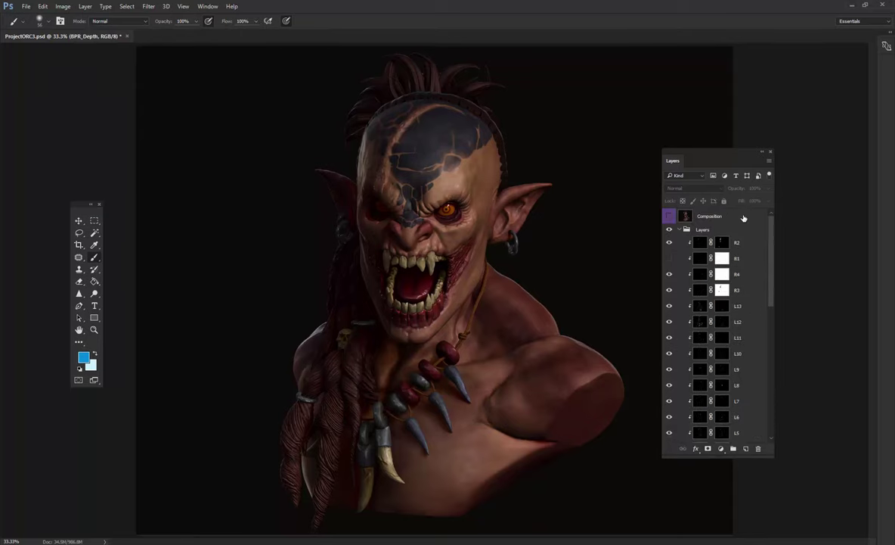
{"action": "key", "text": "ctrl+shift+alt+n"}
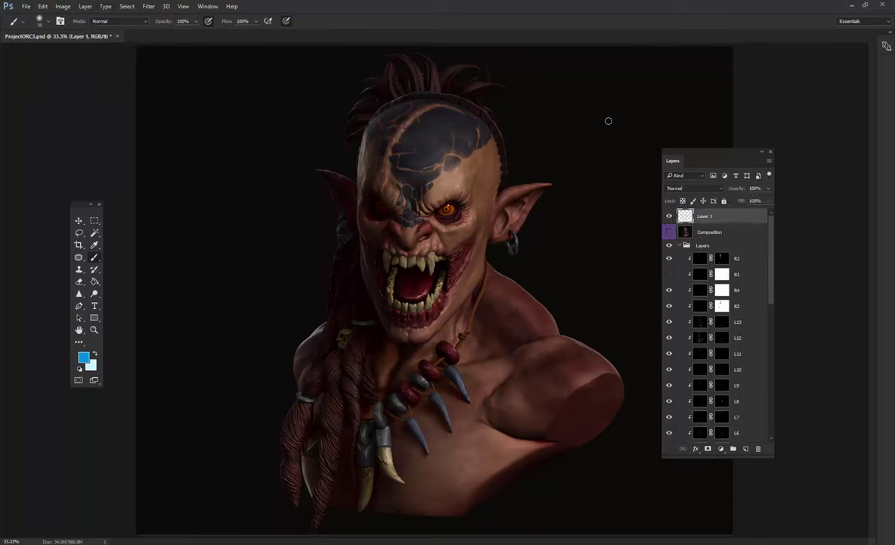
{"action": "left_click_drag", "start_coordinate": [631, 124], "coordinate": [535, 156]}
{"action": "key", "text": "ctrl+z"}
{"action": "mouse_move", "coordinate": [635, 89]}
{"action": "left_mouse_down"}
{"action": "mouse_move", "coordinate": [546, 145]}
{"action": "mouse_move", "coordinate": [563, 157]}
{"action": "left_mouse_up"}
{"action": "left_click_drag", "start_coordinate": [450, 140], "coordinate": [495, 348]}
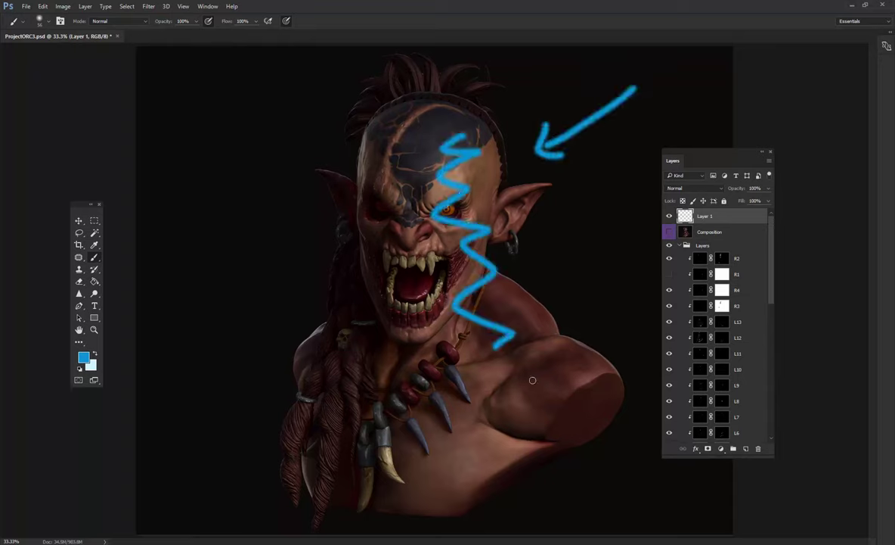
{"action": "key", "text": "ctrl+z"}
{"action": "left_click_drag", "start_coordinate": [511, 148], "coordinate": [515, 437]}
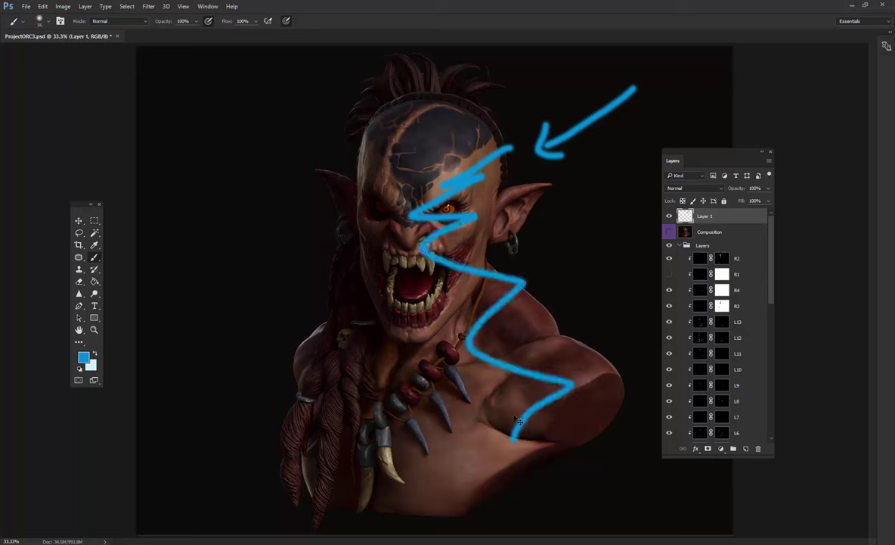
{"action": "key", "text": "ctrl+z"}
{"action": "mouse_move", "coordinate": [403, 116]}
{"action": "left_mouse_down"}
{"action": "mouse_move", "coordinate": [376, 163]}
{"action": "mouse_move", "coordinate": [323, 435]}
{"action": "left_mouse_up"}
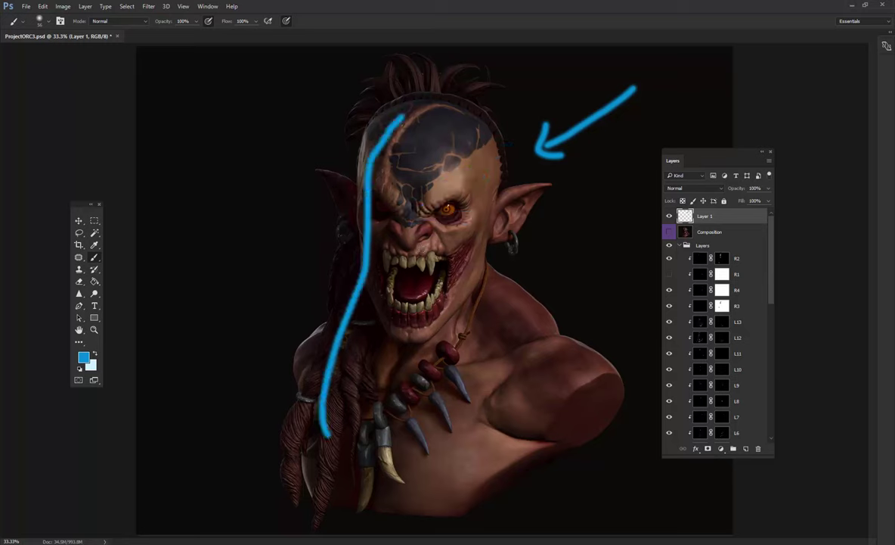
{"action": "key", "text": "ctrl+z"}
{"action": "mouse_move", "coordinate": [389, 144]}
{"action": "left_mouse_down"}
{"action": "mouse_move", "coordinate": [378, 163]}
{"action": "mouse_move", "coordinate": [344, 371]}
{"action": "mouse_move", "coordinate": [369, 457]}
{"action": "left_mouse_up"}
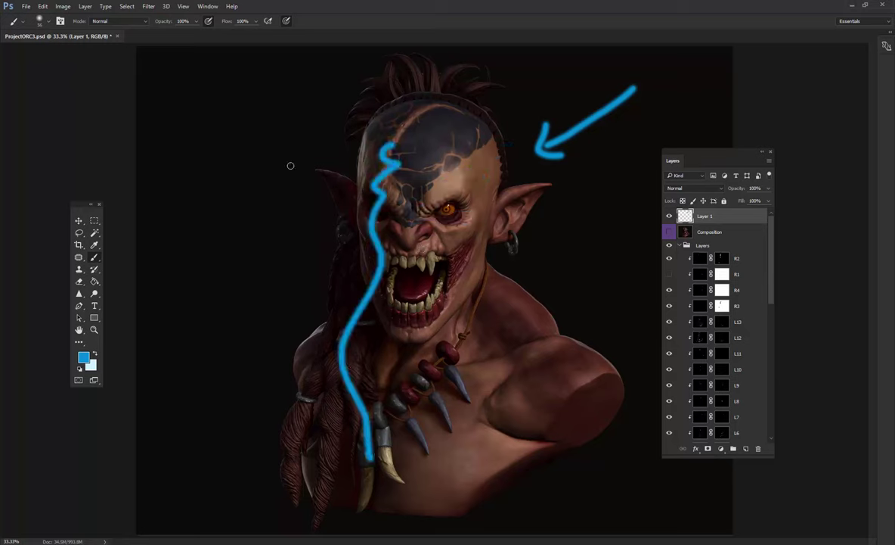
{"action": "key", "text": "ctrl+z"}
{"action": "key", "text": "ctrl+z"}
{"action": "key", "text": "ctrl+z"}
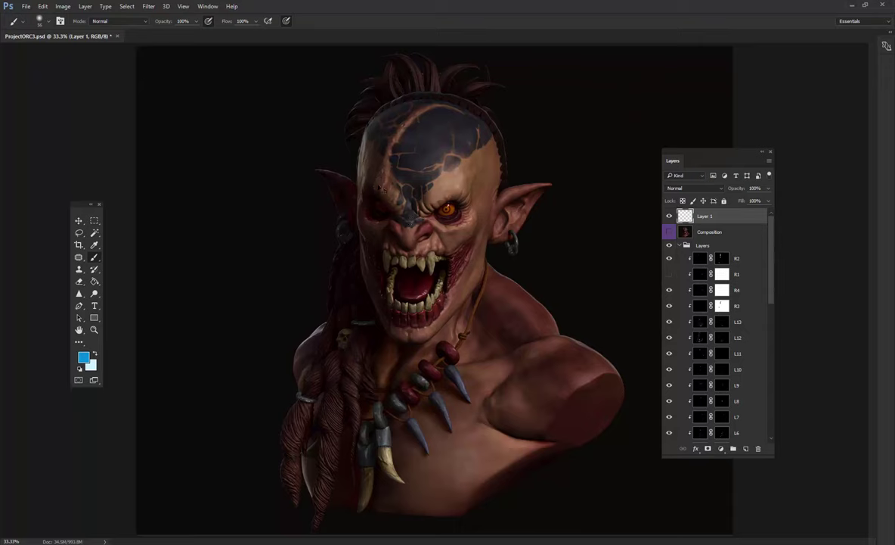
{"action": "mouse_move", "coordinate": [386, 116]}
{"action": "left_mouse_down"}
{"action": "mouse_move", "coordinate": [338, 121]}
{"action": "mouse_move", "coordinate": [337, 288]}
{"action": "left_mouse_up"}
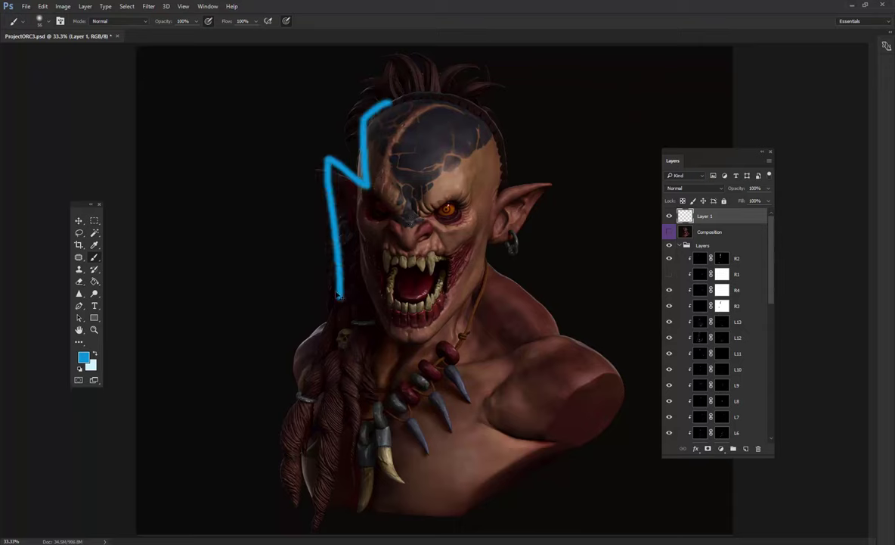
{"action": "key", "text": "ctrl+z"}
{"action": "left_click_drag", "start_coordinate": [584, 318], "coordinate": [553, 210]}
{"action": "key", "text": "ctrl+z"}
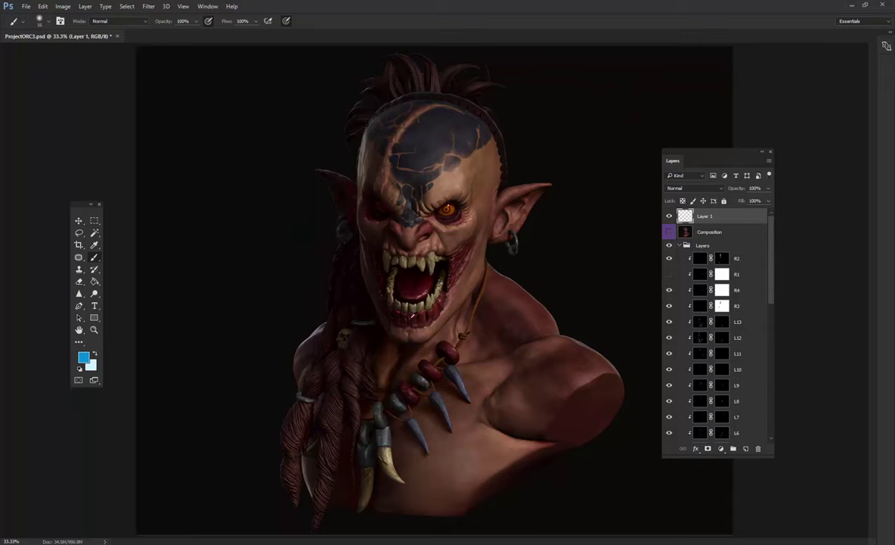
{"action": "key", "text": "ctrl+minus"}
{"action": "key", "text": "ctrl+minus"}
{"action": "key", "text": "ctrl+minus"}
{"action": "key", "text": "ctrl+minus"}
{"action": "key", "text": "ctrl+minus"}
Crop the canvas narrower around the bust, trimming the left, right and top edges.
{"action": "scroll", "coordinate": [416, 301], "scroll_direction": "down", "scroll_amount": 2}
{"action": "scroll", "coordinate": [424, 303], "scroll_direction": "down", "scroll_amount": 2}
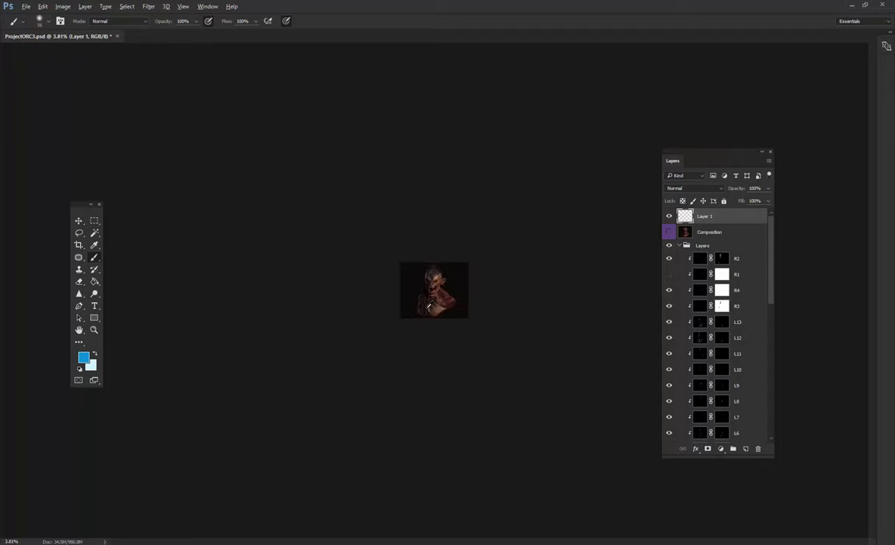
{"action": "scroll", "coordinate": [438, 301], "scroll_direction": "down", "scroll_amount": 1}
{"action": "scroll", "coordinate": [482, 302], "scroll_direction": "up", "scroll_amount": 2}
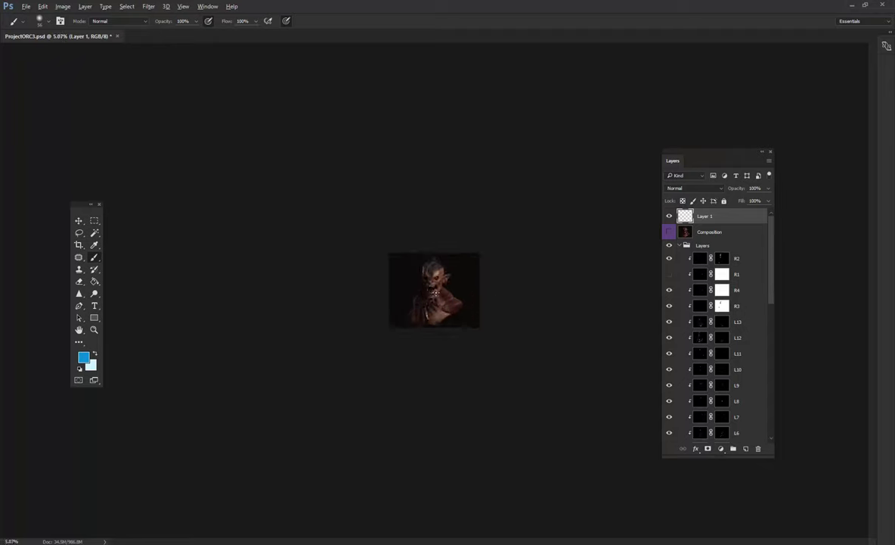
{"action": "scroll", "coordinate": [439, 288], "scroll_direction": "up", "scroll_amount": 5}
{"action": "scroll", "coordinate": [406, 263], "scroll_direction": "down", "scroll_amount": 2}
{"action": "scroll", "coordinate": [424, 244], "scroll_direction": "down", "scroll_amount": 5}
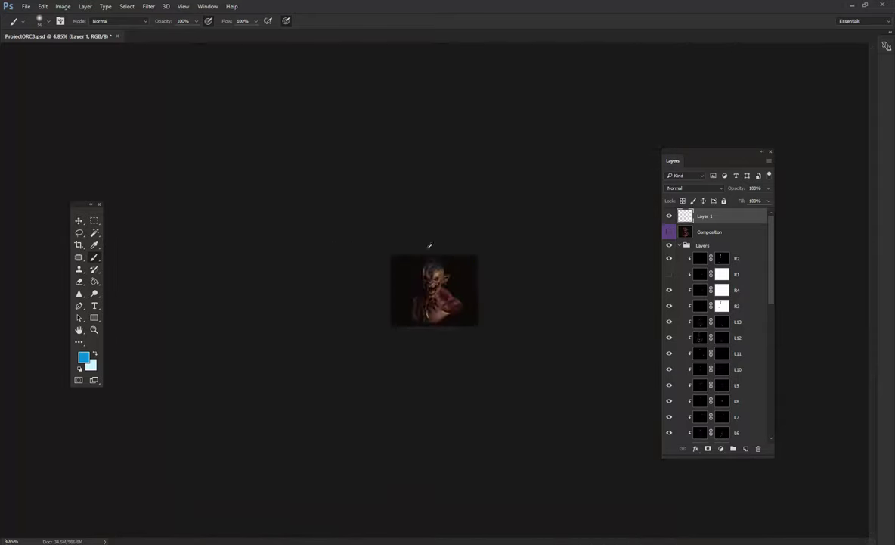
{"action": "scroll", "coordinate": [426, 244], "scroll_direction": "up", "scroll_amount": 3}
{"action": "scroll", "coordinate": [426, 244], "scroll_direction": "up", "scroll_amount": 2}
{"action": "scroll", "coordinate": [426, 244], "scroll_direction": "up", "scroll_amount": 1}
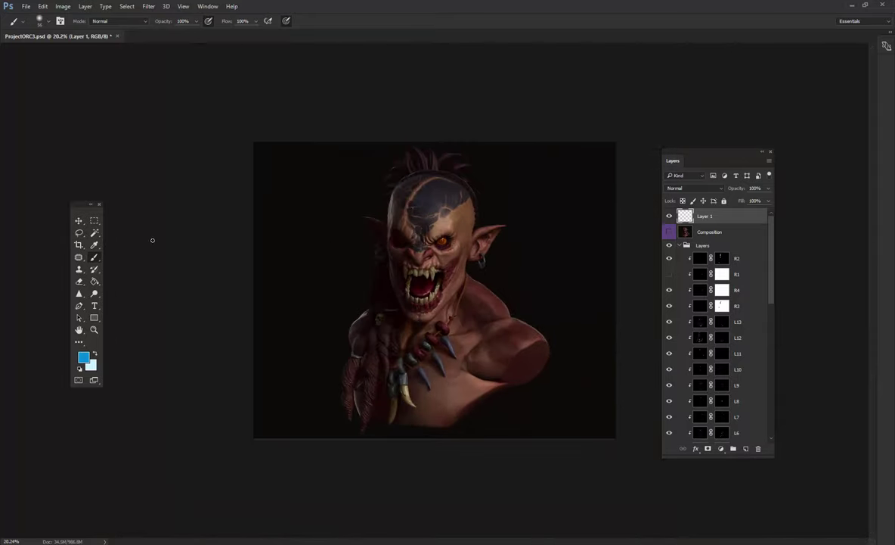
{"action": "left_click", "coordinate": [79, 244]}
{"action": "left_click_drag", "start_coordinate": [254, 288], "coordinate": [298, 288]}
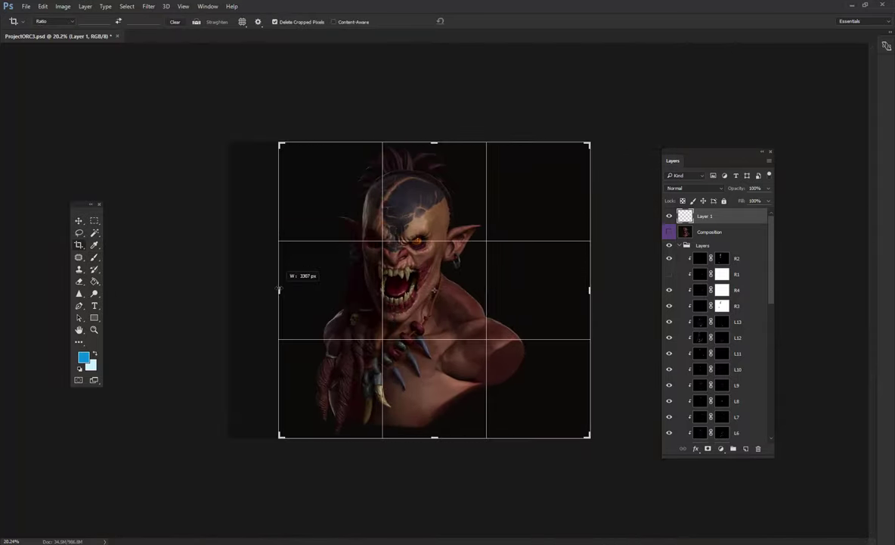
{"action": "left_click_drag", "start_coordinate": [594, 289], "coordinate": [583, 290]}
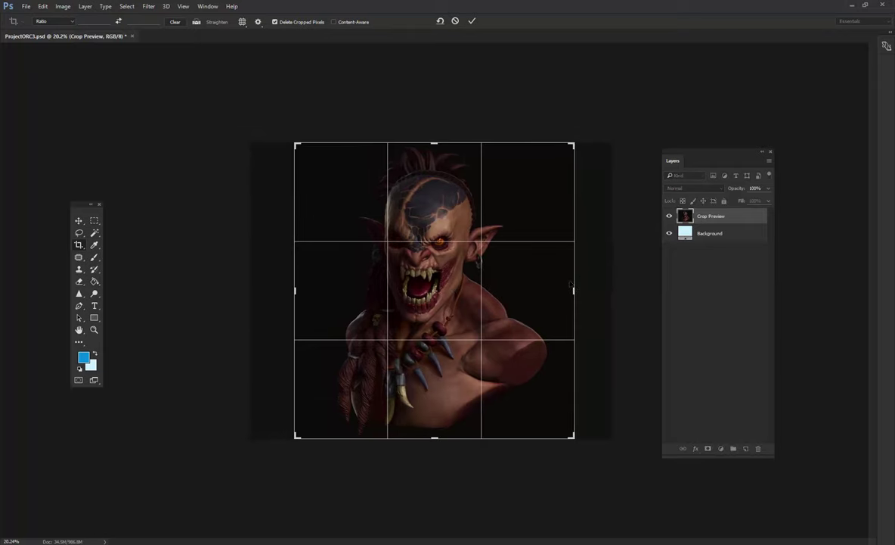
{"action": "left_click_drag", "start_coordinate": [435, 137], "coordinate": [435, 121]}
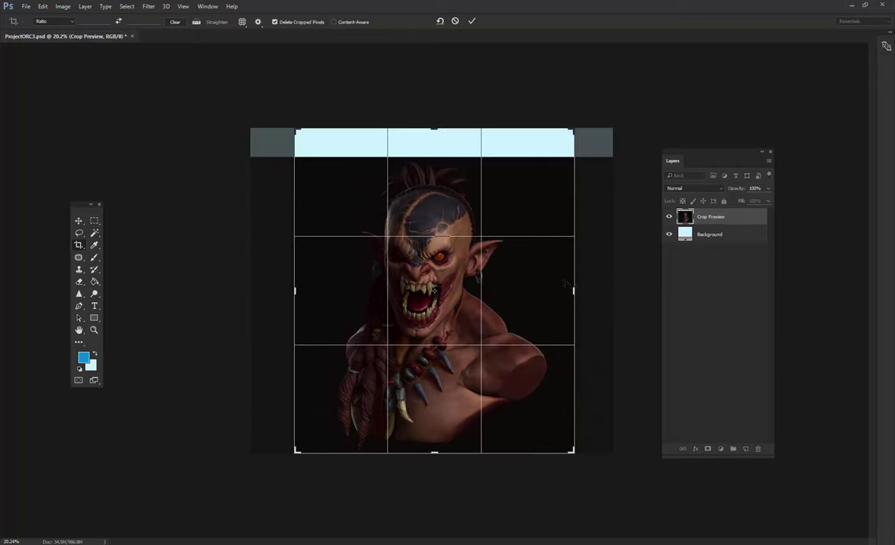
{"action": "left_click_drag", "start_coordinate": [573, 285], "coordinate": [567, 290]}
{"action": "left_click_drag", "start_coordinate": [307, 295], "coordinate": [316, 293]}
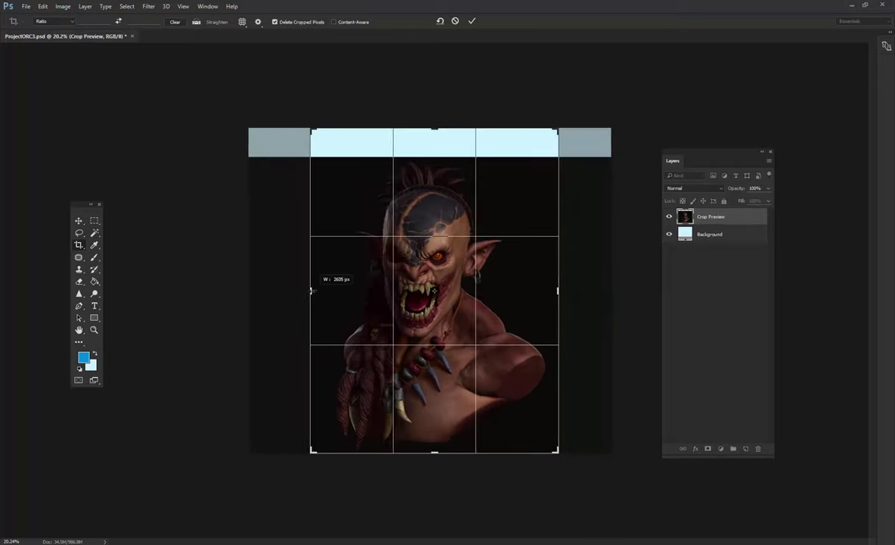
{"action": "left_click_drag", "start_coordinate": [433, 128], "coordinate": [438, 134]}
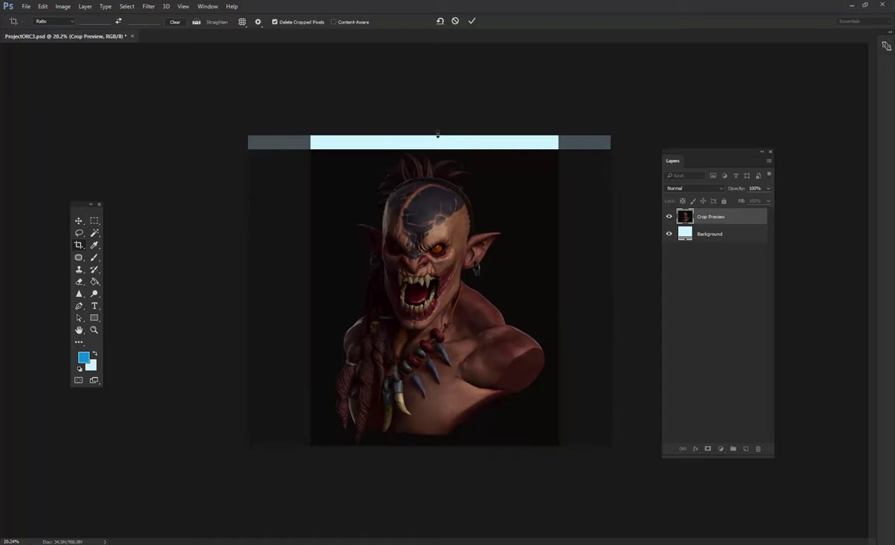
{"action": "key", "text": "Return"}
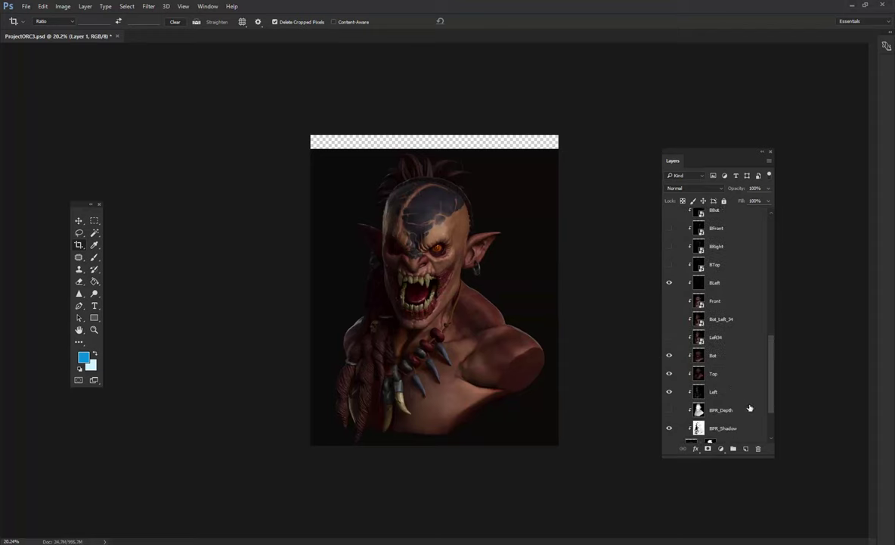
Stretch the BackGroundColor layer upward to fill the empty strip at the top.
{"action": "scroll", "coordinate": [749, 409], "scroll_direction": "down", "scroll_amount": 3}
{"action": "left_click", "coordinate": [715, 397]}
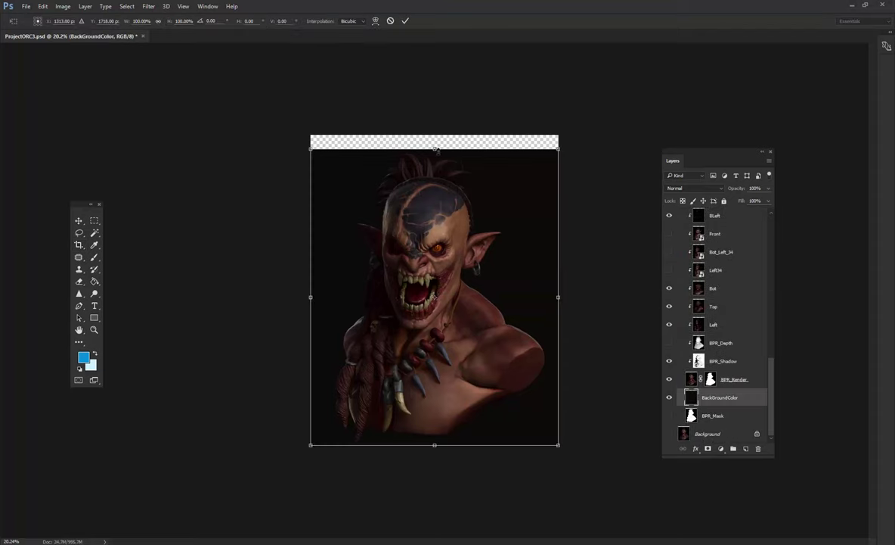
{"action": "left_click_drag", "start_coordinate": [435, 136], "coordinate": [445, 99]}
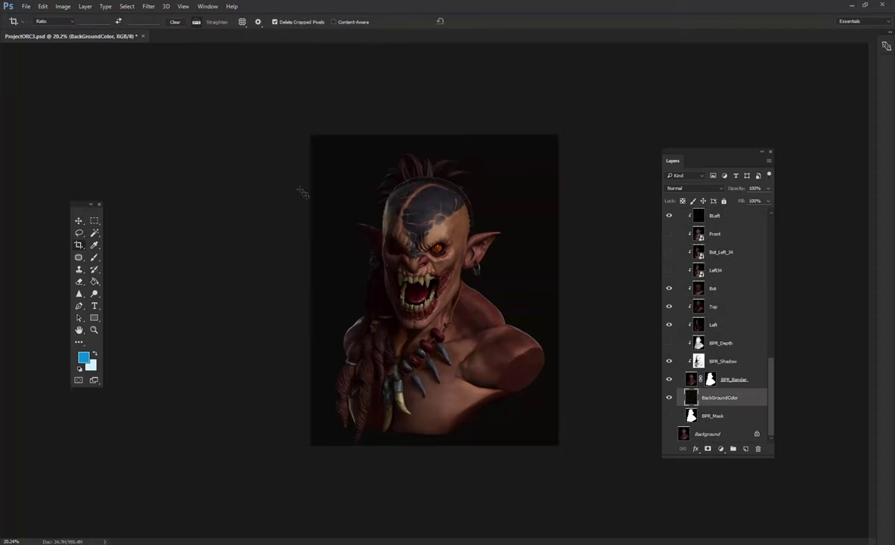
{"action": "key", "text": "ctrl+plus"}
{"action": "key", "text": "ctrl+plus"}
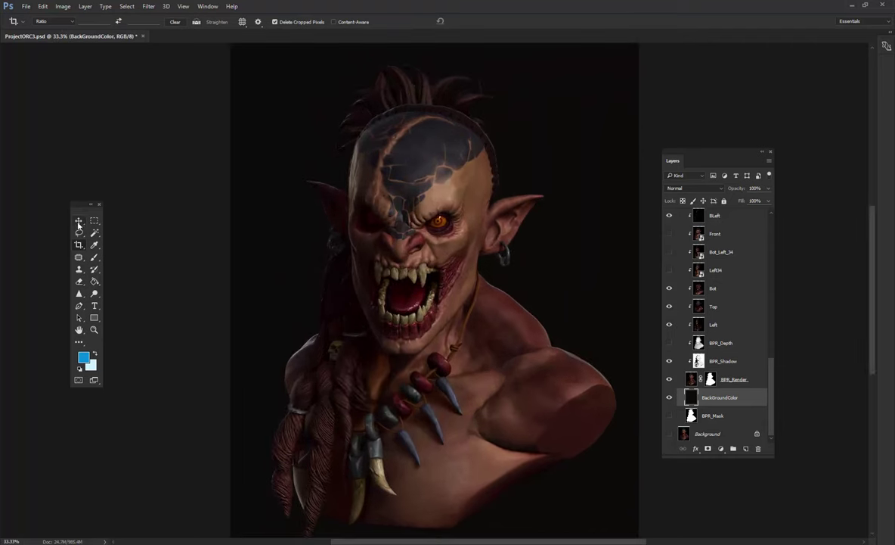
{"action": "left_click", "coordinate": [79, 222]}
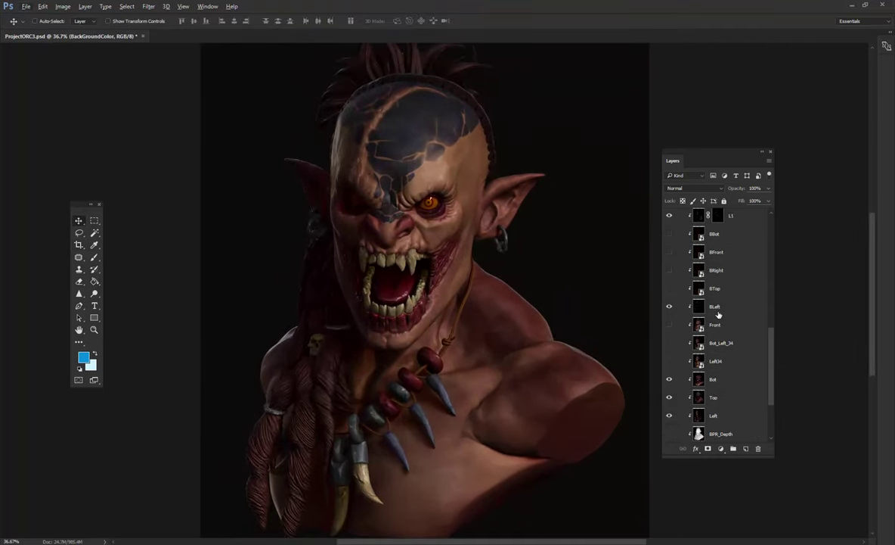
Move the BPR_Depth layer to the top of the Layers group.
{"action": "left_click", "coordinate": [669, 345]}
{"action": "scroll", "coordinate": [689, 337], "scroll_direction": "up", "scroll_amount": 1}
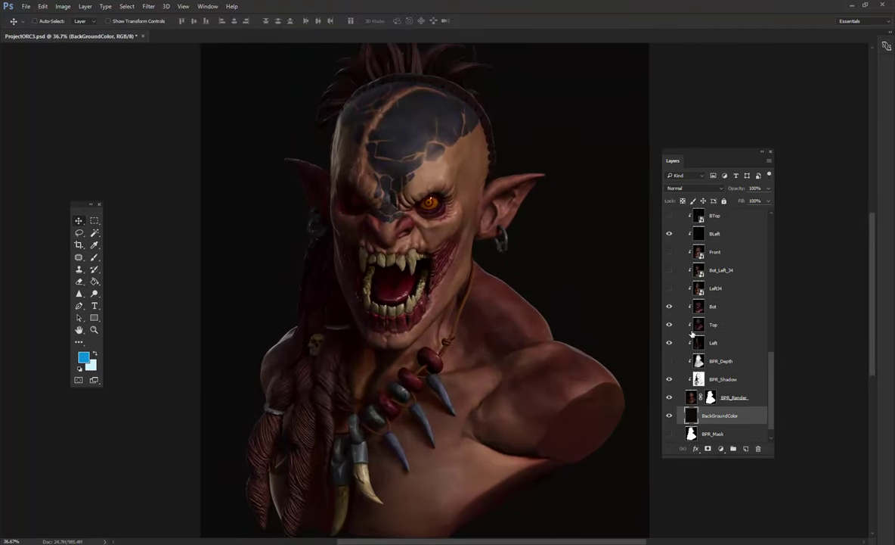
{"action": "left_click", "coordinate": [719, 361]}
{"action": "left_click_drag", "start_coordinate": [772, 371], "coordinate": [764, 242]}
{"action": "scroll", "coordinate": [764, 242], "scroll_direction": "down", "scroll_amount": 10}
{"action": "mouse_move", "coordinate": [762, 374]}
{"action": "left_mouse_down"}
{"action": "mouse_move", "coordinate": [745, 155]}
{"action": "mouse_move", "coordinate": [724, 115]}
{"action": "mouse_move", "coordinate": [746, 312]}
{"action": "mouse_move", "coordinate": [734, 263]}
{"action": "left_mouse_up"}
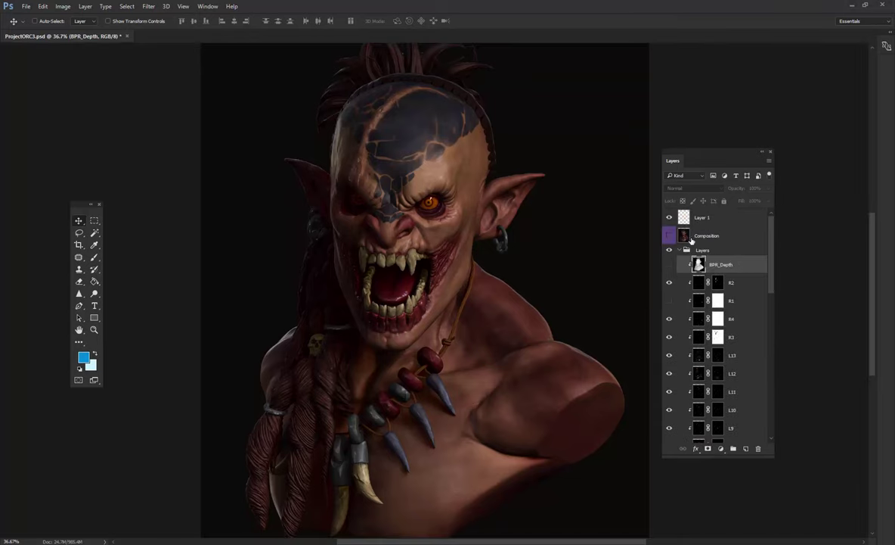
Set BPR_Depth to Multiply blending and toggle it on and off to compare.
{"action": "left_click", "coordinate": [693, 188]}
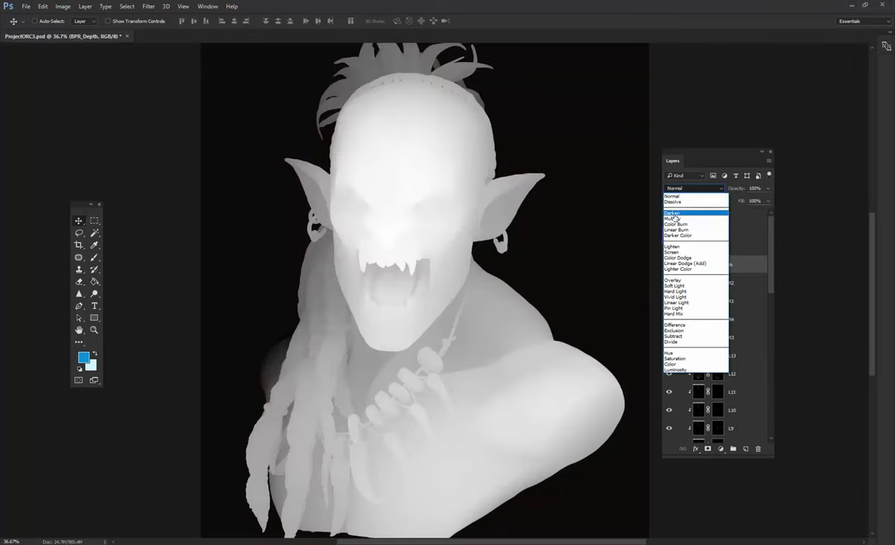
{"action": "left_click", "coordinate": [673, 213]}
{"action": "left_click", "coordinate": [693, 188]}
{"action": "left_click", "coordinate": [672, 219]}
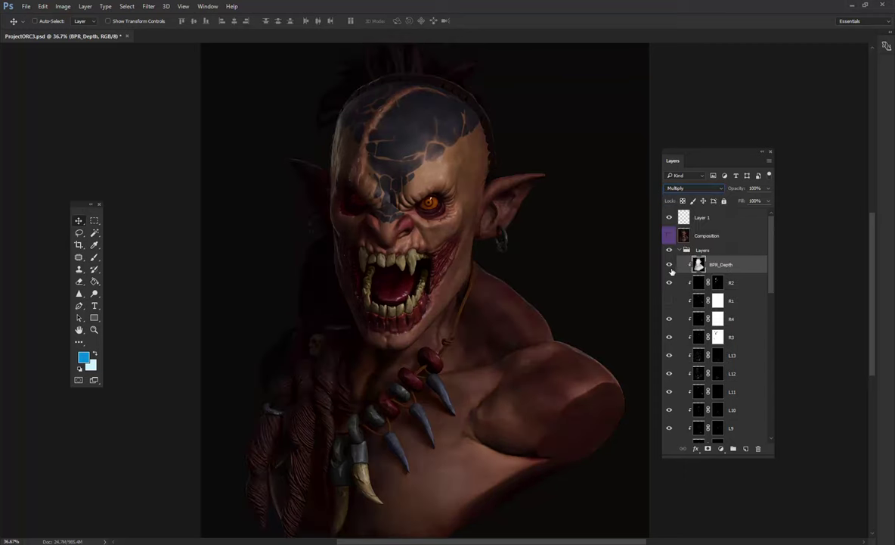
{"action": "left_click", "coordinate": [669, 265]}
{"action": "left_click", "coordinate": [669, 265]}
{"action": "left_click", "coordinate": [670, 265]}
{"action": "left_click", "coordinate": [670, 264]}
{"action": "left_click", "coordinate": [670, 265]}
{"action": "left_click", "coordinate": [670, 265]}
Test lower BPR_Depth opacities such as 27%, then restore it to 100%.
{"action": "mouse_move", "coordinate": [742, 201]}
{"action": "left_mouse_down"}
{"action": "mouse_move", "coordinate": [731, 202]}
{"action": "mouse_move", "coordinate": [748, 207]}
{"action": "left_mouse_up"}
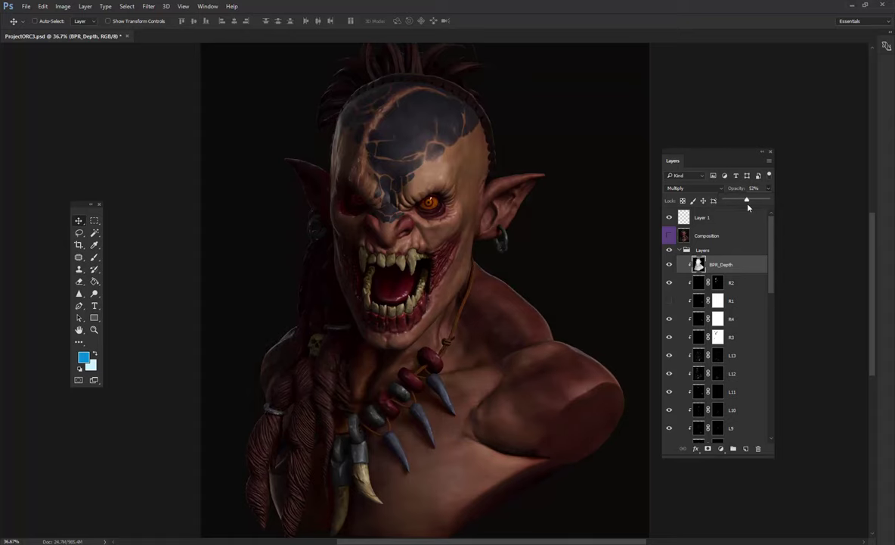
{"action": "key", "text": "ctrl+minus"}
{"action": "key", "text": "ctrl+minus"}
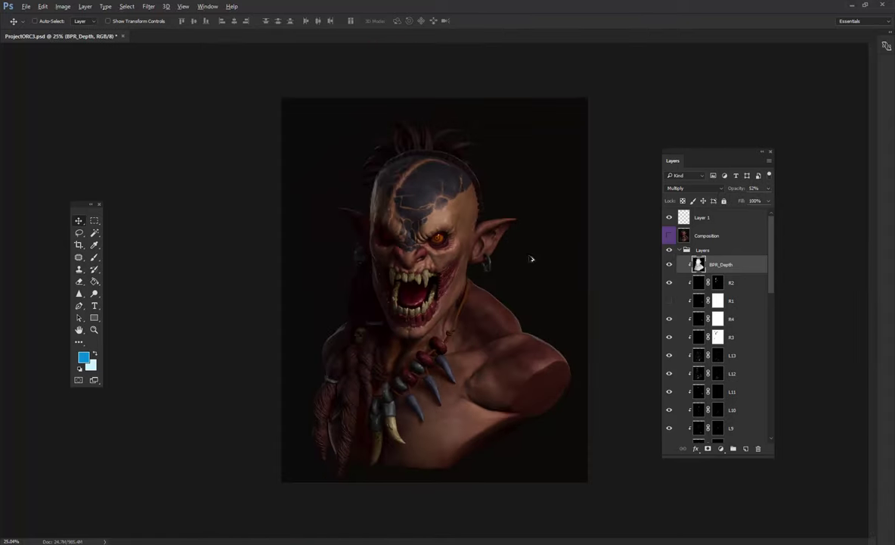
{"action": "scroll", "coordinate": [529, 256], "scroll_direction": "up", "scroll_amount": 2}
{"action": "left_click", "coordinate": [768, 189]}
{"action": "left_click_drag", "start_coordinate": [739, 204], "coordinate": [738, 205]}
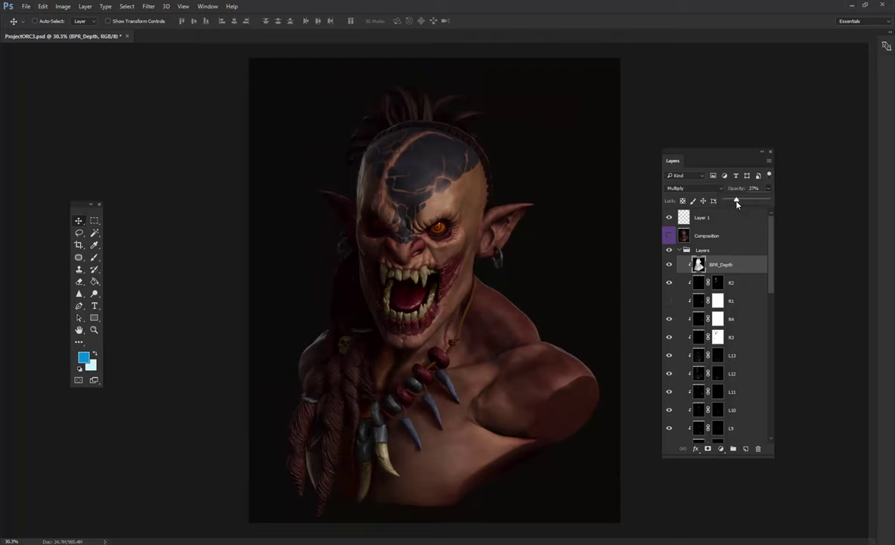
{"action": "scroll", "coordinate": [556, 272], "scroll_direction": "up", "scroll_amount": 2}
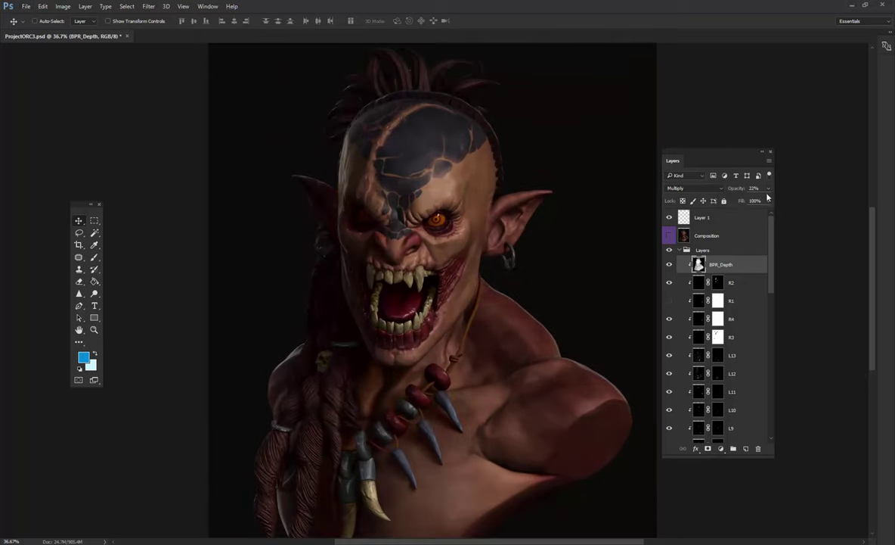
{"action": "left_click", "coordinate": [769, 189]}
{"action": "left_click_drag", "start_coordinate": [742, 200], "coordinate": [769, 200]}
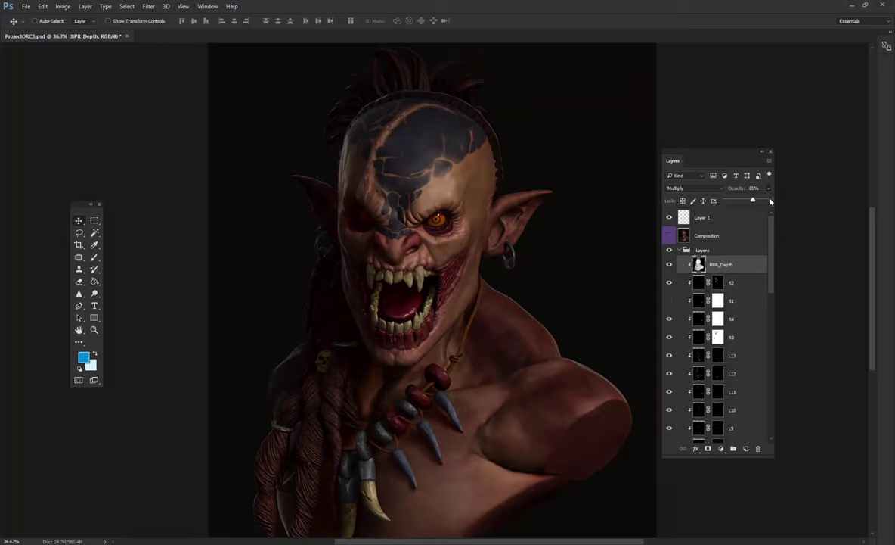
Try Normal, Color Dodge, Screen and Soft Light, then settle on Multiply at 37% opacity.
{"action": "left_click", "coordinate": [688, 187]}
{"action": "left_click", "coordinate": [643, 181]}
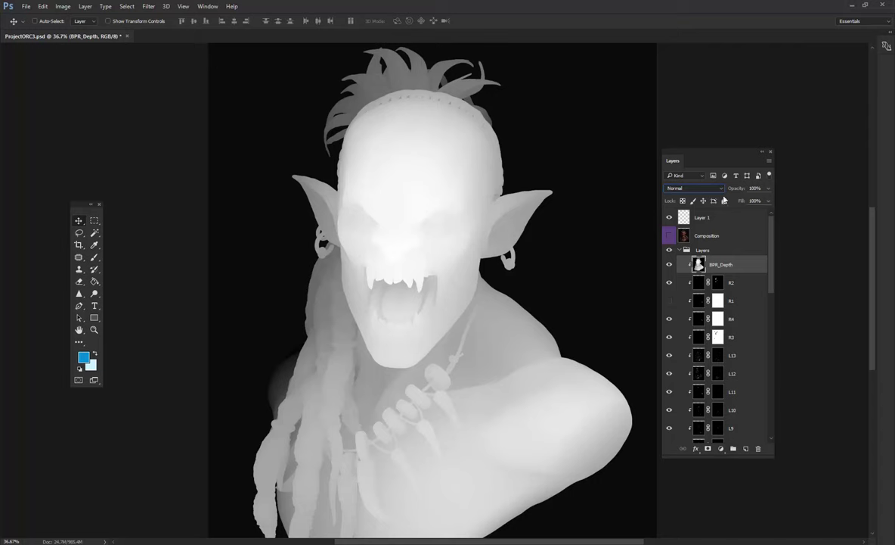
{"action": "left_click", "coordinate": [692, 188]}
{"action": "left_click", "coordinate": [688, 238]}
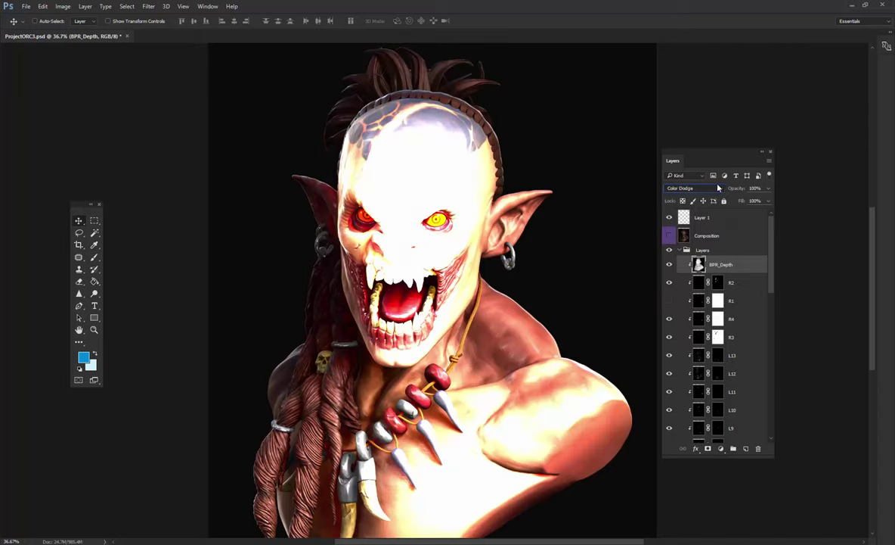
{"action": "left_click", "coordinate": [696, 188]}
{"action": "left_click", "coordinate": [677, 246]}
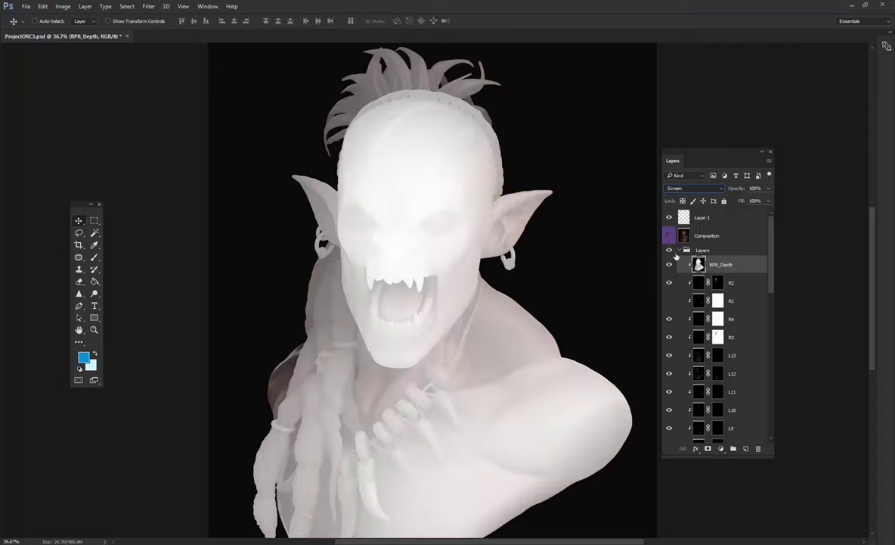
{"action": "left_click", "coordinate": [692, 188]}
{"action": "left_click", "coordinate": [680, 259]}
{"action": "left_click", "coordinate": [686, 188]}
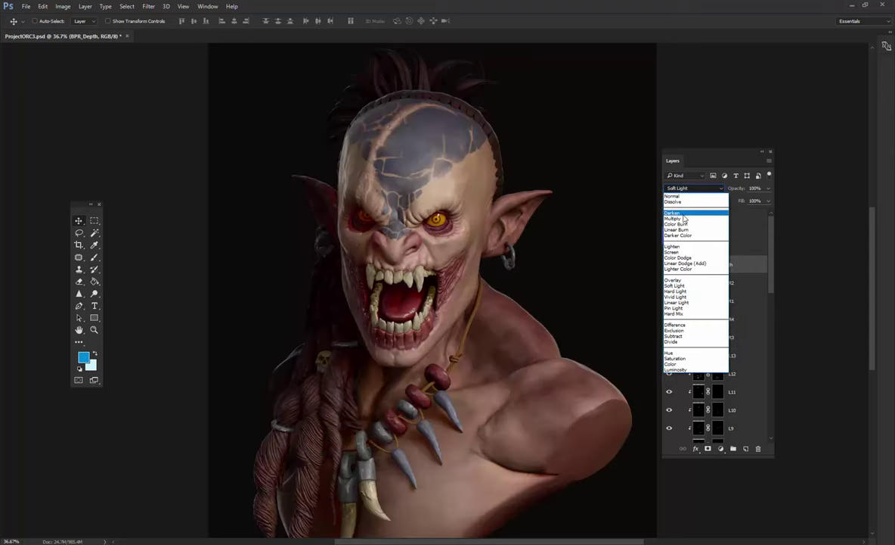
{"action": "left_click", "coordinate": [693, 218]}
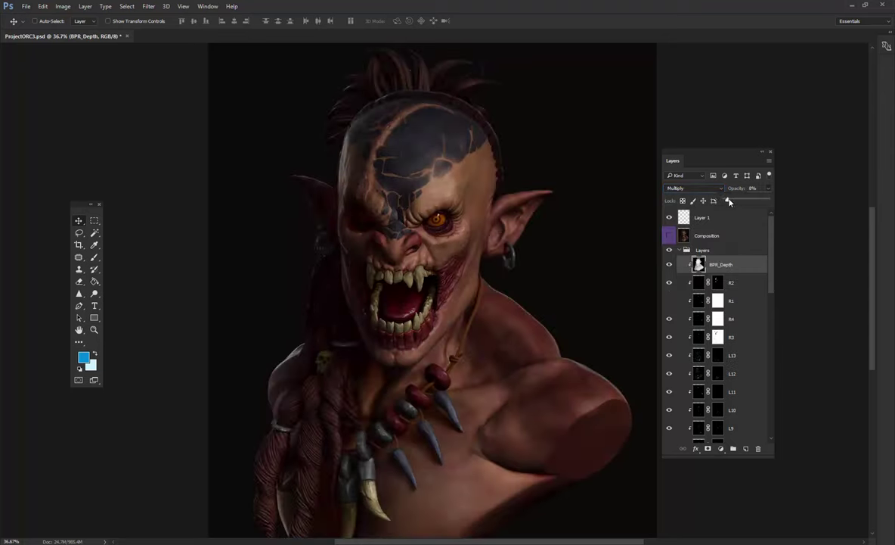
{"action": "mouse_move", "coordinate": [724, 201]}
{"action": "left_mouse_down"}
{"action": "mouse_move", "coordinate": [759, 205]}
{"action": "mouse_move", "coordinate": [746, 202]}
{"action": "left_mouse_up"}
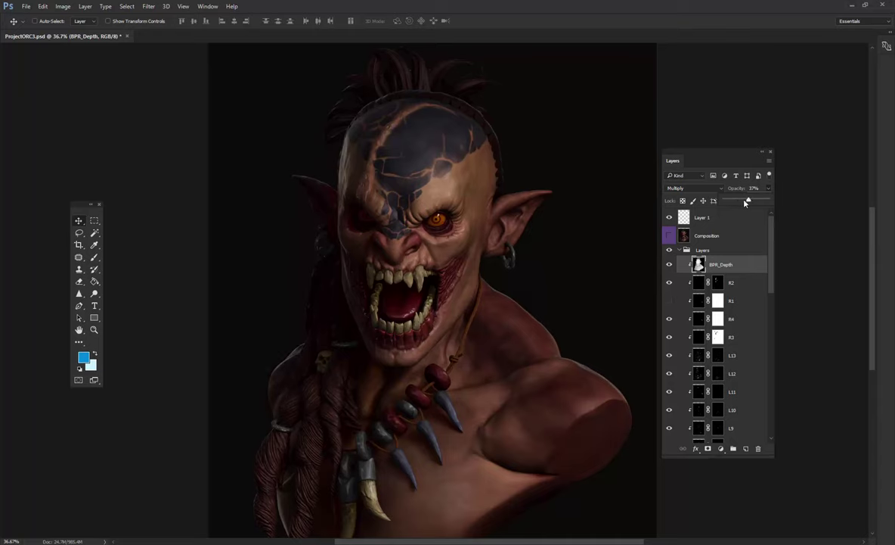
{"action": "scroll", "coordinate": [700, 281], "scroll_direction": "down", "scroll_amount": 1}
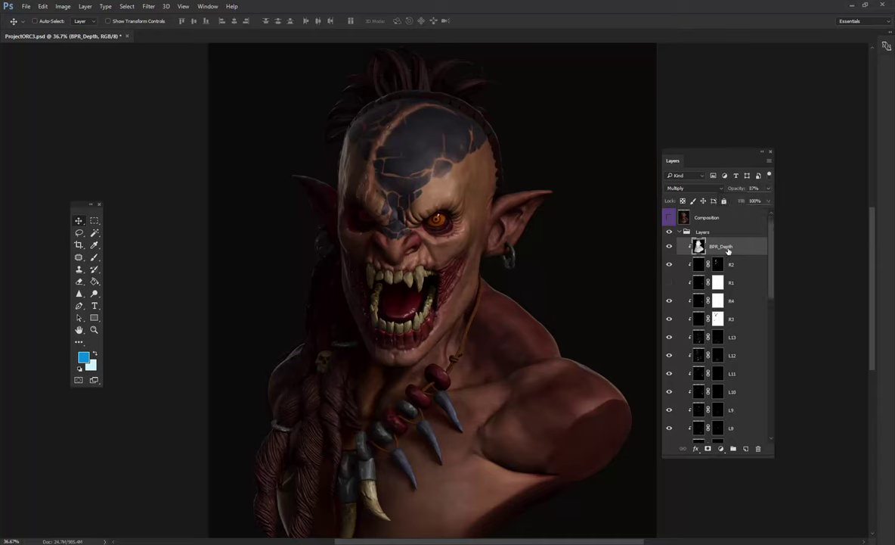
Move BPR_Depth below L1 and lower its opacity to 34%.
{"action": "mouse_move", "coordinate": [728, 250]}
{"action": "left_mouse_down"}
{"action": "mouse_move", "coordinate": [733, 234]}
{"action": "mouse_move", "coordinate": [728, 319]}
{"action": "left_mouse_up"}
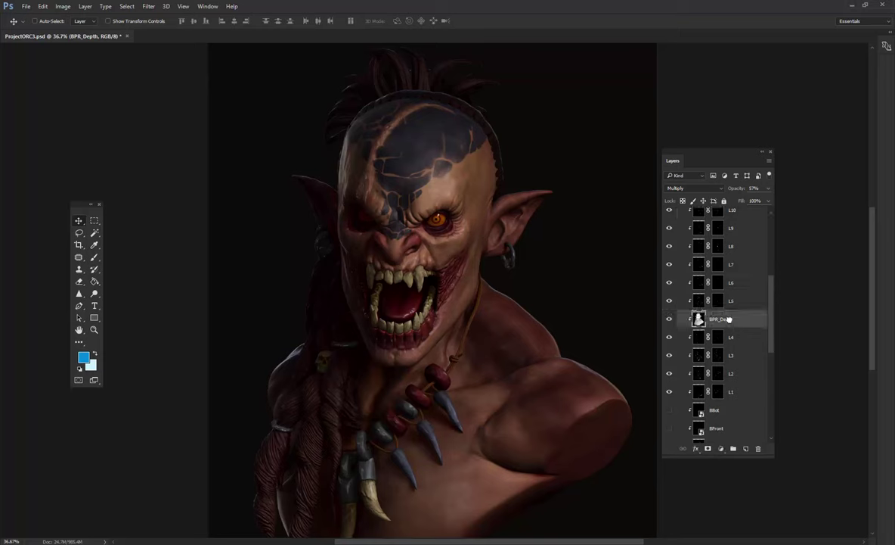
{"action": "left_click", "coordinate": [669, 318]}
{"action": "left_click", "coordinate": [669, 319]}
{"action": "left_click", "coordinate": [670, 319]}
{"action": "scroll", "coordinate": [674, 320], "scroll_direction": "down", "scroll_amount": 1}
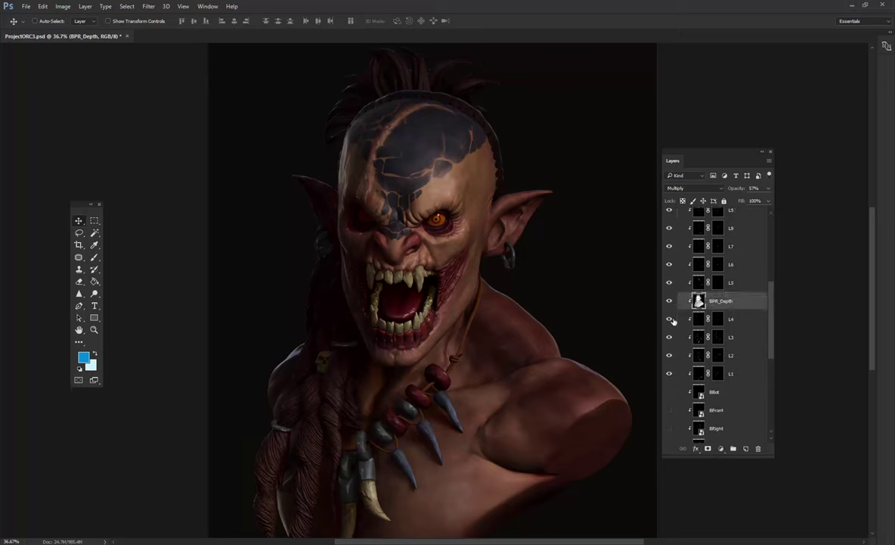
{"action": "left_click_drag", "start_coordinate": [769, 188], "coordinate": [738, 202]}
{"action": "left_click_drag", "start_coordinate": [719, 300], "coordinate": [722, 378]}
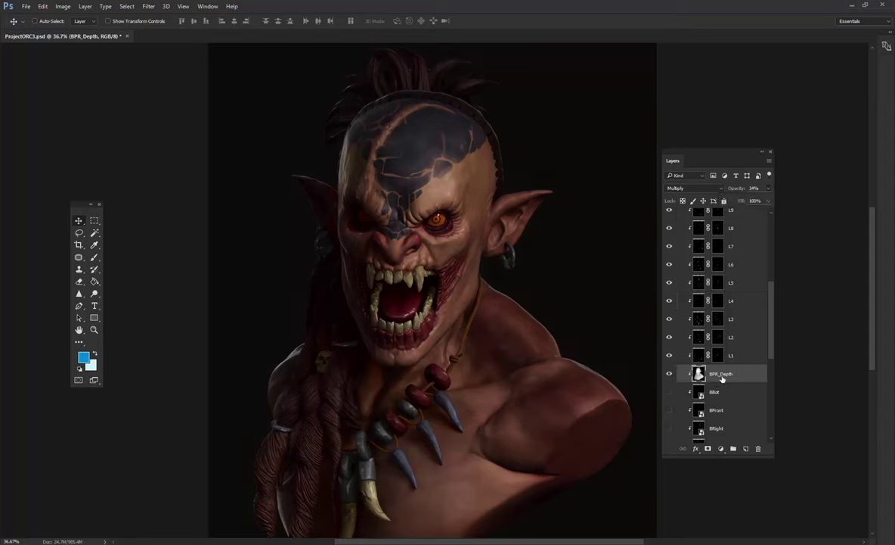
Hide the Left34 lighting layer.
{"action": "scroll", "coordinate": [722, 377], "scroll_direction": "down", "scroll_amount": 3}
{"action": "scroll", "coordinate": [720, 372], "scroll_direction": "down", "scroll_amount": 5}
{"action": "scroll", "coordinate": [717, 368], "scroll_direction": "down", "scroll_amount": 5}
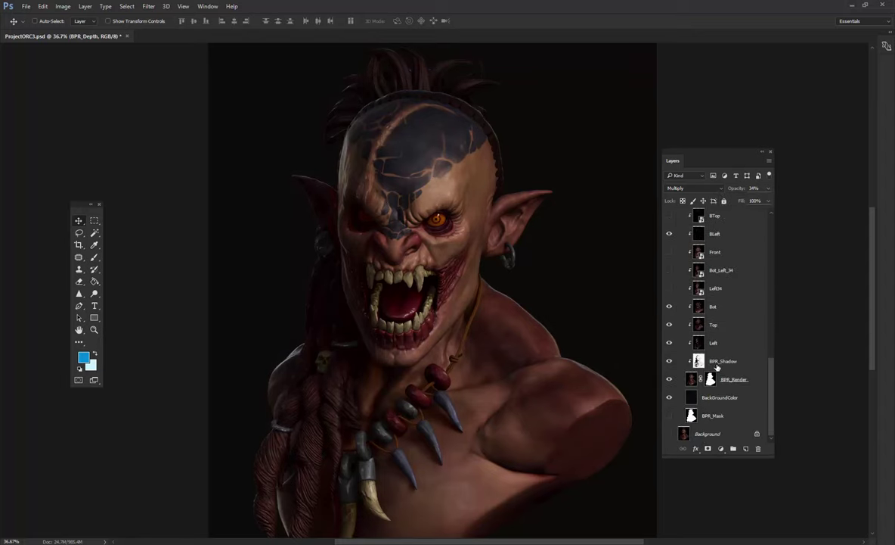
{"action": "left_click", "coordinate": [668, 290]}
Adjust the Front light layer's opacity.
{"action": "scroll", "coordinate": [685, 300], "scroll_direction": "up", "scroll_amount": 1}
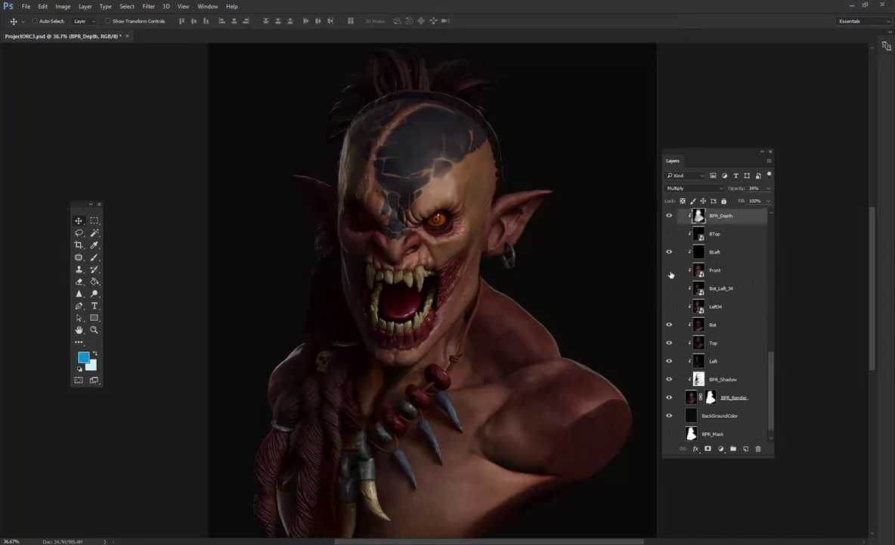
{"action": "left_click", "coordinate": [713, 273]}
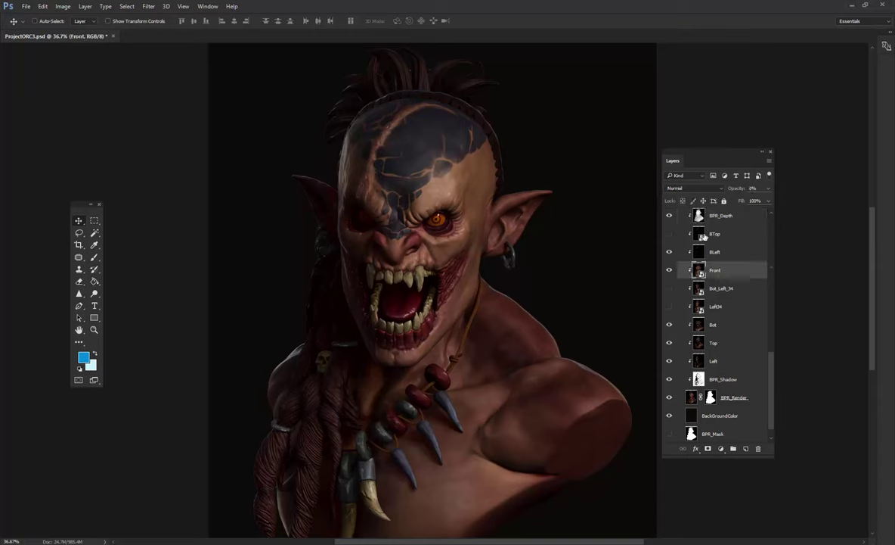
{"action": "left_click", "coordinate": [769, 190]}
{"action": "mouse_move", "coordinate": [733, 204]}
{"action": "left_mouse_down"}
{"action": "mouse_move", "coordinate": [763, 203]}
{"action": "mouse_move", "coordinate": [661, 276]}
{"action": "left_mouse_up"}
{"action": "scroll", "coordinate": [699, 289], "scroll_direction": "up", "scroll_amount": 1}
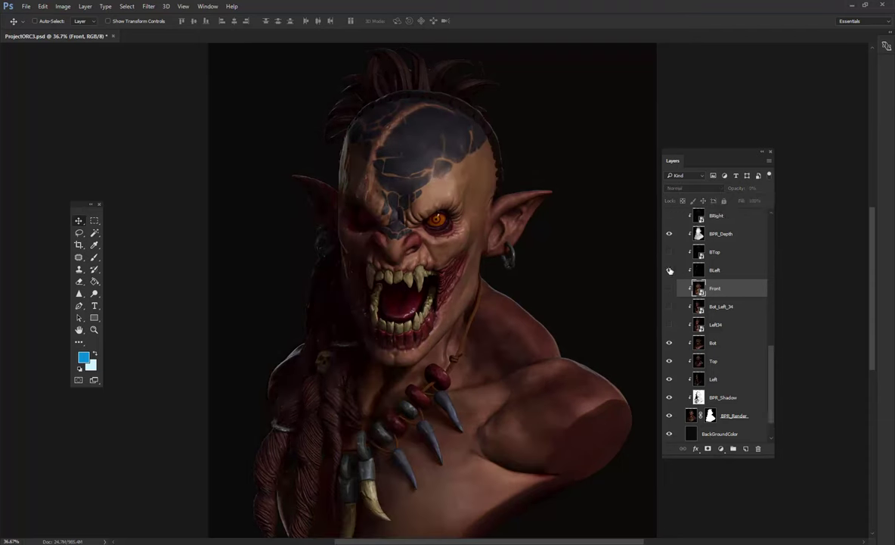
Select the BLeft light layer and toggle its visibility to check its contribution.
{"action": "left_click", "coordinate": [670, 271]}
{"action": "left_click", "coordinate": [670, 271]}
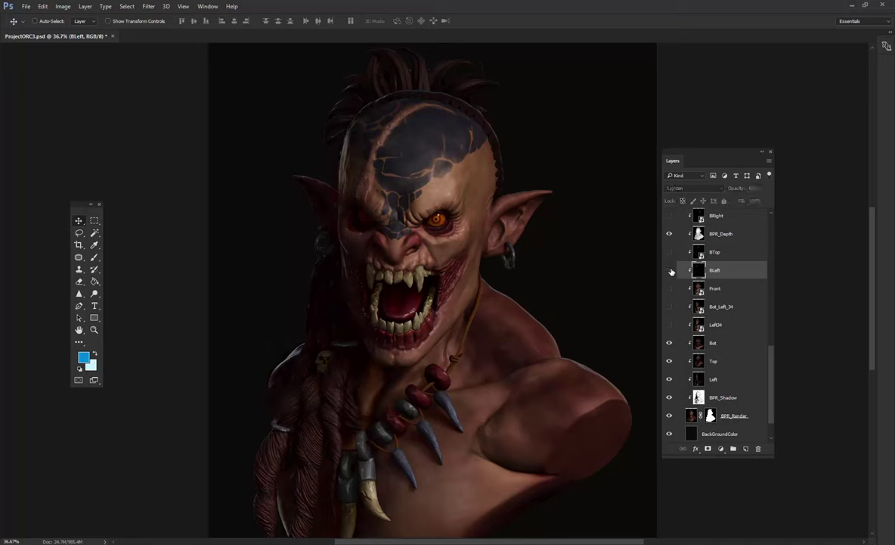
{"action": "left_click", "coordinate": [669, 271]}
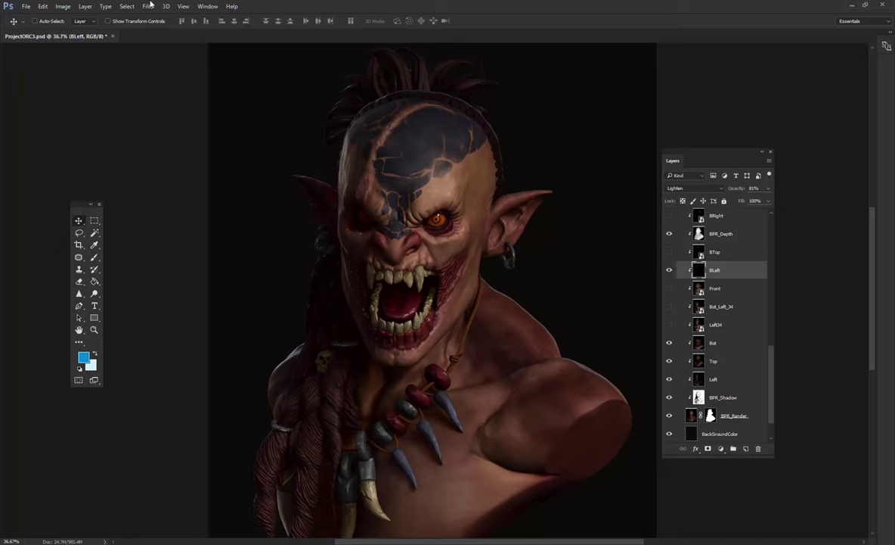
Colorize BLeft with Hue/Saturation at Hue 20 and Saturation 63.
{"action": "left_click", "coordinate": [63, 6]}
{"action": "left_click", "coordinate": [193, 75]}
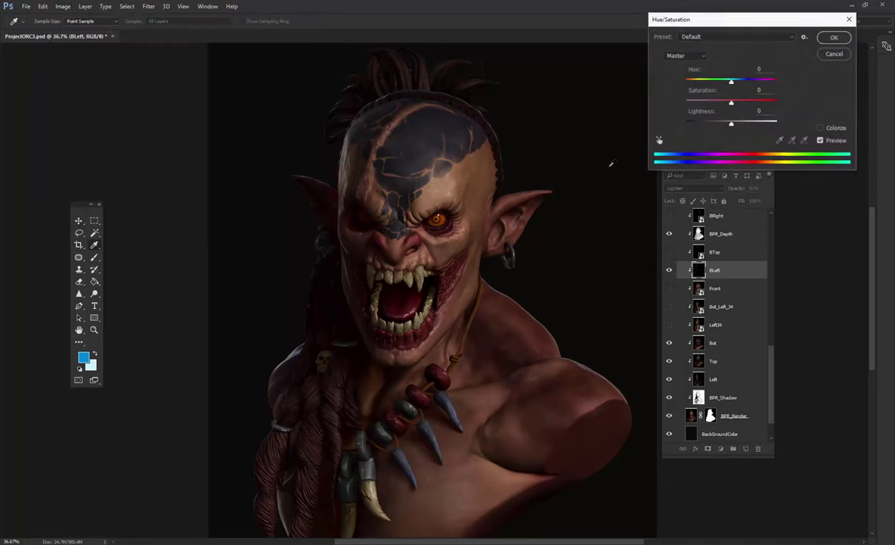
{"action": "left_click", "coordinate": [821, 128]}
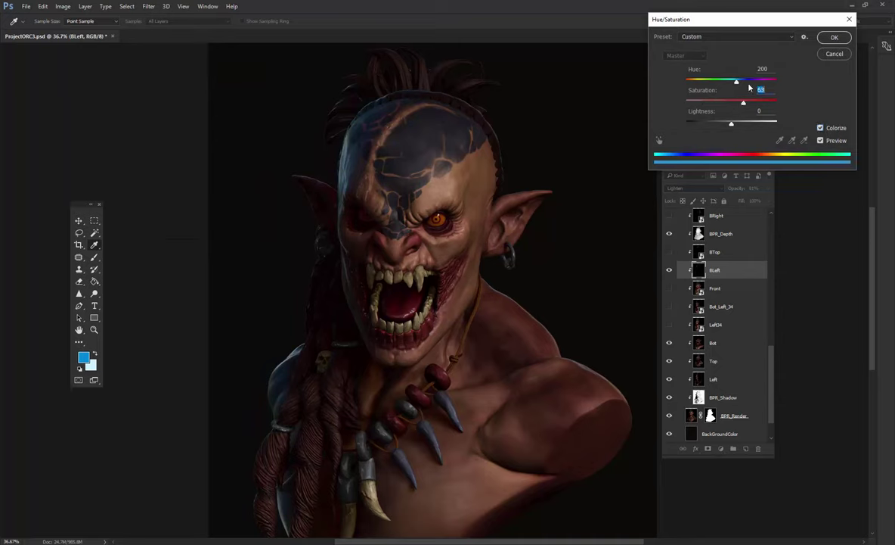
{"action": "mouse_move", "coordinate": [736, 81]}
{"action": "left_mouse_down"}
{"action": "mouse_move", "coordinate": [709, 81]}
{"action": "mouse_move", "coordinate": [780, 86]}
{"action": "mouse_move", "coordinate": [684, 85]}
{"action": "mouse_move", "coordinate": [691, 83]}
{"action": "left_mouse_up"}
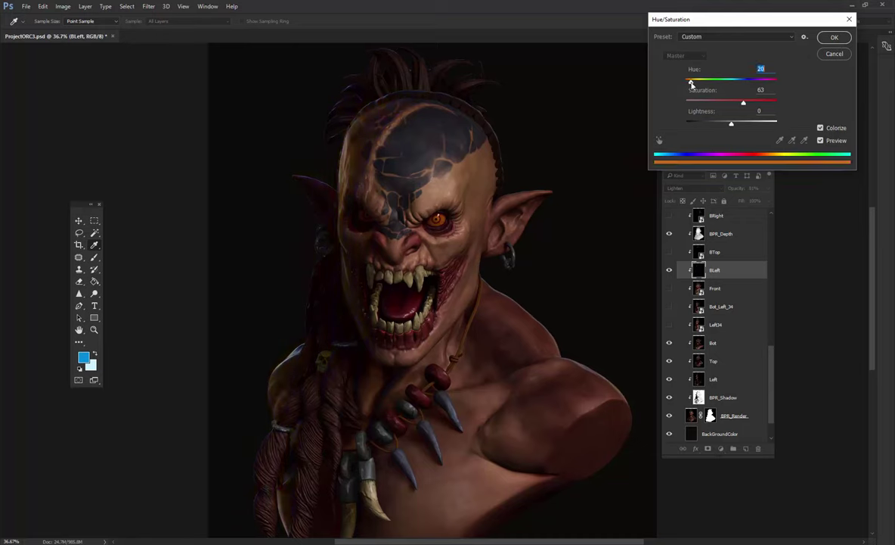
{"action": "left_click", "coordinate": [834, 37]}
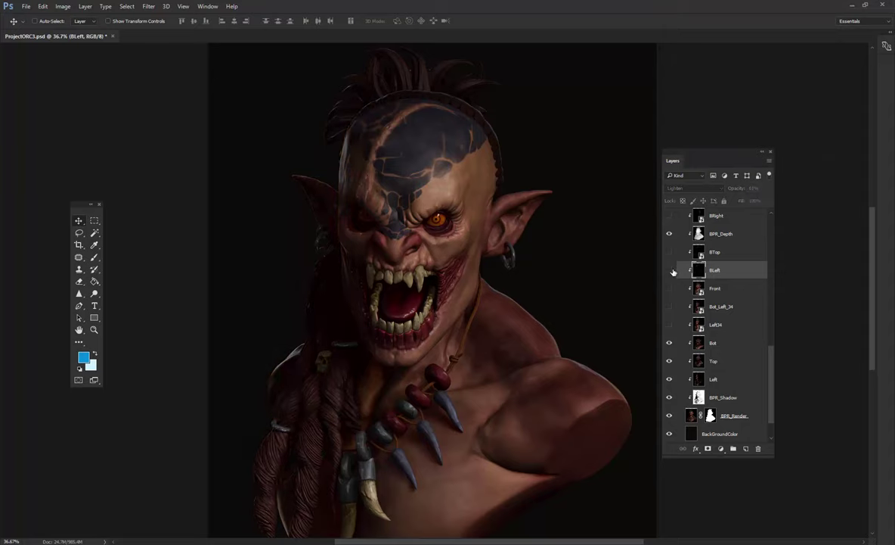
Shift BLeft's colours toward blue with a Hue/Saturation adjustment.
{"action": "scroll", "coordinate": [560, 266], "scroll_direction": "down", "scroll_amount": 5}
{"action": "scroll", "coordinate": [560, 267], "scroll_direction": "down", "scroll_amount": 3}
{"action": "scroll", "coordinate": [529, 251], "scroll_direction": "up", "scroll_amount": 1}
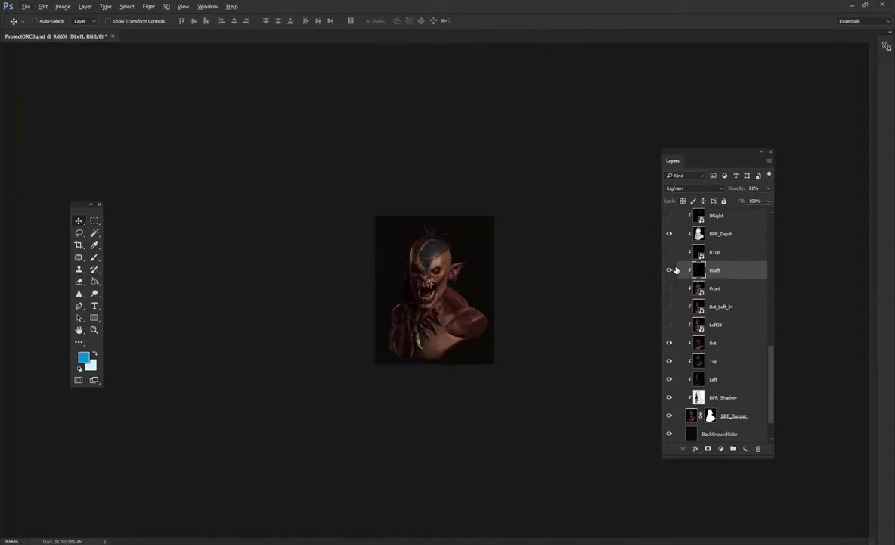
{"action": "scroll", "coordinate": [414, 229], "scroll_direction": "up", "scroll_amount": 3}
{"action": "scroll", "coordinate": [415, 229], "scroll_direction": "up", "scroll_amount": 3}
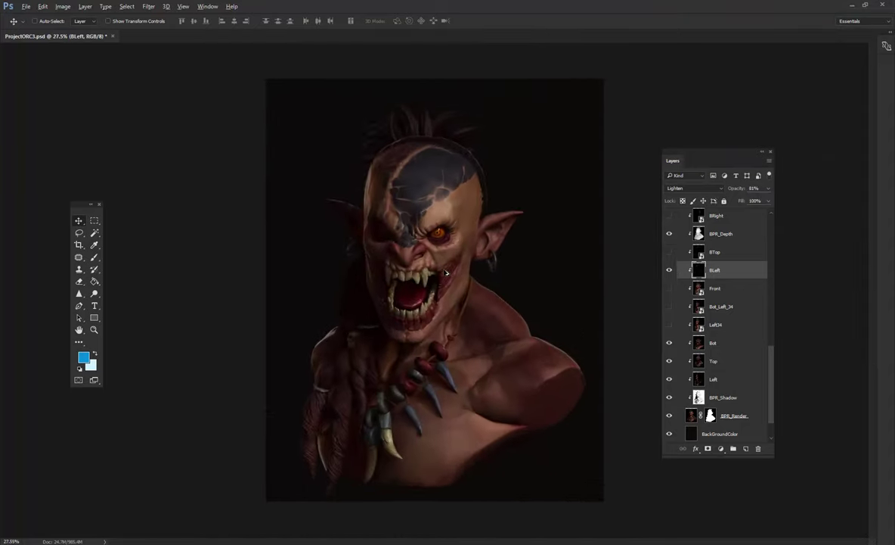
{"action": "left_click", "coordinate": [62, 6]}
{"action": "mouse_move", "coordinate": [77, 29]}
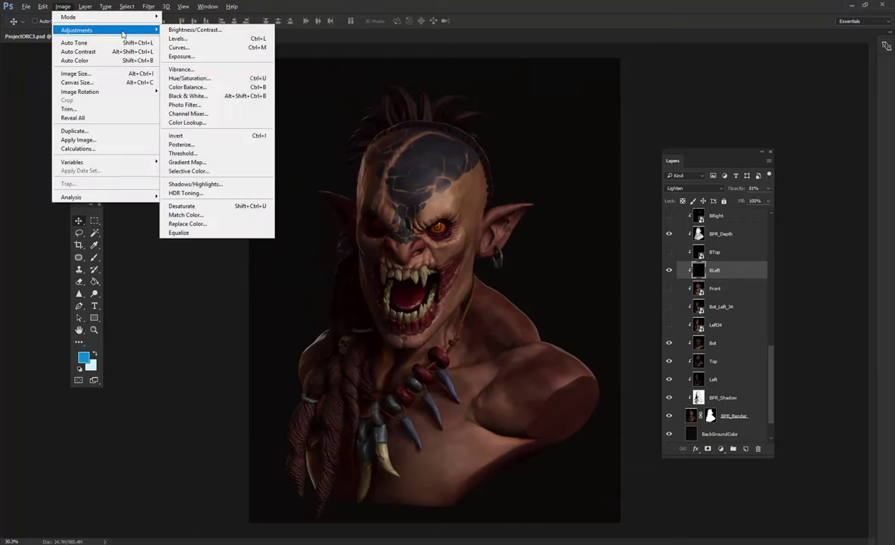
{"action": "left_click", "coordinate": [189, 77]}
{"action": "key", "text": "Up"}
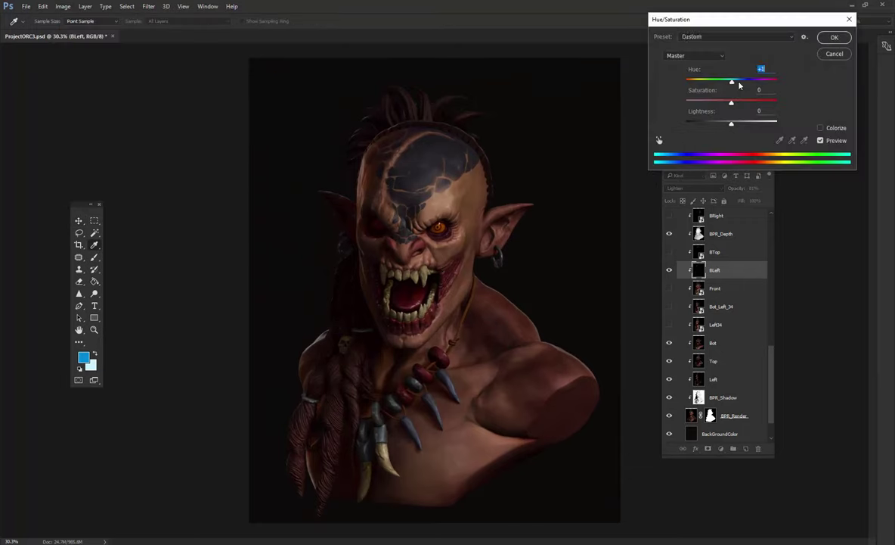
{"action": "mouse_move", "coordinate": [750, 83]}
{"action": "left_mouse_down"}
{"action": "mouse_move", "coordinate": [784, 87]}
{"action": "mouse_move", "coordinate": [772, 88]}
{"action": "left_mouse_up"}
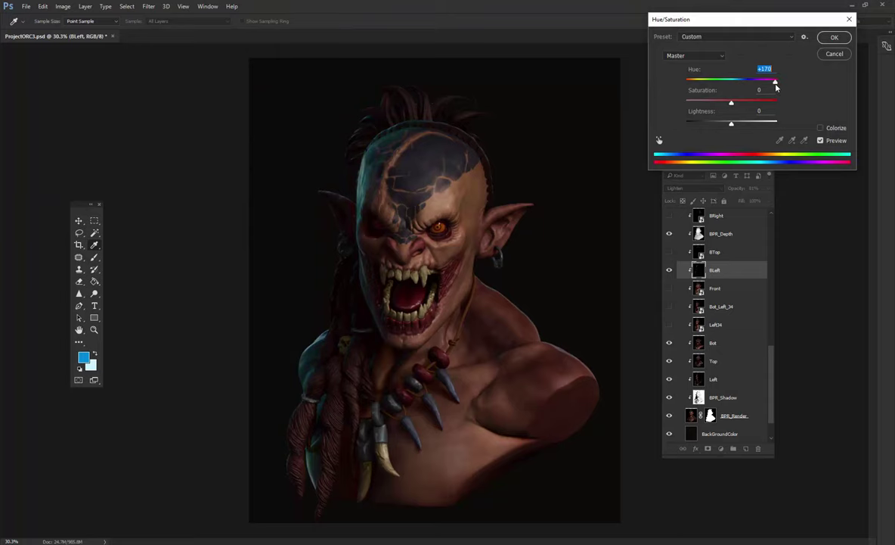
{"action": "left_click", "coordinate": [834, 37]}
Apply a second Hue/Saturation shift moving BLeft's hue toward purple.
{"action": "scroll", "coordinate": [473, 200], "scroll_direction": "down", "scroll_amount": 3}
{"action": "key", "text": "v"}
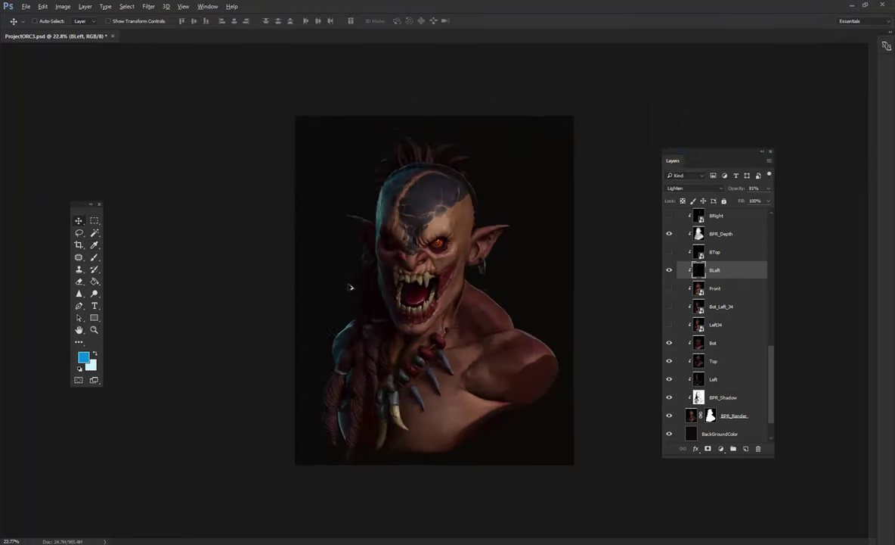
{"action": "scroll", "coordinate": [350, 286], "scroll_direction": "up", "scroll_amount": 3}
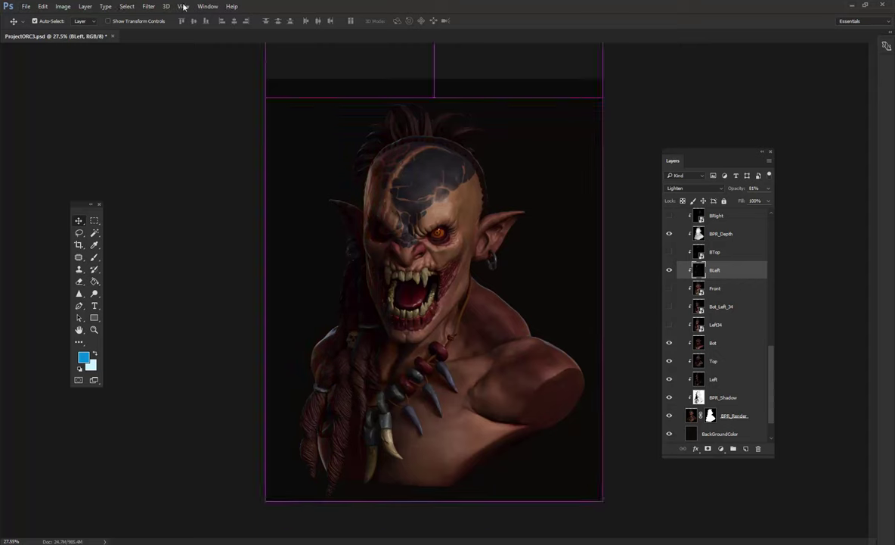
{"action": "left_click", "coordinate": [63, 6]}
{"action": "left_click", "coordinate": [225, 78]}
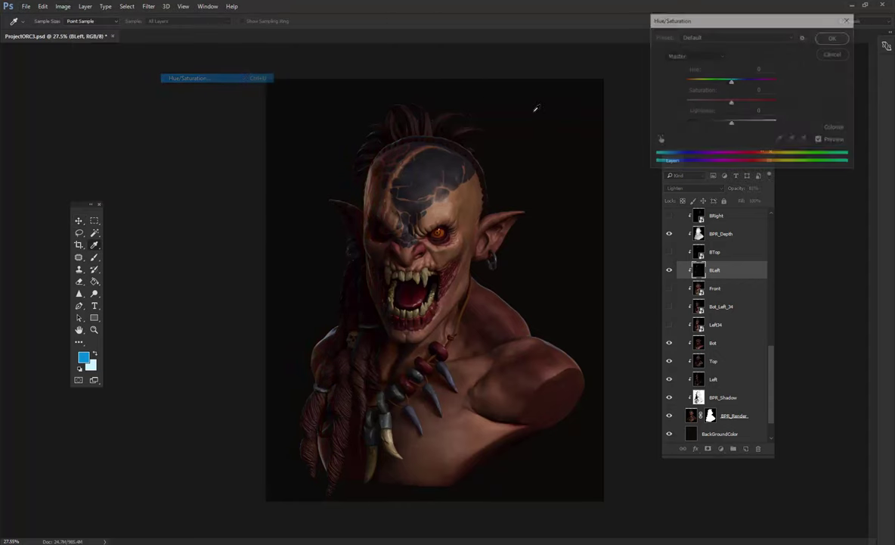
{"action": "left_click_drag", "start_coordinate": [732, 80], "coordinate": [696, 84]}
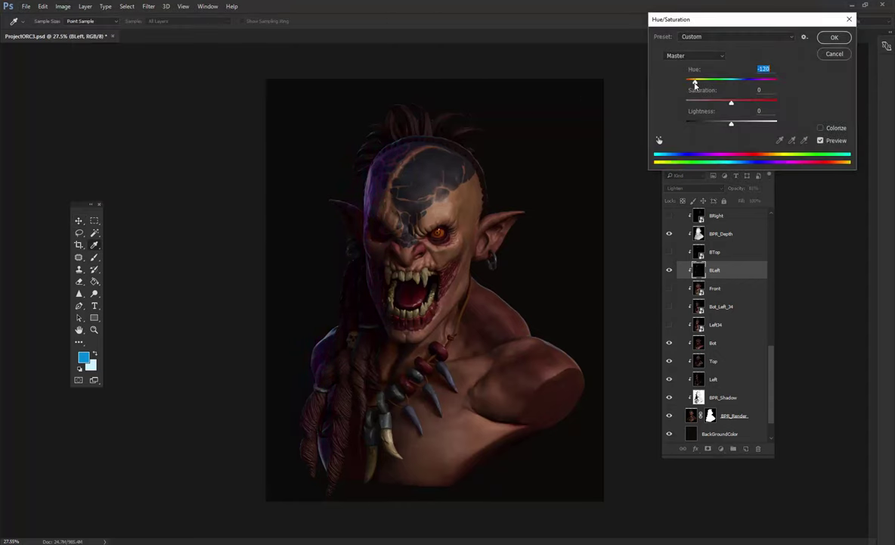
{"action": "left_click", "coordinate": [835, 37]}
Brighten BLeft's midtones to 1.51 with Levels.
{"action": "key", "text": "ctrl+l"}
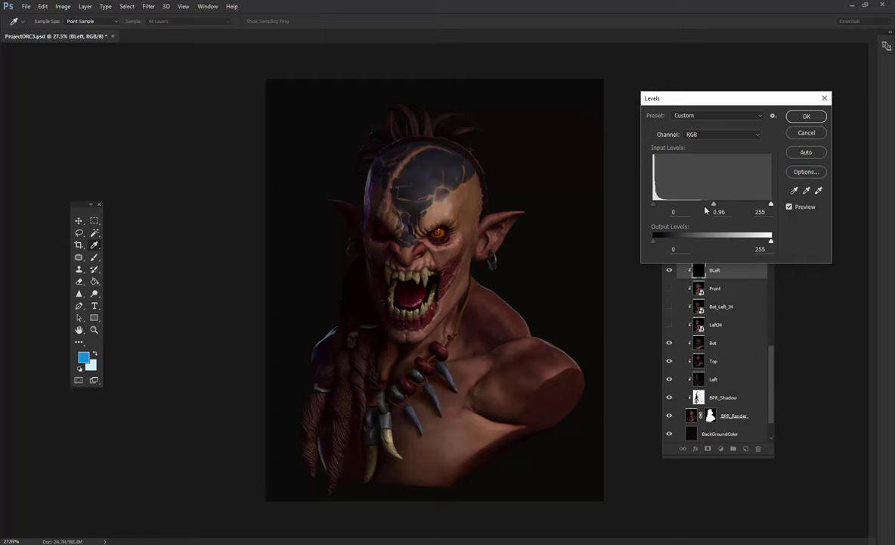
{"action": "left_click_drag", "start_coordinate": [707, 211], "coordinate": [695, 210]}
{"action": "key", "text": "Return"}
{"action": "scroll", "coordinate": [496, 185], "scroll_direction": "up", "scroll_amount": 2}
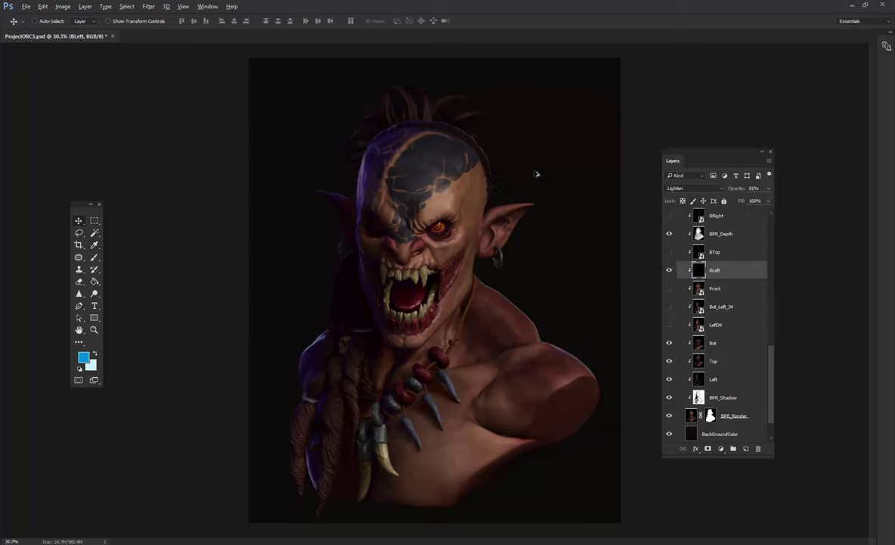
Set BLeft's Hue/Saturation to Hue -34, Saturation +63 and Lightness -12.
{"action": "left_click", "coordinate": [63, 6]}
{"action": "mouse_move", "coordinate": [77, 30]}
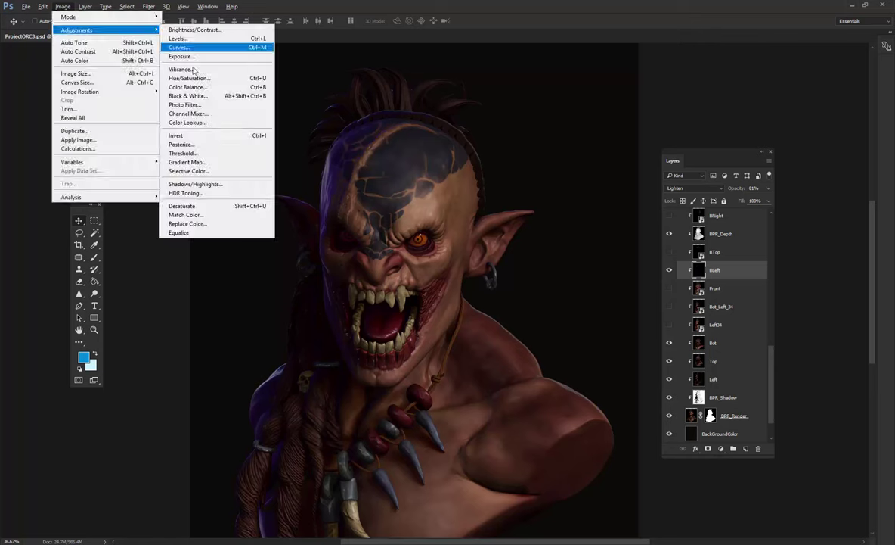
{"action": "left_click", "coordinate": [189, 73]}
{"action": "mouse_move", "coordinate": [719, 126]}
{"action": "left_mouse_down"}
{"action": "mouse_move", "coordinate": [730, 126]}
{"action": "mouse_move", "coordinate": [717, 107]}
{"action": "left_mouse_up"}
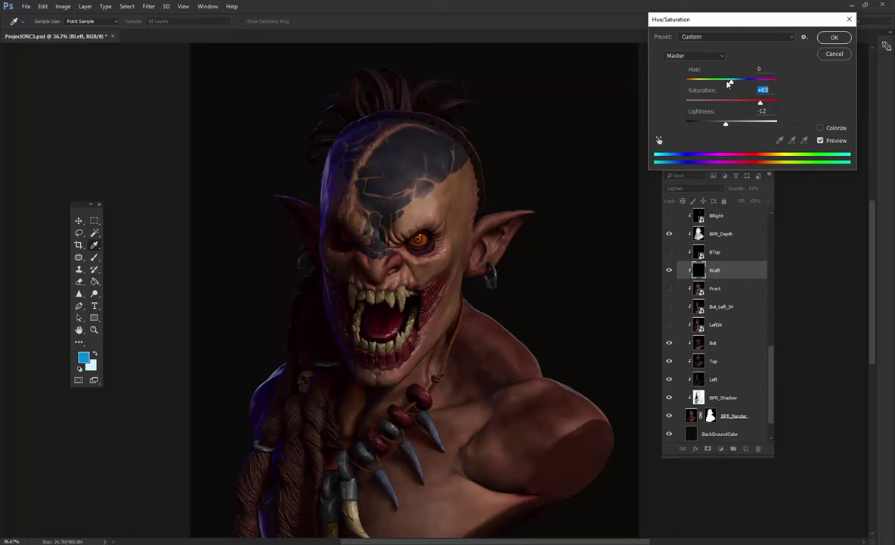
{"action": "left_click_drag", "start_coordinate": [728, 84], "coordinate": [716, 80]}
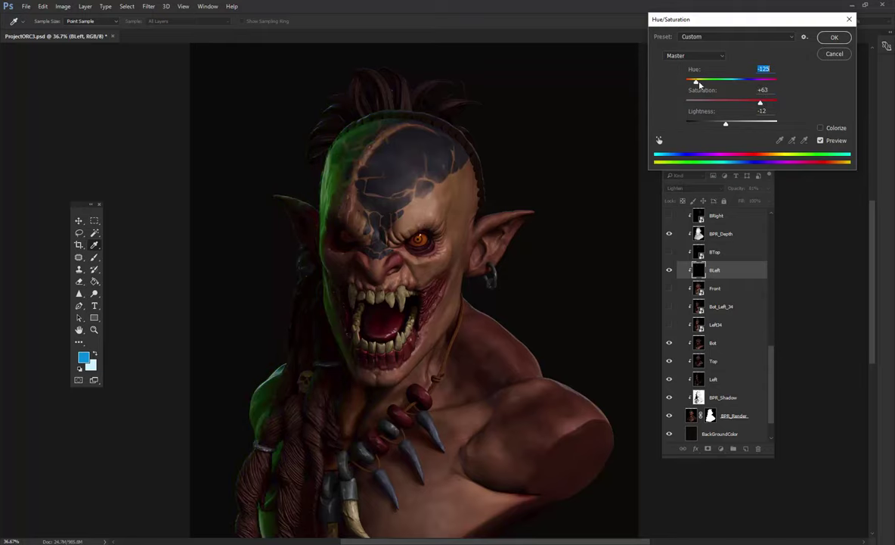
{"action": "left_click", "coordinate": [834, 37]}
{"action": "key", "text": "v"}
{"action": "scroll", "coordinate": [450, 289], "scroll_direction": "down", "scroll_amount": 5}
{"action": "scroll", "coordinate": [450, 289], "scroll_direction": "up", "scroll_amount": 2}
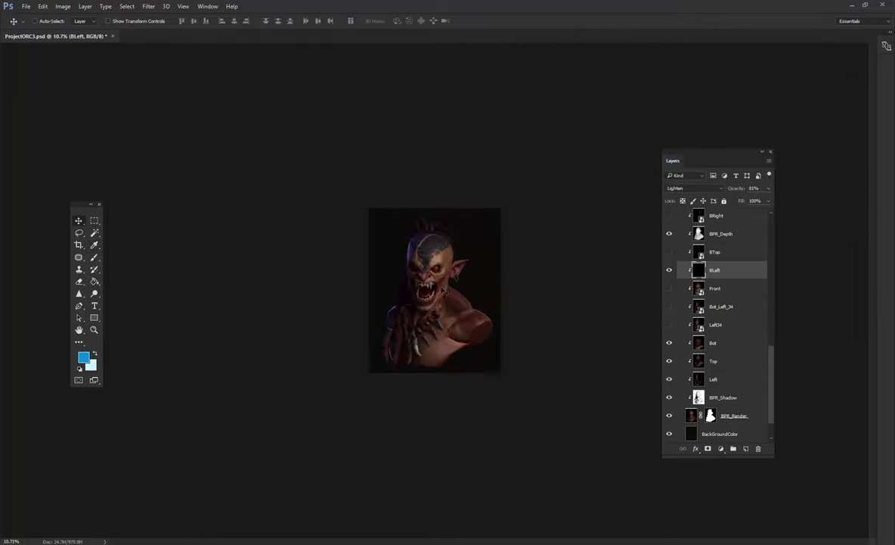
{"action": "scroll", "coordinate": [447, 294], "scroll_direction": "up", "scroll_amount": 2}
{"action": "scroll", "coordinate": [447, 293], "scroll_direction": "up", "scroll_amount": 2}
{"action": "scroll", "coordinate": [508, 294], "scroll_direction": "up", "scroll_amount": 3}
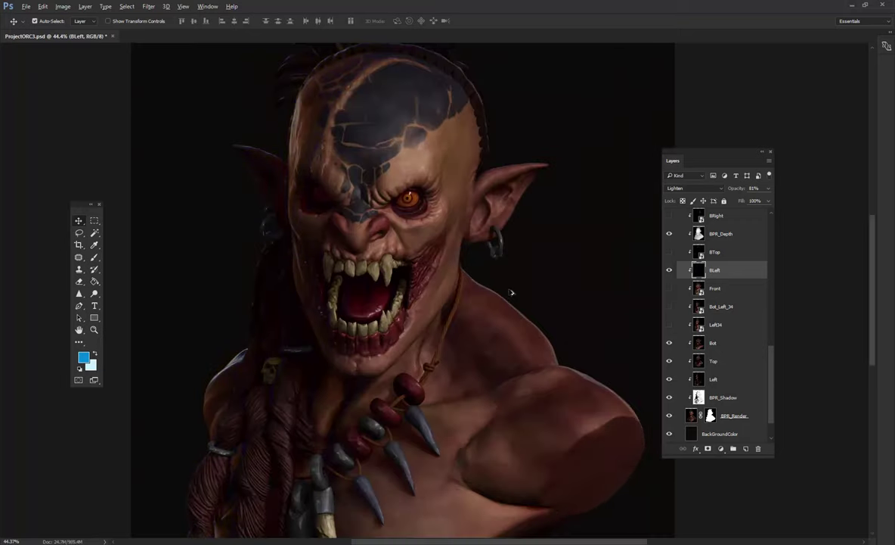
{"action": "scroll", "coordinate": [522, 287], "scroll_direction": "down", "scroll_amount": 3}
{"action": "scroll", "coordinate": [534, 284], "scroll_direction": "down", "scroll_amount": 1}
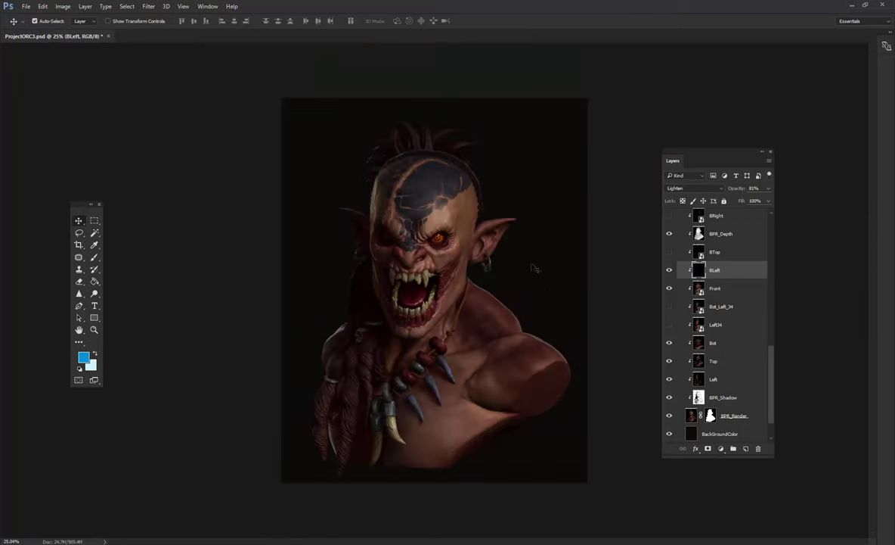
{"action": "left_click", "coordinate": [534, 264]}
{"action": "left_click", "coordinate": [668, 269]}
{"action": "scroll", "coordinate": [354, 272], "scroll_direction": "up", "scroll_amount": 2}
{"action": "scroll", "coordinate": [522, 288], "scroll_direction": "down", "scroll_amount": 1}
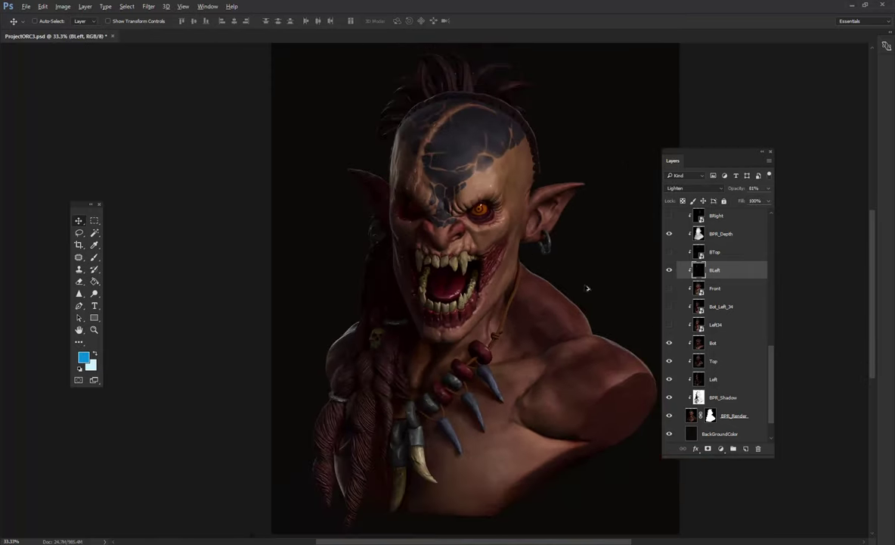
{"action": "left_click", "coordinate": [669, 270]}
{"action": "mouse_move", "coordinate": [542, 183]}
{"action": "left_mouse_down"}
{"action": "mouse_move", "coordinate": [449, 272]}
{"action": "mouse_move", "coordinate": [467, 240]}
{"action": "left_mouse_up"}
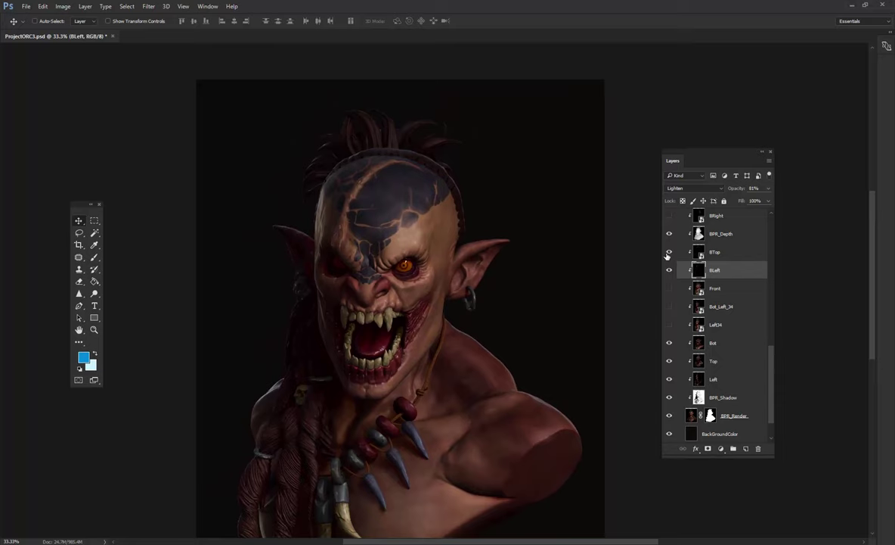
{"action": "scroll", "coordinate": [677, 261], "scroll_direction": "up", "scroll_amount": 1}
{"action": "scroll", "coordinate": [677, 274], "scroll_direction": "up", "scroll_amount": 1}
{"action": "scroll", "coordinate": [678, 288], "scroll_direction": "up", "scroll_amount": 2}
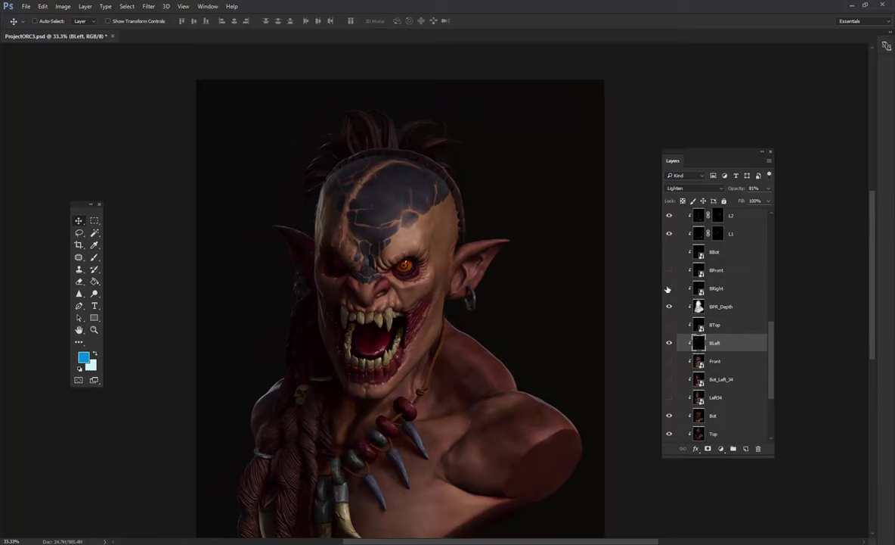
{"action": "scroll", "coordinate": [669, 276], "scroll_direction": "up", "scroll_amount": 1}
{"action": "scroll", "coordinate": [669, 279], "scroll_direction": "up", "scroll_amount": 1}
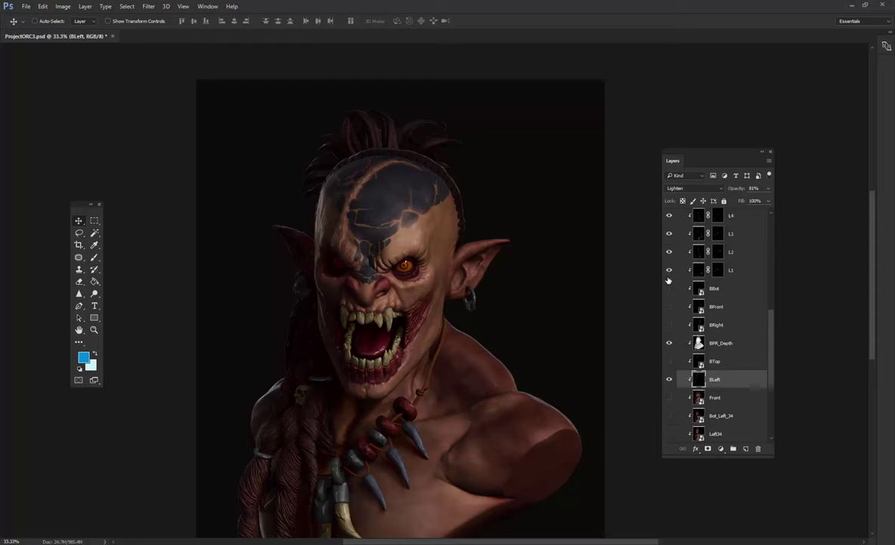
{"action": "scroll", "coordinate": [671, 291], "scroll_direction": "up", "scroll_amount": 2}
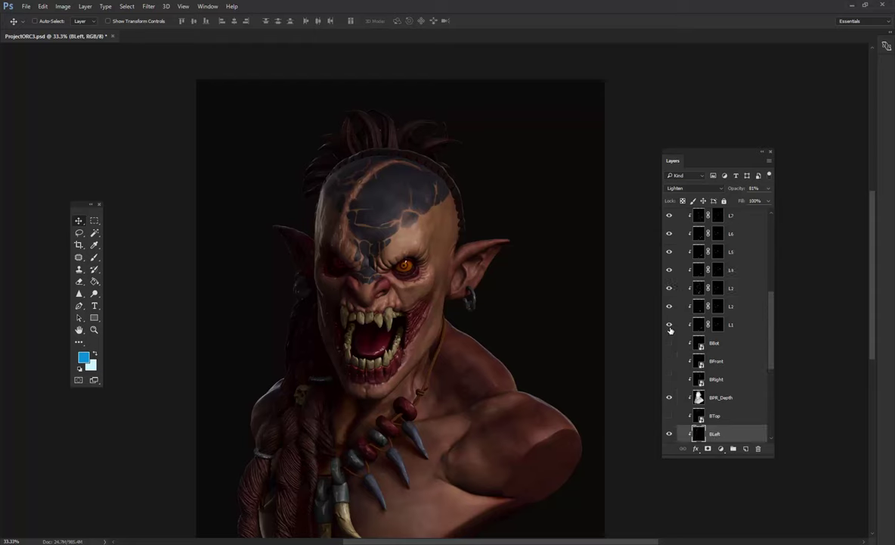
{"action": "left_click", "coordinate": [725, 326]}
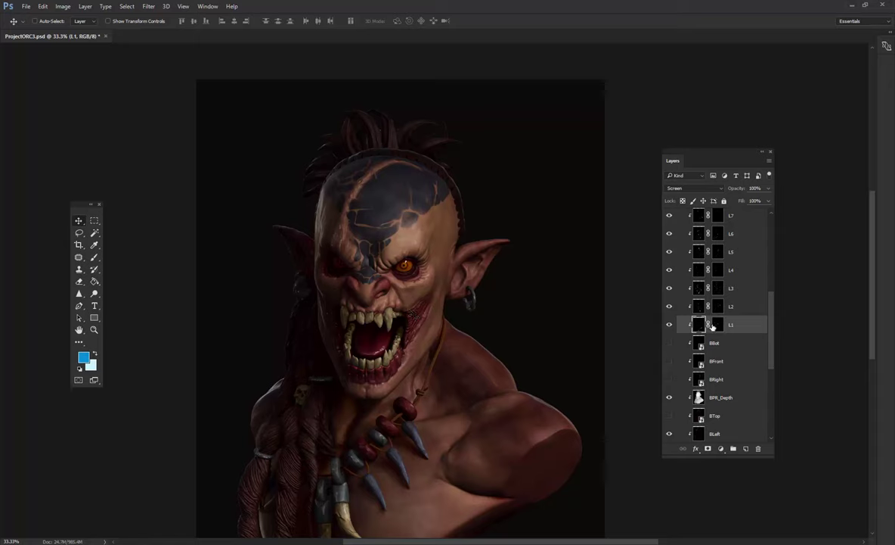
With a soft 34% opacity brush, paint L1's mask to reveal light on the mouth and jaw.
{"action": "left_click", "coordinate": [92, 258]}
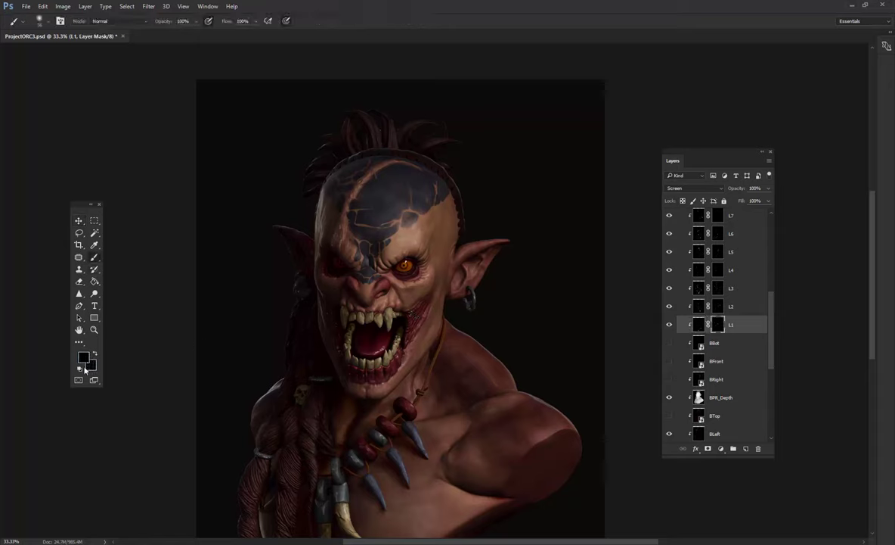
{"action": "left_click", "coordinate": [41, 21]}
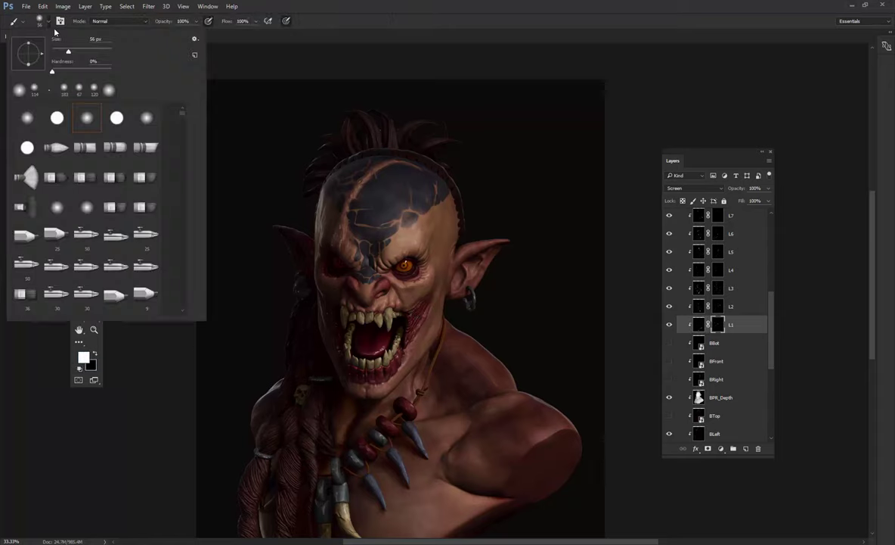
{"action": "key", "text": "Escape"}
{"action": "scroll", "coordinate": [434, 262], "scroll_direction": "up", "scroll_amount": 2}
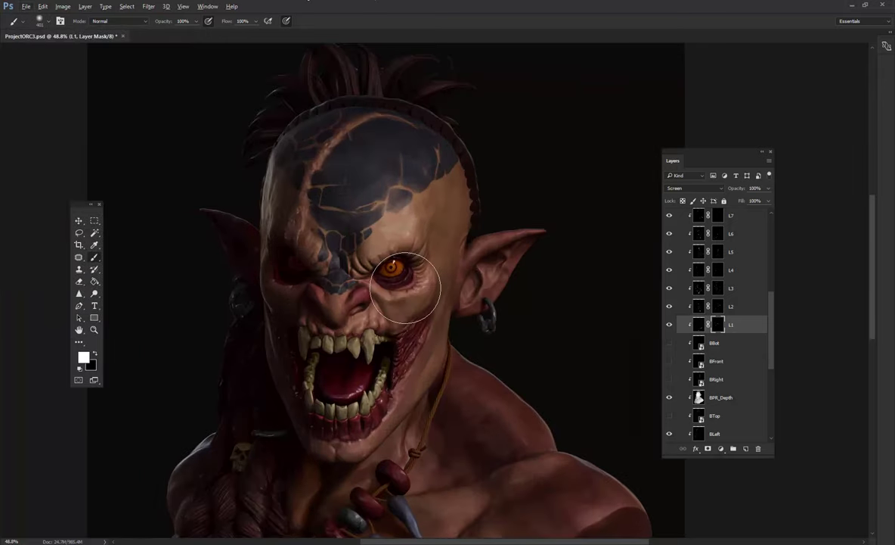
{"action": "left_click_drag", "start_coordinate": [347, 331], "coordinate": [440, 305]}
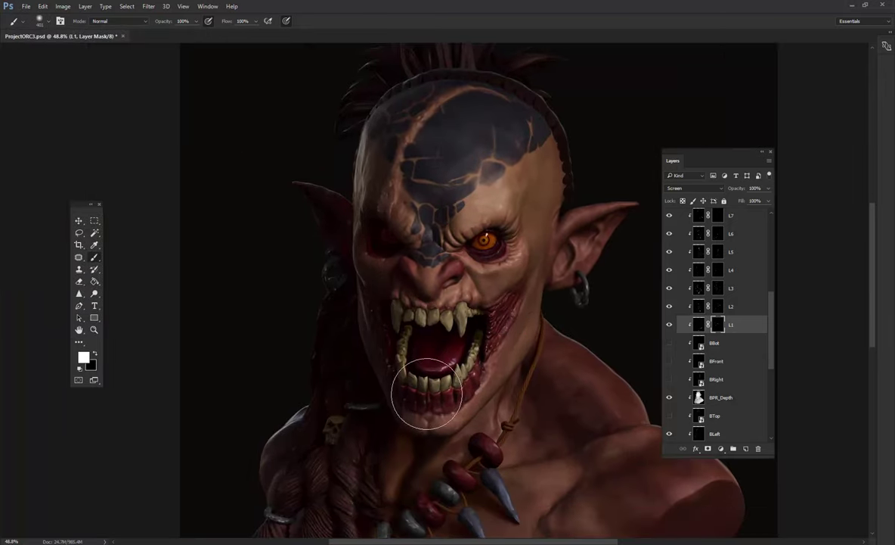
{"action": "left_click_drag", "start_coordinate": [427, 394], "coordinate": [375, 333]}
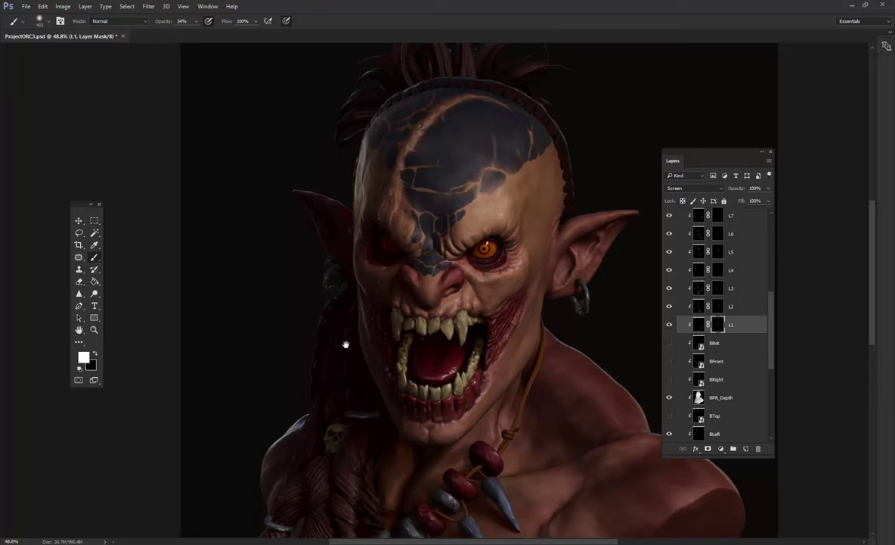
Reveal L1's light over the brow and the hair beside the necklace.
{"action": "left_click_drag", "start_coordinate": [405, 338], "coordinate": [333, 352]}
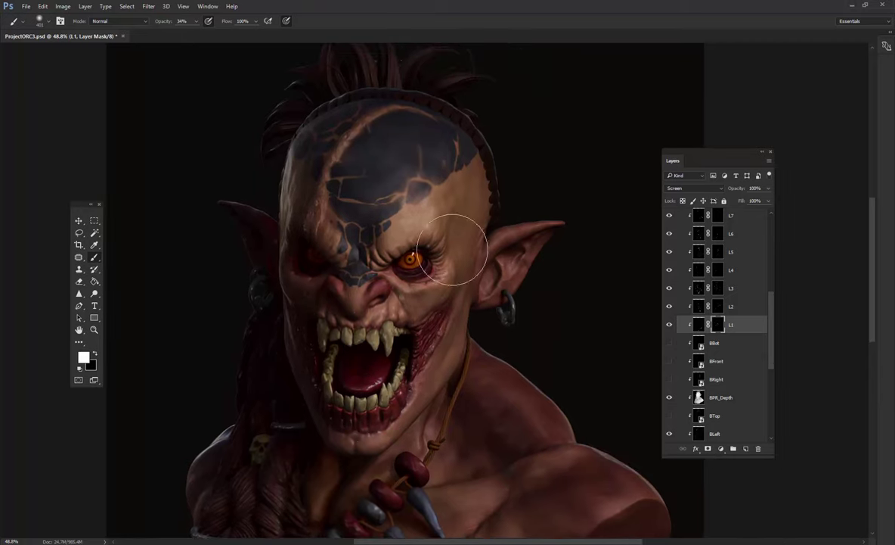
{"action": "left_click_drag", "start_coordinate": [427, 272], "coordinate": [418, 263]}
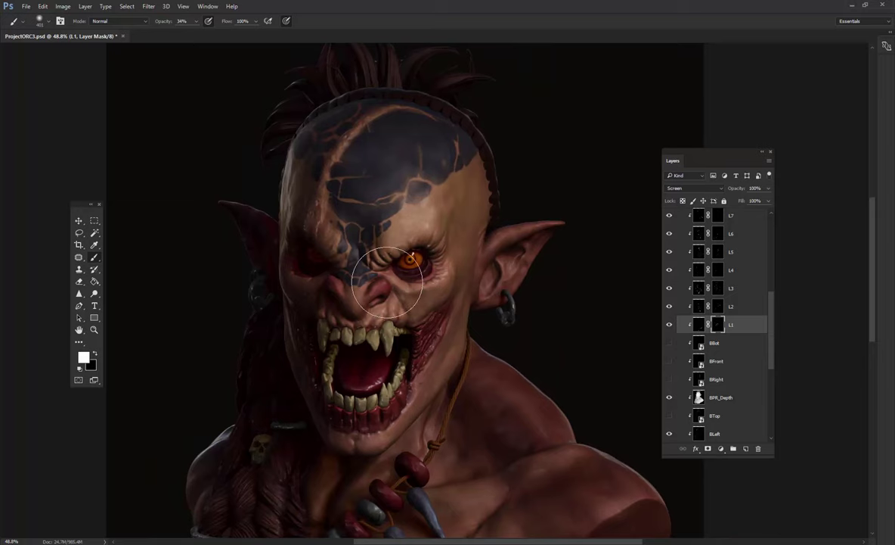
{"action": "key", "text": "ctrl"}
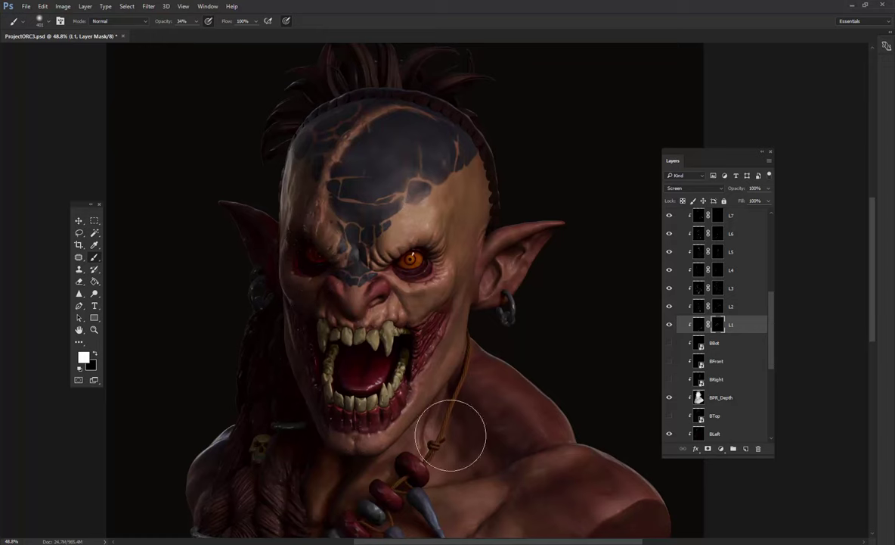
{"action": "left_click_drag", "start_coordinate": [417, 402], "coordinate": [462, 190]}
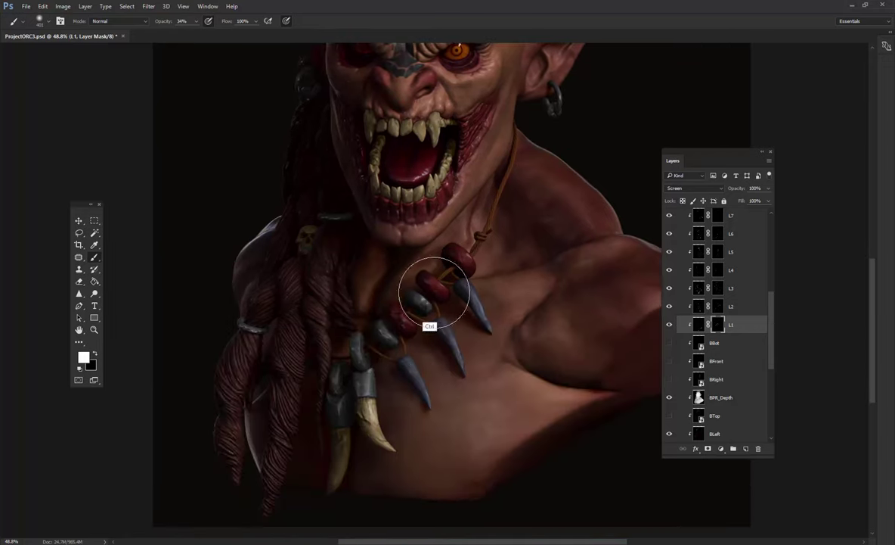
{"action": "left_click_drag", "start_coordinate": [389, 372], "coordinate": [333, 398]}
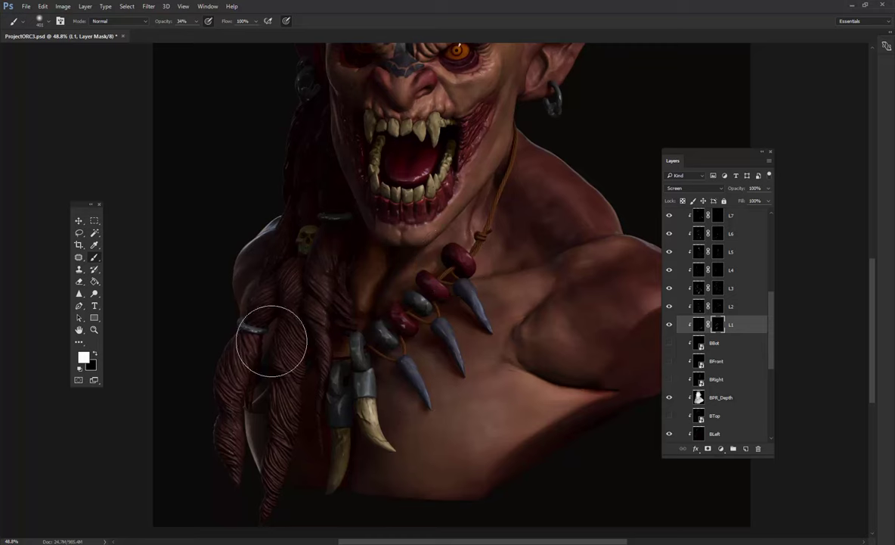
{"action": "key", "text": "x"}
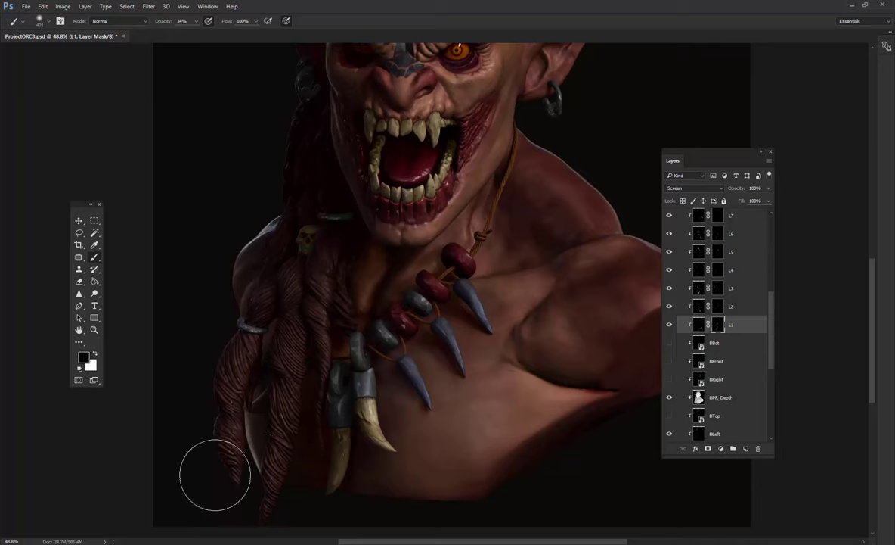
Paint white on L2's mask to reveal its light over the mouth, eyes and braids.
{"action": "key", "text": "x"}
{"action": "left_click", "coordinate": [719, 305]}
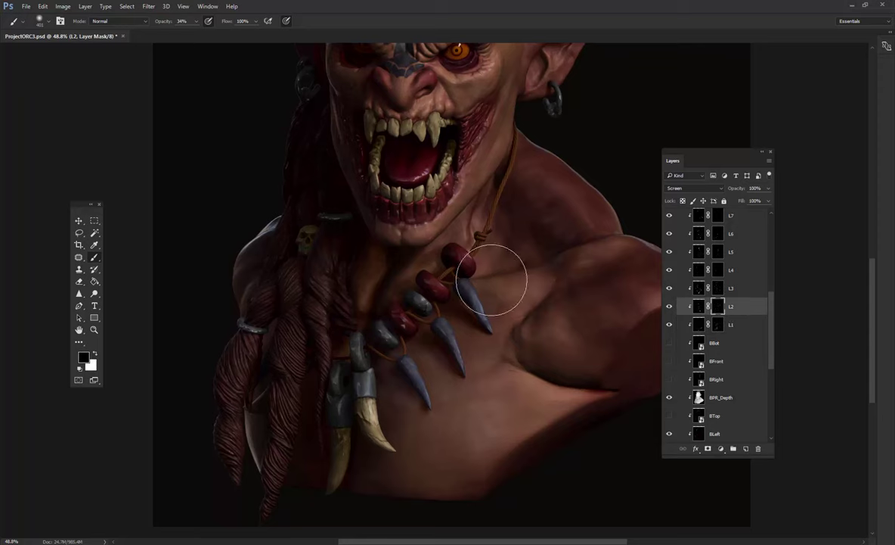
{"action": "key", "text": "x"}
{"action": "mouse_move", "coordinate": [333, 302]}
{"action": "left_mouse_down"}
{"action": "mouse_move", "coordinate": [306, 425]}
{"action": "mouse_move", "coordinate": [320, 455]}
{"action": "left_mouse_up"}
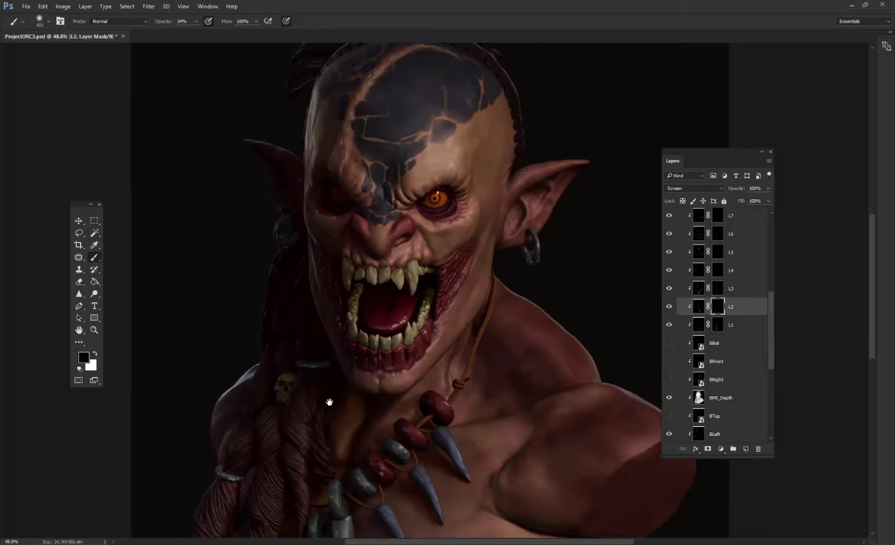
{"action": "key", "text": "x"}
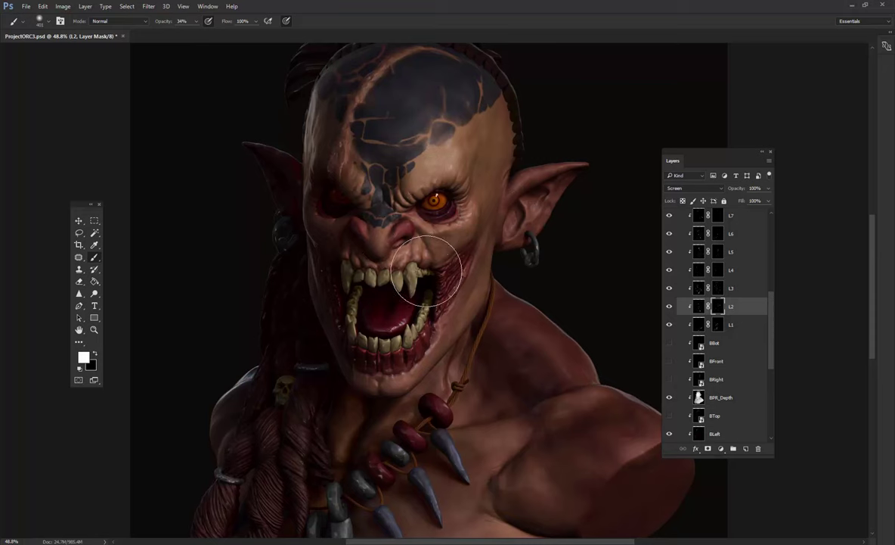
{"action": "scroll", "coordinate": [370, 250], "scroll_direction": "up", "scroll_amount": 2}
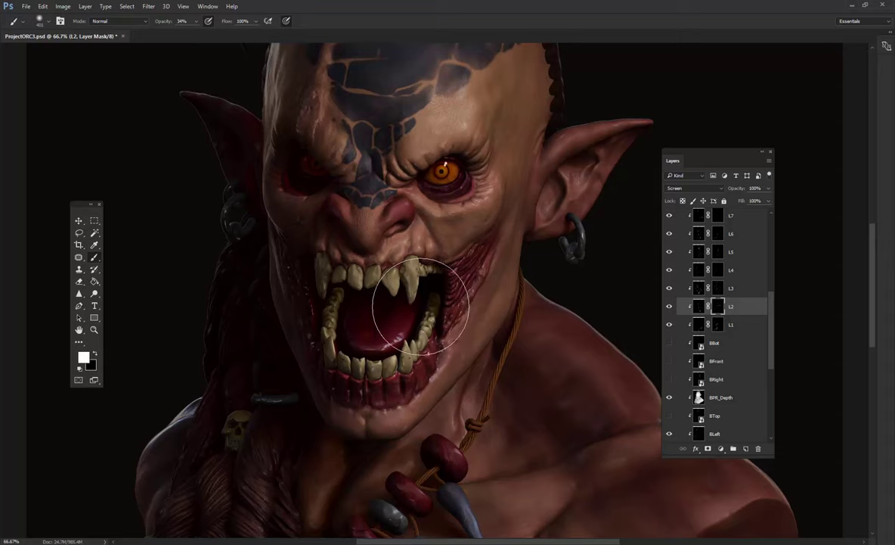
{"action": "scroll", "coordinate": [429, 300], "scroll_direction": "down", "scroll_amount": 1}
{"action": "scroll", "coordinate": [371, 261], "scroll_direction": "down", "scroll_amount": 1}
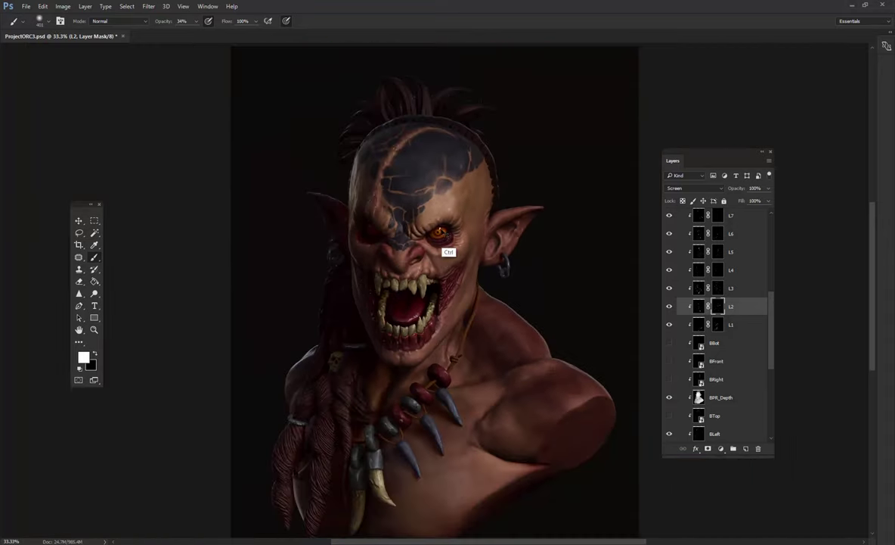
{"action": "scroll", "coordinate": [443, 242], "scroll_direction": "up", "scroll_amount": 2}
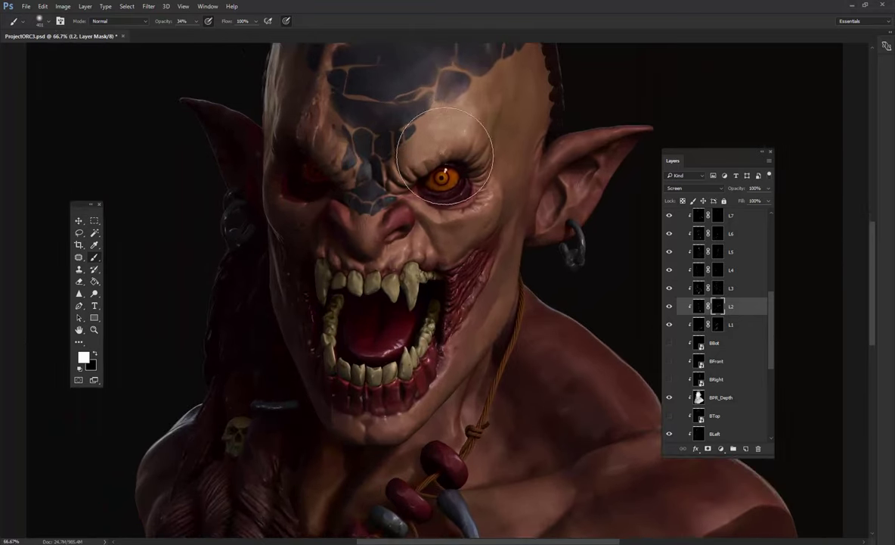
{"action": "left_click_drag", "start_coordinate": [445, 156], "coordinate": [437, 202]}
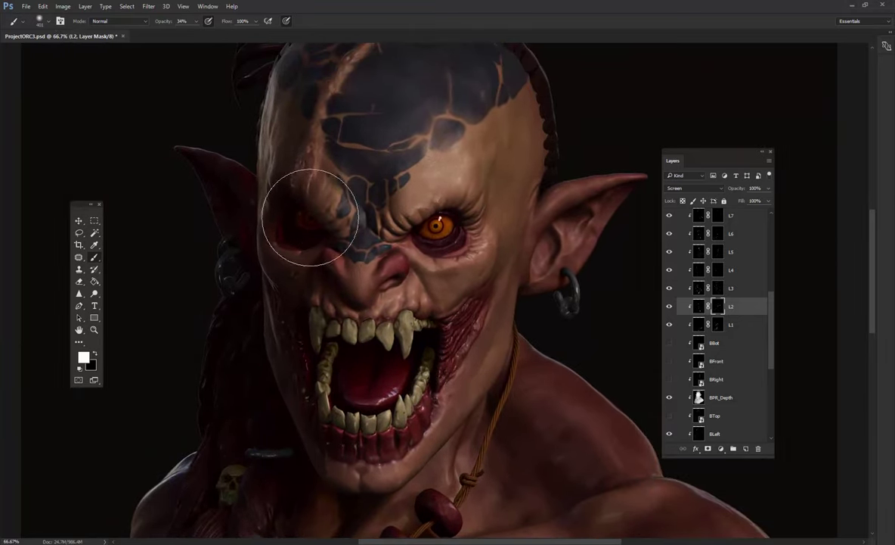
{"action": "left_click_drag", "start_coordinate": [361, 408], "coordinate": [296, 259]}
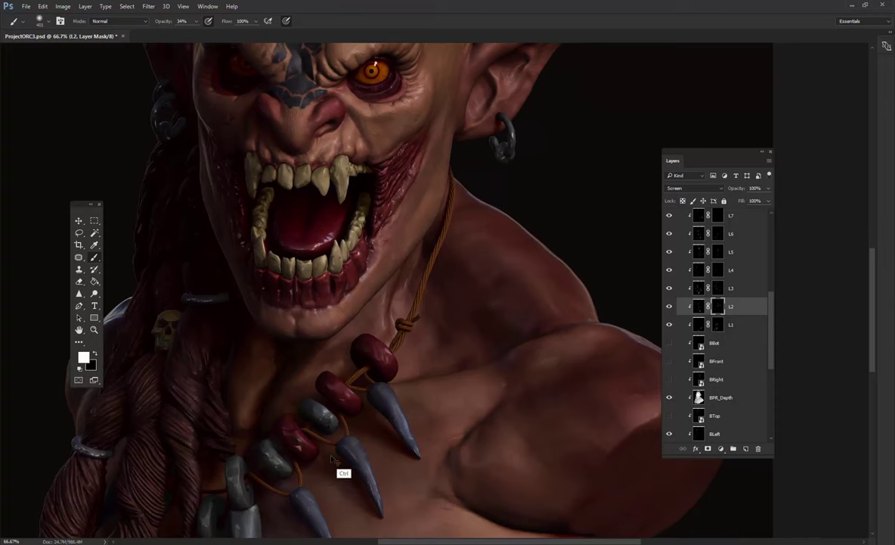
{"action": "left_click_drag", "start_coordinate": [330, 459], "coordinate": [453, 333]}
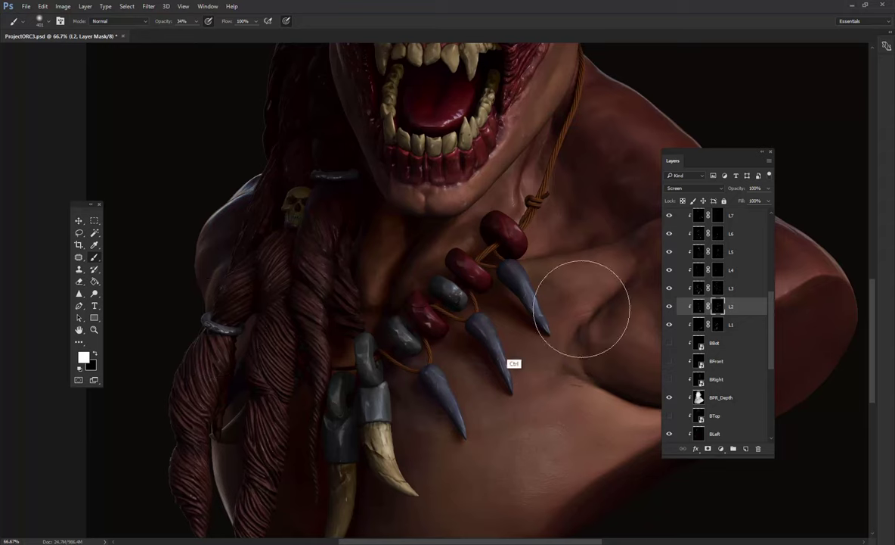
Paint L3's mask to reveal light on the mouth and chin, undoing a stroke over the dim eye.
{"action": "left_click", "coordinate": [700, 288]}
{"action": "left_click_drag", "start_coordinate": [499, 167], "coordinate": [454, 447]}
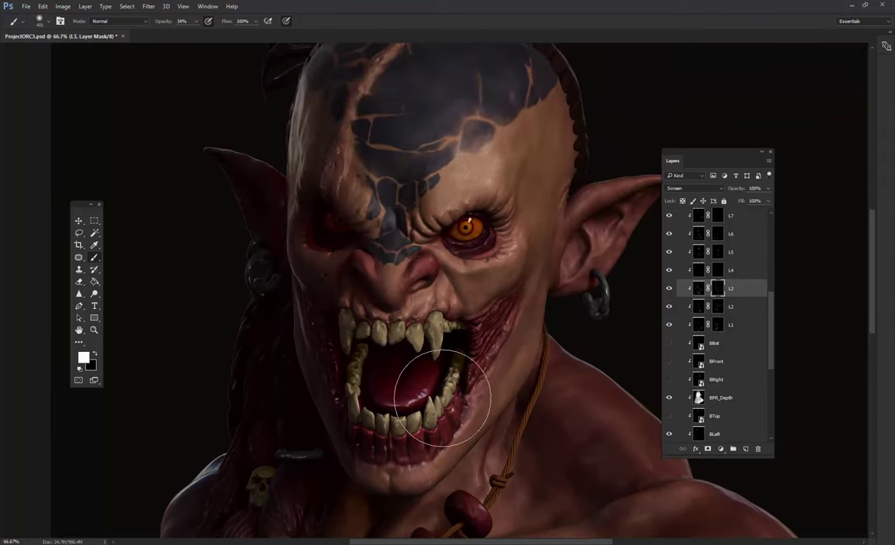
{"action": "left_click_drag", "start_coordinate": [352, 466], "coordinate": [369, 499]}
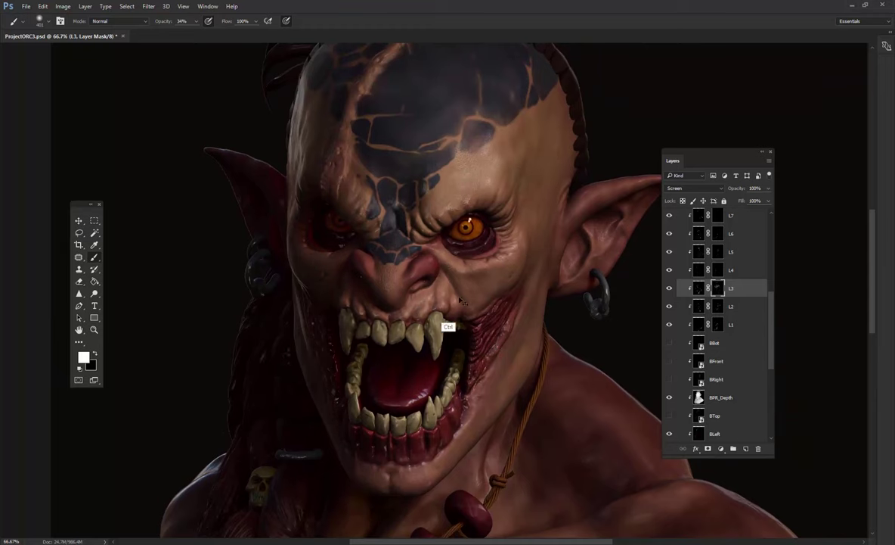
{"action": "left_click_drag", "start_coordinate": [360, 200], "coordinate": [370, 260]}
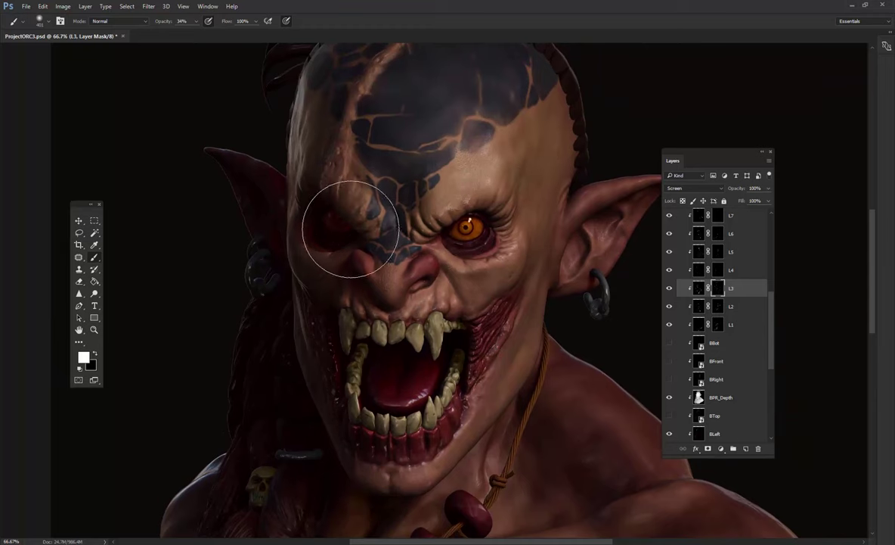
{"action": "key", "text": "ctrl+z"}
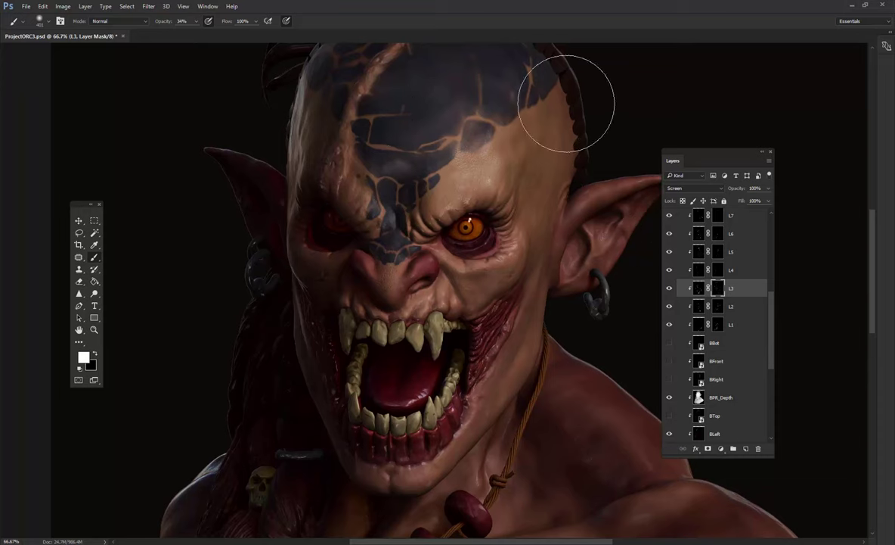
Move from L4 to L5's mask and paint its light across the top of the skull and face.
{"action": "left_click", "coordinate": [685, 269]}
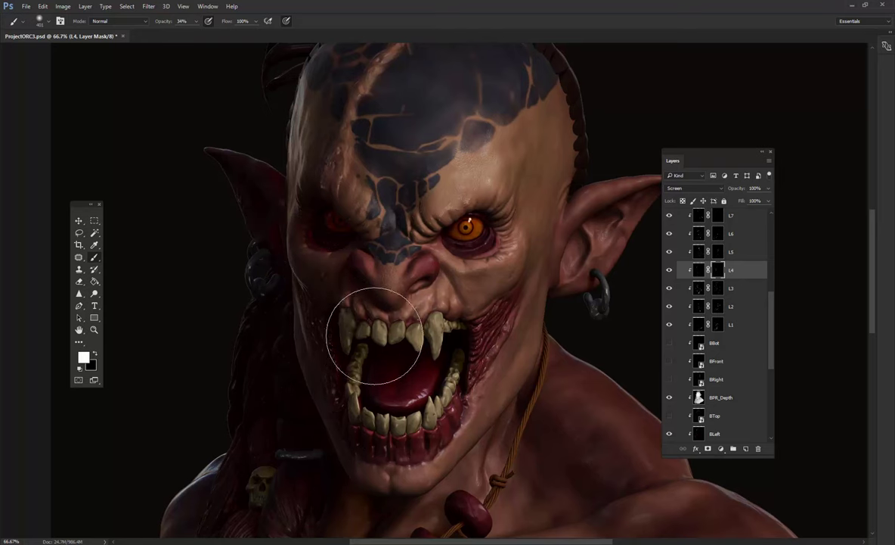
{"action": "key", "text": "ctrl"}
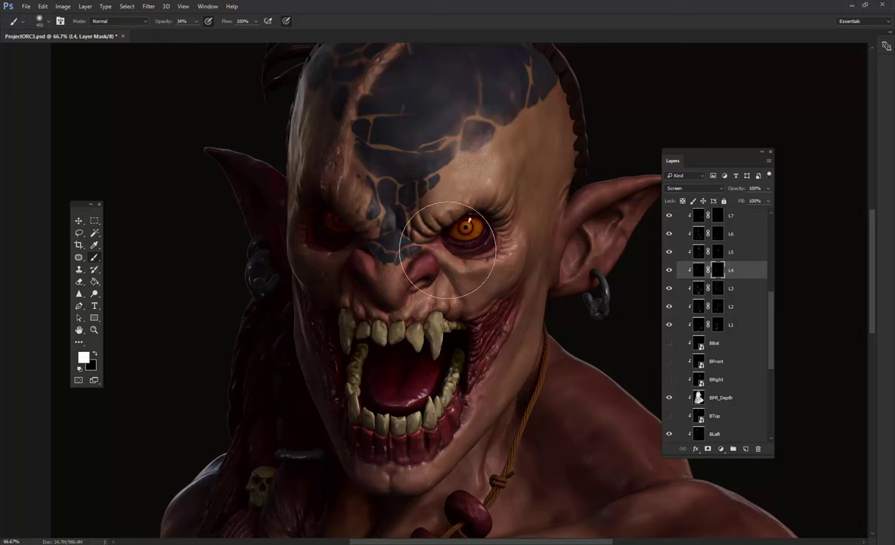
{"action": "key", "text": "ctrl"}
{"action": "left_click", "coordinate": [718, 251]}
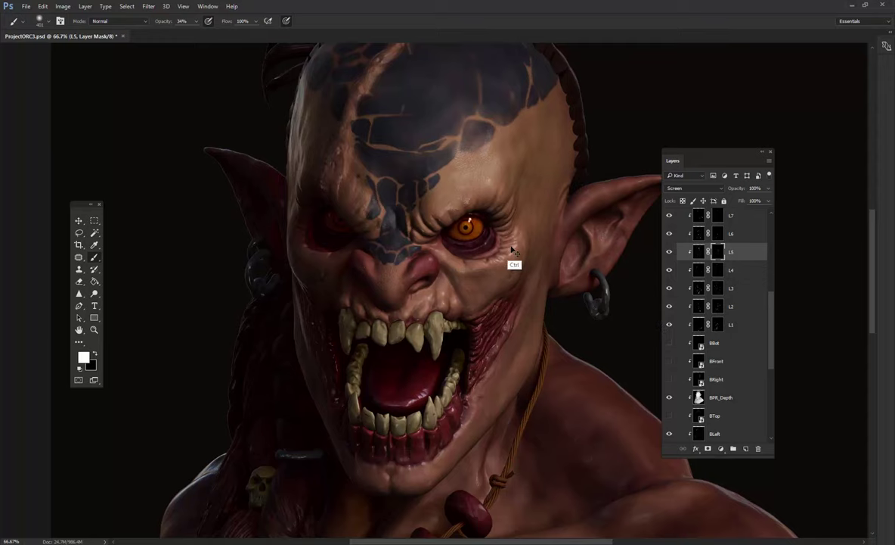
{"action": "scroll", "coordinate": [451, 369], "scroll_direction": "down", "scroll_amount": 2}
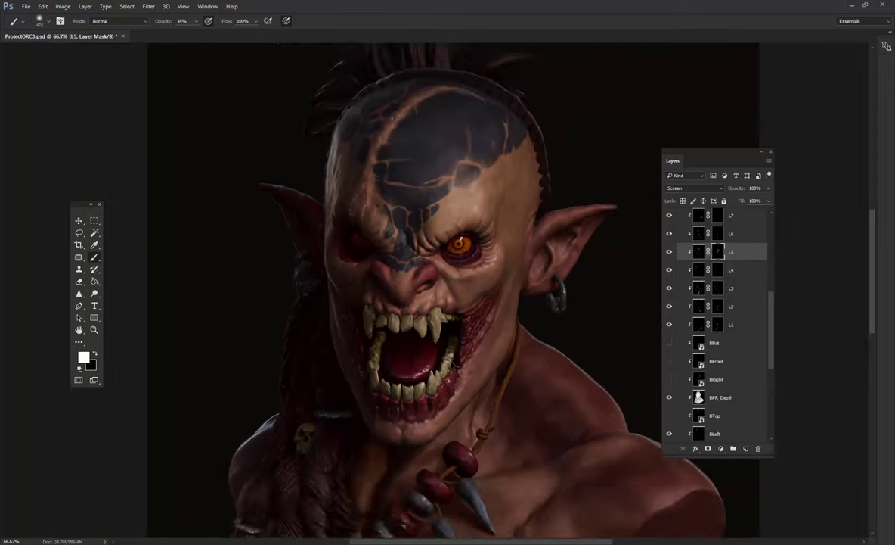
{"action": "scroll", "coordinate": [469, 348], "scroll_direction": "down", "scroll_amount": 2}
{"action": "scroll", "coordinate": [492, 325], "scroll_direction": "up", "scroll_amount": 2}
{"action": "scroll", "coordinate": [513, 299], "scroll_direction": "up", "scroll_amount": 2}
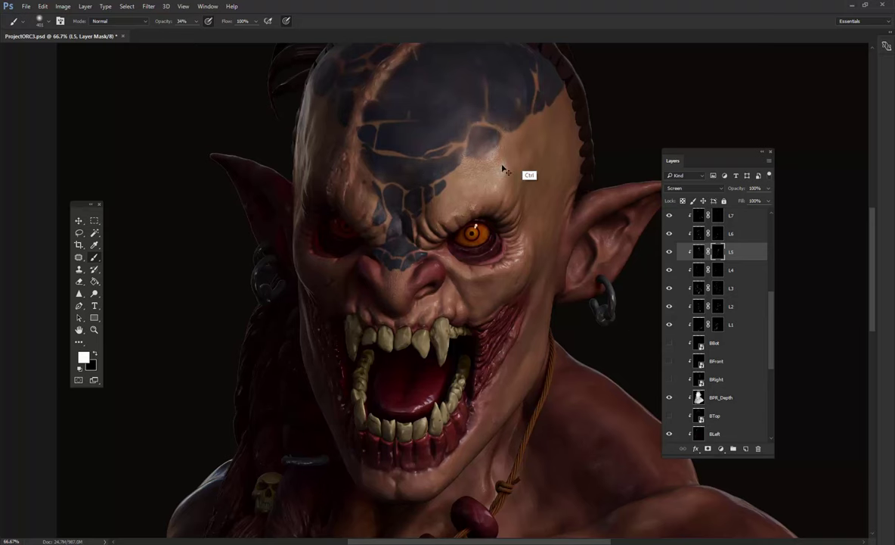
Check the bust at different zoom levels and move up to the L6 light layer.
{"action": "key", "text": "ctrl+minus"}
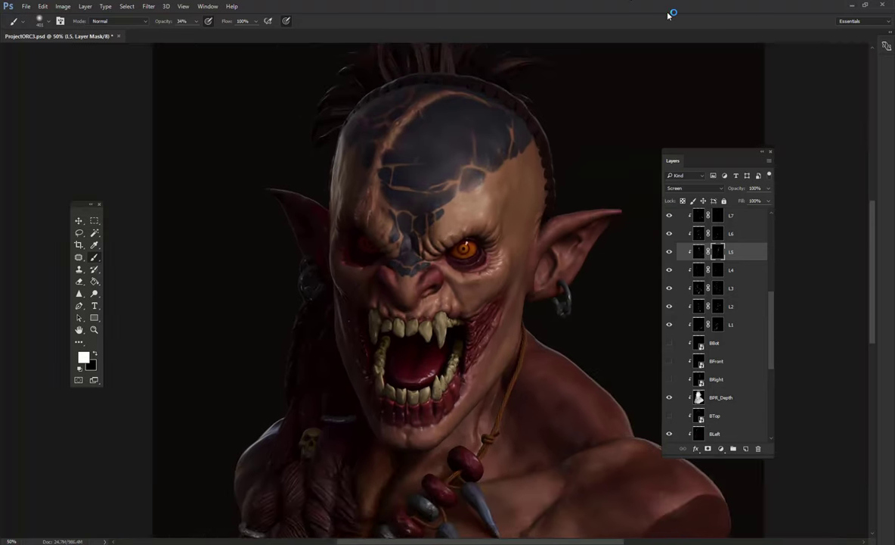
{"action": "key", "text": "ctrl+minus"}
{"action": "key", "text": "ctrl+plus"}
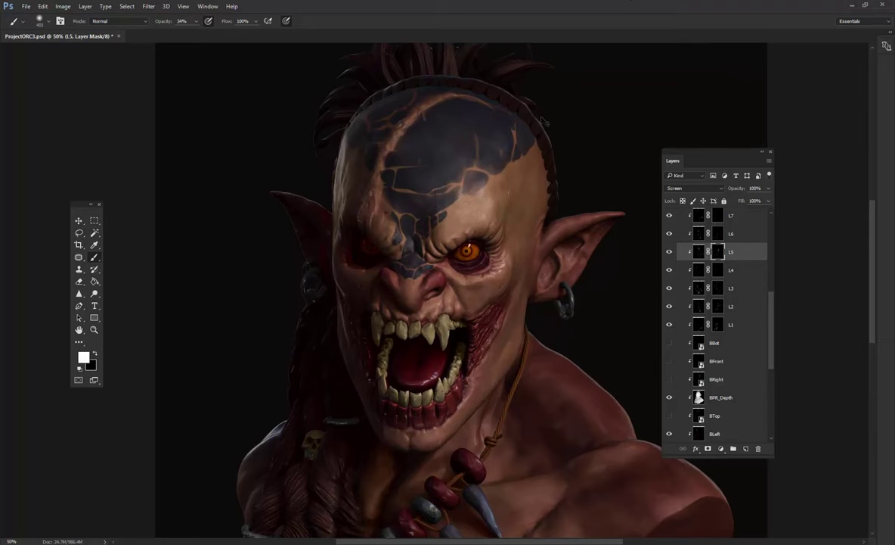
{"action": "key", "text": "ctrl+plus"}
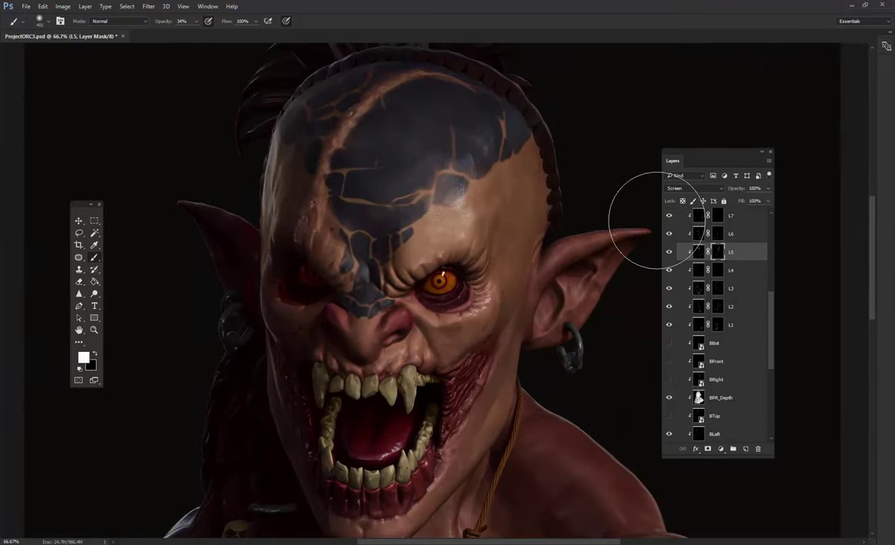
{"action": "key", "text": "alt+bracketright"}
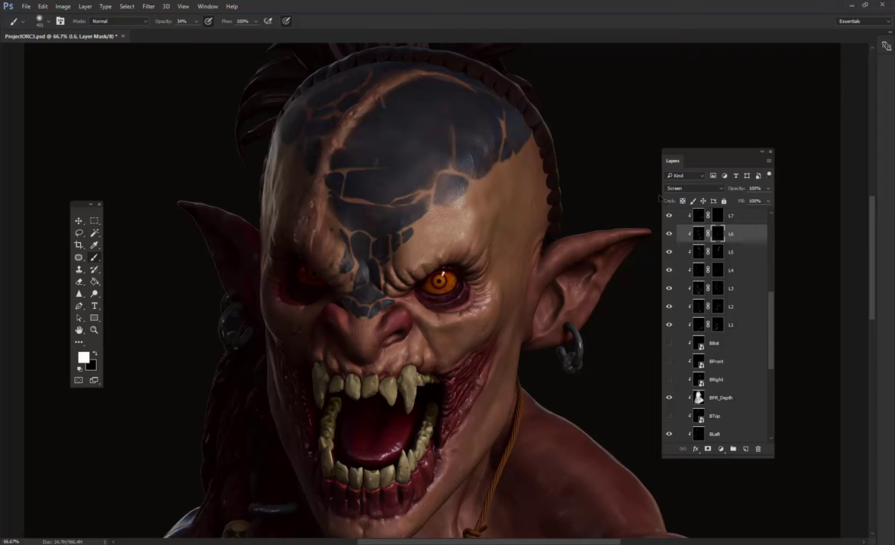
Try a bluish skull highlight on L7's mask, undo it, and move to L8's mask.
{"action": "left_click", "coordinate": [718, 217]}
{"action": "left_click_drag", "start_coordinate": [773, 296], "coordinate": [774, 235]}
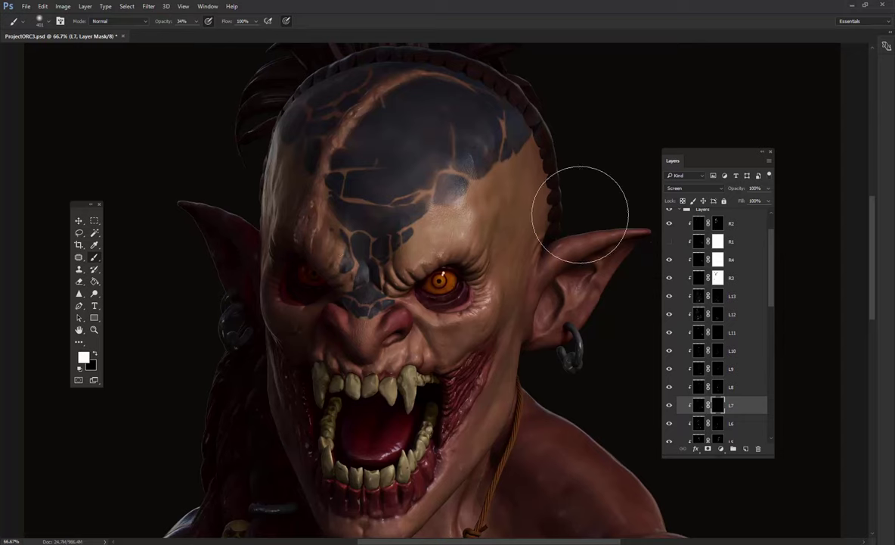
{"action": "left_click_drag", "start_coordinate": [409, 151], "coordinate": [318, 140]}
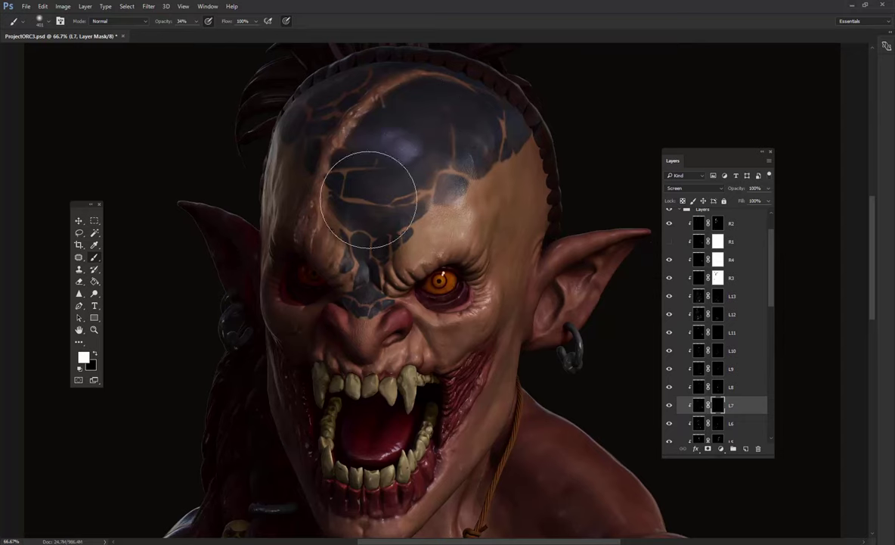
{"action": "key", "text": "ctrl+z"}
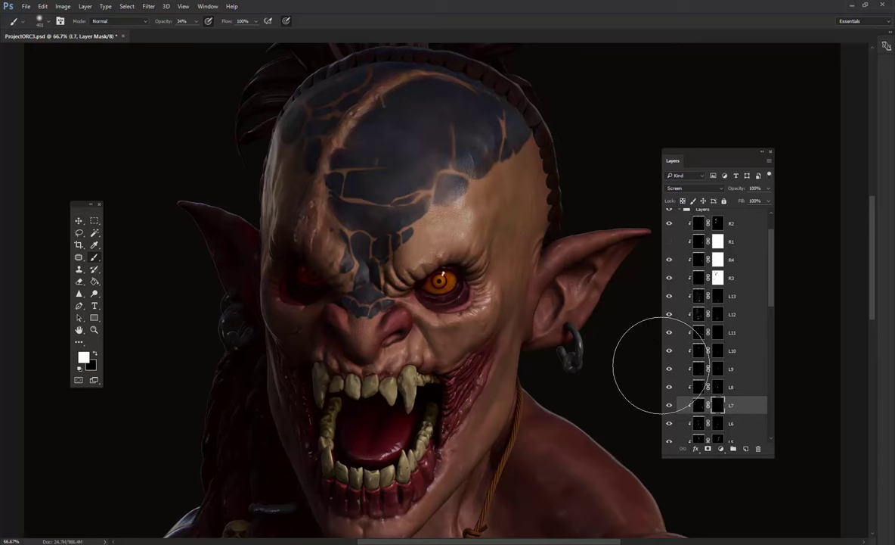
{"action": "key", "text": "ctrl+minus"}
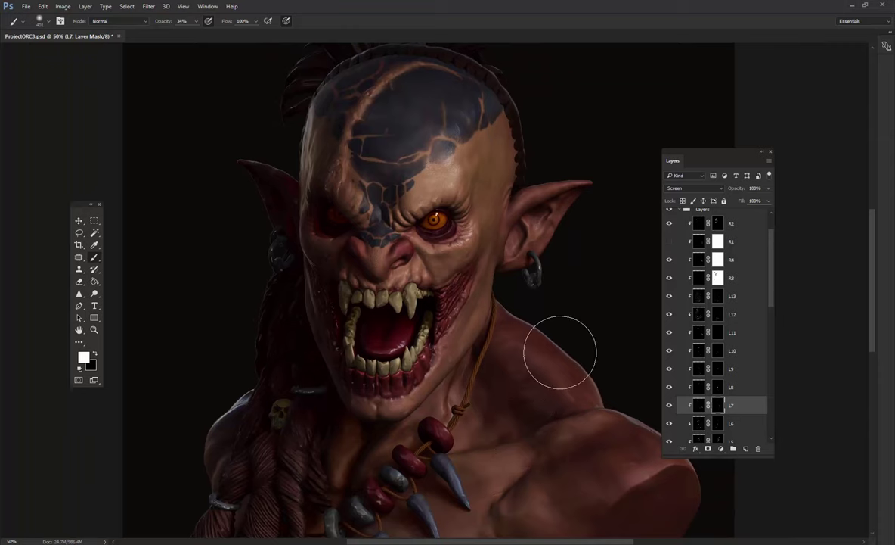
{"action": "key", "text": "ctrl+minus"}
{"action": "key", "text": "ctrl+plus"}
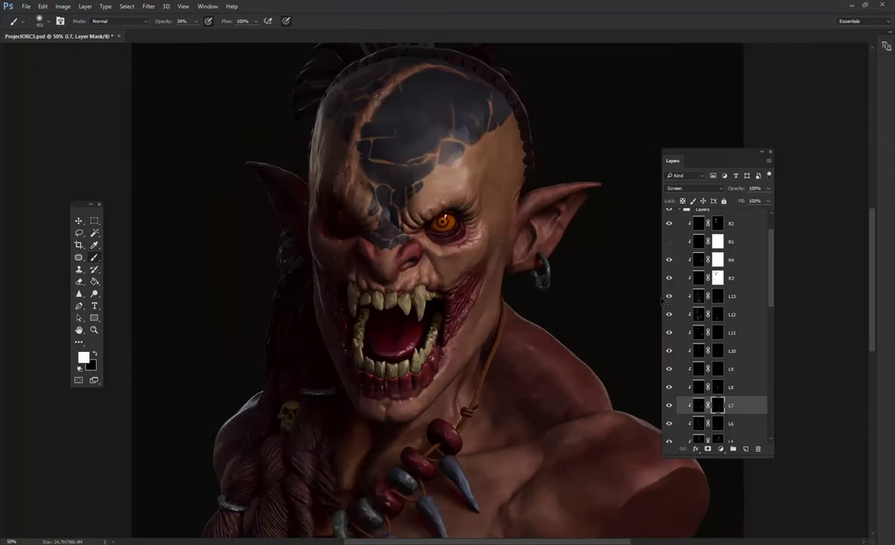
{"action": "left_click", "coordinate": [703, 385]}
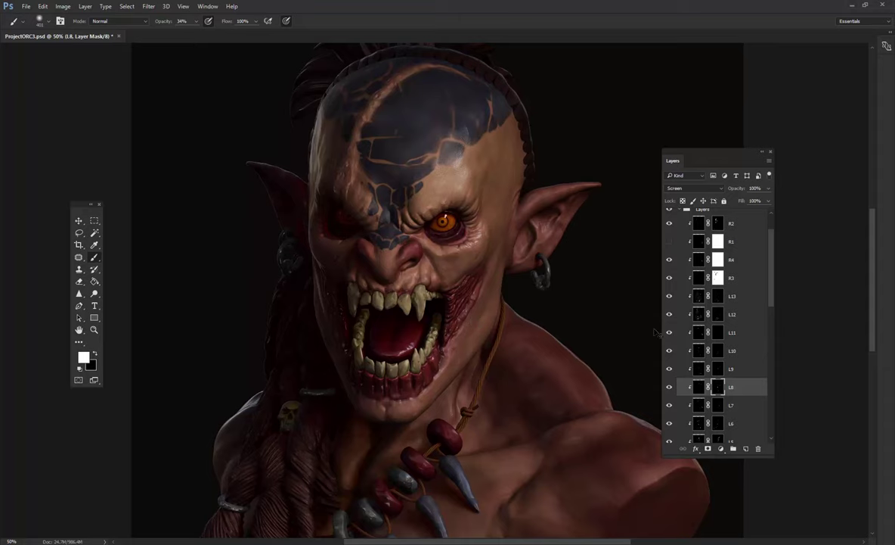
Step through the L9 to L13 masks, brushing glow around the eye, cheek and ear.
{"action": "left_click", "coordinate": [707, 368]}
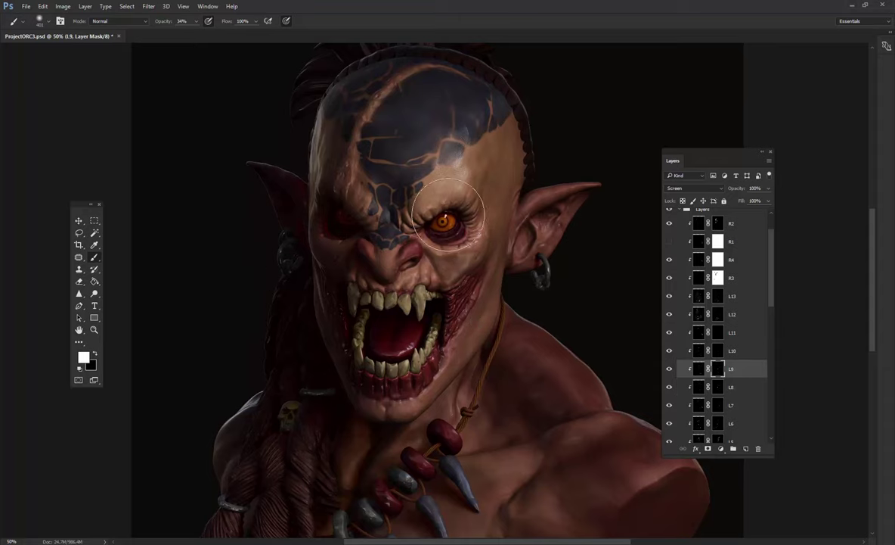
{"action": "key", "text": "ctrl+plus"}
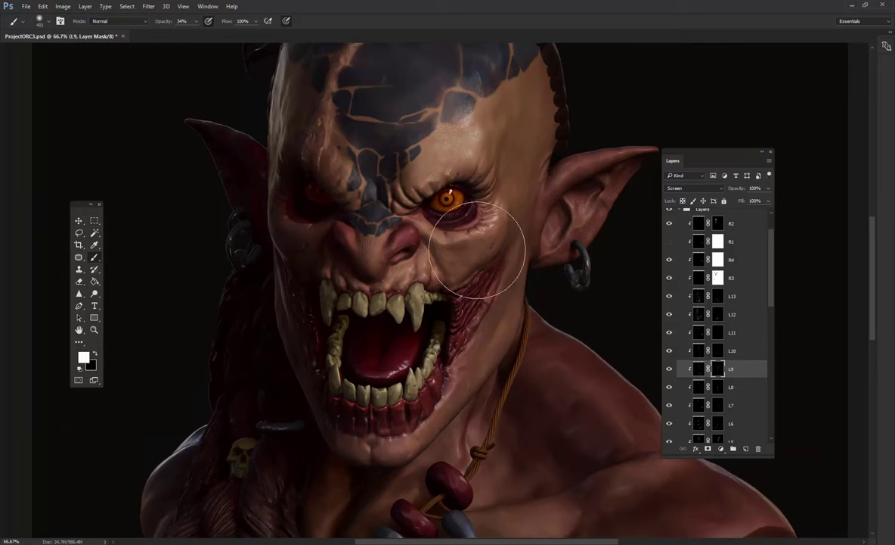
{"action": "key", "text": "alt+bracketright"}
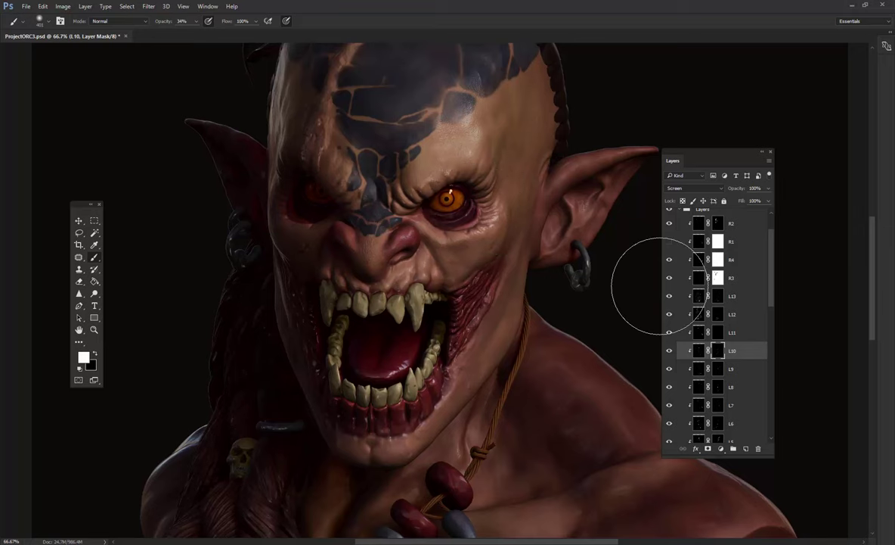
{"action": "left_click", "coordinate": [627, 368], "text": "ctrl"}
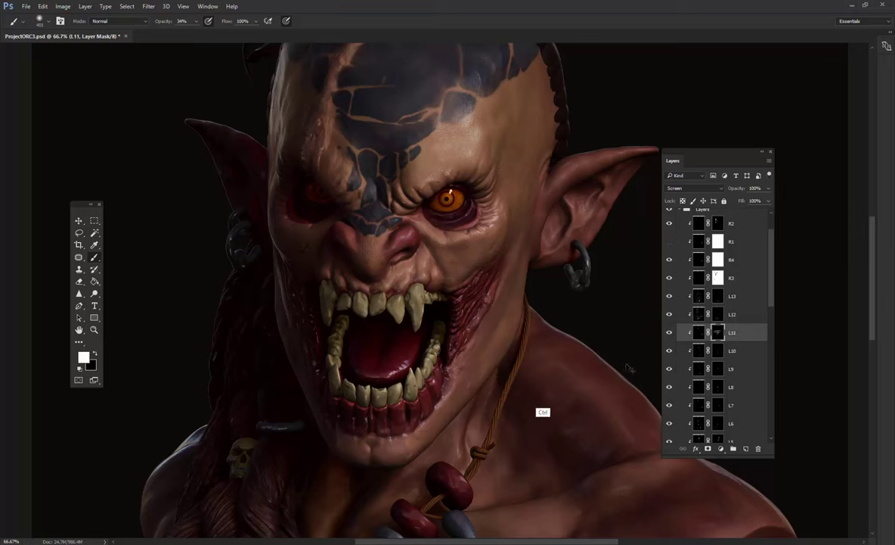
{"action": "left_click", "coordinate": [590, 279], "text": "ctrl"}
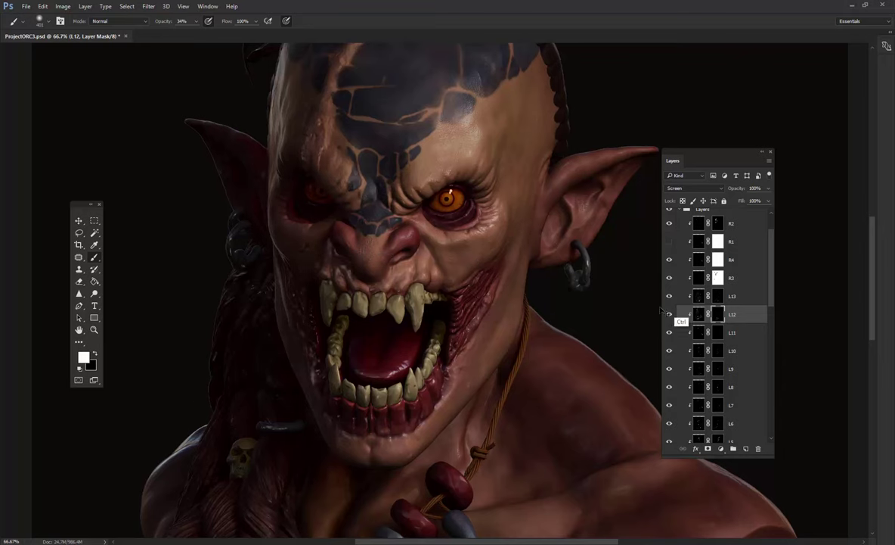
{"action": "left_click", "coordinate": [709, 296]}
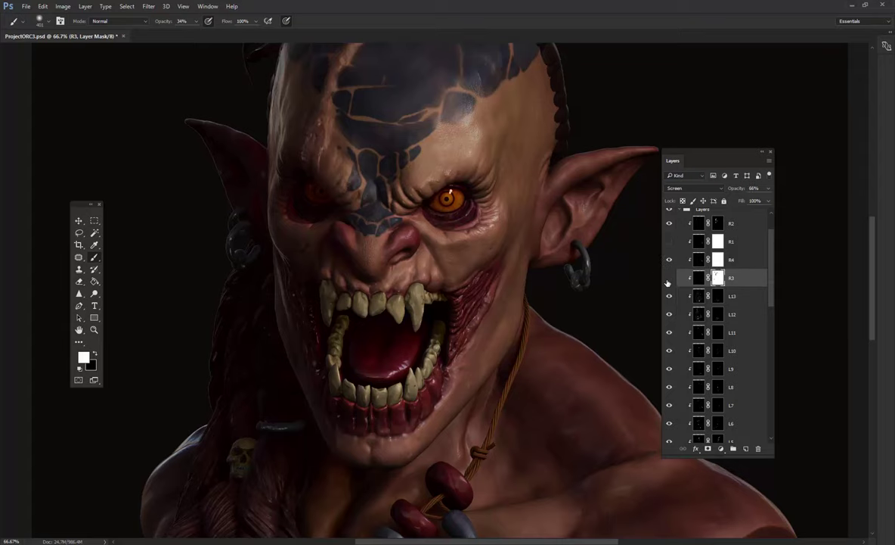
Delete R3's layer mask.
{"action": "left_click", "coordinate": [717, 278]}
{"action": "key", "text": "ctrl+minus"}
{"action": "key", "text": "ctrl+minus"}
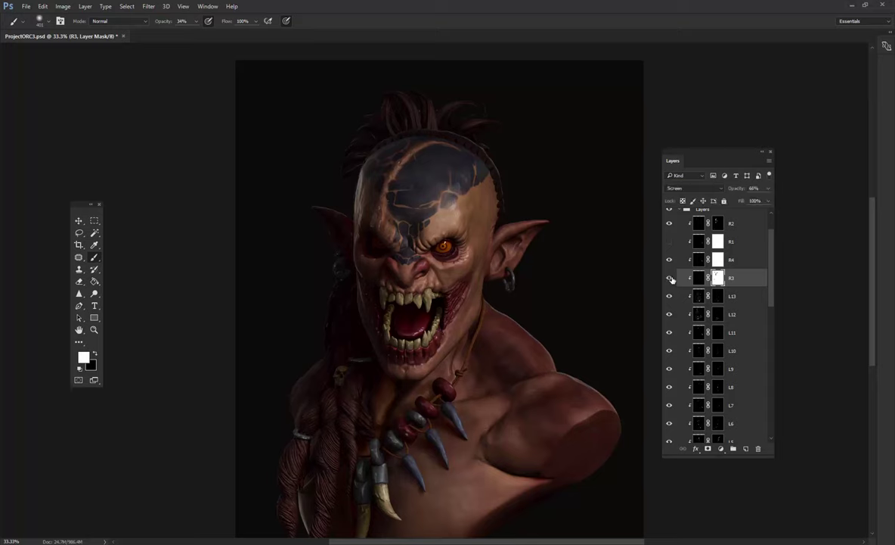
{"action": "right_click", "coordinate": [718, 278]}
{"action": "left_click", "coordinate": [761, 299]}
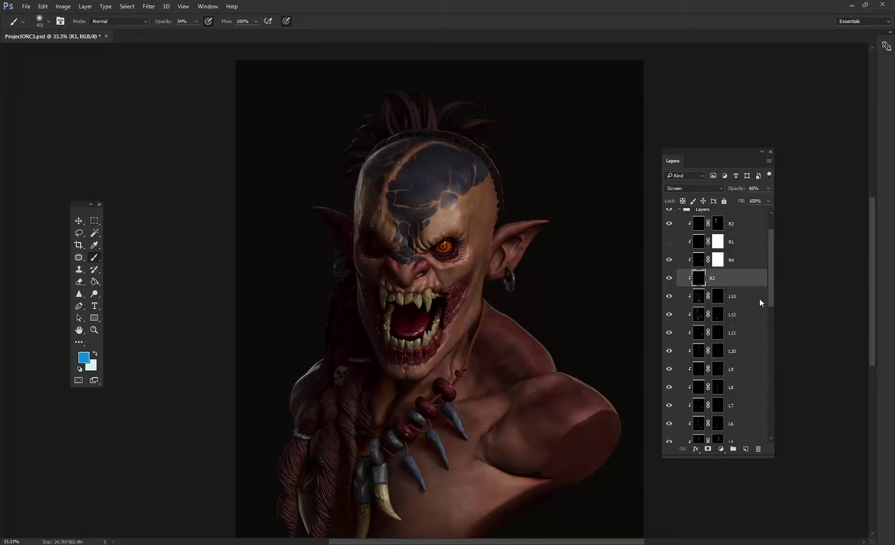
Set R3 to Screen blending at about 66% opacity, comparing it hidden and shown.
{"action": "left_click", "coordinate": [684, 188]}
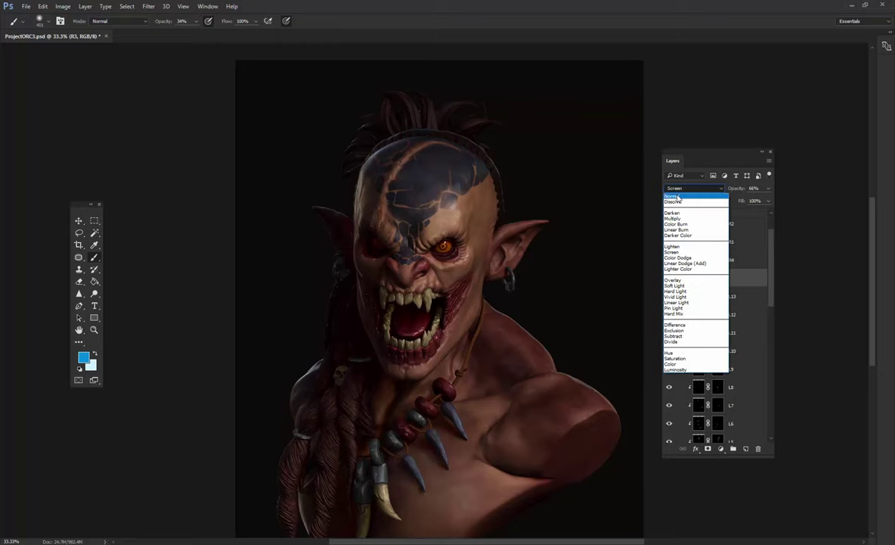
{"action": "left_click", "coordinate": [678, 189]}
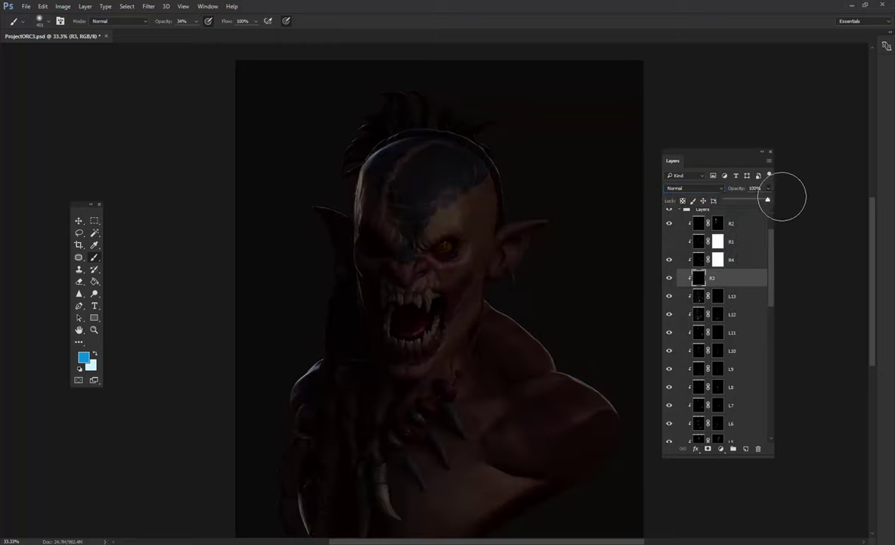
{"action": "left_click", "coordinate": [754, 202]}
{"action": "left_click", "coordinate": [696, 188]}
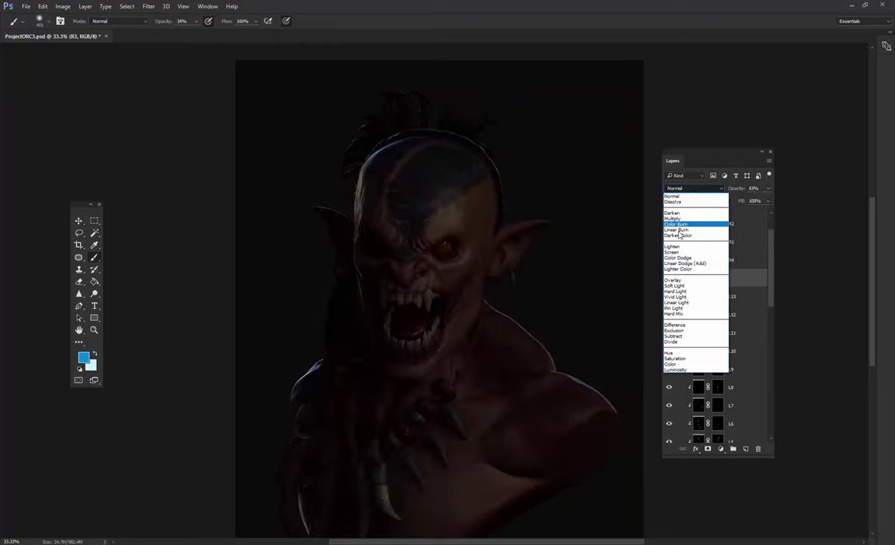
{"action": "left_click", "coordinate": [679, 256]}
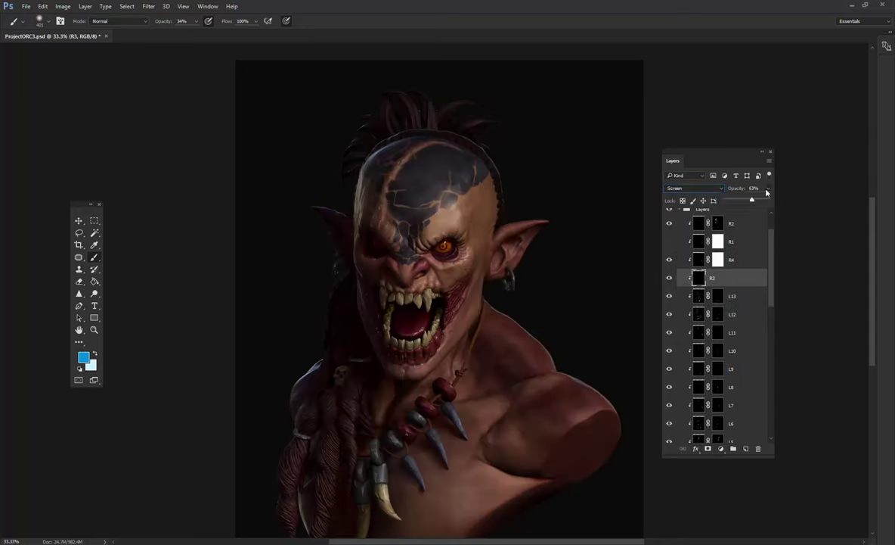
{"action": "left_click", "coordinate": [668, 279]}
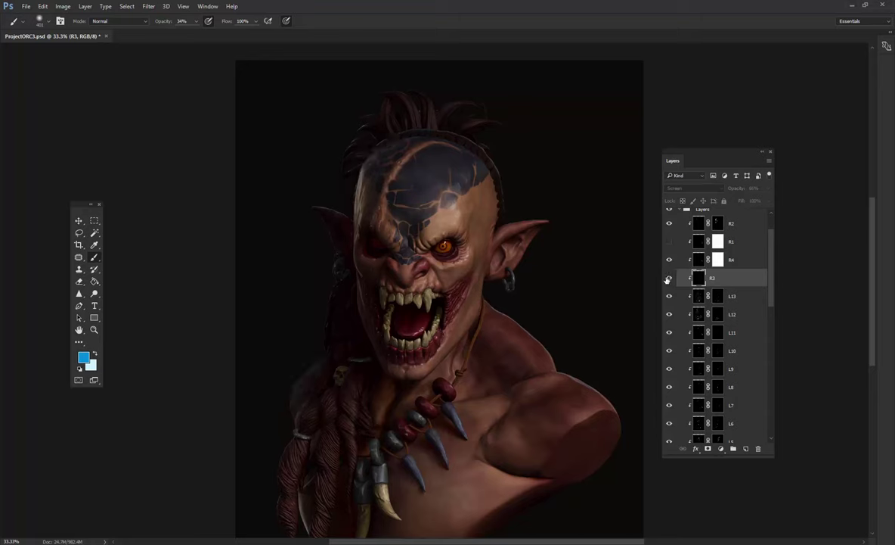
{"action": "left_click", "coordinate": [668, 279]}
{"action": "mouse_move", "coordinate": [534, 326]}
{"action": "left_mouse_down"}
{"action": "mouse_move", "coordinate": [551, 255]}
{"action": "mouse_move", "coordinate": [513, 289]}
{"action": "left_mouse_up"}
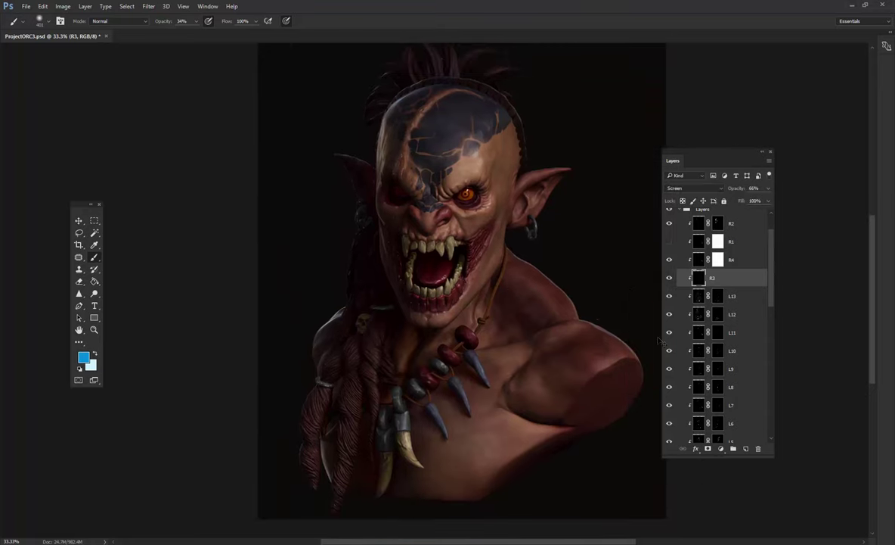
Add a mask to R3 and paint black to dim its glow on the lower braid and tip.
{"action": "left_click", "coordinate": [708, 448]}
{"action": "key", "text": "d"}
{"action": "key", "text": "x"}
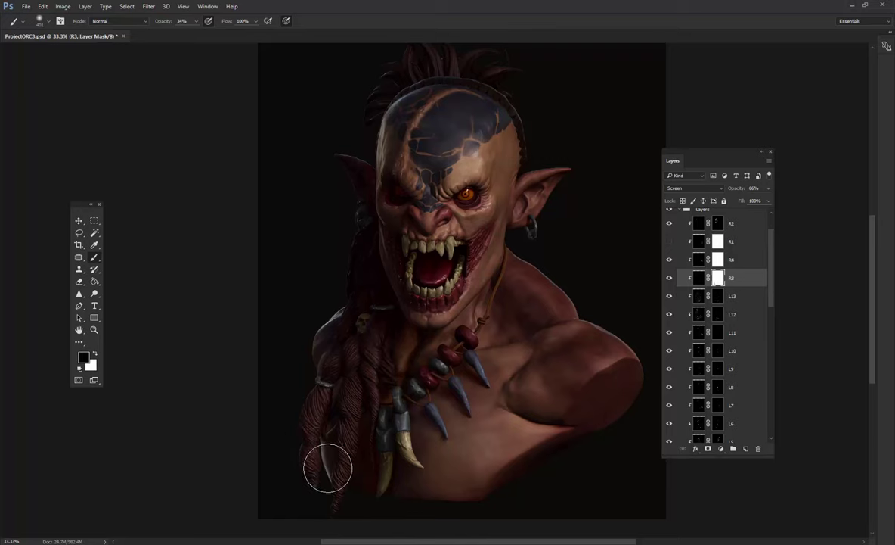
{"action": "key", "text": "x"}
{"action": "left_click_drag", "start_coordinate": [320, 439], "coordinate": [332, 500]}
{"action": "key", "text": "x"}
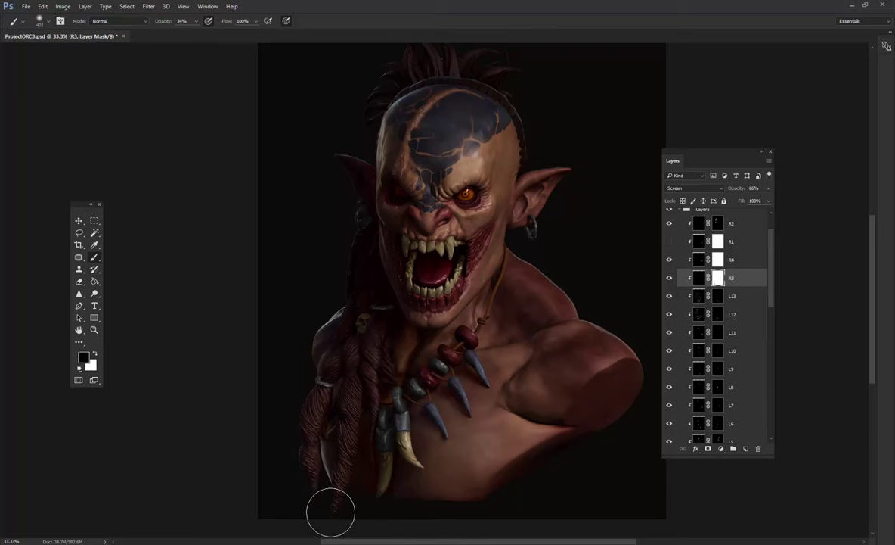
{"action": "left_click", "coordinate": [307, 472]}
{"action": "left_click", "coordinate": [325, 488]}
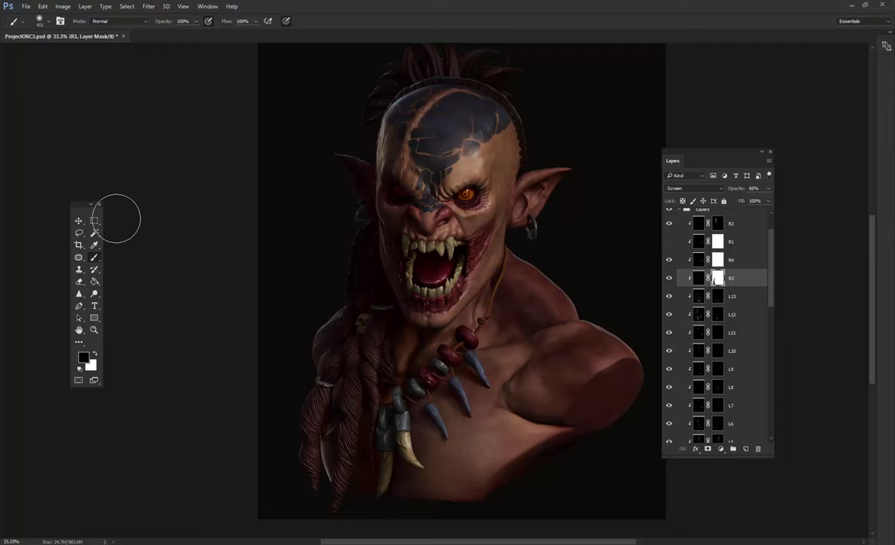
Turn R3's glow back on and hide R4 to compare, then return to R3's mask.
{"action": "key", "text": "m"}
{"action": "key", "text": "Delete"}
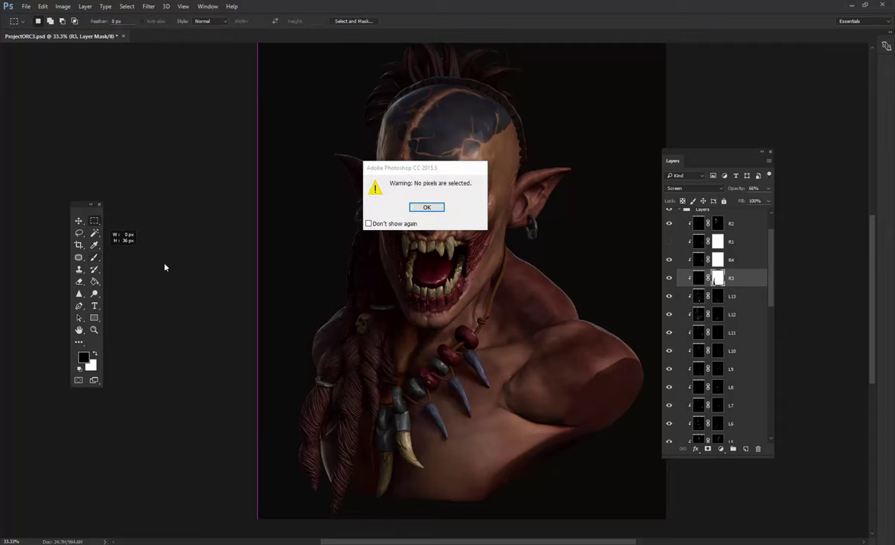
{"action": "key", "text": "Return"}
{"action": "key", "text": "b"}
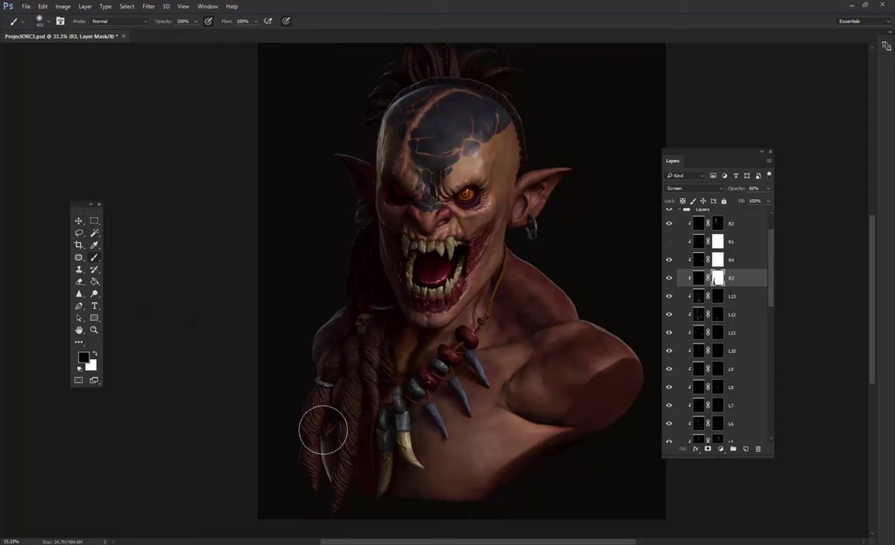
{"action": "left_click", "coordinate": [669, 278]}
{"action": "left_click", "coordinate": [717, 265]}
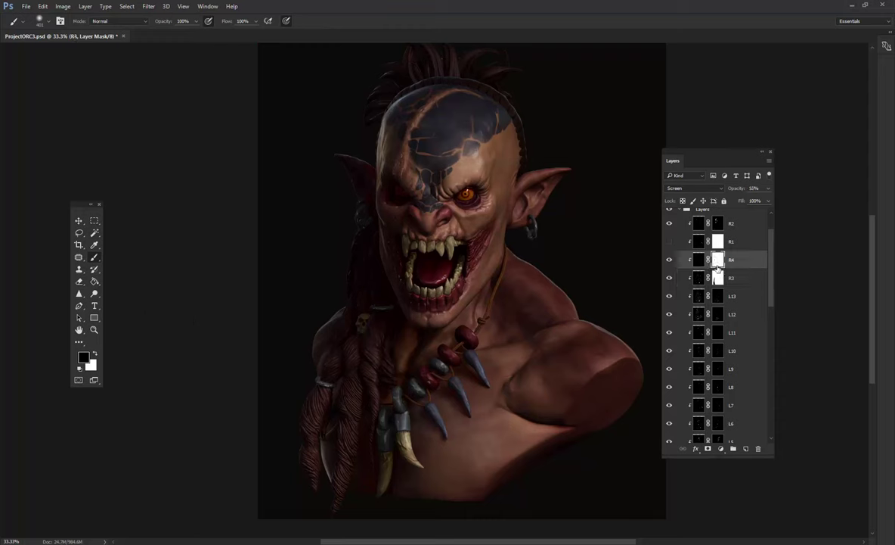
{"action": "left_click", "coordinate": [669, 263]}
{"action": "key", "text": "alt+bracketleft"}
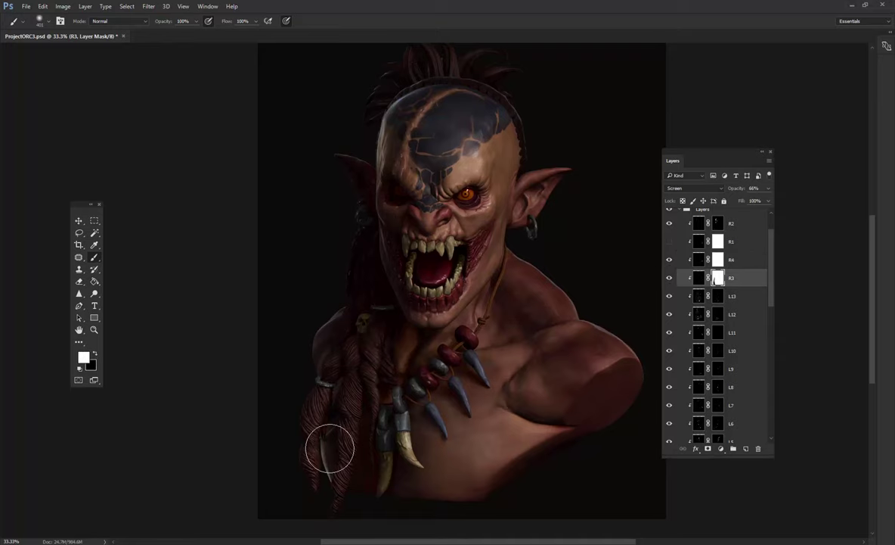
Toggle R3, R4 and L13 visibility to compare their glow on the face and chest.
{"action": "left_click", "coordinate": [94, 221]}
{"action": "left_click", "coordinate": [668, 260]}
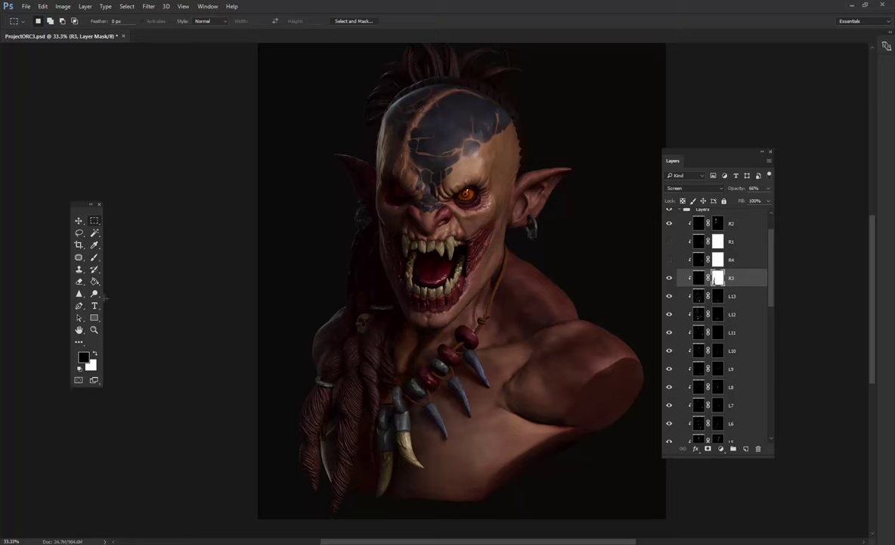
{"action": "left_click_drag", "start_coordinate": [80, 203], "coordinate": [155, 229]}
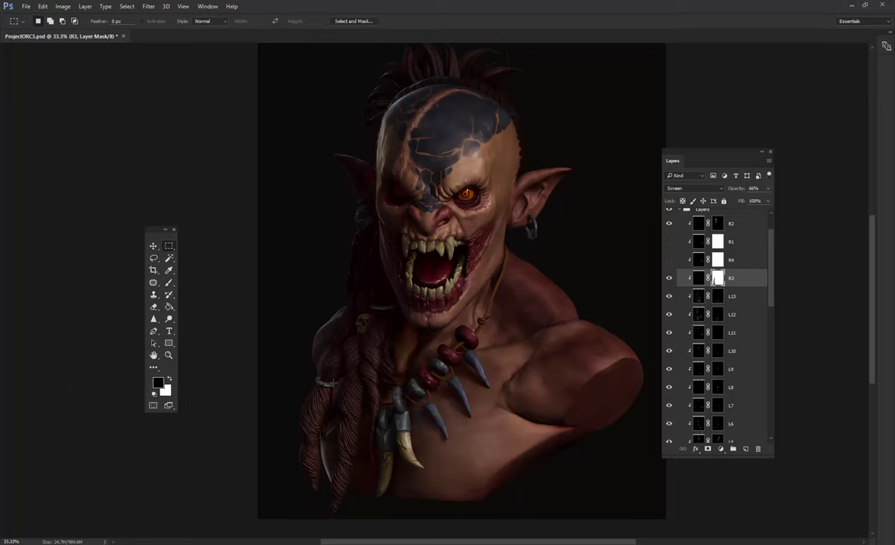
{"action": "left_click", "coordinate": [169, 281]}
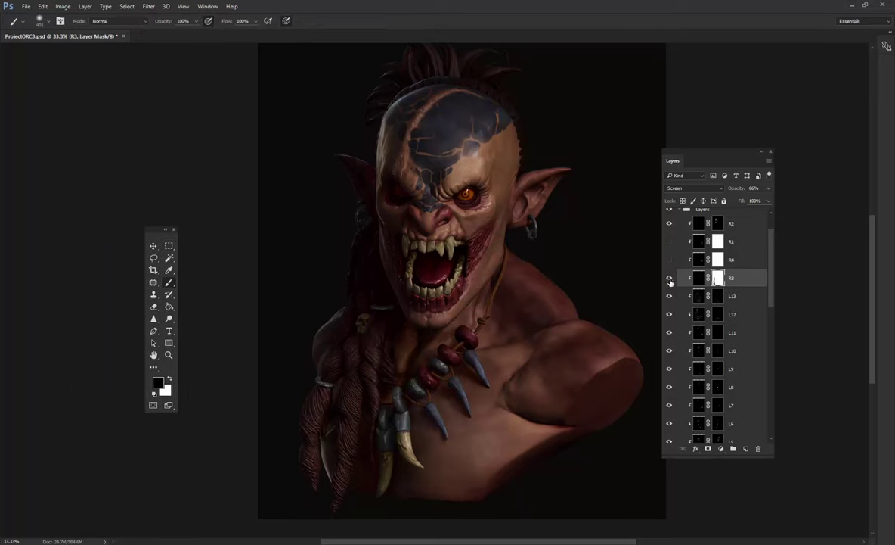
{"action": "left_click", "coordinate": [669, 260]}
{"action": "left_click_drag", "start_coordinate": [671, 258], "coordinate": [669, 277]}
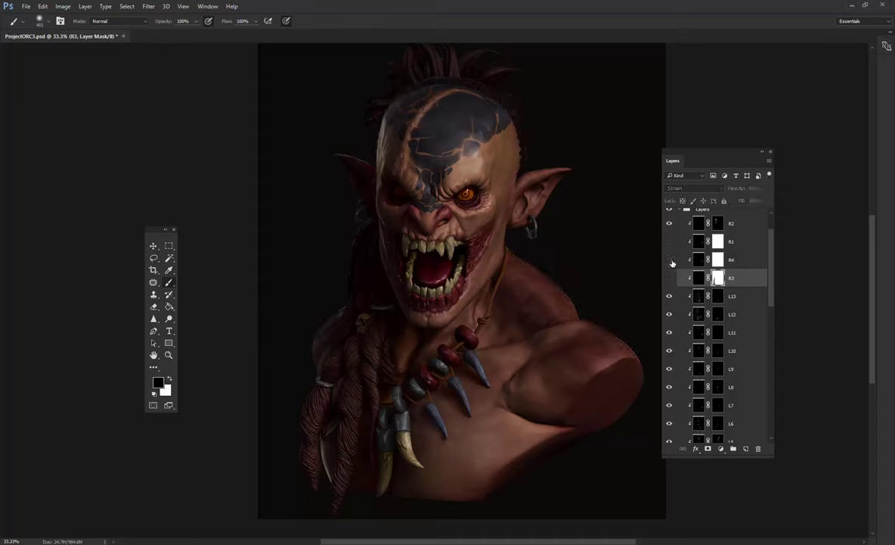
{"action": "left_click", "coordinate": [669, 260]}
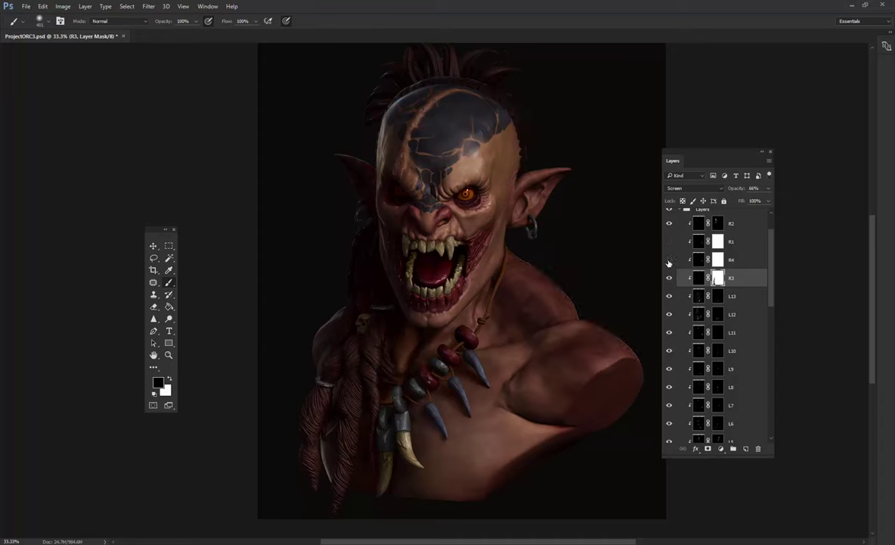
{"action": "left_click", "coordinate": [670, 260]}
{"action": "left_click", "coordinate": [670, 278]}
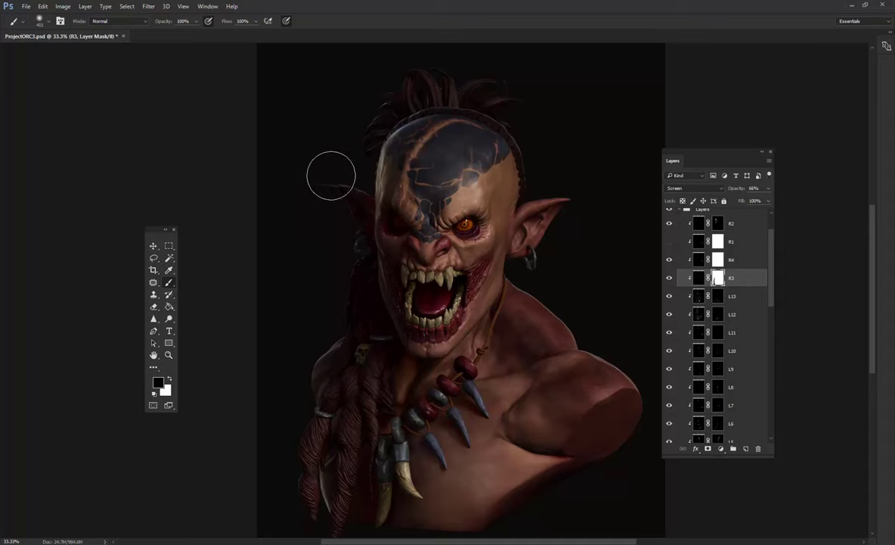
{"action": "left_click", "coordinate": [668, 296]}
{"action": "left_click", "coordinate": [669, 279]}
{"action": "left_click", "coordinate": [669, 278]}
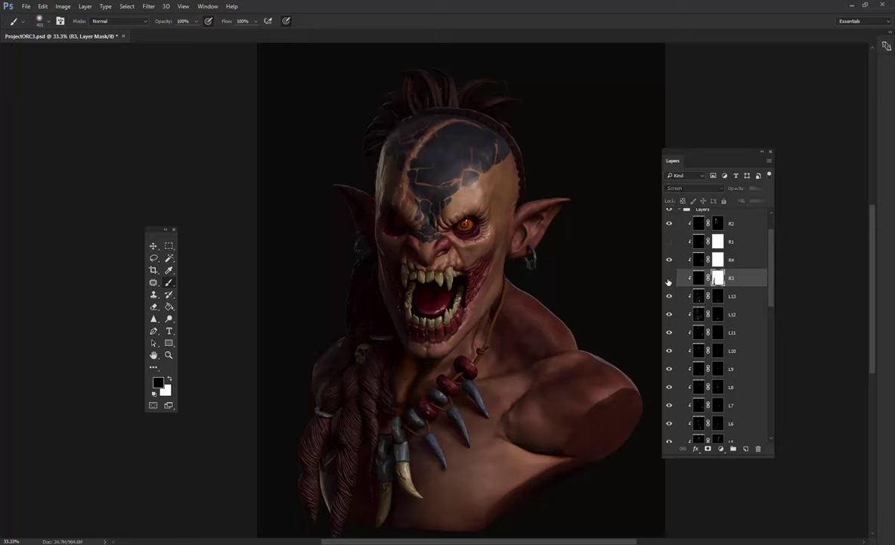
Paint R2's mask white to brighten the glow inside the mouth.
{"action": "key", "text": "x"}
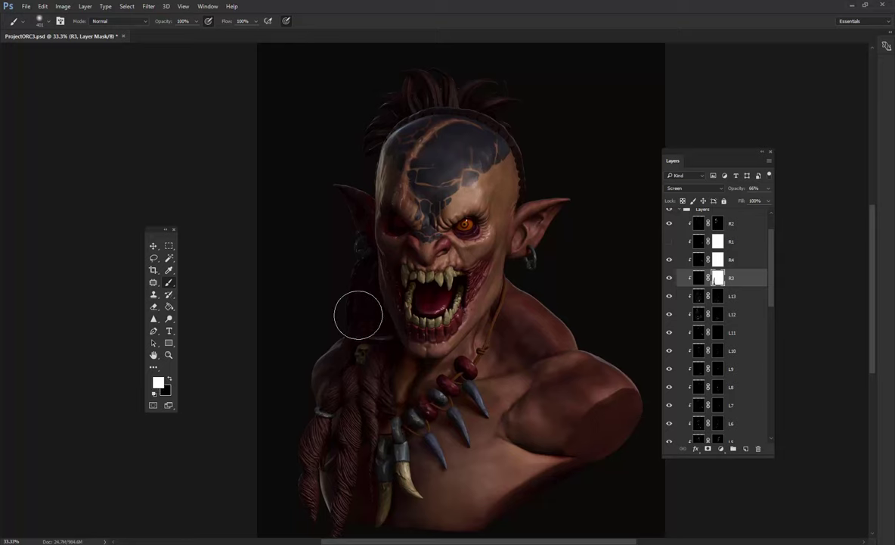
{"action": "key", "text": "x"}
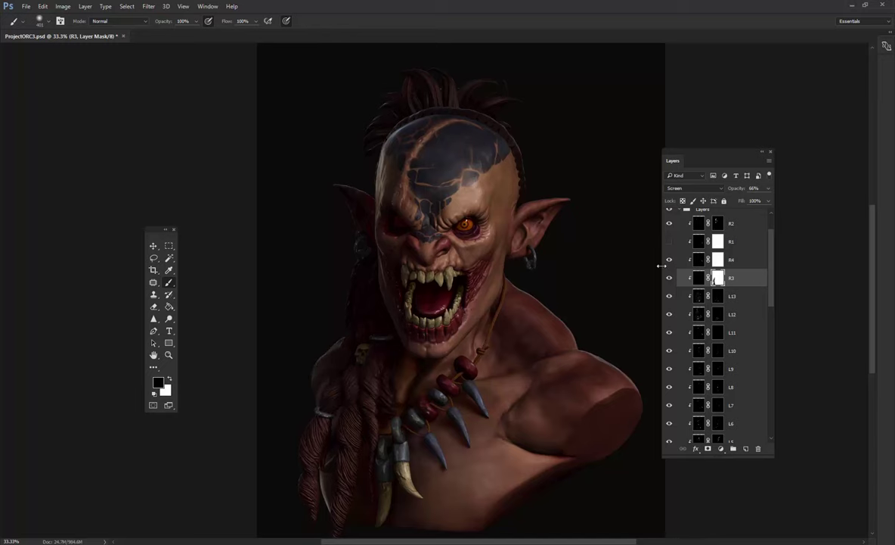
{"action": "left_click", "coordinate": [718, 260]}
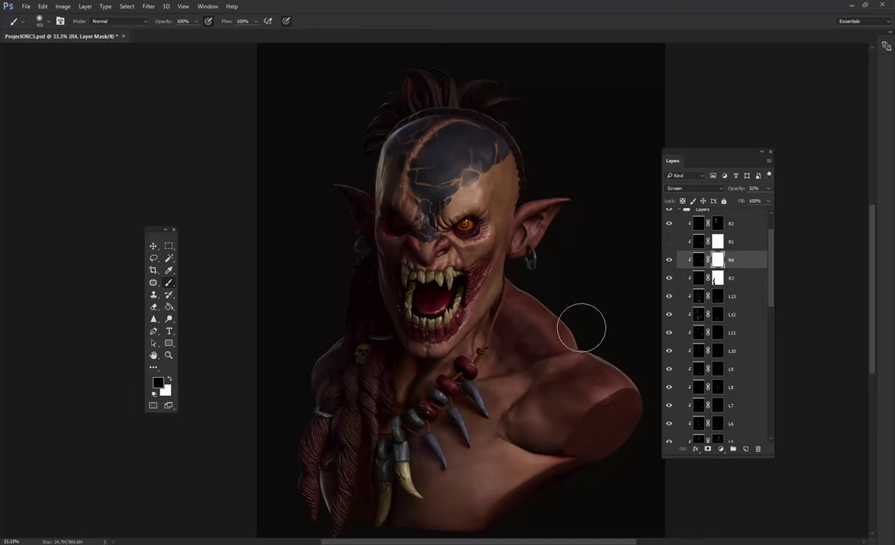
{"action": "left_click", "coordinate": [670, 261]}
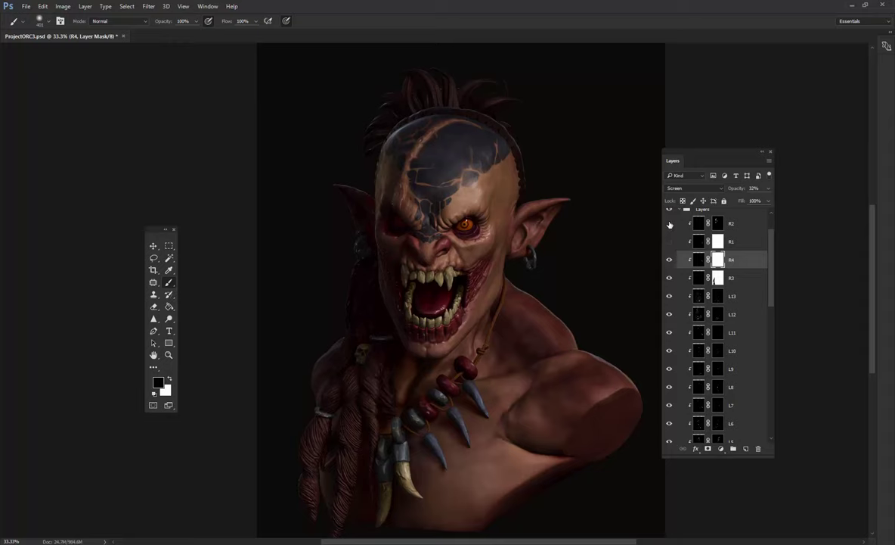
{"action": "left_click", "coordinate": [718, 224]}
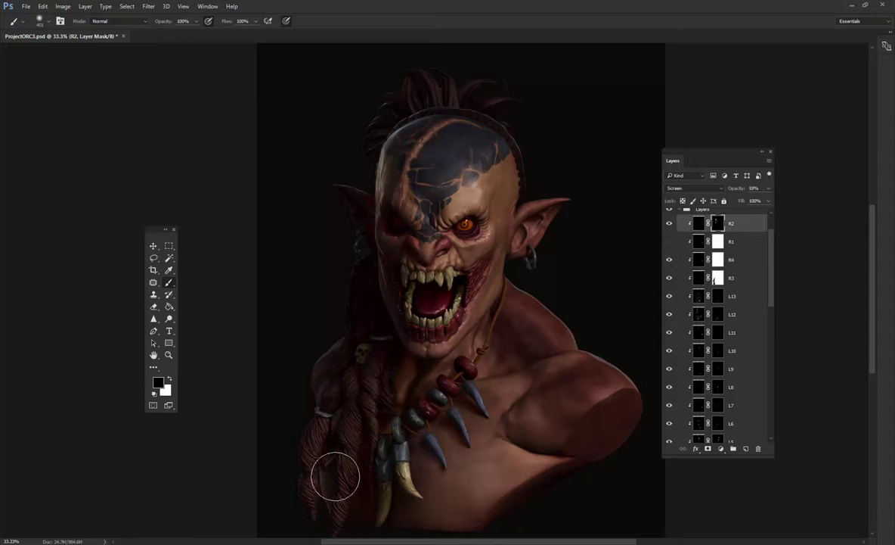
{"action": "left_click_drag", "start_coordinate": [436, 335], "coordinate": [433, 310]}
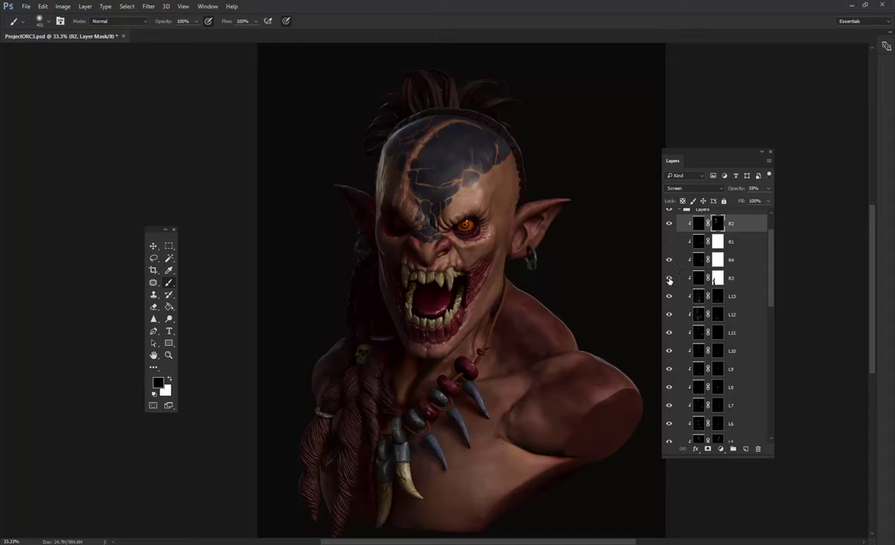
Paint white on R3's mask to reveal more glow on the hair strands.
{"action": "left_click", "coordinate": [718, 277]}
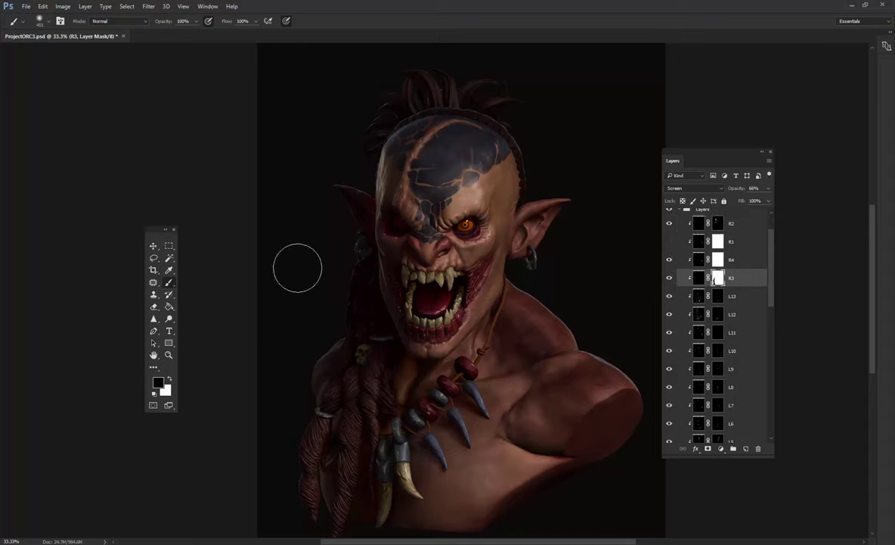
{"action": "key", "text": "x"}
{"action": "left_click_drag", "start_coordinate": [374, 124], "coordinate": [377, 147]}
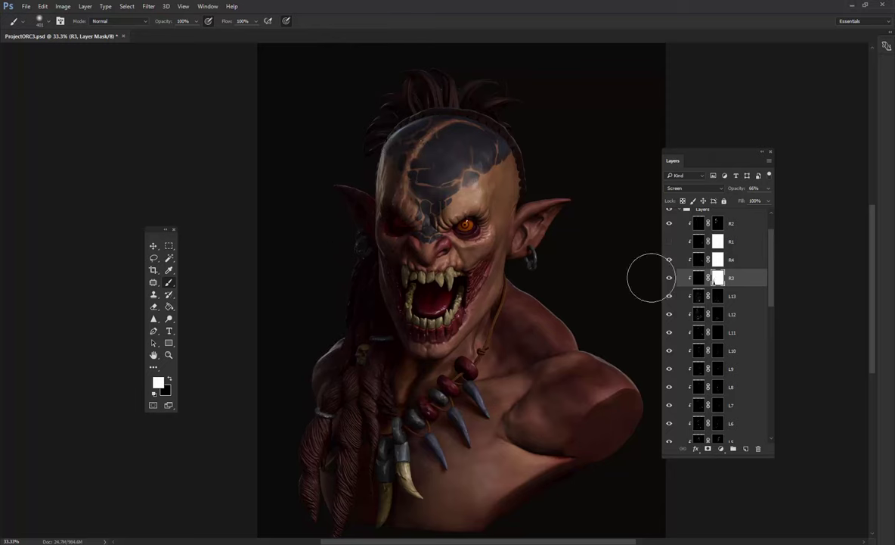
{"action": "left_click_drag", "start_coordinate": [771, 282], "coordinate": [769, 263]}
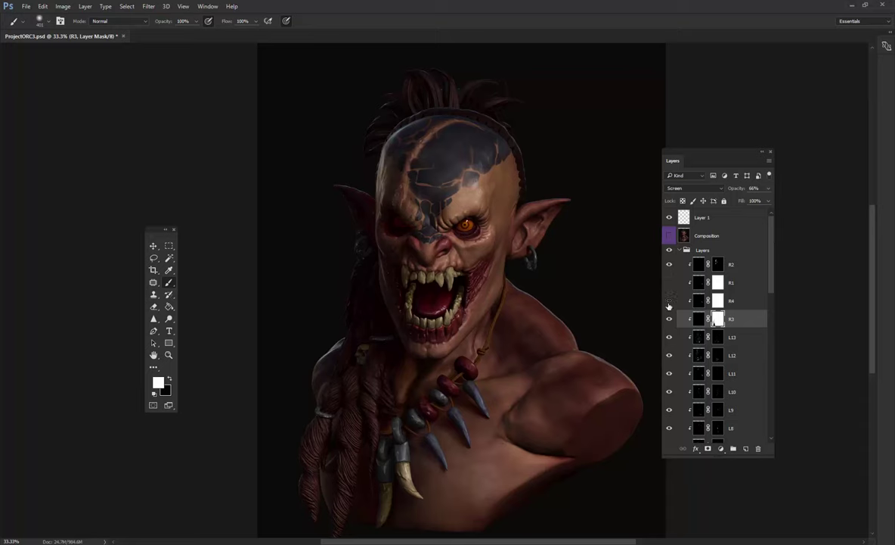
Compare R4's shoulder shading and switch the R1 light layer off.
{"action": "left_click", "coordinate": [669, 301]}
{"action": "left_click", "coordinate": [669, 301]}
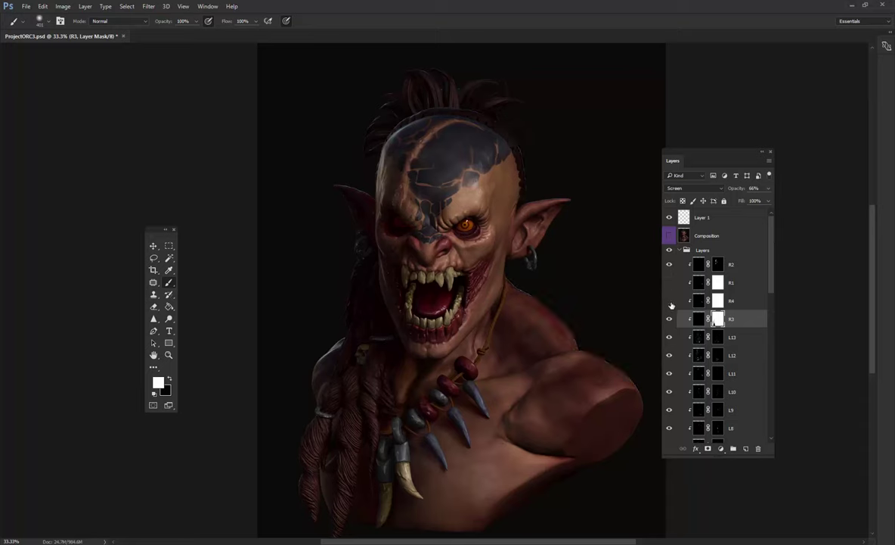
{"action": "left_click", "coordinate": [670, 301]}
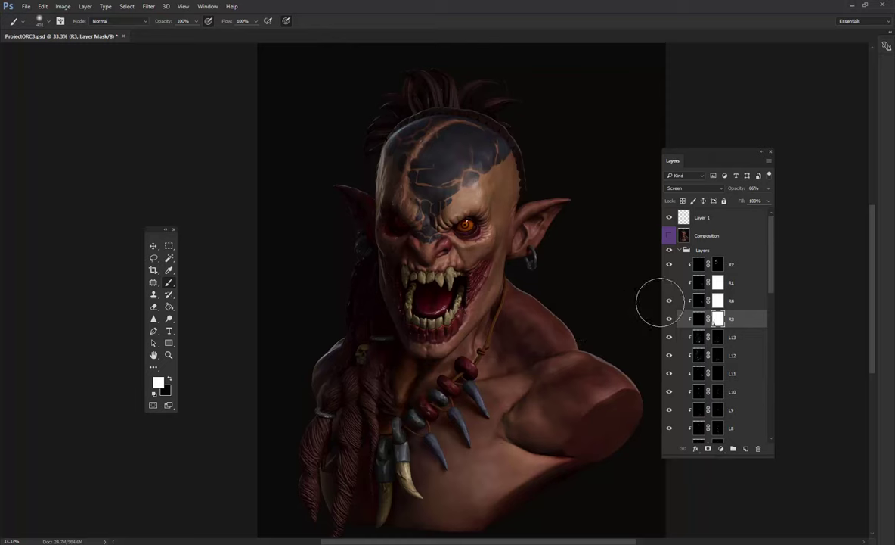
{"action": "left_click", "coordinate": [668, 282]}
{"action": "left_click", "coordinate": [168, 248]}
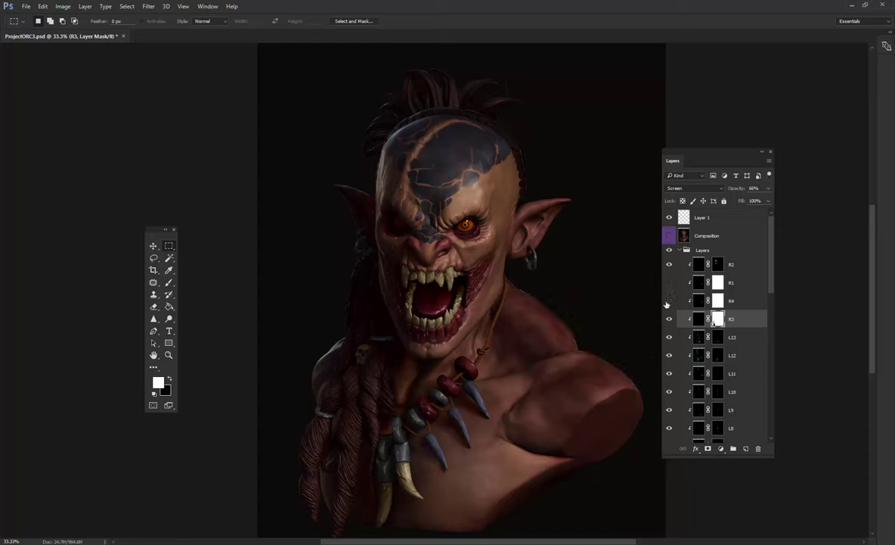
Set the R4 Screen glow layer to 50% opacity and toggle R4 and Composition visibility to compare.
{"action": "left_click", "coordinate": [698, 301]}
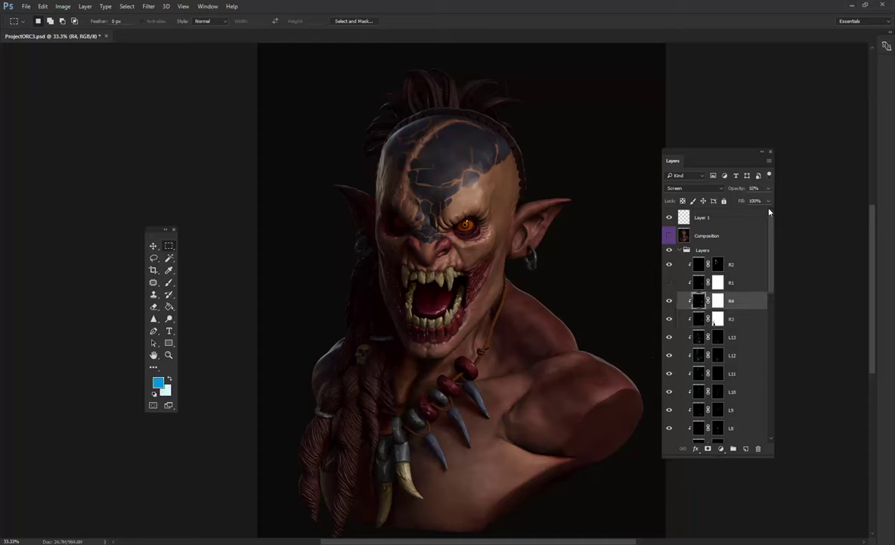
{"action": "mouse_move", "coordinate": [768, 187]}
{"action": "left_mouse_down"}
{"action": "mouse_move", "coordinate": [751, 203]}
{"action": "mouse_move", "coordinate": [769, 205]}
{"action": "mouse_move", "coordinate": [760, 204]}
{"action": "left_mouse_up"}
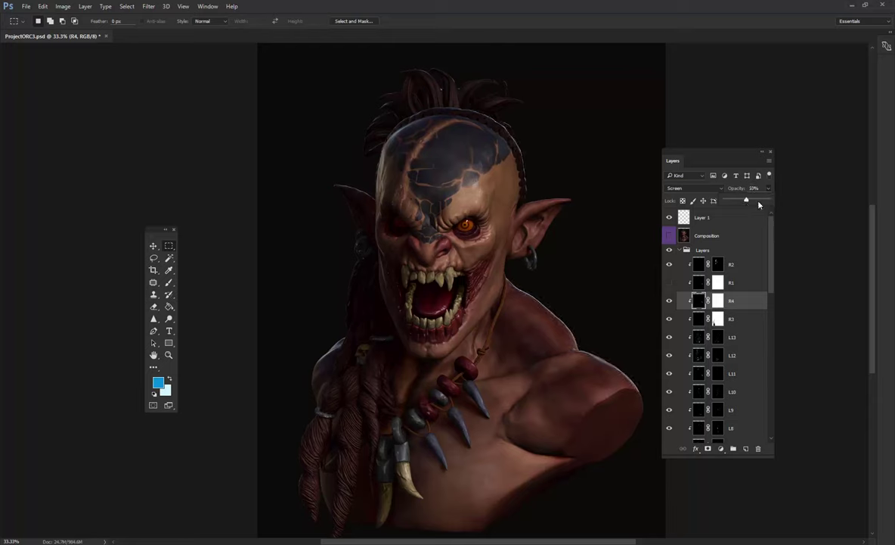
{"action": "left_click_drag", "start_coordinate": [424, 128], "coordinate": [258, 518]}
{"action": "left_click", "coordinate": [668, 301]}
{"action": "left_click", "coordinate": [668, 301]}
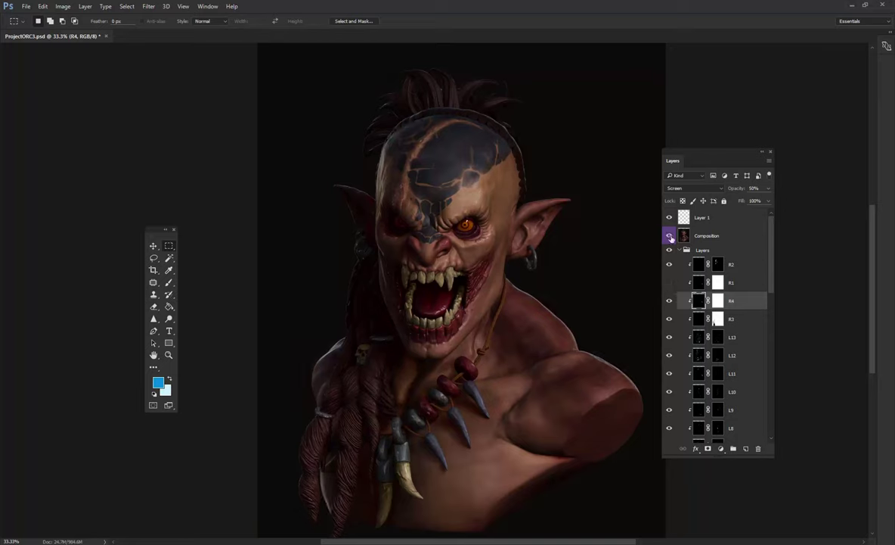
{"action": "left_click", "coordinate": [670, 237]}
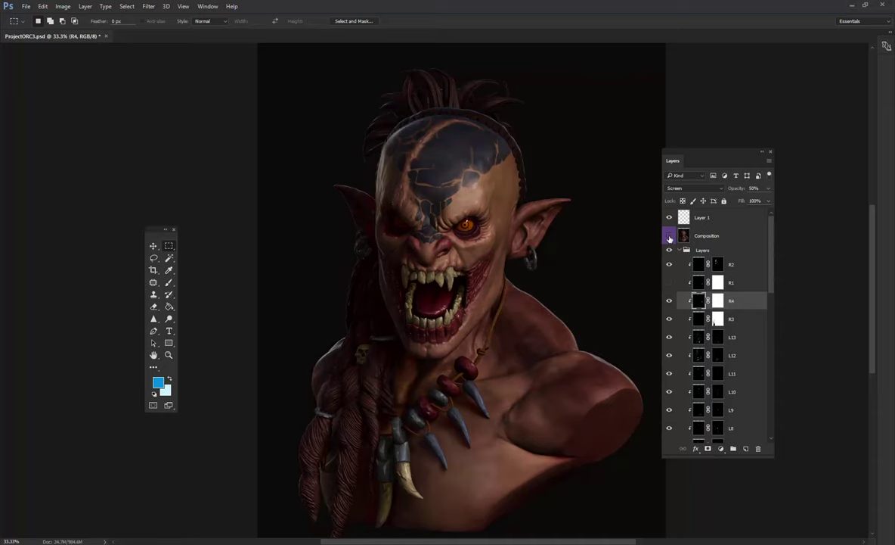
Return to the Brush tool and select the BackGroundColor layer.
{"action": "left_click", "coordinate": [169, 282]}
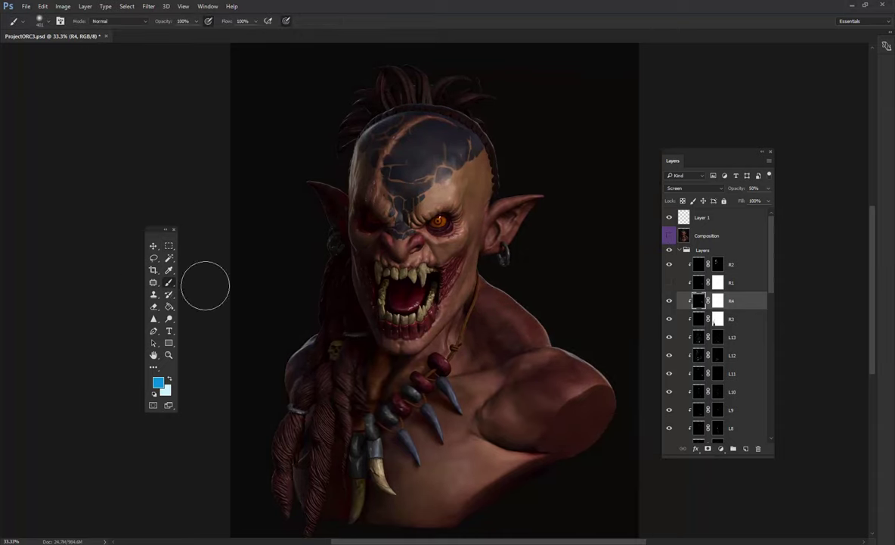
{"action": "scroll", "coordinate": [715, 325], "scroll_direction": "down", "scroll_amount": 5}
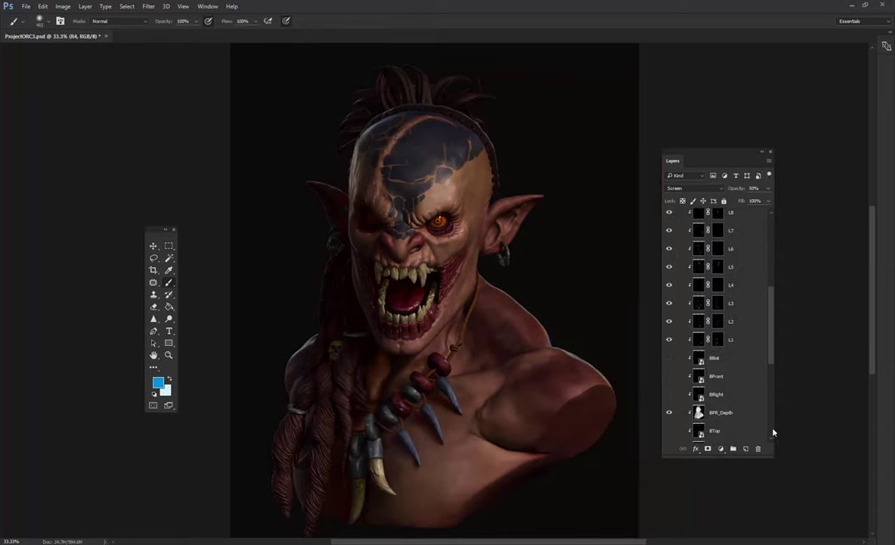
{"action": "scroll", "coordinate": [712, 396], "scroll_direction": "down", "scroll_amount": 5}
{"action": "left_click", "coordinate": [725, 434]}
{"action": "left_click", "coordinate": [718, 397]}
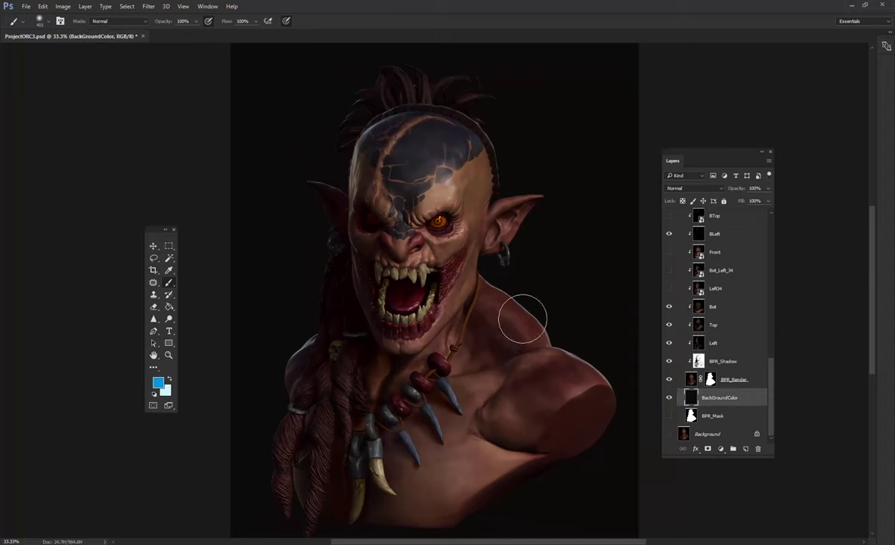
Load a large irregular cloud-textured brush from the Brush Preset picker.
{"action": "left_click", "coordinate": [49, 23]}
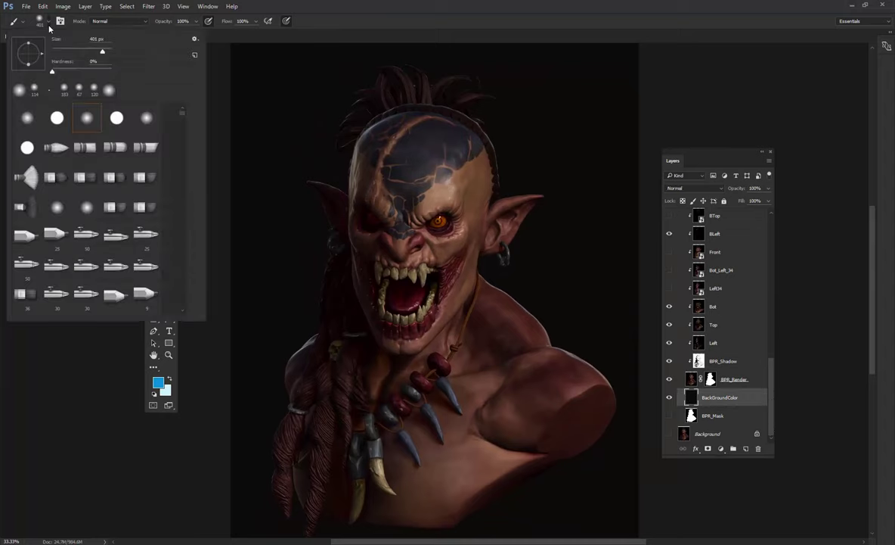
{"action": "scroll", "coordinate": [167, 123], "scroll_direction": "down", "scroll_amount": 5}
{"action": "scroll", "coordinate": [178, 189], "scroll_direction": "down", "scroll_amount": 3}
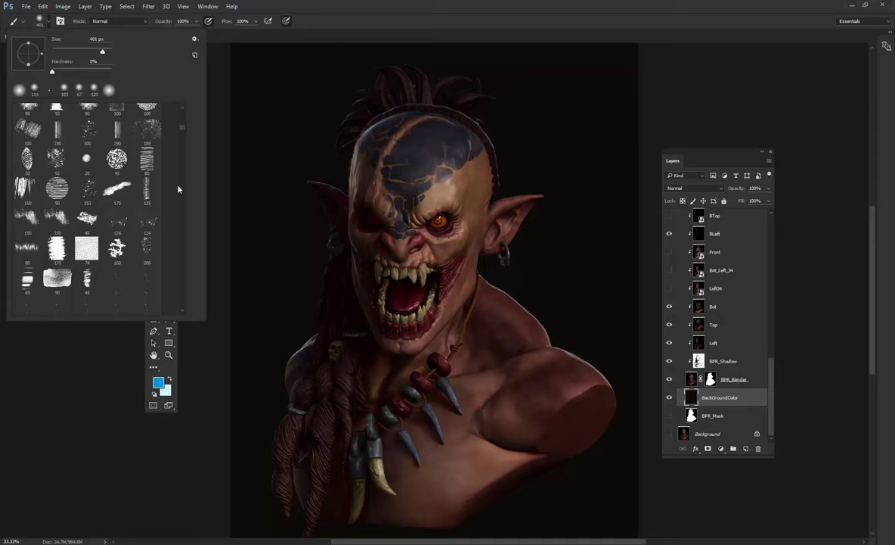
{"action": "left_click_drag", "start_coordinate": [182, 130], "coordinate": [182, 236]}
{"action": "left_click", "coordinate": [138, 127]}
{"action": "left_click", "coordinate": [369, 163]}
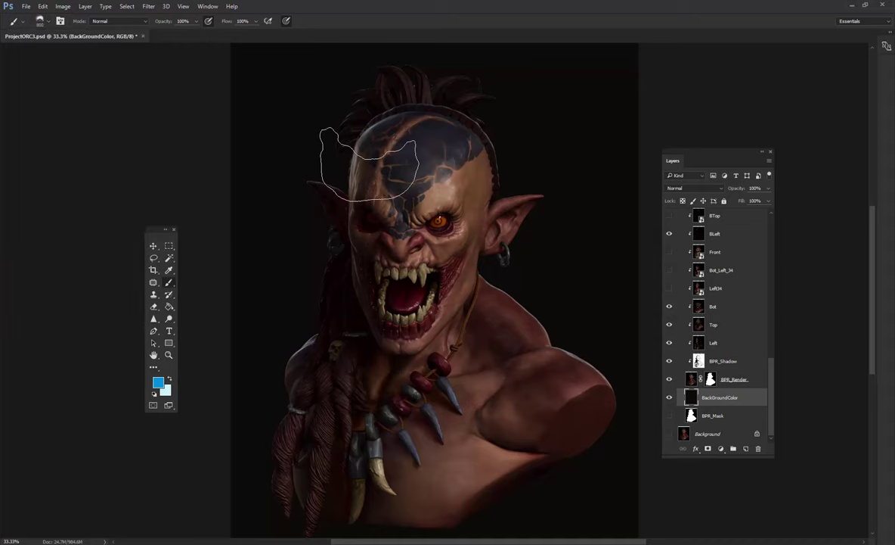
Test the cloud brush with a blue stroke, undo it, deselect, and pick grey b5b5b5.
{"action": "key", "text": "ctrl+h"}
{"action": "left_click_drag", "start_coordinate": [276, 306], "coordinate": [276, 354]}
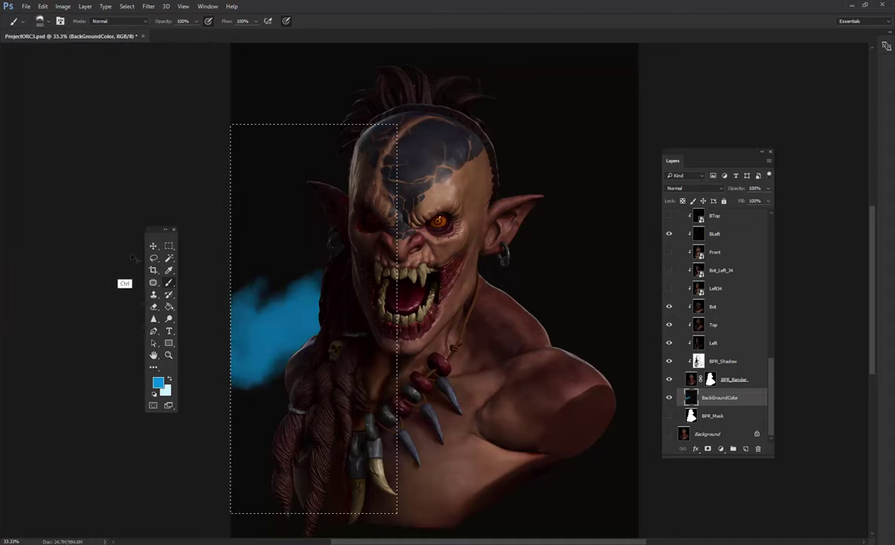
{"action": "key", "text": "ctrl+z"}
{"action": "key", "text": "ctrl+d"}
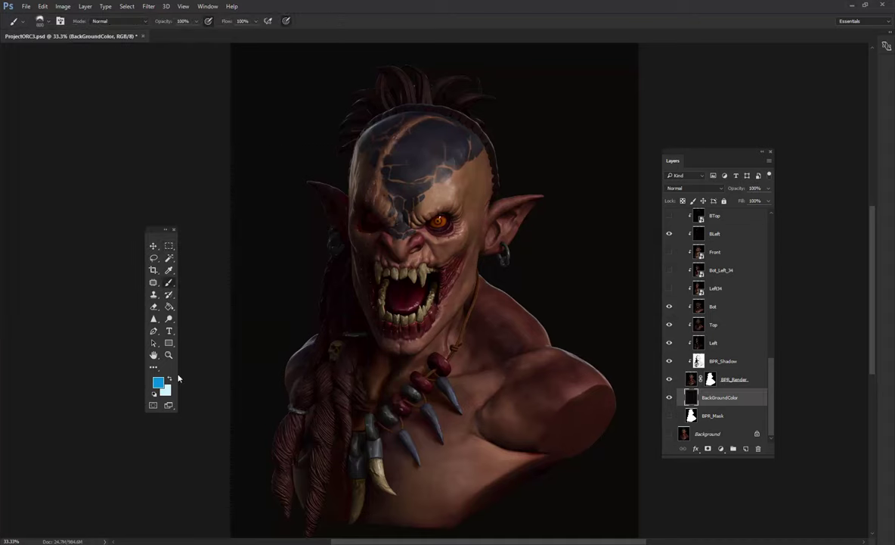
{"action": "left_click", "coordinate": [159, 383]}
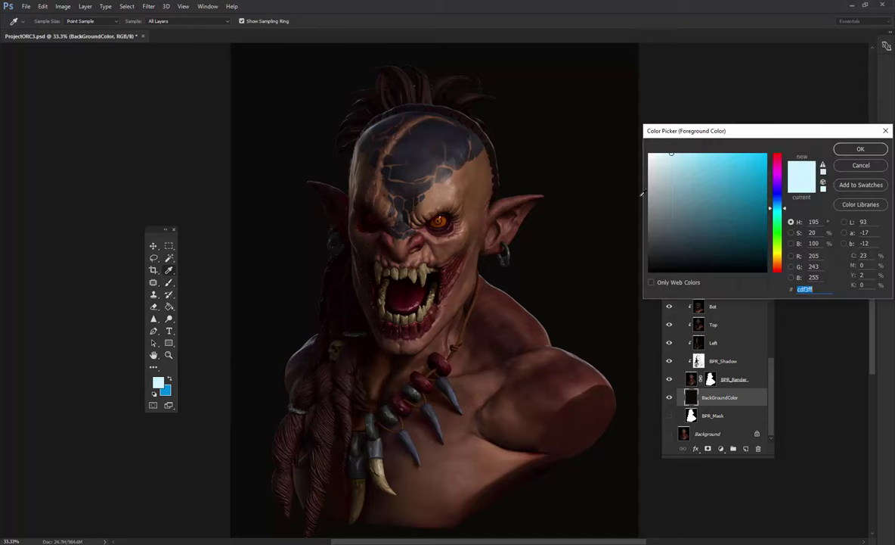
Try grey strokes around the head, undo them, and set the foreground to light blue.
{"action": "left_click", "coordinate": [860, 150]}
{"action": "left_click_drag", "start_coordinate": [540, 144], "coordinate": [302, 317]}
{"action": "key", "text": "ctrl+z"}
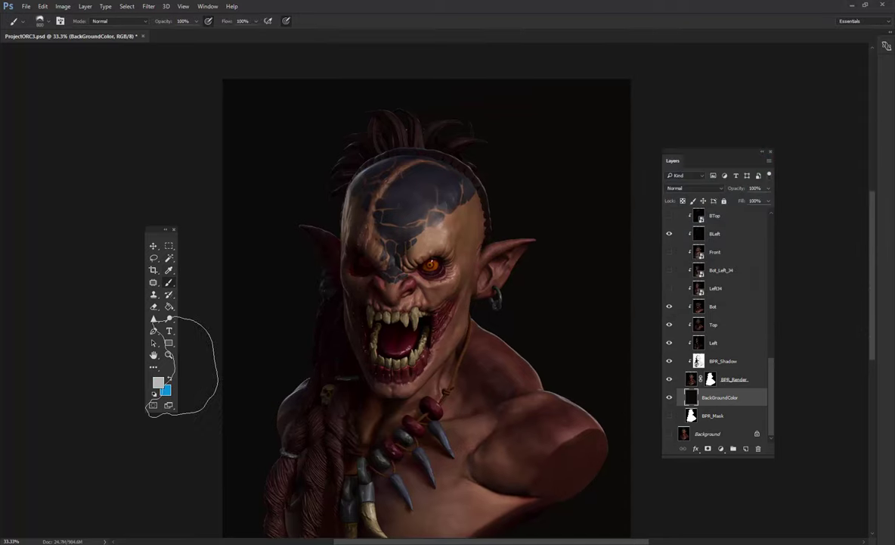
{"action": "left_click", "coordinate": [158, 382]}
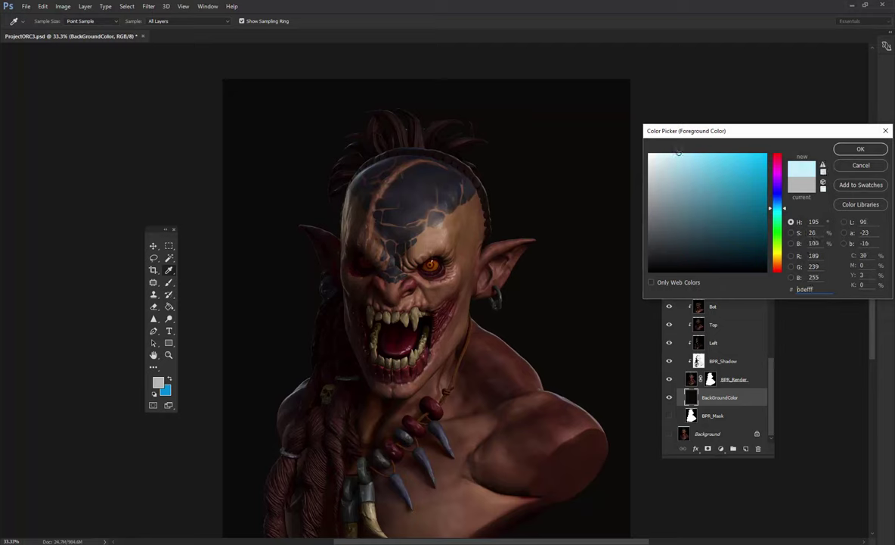
{"action": "key", "text": "Return"}
Add Layer 2 above BackGroundColor, undo trial glow strokes, and resize the brush to 800 px.
{"action": "left_click", "coordinate": [746, 448]}
{"action": "left_click_drag", "start_coordinate": [514, 196], "coordinate": [492, 318]}
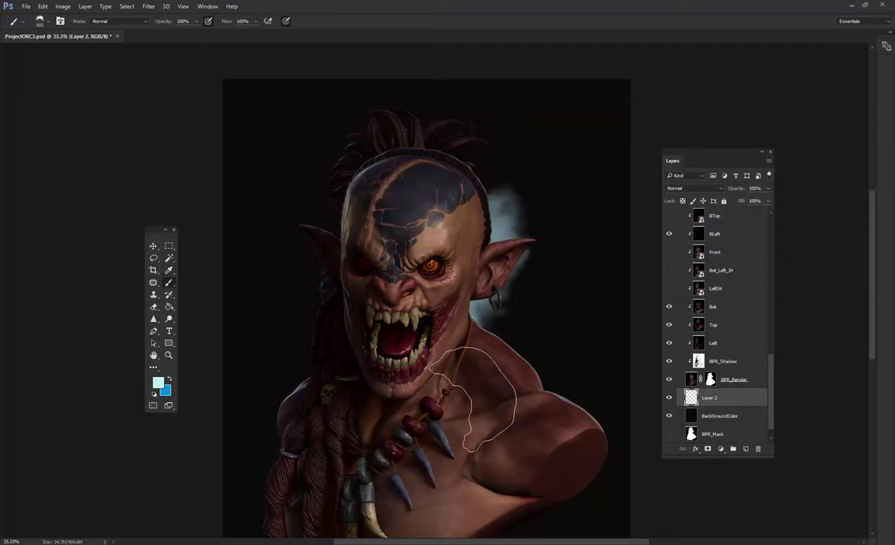
{"action": "left_click_drag", "start_coordinate": [598, 431], "coordinate": [609, 484]}
{"action": "key", "text": "ctrl+alt+z"}
{"action": "key", "text": "ctrl+alt+z"}
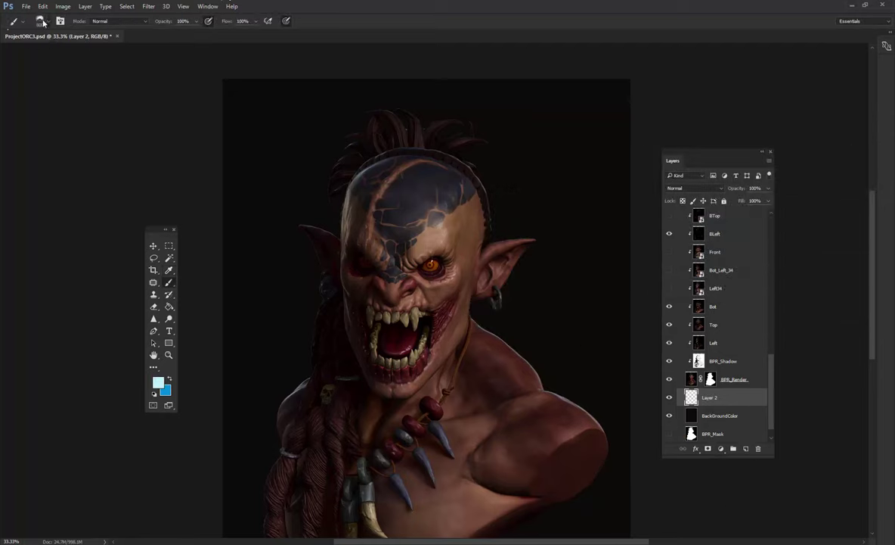
{"action": "left_click", "coordinate": [45, 25]}
{"action": "type", "text": "1400"}
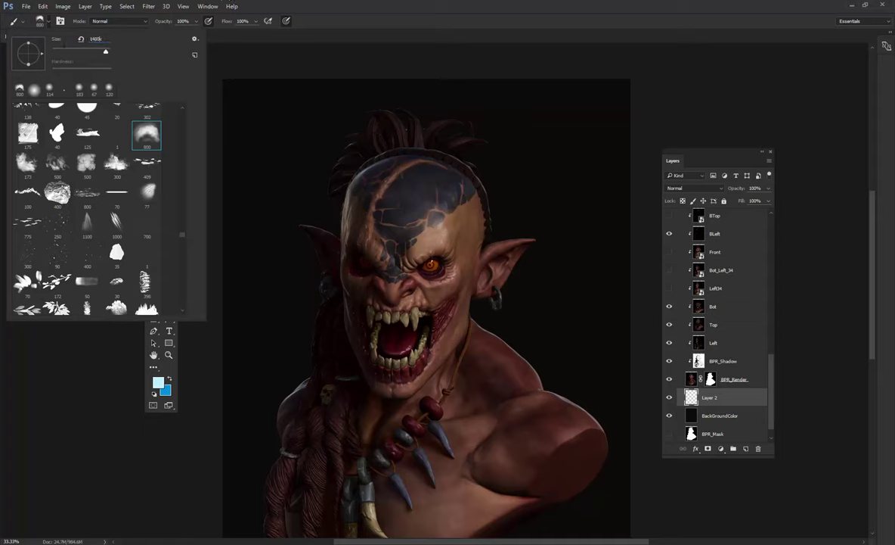
{"action": "key", "text": "Return"}
{"action": "key", "text": "Return"}
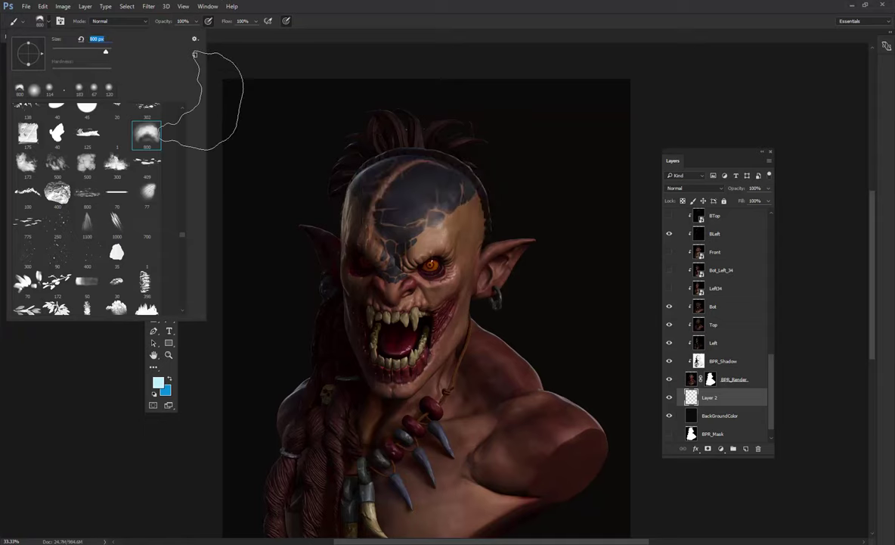
{"action": "key", "text": "Return"}
Paint faint pale-blue glow behind the head, neck and lower right shoulder at low opacity.
{"action": "key", "text": "ctrl+minus"}
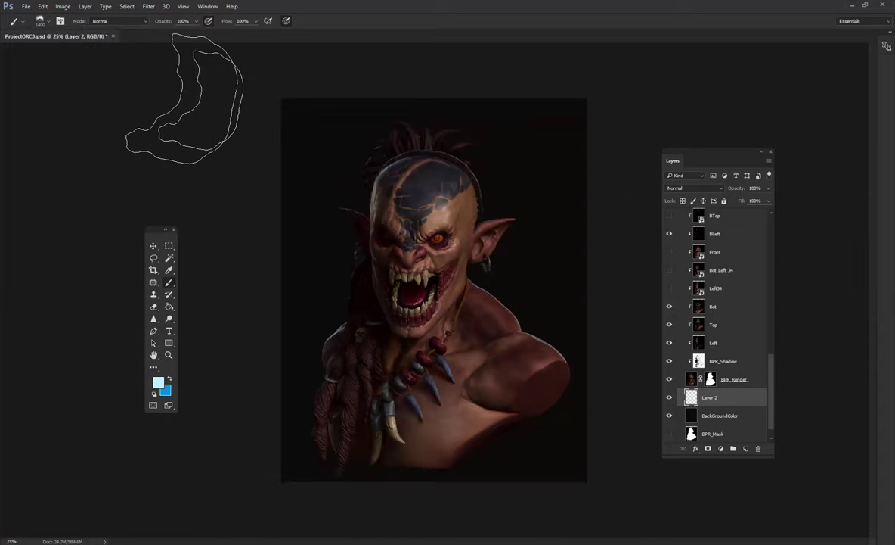
{"action": "left_click", "coordinate": [484, 151]}
{"action": "key", "text": "ctrl+z"}
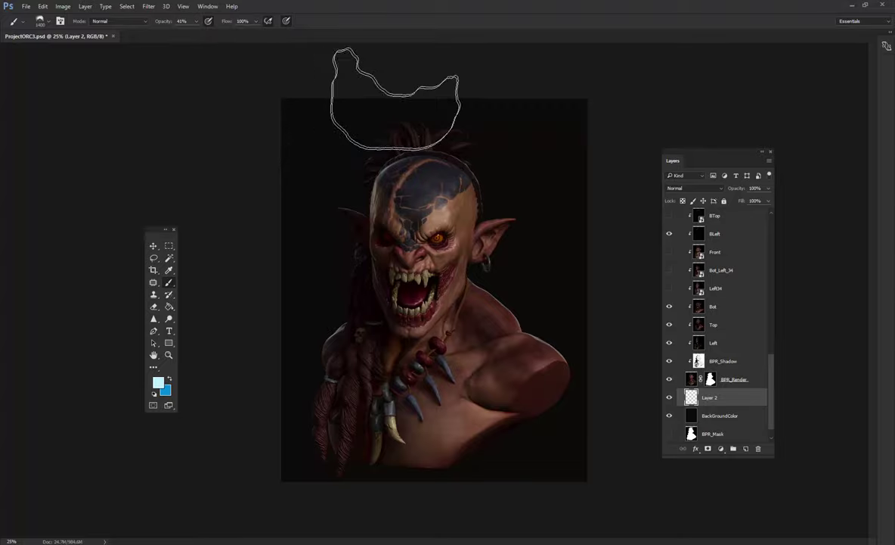
{"action": "left_click", "coordinate": [401, 184]}
{"action": "left_click", "coordinate": [197, 21]}
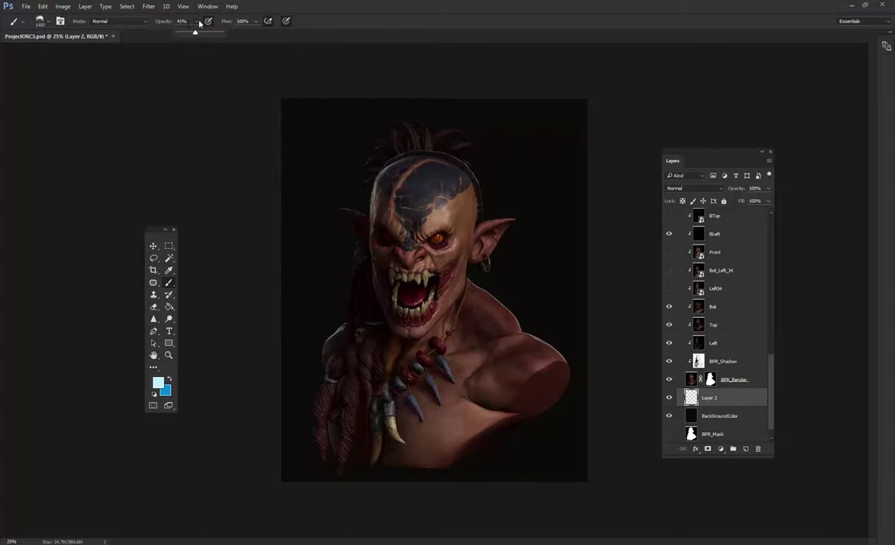
{"action": "left_click_drag", "start_coordinate": [400, 340], "coordinate": [390, 230]}
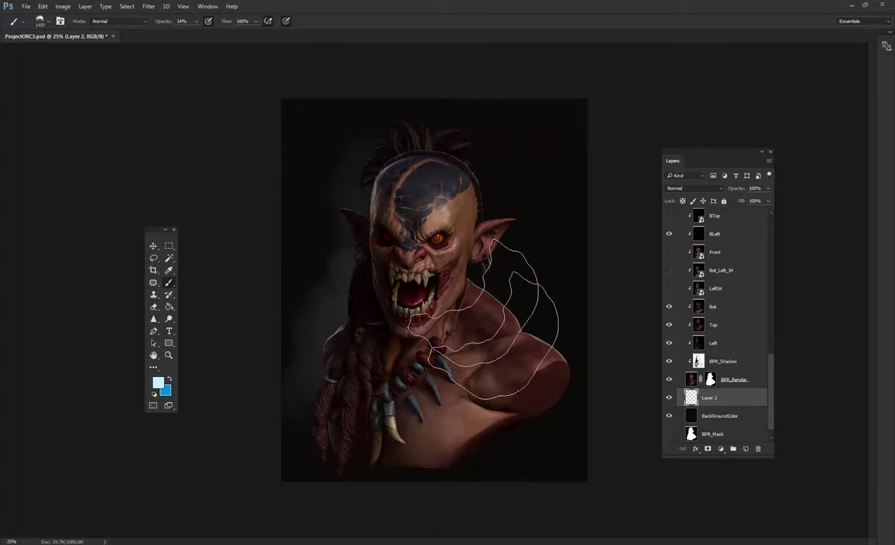
{"action": "left_click_drag", "start_coordinate": [563, 436], "coordinate": [330, 456]}
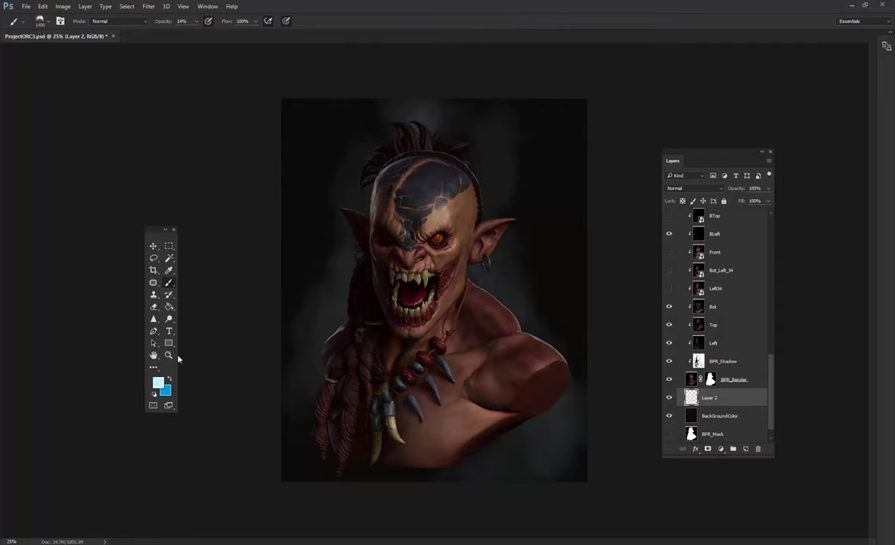
{"action": "left_click", "coordinate": [157, 382]}
{"action": "left_click", "coordinate": [718, 152]}
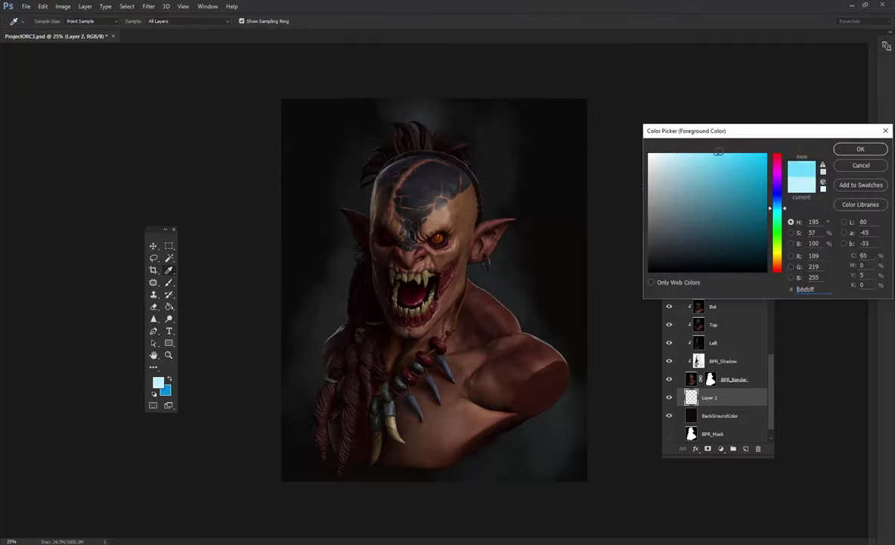
Apply light blue 57d6ff to strengthen the glow on Layer 2, then switch to the Eraser.
{"action": "left_click", "coordinate": [849, 155]}
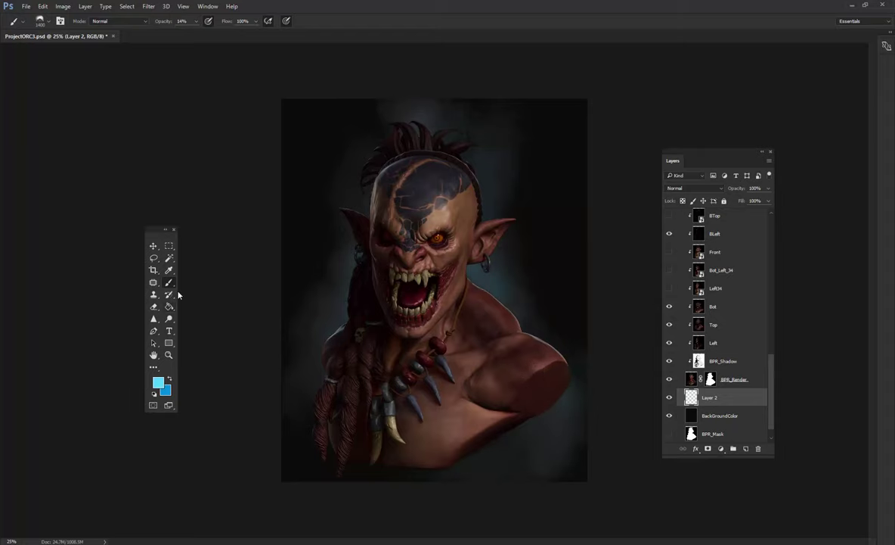
{"action": "left_click", "coordinate": [155, 306]}
Set the Eraser to the 800 cloud brush at 1500 px and 23% opacity.
{"action": "left_click", "coordinate": [47, 20]}
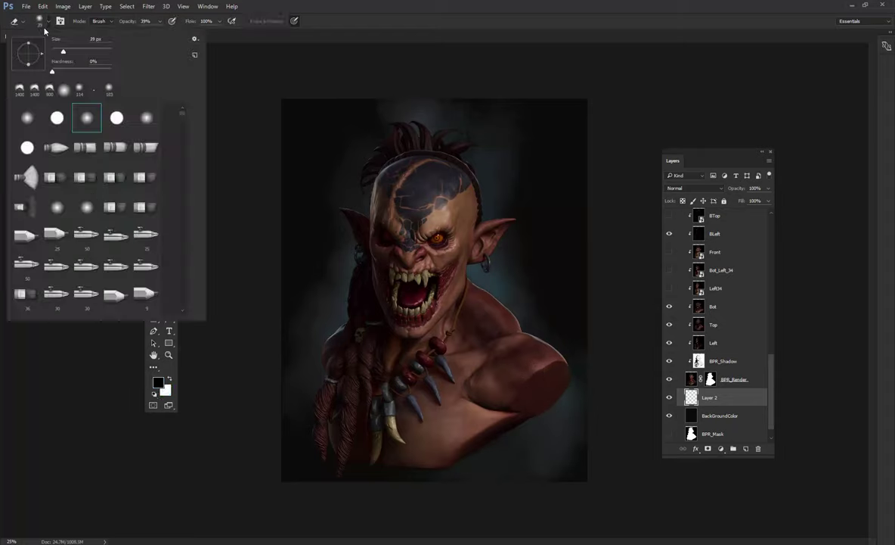
{"action": "left_click", "coordinate": [49, 92]}
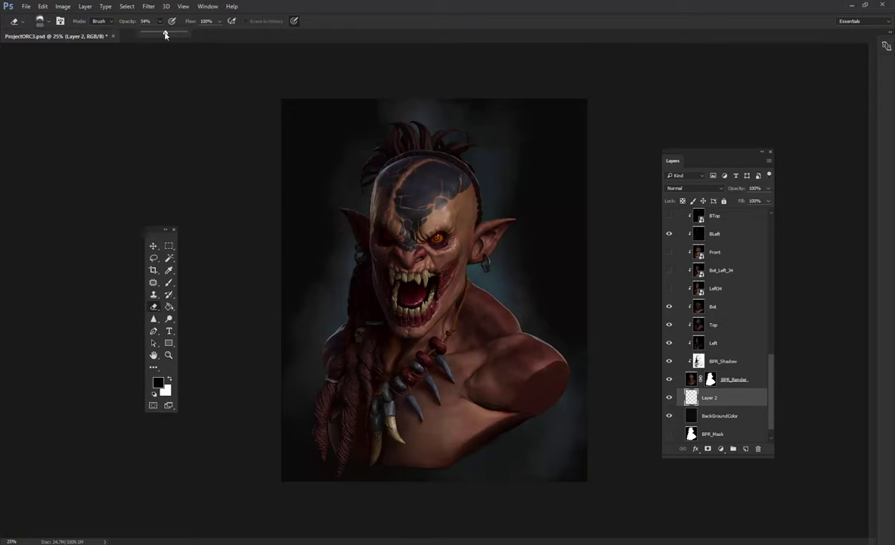
{"action": "left_click", "coordinate": [47, 20]}
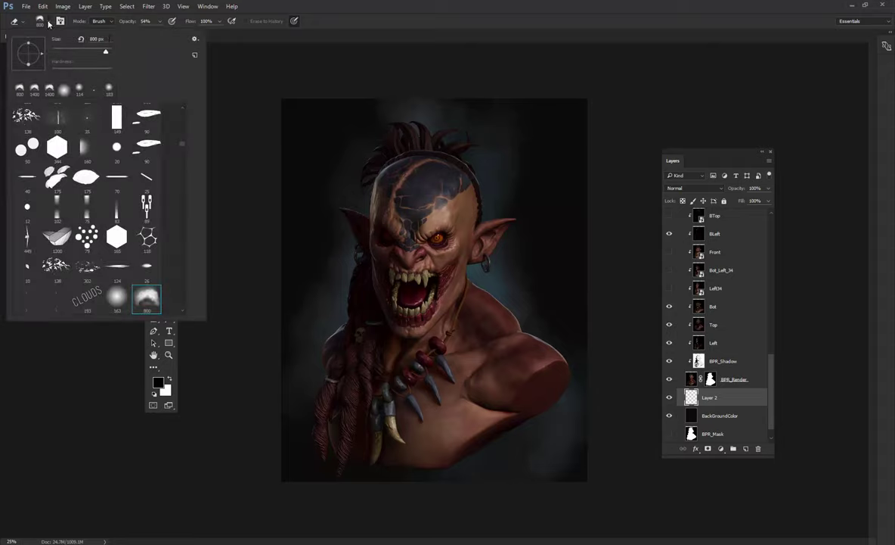
{"action": "type", "text": "00"}
{"action": "key", "text": "Return"}
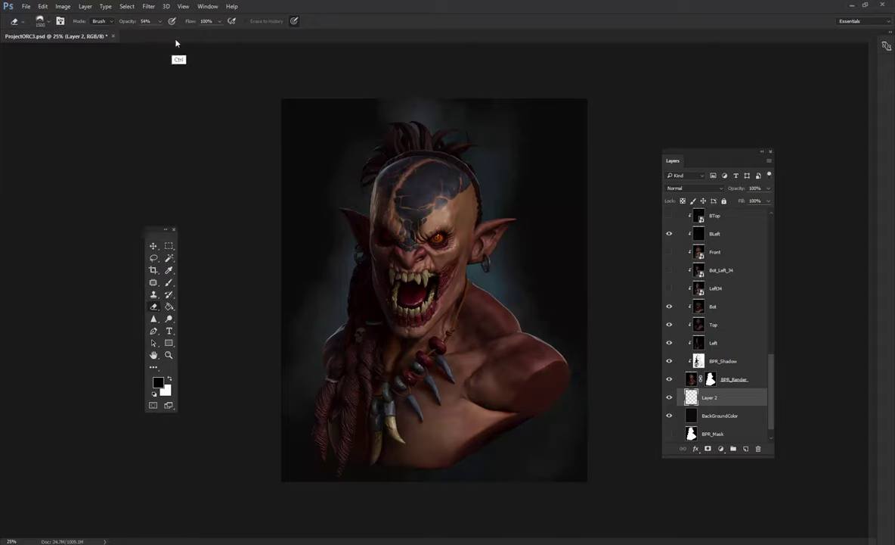
{"action": "left_click_drag", "start_coordinate": [159, 31], "coordinate": [144, 32]}
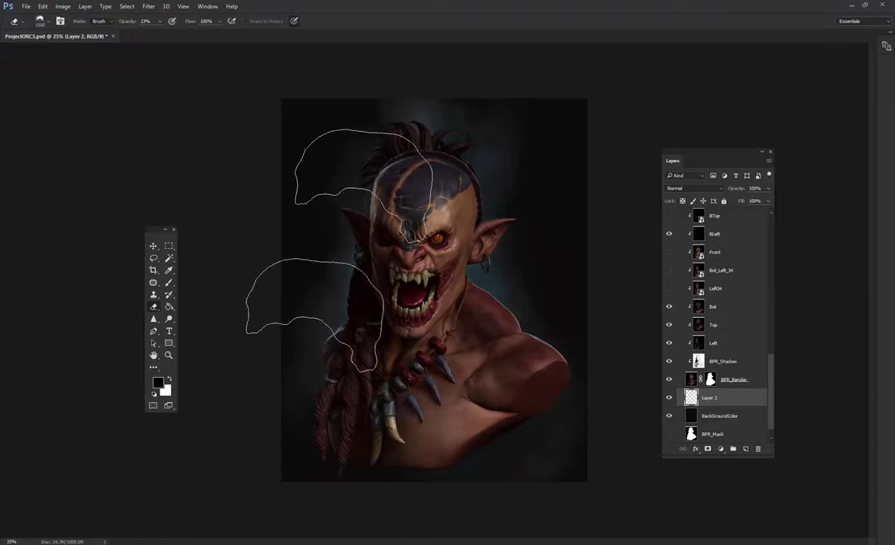
Open the Color Balance adjustment and cancel it without changes.
{"action": "left_click", "coordinate": [62, 6]}
{"action": "mouse_move", "coordinate": [76, 30]}
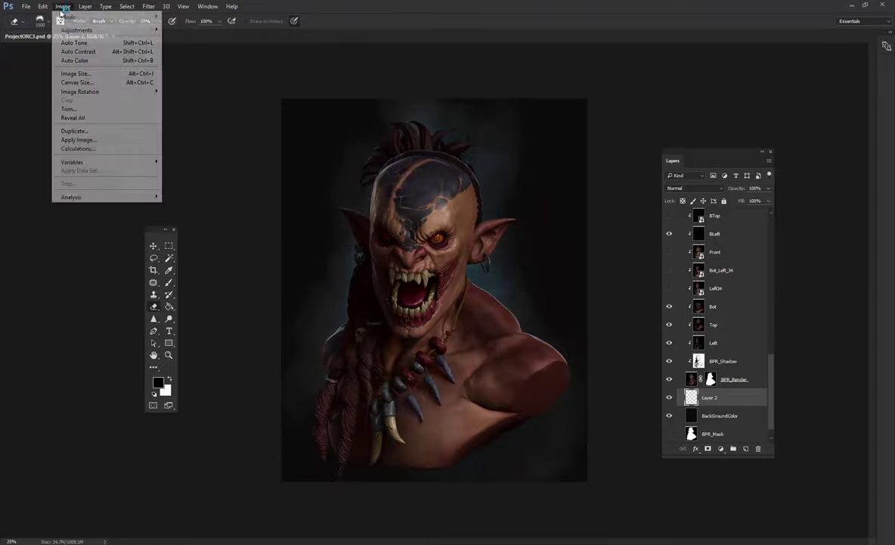
{"action": "left_click", "coordinate": [187, 87]}
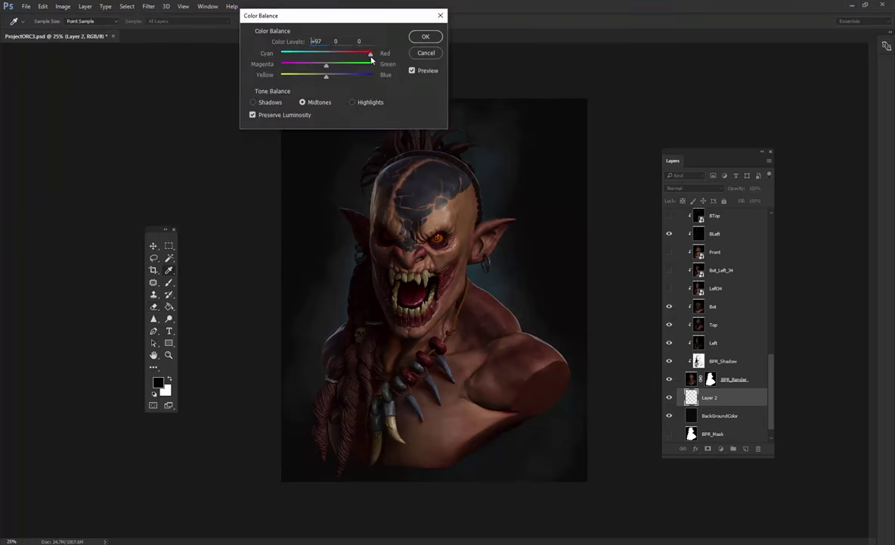
{"action": "left_click", "coordinate": [422, 56]}
Colorize Layer 2 in Hue/Saturation with saturation 0, turning the glow neutral grey.
{"action": "left_click", "coordinate": [63, 6]}
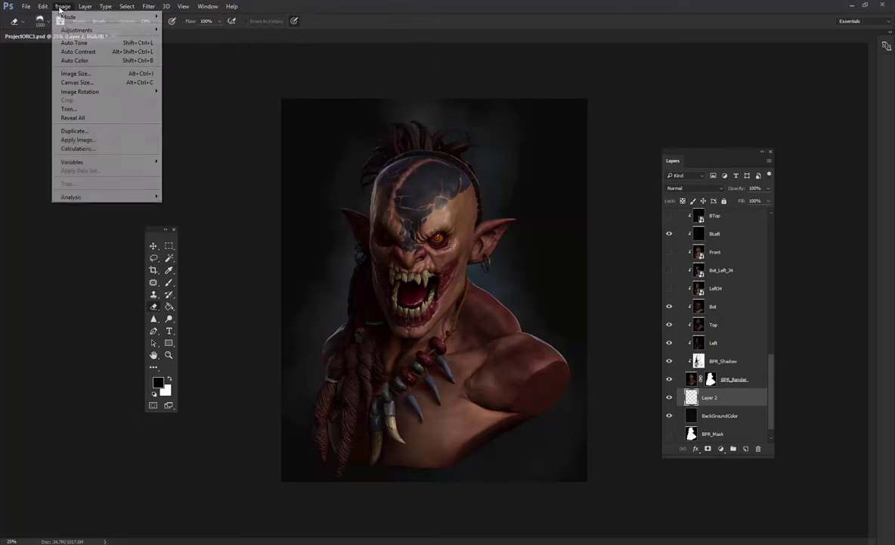
{"action": "left_click", "coordinate": [203, 78]}
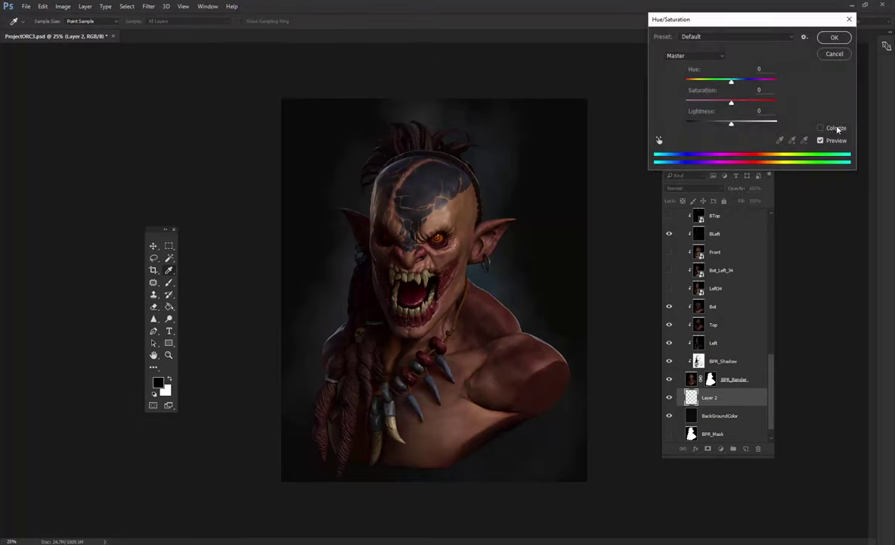
{"action": "left_click", "coordinate": [820, 129]}
{"action": "left_click", "coordinate": [748, 103]}
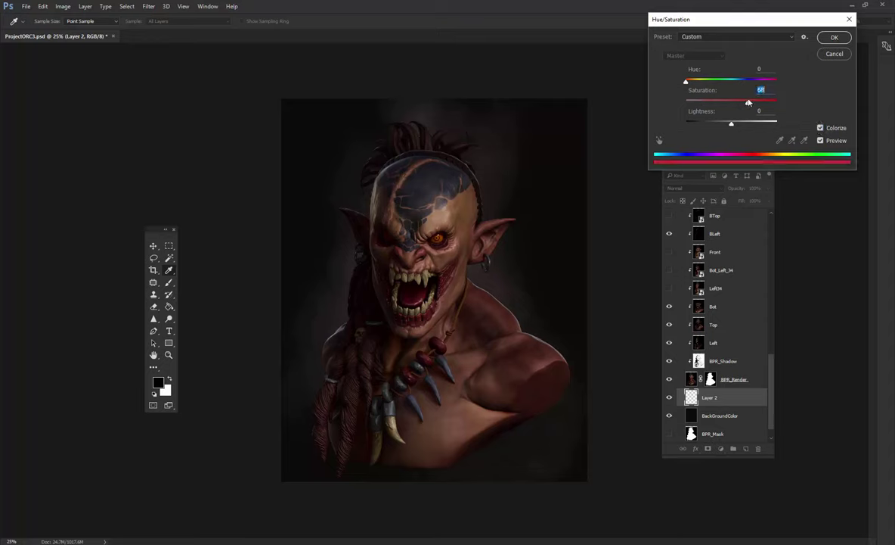
{"action": "mouse_move", "coordinate": [686, 81]}
{"action": "left_mouse_down"}
{"action": "mouse_move", "coordinate": [788, 96]}
{"action": "mouse_move", "coordinate": [686, 108]}
{"action": "left_mouse_up"}
{"action": "left_click_drag", "start_coordinate": [748, 102], "coordinate": [665, 106]}
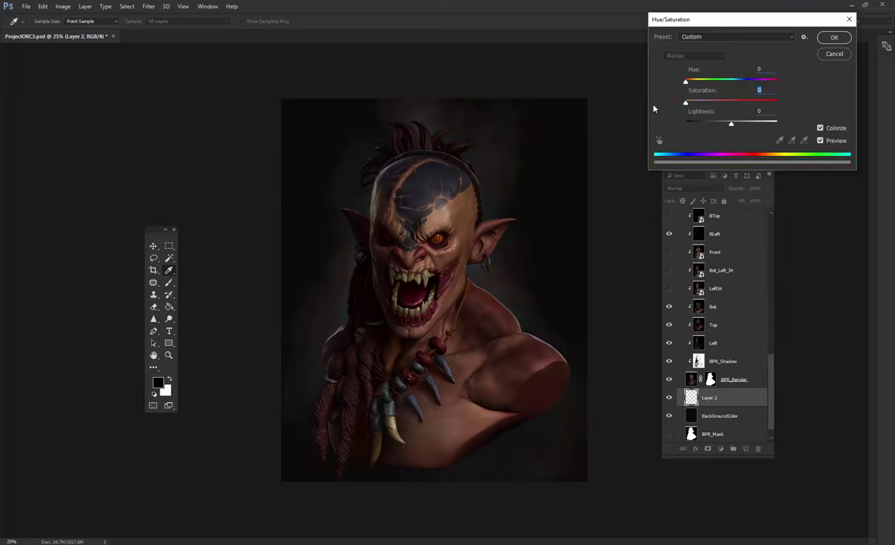
{"action": "key", "text": "Return"}
Shift Layer 2 slightly right and scale it larger with Free Transform.
{"action": "key", "text": "e"}
{"action": "key", "text": "ctrl+minus"}
{"action": "key", "text": "ctrl+minus"}
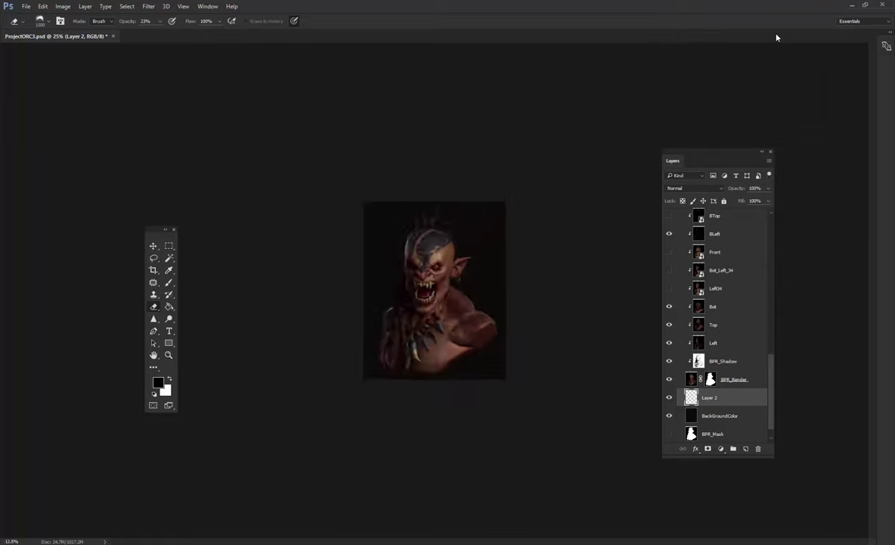
{"action": "key", "text": "ctrl+minus"}
{"action": "key", "text": "v"}
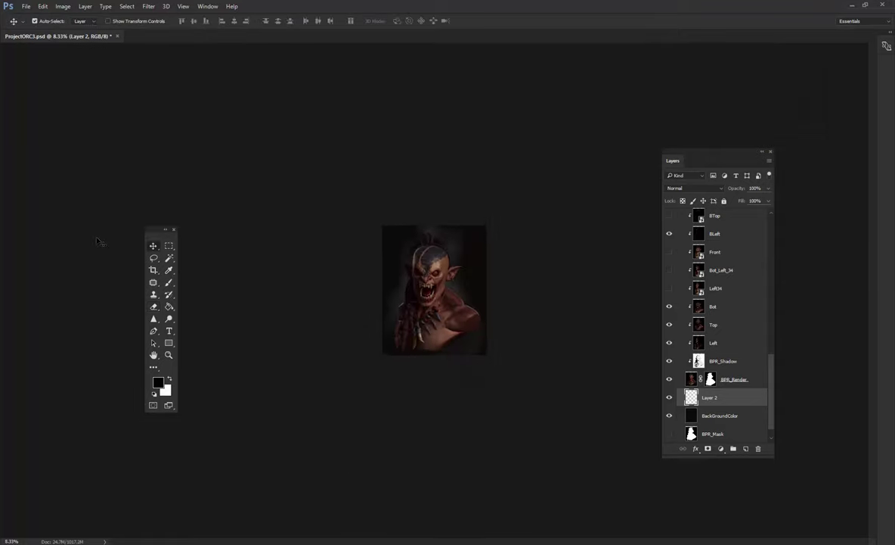
{"action": "key", "text": "ctrl+plus"}
{"action": "key", "text": "ctrl+plus"}
{"action": "left_click_drag", "start_coordinate": [386, 284], "coordinate": [404, 284]}
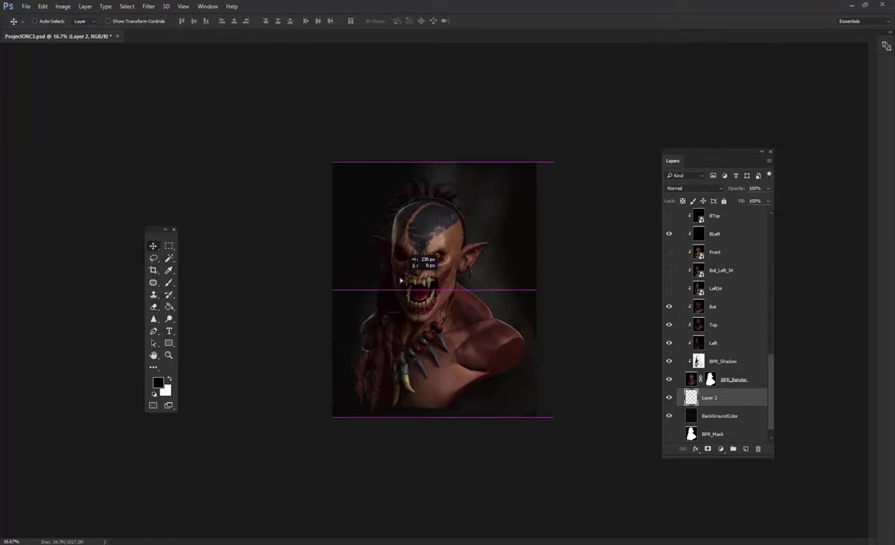
{"action": "key", "text": "ctrl+t"}
{"action": "left_click_drag", "start_coordinate": [554, 417], "coordinate": [564, 426]}
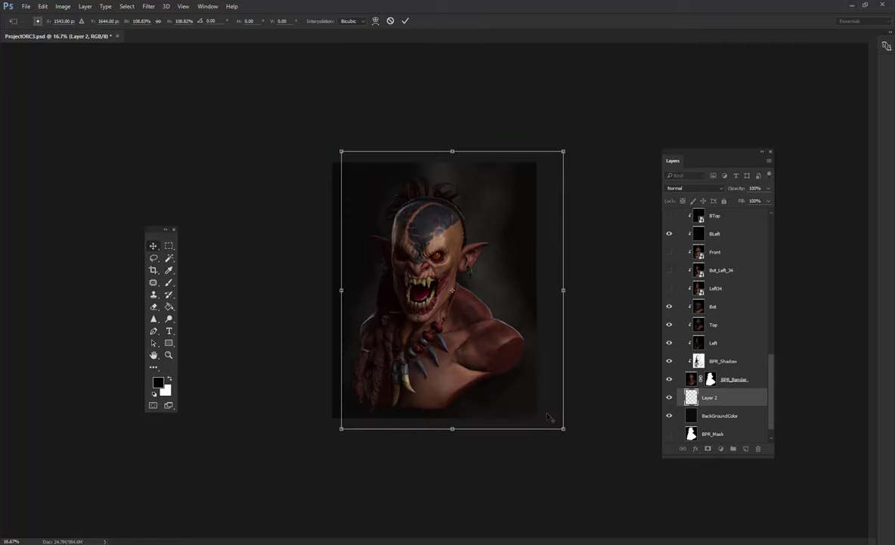
{"action": "key", "text": "Return"}
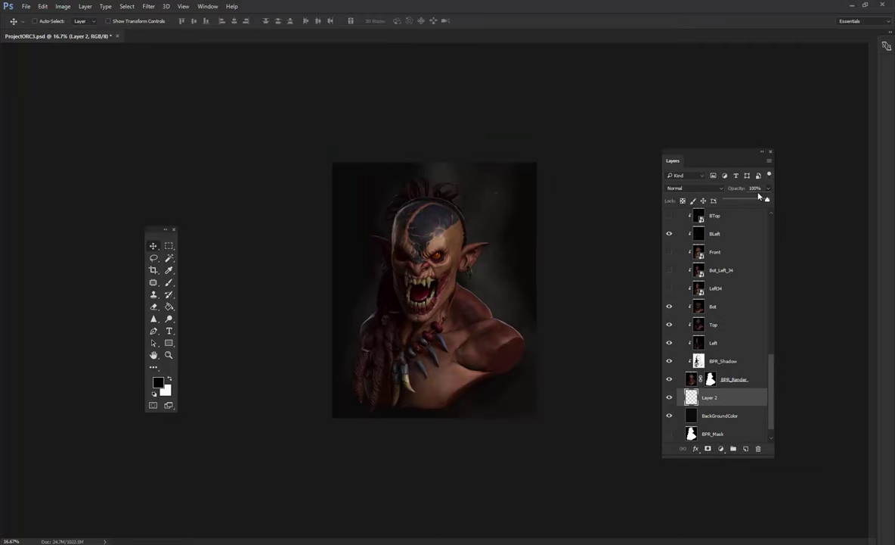
Set Layer 2 to 51% opacity and Alt-drag a full-opacity copy.
{"action": "left_click_drag", "start_coordinate": [760, 196], "coordinate": [745, 199]}
{"action": "key", "text": "alt"}
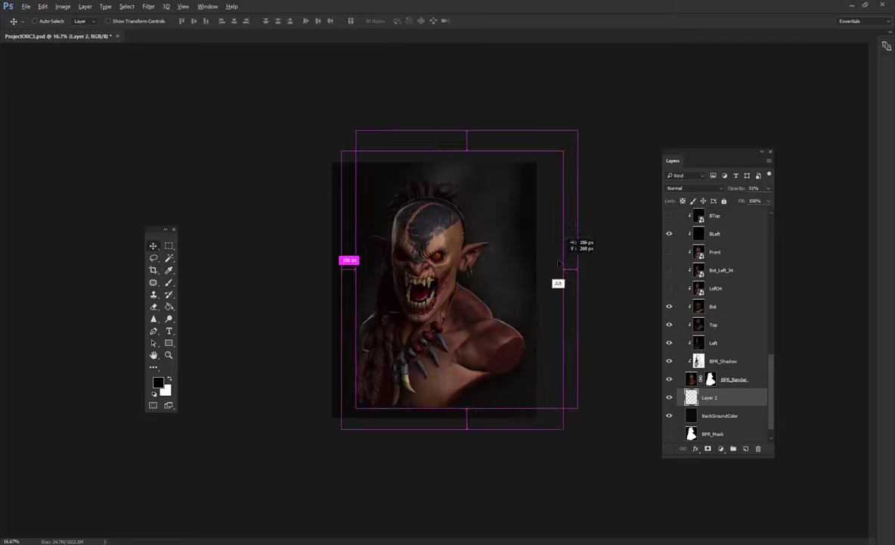
{"action": "left_click_drag", "start_coordinate": [559, 263], "coordinate": [564, 264]}
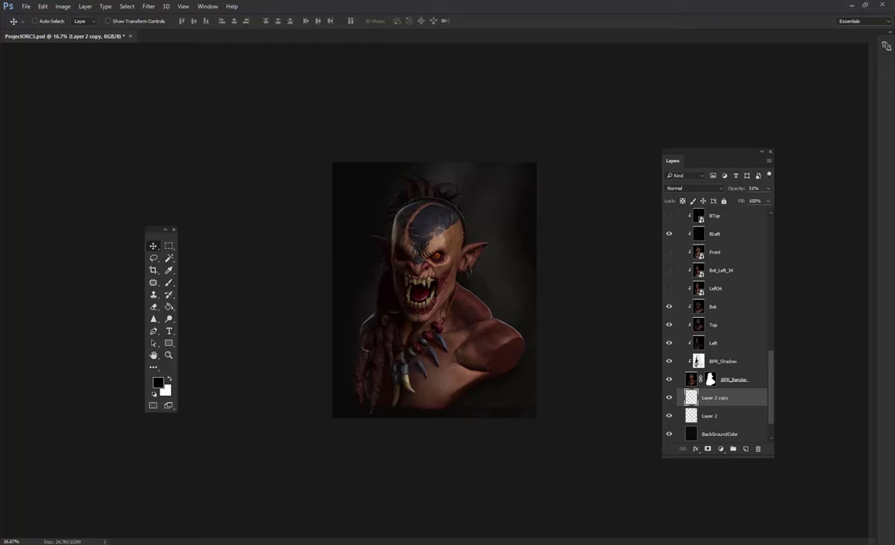
{"action": "left_click", "coordinate": [768, 189]}
{"action": "left_click", "coordinate": [768, 201]}
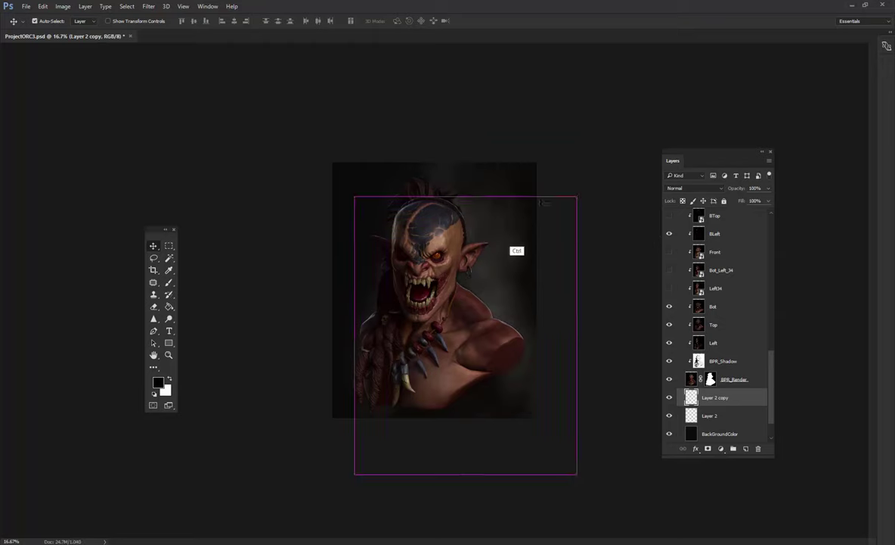
Rotate Layer 2 copy about 73° and move it to the top of the stack.
{"action": "key", "text": "ctrl+t"}
{"action": "left_click_drag", "start_coordinate": [578, 152], "coordinate": [624, 191]}
{"action": "mouse_move", "coordinate": [254, 74]}
{"action": "left_mouse_down"}
{"action": "mouse_move", "coordinate": [550, 183]}
{"action": "mouse_move", "coordinate": [667, 43]}
{"action": "left_mouse_up"}
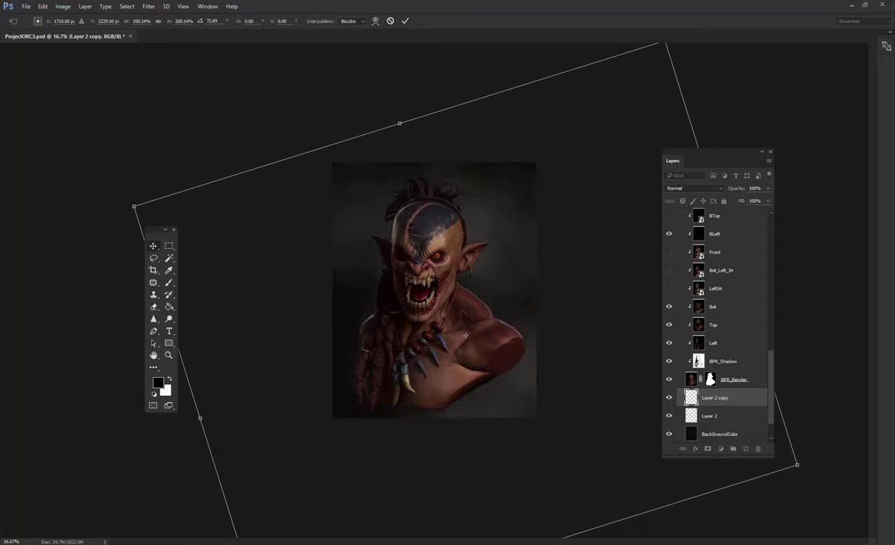
{"action": "key", "text": "Return"}
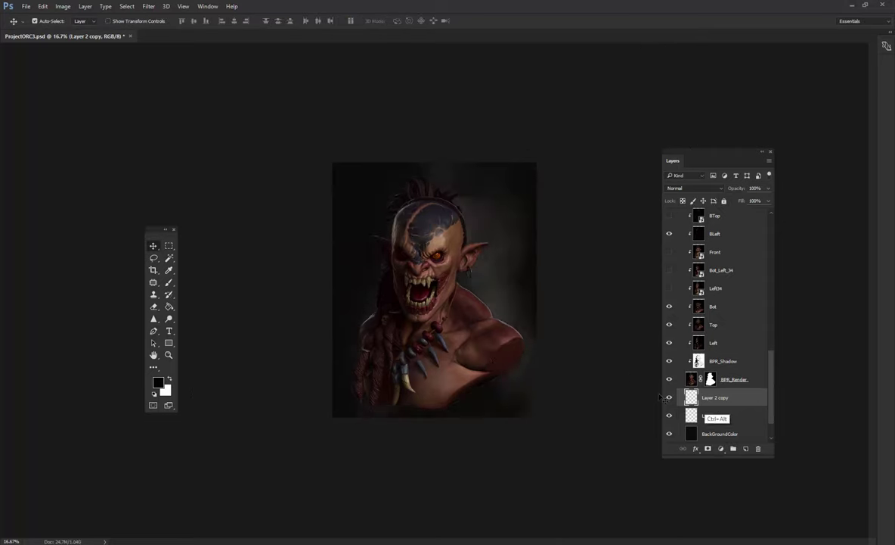
{"action": "mouse_move", "coordinate": [661, 397]}
{"action": "left_mouse_down"}
{"action": "mouse_move", "coordinate": [599, 68]}
{"action": "mouse_move", "coordinate": [725, 188]}
{"action": "mouse_move", "coordinate": [725, 216]}
{"action": "left_mouse_up"}
Re-rotate the copy to about 53°, reposition it over the bust, and sample a dark colour.
{"action": "key", "text": "ctrl+t"}
{"action": "mouse_move", "coordinate": [618, 169]}
{"action": "left_mouse_down"}
{"action": "mouse_move", "coordinate": [518, 295]}
{"action": "mouse_move", "coordinate": [410, 356]}
{"action": "left_mouse_up"}
{"action": "left_click_drag", "start_coordinate": [640, 310], "coordinate": [521, 357]}
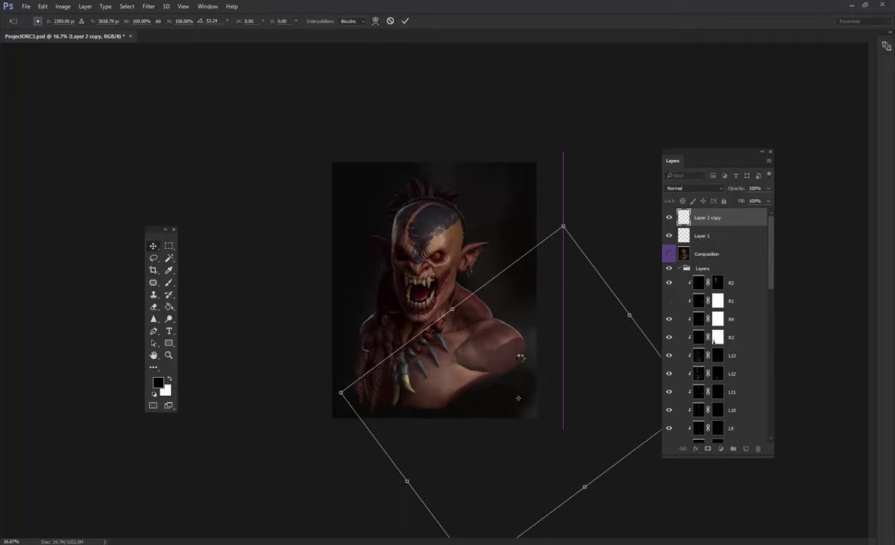
{"action": "key", "text": "Return"}
{"action": "mouse_move", "coordinate": [507, 309]}
{"action": "left_mouse_down"}
{"action": "mouse_move", "coordinate": [453, 368]}
{"action": "mouse_move", "coordinate": [549, 304]}
{"action": "mouse_move", "coordinate": [488, 369]}
{"action": "left_mouse_up"}
{"action": "key", "text": "ctrl+t"}
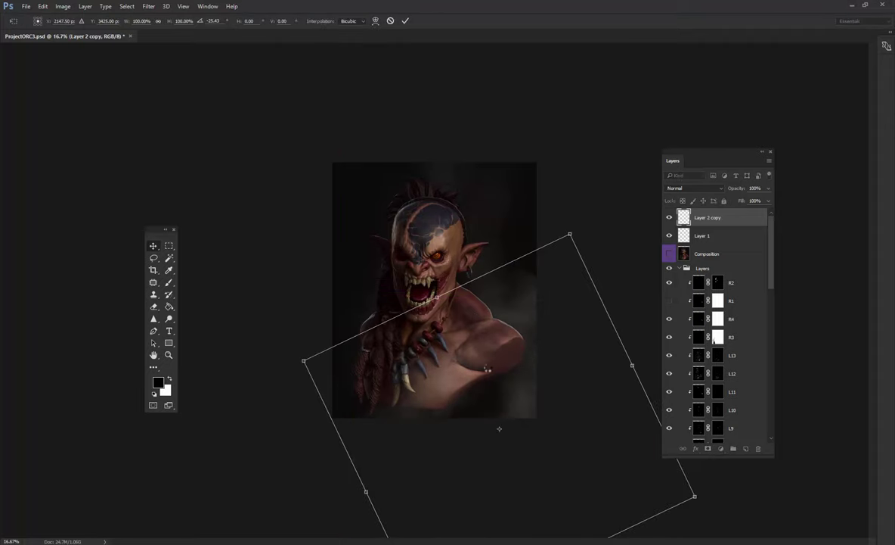
{"action": "key", "text": "Escape"}
{"action": "left_click_drag", "start_coordinate": [499, 428], "coordinate": [464, 257]}
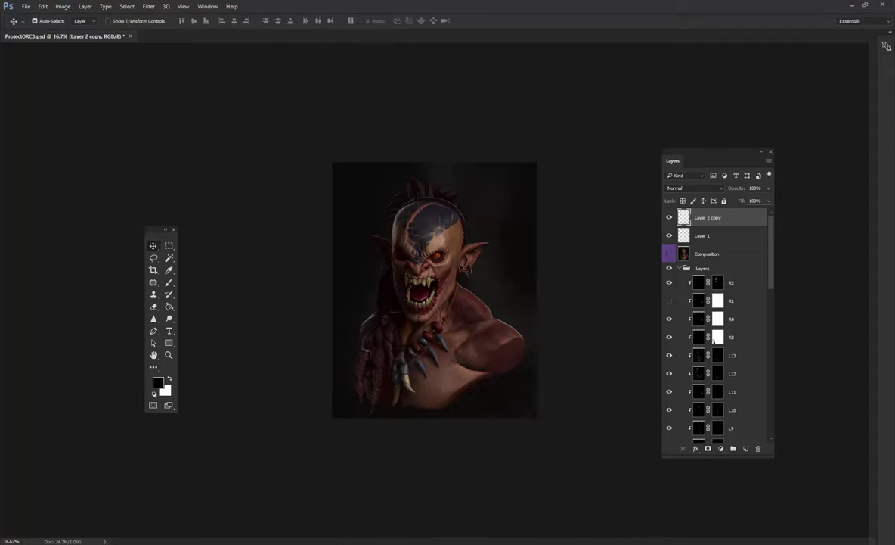
{"action": "left_click", "coordinate": [168, 270]}
{"action": "left_click", "coordinate": [454, 368]}
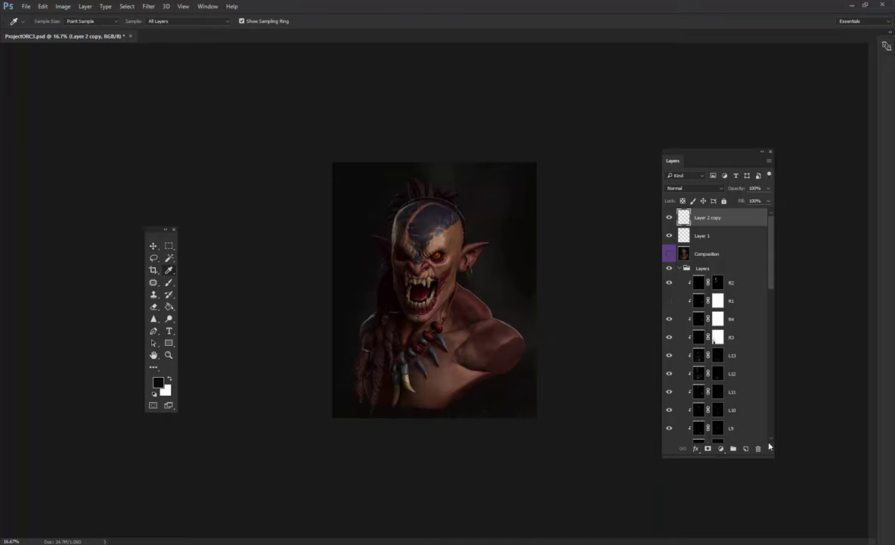
Add Layer 3 on top, set the brush to 47% opacity, and choose a near-black foreground.
{"action": "left_click", "coordinate": [746, 449]}
{"action": "key", "text": "b"}
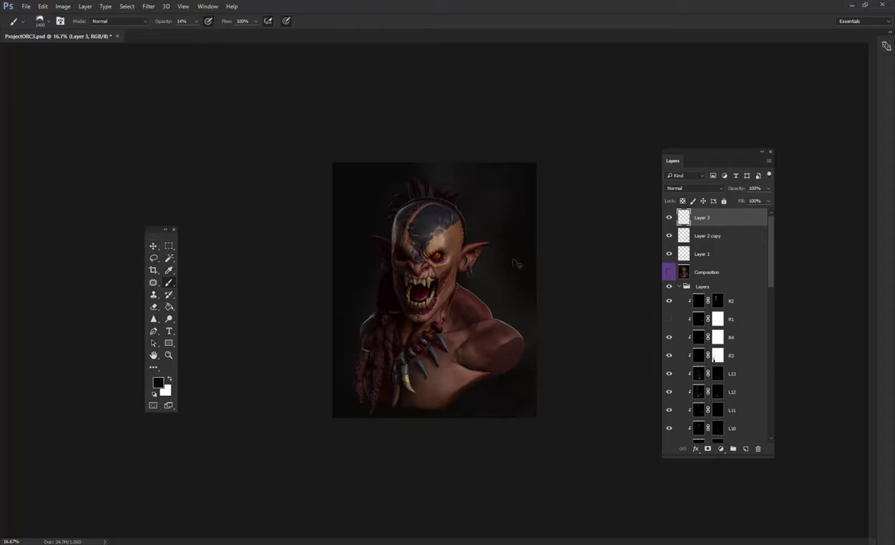
{"action": "key", "text": "ctrl+plus"}
{"action": "left_click_drag", "start_coordinate": [206, 29], "coordinate": [210, 30]}
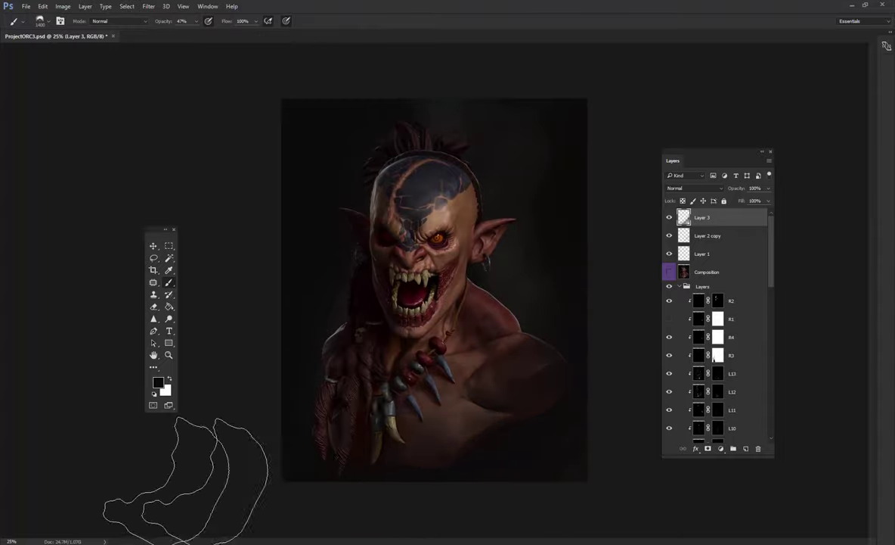
{"action": "left_click", "coordinate": [158, 381]}
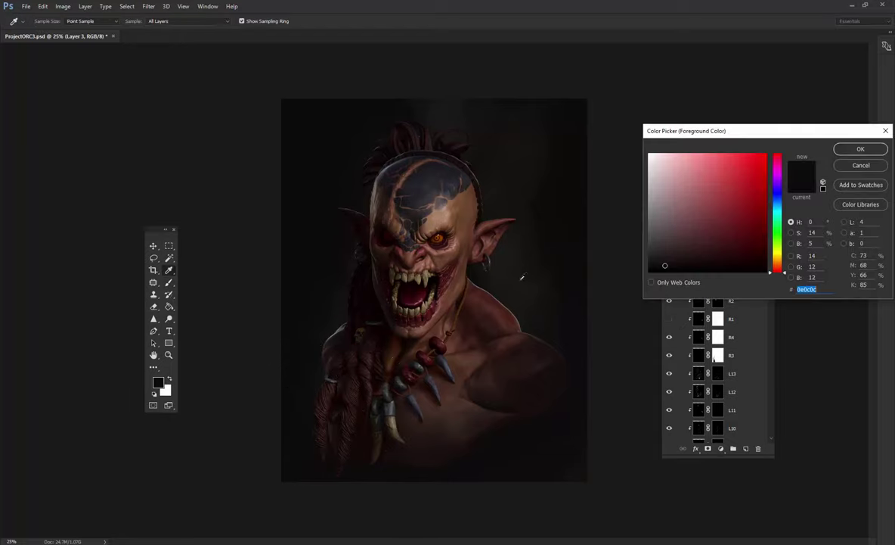
{"action": "left_click", "coordinate": [855, 164]}
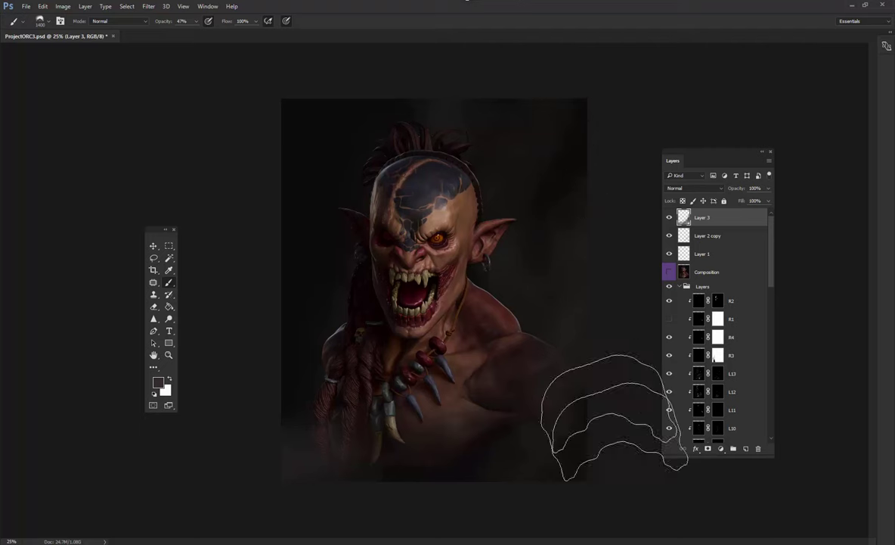
Pick the 500 px brush preset, size it to 2520 px, and choose a dark brown foreground.
{"action": "left_click", "coordinate": [34, 28]}
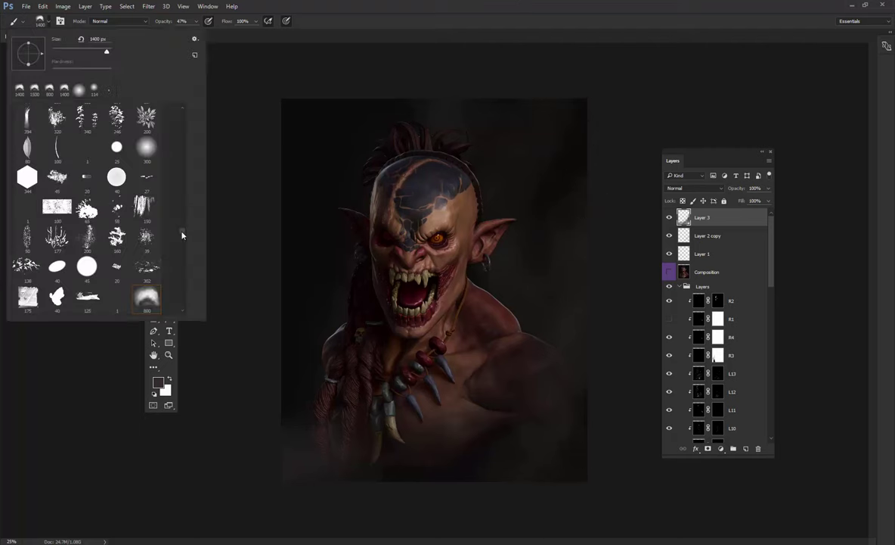
{"action": "scroll", "coordinate": [183, 234], "scroll_direction": "down", "scroll_amount": 3}
{"action": "scroll", "coordinate": [181, 238], "scroll_direction": "down", "scroll_amount": 2}
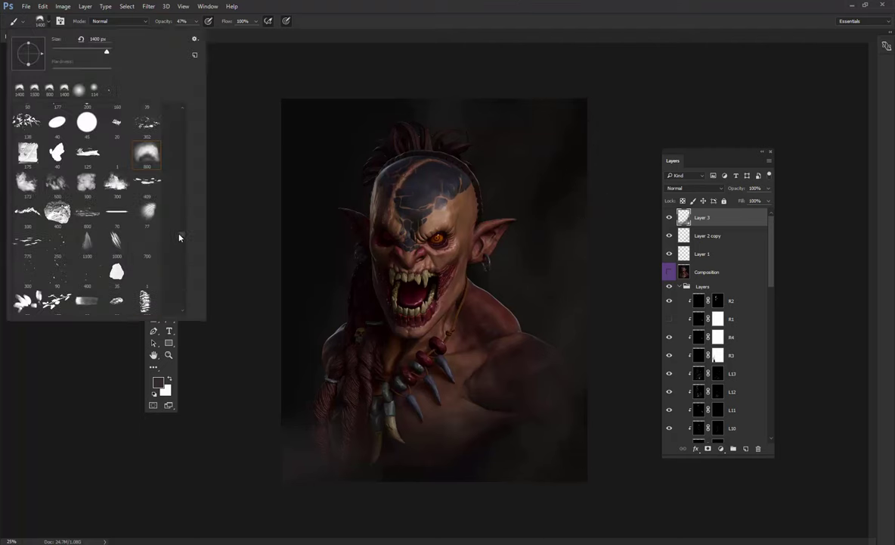
{"action": "double_click", "coordinate": [57, 182]}
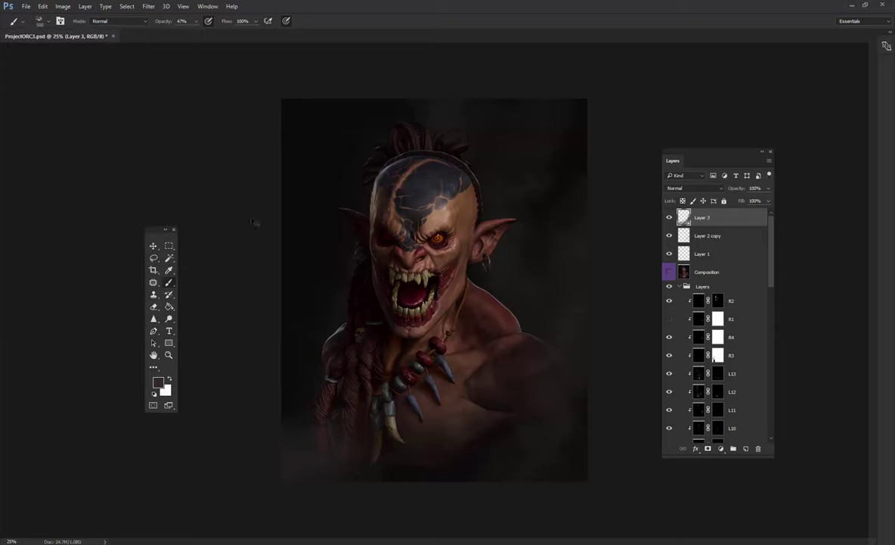
{"action": "left_click", "coordinate": [49, 21]}
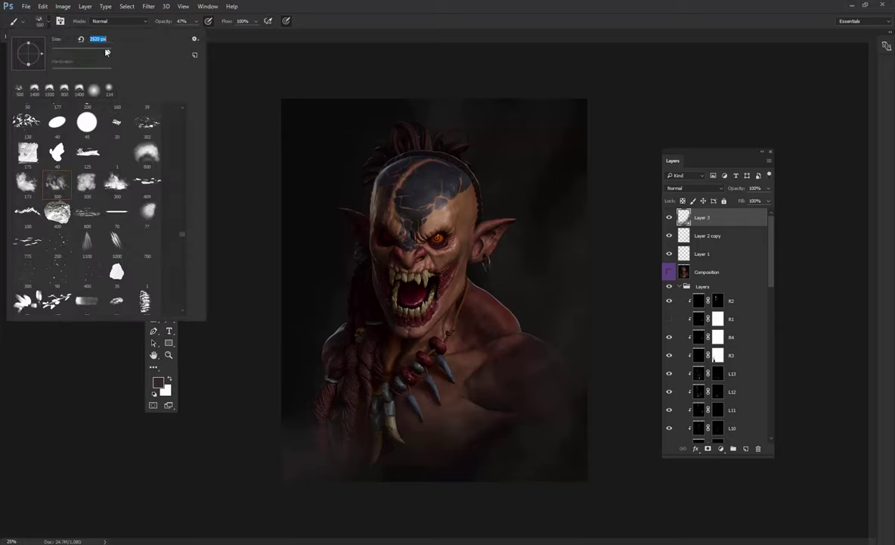
{"action": "key", "text": "Return"}
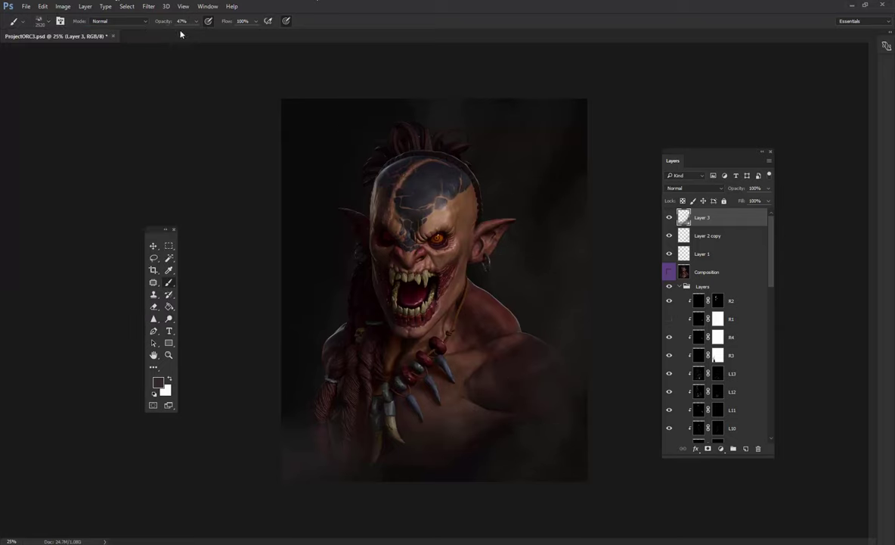
{"action": "left_click", "coordinate": [157, 382]}
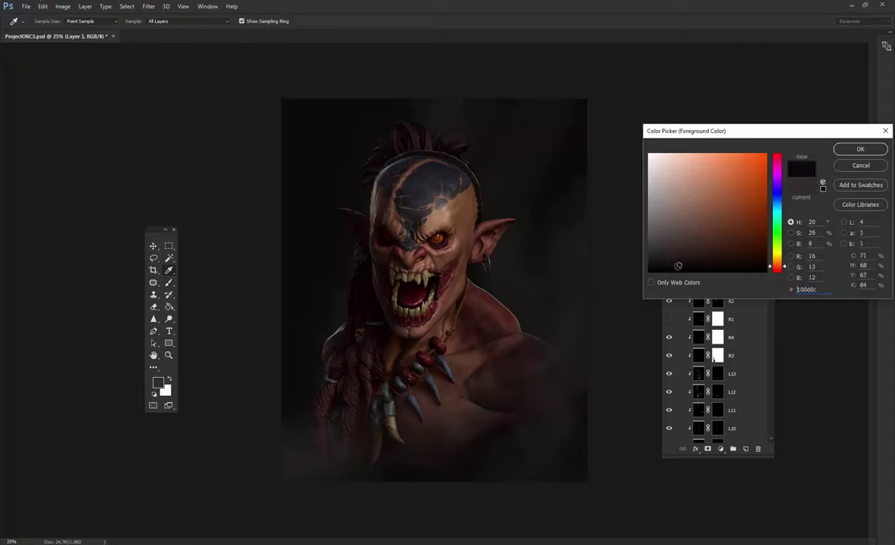
{"action": "left_click", "coordinate": [861, 149]}
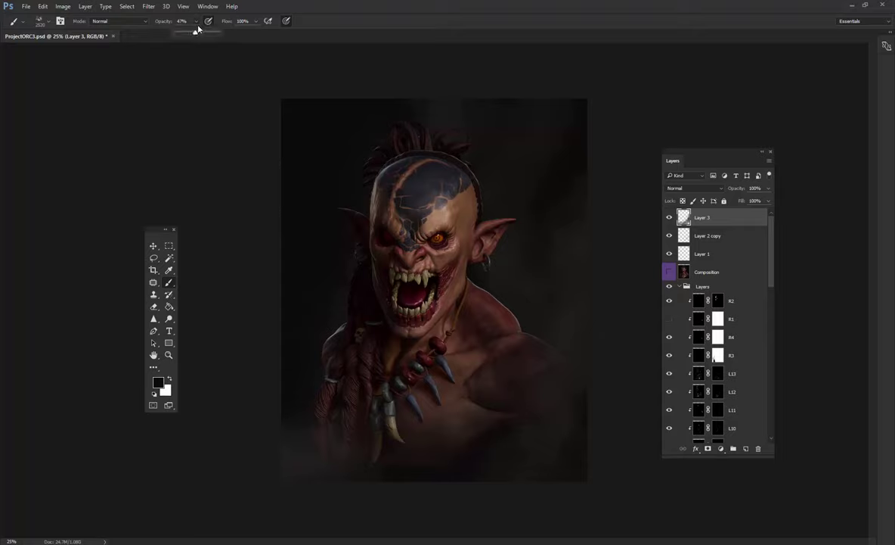
Switch to the 173 cloud brush at 100% opacity and 1800 px size.
{"action": "left_click", "coordinate": [48, 22]}
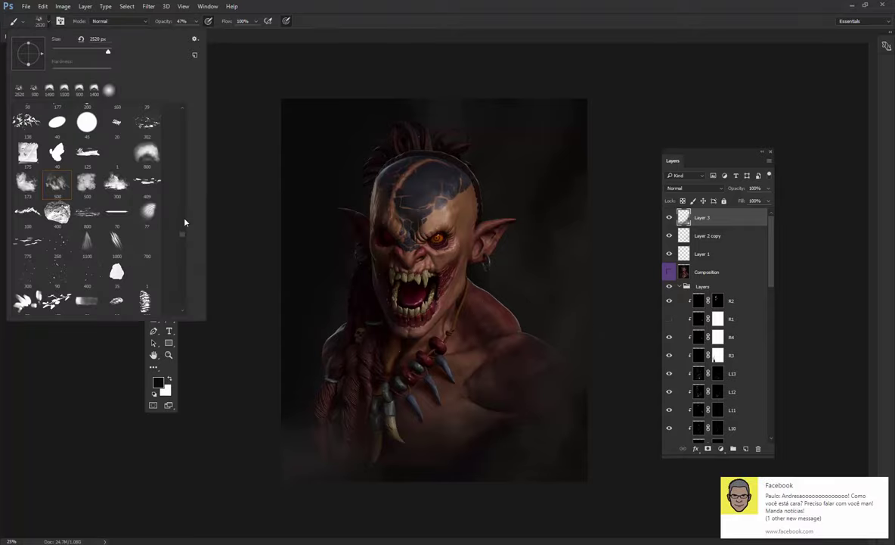
{"action": "key", "text": "comma"}
{"action": "key", "text": "Return"}
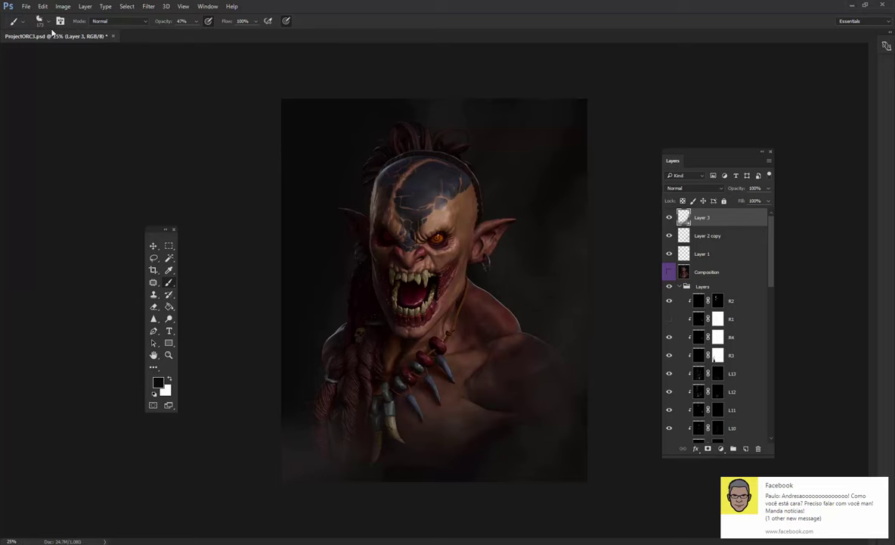
{"action": "left_click", "coordinate": [46, 22]}
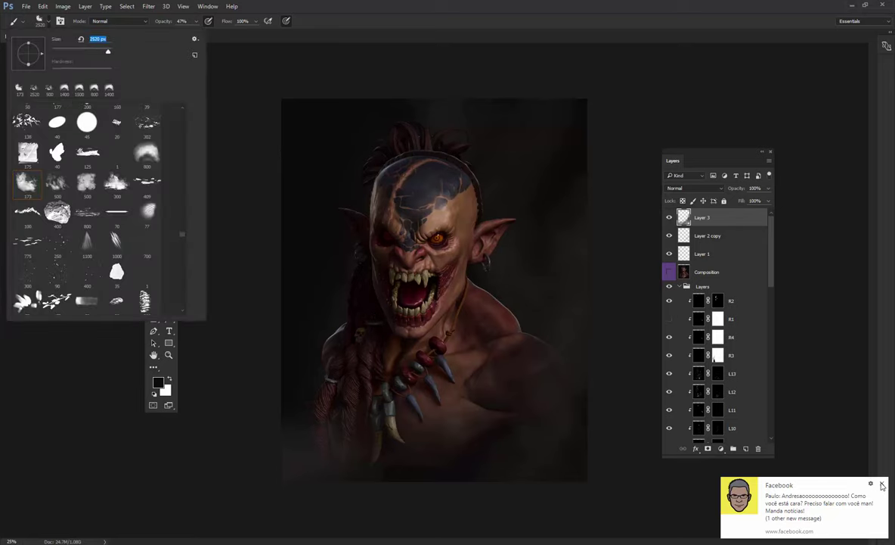
{"action": "left_click", "coordinate": [882, 485]}
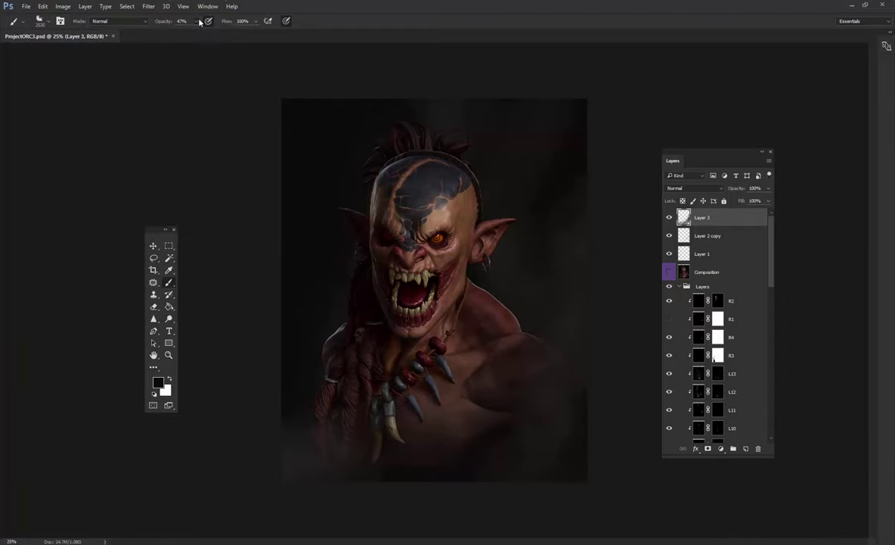
{"action": "key", "text": "0"}
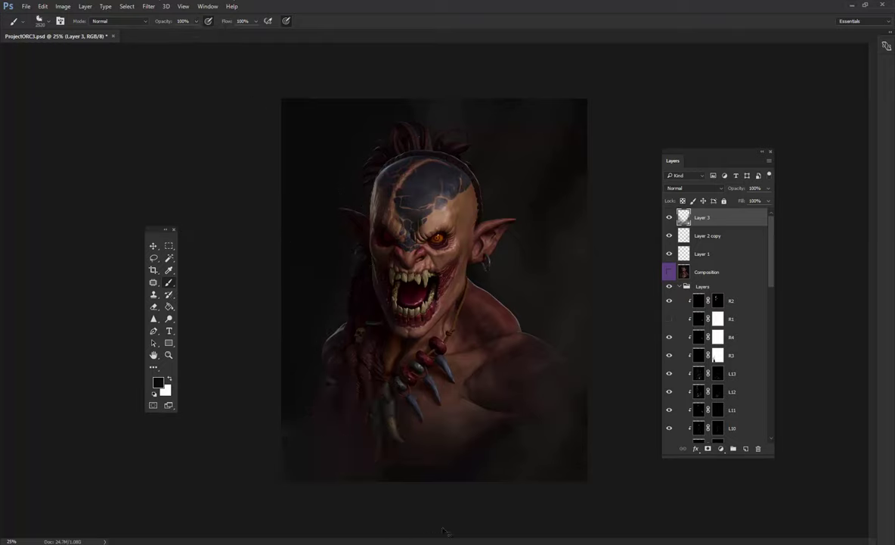
{"action": "left_click", "coordinate": [40, 21]}
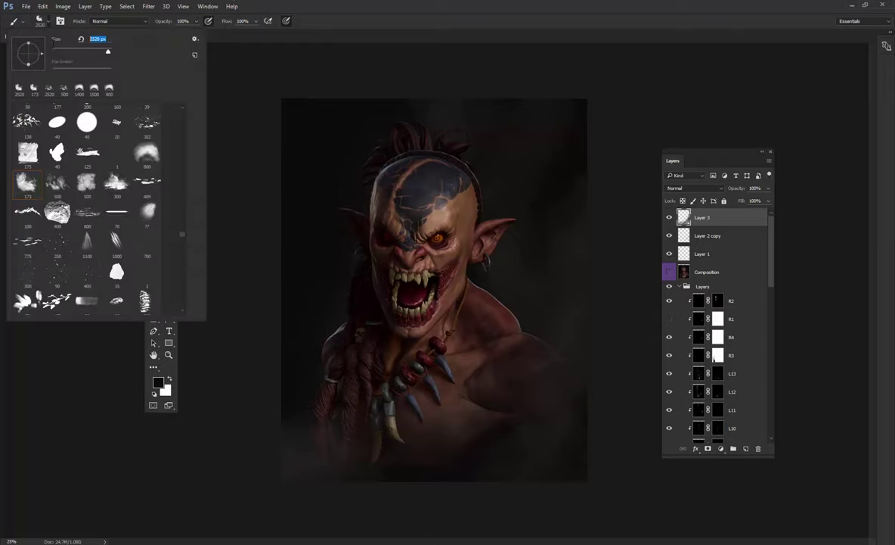
{"action": "type", "text": "00"}
{"action": "key", "text": "Return"}
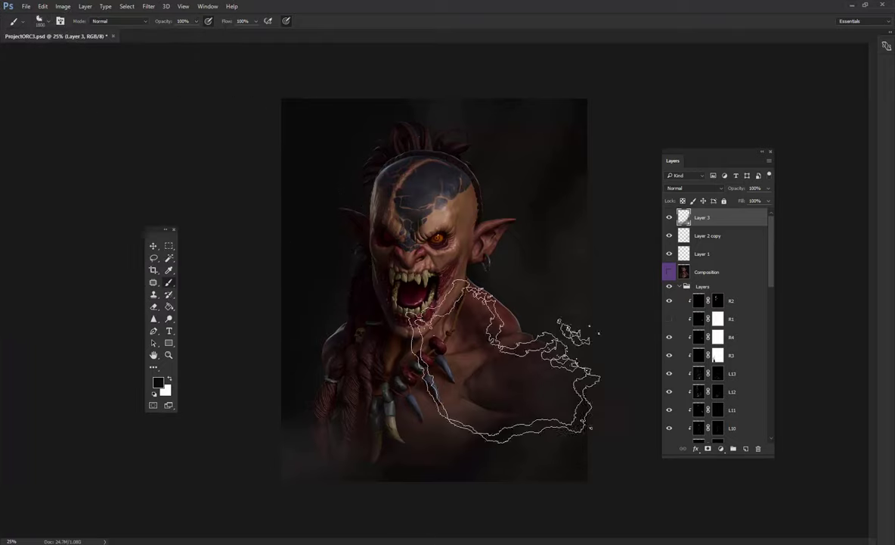
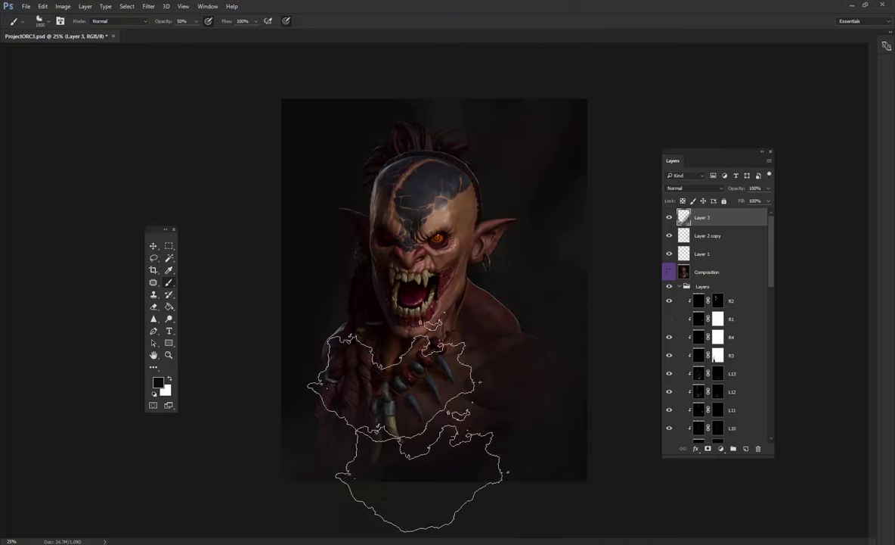
Crop the left and right edges inward to trim the dark background.
{"action": "key", "text": "c"}
{"action": "left_click_drag", "start_coordinate": [585, 289], "coordinate": [575, 289]}
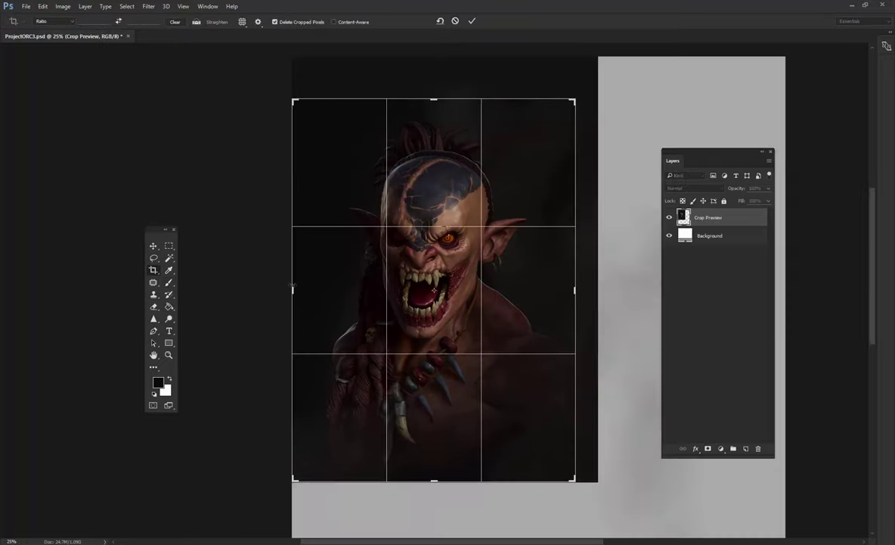
{"action": "left_click_drag", "start_coordinate": [292, 288], "coordinate": [301, 286]}
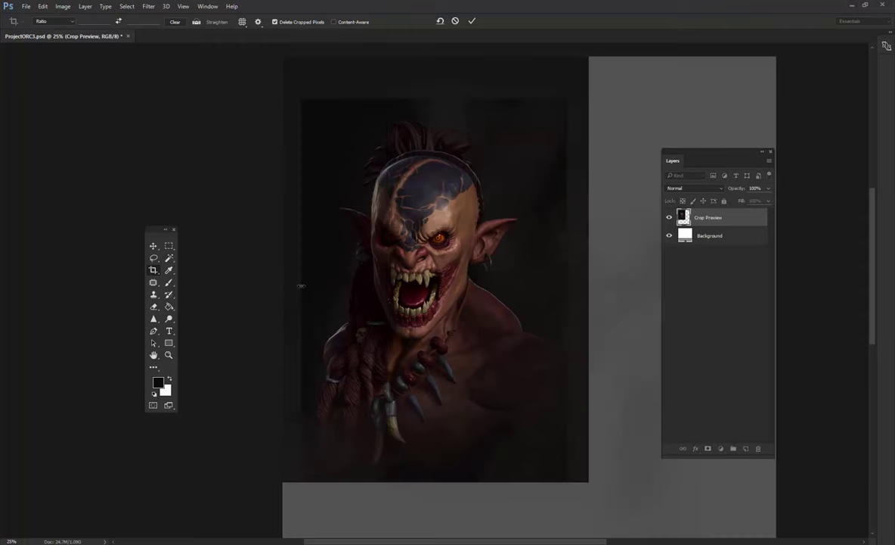
{"action": "key", "text": "Return"}
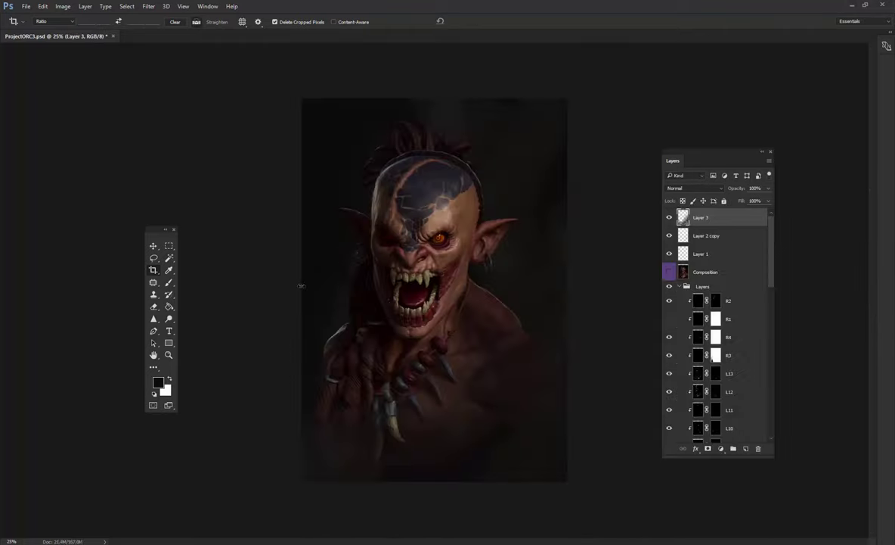
Re-crop around the whole painting to about 2385 × 3280 px.
{"action": "key", "text": "ctrl+plus"}
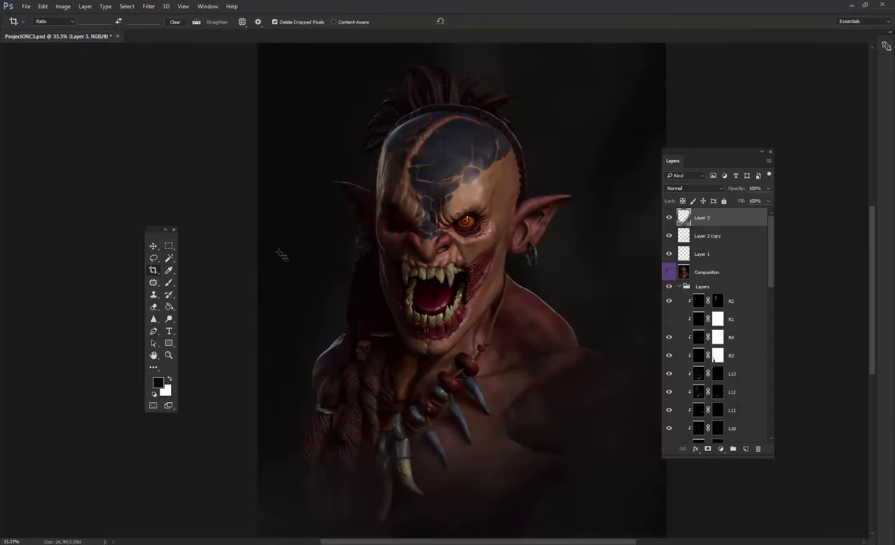
{"action": "key", "text": "ctrl+minus"}
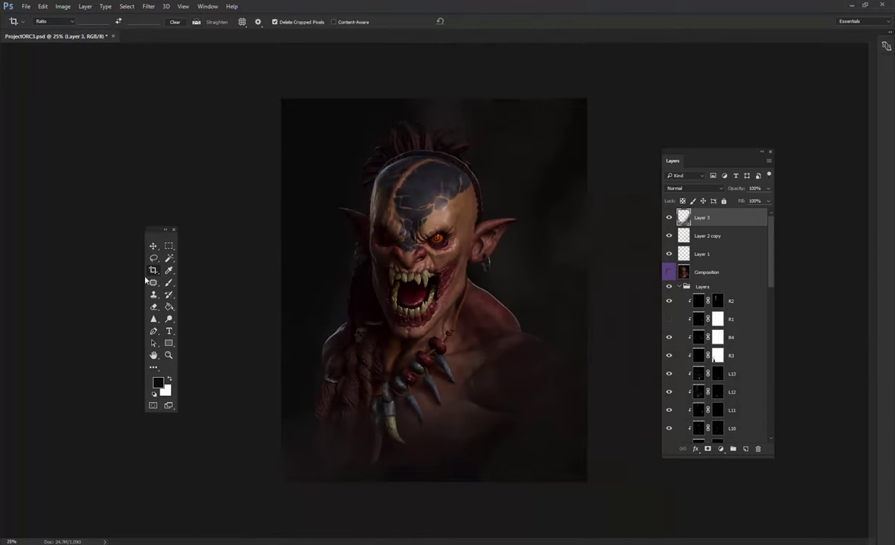
{"action": "left_click_drag", "start_coordinate": [292, 94], "coordinate": [582, 481]}
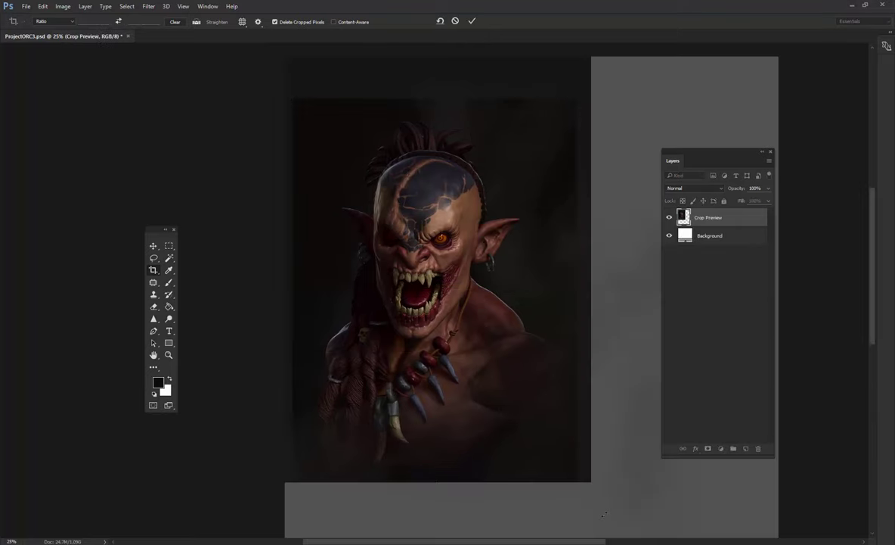
{"action": "key", "text": "Return"}
{"action": "key", "text": "ctrl+plus"}
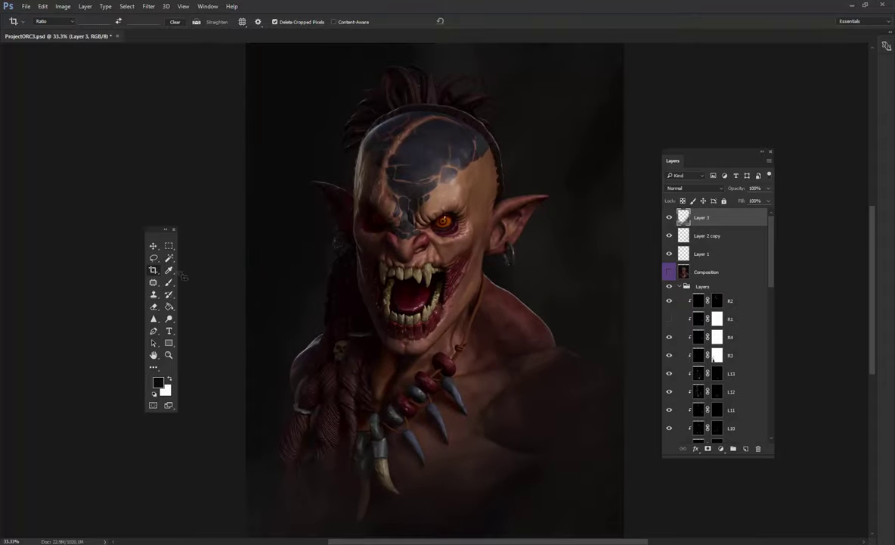
{"action": "key", "text": "b"}
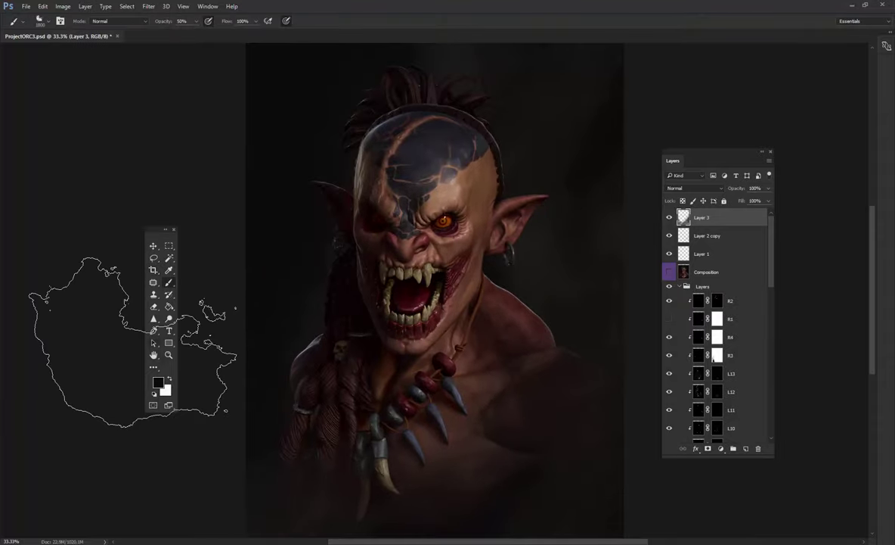
On a new Layer 4, paint soft grey haze at the orc's lower right with 25% flow.
{"action": "left_click", "coordinate": [170, 378]}
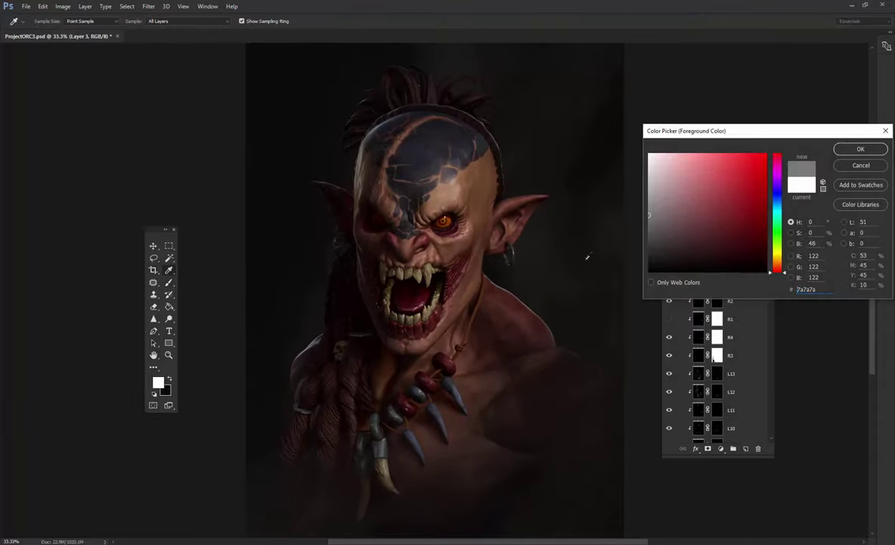
{"action": "key", "text": "Return"}
{"action": "key", "text": "ctrl+minus"}
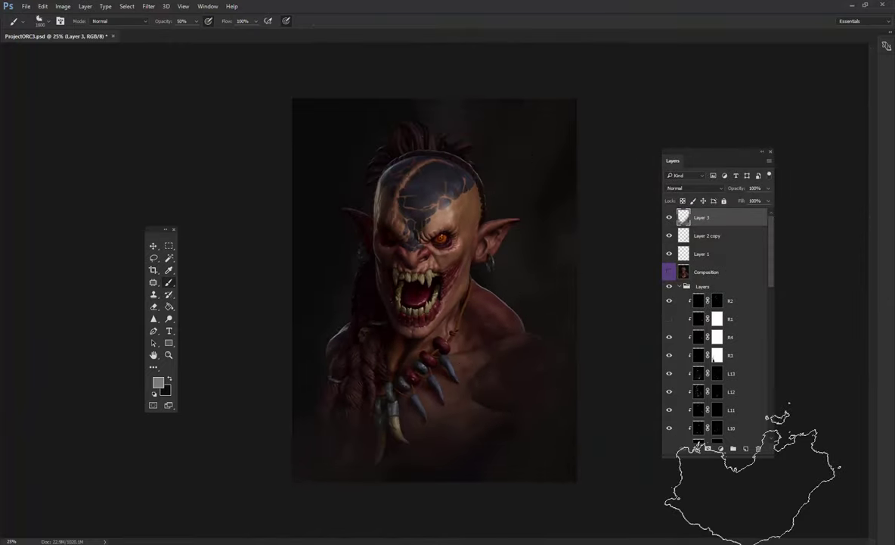
{"action": "left_click", "coordinate": [746, 449]}
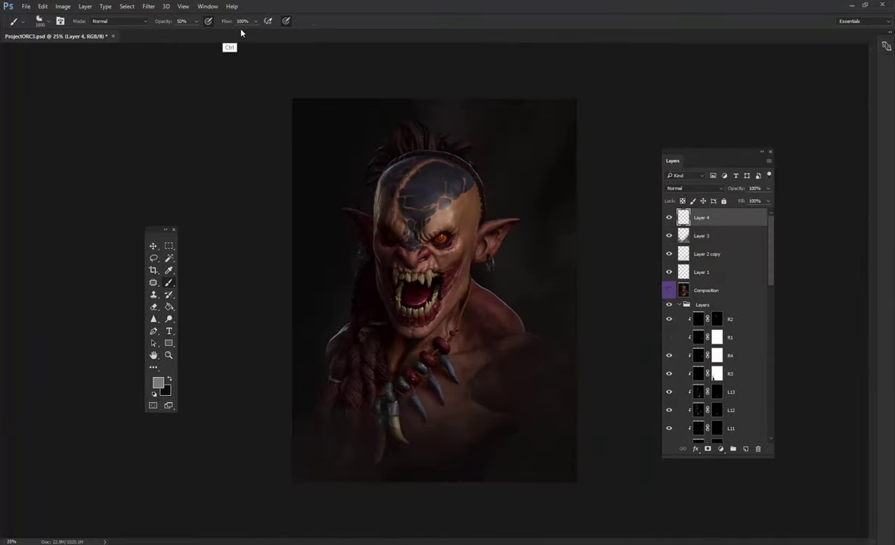
{"action": "left_click_drag", "start_coordinate": [256, 21], "coordinate": [206, 34]}
{"action": "left_click_drag", "start_coordinate": [492, 359], "coordinate": [550, 454]}
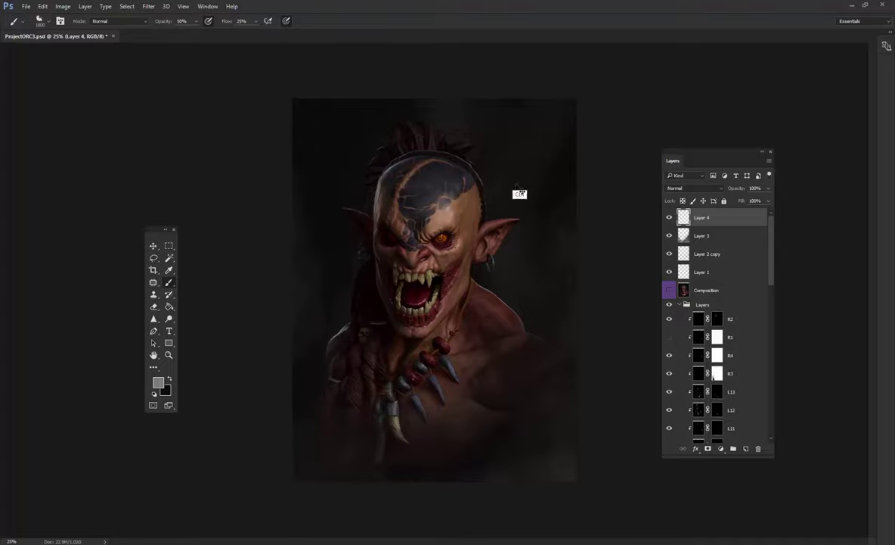
{"action": "scroll", "coordinate": [760, 367], "scroll_direction": "down", "scroll_amount": 10}
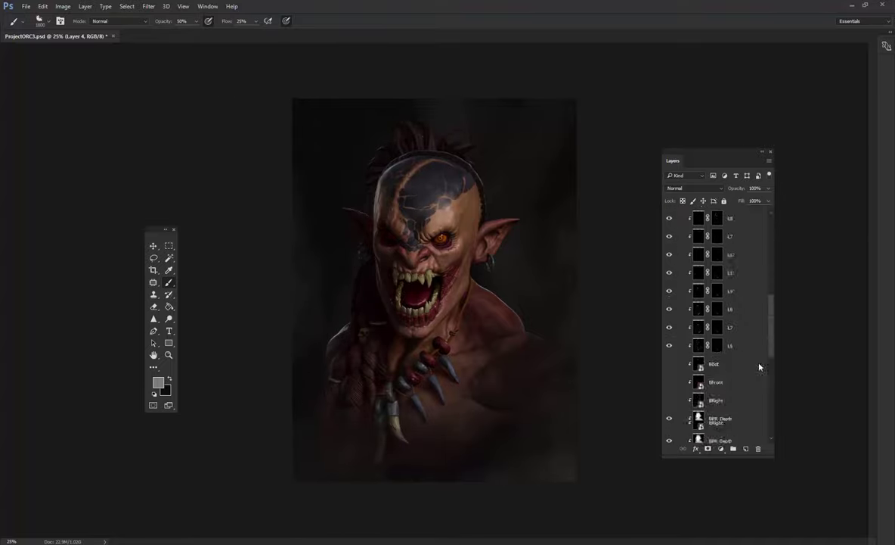
{"action": "scroll", "coordinate": [760, 367], "scroll_direction": "down", "scroll_amount": 5}
{"action": "left_click", "coordinate": [719, 379]}
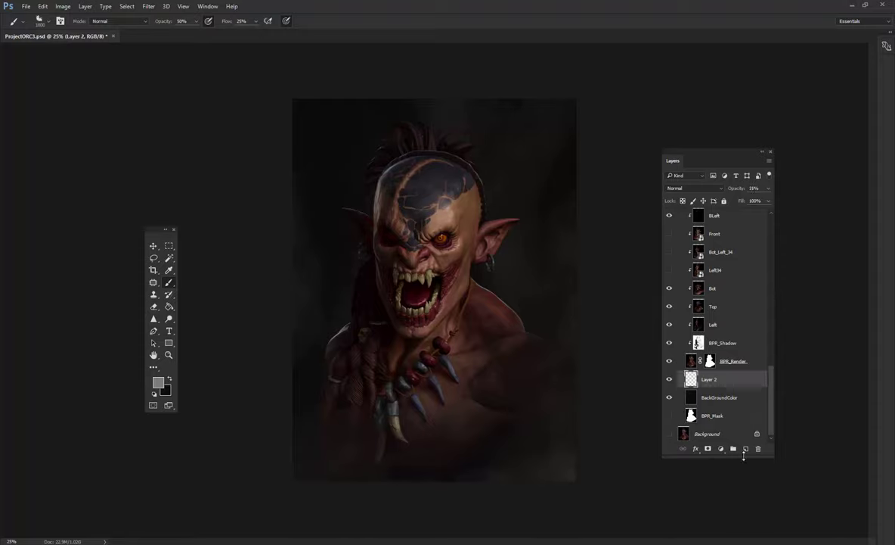
{"action": "left_click", "coordinate": [746, 448]}
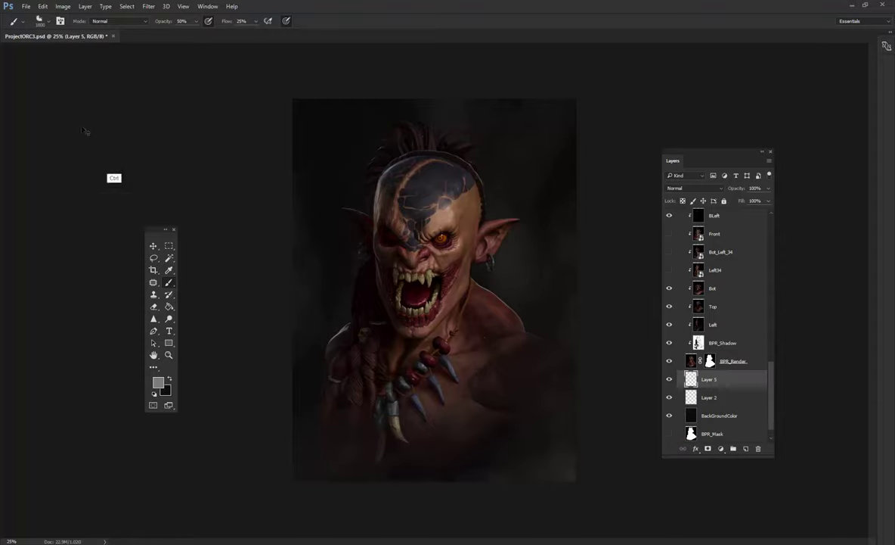
{"action": "left_click", "coordinate": [43, 21]}
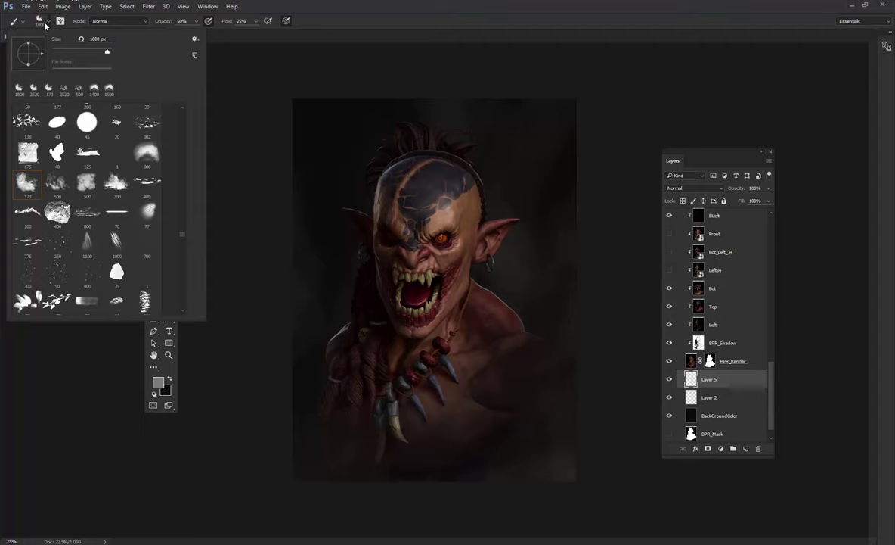
{"action": "double_click", "coordinate": [53, 236]}
{"action": "left_click", "coordinate": [49, 21]}
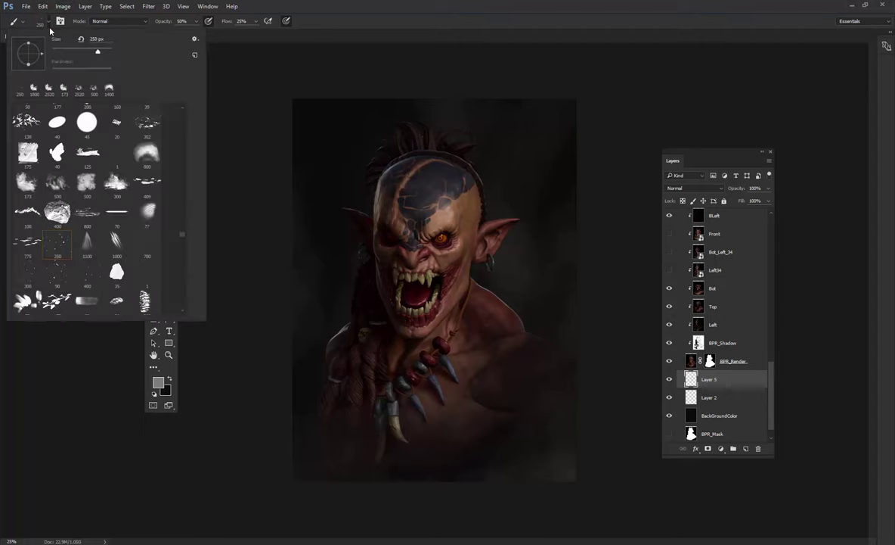
{"action": "key", "text": "Return"}
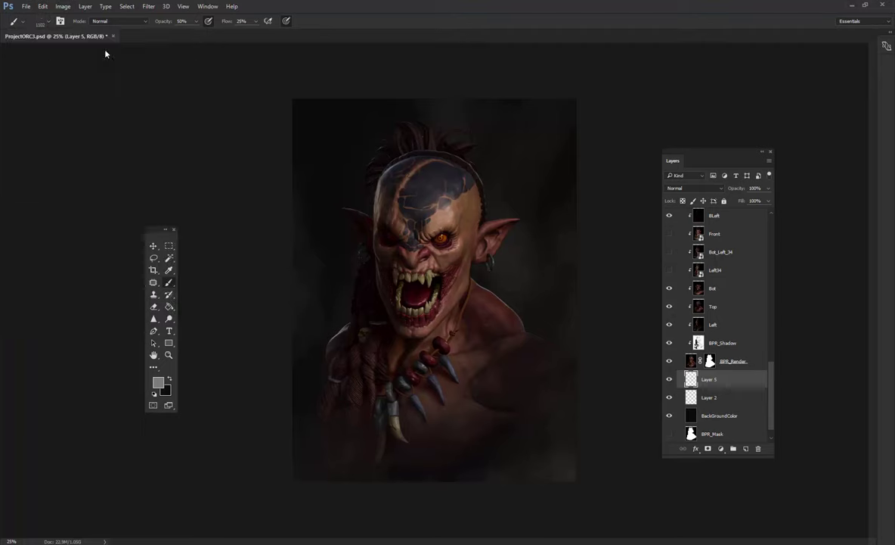
{"action": "key", "text": "ctrl+plus"}
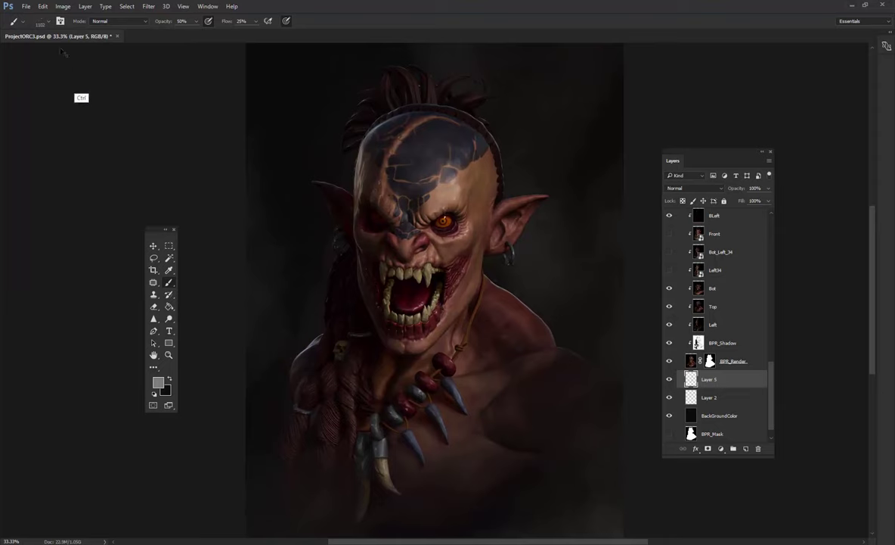
{"action": "left_click", "coordinate": [49, 21]}
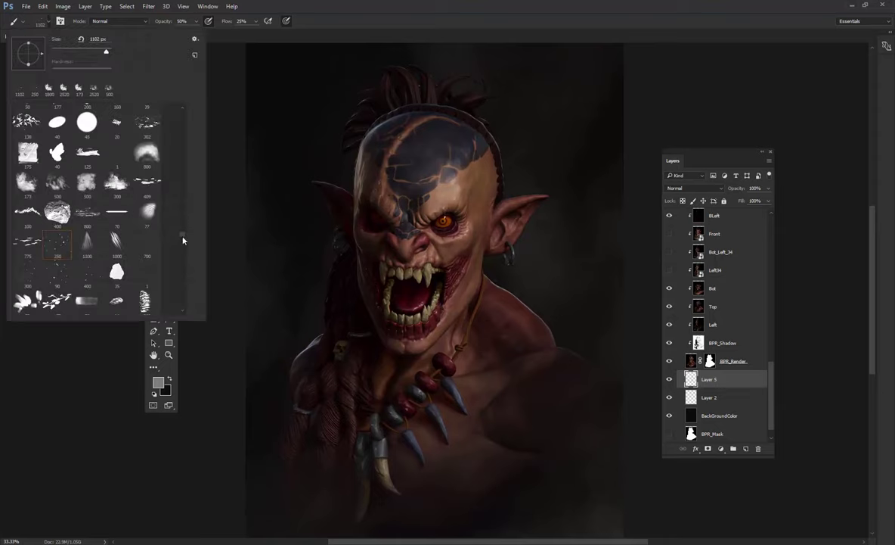
{"action": "scroll", "coordinate": [180, 241], "scroll_direction": "down", "scroll_amount": 2}
{"action": "scroll", "coordinate": [180, 254], "scroll_direction": "down", "scroll_amount": 2}
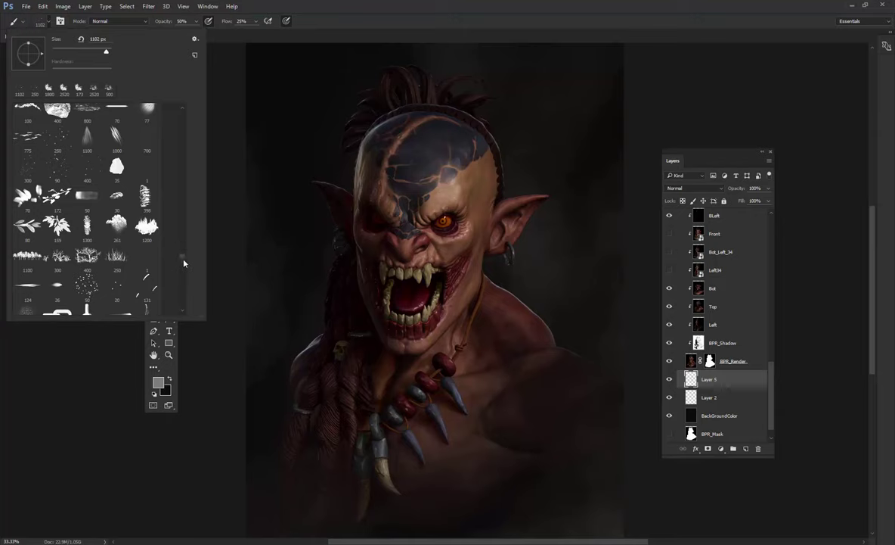
{"action": "mouse_move", "coordinate": [181, 253]}
{"action": "left_mouse_down"}
{"action": "mouse_move", "coordinate": [180, 285]}
{"action": "mouse_move", "coordinate": [185, 249]}
{"action": "left_mouse_up"}
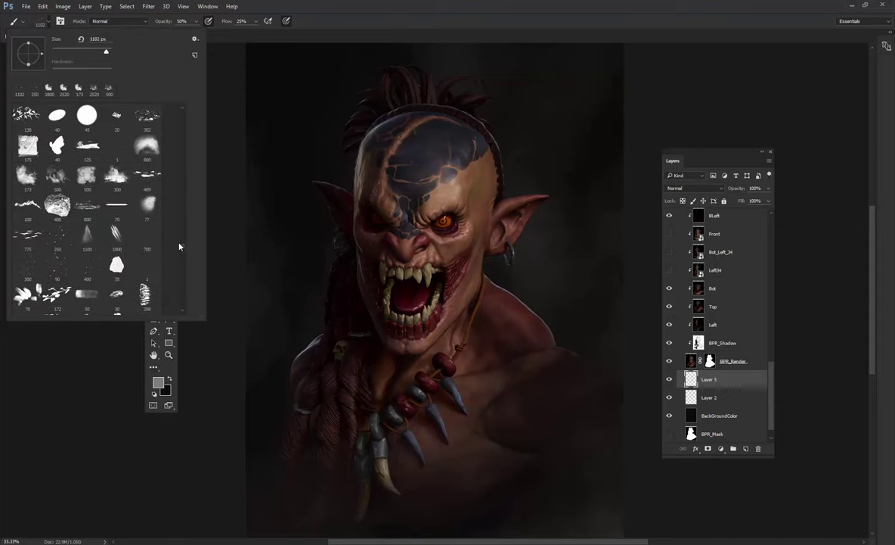
{"action": "left_click", "coordinate": [236, 133]}
{"action": "left_click", "coordinate": [49, 22]}
{"action": "left_click", "coordinate": [448, 184]}
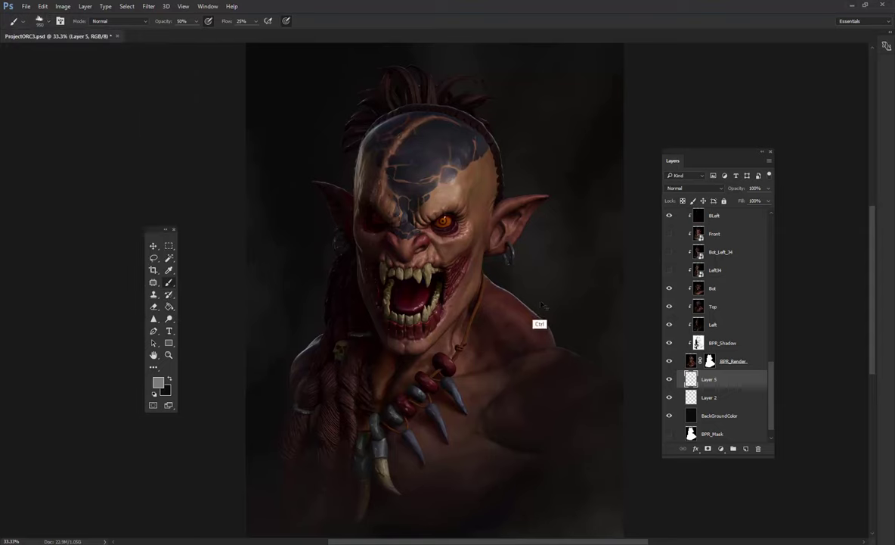
{"action": "left_click", "coordinate": [44, 23]}
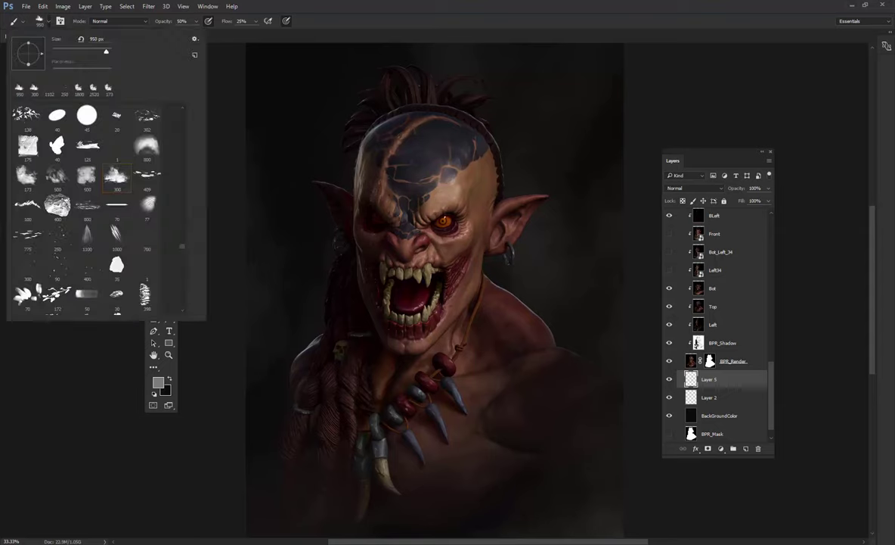
{"action": "key", "text": "Return"}
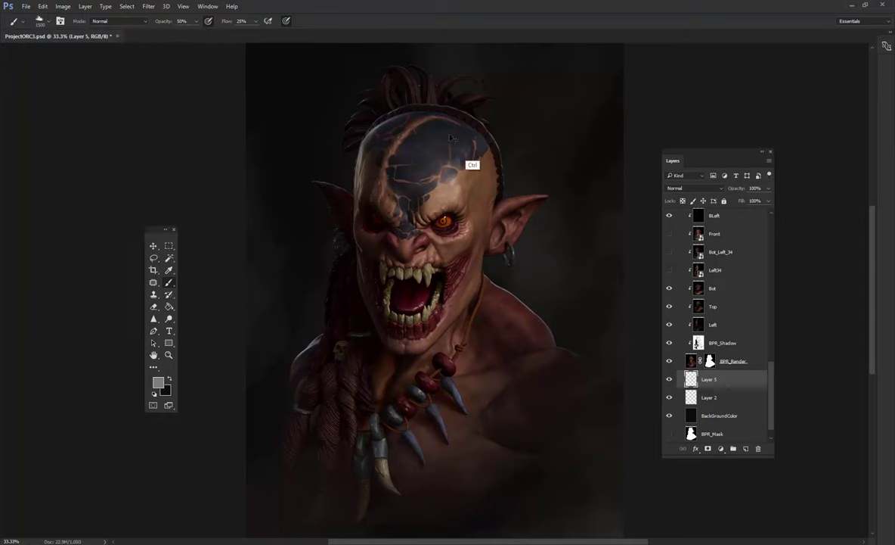
{"action": "left_click_drag", "start_coordinate": [202, 35], "coordinate": [208, 35]}
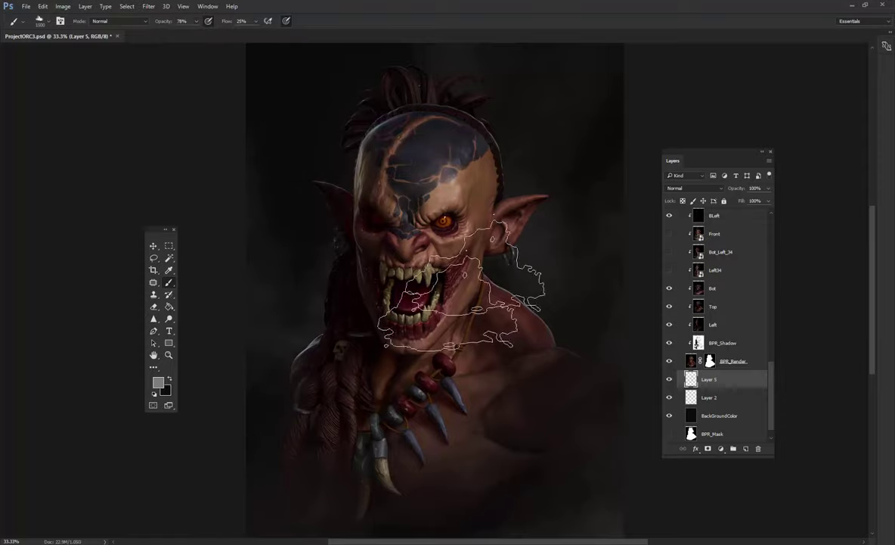
{"action": "left_click", "coordinate": [519, 278]}
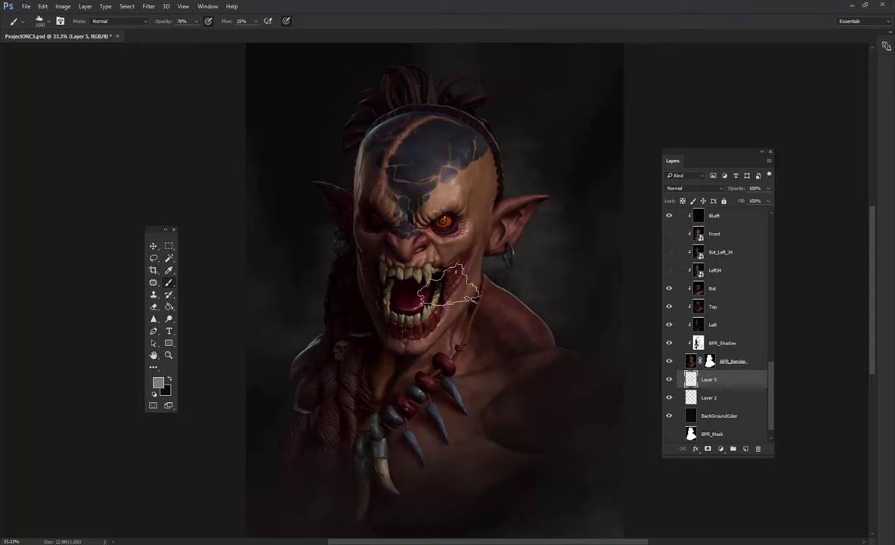
{"action": "key", "text": "ctrl+minus"}
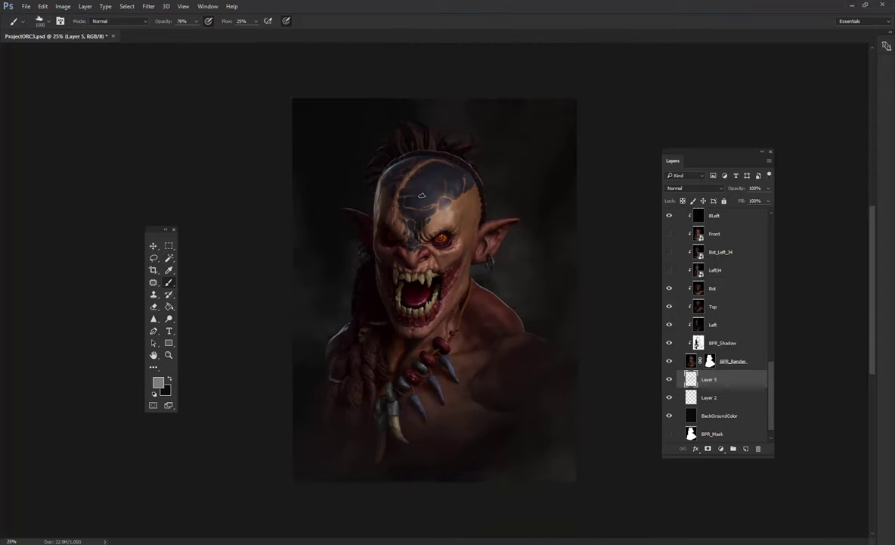
{"action": "key", "text": "ctrl+minus"}
{"action": "key", "text": "ctrl+plus"}
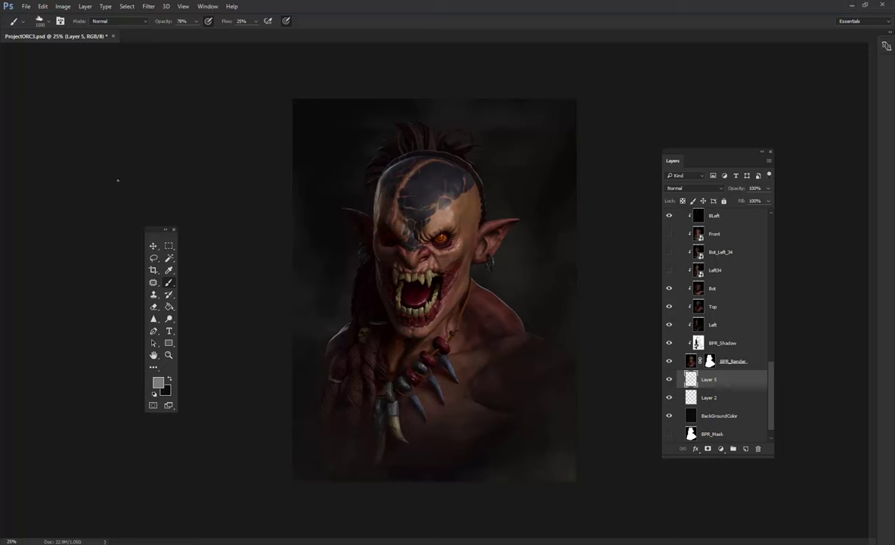
{"action": "key", "text": "ctrl+plus"}
{"action": "key", "text": "ctrl+plus"}
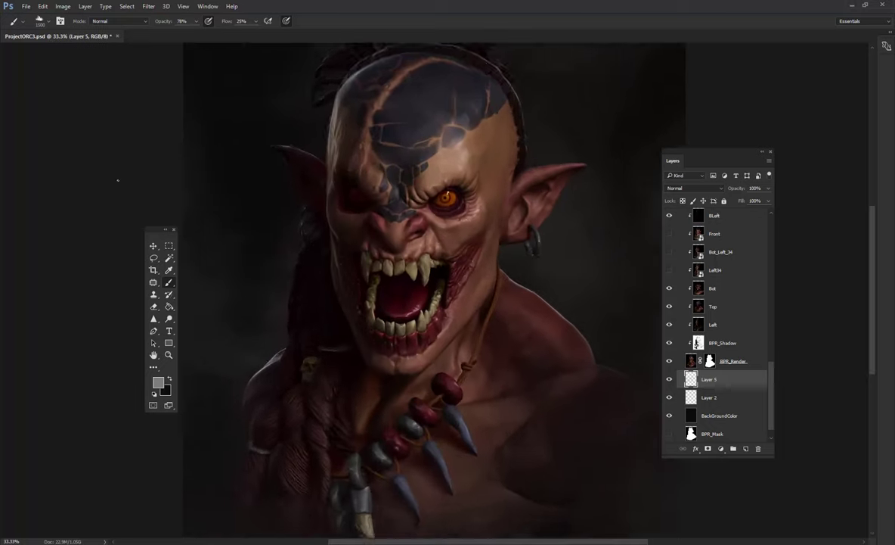
{"action": "key", "text": "ctrl+plus"}
{"action": "key", "text": "ctrl+minus"}
{"action": "key", "text": "ctrl+minus"}
{"action": "key", "text": "ctrl+minus"}
{"action": "key", "text": "ctrl+plus"}
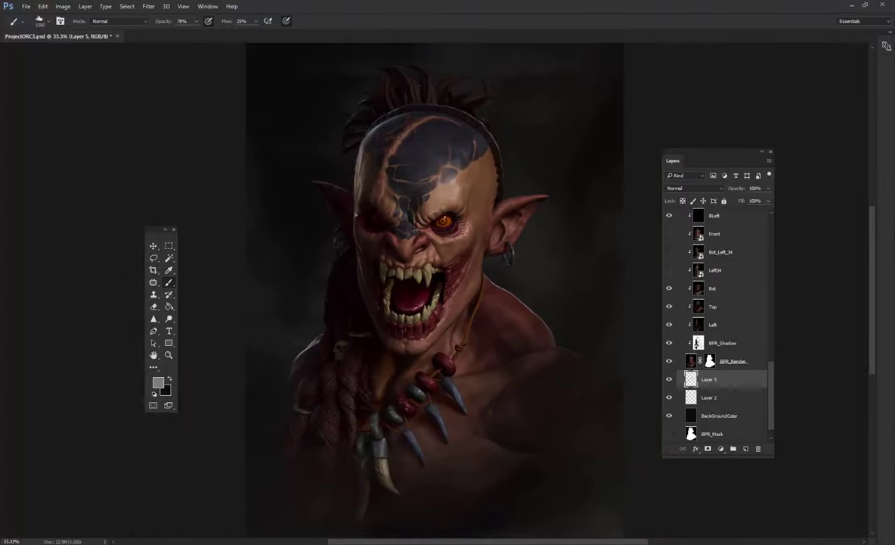
{"action": "key", "text": "m"}
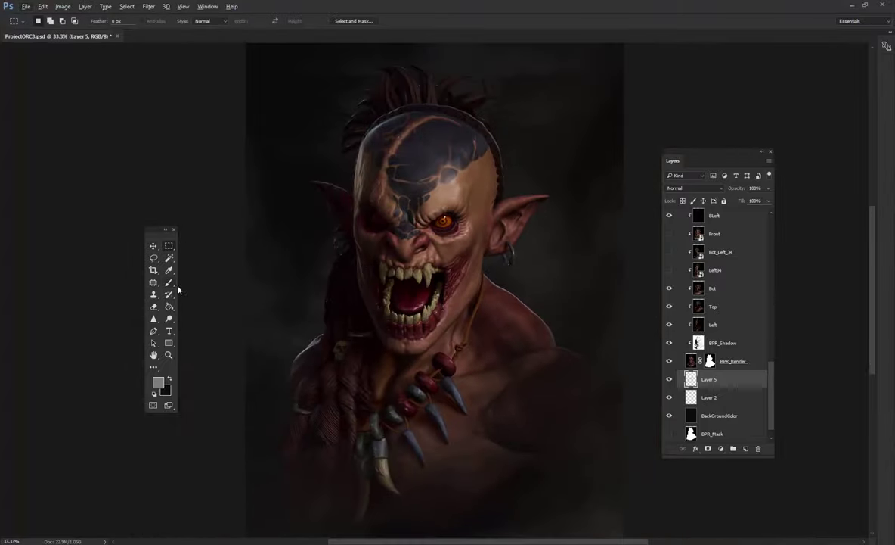
Add a new layer above R2 and set its blending to Overlay.
{"action": "key", "text": "b"}
{"action": "left_click_drag", "start_coordinate": [773, 375], "coordinate": [773, 235]}
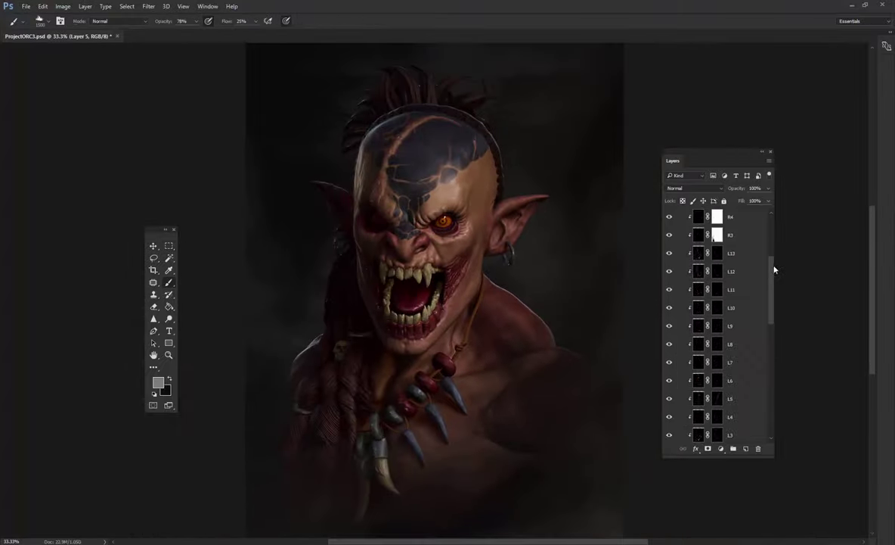
{"action": "left_click", "coordinate": [734, 296]}
{"action": "left_click", "coordinate": [745, 448]}
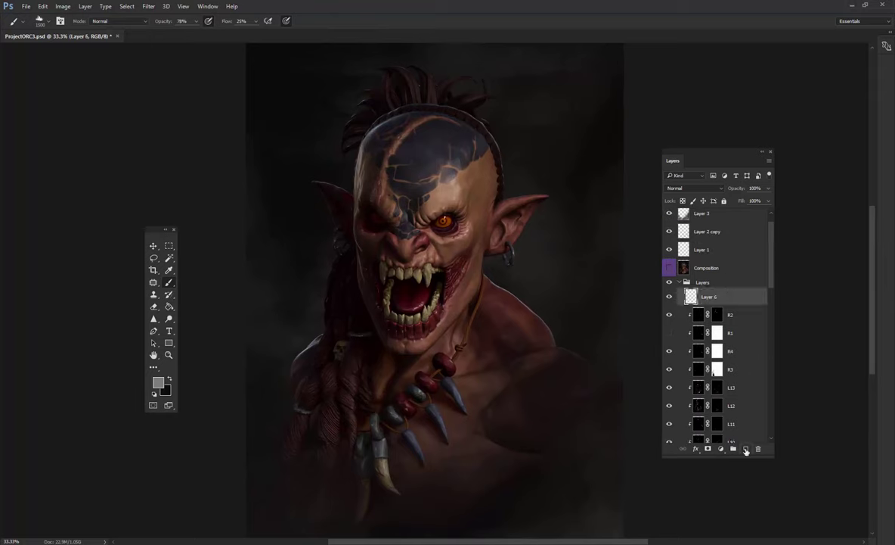
{"action": "left_click", "coordinate": [687, 187]}
{"action": "left_click", "coordinate": [687, 190]}
{"action": "left_click", "coordinate": [682, 190]}
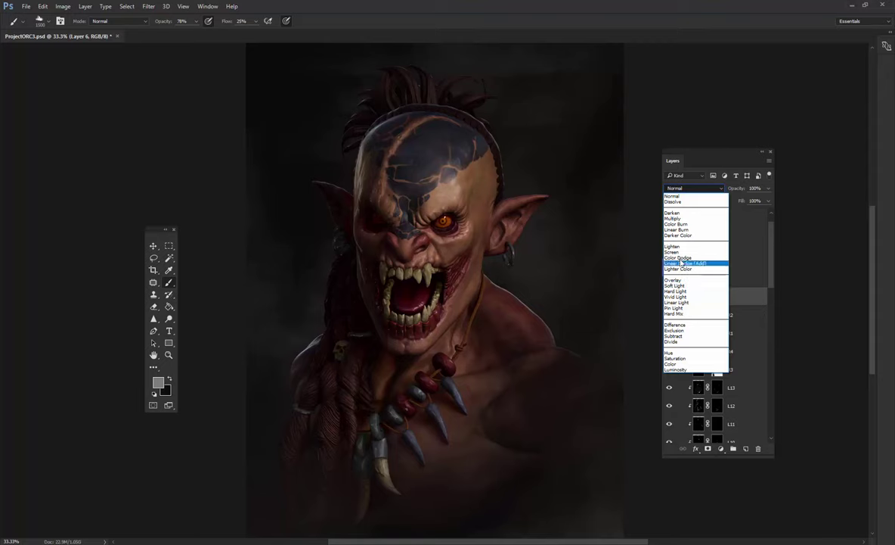
{"action": "left_click", "coordinate": [674, 279]}
{"action": "mouse_move", "coordinate": [705, 297]}
{"action": "left_mouse_down"}
{"action": "mouse_move", "coordinate": [706, 318]}
{"action": "mouse_move", "coordinate": [717, 290]}
{"action": "left_mouse_up"}
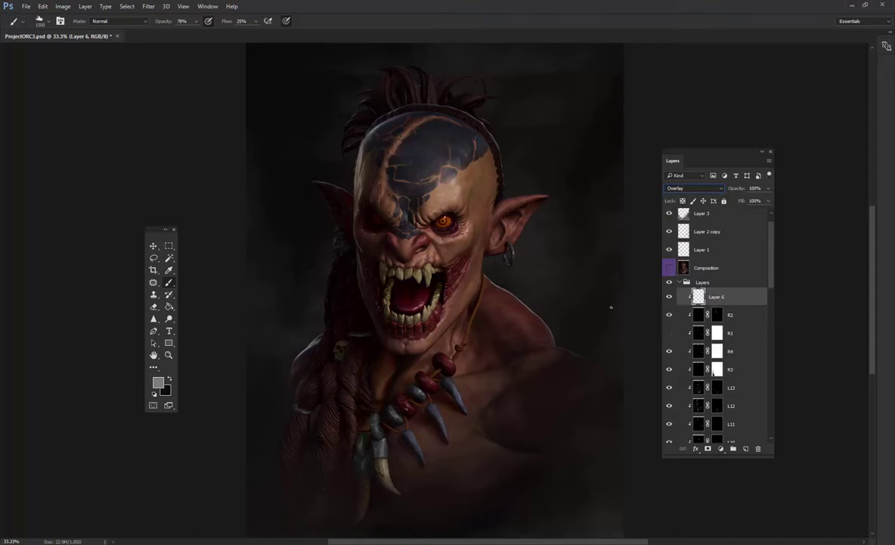
{"action": "key", "text": "ctrl+plus"}
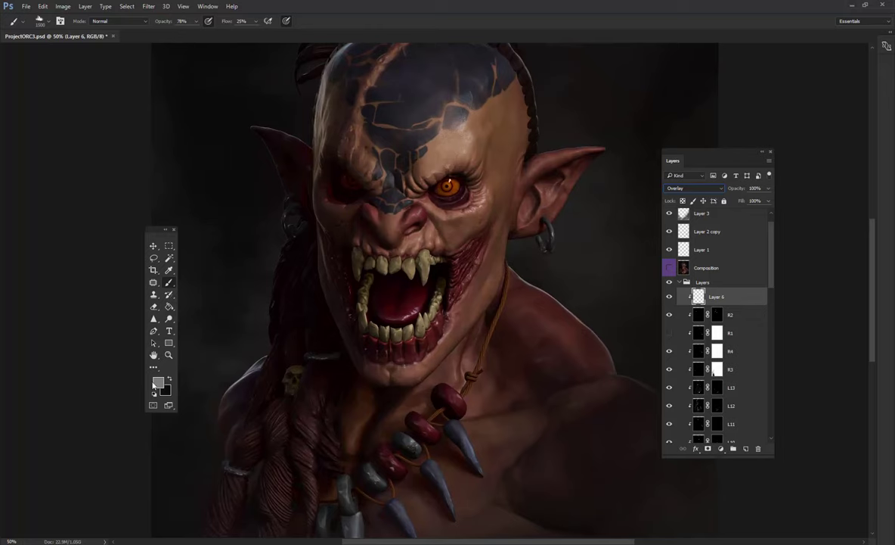
Choose red as the painting colour and switch the layer's blending to Screen.
{"action": "left_click", "coordinate": [157, 382]}
{"action": "left_click", "coordinate": [852, 150]}
{"action": "left_click", "coordinate": [45, 20]}
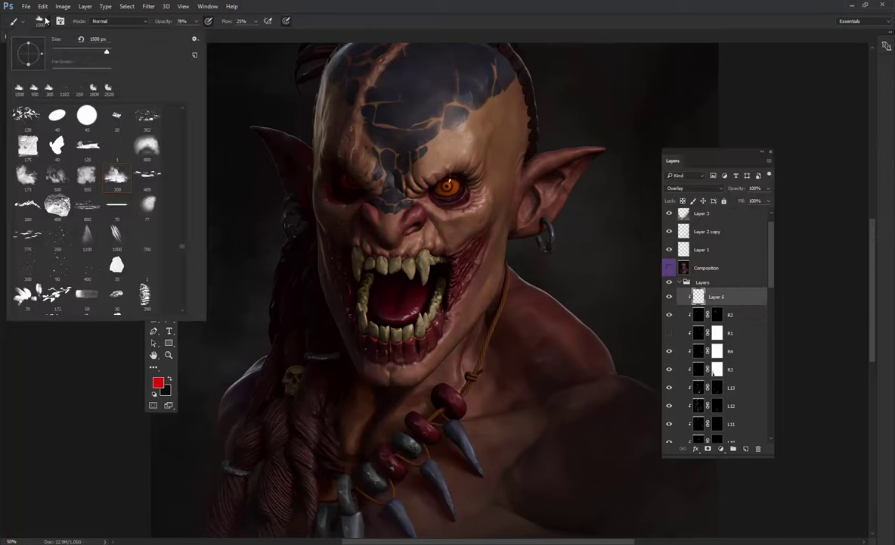
{"action": "key", "text": "Escape"}
{"action": "left_click_drag", "start_coordinate": [438, 150], "coordinate": [391, 247]}
{"action": "left_click", "coordinate": [694, 188]}
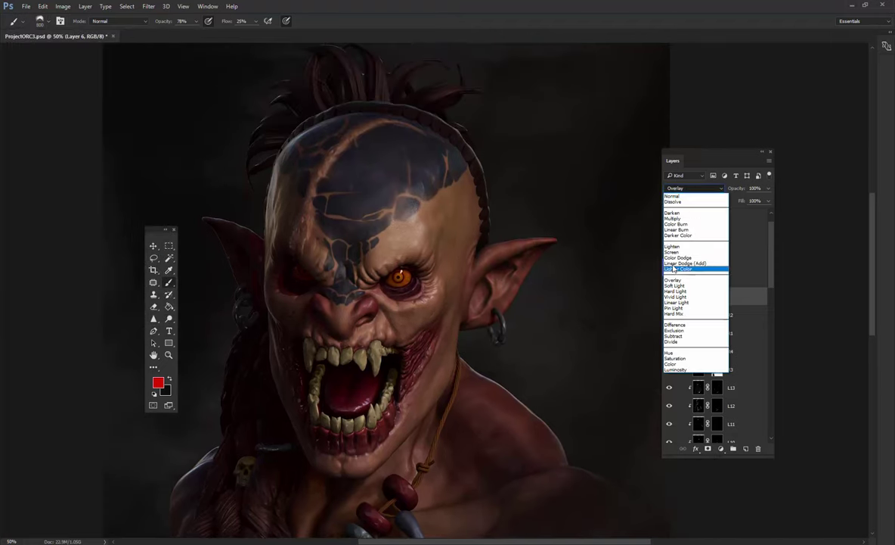
{"action": "left_click", "coordinate": [673, 252]}
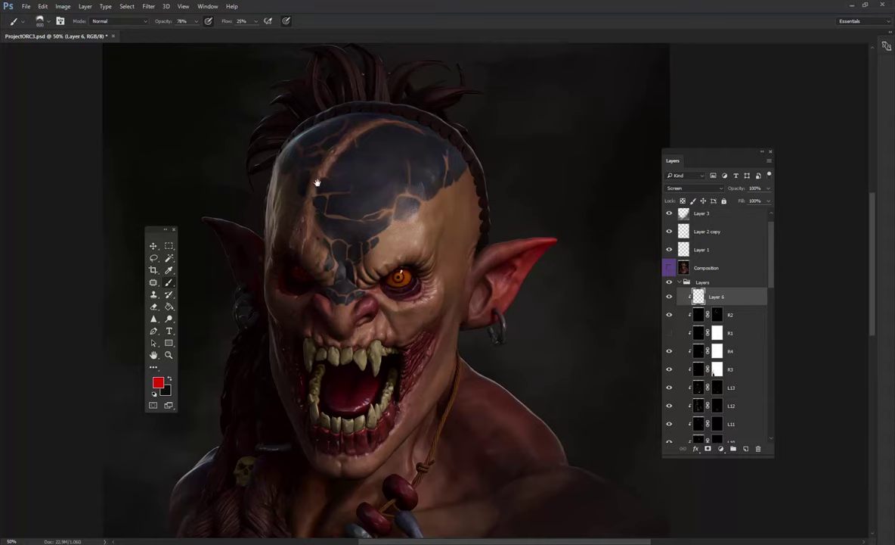
{"action": "left_click_drag", "start_coordinate": [317, 183], "coordinate": [362, 174]}
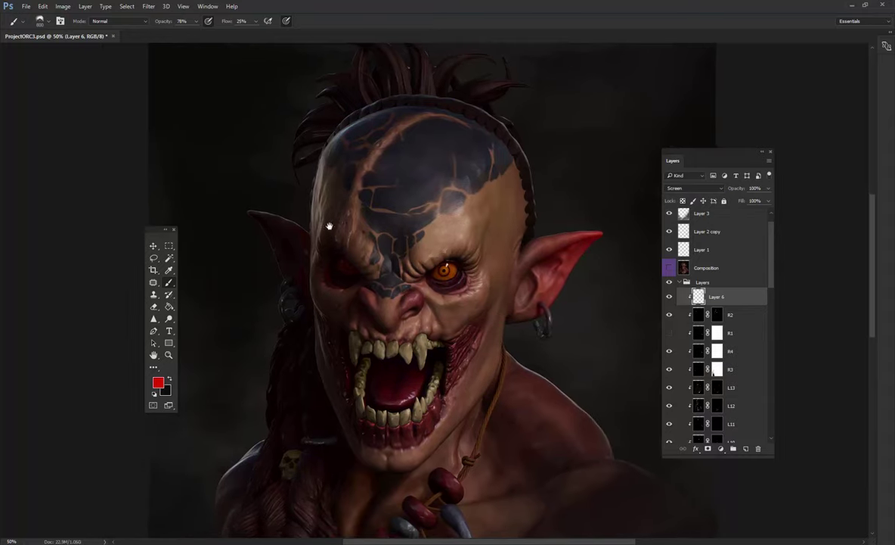
Paint a red glow onto the orc's left ear with a large soft brush.
{"action": "left_click", "coordinate": [49, 27]}
{"action": "type", "text": "150"}
{"action": "key", "text": "Return"}
{"action": "left_click", "coordinate": [42, 24]}
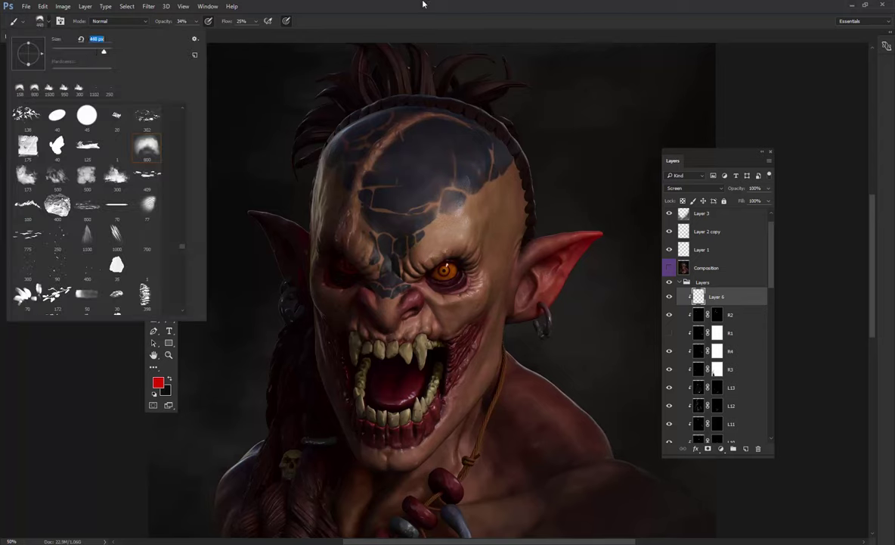
{"action": "key", "text": "Return"}
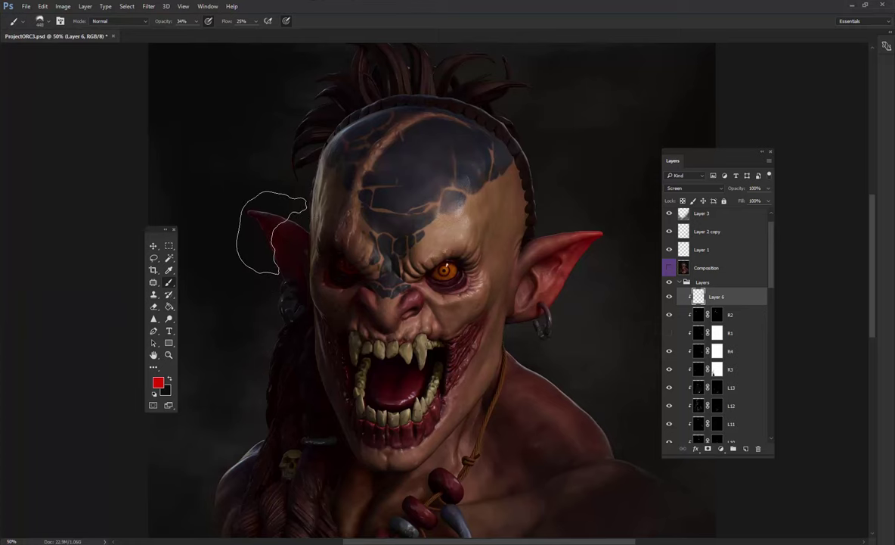
{"action": "mouse_move", "coordinate": [260, 326]}
{"action": "left_mouse_down"}
{"action": "mouse_move", "coordinate": [258, 275]}
{"action": "mouse_move", "coordinate": [240, 339]}
{"action": "left_mouse_up"}
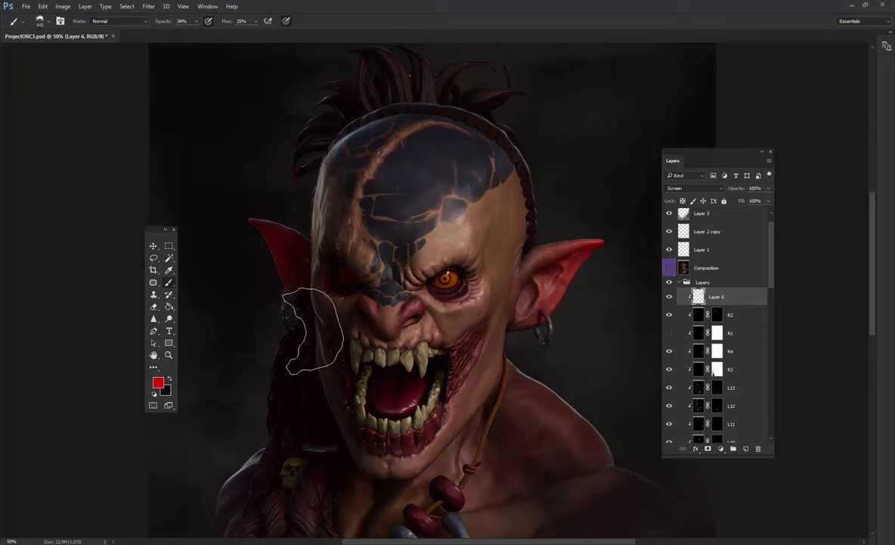
{"action": "key", "text": "ctrl"}
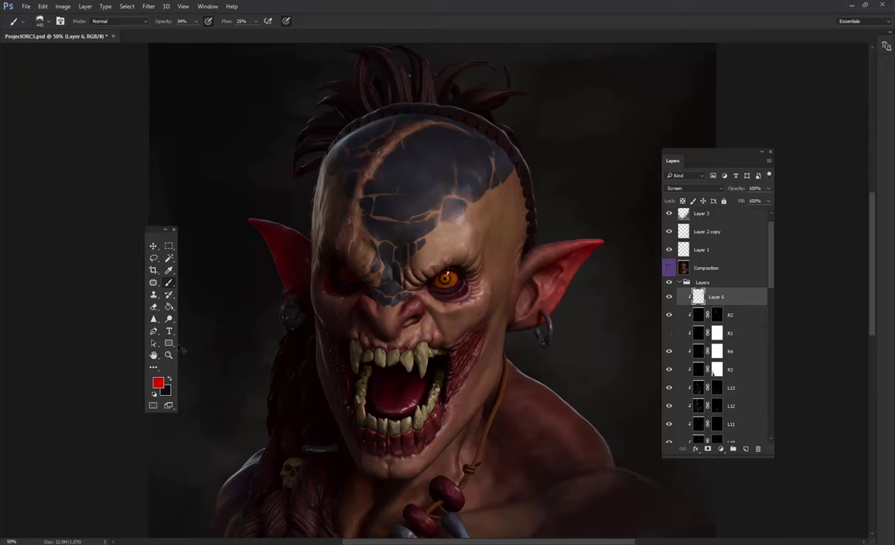
Erase the excess glow and set the layer's opacity to 76%.
{"action": "left_click", "coordinate": [154, 308]}
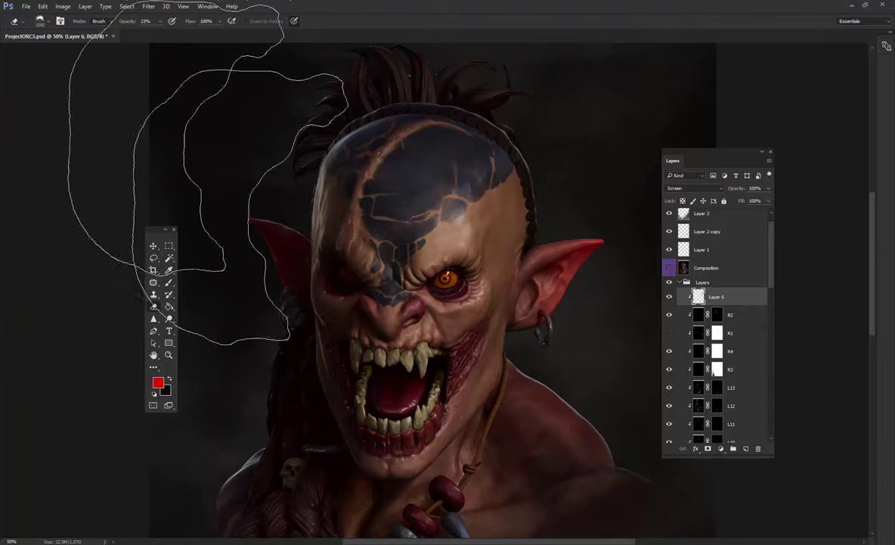
{"action": "left_click", "coordinate": [43, 20]}
{"action": "key", "text": "Return"}
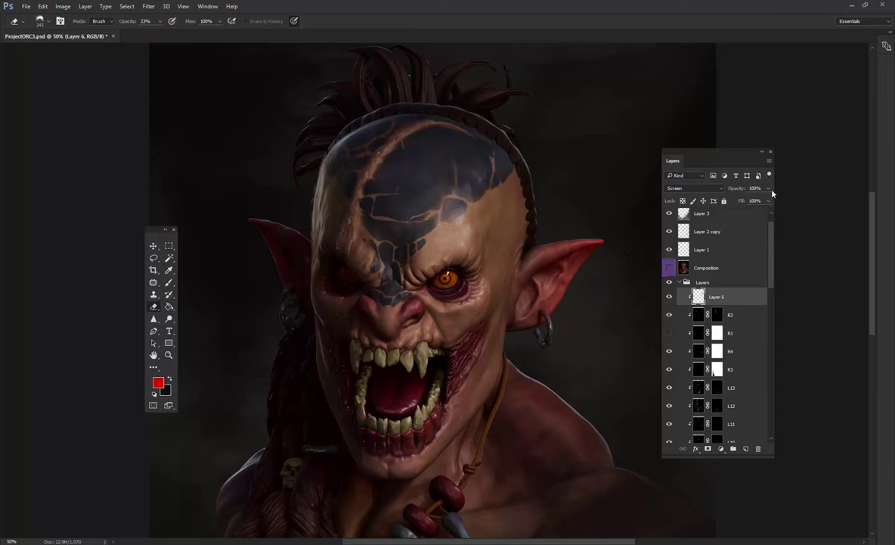
{"action": "left_click_drag", "start_coordinate": [766, 197], "coordinate": [740, 200]}
{"action": "left_click_drag", "start_coordinate": [747, 198], "coordinate": [751, 200]}
{"action": "key", "text": "ctrl+minus"}
{"action": "key", "text": "ctrl+minus"}
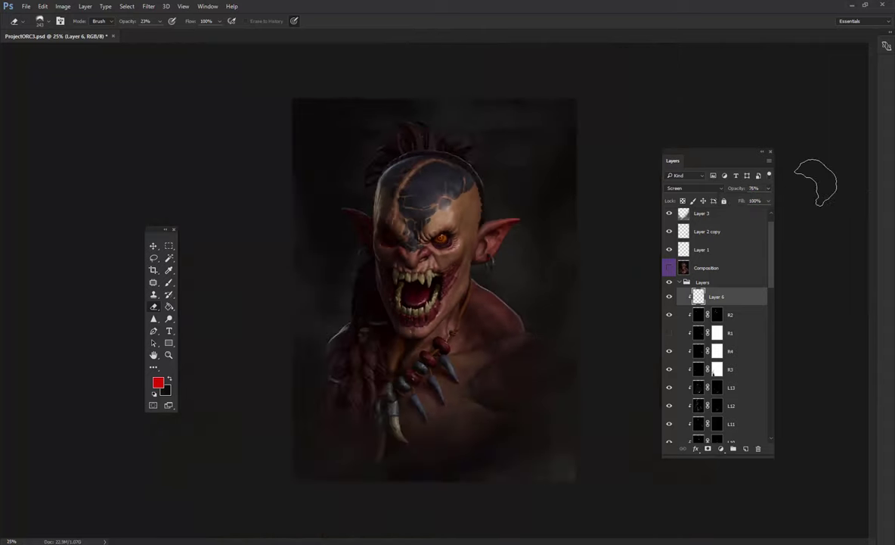
{"action": "key", "text": "ctrl+plus"}
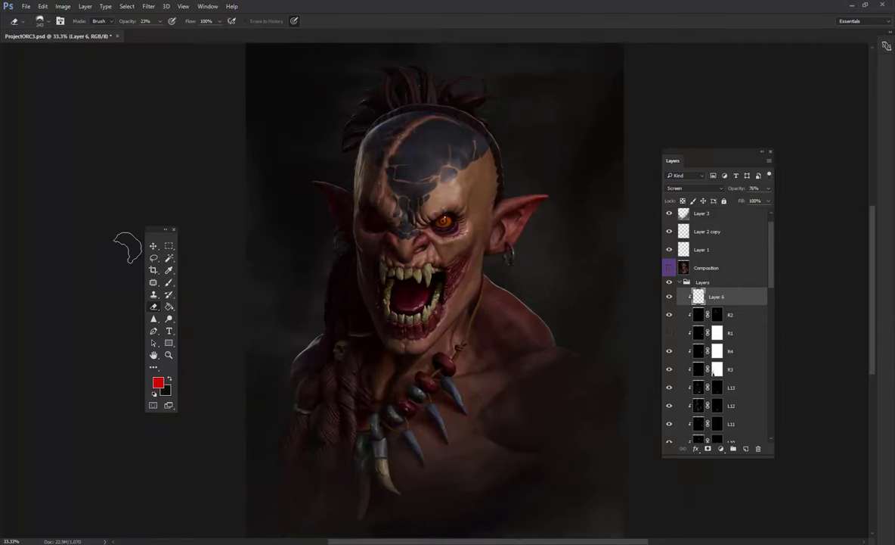
Zoom in on the orc's head with the Move and rectangular selection tools ready.
{"action": "key", "text": "v"}
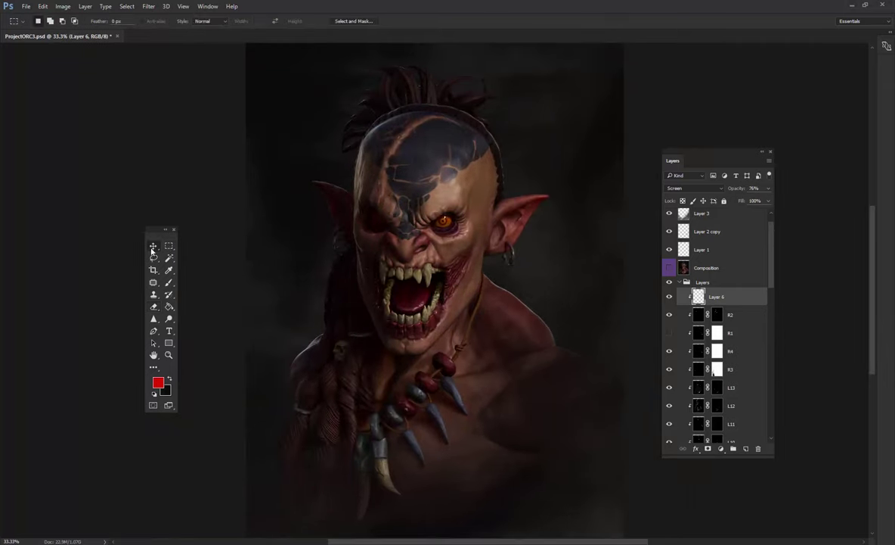
{"action": "key", "text": "ctrl+plus"}
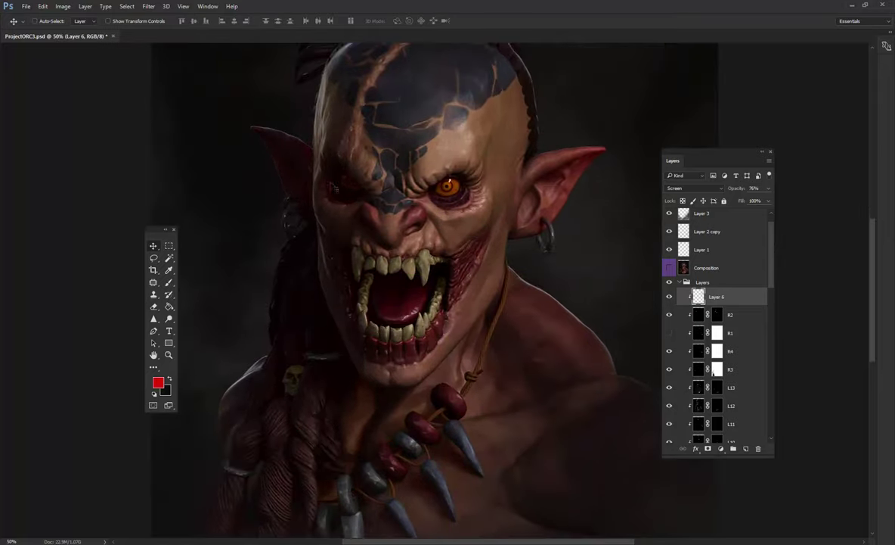
{"action": "left_click_drag", "start_coordinate": [381, 171], "coordinate": [350, 322]}
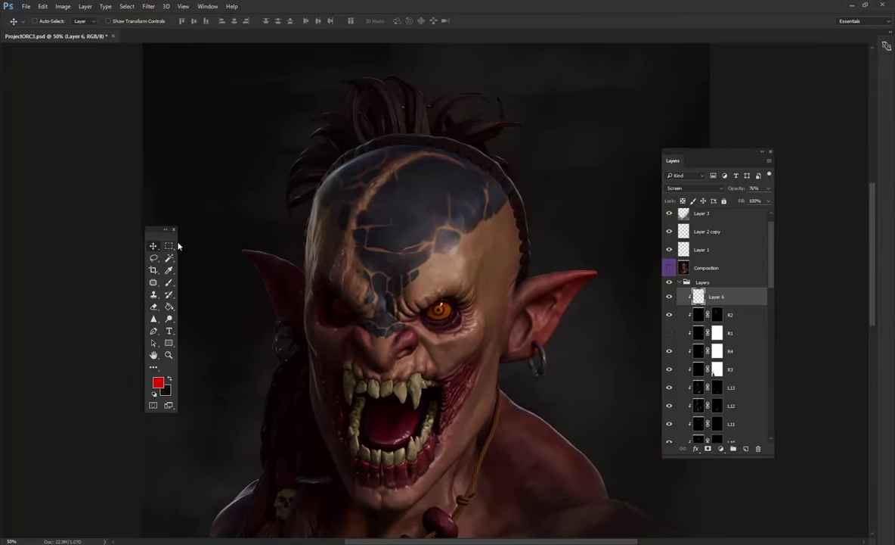
{"action": "left_click", "coordinate": [168, 245]}
{"action": "left_click_drag", "start_coordinate": [400, 260], "coordinate": [413, 236]}
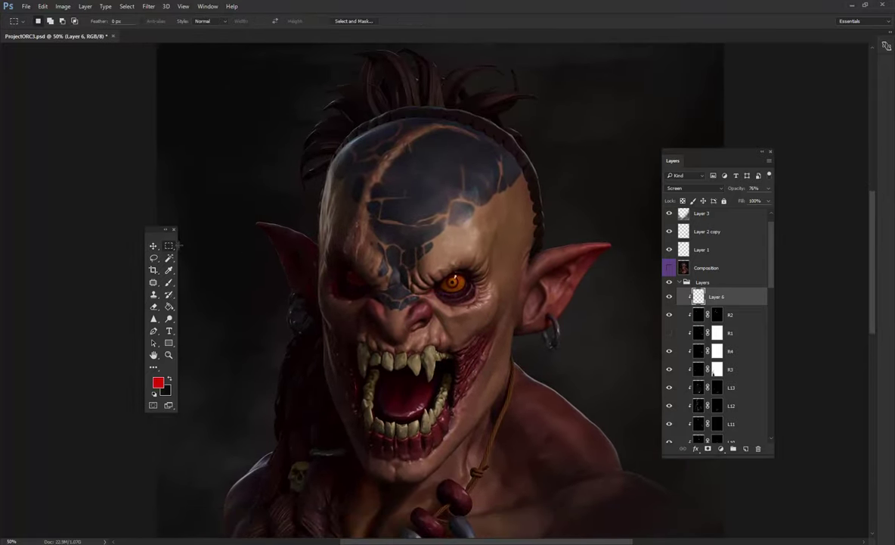
Add Layer 7 with a 25 px hard round brush at 100% opacity and flow.
{"action": "left_click", "coordinate": [169, 281]}
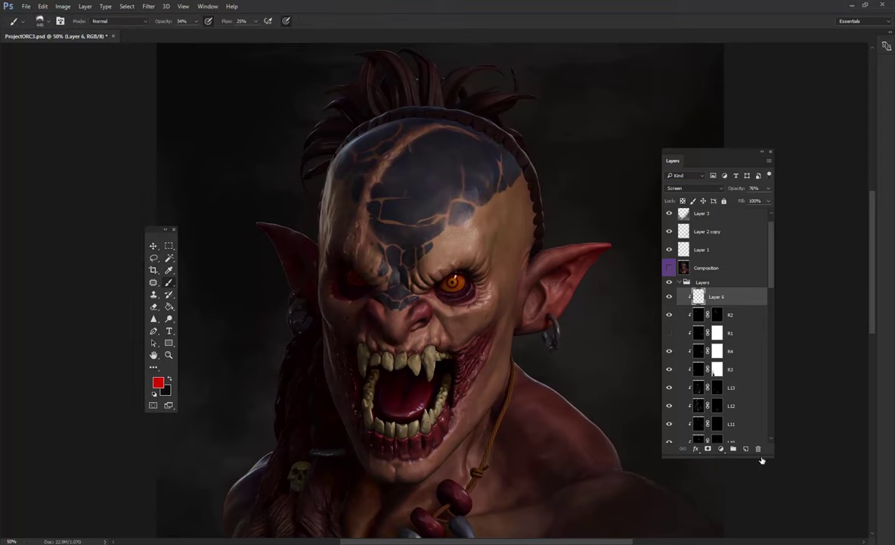
{"action": "left_click", "coordinate": [745, 448]}
{"action": "left_click", "coordinate": [47, 23]}
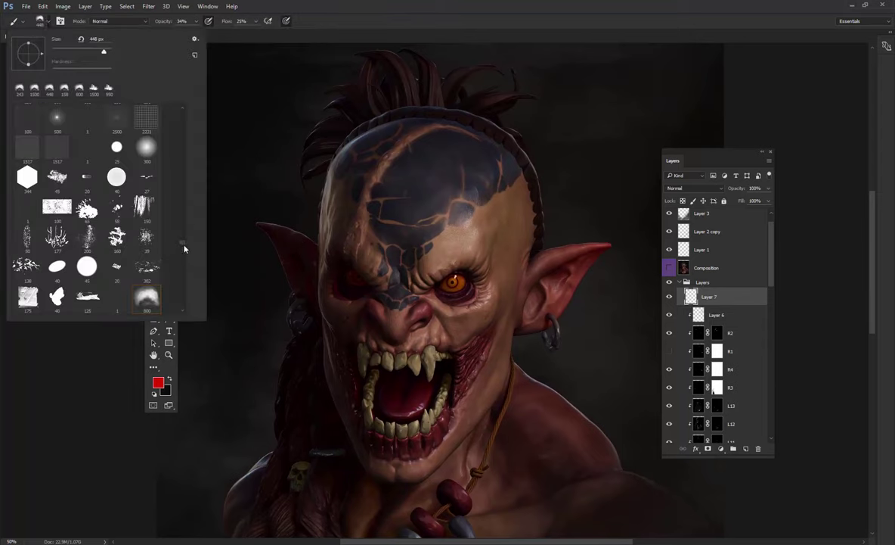
{"action": "left_click_drag", "start_coordinate": [184, 244], "coordinate": [183, 95]}
{"action": "left_click", "coordinate": [56, 117]}
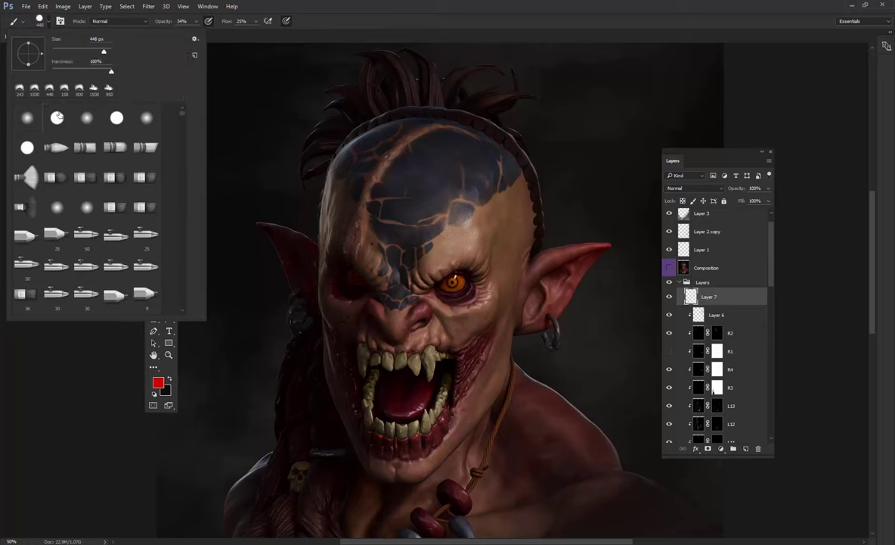
{"action": "left_click_drag", "start_coordinate": [103, 52], "coordinate": [61, 52]}
{"action": "left_click", "coordinate": [194, 26]}
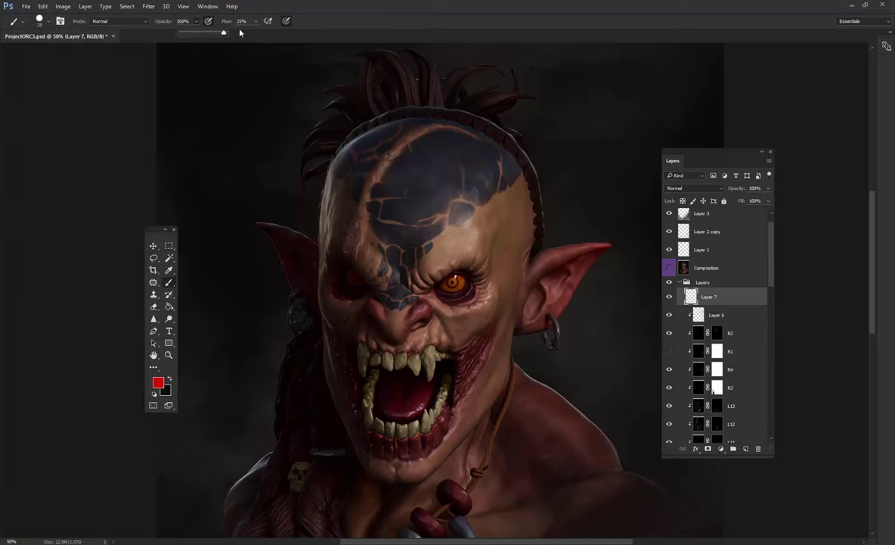
{"action": "key", "text": "0"}
{"action": "left_click_drag", "start_coordinate": [256, 21], "coordinate": [442, 161]}
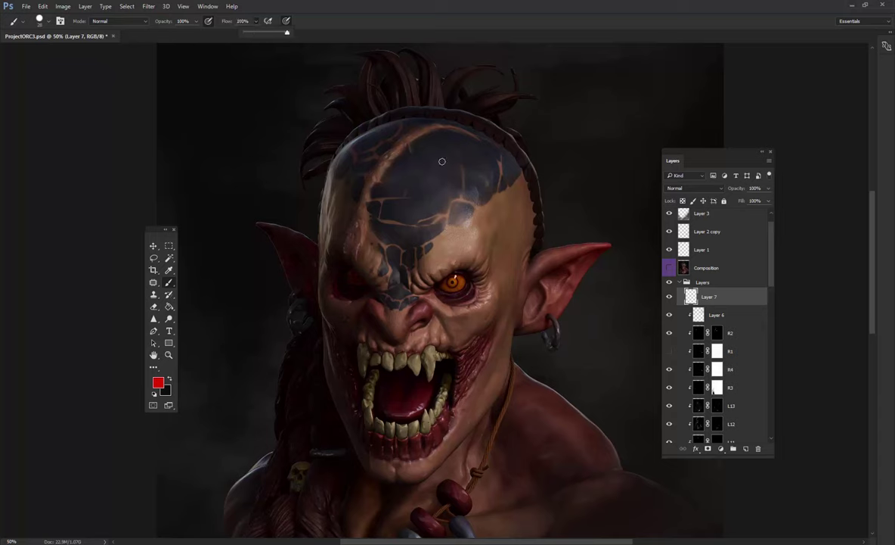
{"action": "scroll", "coordinate": [712, 283], "scroll_direction": "down", "scroll_amount": 5}
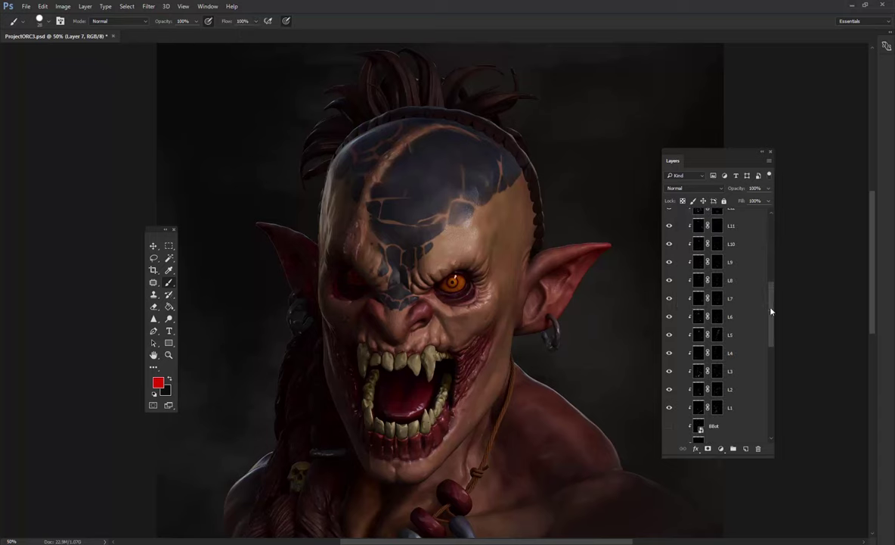
{"action": "left_click_drag", "start_coordinate": [771, 243], "coordinate": [769, 230]}
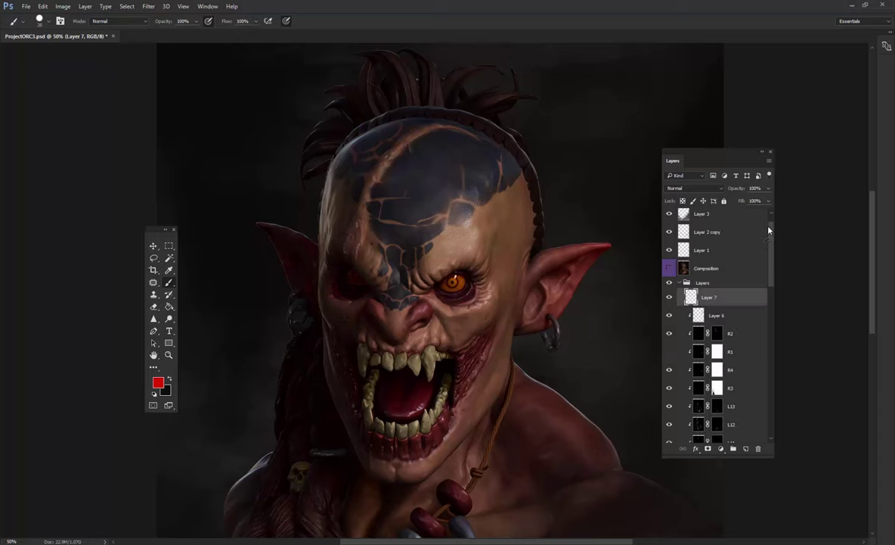
Paint red strokes along the skull's left side, the hair top and the left ear.
{"action": "left_click_drag", "start_coordinate": [321, 200], "coordinate": [305, 293]}
{"action": "left_click_drag", "start_coordinate": [355, 55], "coordinate": [366, 53]}
{"action": "mouse_move", "coordinate": [337, 164]}
{"action": "left_mouse_down"}
{"action": "mouse_move", "coordinate": [295, 230]}
{"action": "mouse_move", "coordinate": [314, 246]}
{"action": "left_mouse_up"}
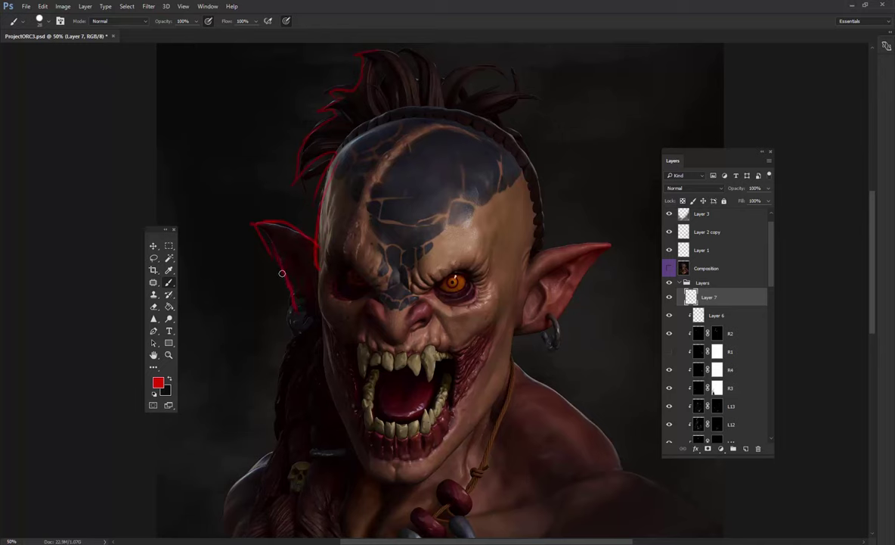
{"action": "left_click_drag", "start_coordinate": [256, 224], "coordinate": [268, 257]}
{"action": "key", "text": "ctrl+minus"}
{"action": "key", "text": "ctrl+minus"}
{"action": "key", "text": "ctrl+minus"}
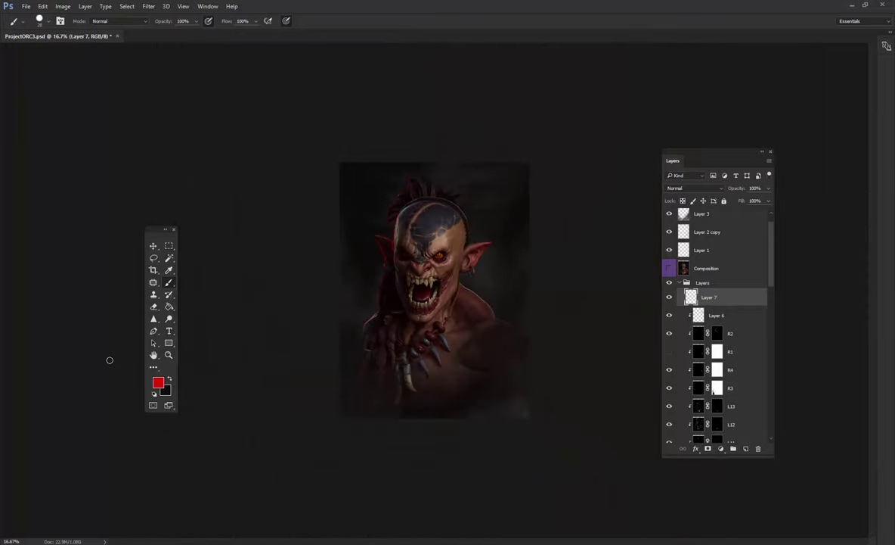
Raise Hue/Saturation lightness so Layer 7's red strokes turn white.
{"action": "left_click", "coordinate": [63, 6]}
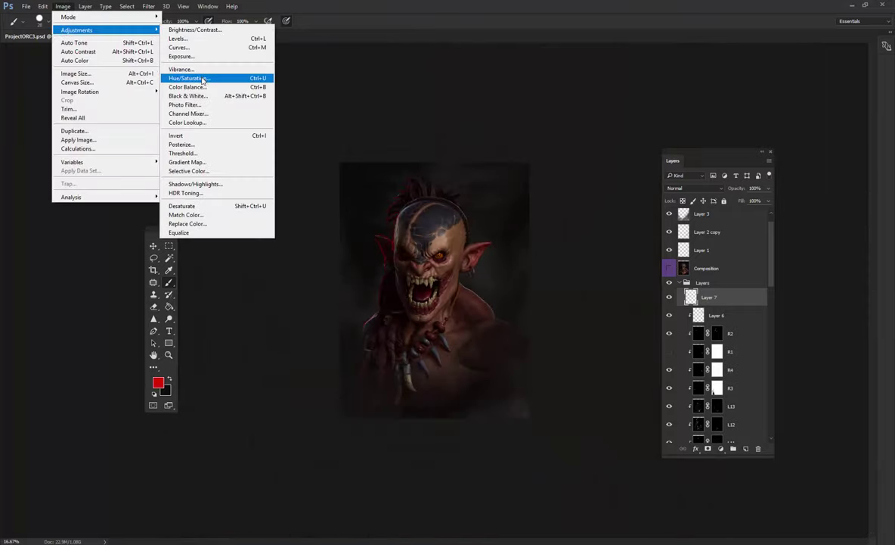
{"action": "left_click", "coordinate": [185, 74]}
{"action": "left_click_drag", "start_coordinate": [732, 124], "coordinate": [774, 123]}
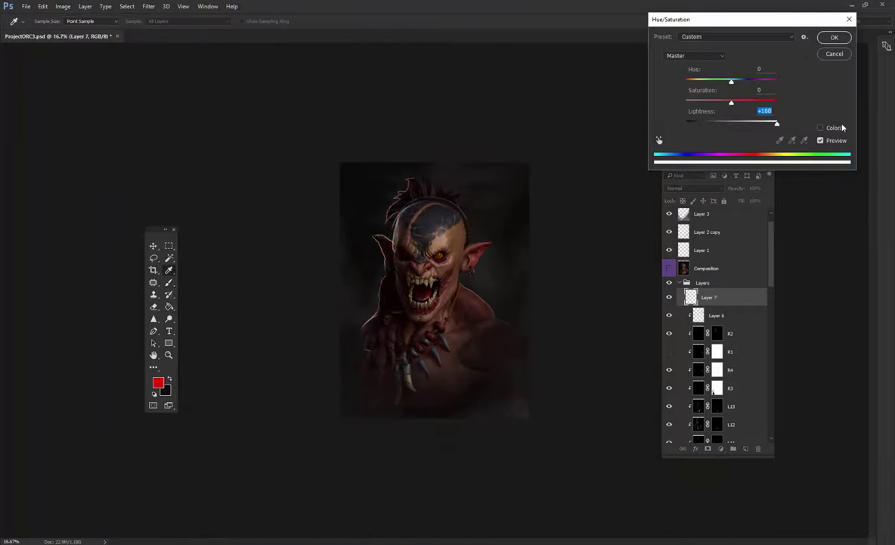
{"action": "left_click", "coordinate": [828, 37]}
{"action": "key", "text": "ctrl+minus"}
{"action": "key", "text": "ctrl+minus"}
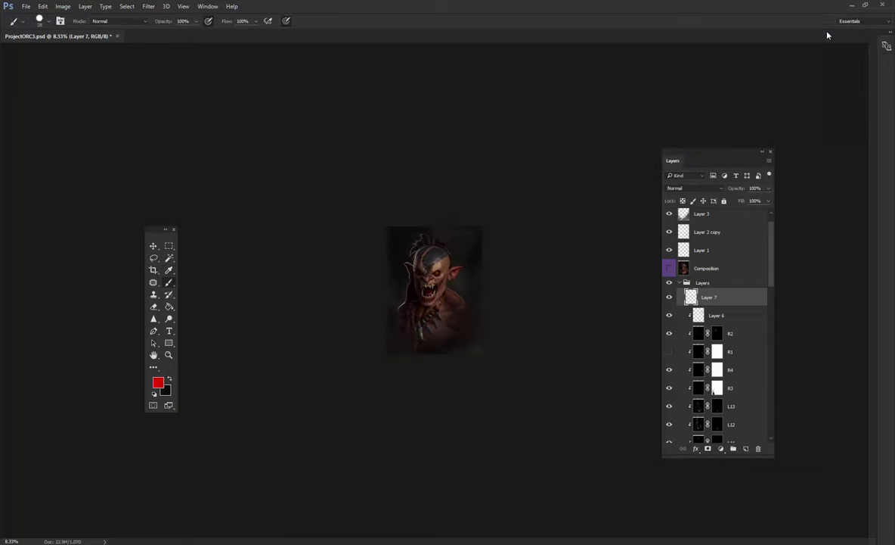
Duplicate Layer 7, merge the copy back in, and set opacity to 82%.
{"action": "key", "text": "ctrl+j"}
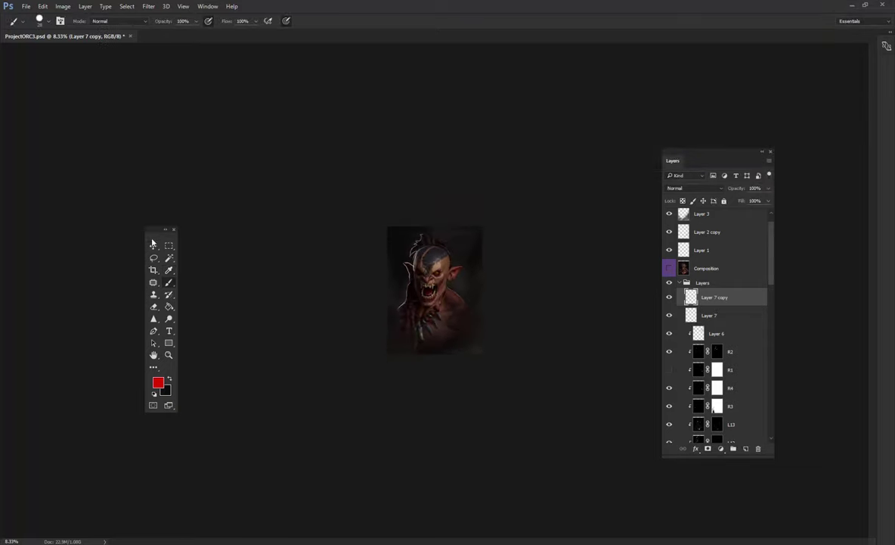
{"action": "left_click", "coordinate": [153, 245]}
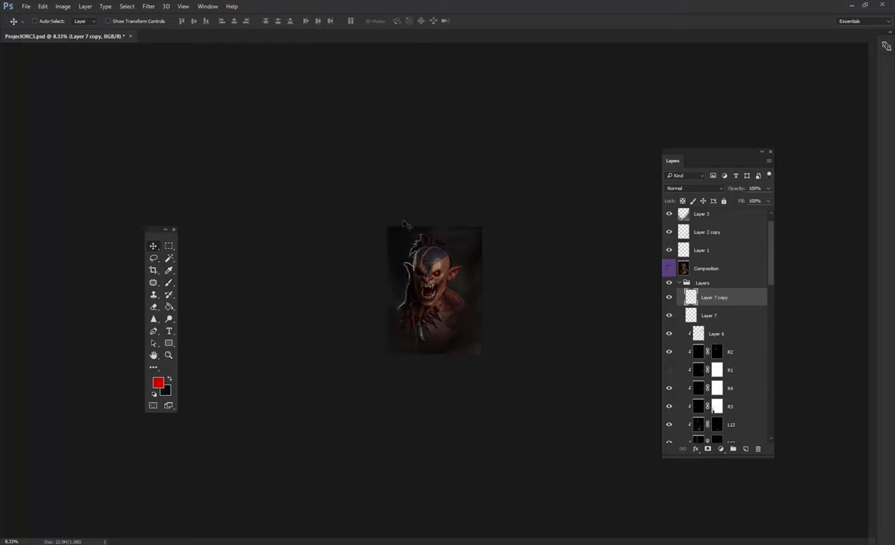
{"action": "key", "text": "ctrl+e"}
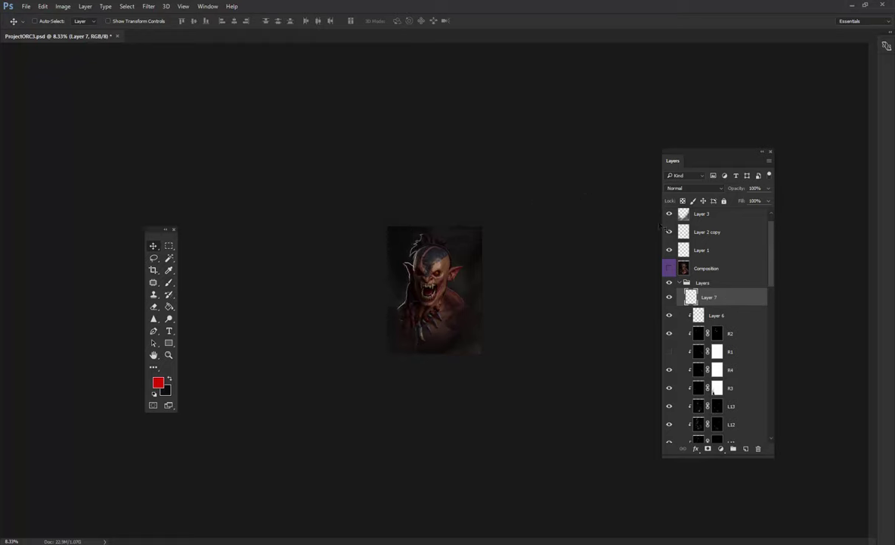
{"action": "left_click", "coordinate": [668, 297]}
{"action": "left_click", "coordinate": [670, 297]}
{"action": "left_click", "coordinate": [769, 188]}
{"action": "left_click_drag", "start_coordinate": [753, 201], "coordinate": [759, 199]}
Soften the rim line with an 1815 px eraser at 88% opacity.
{"action": "left_click", "coordinate": [169, 282]}
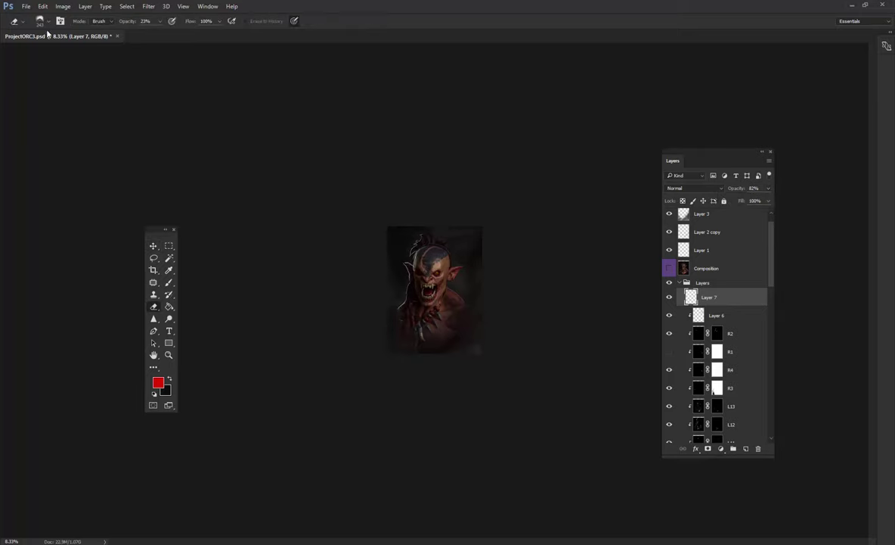
{"action": "left_click", "coordinate": [44, 21]}
{"action": "type", "text": "1815"}
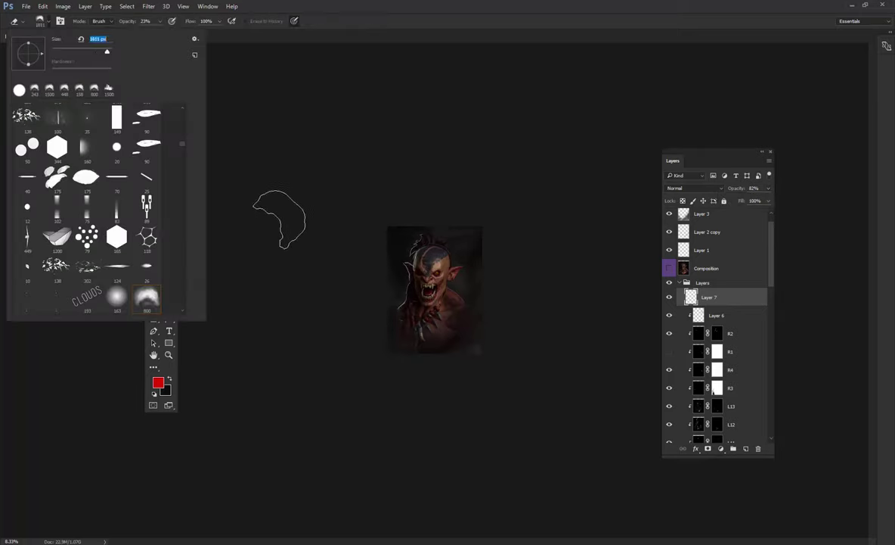
{"action": "key", "text": "Return"}
{"action": "key", "text": "ctrl+plus"}
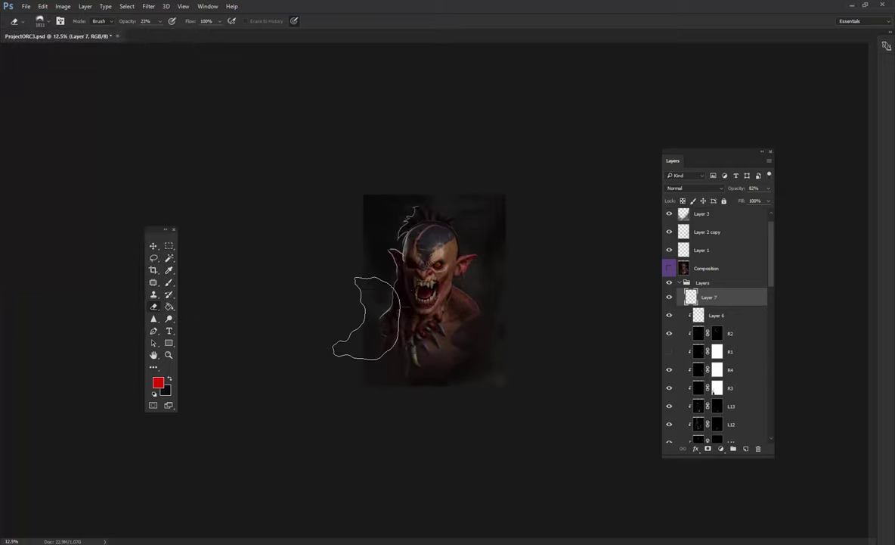
{"action": "left_click", "coordinate": [158, 21]}
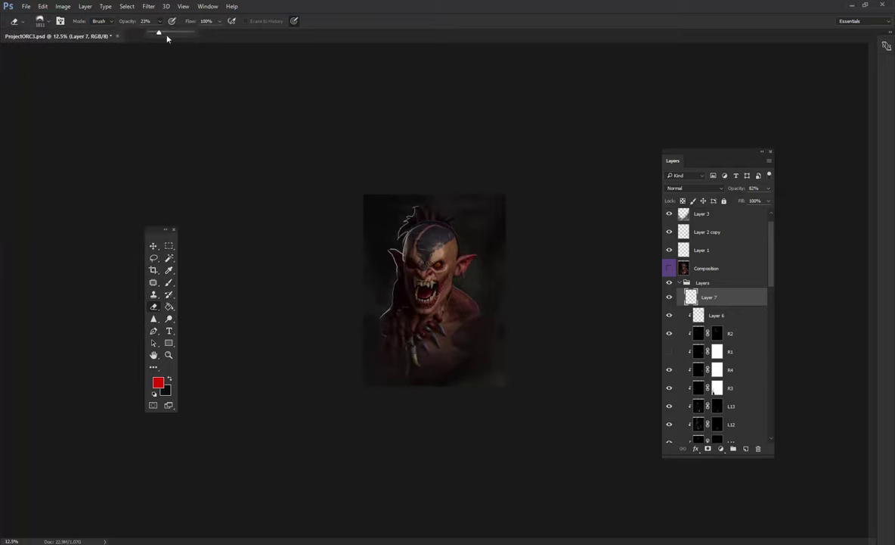
{"action": "key", "text": "8"}
{"action": "key", "text": "8"}
{"action": "left_click", "coordinate": [668, 297]}
{"action": "key", "text": "ctrl+plus"}
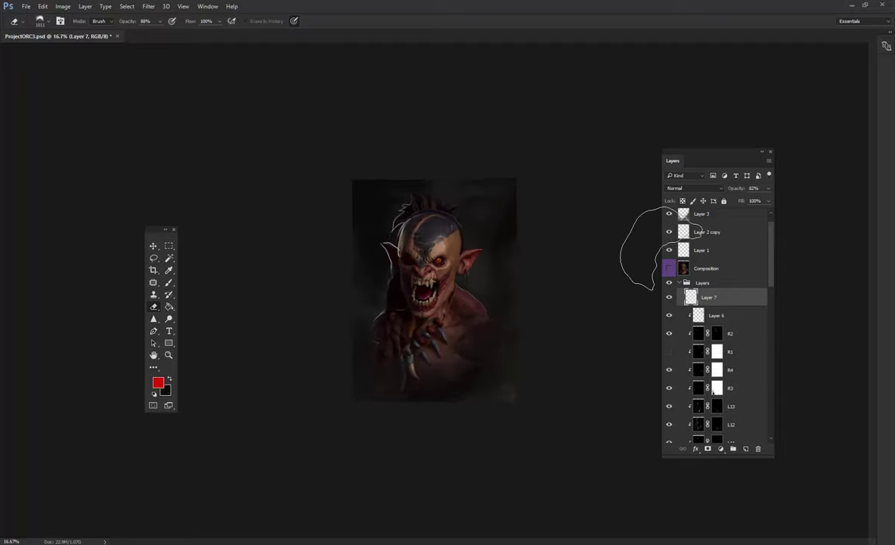
{"action": "key", "text": "ctrl+plus"}
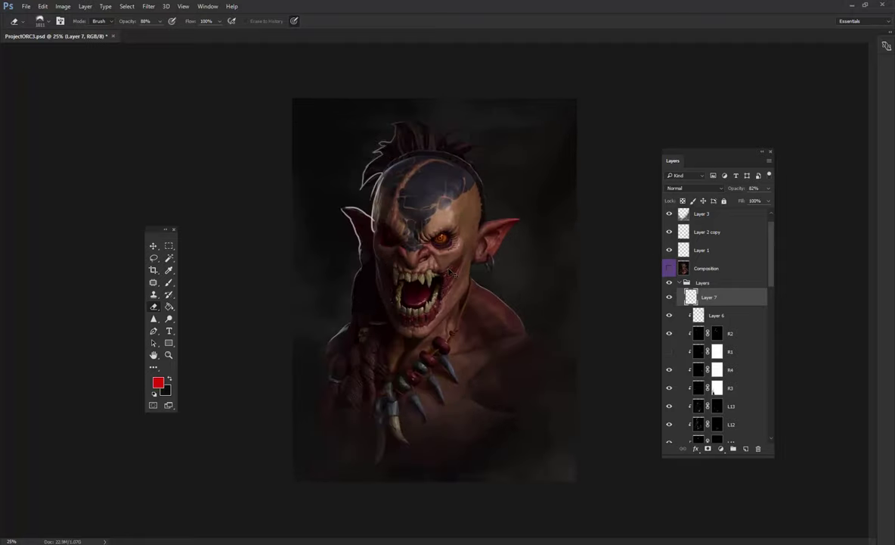
{"action": "key", "text": "ctrl+plus"}
{"action": "key", "text": "ctrl+plus"}
Gaussian-blur Layer 7's white outline, merge it into Layer 6, and save ProjectORC3.psd.
{"action": "left_click", "coordinate": [154, 10]}
{"action": "mouse_move", "coordinate": [189, 109]}
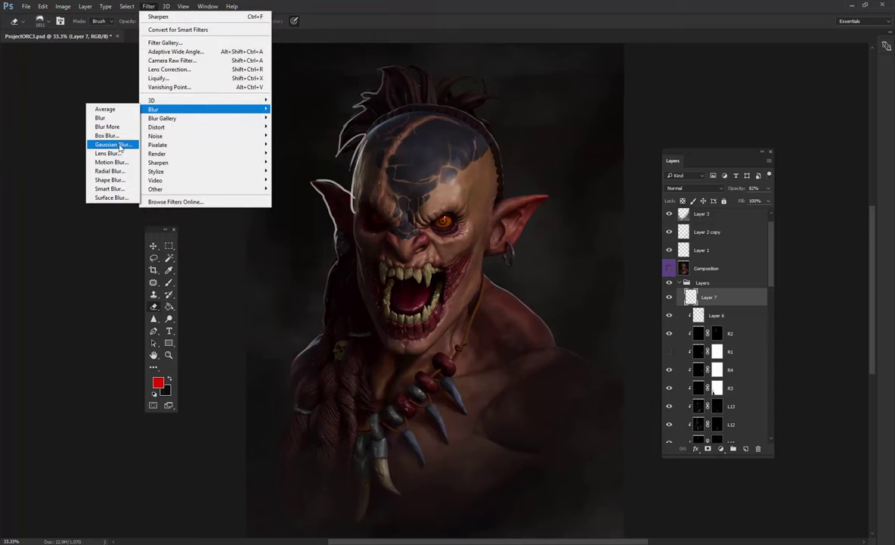
{"action": "left_click", "coordinate": [113, 143]}
{"action": "left_click_drag", "start_coordinate": [129, 255], "coordinate": [133, 257]}
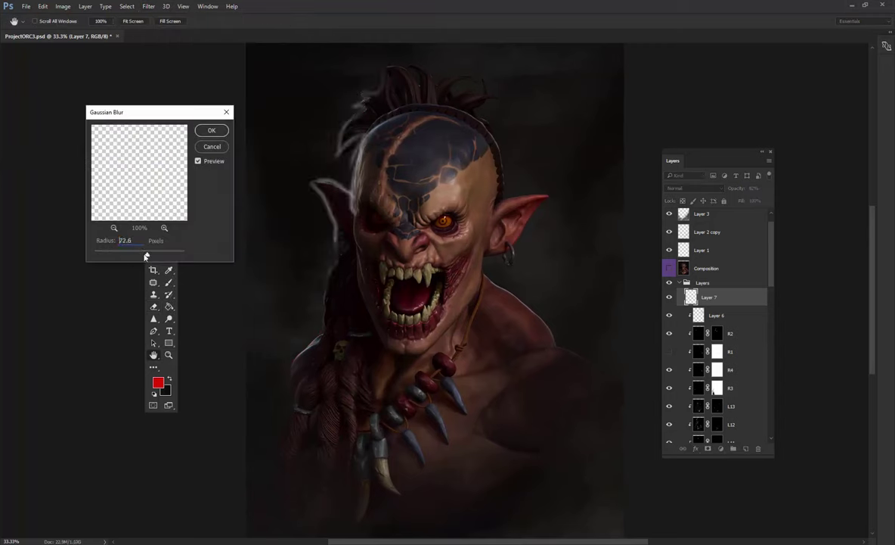
{"action": "left_click", "coordinate": [211, 130]}
{"action": "key", "text": "ctrl+e"}
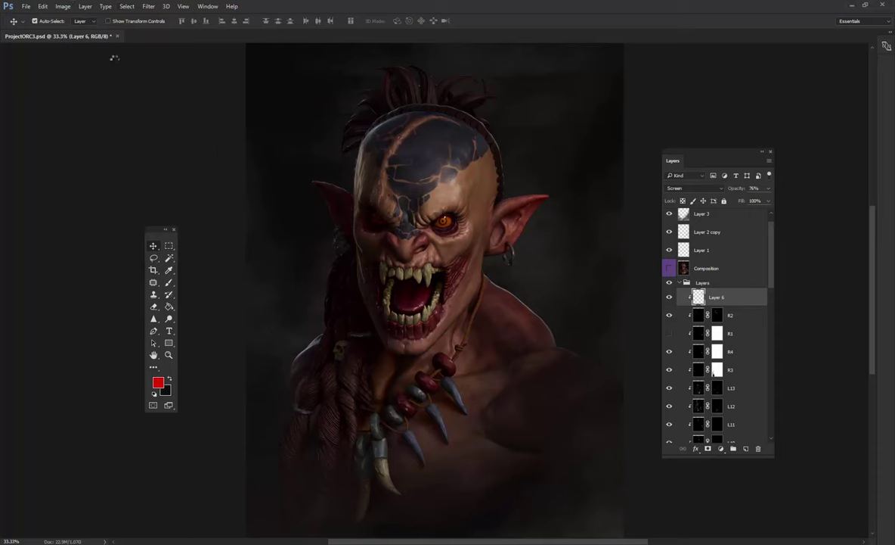
{"action": "key", "text": "ctrl+s"}
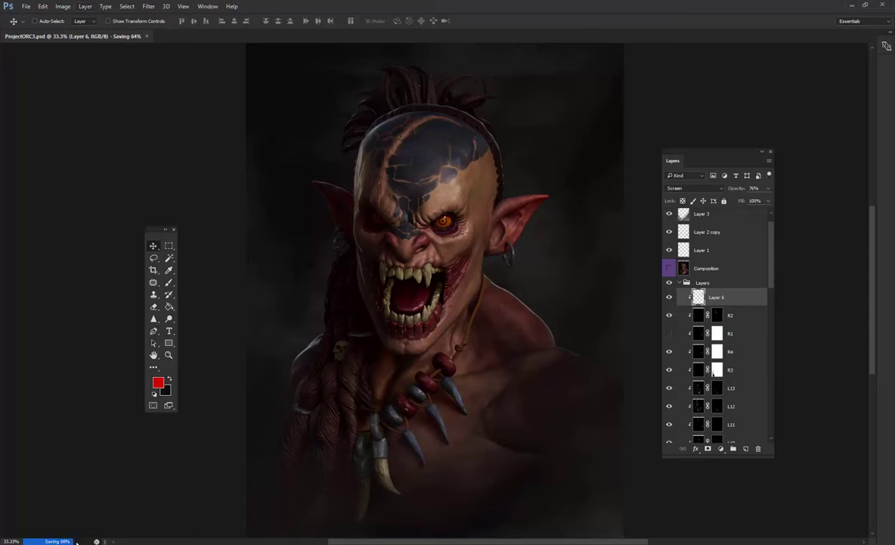
Merge the visible layers, then merge the Composition layer into Layer 6.
{"action": "left_click", "coordinate": [85, 6]}
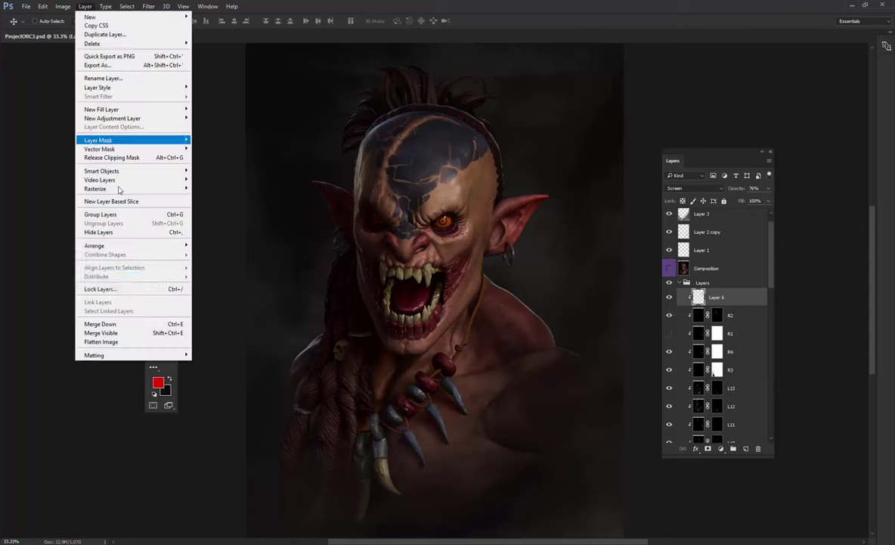
{"action": "left_click", "coordinate": [112, 333]}
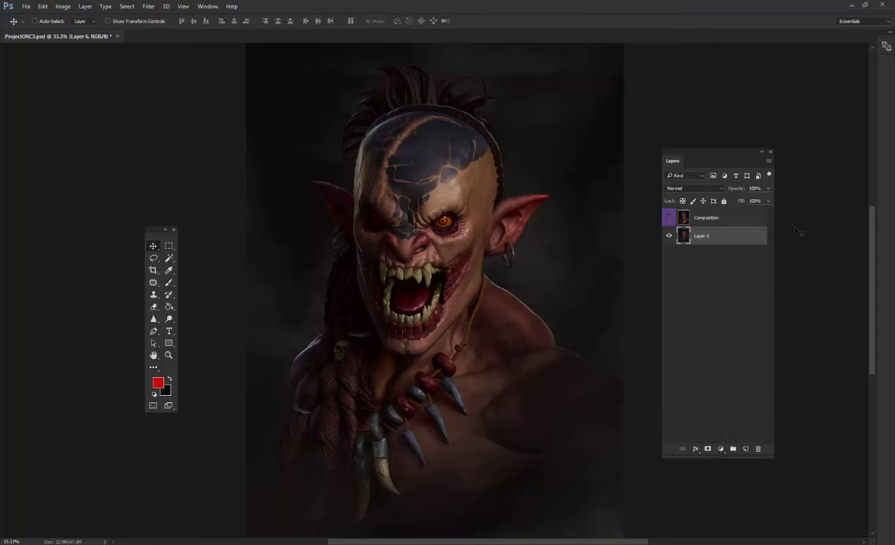
{"action": "left_click", "coordinate": [677, 219]}
{"action": "left_click", "coordinate": [669, 218]}
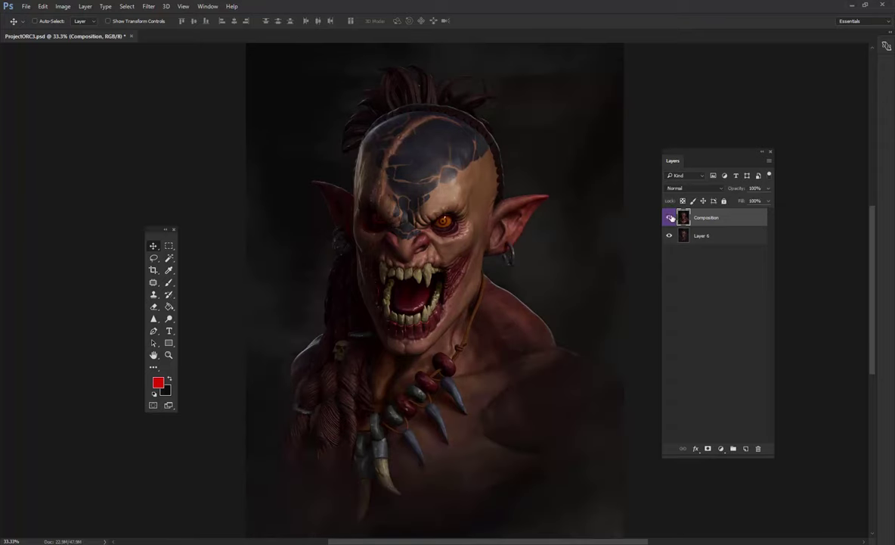
{"action": "left_click", "coordinate": [670, 218]}
{"action": "left_click", "coordinate": [670, 218]}
{"action": "key", "text": "ctrl+e"}
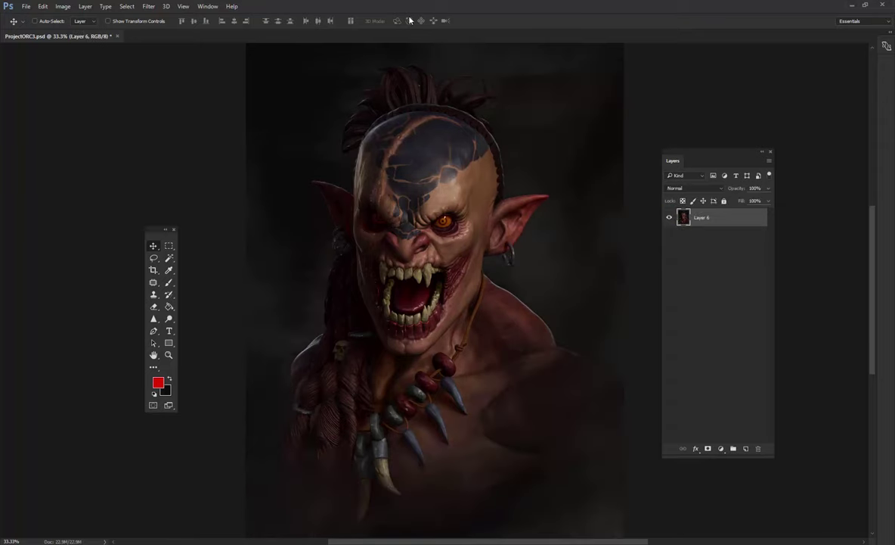
Save a JPEG copy of ProjectORC3 at quality 10.
{"action": "key", "text": "ctrl+shift+s"}
{"action": "left_click", "coordinate": [106, 243]}
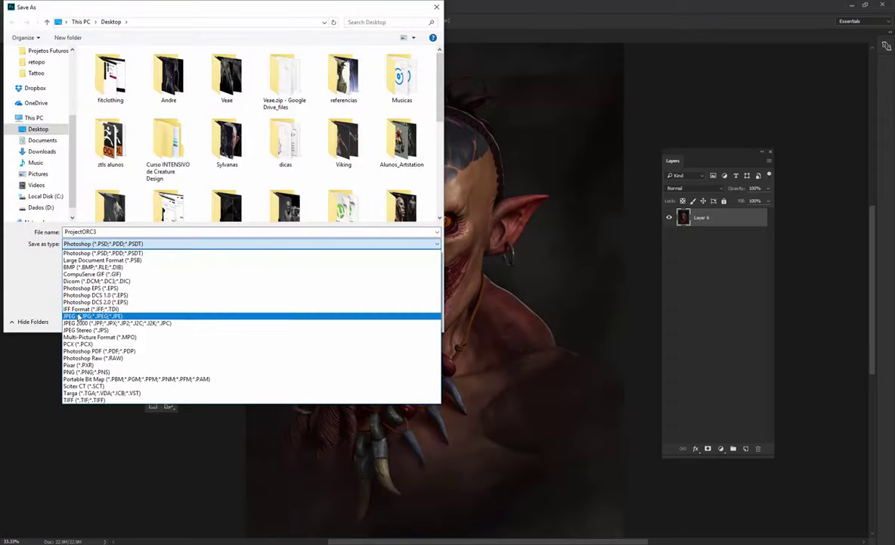
{"action": "left_click", "coordinate": [78, 316]}
{"action": "left_click", "coordinate": [366, 318]}
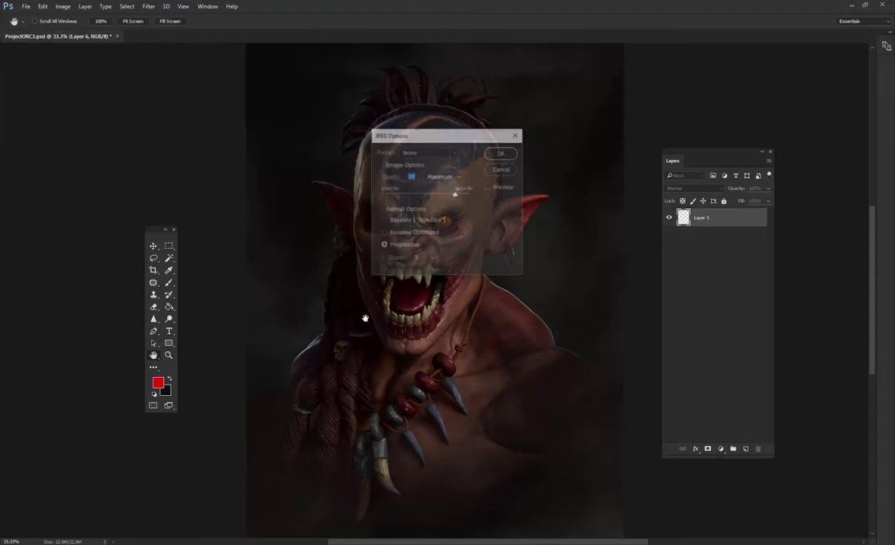
{"action": "left_click", "coordinate": [492, 155]}
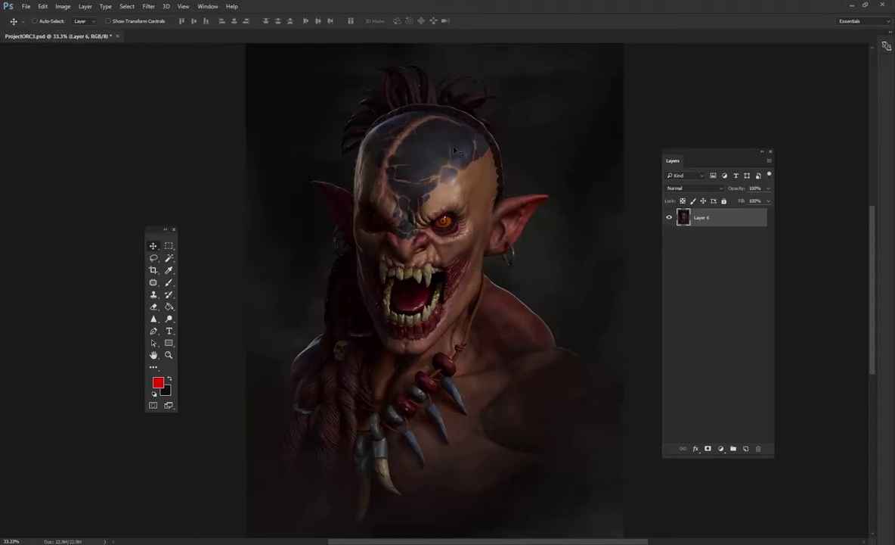
{"action": "left_click", "coordinate": [69, 8]}
Shrink the image to 1500 px wide and view it at actual pixels.
{"action": "left_click", "coordinate": [85, 69]}
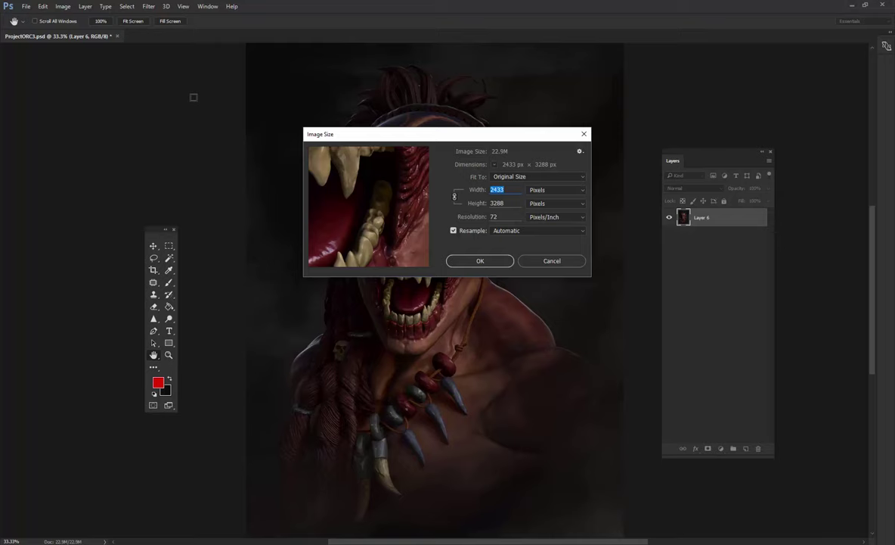
{"action": "type", "text": "1500"}
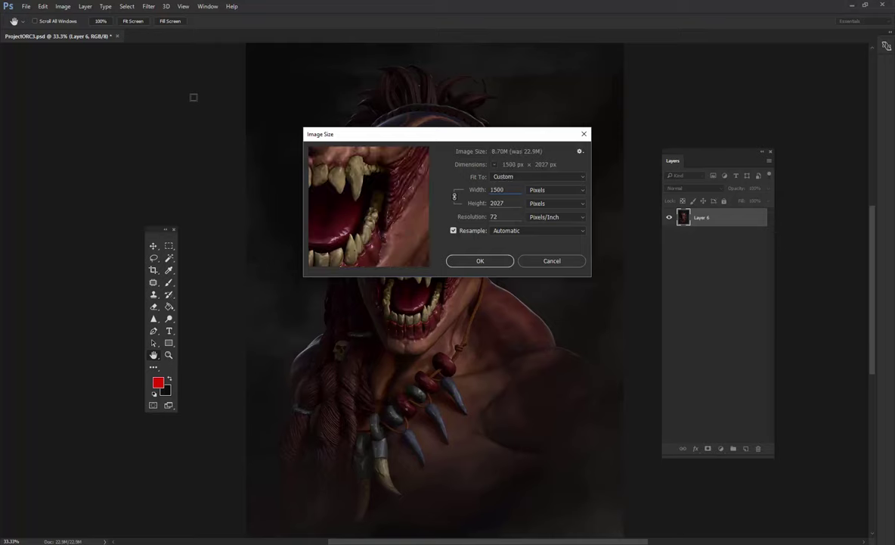
{"action": "key", "text": "Return"}
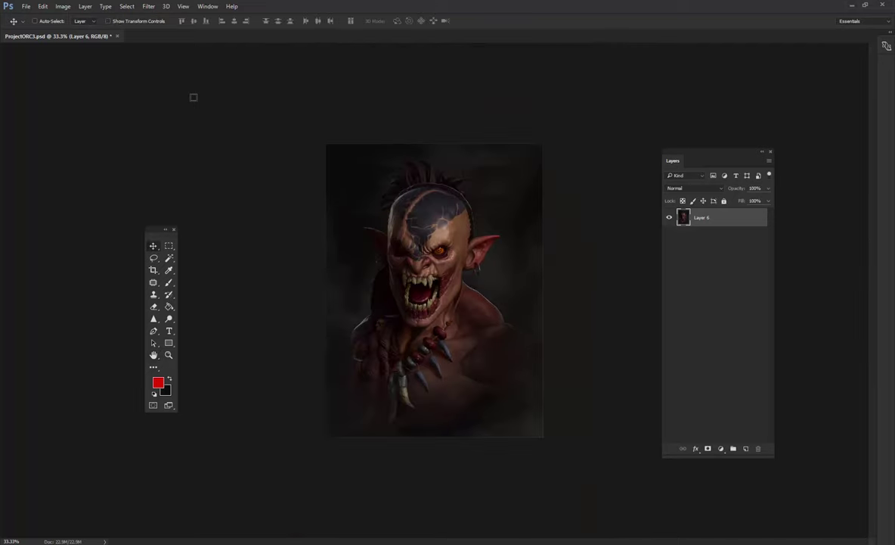
{"action": "key", "text": "ctrl+1"}
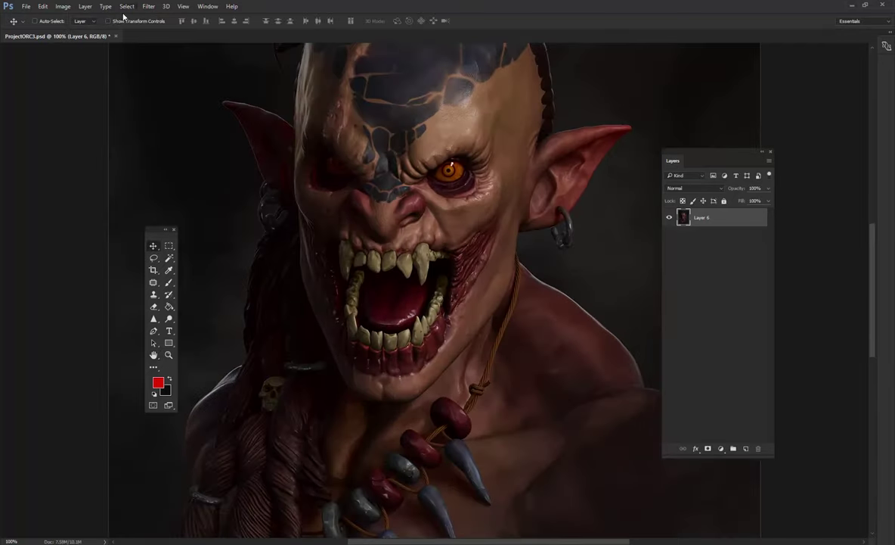
Resize the image to 1200 px wide, fit it on screen, and select the whole canvas.
{"action": "left_click", "coordinate": [79, 7]}
{"action": "left_click", "coordinate": [83, 70]}
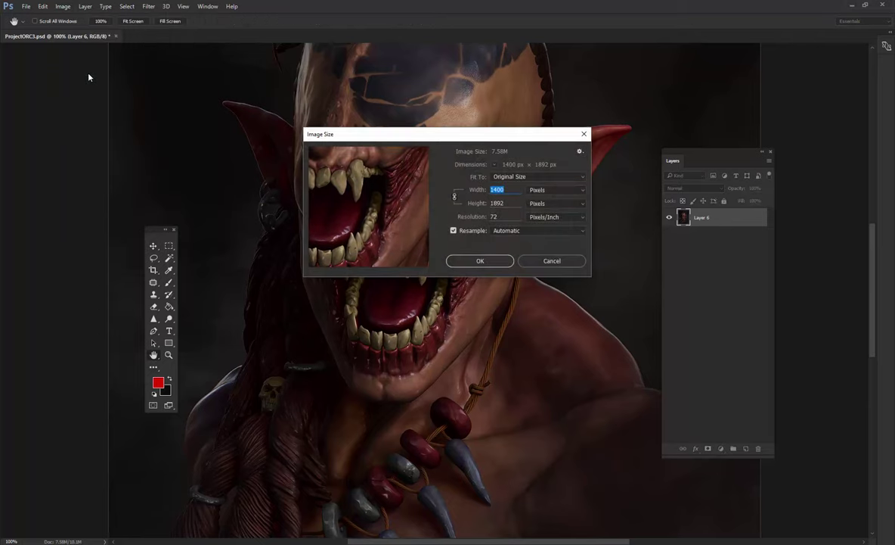
{"action": "type", "text": "1200"}
{"action": "key", "text": "Return"}
{"action": "key", "text": "v"}
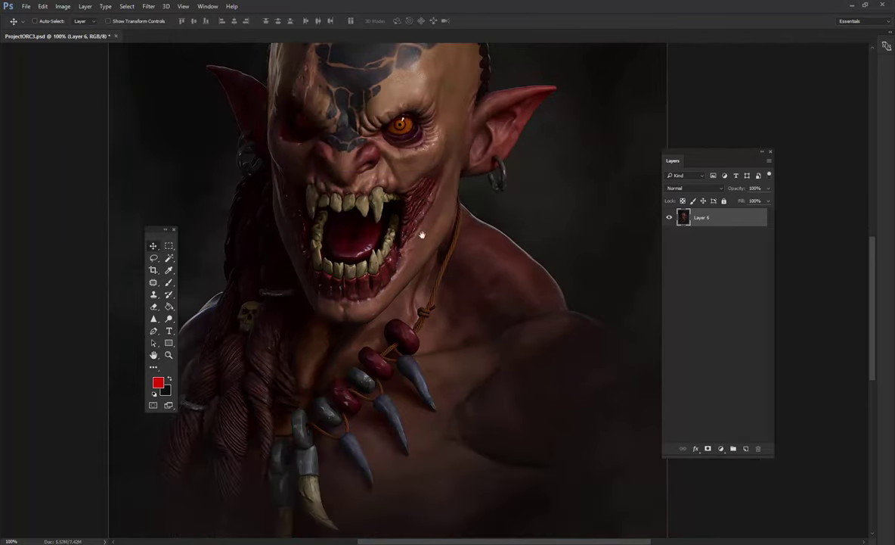
{"action": "key", "text": "ctrl+0"}
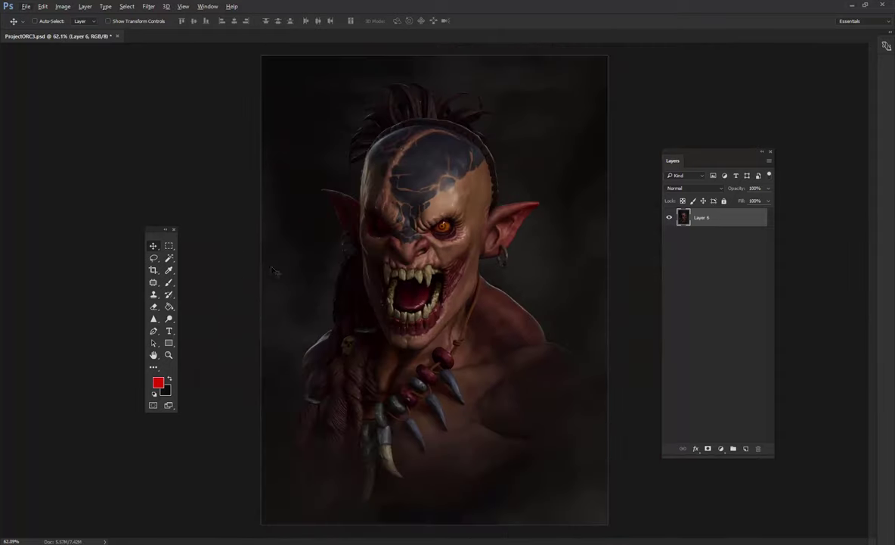
{"action": "key", "text": "m"}
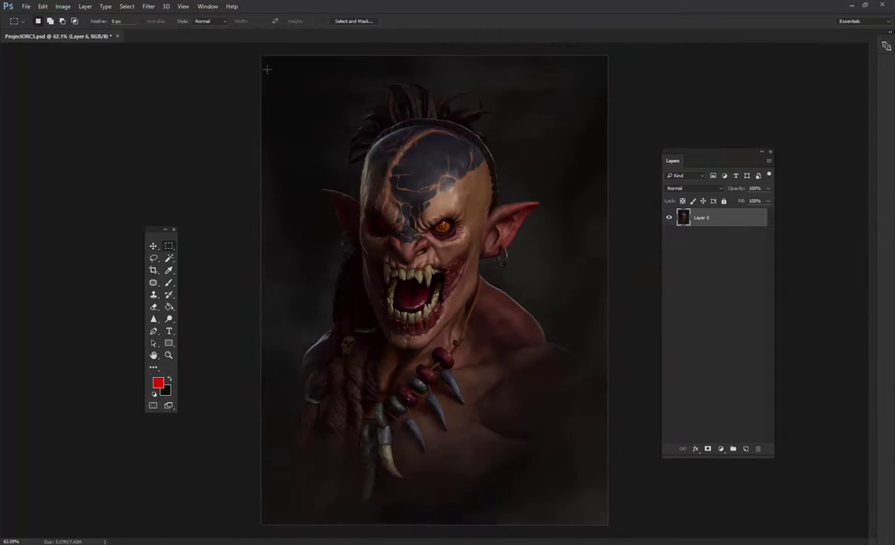
{"action": "left_click_drag", "start_coordinate": [267, 68], "coordinate": [607, 523]}
Crop a thin margin from the top-left, leaving about 1176 × 1590 px.
{"action": "key", "text": "ctrl+t"}
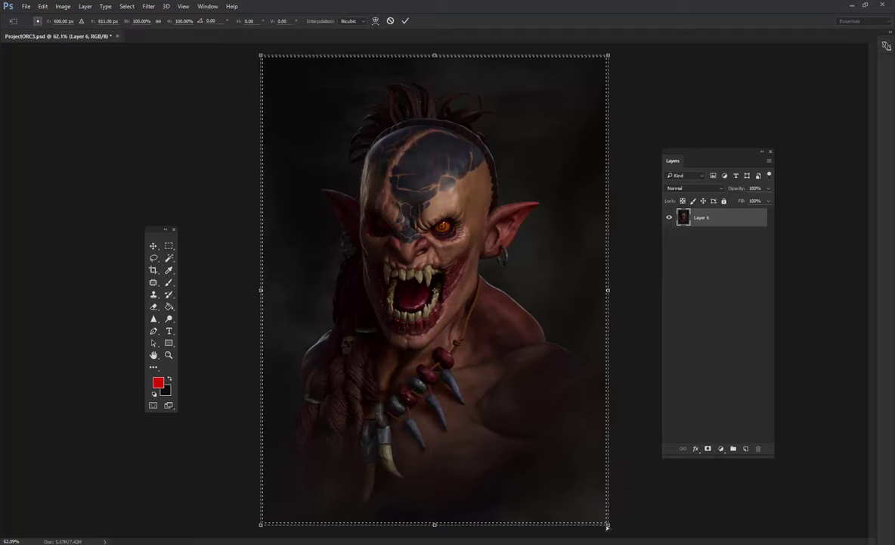
{"action": "key", "text": "Return"}
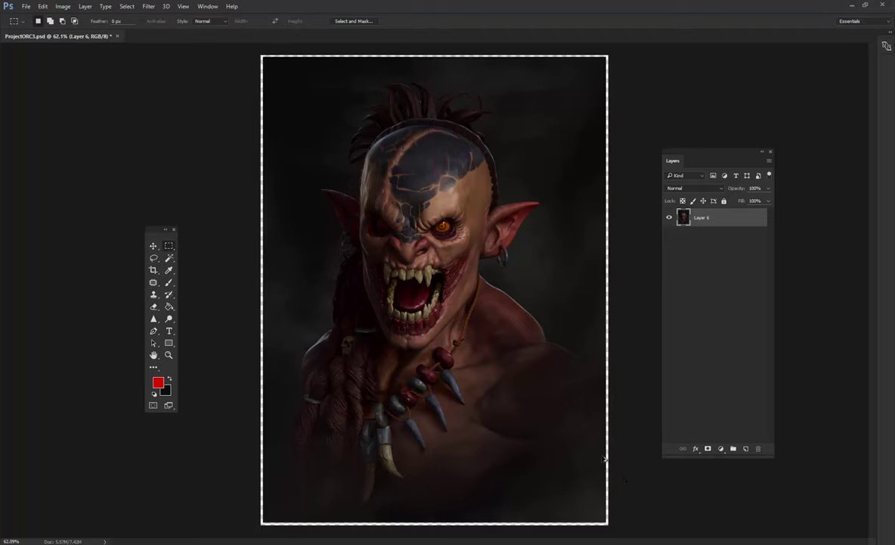
{"action": "key", "text": "ctrl+d"}
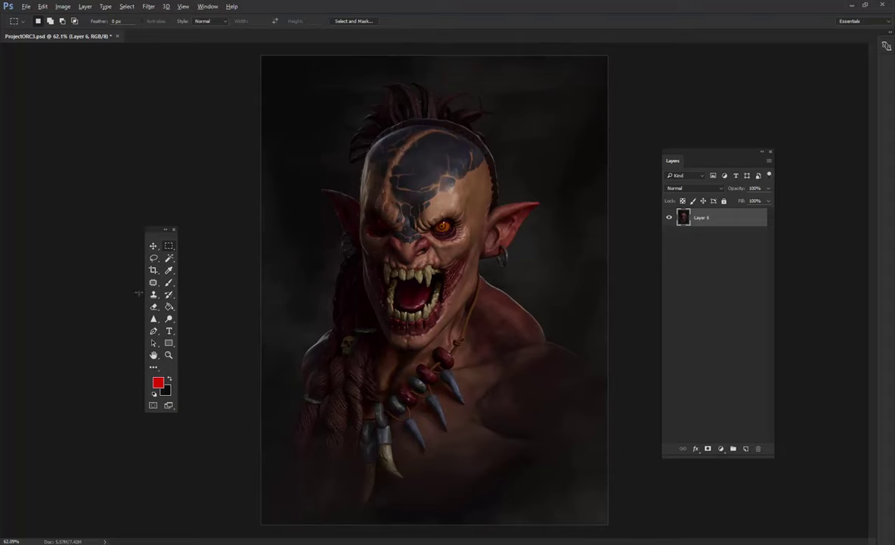
{"action": "left_click", "coordinate": [155, 272]}
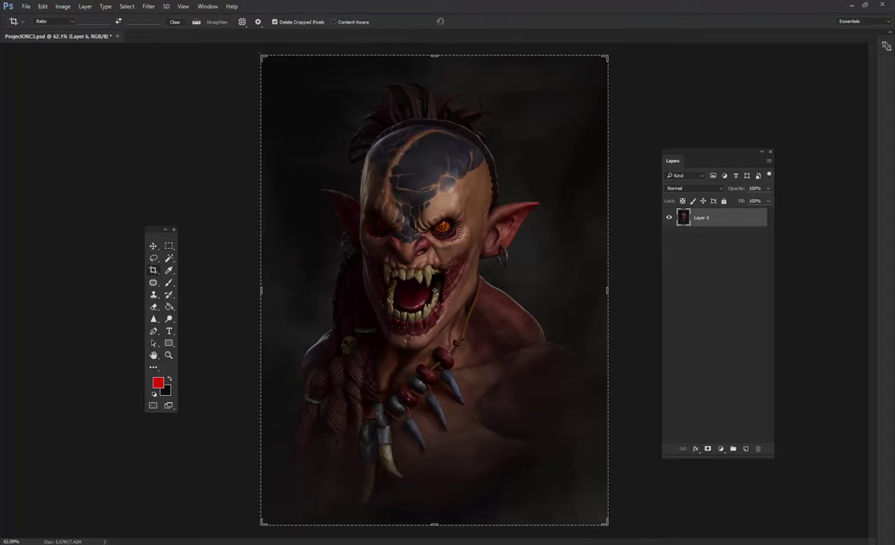
{"action": "left_click_drag", "start_coordinate": [261, 55], "coordinate": [248, 65]}
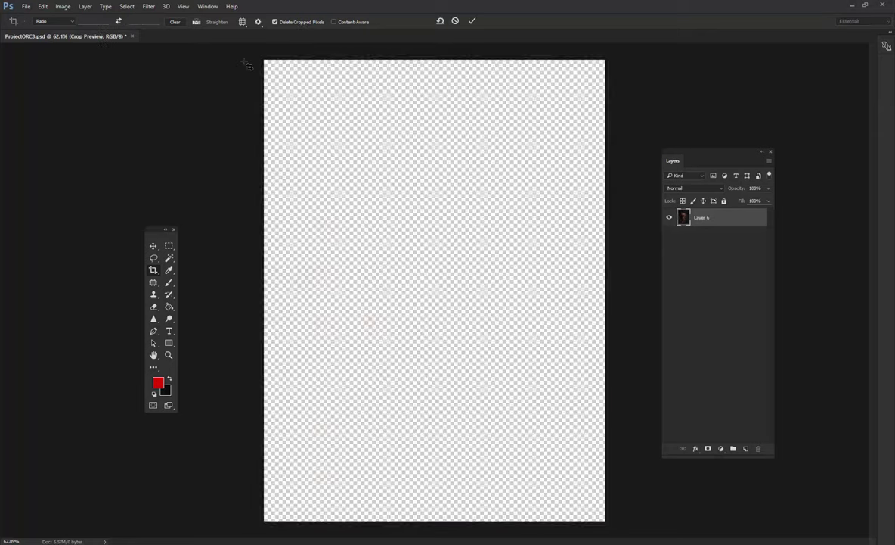
{"action": "key", "text": "Return"}
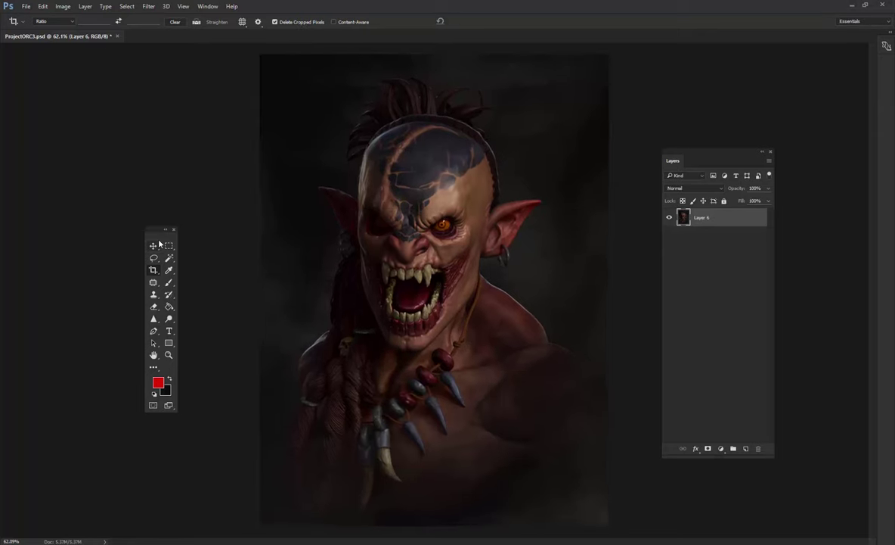
{"action": "key", "text": "ctrl+1"}
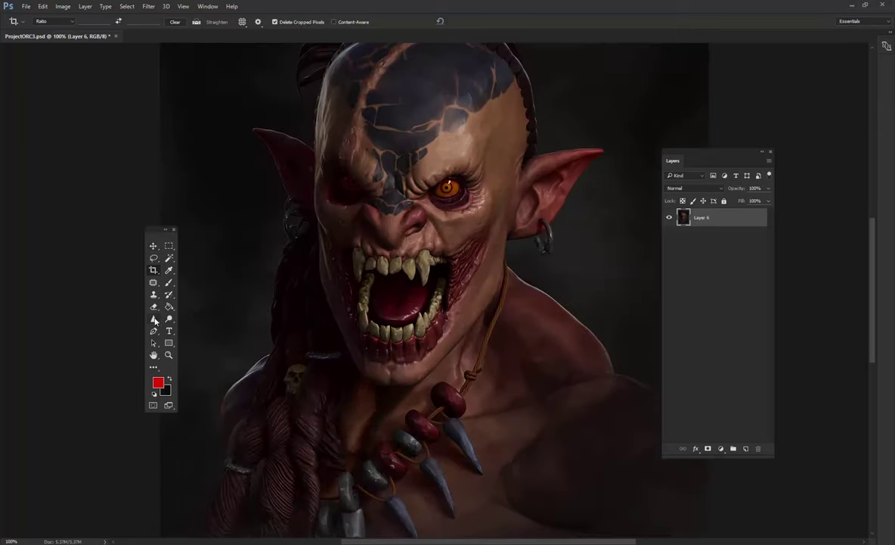
Sharpen the hair and eye area with the Sharpen tool at 87% strength.
{"action": "left_click", "coordinate": [154, 320]}
{"action": "scroll", "coordinate": [296, 261], "scroll_direction": "up", "scroll_amount": 2}
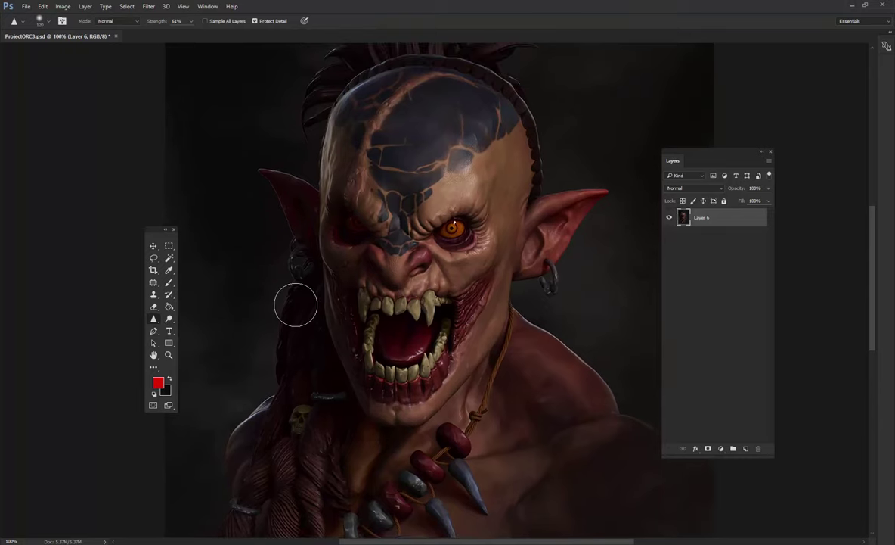
{"action": "left_click_drag", "start_coordinate": [295, 304], "coordinate": [274, 282]}
{"action": "left_click_drag", "start_coordinate": [194, 25], "coordinate": [198, 34]}
{"action": "left_click_drag", "start_coordinate": [501, 189], "coordinate": [477, 218]}
Duplicate the layer as Layer 6 copy, then sharpen the right cheek, ear and earring.
{"action": "key", "text": "ctrl+j"}
{"action": "key", "text": "ctrl+u"}
{"action": "key", "text": "Escape"}
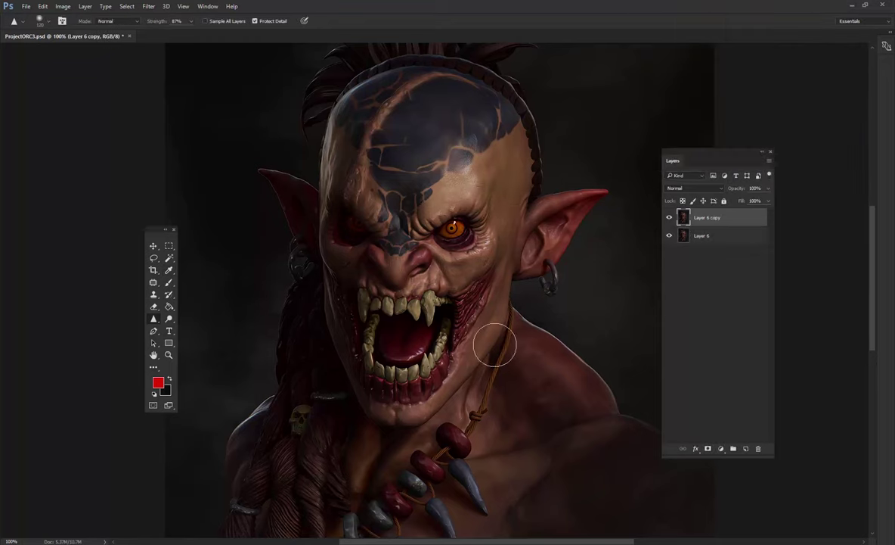
{"action": "mouse_move", "coordinate": [443, 370]}
{"action": "left_mouse_down"}
{"action": "mouse_move", "coordinate": [475, 289]}
{"action": "mouse_move", "coordinate": [415, 334]}
{"action": "mouse_move", "coordinate": [380, 295]}
{"action": "mouse_move", "coordinate": [386, 258]}
{"action": "left_mouse_up"}
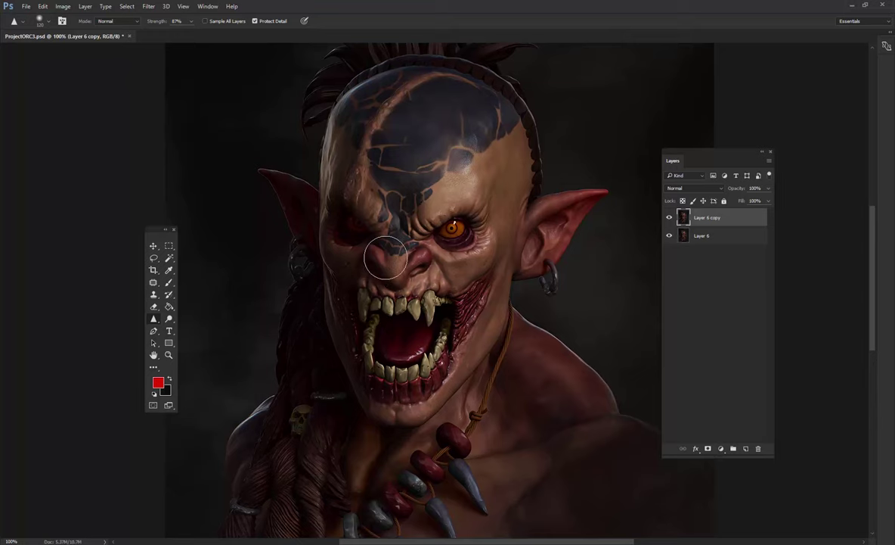
{"action": "left_click_drag", "start_coordinate": [573, 266], "coordinate": [555, 261]}
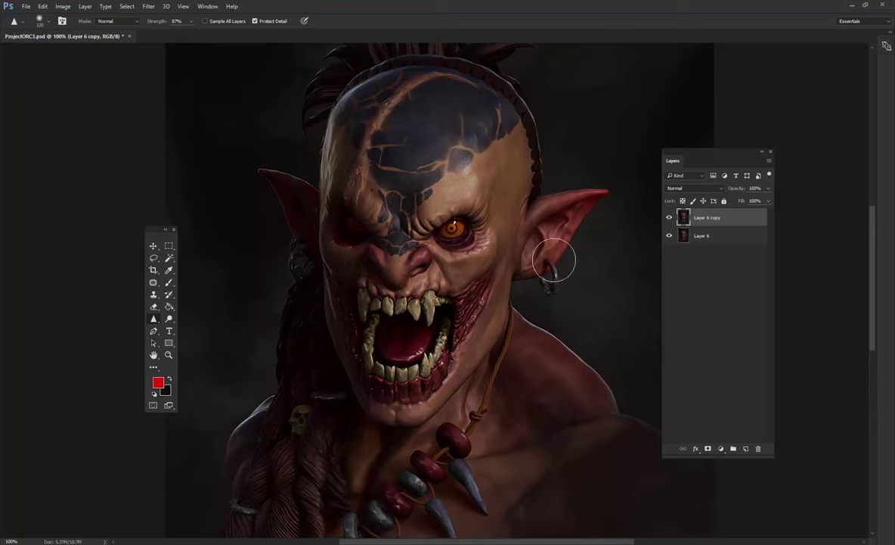
Sharpen the braid and grey pendant of the necklace.
{"action": "left_click_drag", "start_coordinate": [536, 236], "coordinate": [556, 192]}
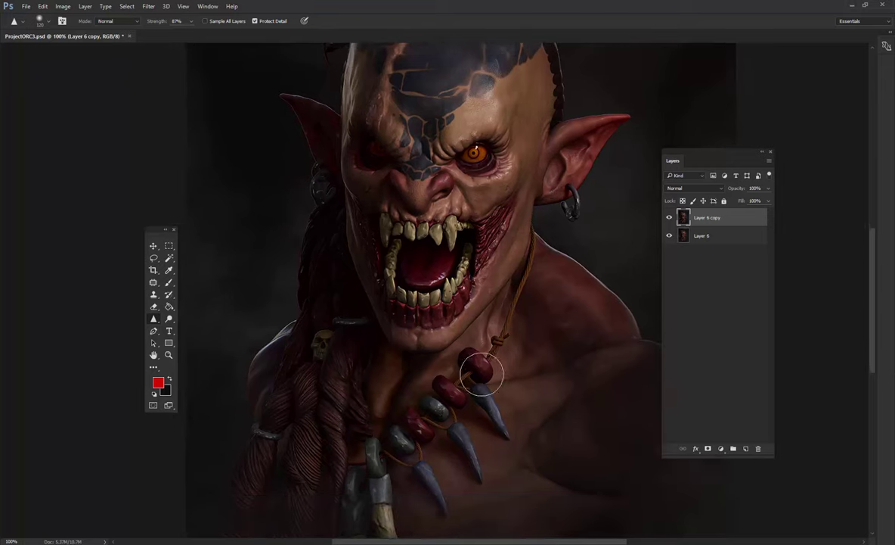
{"action": "left_click_drag", "start_coordinate": [474, 377], "coordinate": [503, 309]}
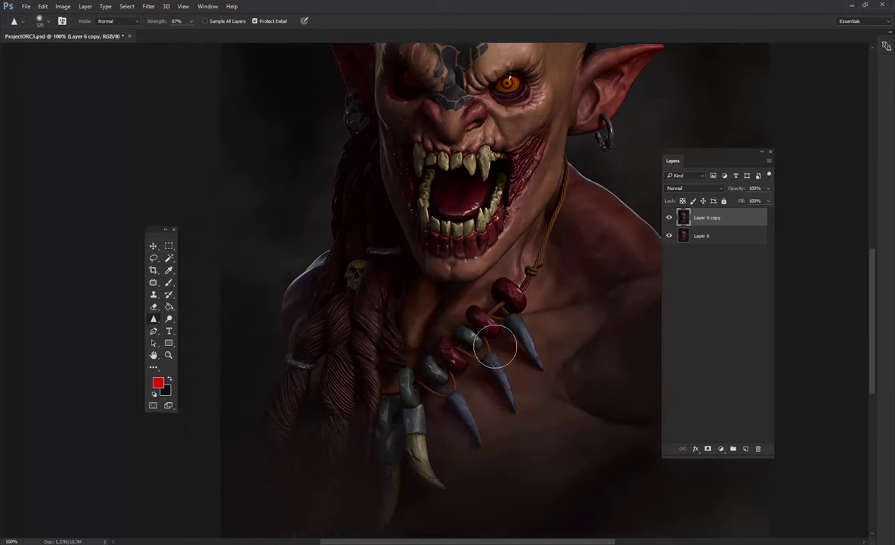
{"action": "mouse_move", "coordinate": [497, 273]}
{"action": "left_mouse_down"}
{"action": "mouse_move", "coordinate": [482, 304]}
{"action": "mouse_move", "coordinate": [377, 327]}
{"action": "left_mouse_up"}
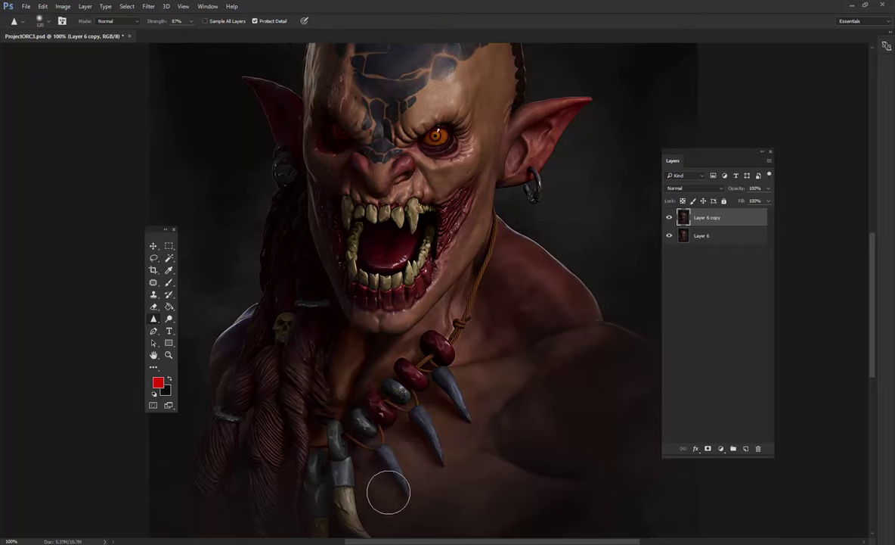
{"action": "left_click_drag", "start_coordinate": [304, 400], "coordinate": [347, 513]}
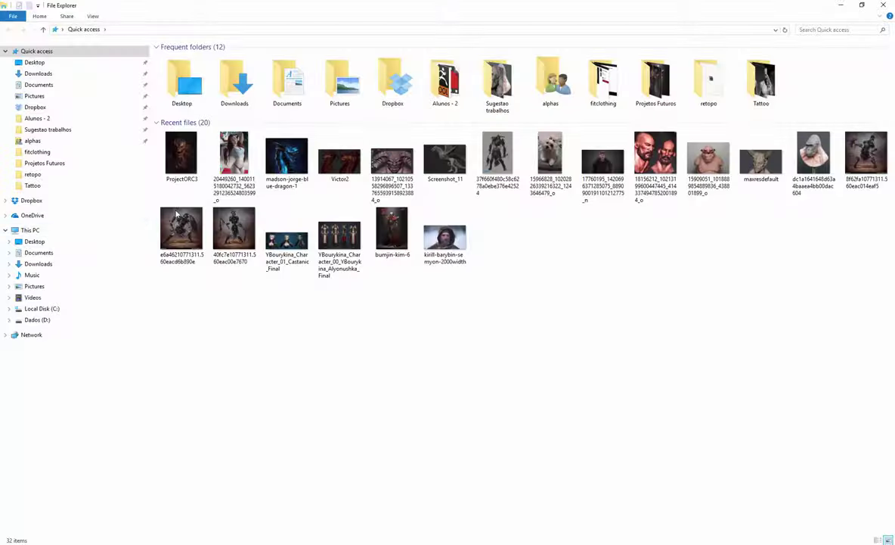
Drag Untitled-1 from D:\Design\Peles de Animal in File Explorer into the orc document.
{"action": "left_click", "coordinate": [90, 230]}
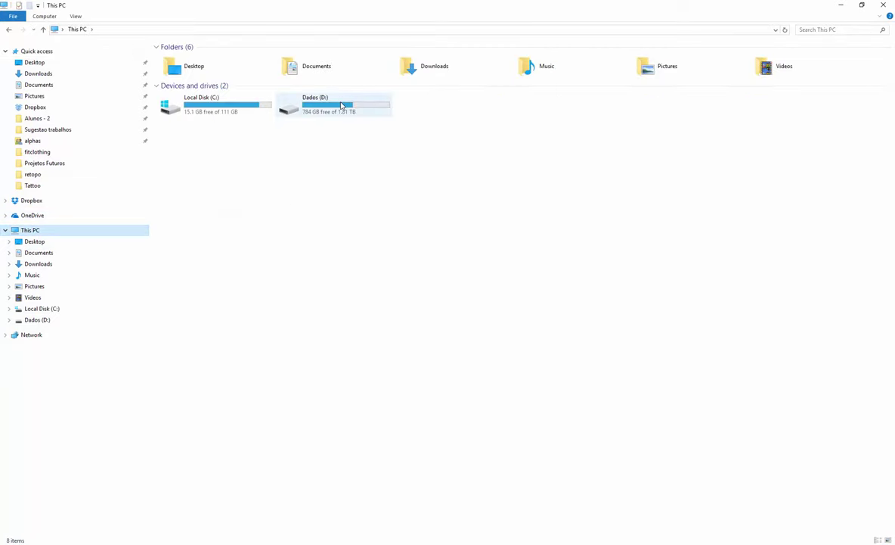
{"action": "double_click", "coordinate": [341, 106]}
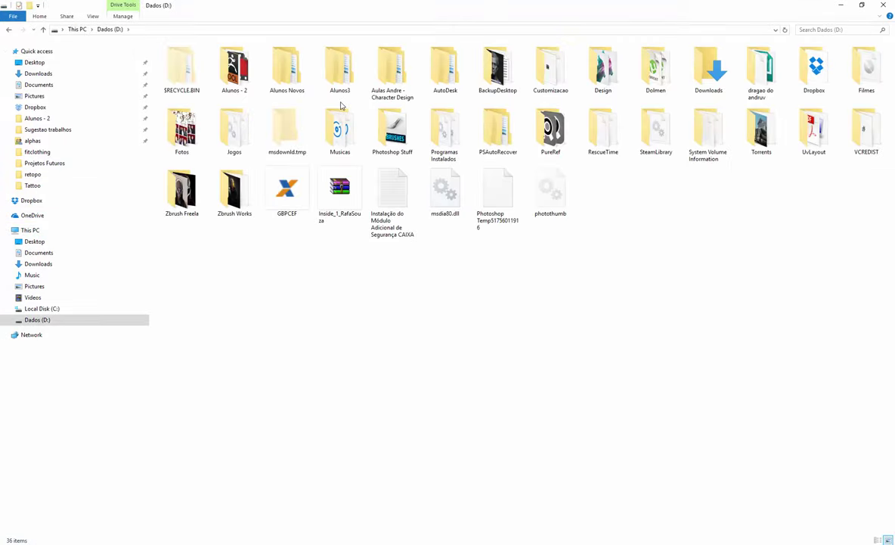
{"action": "double_click", "coordinate": [594, 68]}
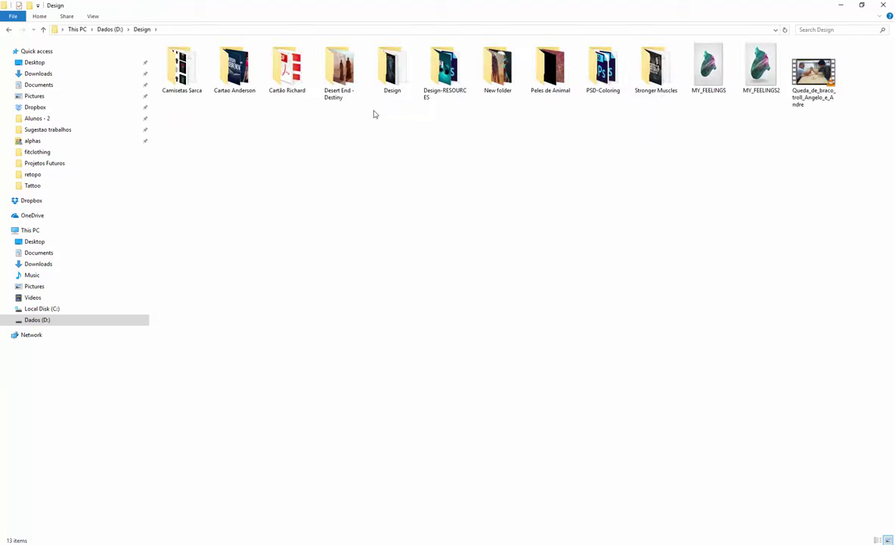
{"action": "double_click", "coordinate": [556, 74]}
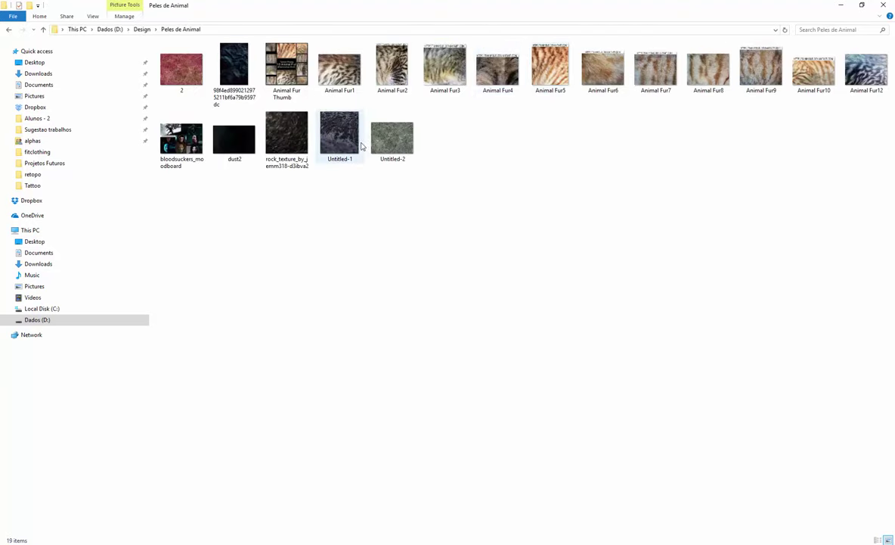
{"action": "mouse_move", "coordinate": [340, 135]}
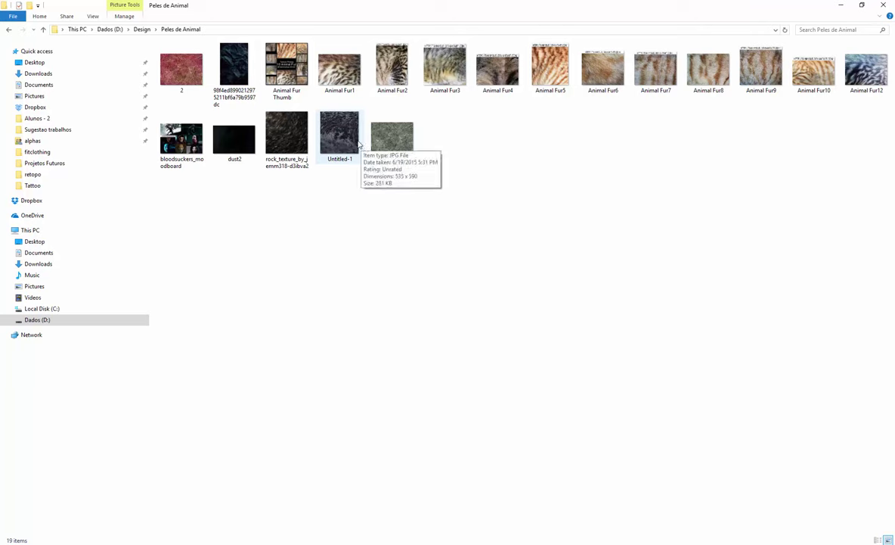
{"action": "left_click_drag", "start_coordinate": [359, 144], "coordinate": [295, 348]}
Try Screen, then Color Dodge blending on the texture layer, and shift it across the chest.
{"action": "left_click", "coordinate": [154, 246]}
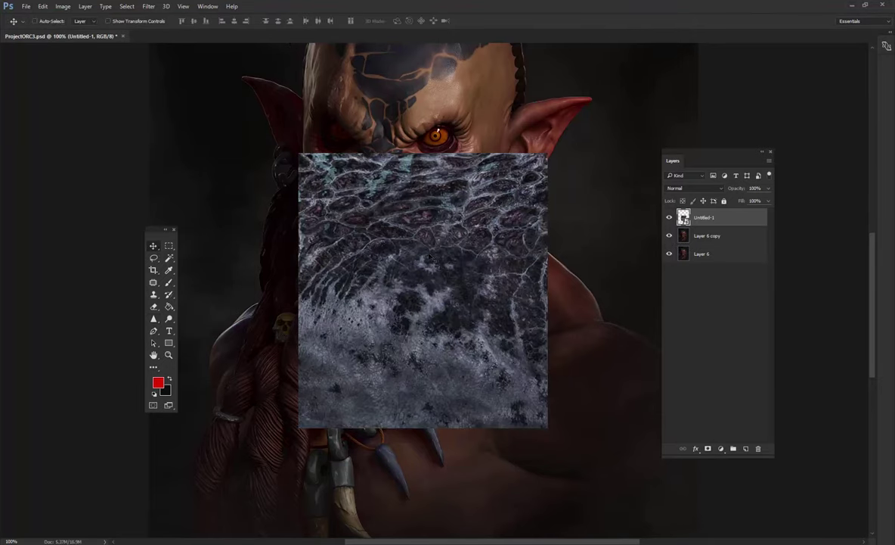
{"action": "left_click", "coordinate": [695, 187]}
{"action": "left_click", "coordinate": [684, 254]}
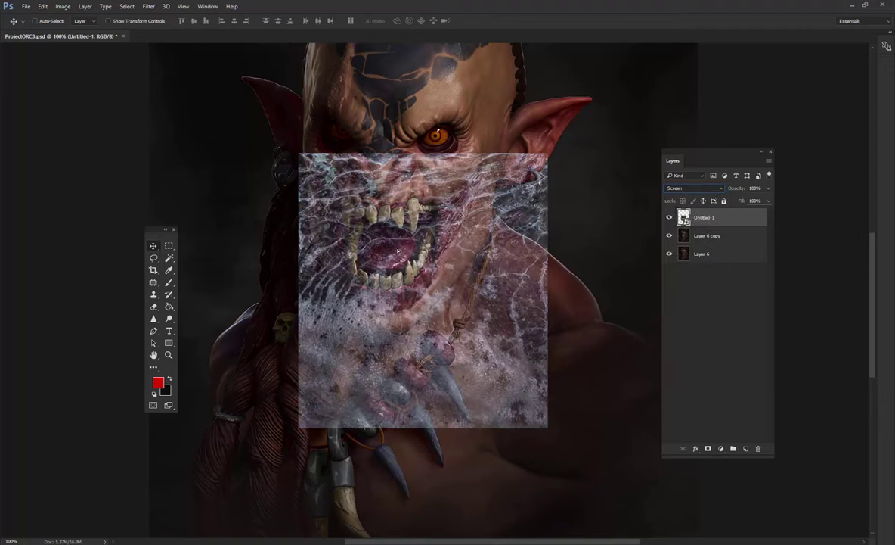
{"action": "key", "text": "Down"}
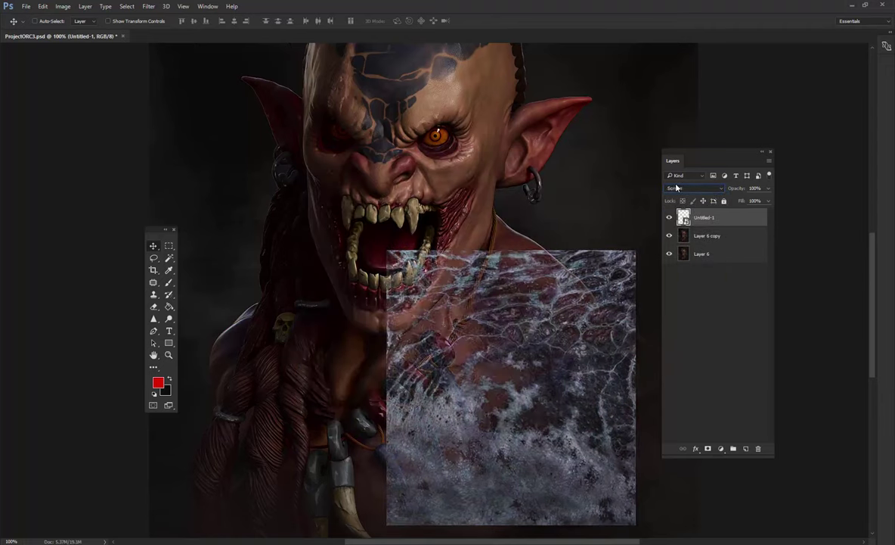
{"action": "key", "text": "Down"}
{"action": "key", "text": "Up"}
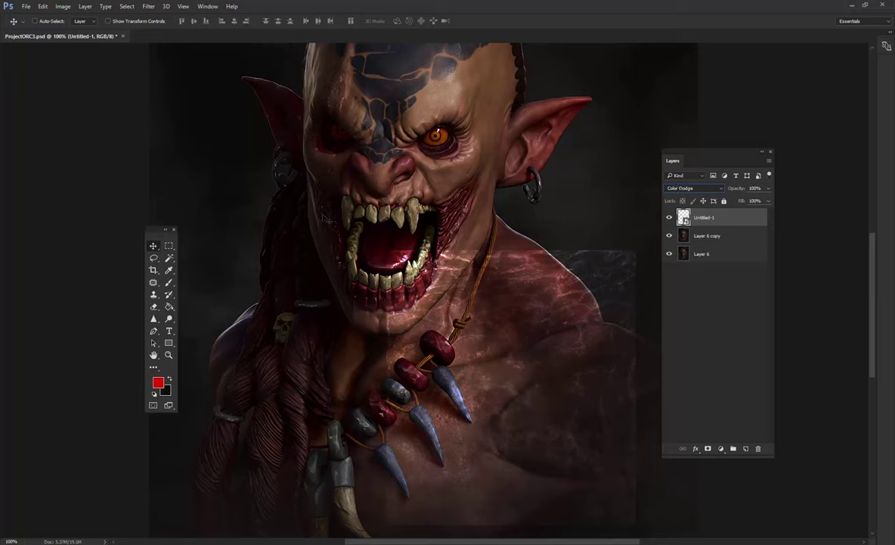
{"action": "left_click_drag", "start_coordinate": [489, 345], "coordinate": [482, 349]}
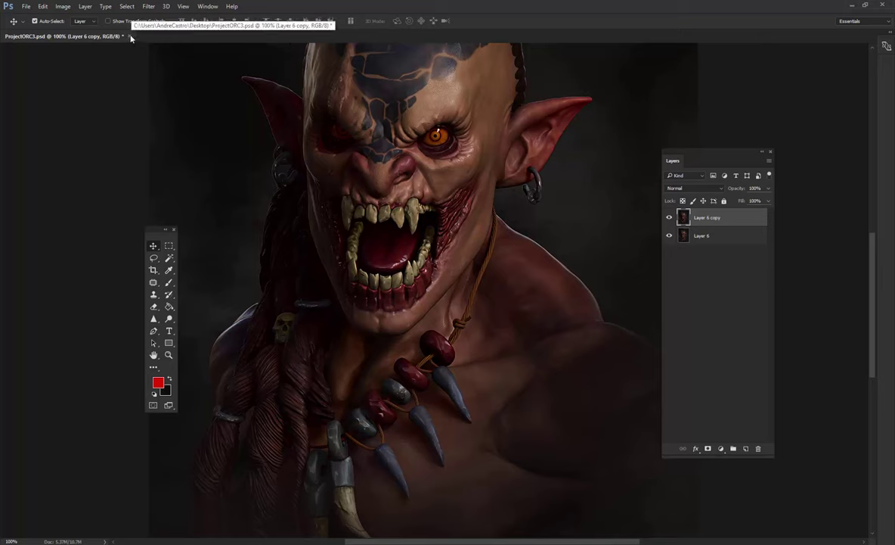
Merge Layer 6 copy down, close and reopen ProjectORC3.psd, then drag in the Untitled-1 texture.
{"action": "key", "text": "ctrl+e"}
{"action": "left_click", "coordinate": [116, 36]}
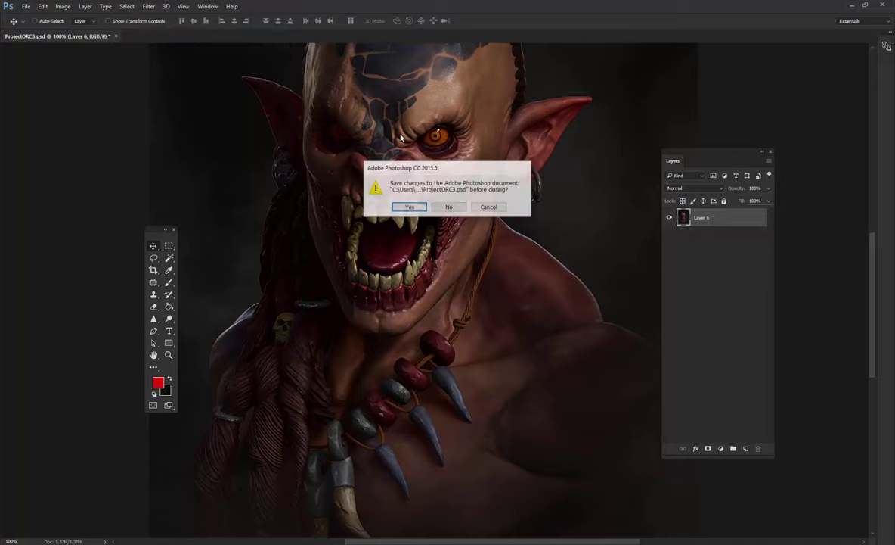
{"action": "left_click", "coordinate": [449, 205]}
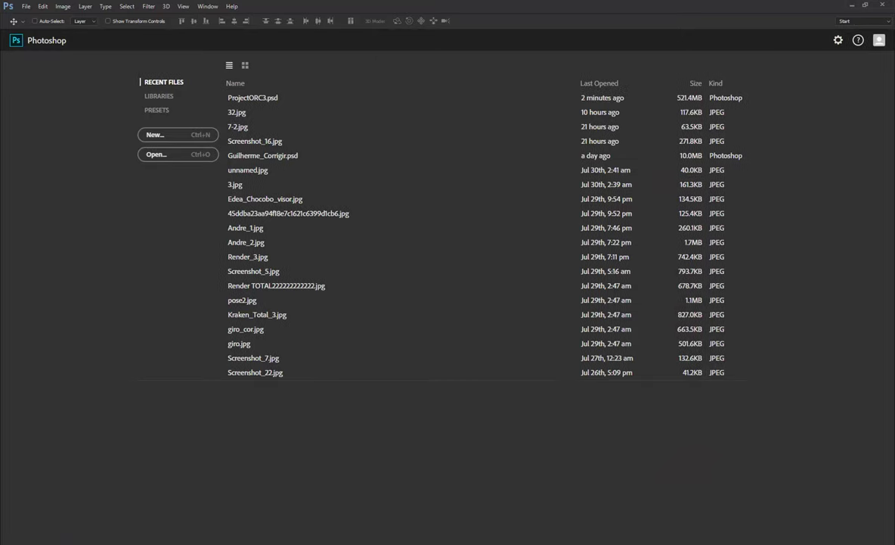
{"action": "left_click", "coordinate": [249, 98]}
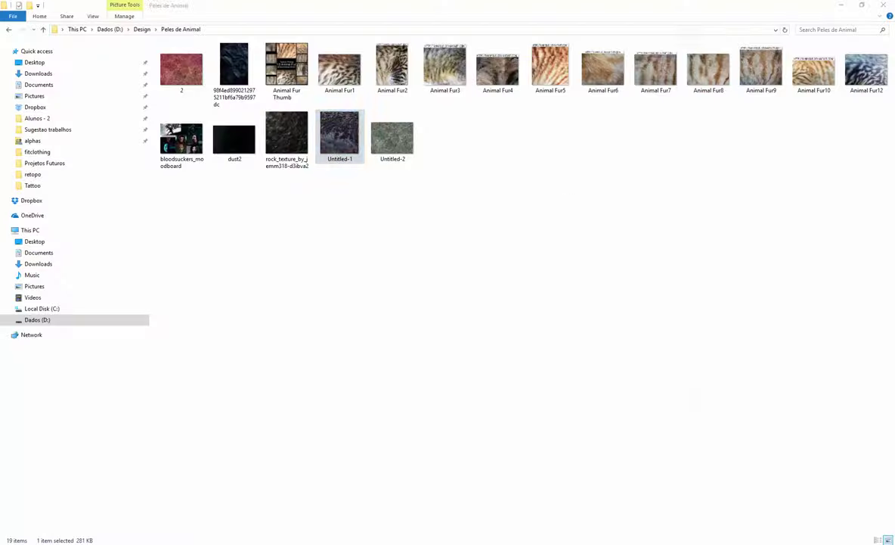
{"action": "mouse_move", "coordinate": [340, 134]}
{"action": "left_mouse_down"}
{"action": "mouse_move", "coordinate": [110, 522]}
{"action": "mouse_move", "coordinate": [351, 385]}
{"action": "left_mouse_up"}
Place the texture and cycle its blend mode from Multiply toward Color Dodge.
{"action": "key", "text": "Return"}
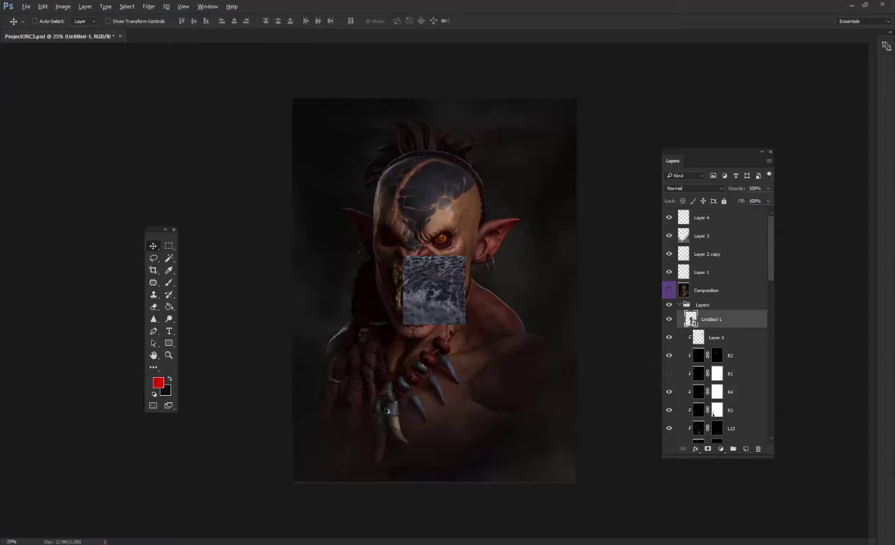
{"action": "left_click_drag", "start_coordinate": [387, 410], "coordinate": [658, 255]}
{"action": "left_click", "coordinate": [679, 189]}
{"action": "left_click", "coordinate": [679, 217]}
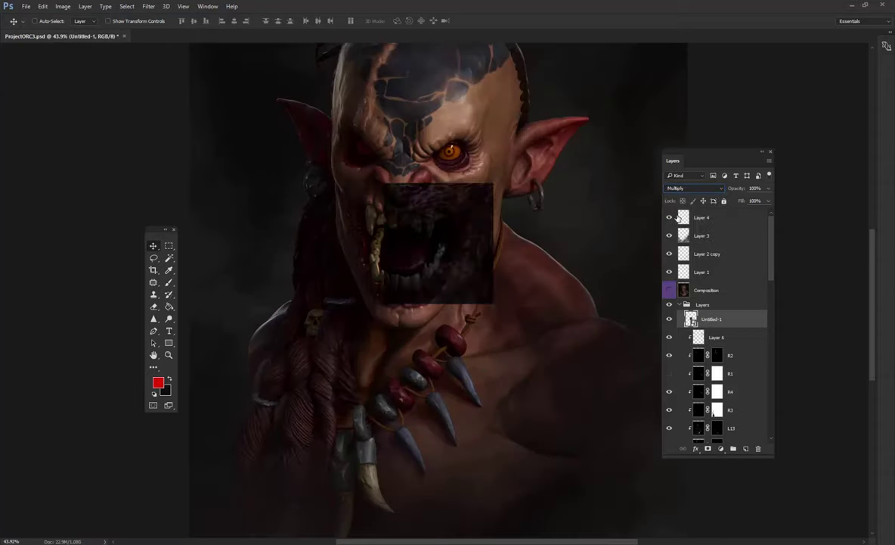
{"action": "key", "text": "Down"}
{"action": "key", "text": "Down"}
{"action": "key", "text": "Down"}
{"action": "key", "text": "Down"}
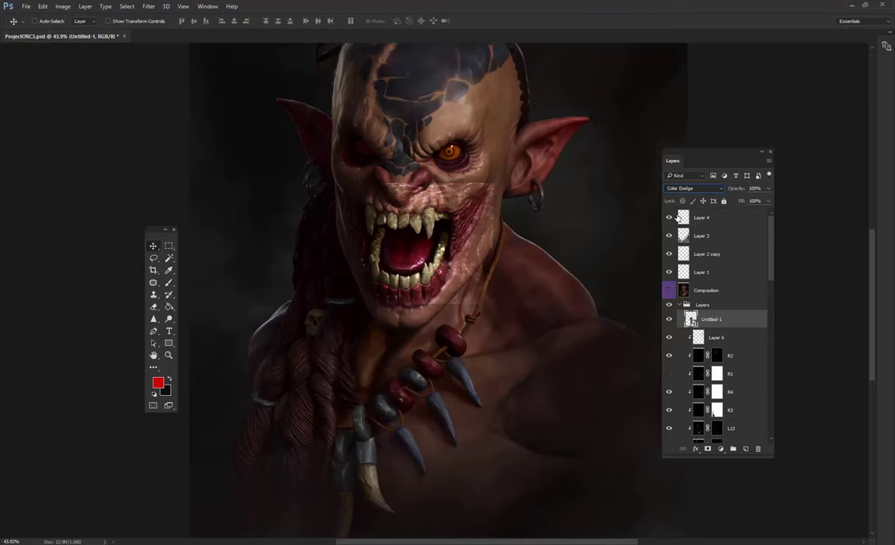
{"action": "right_click", "coordinate": [678, 217]}
{"action": "left_click", "coordinate": [492, 249]}
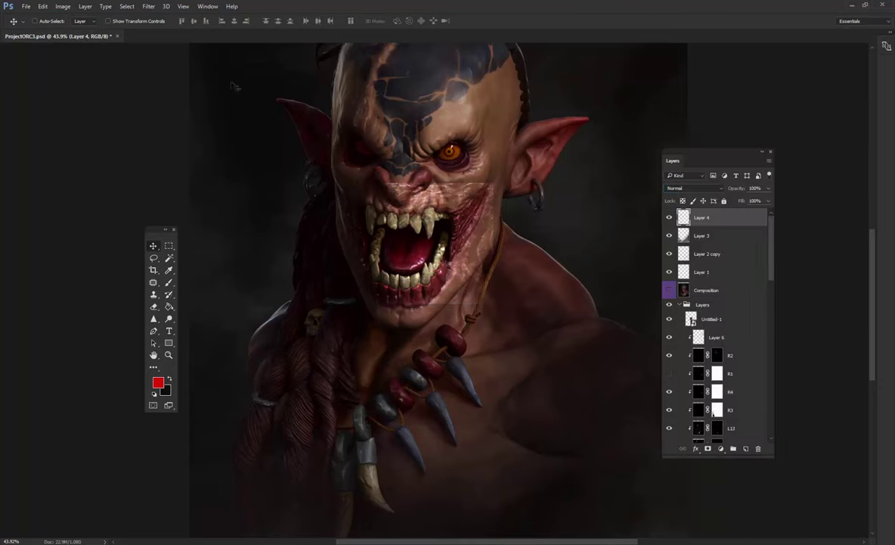
{"action": "left_click", "coordinate": [670, 218]}
Select the Untitled-1 texture layer and move the patch down onto the chest.
{"action": "left_click_drag", "start_coordinate": [704, 304], "coordinate": [469, 263]}
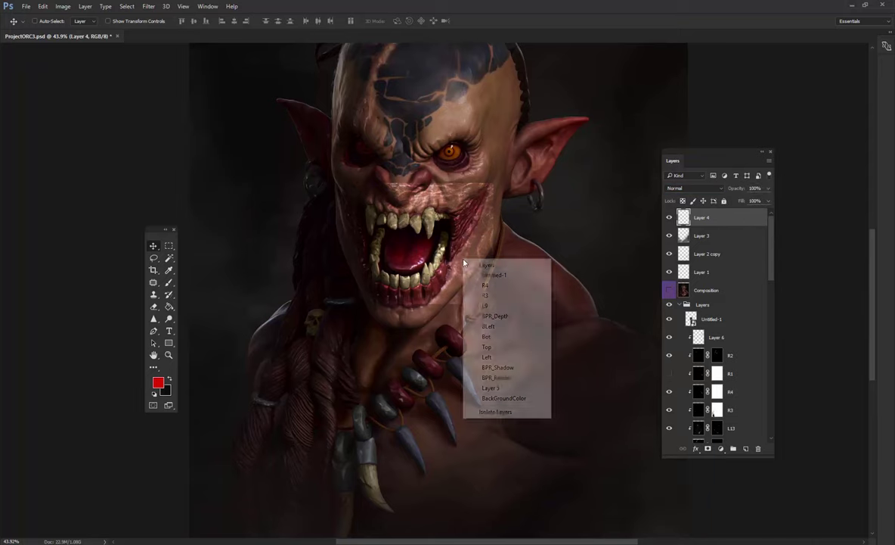
{"action": "right_click", "coordinate": [469, 263]}
{"action": "left_click", "coordinate": [490, 273]}
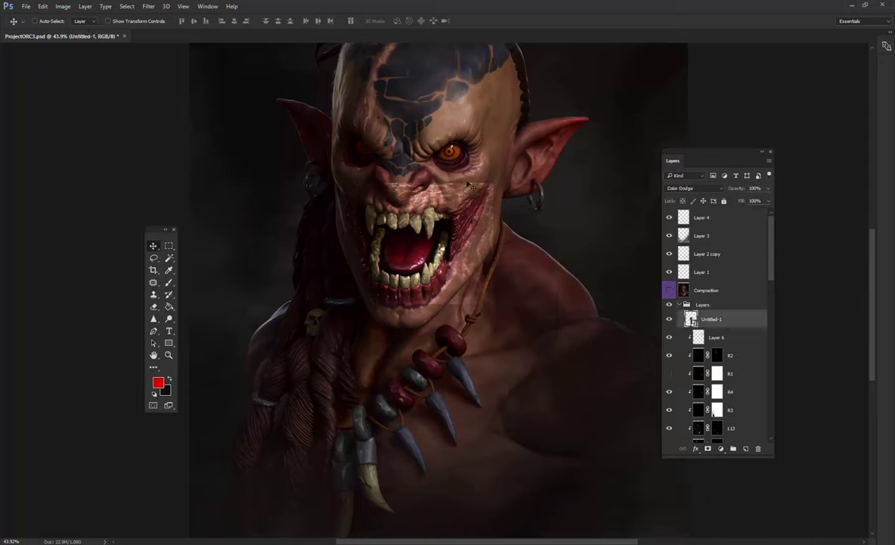
{"action": "left_click_drag", "start_coordinate": [470, 236], "coordinate": [520, 413]}
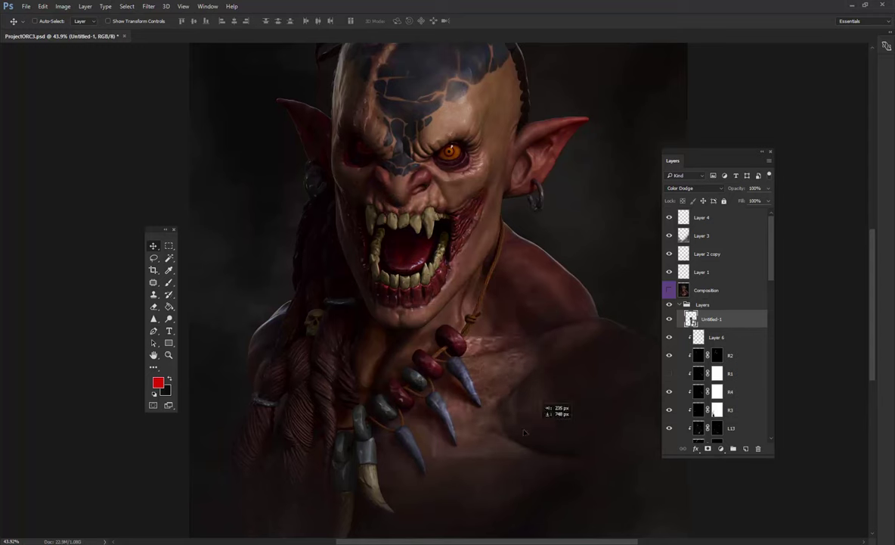
Enlarge the chest texture with Free Transform, reposition it, and duplicate it as Untitled-1 copy.
{"action": "key", "text": "ctrl+t"}
{"action": "left_click_drag", "start_coordinate": [520, 344], "coordinate": [541, 314]}
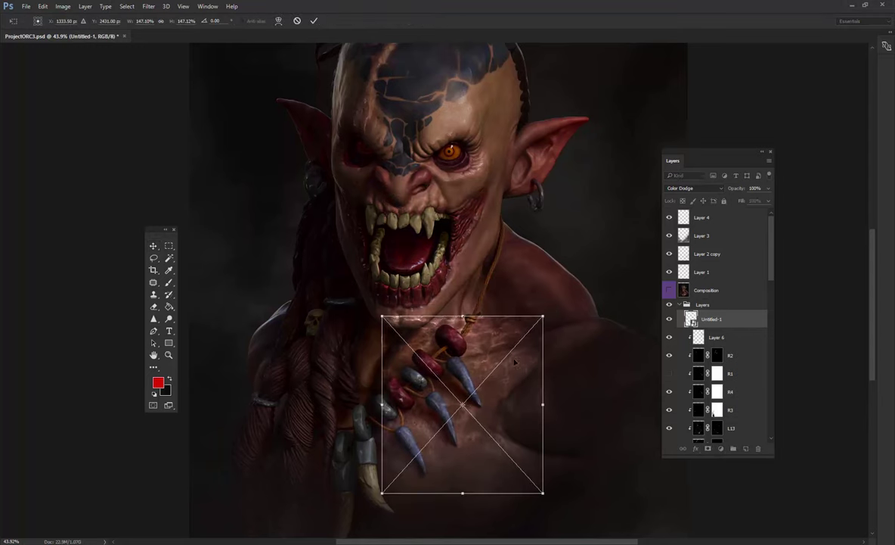
{"action": "mouse_move", "coordinate": [514, 371]}
{"action": "left_mouse_down"}
{"action": "mouse_move", "coordinate": [511, 387]}
{"action": "mouse_move", "coordinate": [533, 392]}
{"action": "left_mouse_up"}
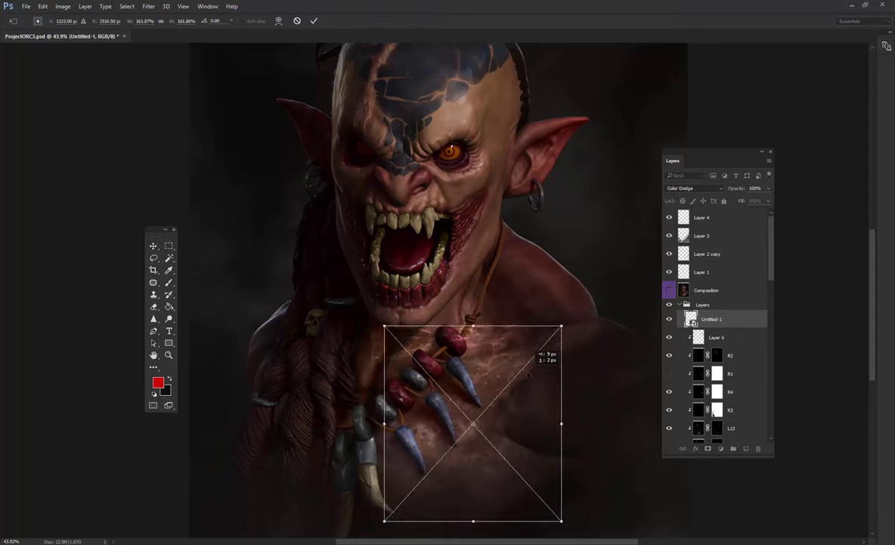
{"action": "key", "text": "Return"}
{"action": "left_click_drag", "start_coordinate": [431, 459], "coordinate": [480, 448]}
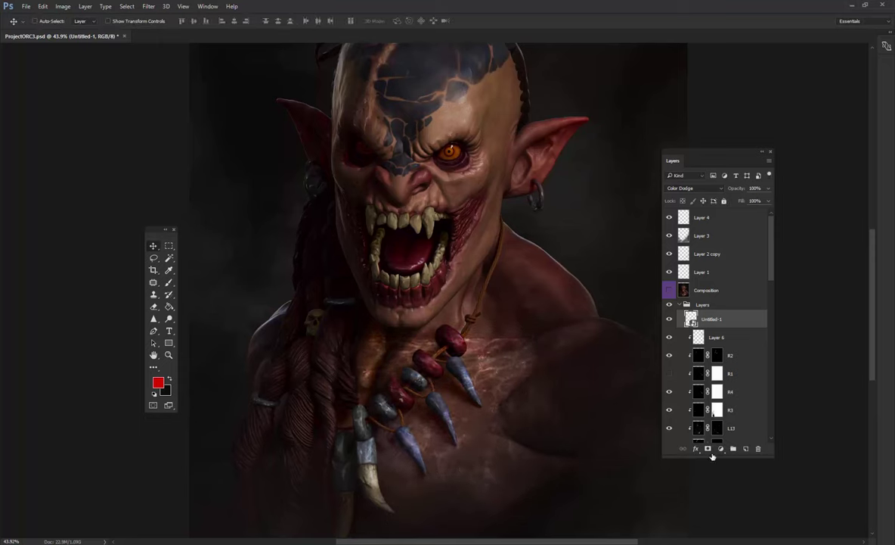
{"action": "key", "text": "ctrl+j"}
Hide Untitled-1 copy and give Untitled-1 a black layer mask.
{"action": "left_click", "coordinate": [669, 319]}
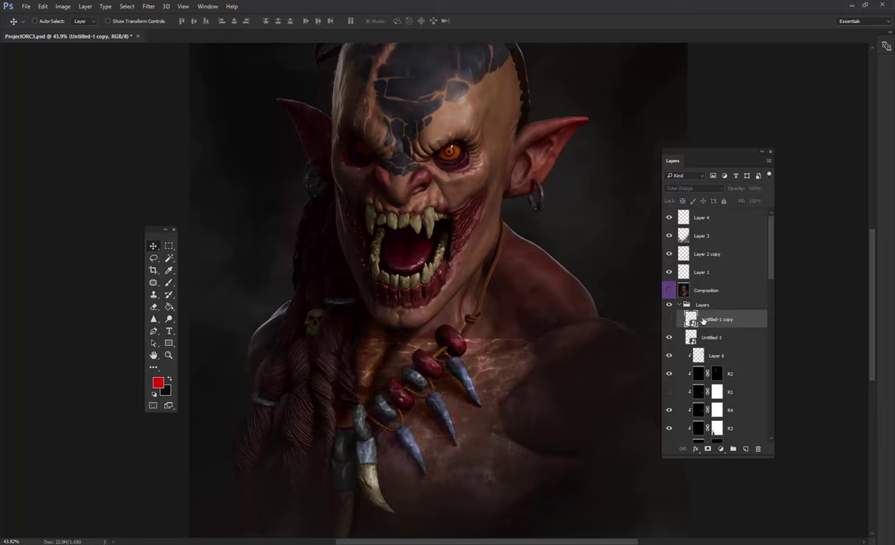
{"action": "left_click", "coordinate": [711, 342]}
{"action": "left_click", "coordinate": [709, 450], "text": "alt"}
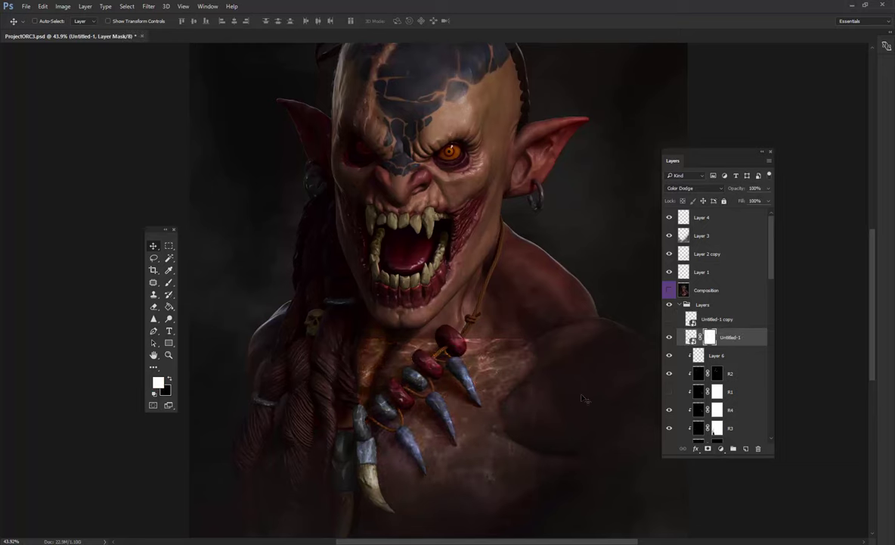
{"action": "left_click_drag", "start_coordinate": [378, 355], "coordinate": [376, 334]}
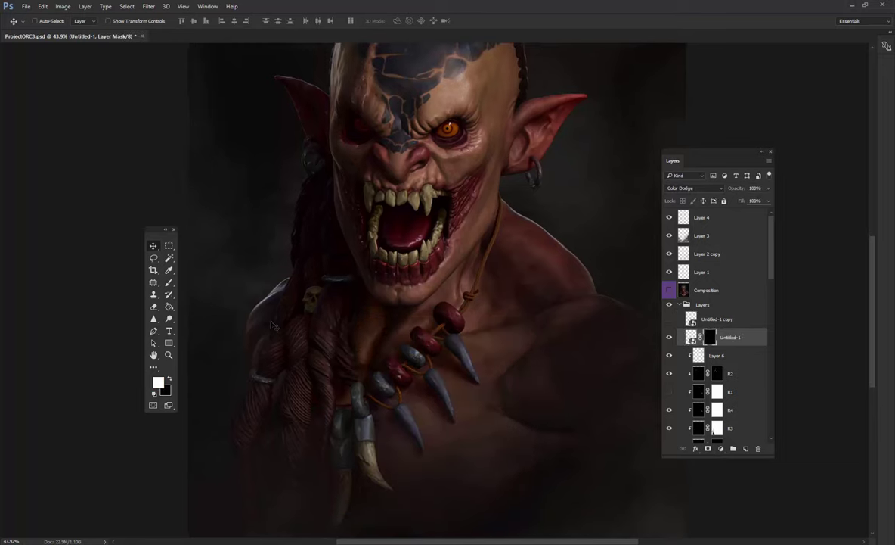
{"action": "left_click_drag", "start_coordinate": [233, 298], "coordinate": [223, 263]}
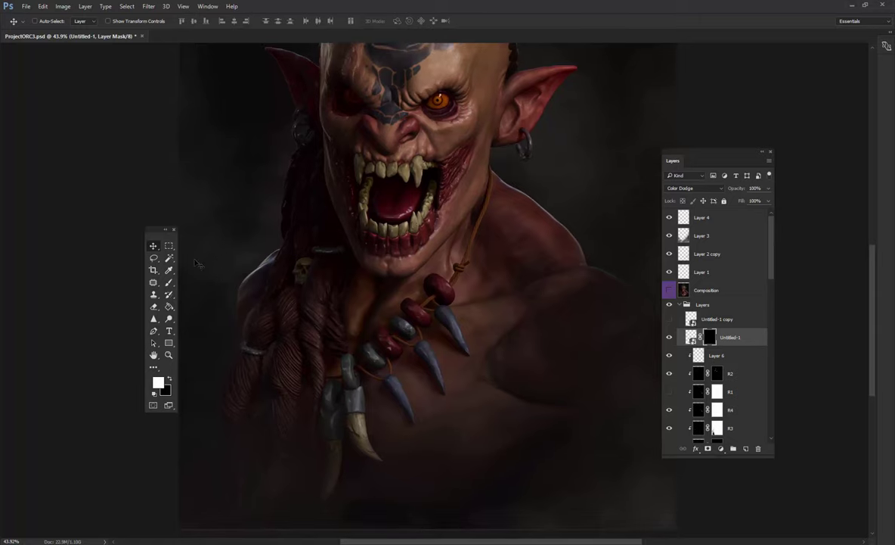
Paint white on the mask with a large soft brush at about 33% opacity to reveal chest texture.
{"action": "left_click", "coordinate": [168, 282]}
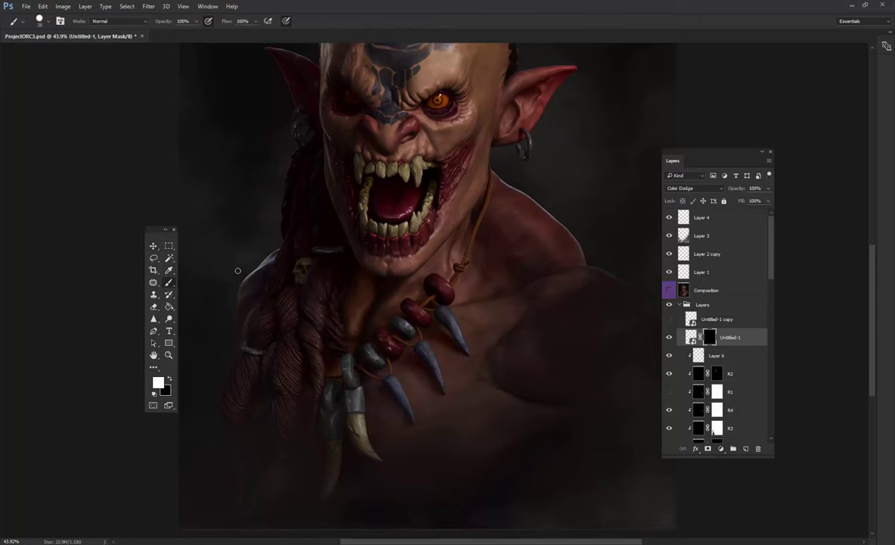
{"action": "left_click", "coordinate": [43, 21]}
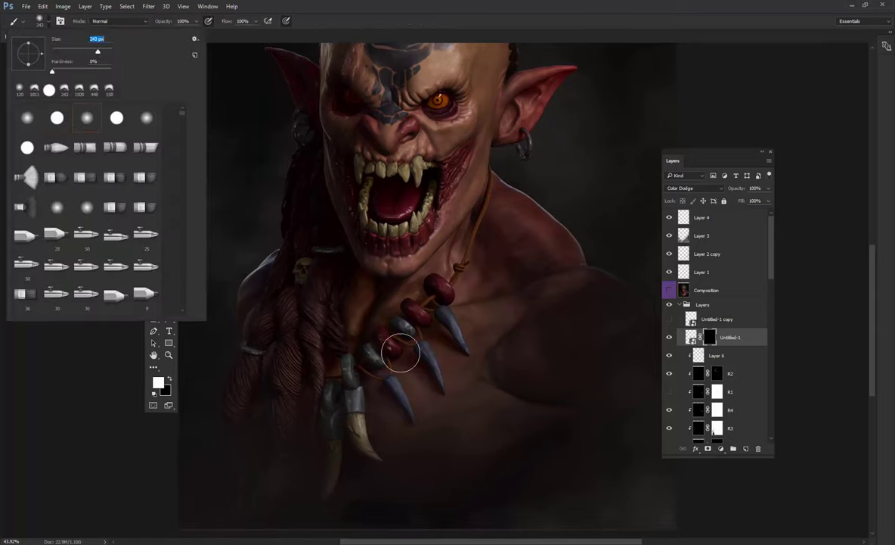
{"action": "key", "text": "Return"}
{"action": "left_click", "coordinate": [43, 21]}
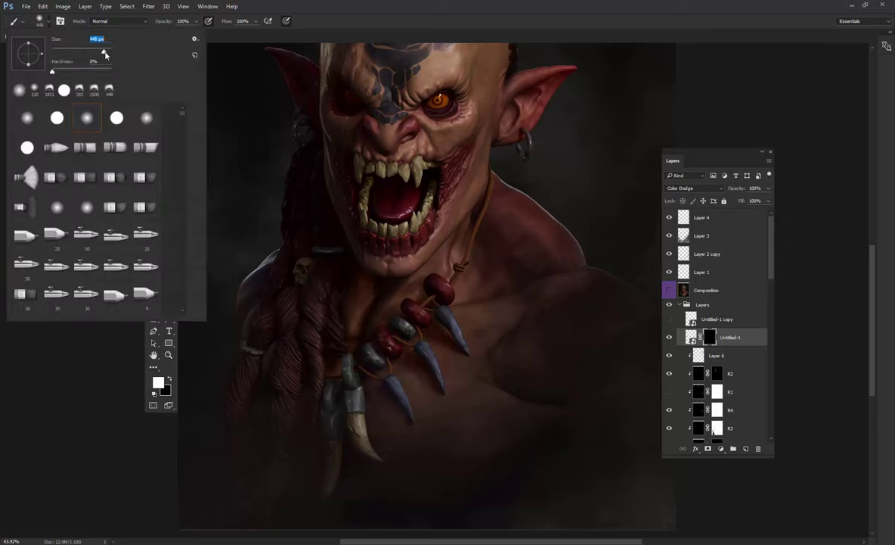
{"action": "key", "text": "Return"}
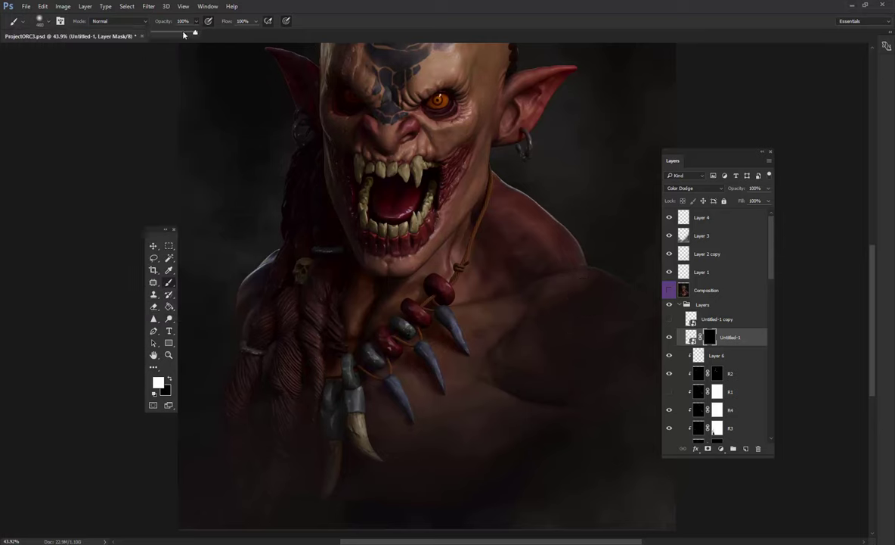
{"action": "left_click_drag", "start_coordinate": [183, 35], "coordinate": [166, 34]}
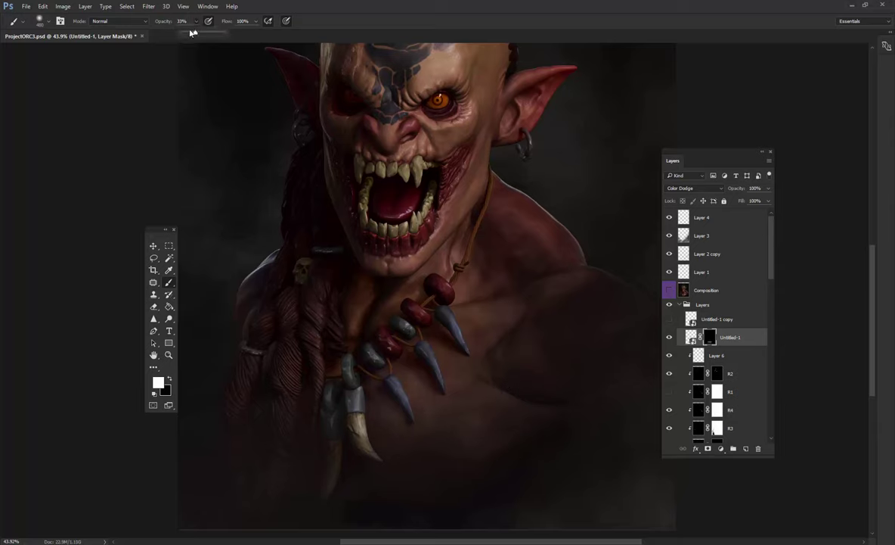
{"action": "left_click_drag", "start_coordinate": [191, 33], "coordinate": [183, 34]}
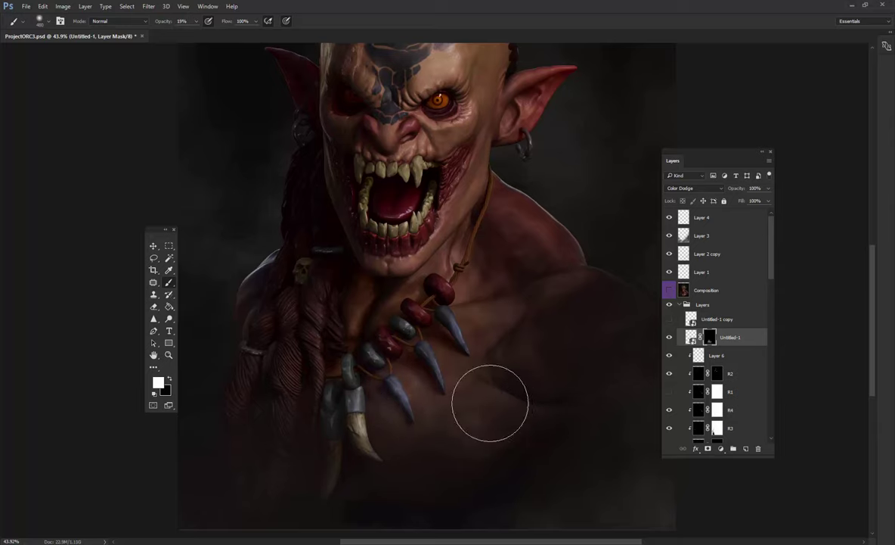
{"action": "mouse_move", "coordinate": [491, 403]}
{"action": "left_mouse_down"}
{"action": "mouse_move", "coordinate": [510, 441]}
{"action": "mouse_move", "coordinate": [553, 400]}
{"action": "mouse_move", "coordinate": [488, 366]}
{"action": "mouse_move", "coordinate": [493, 389]}
{"action": "mouse_move", "coordinate": [500, 334]}
{"action": "mouse_move", "coordinate": [540, 331]}
{"action": "left_mouse_up"}
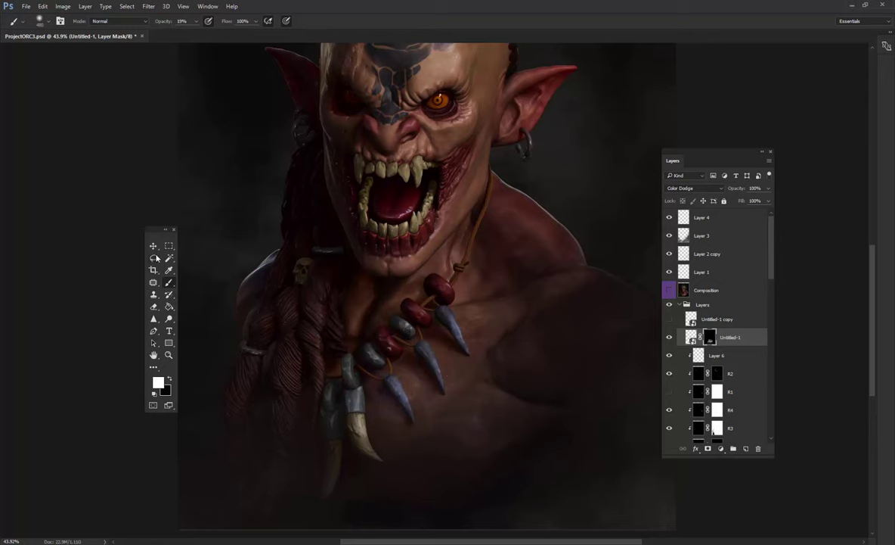
{"action": "left_click", "coordinate": [154, 246]}
Duplicate the glow layer as Untitled-1 copy 2 and rotate it about 134°.
{"action": "left_click", "coordinate": [669, 321]}
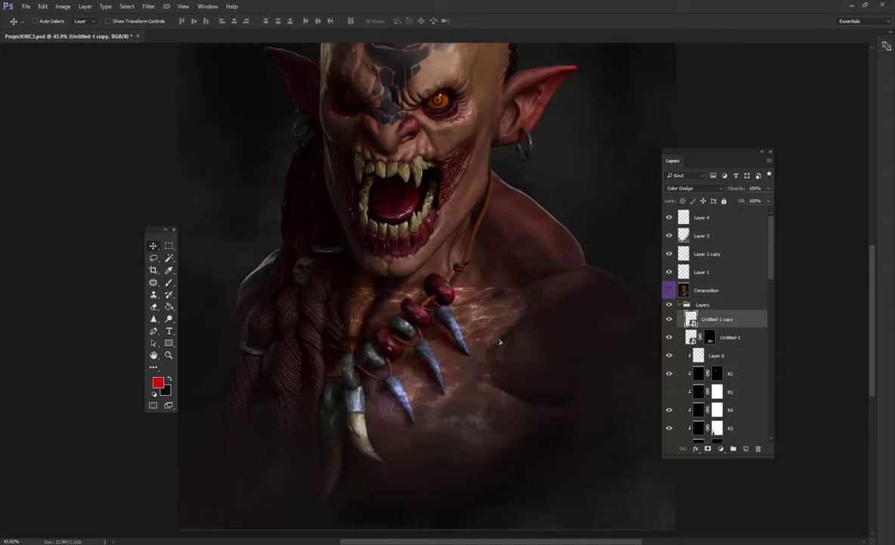
{"action": "mouse_move", "coordinate": [500, 341]}
{"action": "left_mouse_down"}
{"action": "mouse_move", "coordinate": [335, 322]}
{"action": "mouse_move", "coordinate": [464, 261]}
{"action": "left_mouse_up"}
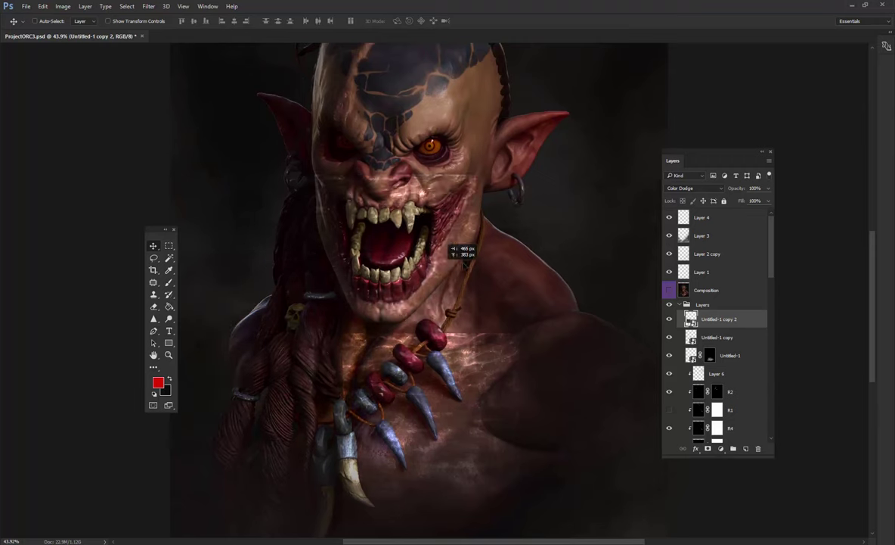
{"action": "left_click_drag", "start_coordinate": [465, 261], "coordinate": [522, 264]}
{"action": "key", "text": "ctrl+t"}
{"action": "left_click_drag", "start_coordinate": [553, 181], "coordinate": [624, 432]}
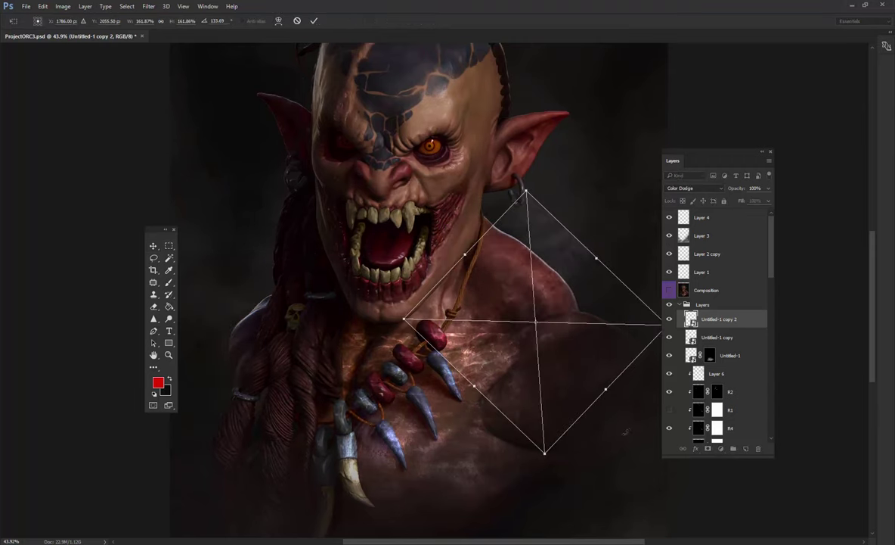
{"action": "key", "text": "Return"}
Add an inverted black mask to Untitled-1 copy 2 and hide Untitled-1 copy.
{"action": "left_click", "coordinate": [708, 448]}
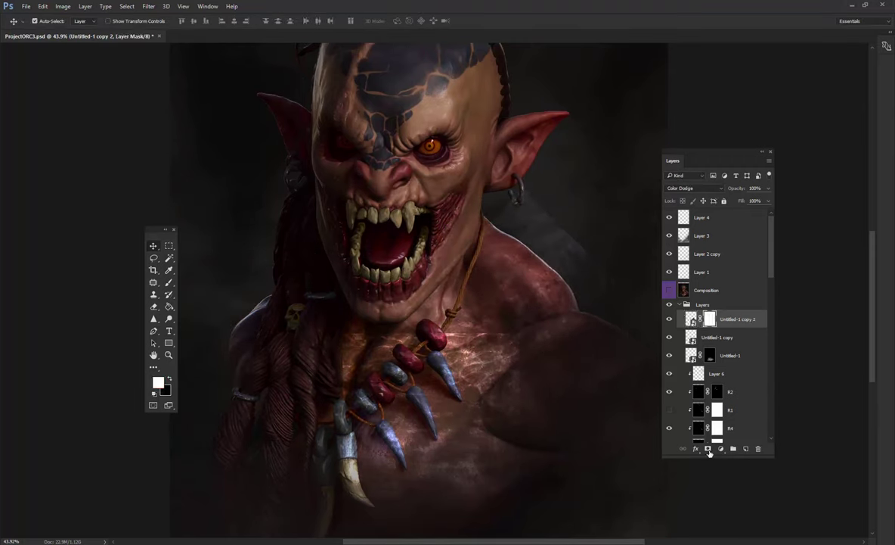
{"action": "key", "text": "ctrl+i"}
{"action": "left_click", "coordinate": [168, 284]}
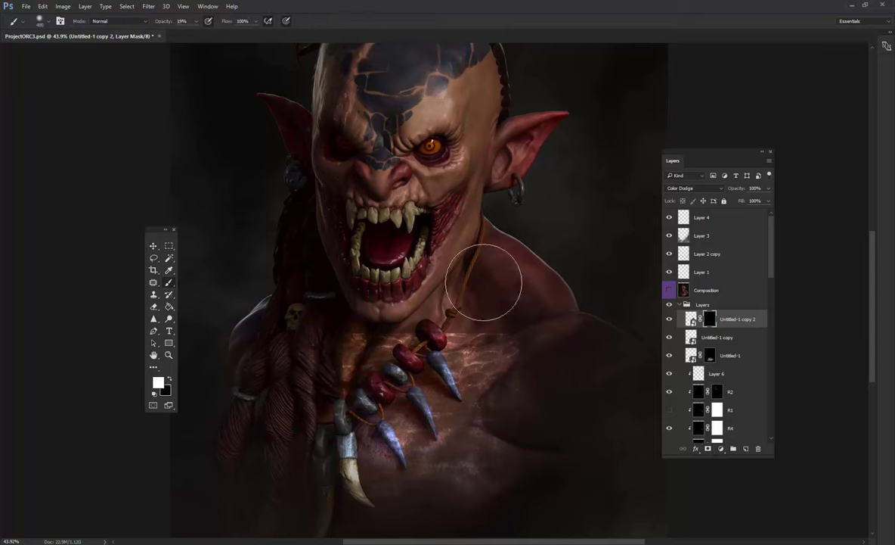
{"action": "left_click", "coordinate": [668, 337]}
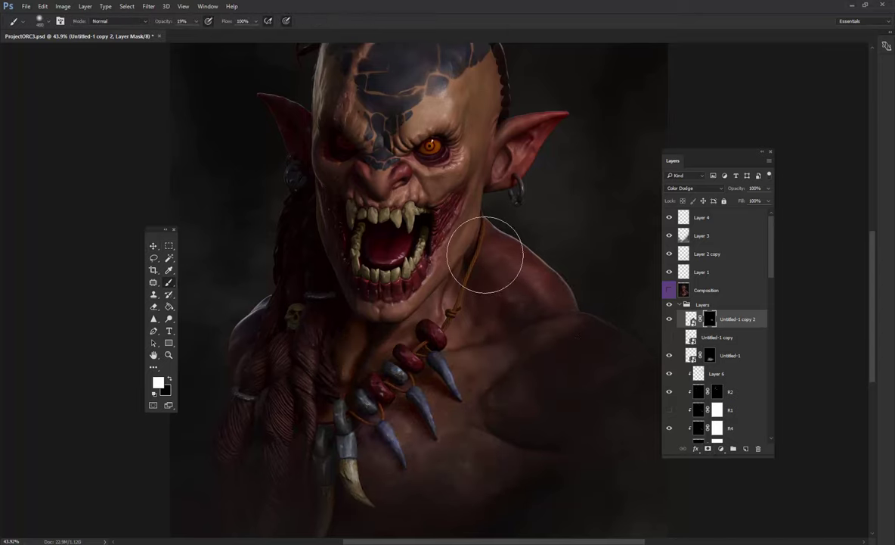
{"action": "scroll", "coordinate": [445, 320], "scroll_direction": "down", "scroll_amount": 5}
{"action": "scroll", "coordinate": [541, 328], "scroll_direction": "up", "scroll_amount": 2}
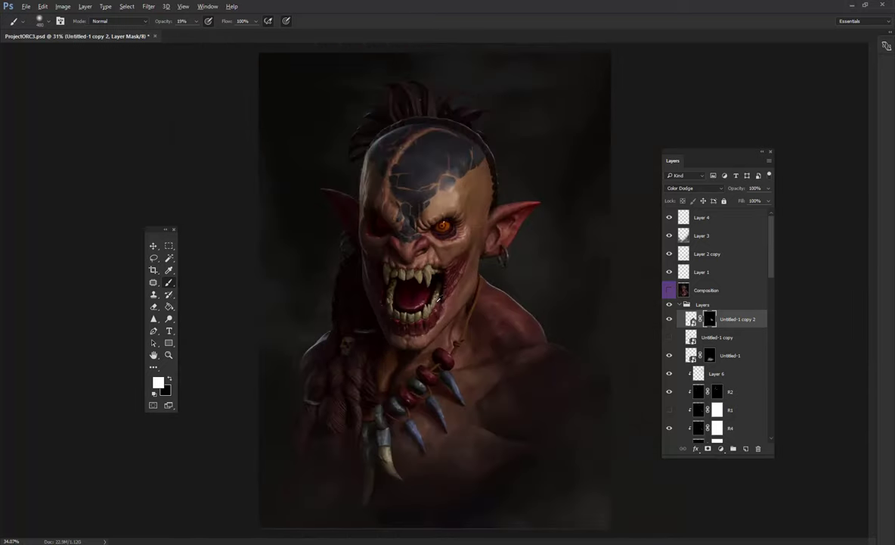
{"action": "scroll", "coordinate": [530, 325], "scroll_direction": "up", "scroll_amount": 2}
{"action": "scroll", "coordinate": [479, 320], "scroll_direction": "up", "scroll_amount": 1}
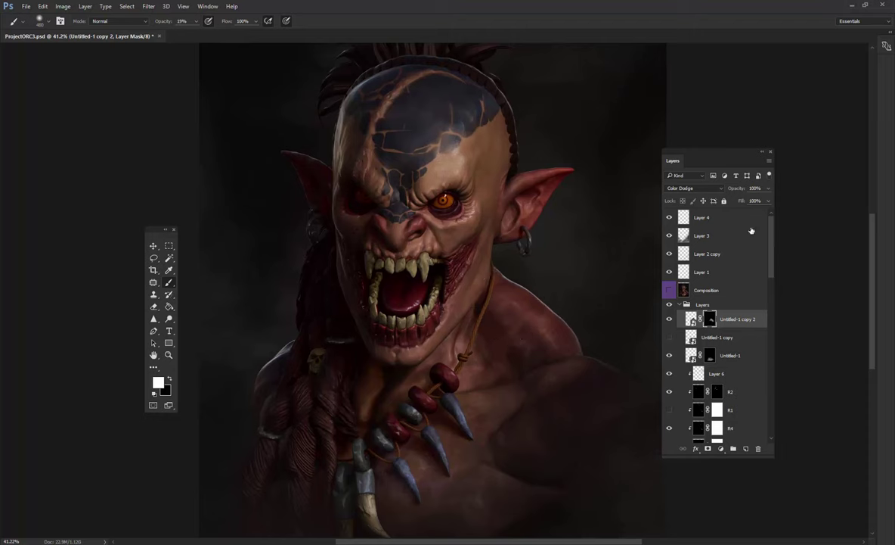
Show Untitled-1 copy and move the skin texture up over the orc's face.
{"action": "left_click", "coordinate": [751, 355]}
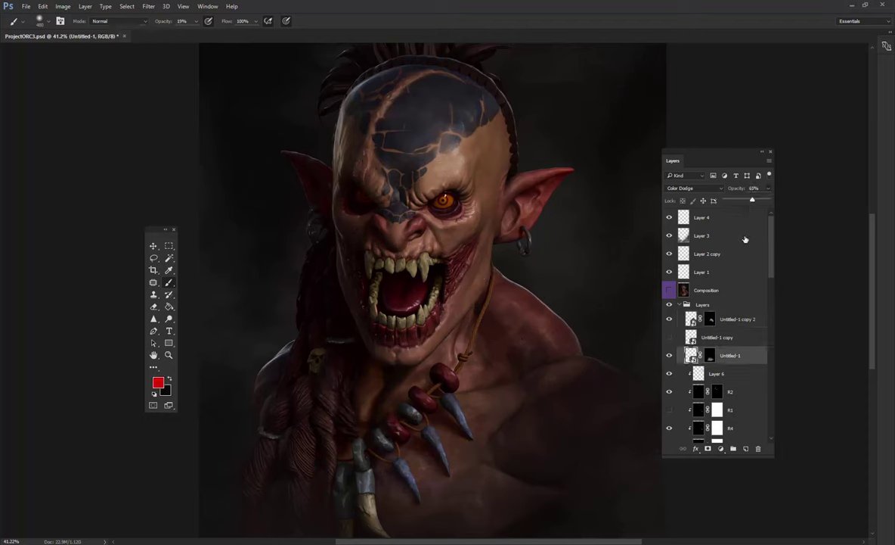
{"action": "left_click", "coordinate": [718, 337]}
{"action": "left_click", "coordinate": [668, 337]}
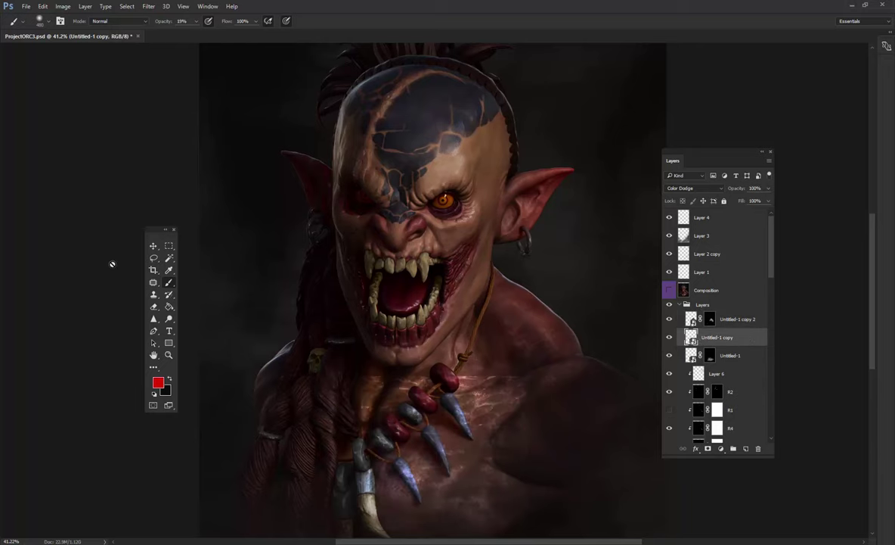
{"action": "left_click", "coordinate": [154, 246]}
{"action": "left_click_drag", "start_coordinate": [409, 226], "coordinate": [485, 200]}
{"action": "scroll", "coordinate": [437, 366], "scroll_direction": "up", "scroll_amount": 2}
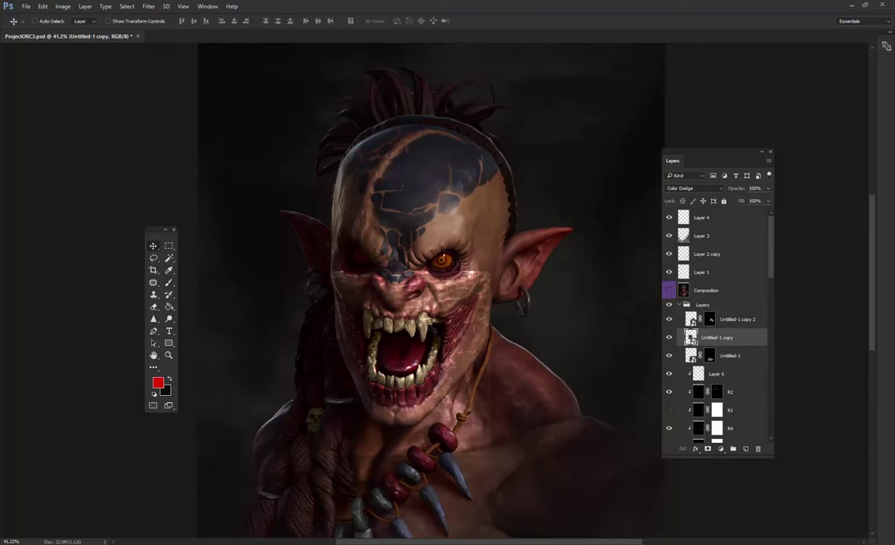
{"action": "scroll", "coordinate": [438, 366], "scroll_direction": "up", "scroll_amount": 2}
{"action": "scroll", "coordinate": [427, 290], "scroll_direction": "up", "scroll_amount": 1}
{"action": "scroll", "coordinate": [426, 291], "scroll_direction": "up", "scroll_amount": 2}
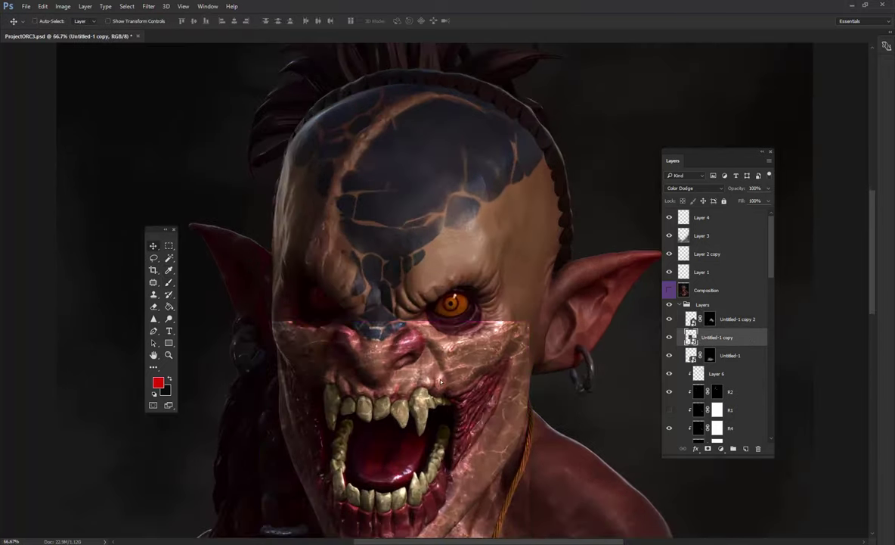
{"action": "mouse_move", "coordinate": [454, 395]}
{"action": "left_mouse_down"}
{"action": "mouse_move", "coordinate": [454, 358]}
{"action": "mouse_move", "coordinate": [514, 229]}
{"action": "left_mouse_up"}
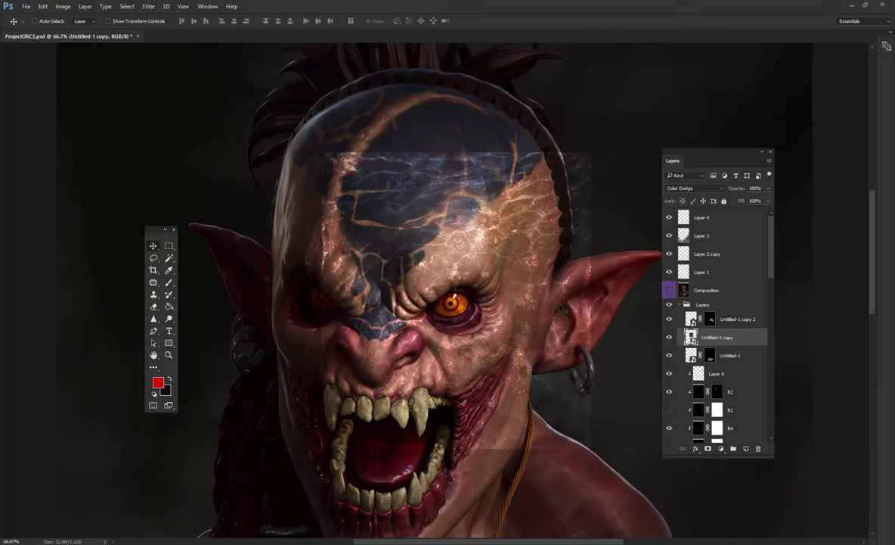
Scale the texture to about 122% over the lower face, mask it, and duplicate as Untitled-1 copy 3.
{"action": "key", "text": "ctrl+r"}
{"action": "key", "text": "ctrl+t"}
{"action": "key", "text": "ctrl+r"}
{"action": "left_click_drag", "start_coordinate": [593, 460], "coordinate": [525, 380]}
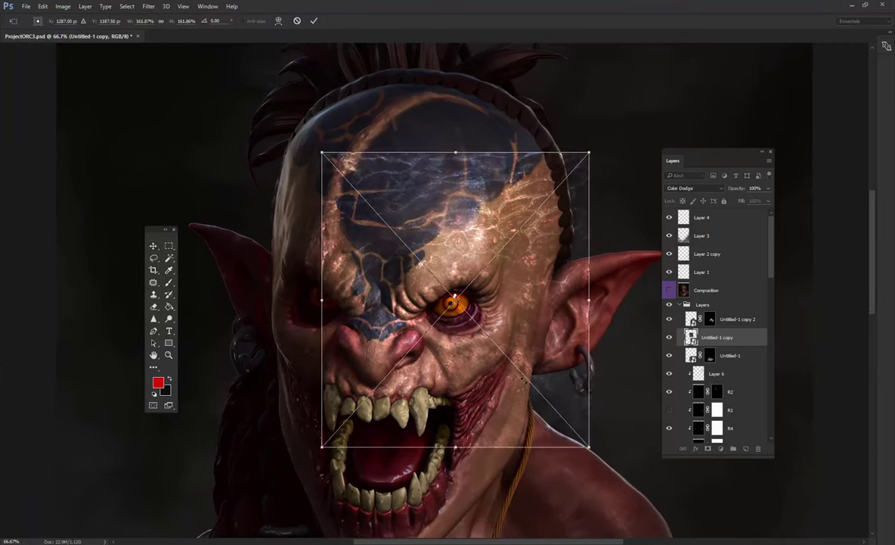
{"action": "key", "text": "Return"}
{"action": "mouse_move", "coordinate": [435, 307]}
{"action": "left_mouse_down"}
{"action": "mouse_move", "coordinate": [422, 394]}
{"action": "mouse_move", "coordinate": [407, 394]}
{"action": "left_mouse_up"}
{"action": "left_click", "coordinate": [707, 450]}
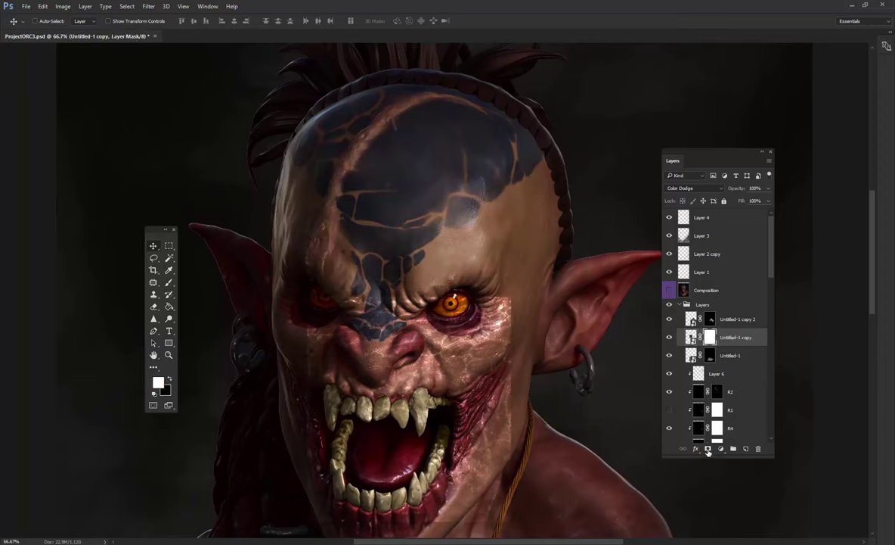
{"action": "key", "text": "ctrl+j"}
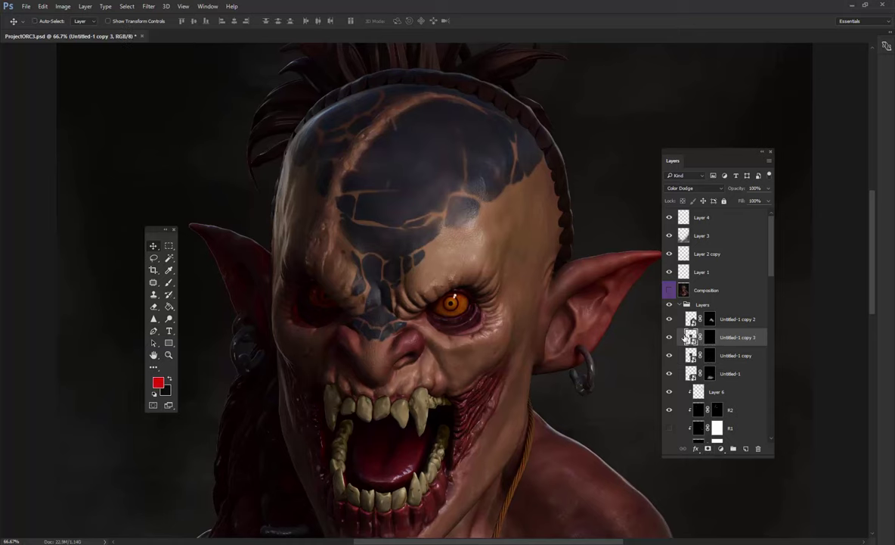
Paint texture back in around the mouth on Untitled-1 copy's mask with a soft white brush.
{"action": "left_click", "coordinate": [709, 355]}
{"action": "key", "text": "d"}
{"action": "key", "text": "b"}
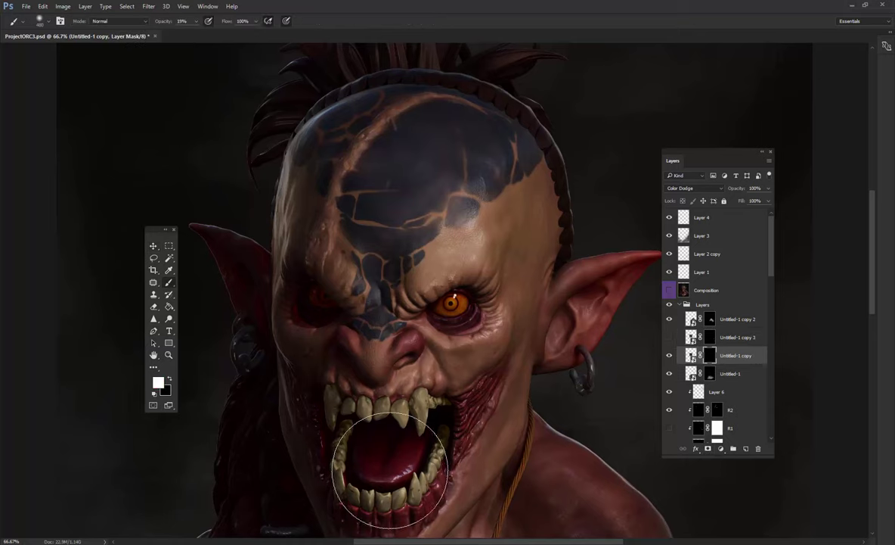
{"action": "left_click", "coordinate": [39, 21]}
{"action": "left_click", "coordinate": [317, 19]}
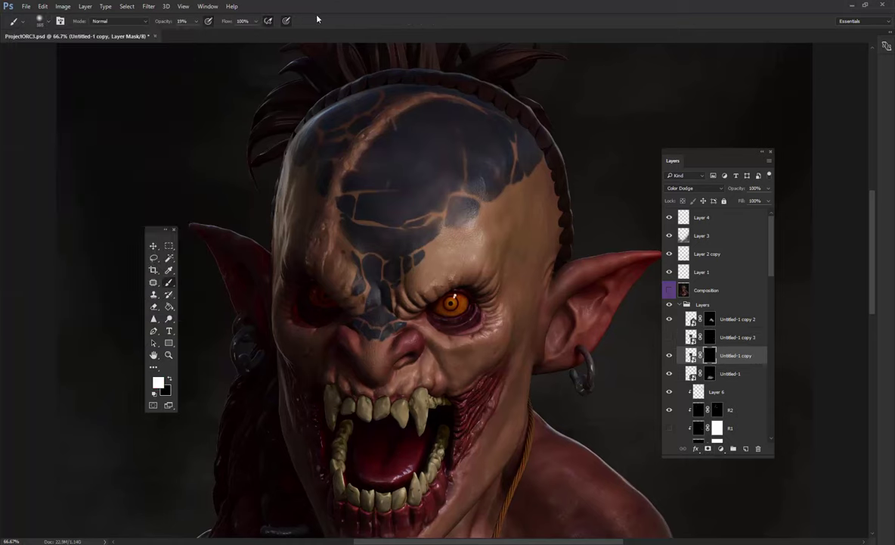
{"action": "left_click_drag", "start_coordinate": [393, 478], "coordinate": [439, 502]}
{"action": "left_click_drag", "start_coordinate": [212, 34], "coordinate": [208, 34]}
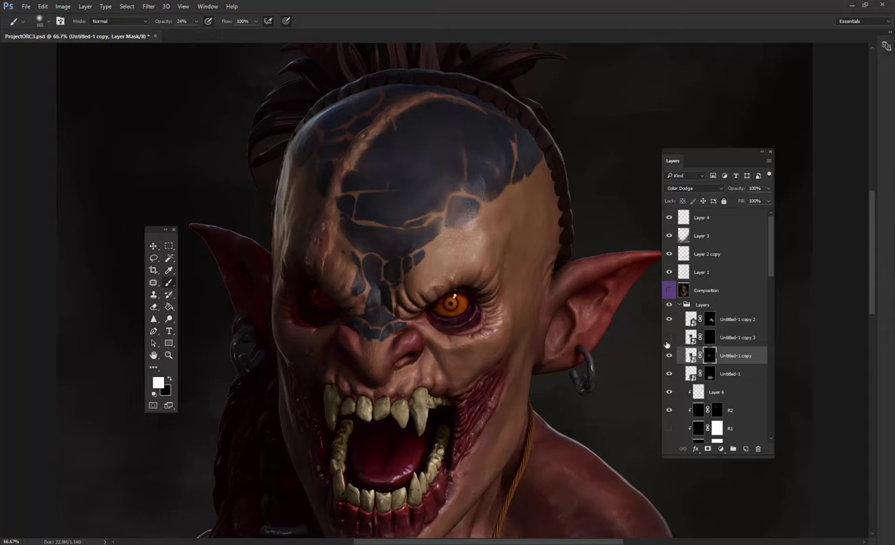
Make Untitled-1 copy 3 visible and target its mask.
{"action": "left_click", "coordinate": [668, 336]}
{"action": "left_click", "coordinate": [709, 337]}
{"action": "left_click", "coordinate": [158, 246]}
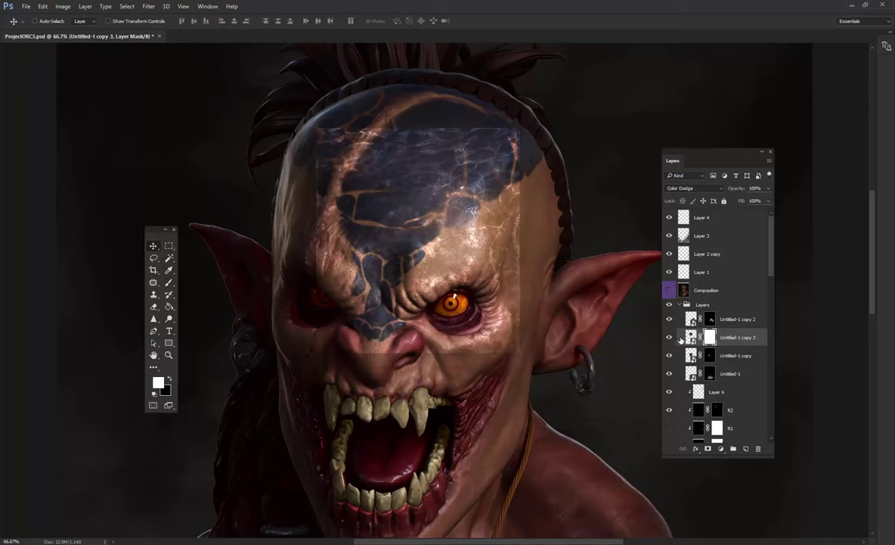
Move Untitled-1 copy 3 to the forehead, invert its mask, paint cracks back, and drag in image 2.
{"action": "left_click_drag", "start_coordinate": [360, 221], "coordinate": [330, 215]}
{"action": "left_click_drag", "start_coordinate": [414, 220], "coordinate": [423, 212]}
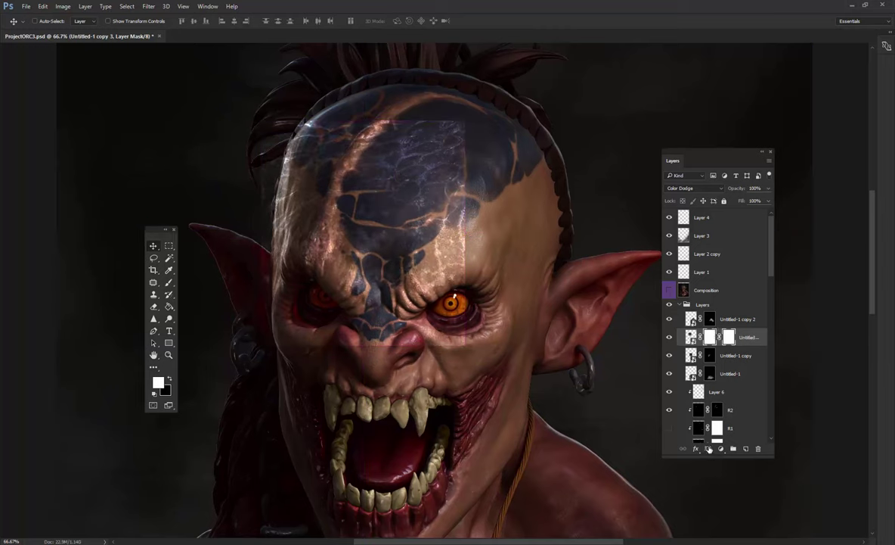
{"action": "key", "text": "ctrl+i"}
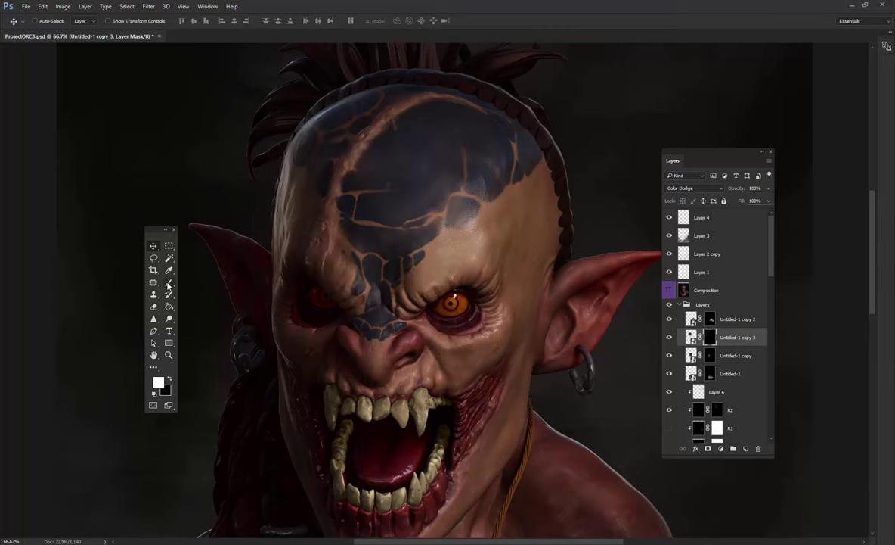
{"action": "left_click", "coordinate": [169, 283]}
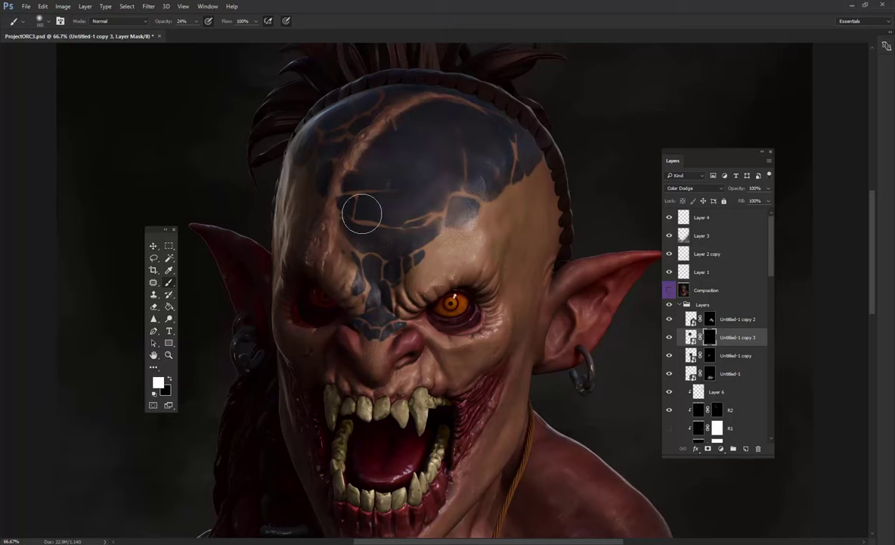
{"action": "mouse_move", "coordinate": [362, 214]}
{"action": "left_mouse_down"}
{"action": "mouse_move", "coordinate": [382, 261]}
{"action": "mouse_move", "coordinate": [382, 241]}
{"action": "mouse_move", "coordinate": [461, 250]}
{"action": "left_mouse_up"}
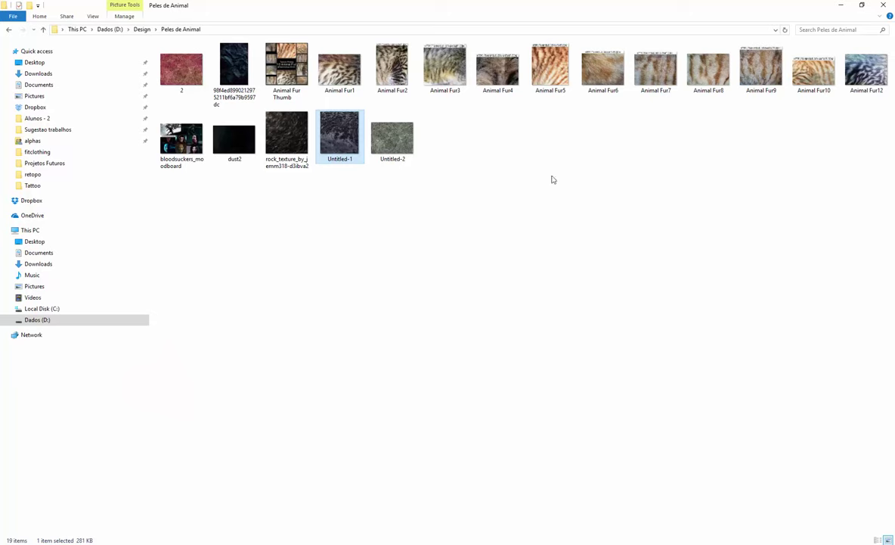
{"action": "mouse_move", "coordinate": [181, 68]}
{"action": "left_mouse_down"}
{"action": "mouse_move", "coordinate": [141, 506]}
{"action": "mouse_move", "coordinate": [373, 285]}
{"action": "left_mouse_up"}
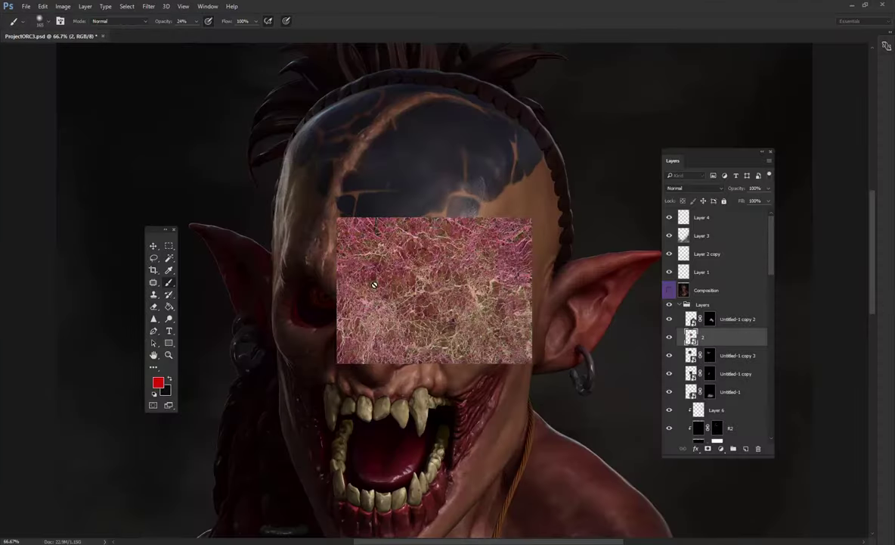
Cycle the fur texture 2 layer through Multiply, Color Dodge, Hard Light and Linear Light.
{"action": "left_click", "coordinate": [679, 189]}
{"action": "scroll", "coordinate": [680, 189], "scroll_direction": "down", "scroll_amount": 1}
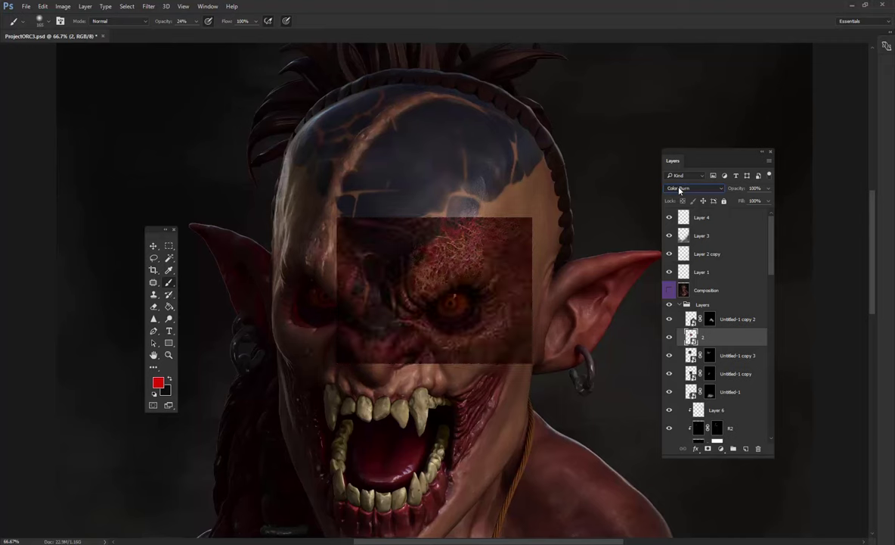
{"action": "scroll", "coordinate": [679, 190], "scroll_direction": "down", "scroll_amount": 2}
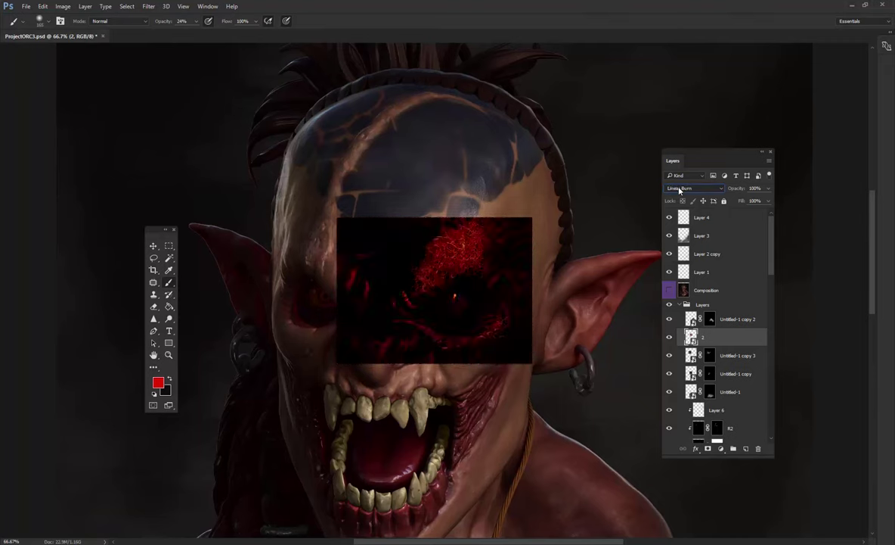
{"action": "scroll", "coordinate": [679, 190], "scroll_direction": "down", "scroll_amount": 2}
{"action": "scroll", "coordinate": [679, 190], "scroll_direction": "down", "scroll_amount": 1}
{"action": "scroll", "coordinate": [679, 190], "scroll_direction": "down", "scroll_amount": 1}
{"action": "scroll", "coordinate": [679, 190], "scroll_direction": "down", "scroll_amount": 1}
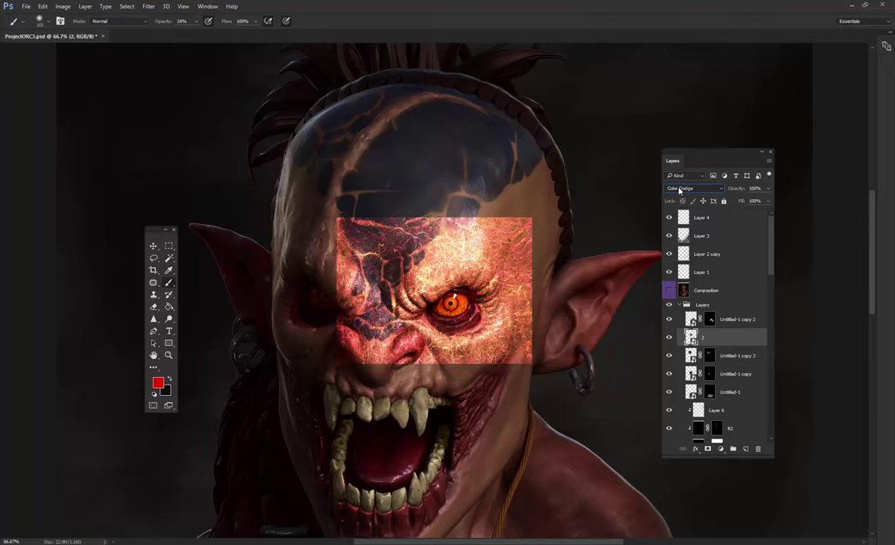
{"action": "scroll", "coordinate": [680, 190], "scroll_direction": "down", "scroll_amount": 1}
{"action": "scroll", "coordinate": [679, 190], "scroll_direction": "down", "scroll_amount": 1}
{"action": "scroll", "coordinate": [679, 190], "scroll_direction": "down", "scroll_amount": 1}
{"action": "scroll", "coordinate": [679, 190], "scroll_direction": "down", "scroll_amount": 1}
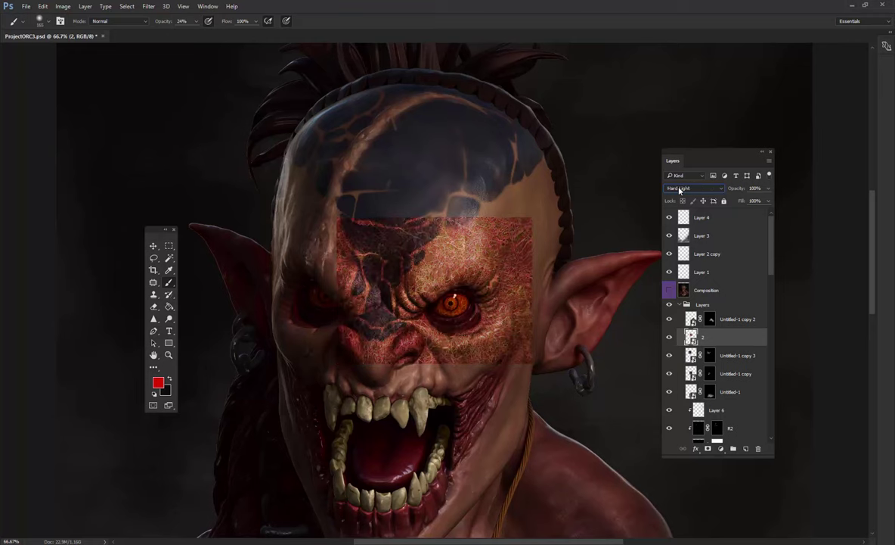
{"action": "scroll", "coordinate": [679, 190], "scroll_direction": "down", "scroll_amount": 1}
{"action": "scroll", "coordinate": [680, 190], "scroll_direction": "down", "scroll_amount": 1}
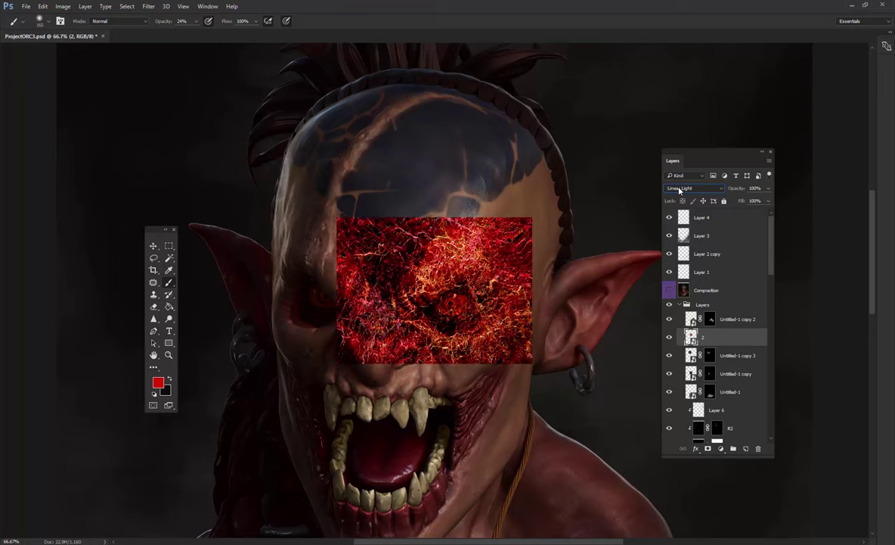
Delete the texture 2 layer and fit the whole bust in view.
{"action": "left_click", "coordinate": [761, 451]}
{"action": "key", "text": "Return"}
{"action": "key", "text": "ctrl+0"}
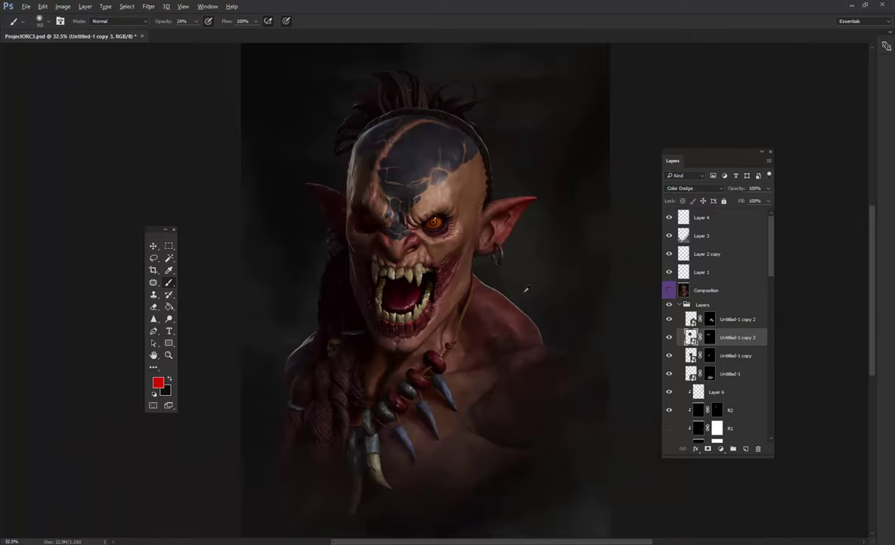
Duplicate the forehead texture as Untitled-1 copy 4, rotated about 49° over the head.
{"action": "scroll", "coordinate": [458, 230], "scroll_direction": "up", "scroll_amount": 5}
{"action": "left_click_drag", "start_coordinate": [488, 174], "coordinate": [487, 210]}
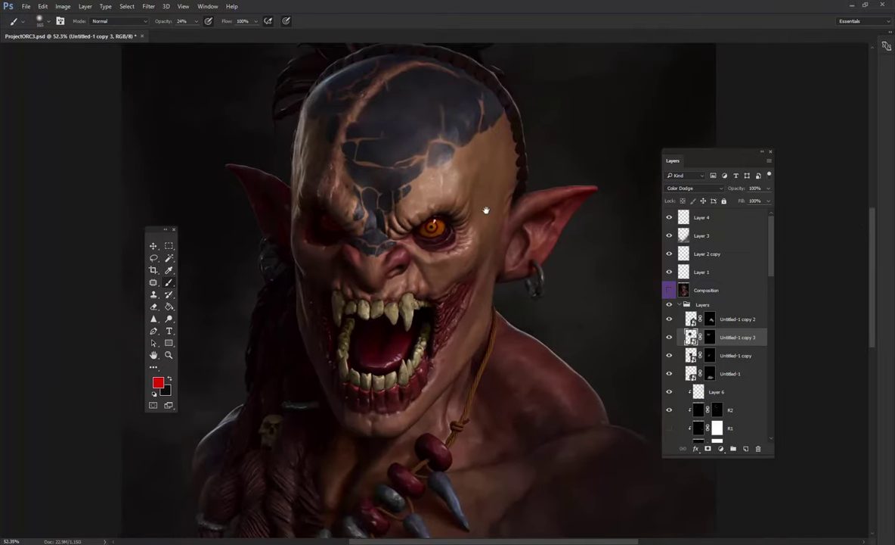
{"action": "left_click", "coordinate": [154, 246]}
{"action": "key", "text": "ctrl+j"}
{"action": "left_click_drag", "start_coordinate": [393, 151], "coordinate": [454, 159]}
{"action": "key", "text": "ctrl+t"}
{"action": "left_click_drag", "start_coordinate": [605, 189], "coordinate": [533, 306]}
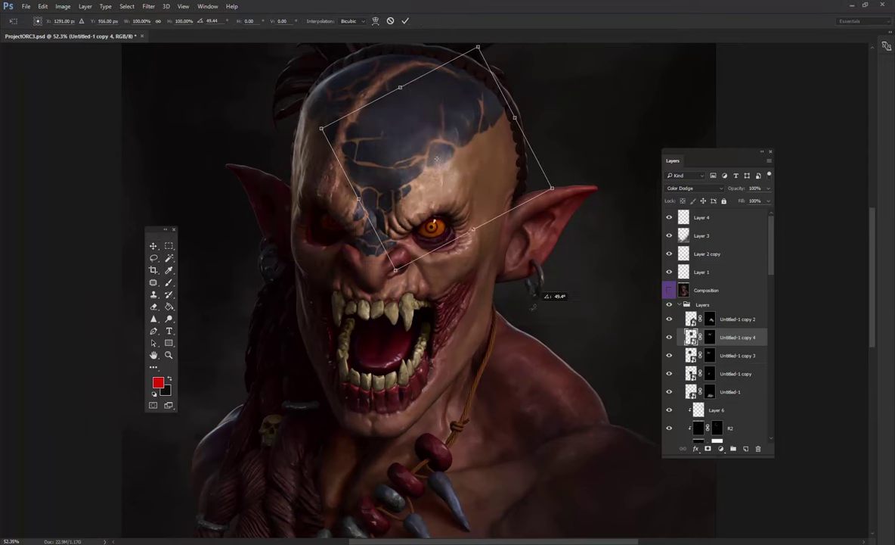
{"action": "key", "text": "Return"}
{"action": "left_click_drag", "start_coordinate": [530, 227], "coordinate": [520, 198]}
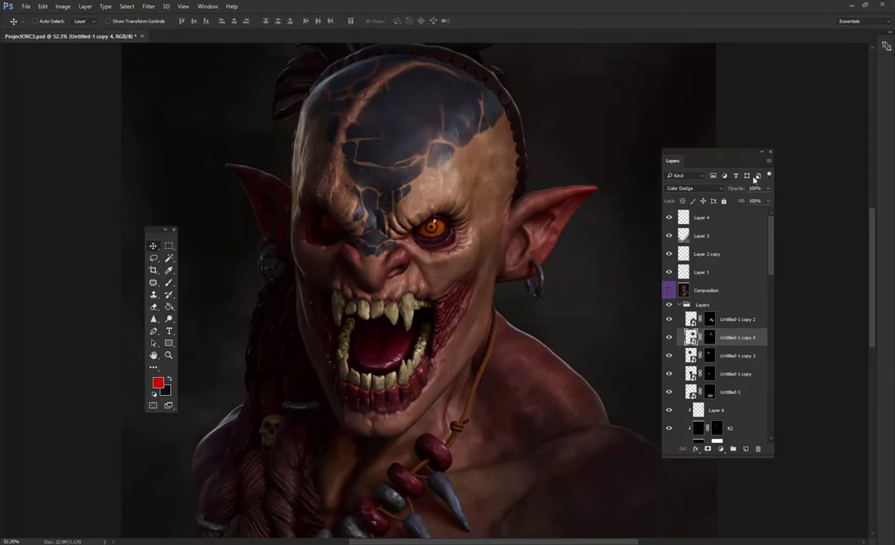
Lower Untitled-1 copy 4 to 51% opacity and target its layer mask for painting black.
{"action": "left_click_drag", "start_coordinate": [754, 202], "coordinate": [740, 201]}
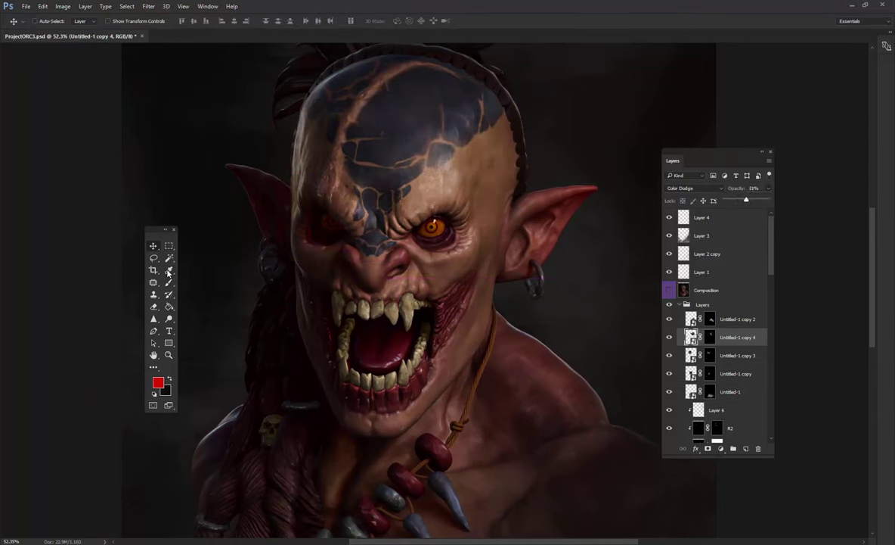
{"action": "key", "text": "e"}
{"action": "left_click", "coordinate": [462, 117]}
{"action": "left_click", "coordinate": [438, 211]}
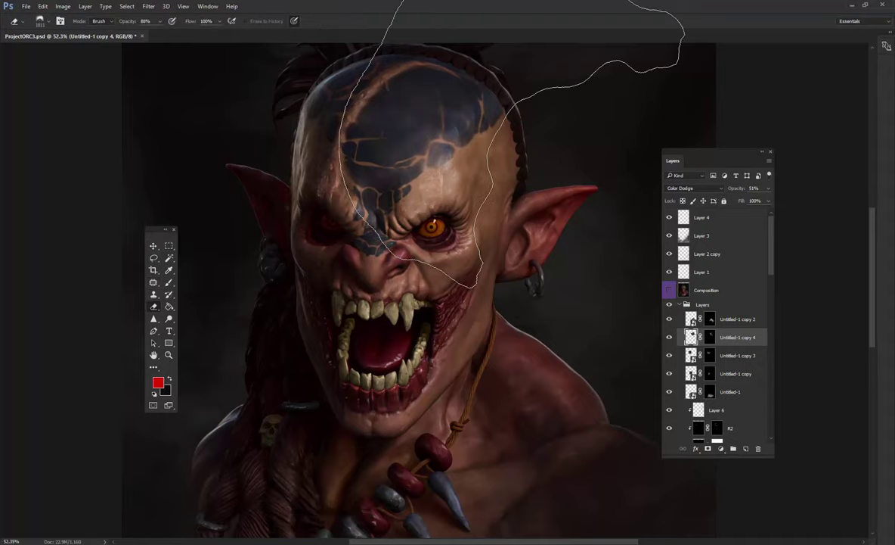
{"action": "left_click", "coordinate": [710, 337]}
{"action": "key", "text": "d"}
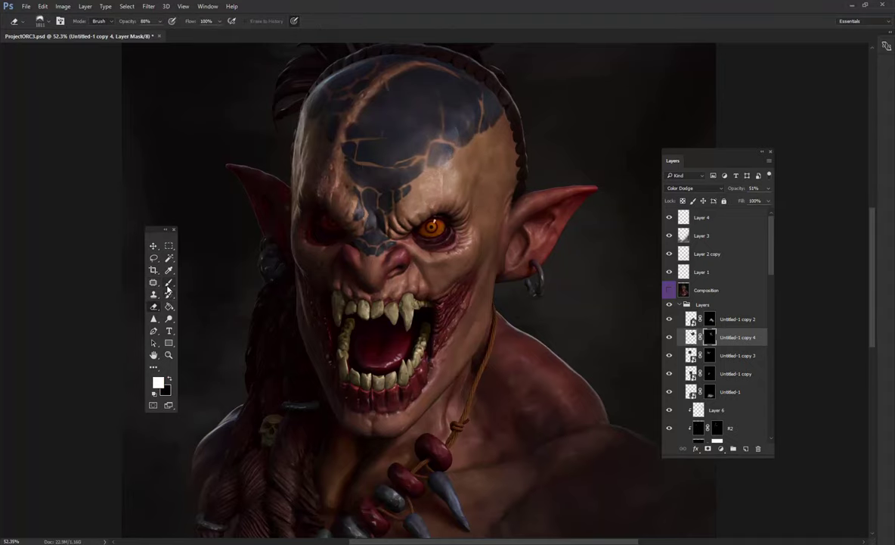
{"action": "key", "text": "b"}
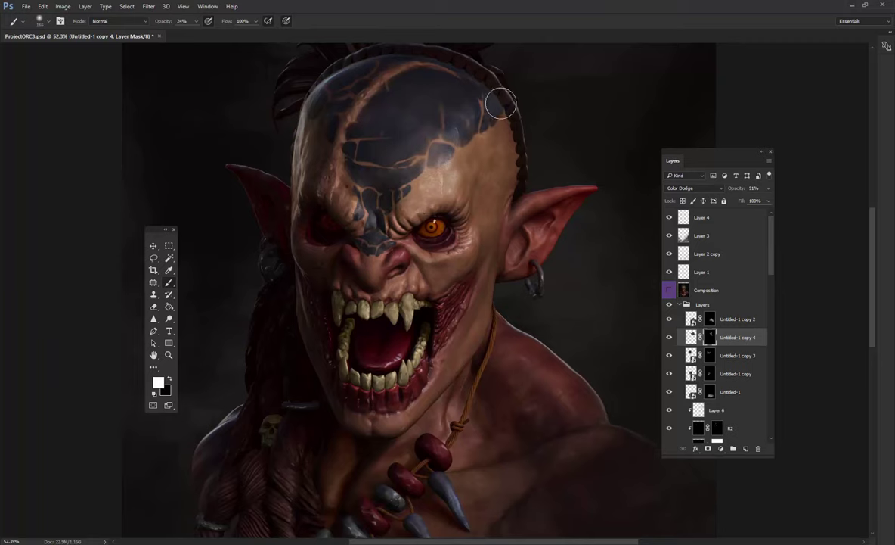
{"action": "key", "text": "x"}
{"action": "key", "text": "v"}
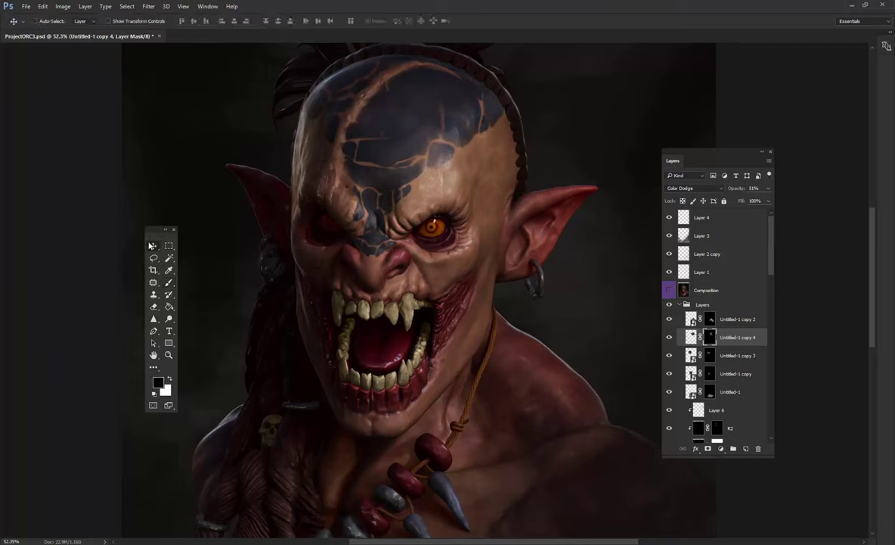
{"action": "left_click", "coordinate": [86, 6]}
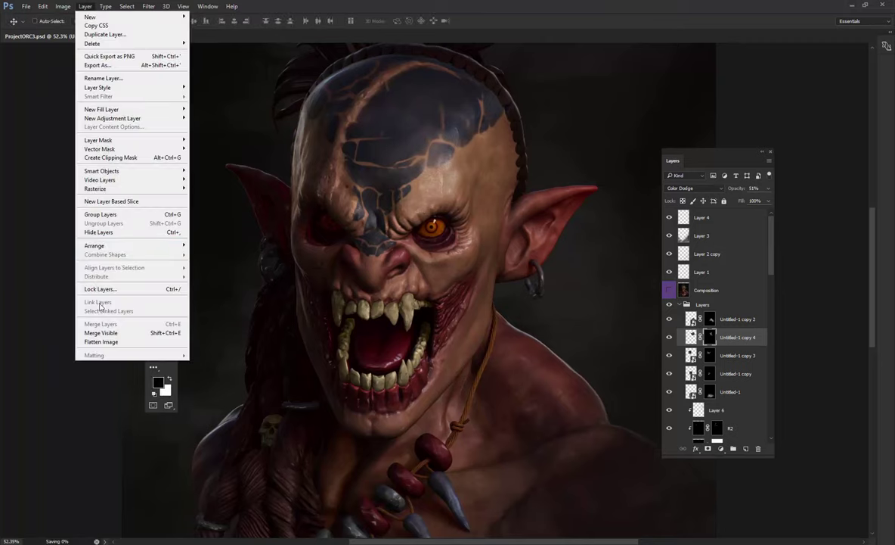
Save ProjectORC3.psd and check the image's pixel dimensions in Image Size.
{"action": "key", "text": "ctrl+s"}
{"action": "left_click", "coordinate": [62, 6]}
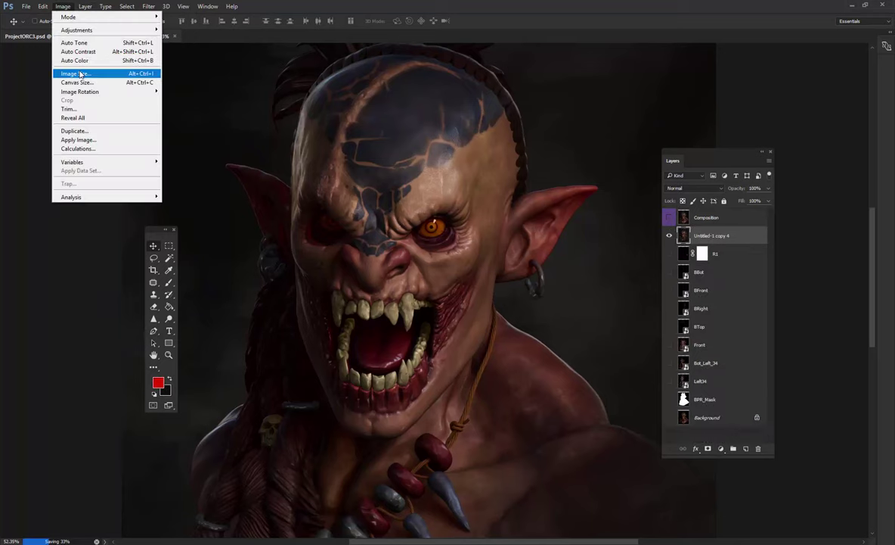
{"action": "left_click", "coordinate": [79, 74]}
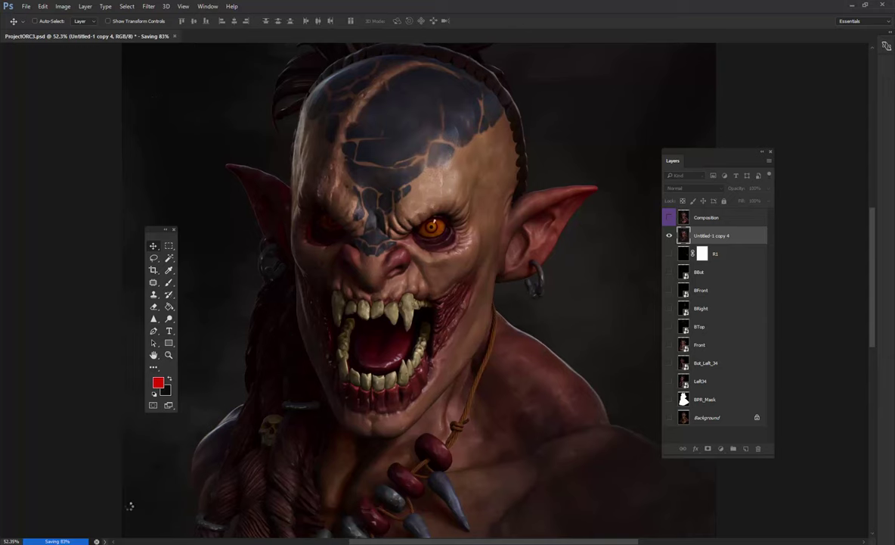
{"action": "key", "text": "ctrl+0"}
{"action": "key", "text": "ctrl+1"}
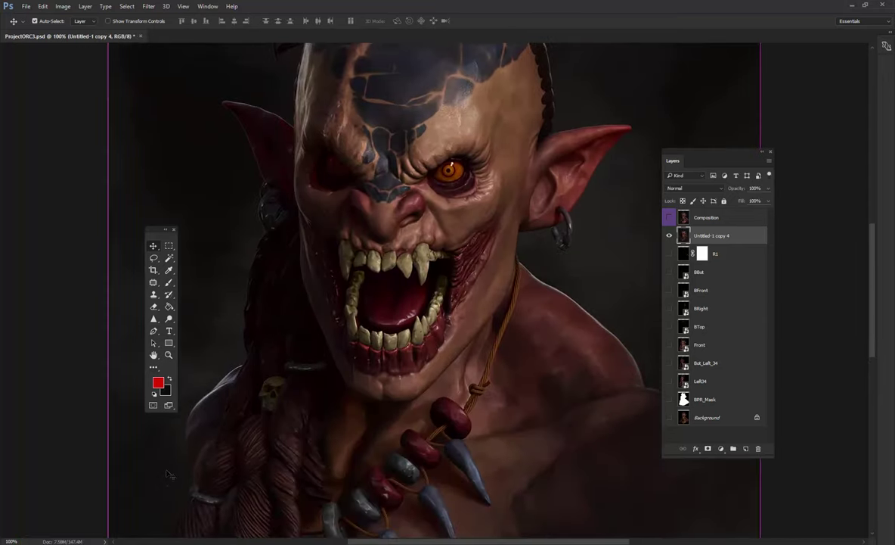
Save a quality-10 JPEG copy of ProjectORC3, replacing the existing JPEG file.
{"action": "key", "text": "ctrl+shift+s"}
{"action": "left_click", "coordinate": [128, 244]}
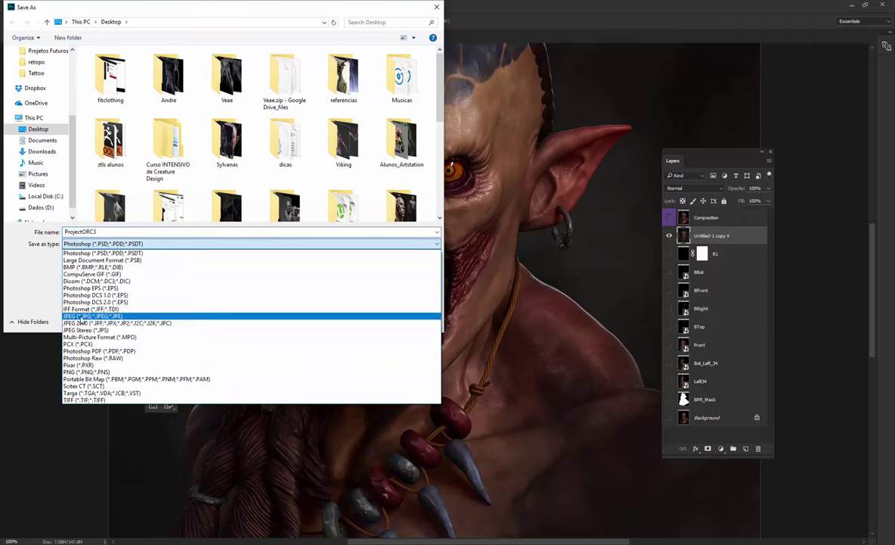
{"action": "left_click", "coordinate": [82, 318]}
{"action": "left_click", "coordinate": [366, 318]}
{"action": "left_click", "coordinate": [500, 277]}
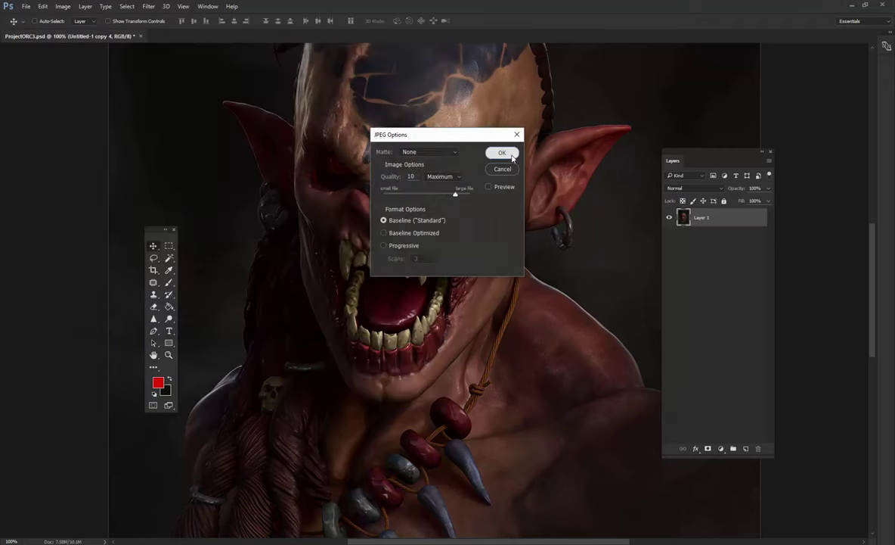
{"action": "left_click", "coordinate": [501, 152]}
{"action": "scroll", "coordinate": [361, 199], "scroll_direction": "down", "scroll_amount": 1}
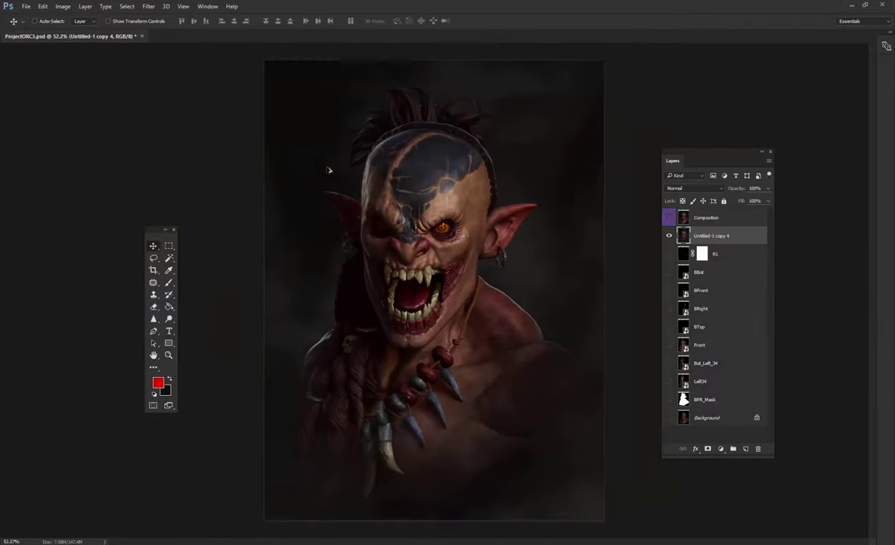
{"action": "left_click", "coordinate": [168, 245]}
Crop the image, trimming slightly on all sides.
{"action": "left_click", "coordinate": [154, 270]}
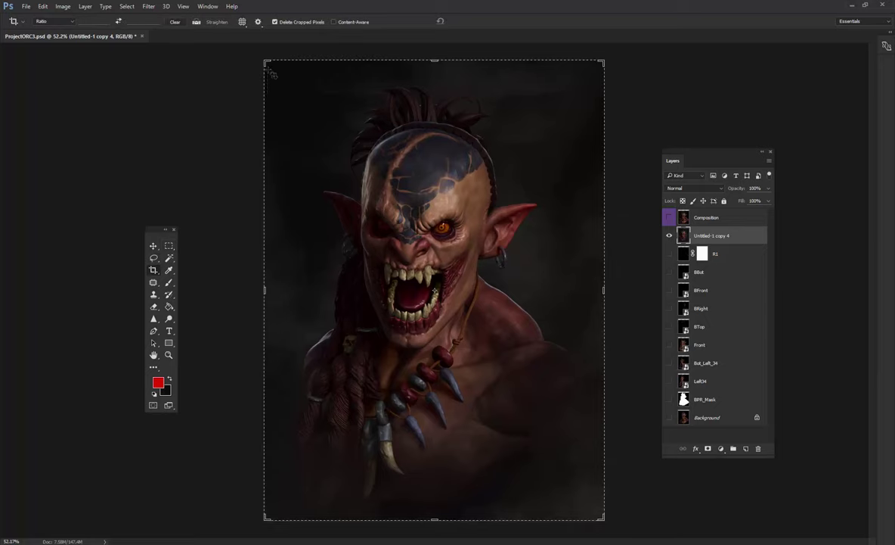
{"action": "left_click_drag", "start_coordinate": [265, 61], "coordinate": [266, 68]}
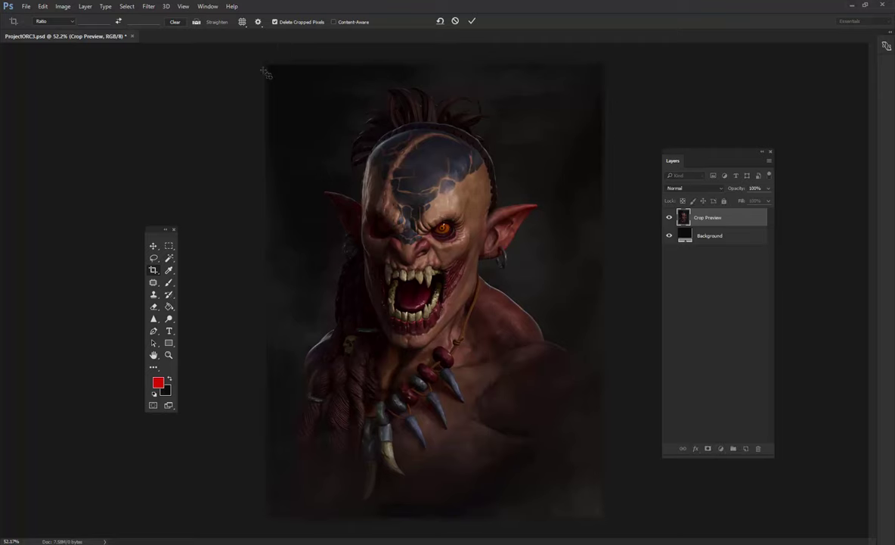
{"action": "left_click", "coordinate": [168, 245]}
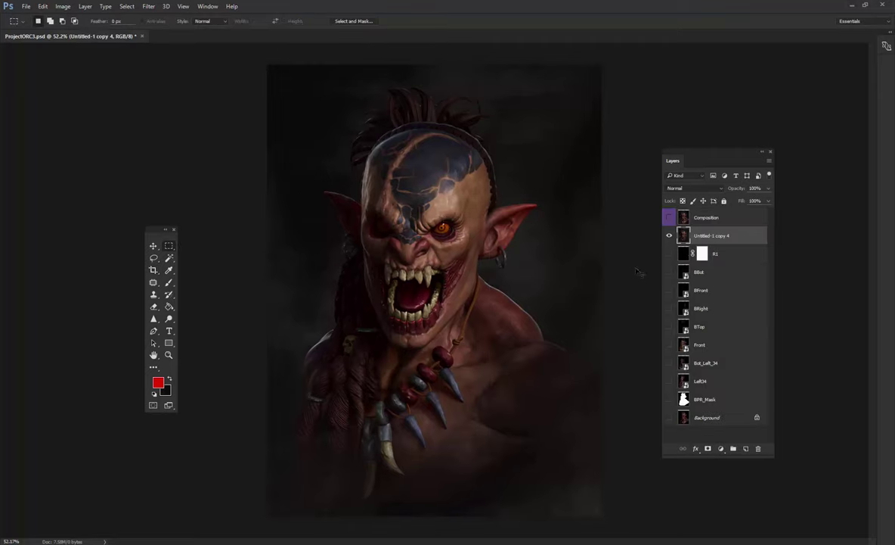
Delete every layer except Untitled-1 copy 4 and duplicate it as Untitled-1 copy 5.
{"action": "key", "text": "alt+bracketleft"}
{"action": "key", "text": "Delete"}
{"action": "key", "text": "Delete"}
{"action": "key", "text": "Delete"}
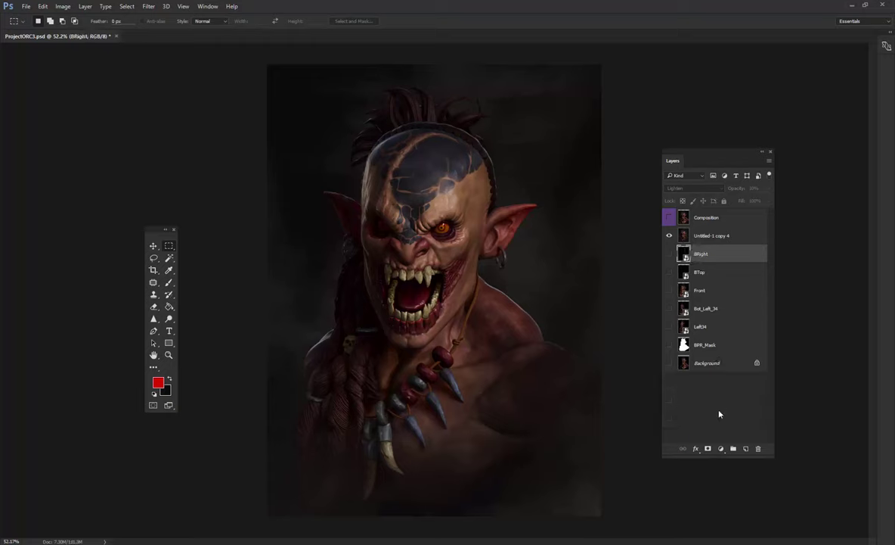
{"action": "key", "text": "Delete"}
{"action": "key", "text": "Delete"}
{"action": "key", "text": "Delete"}
{"action": "key", "text": "Delete"}
{"action": "key", "text": "Delete"}
{"action": "key", "text": "Delete"}
{"action": "key", "text": "Delete"}
{"action": "left_click", "coordinate": [702, 219]}
{"action": "key", "text": "Delete"}
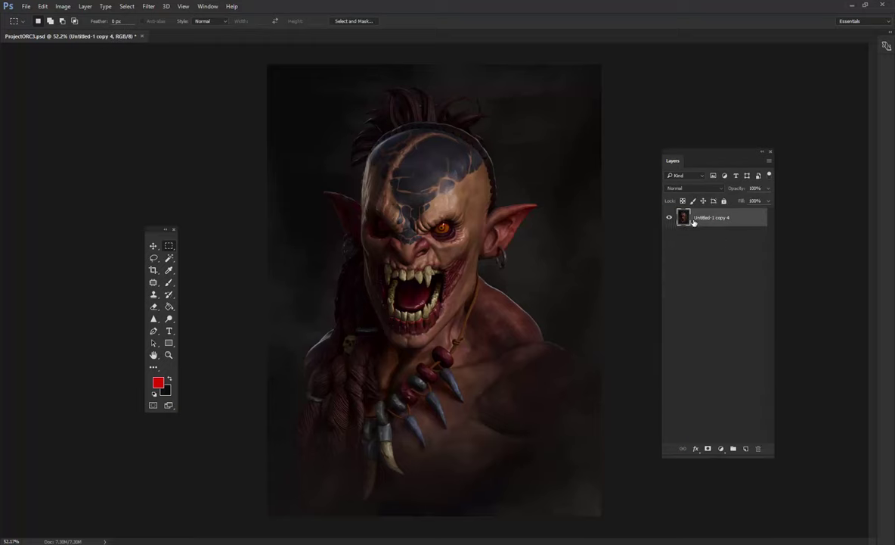
{"action": "key", "text": "ctrl+j"}
{"action": "key", "text": "ctrl+plus"}
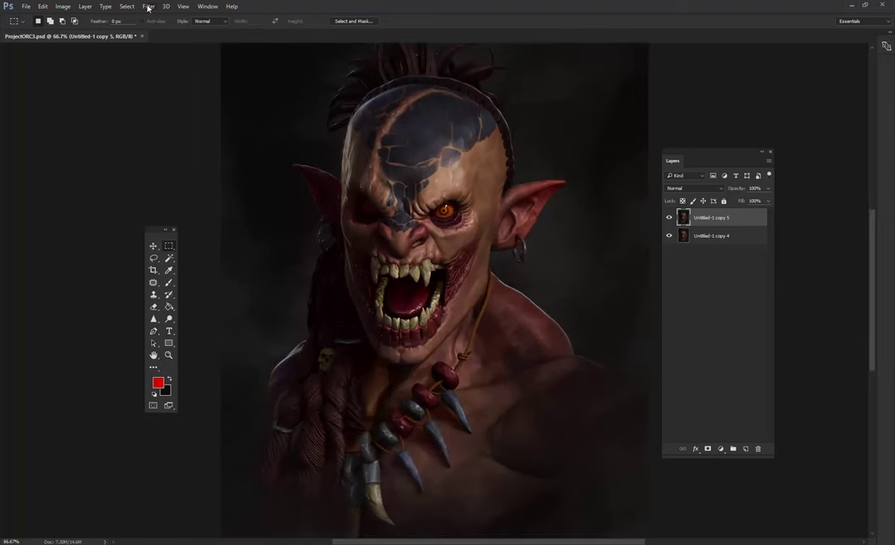
Apply a Lighting Effects point light centred on the orc's face to Untitled-1 copy 5.
{"action": "left_click", "coordinate": [149, 7]}
{"action": "mouse_move", "coordinate": [157, 154]}
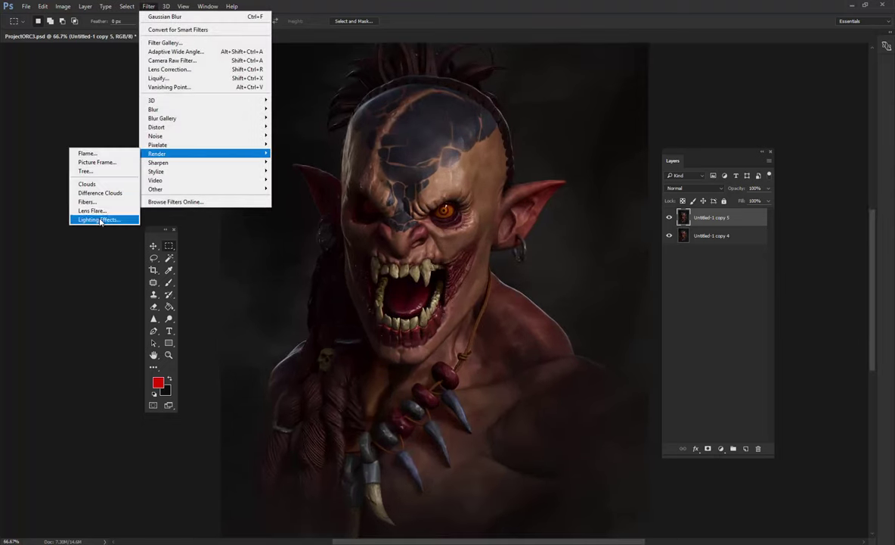
{"action": "left_click", "coordinate": [100, 220]}
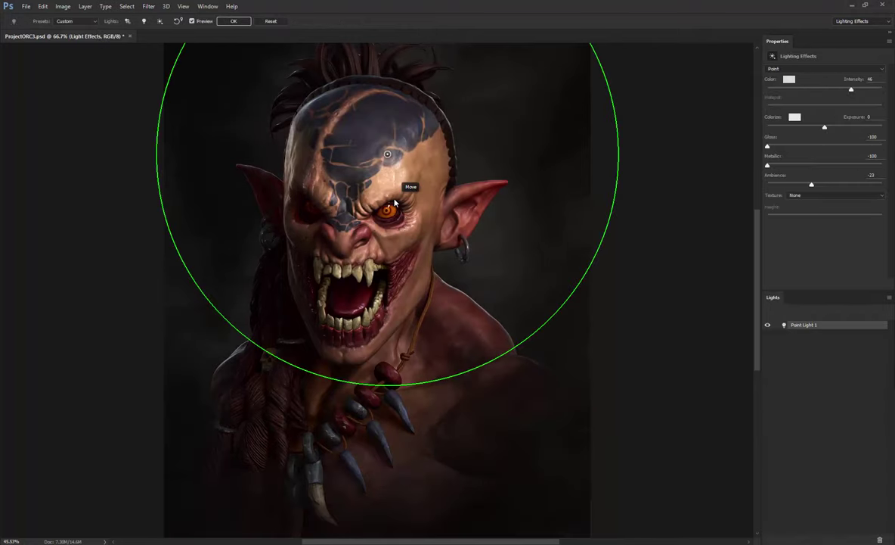
{"action": "left_click_drag", "start_coordinate": [393, 189], "coordinate": [356, 251]}
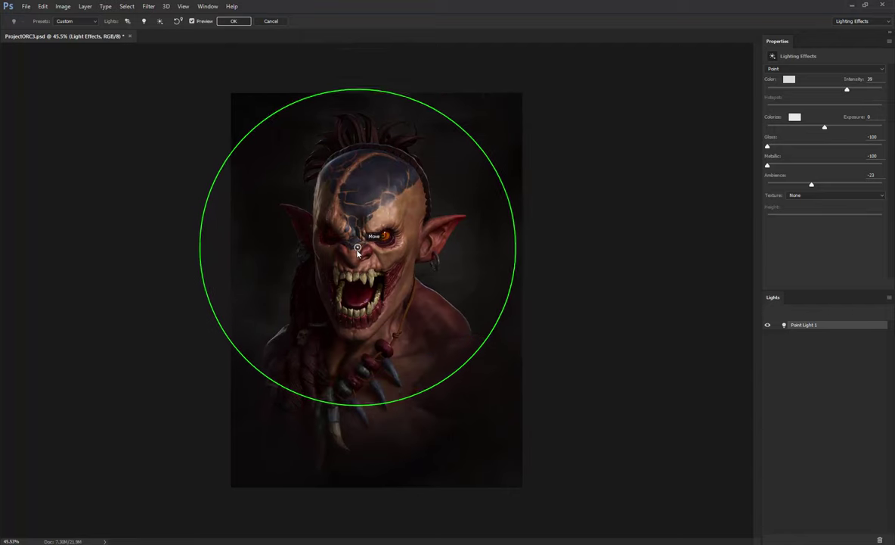
{"action": "key", "text": "Return"}
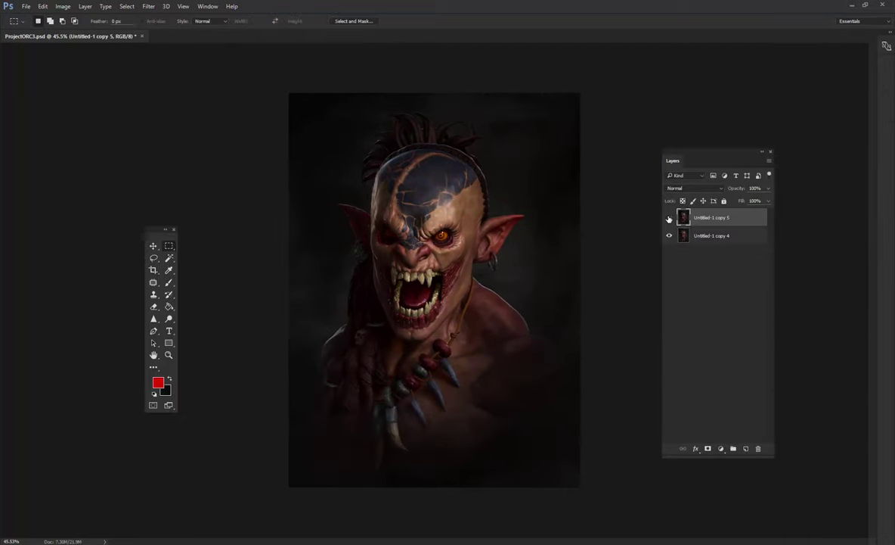
Lower Untitled-1 copy 5's opacity to 42% so the spotlight blends subtly.
{"action": "scroll", "coordinate": [546, 236], "scroll_direction": "down", "scroll_amount": 5}
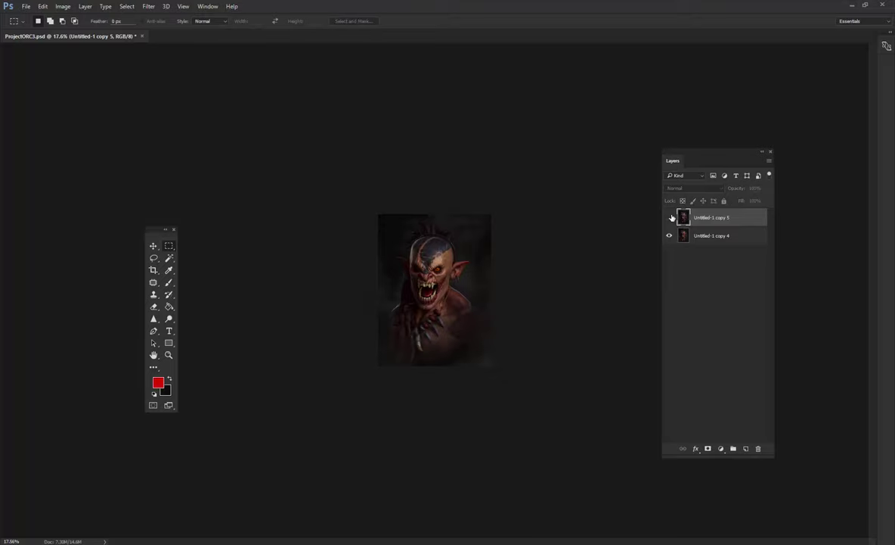
{"action": "scroll", "coordinate": [495, 257], "scroll_direction": "up", "scroll_amount": 5}
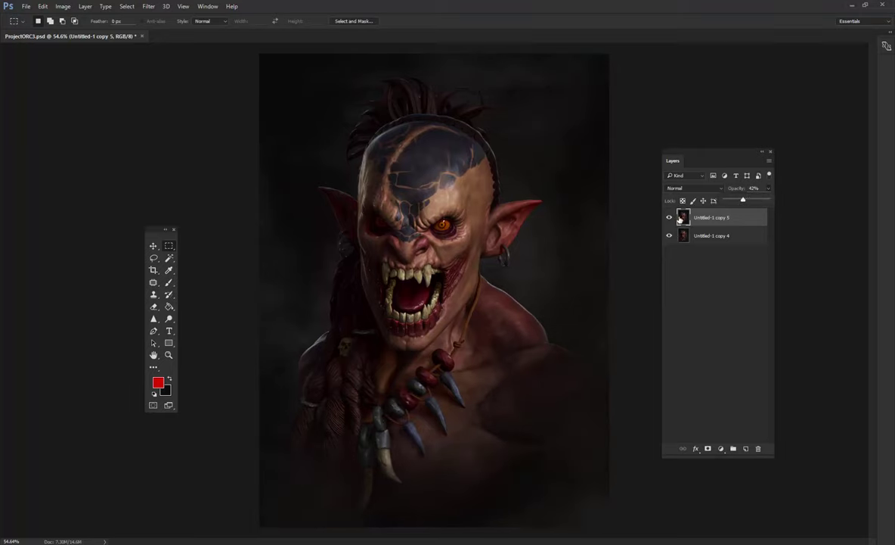
{"action": "scroll", "coordinate": [491, 212], "scroll_direction": "down", "scroll_amount": 5}
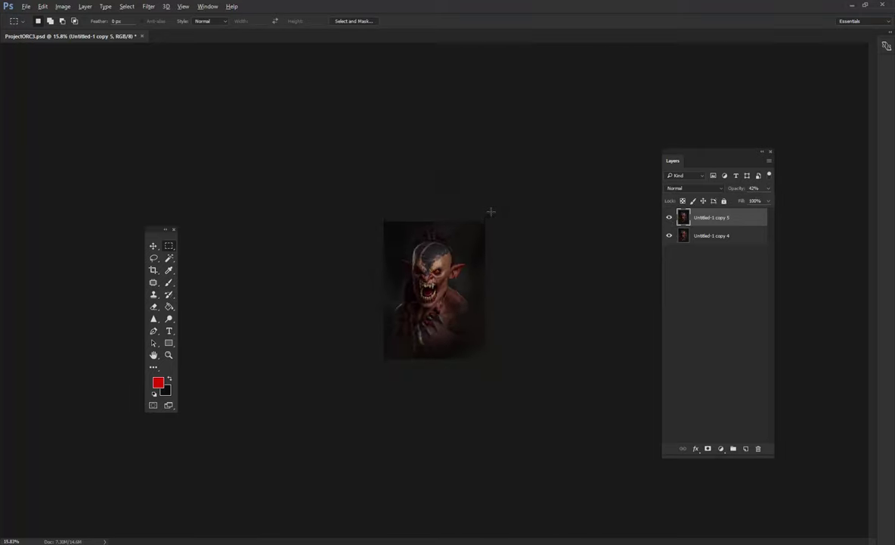
{"action": "key", "text": "ctrl+0"}
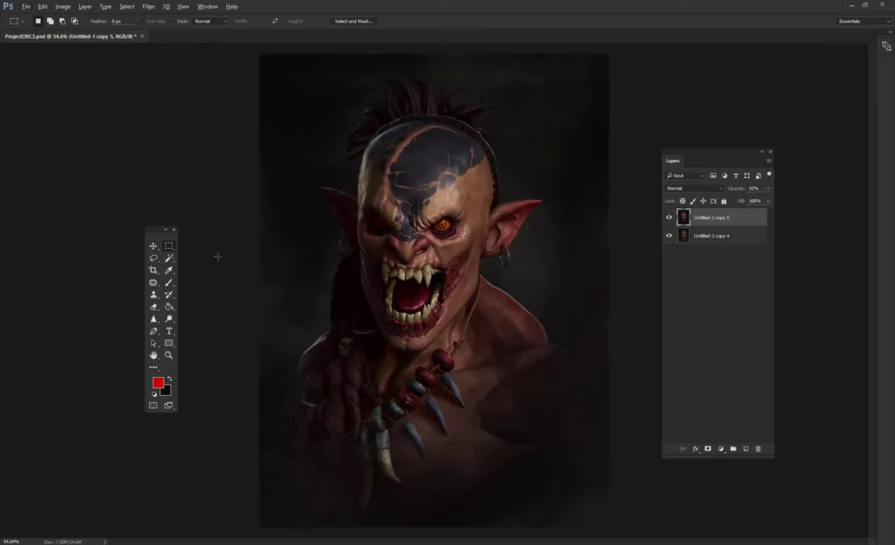
Crop with the top edge extended above the orc's head to enlarge the canvas.
{"action": "left_click", "coordinate": [153, 270]}
{"action": "left_click_drag", "start_coordinate": [262, 290], "coordinate": [264, 290]}
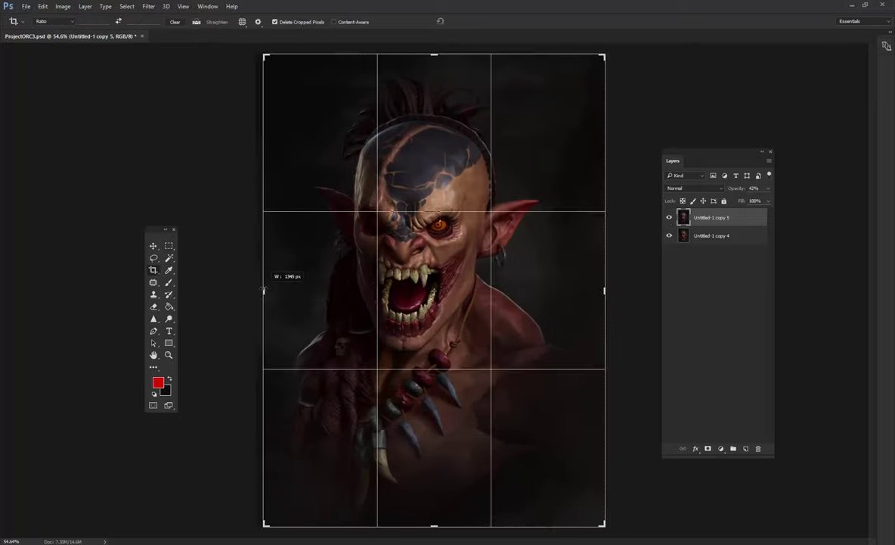
{"action": "left_click_drag", "start_coordinate": [435, 55], "coordinate": [435, 47]}
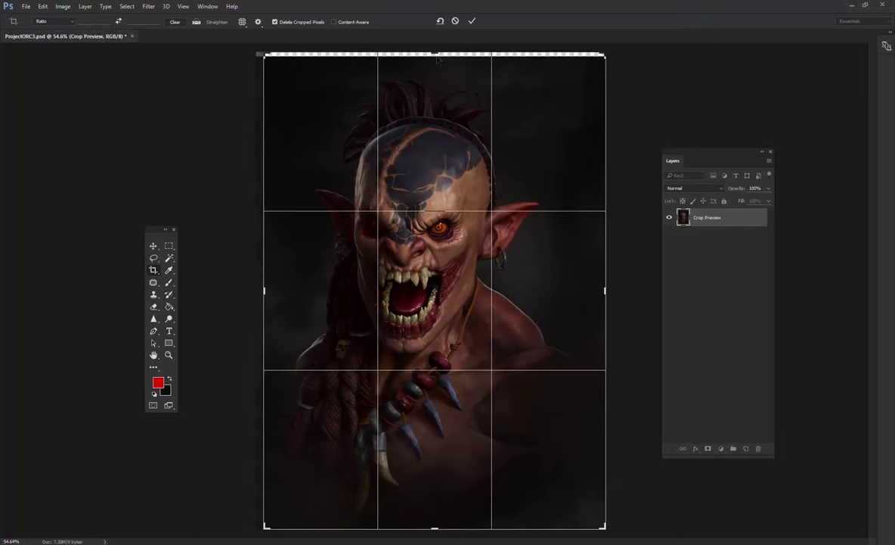
{"action": "key", "text": "Return"}
{"action": "key", "text": "ctrl+minus"}
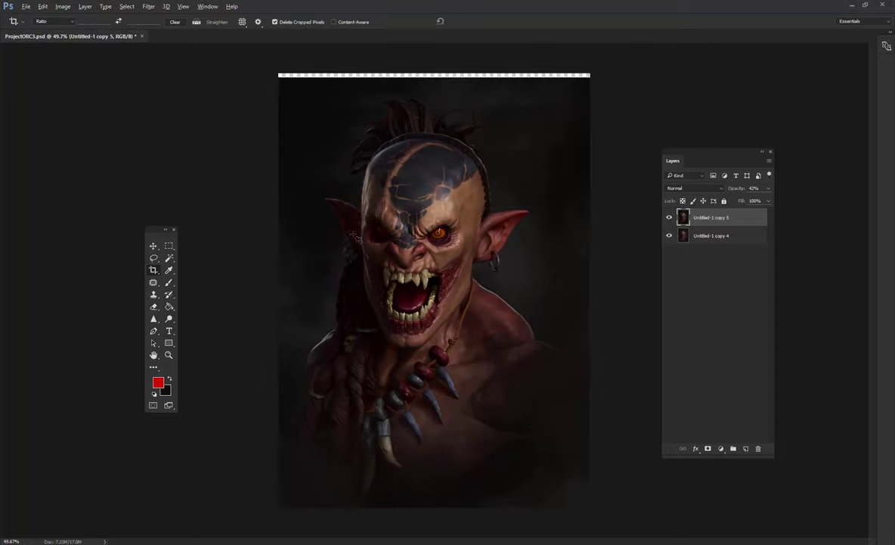
Fill the empty top strip by stretching bands of dark background upward and merging.
{"action": "key", "text": "m"}
{"action": "left_click_drag", "start_coordinate": [279, 79], "coordinate": [635, 60]}
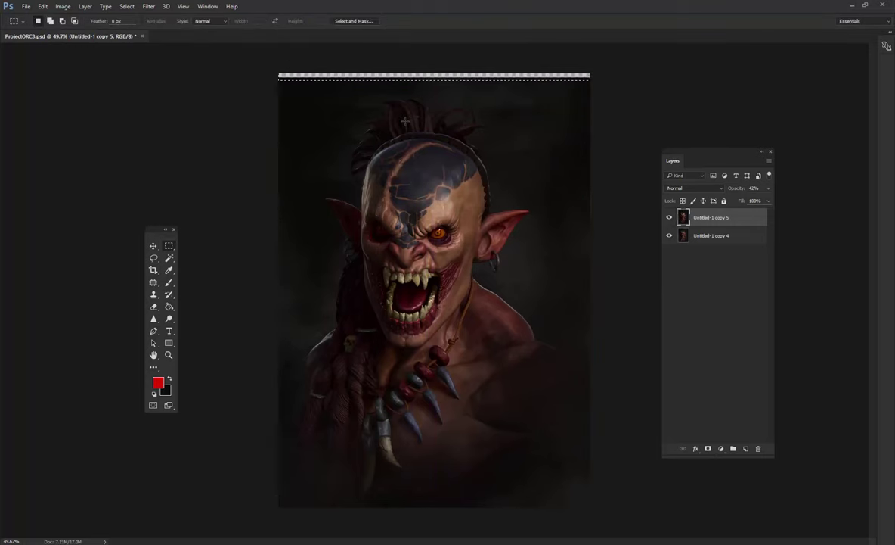
{"action": "left_click_drag", "start_coordinate": [277, 69], "coordinate": [591, 92]}
{"action": "key", "text": "ctrl+t"}
{"action": "left_click_drag", "start_coordinate": [435, 85], "coordinate": [435, 68]}
{"action": "key", "text": "Return"}
{"action": "key", "text": "ctrl+e"}
{"action": "left_click_drag", "start_coordinate": [272, 80], "coordinate": [591, 90]}
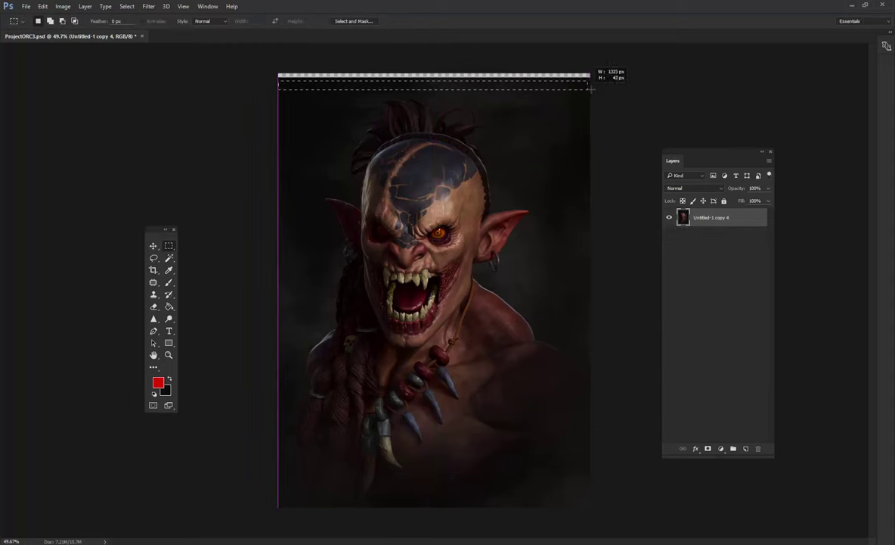
{"action": "key", "text": "ctrl+t"}
{"action": "left_click_drag", "start_coordinate": [435, 76], "coordinate": [435, 72]}
{"action": "key", "text": "Return"}
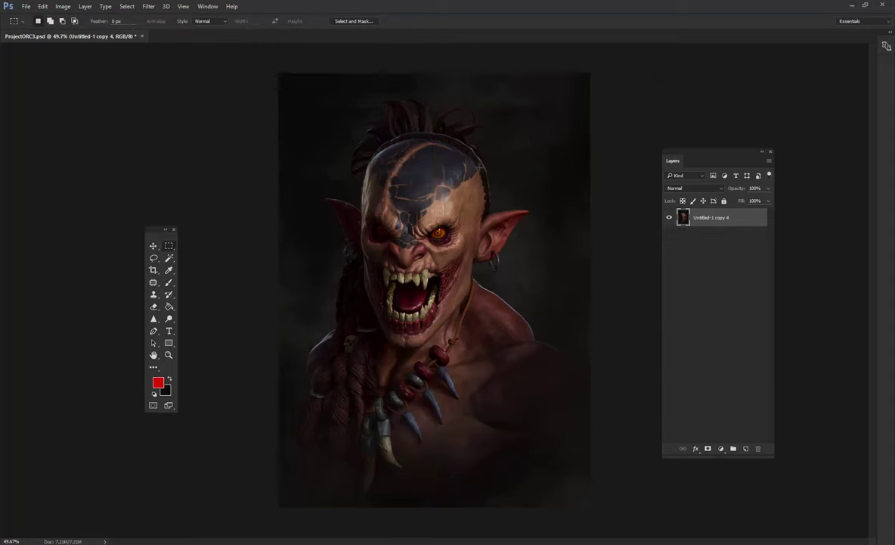
{"action": "scroll", "coordinate": [553, 243], "scroll_direction": "up", "scroll_amount": 2}
Set up the Sharpen tool at 34% strength, leaving the image size unchanged.
{"action": "scroll", "coordinate": [546, 242], "scroll_direction": "down", "scroll_amount": 1}
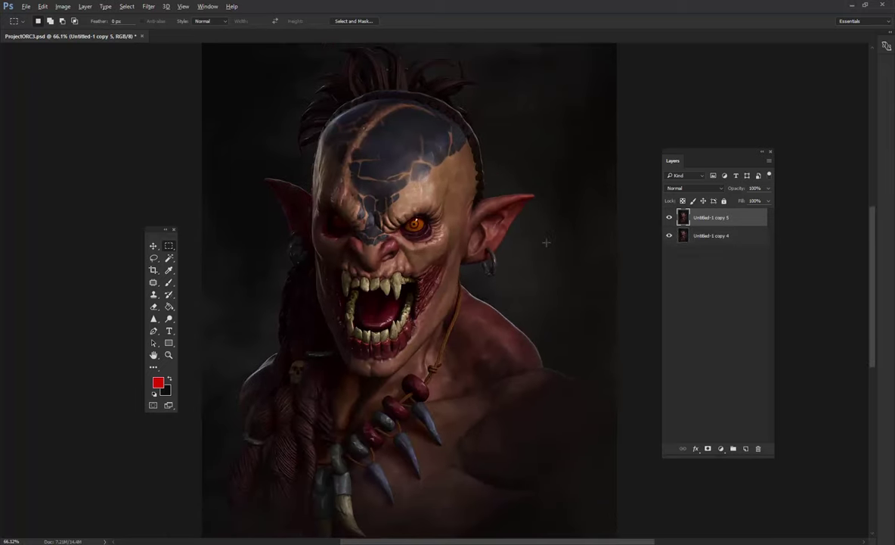
{"action": "key", "text": "ctrl+equal"}
{"action": "key", "text": "ctrl+equal"}
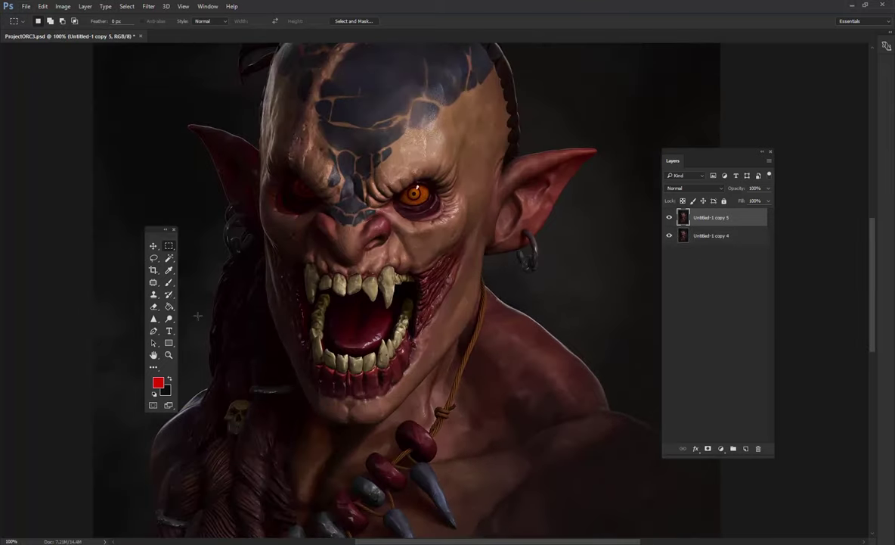
{"action": "left_click", "coordinate": [155, 321]}
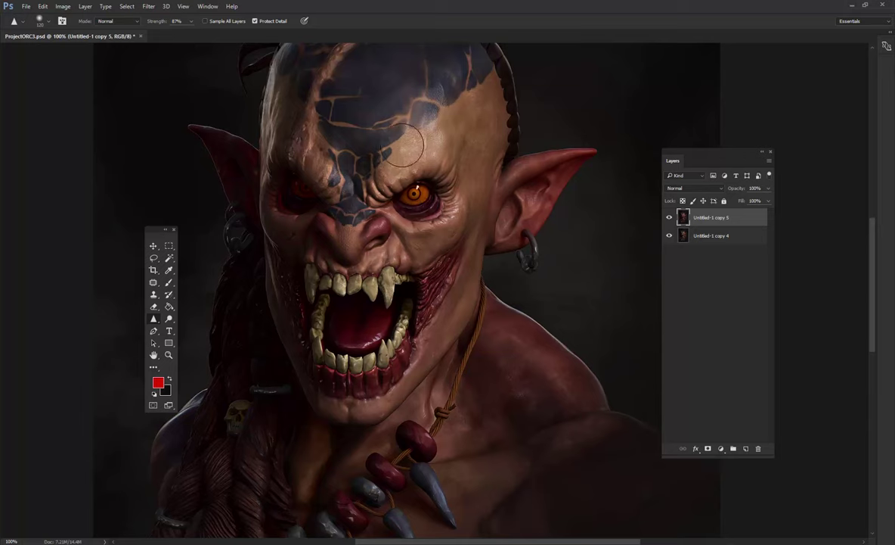
{"action": "left_click", "coordinate": [62, 6]}
{"action": "left_click", "coordinate": [68, 71]}
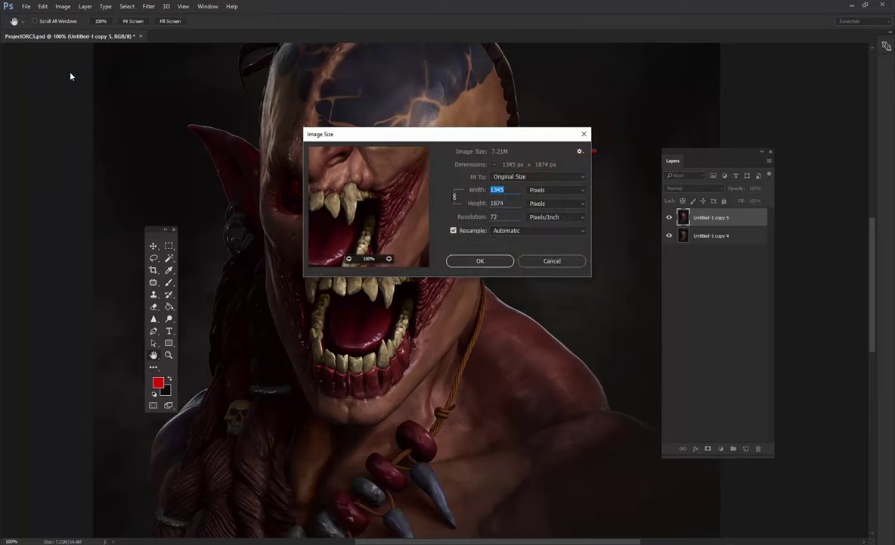
{"action": "key", "text": "Escape"}
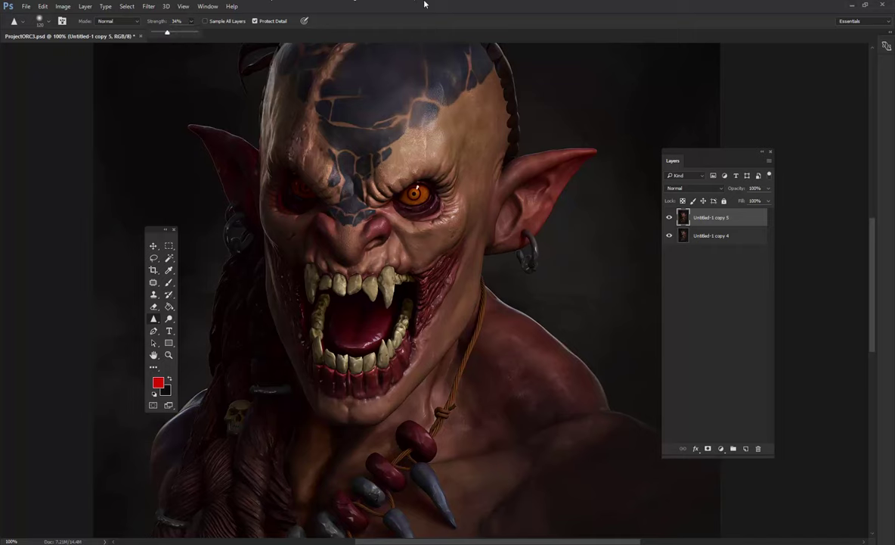
{"action": "key", "text": "Return"}
Pan to the chest and claw pendant and choose the Burn tool at 84% midtone exposure.
{"action": "left_click_drag", "start_coordinate": [426, 389], "coordinate": [464, 330]}
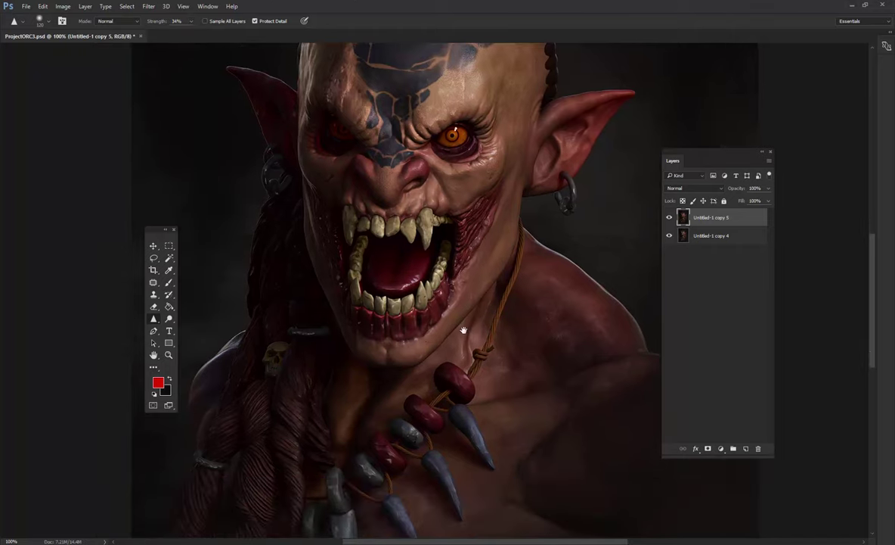
{"action": "left_click_drag", "start_coordinate": [423, 430], "coordinate": [470, 332]}
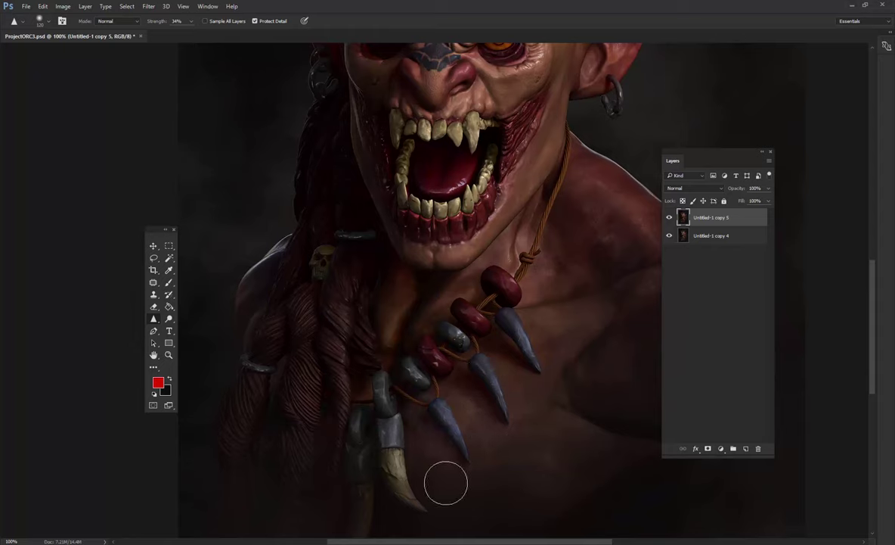
{"action": "left_click_drag", "start_coordinate": [414, 474], "coordinate": [428, 429]}
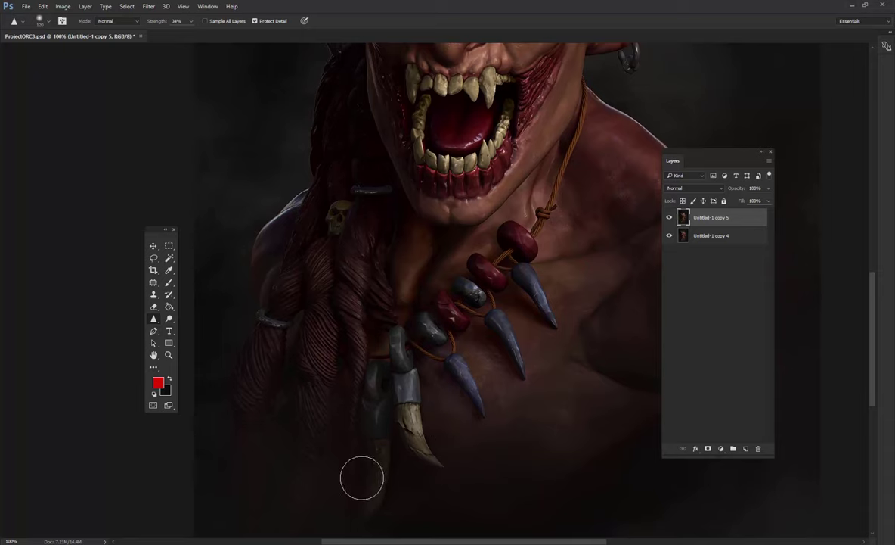
{"action": "left_click_drag", "start_coordinate": [316, 297], "coordinate": [326, 316]}
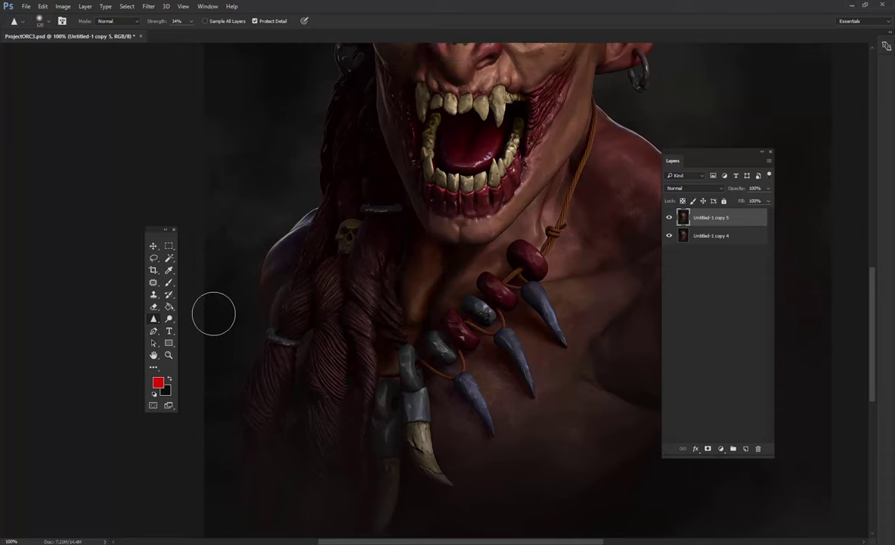
{"action": "left_click", "coordinate": [171, 319]}
{"action": "left_click", "coordinate": [215, 328]}
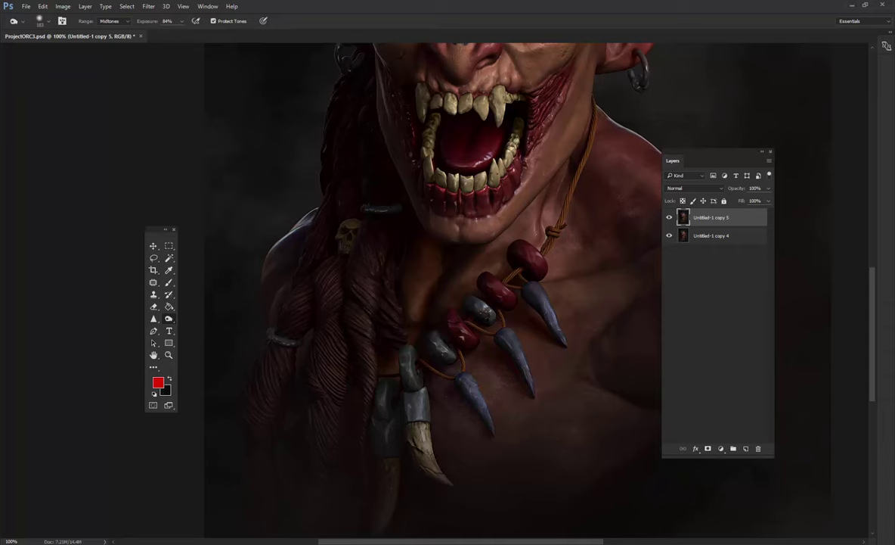
Burn the braided hair on the orc's left, then lower burn exposure to 35% midtones.
{"action": "left_click_drag", "start_coordinate": [315, 167], "coordinate": [325, 281]}
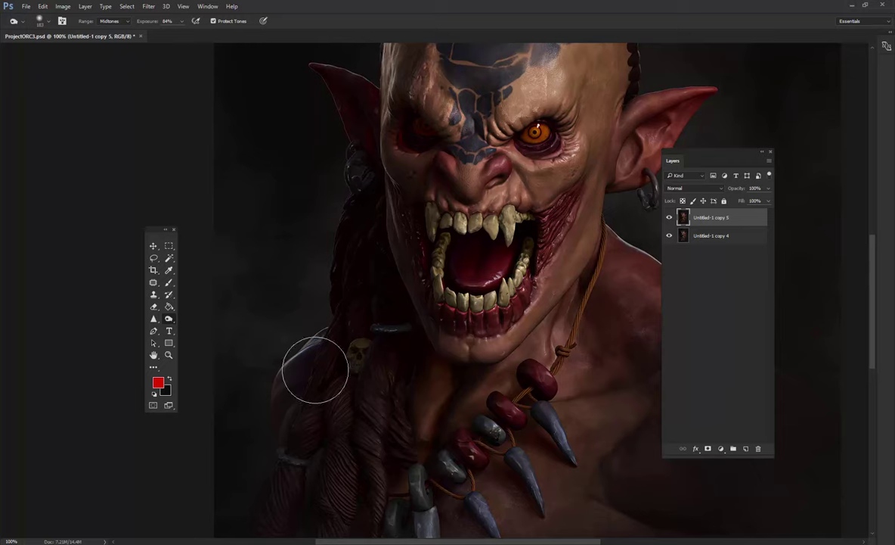
{"action": "left_click_drag", "start_coordinate": [378, 335], "coordinate": [376, 252]}
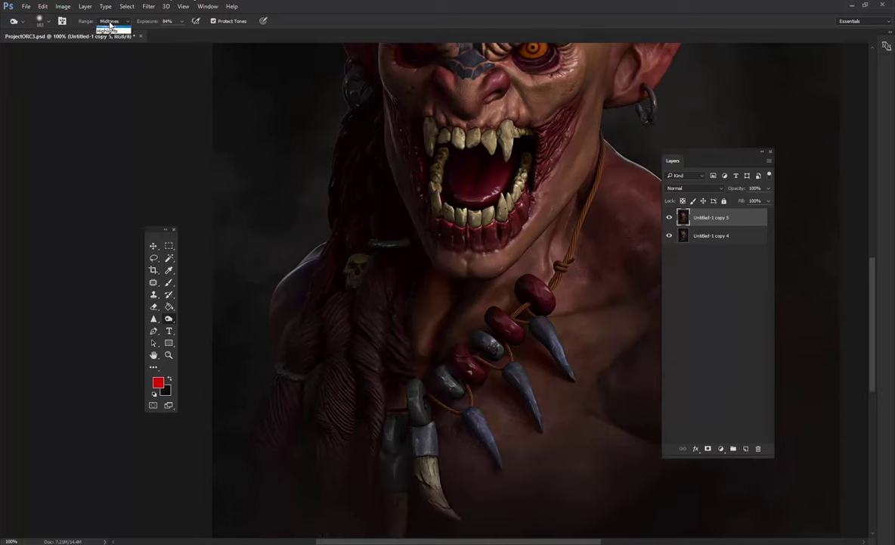
{"action": "left_click_drag", "start_coordinate": [314, 287], "coordinate": [326, 495]}
{"action": "left_click", "coordinate": [109, 21]}
{"action": "left_click_drag", "start_coordinate": [161, 35], "coordinate": [160, 35]}
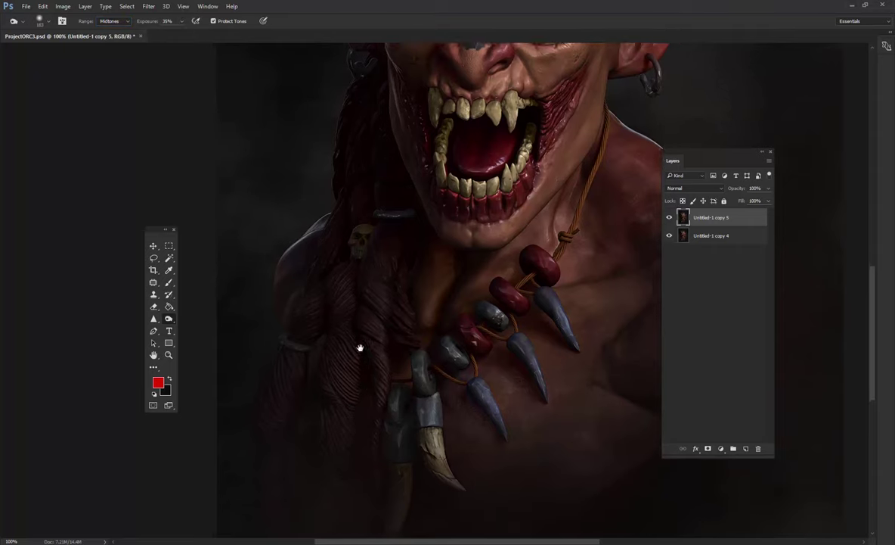
Switch back to the sharpen/blur tool at 77% strength and view the eyes and forehead.
{"action": "mouse_move", "coordinate": [325, 366]}
{"action": "left_mouse_down"}
{"action": "mouse_move", "coordinate": [329, 326]}
{"action": "mouse_move", "coordinate": [344, 393]}
{"action": "left_mouse_up"}
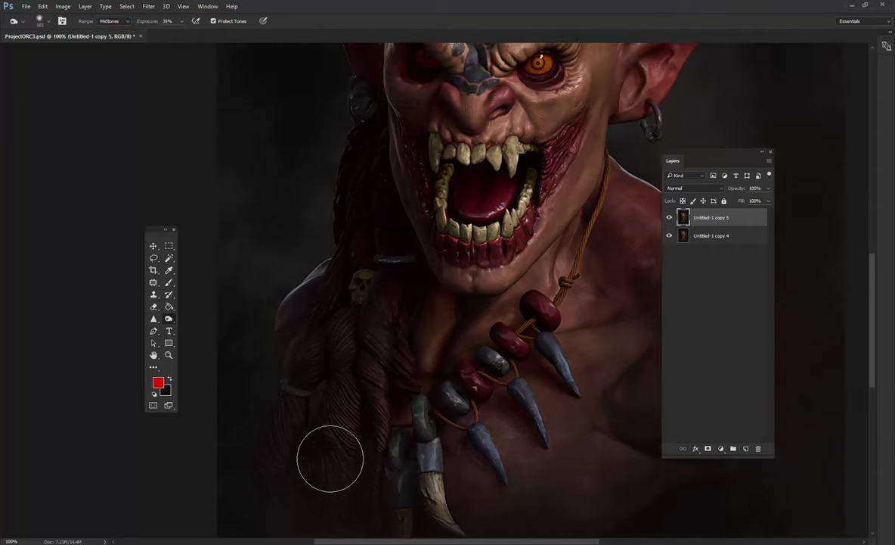
{"action": "left_click", "coordinate": [153, 318]}
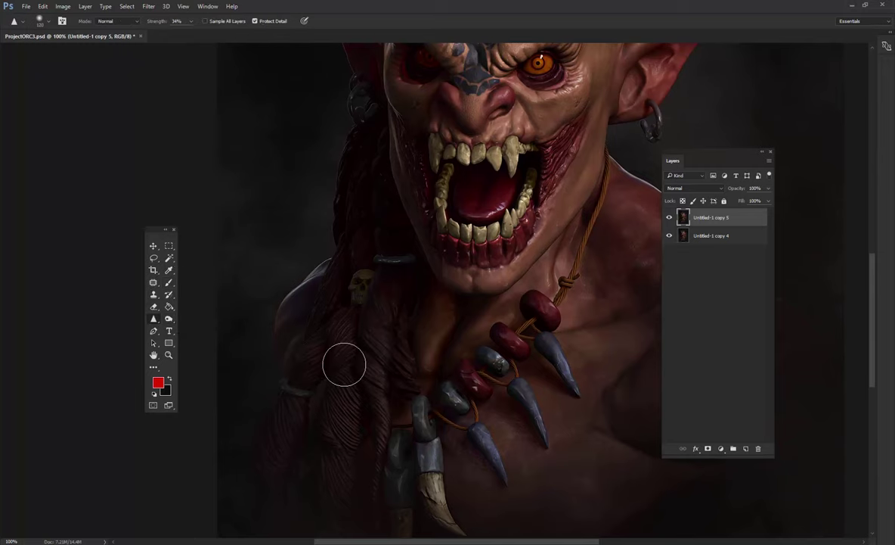
{"action": "left_click_drag", "start_coordinate": [359, 287], "coordinate": [373, 370]}
{"action": "scroll", "coordinate": [355, 354], "scroll_direction": "up", "scroll_amount": 2}
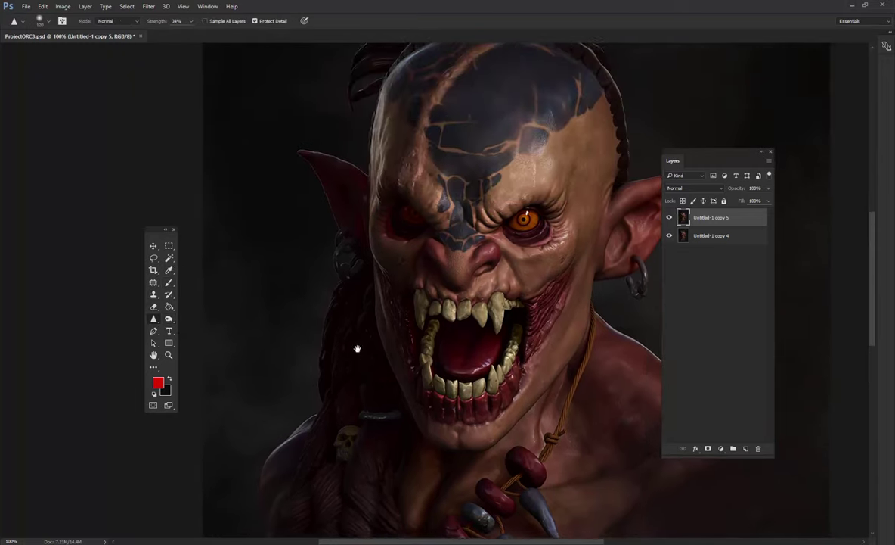
{"action": "scroll", "coordinate": [348, 287], "scroll_direction": "up", "scroll_amount": 3}
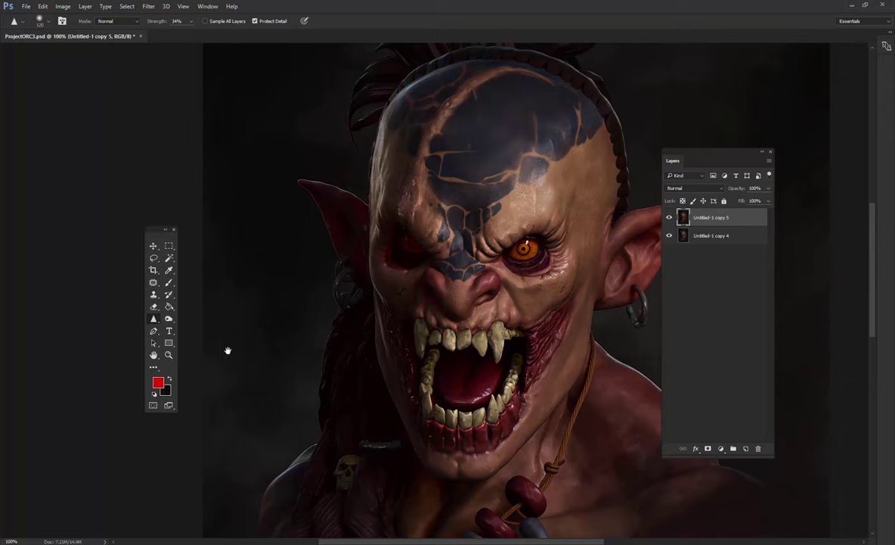
{"action": "scroll", "coordinate": [226, 350], "scroll_direction": "down", "scroll_amount": 6}
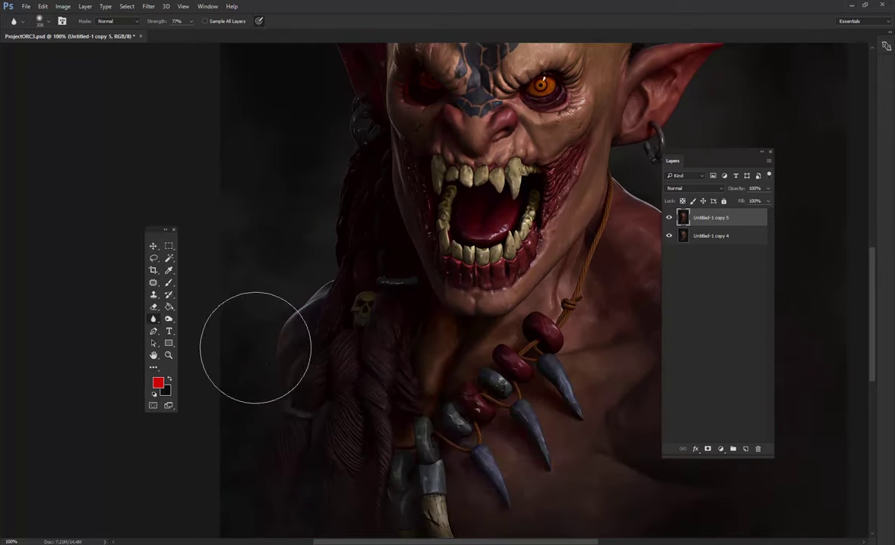
Blur the dark background around the orc's head, hair and left ear at 77% strength.
{"action": "left_click_drag", "start_coordinate": [277, 379], "coordinate": [291, 333]}
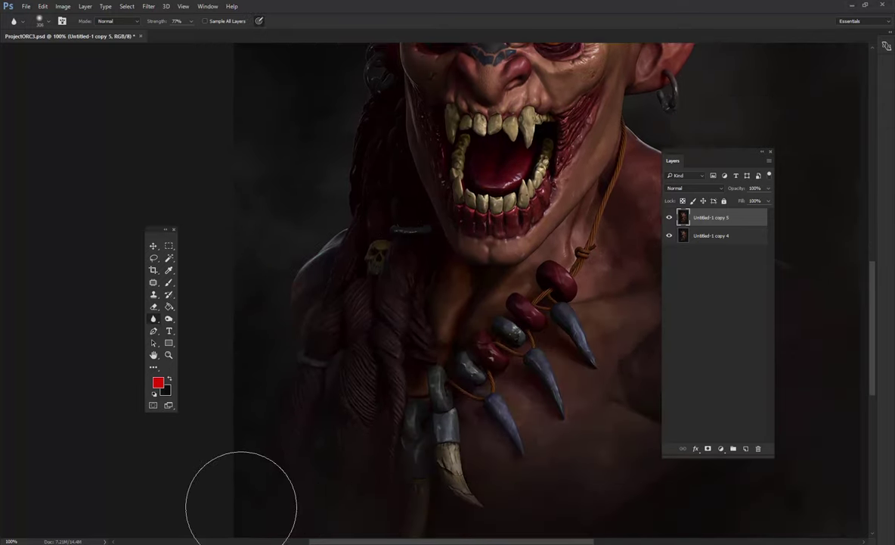
{"action": "left_click_drag", "start_coordinate": [318, 280], "coordinate": [280, 435]}
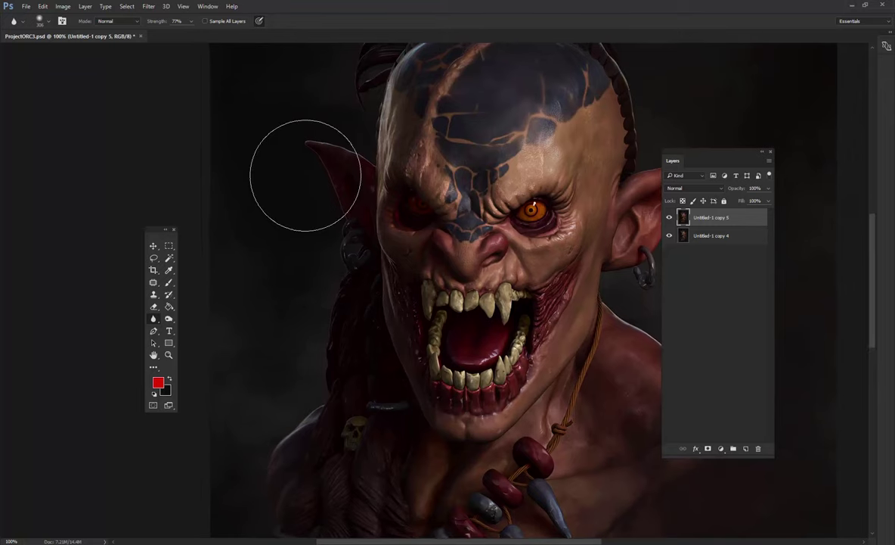
{"action": "left_click_drag", "start_coordinate": [259, 135], "coordinate": [242, 265]}
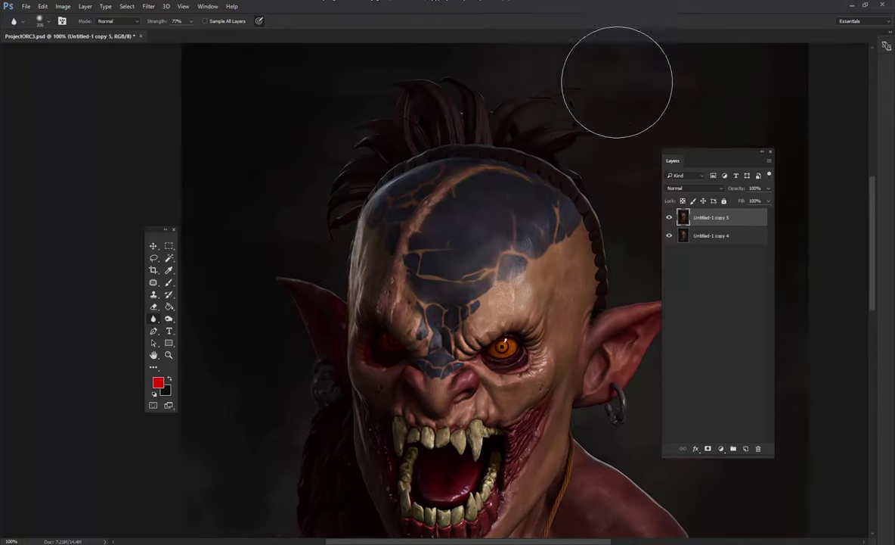
{"action": "key", "text": "o"}
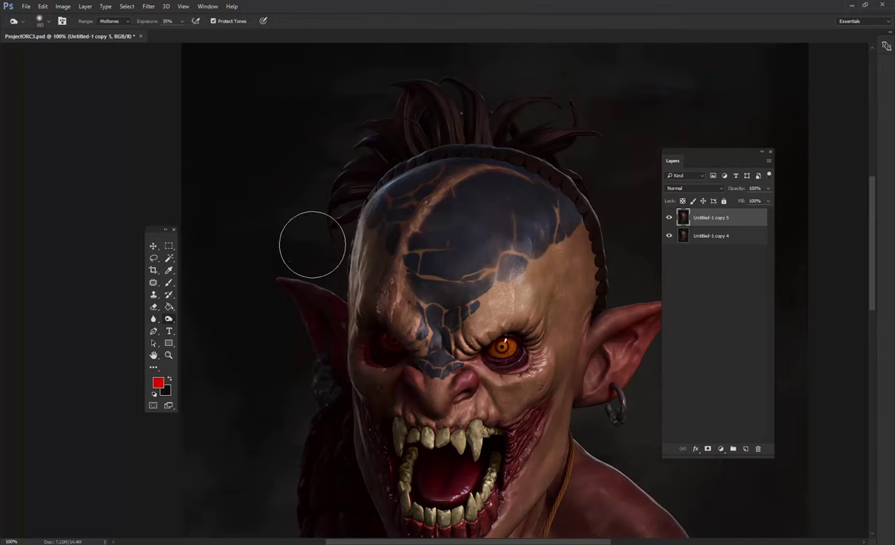
{"action": "left_click", "coordinate": [154, 308]}
{"action": "scroll", "coordinate": [162, 112], "scroll_direction": "down", "scroll_amount": 5}
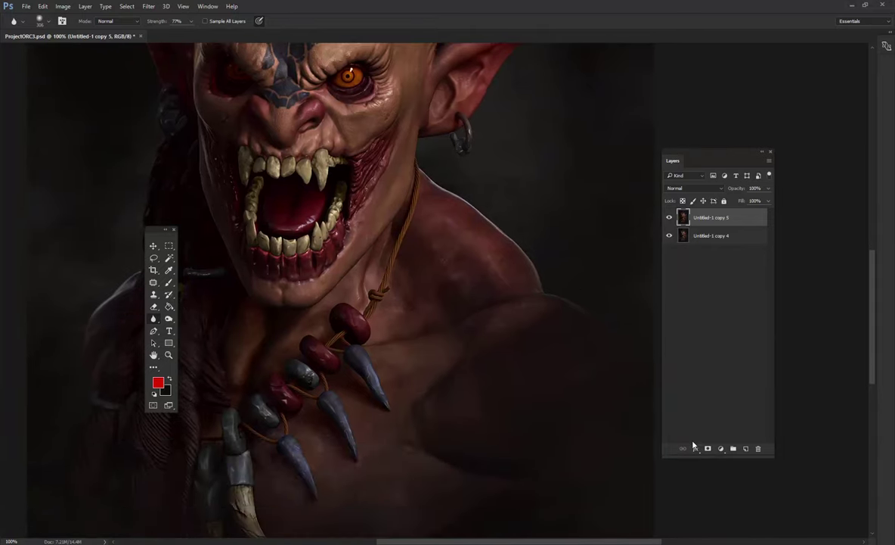
{"action": "scroll", "coordinate": [562, 419], "scroll_direction": "down", "scroll_amount": 2}
{"action": "scroll", "coordinate": [540, 379], "scroll_direction": "down", "scroll_amount": 1}
{"action": "scroll", "coordinate": [539, 378], "scroll_direction": "up", "scroll_amount": 2}
{"action": "scroll", "coordinate": [523, 333], "scroll_direction": "up", "scroll_amount": 1}
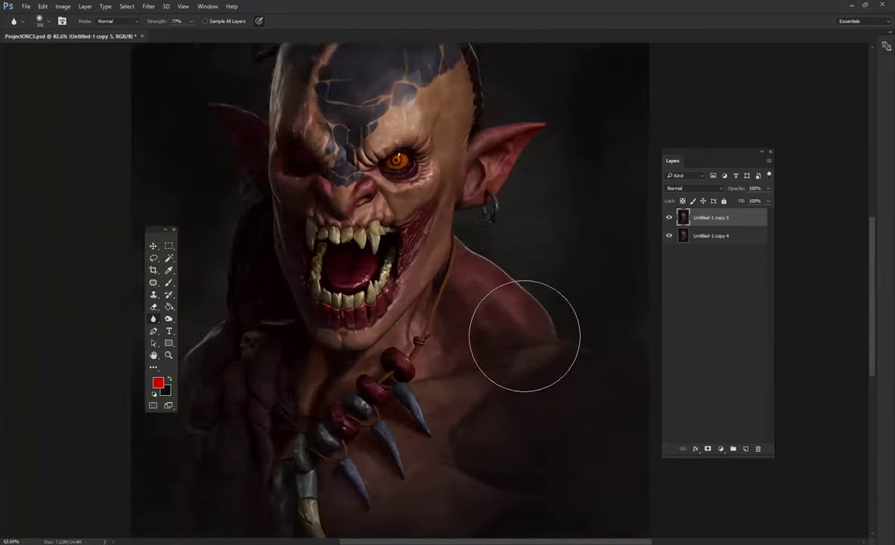
{"action": "scroll", "coordinate": [528, 317], "scroll_direction": "down", "scroll_amount": 5}
{"action": "scroll", "coordinate": [528, 317], "scroll_direction": "up", "scroll_amount": 5}
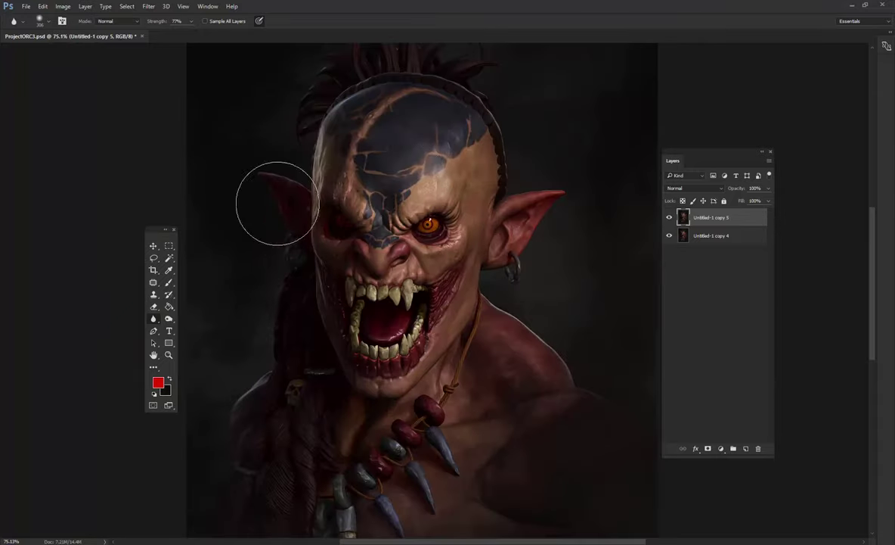
{"action": "left_click", "coordinate": [155, 246]}
{"action": "key", "text": "ctrl+1"}
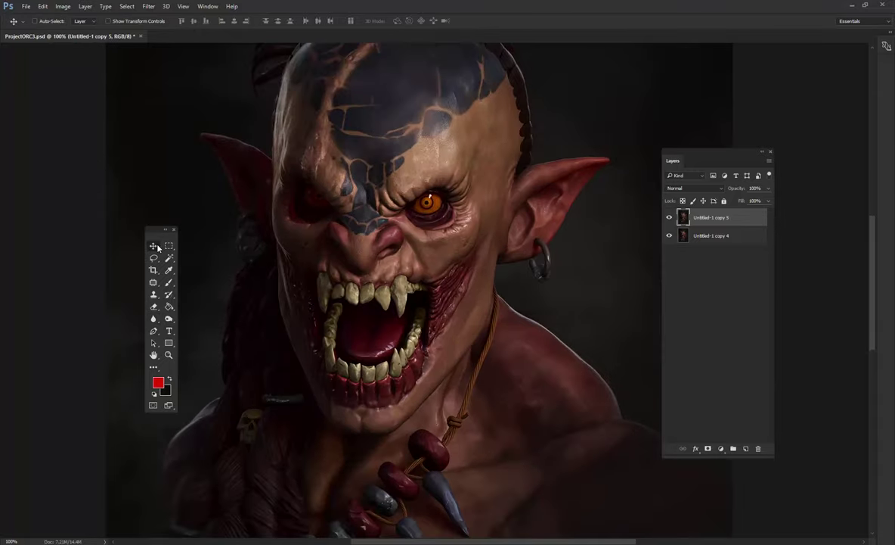
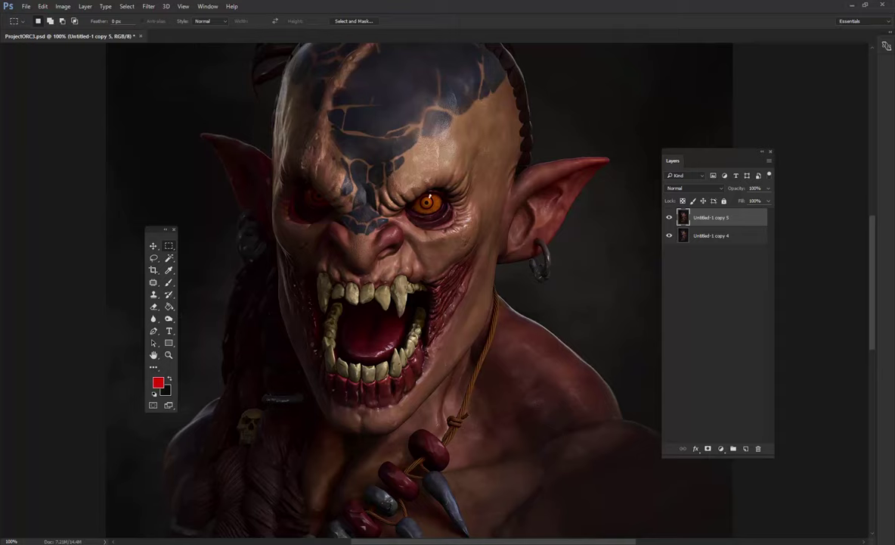
Open dust2.jpg in Photoshop from File Explorer, discarding its embedded colour profile.
{"action": "key", "text": "alt+Tab"}
{"action": "left_click_drag", "start_coordinate": [234, 140], "coordinate": [114, 297]}
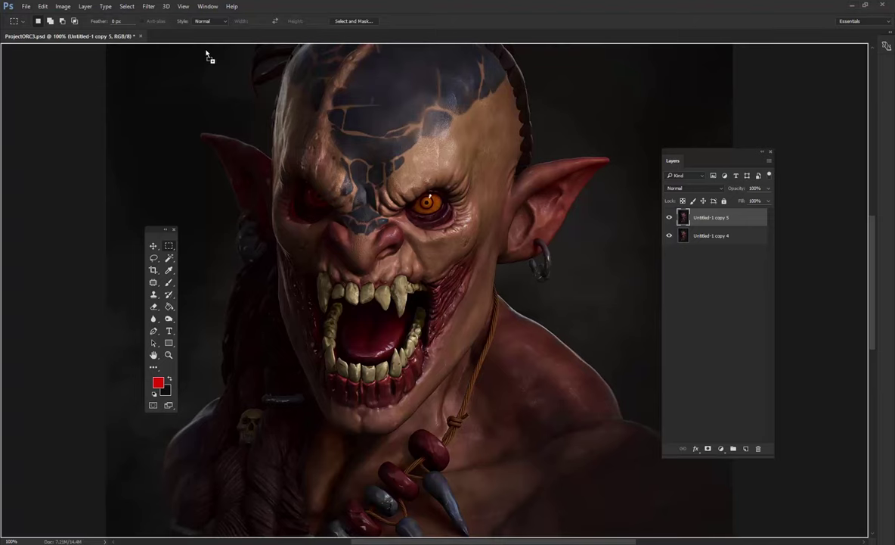
{"action": "left_click_drag", "start_coordinate": [207, 55], "coordinate": [212, 40]}
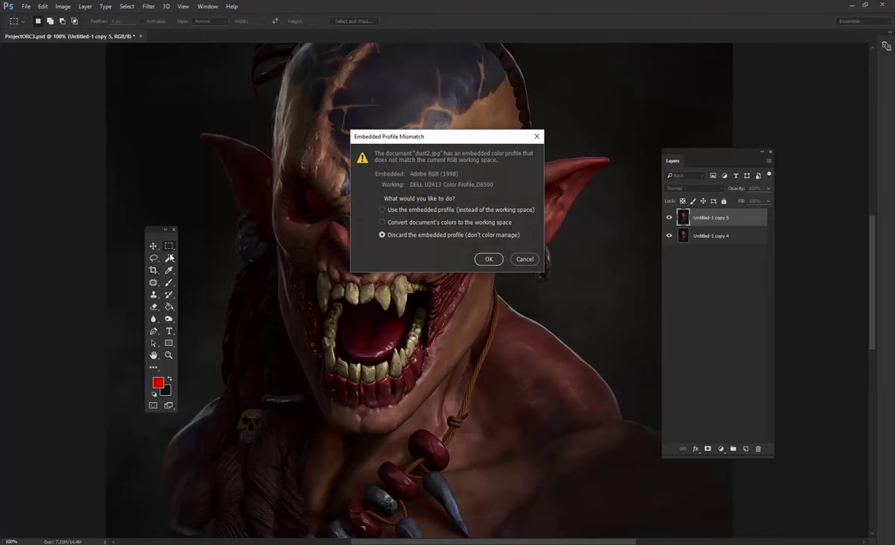
{"action": "left_click", "coordinate": [488, 260]}
Move the tool palette and layers panel aside and select the entire dust image.
{"action": "left_click_drag", "start_coordinate": [158, 236], "coordinate": [55, 229]}
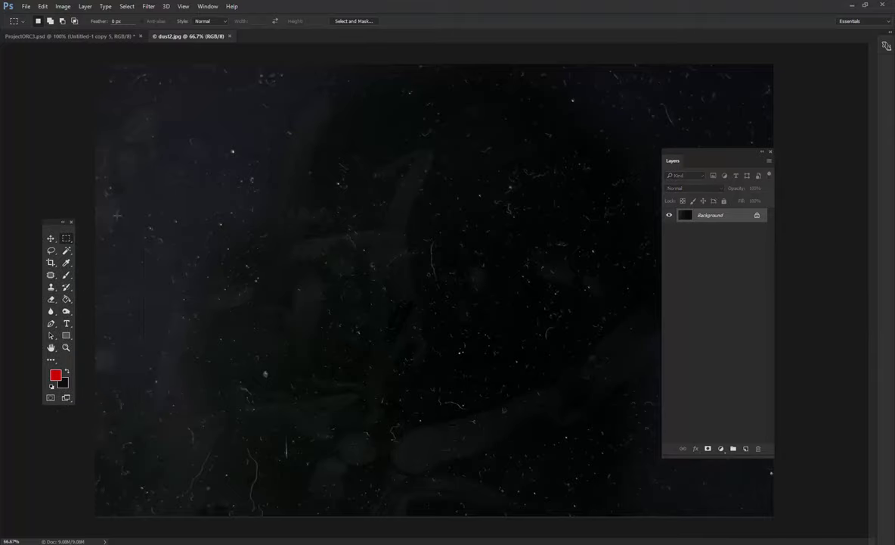
{"action": "left_click_drag", "start_coordinate": [691, 159], "coordinate": [797, 157]}
{"action": "left_click_drag", "start_coordinate": [98, 64], "coordinate": [773, 515]}
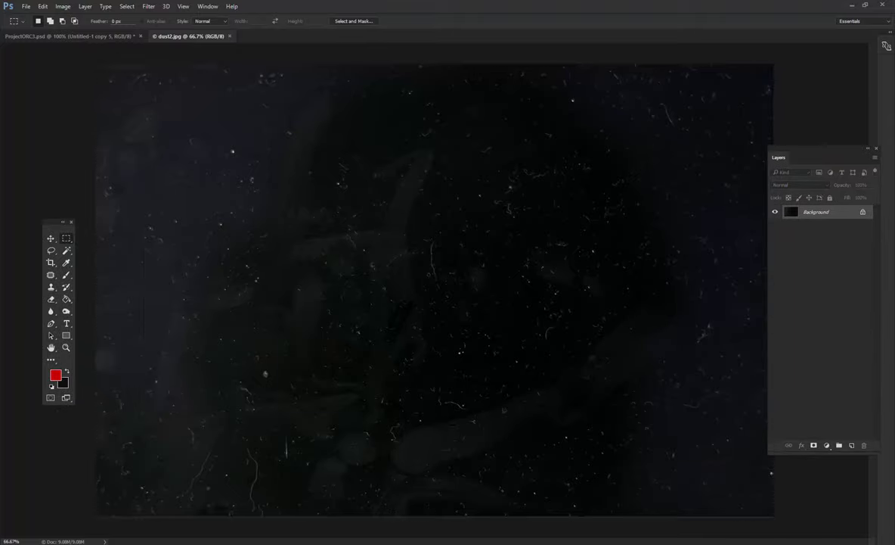
{"action": "key", "text": "alt+Tab"}
Search Google for 'dirty lens' in a new tab and show the image results.
{"action": "key", "text": "ctrl+t"}
{"action": "type", "text": "irtr"}
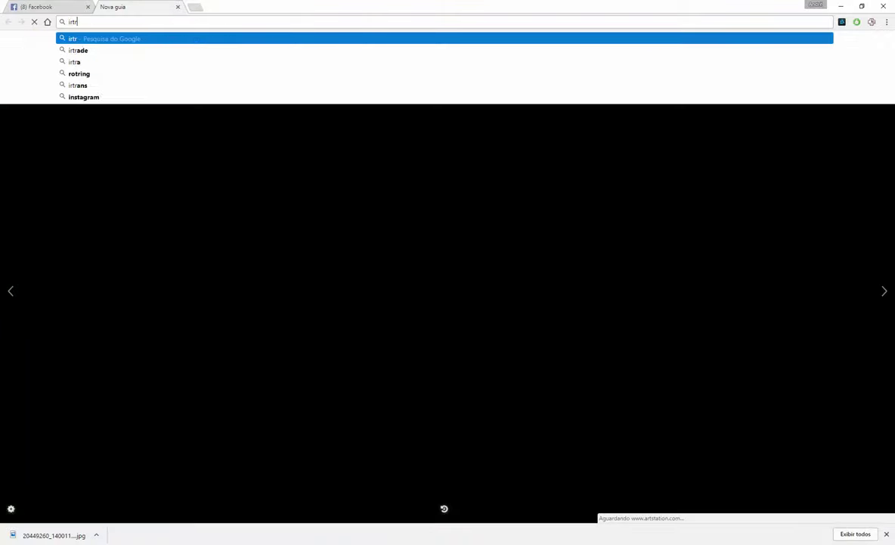
{"action": "key", "text": "BackSpace"}
{"action": "key", "text": "BackSpace"}
{"action": "type", "text": "ty"}
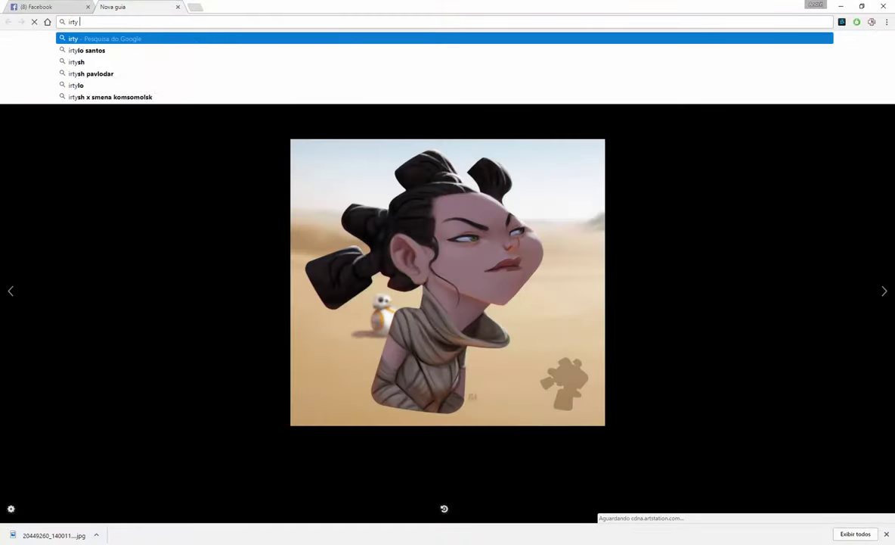
{"action": "type", "text": " lens"}
{"action": "key", "text": "Return"}
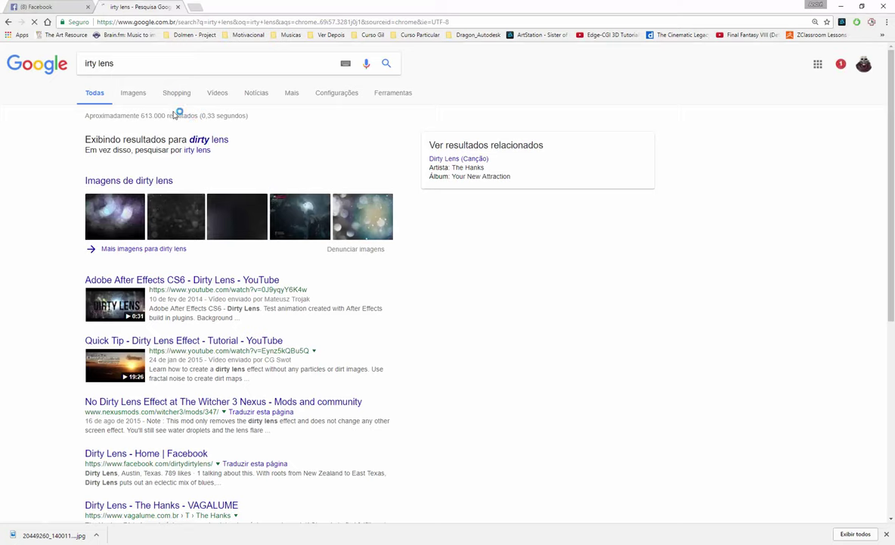
{"action": "left_click", "coordinate": [134, 92]}
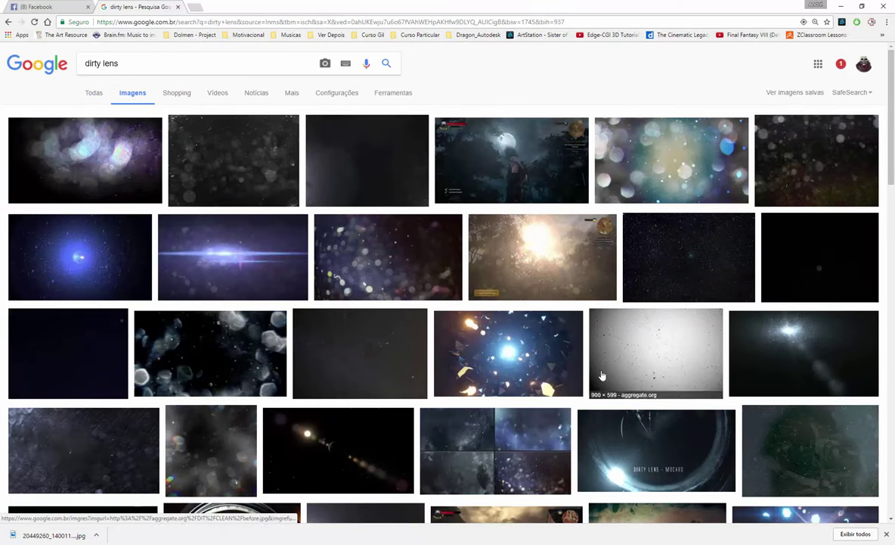
Open three dirty lens image results in background tabs.
{"action": "middle_click", "coordinate": [393, 364]}
{"action": "middle_click", "coordinate": [374, 182]}
{"action": "scroll", "coordinate": [370, 170], "scroll_direction": "down", "scroll_amount": 2}
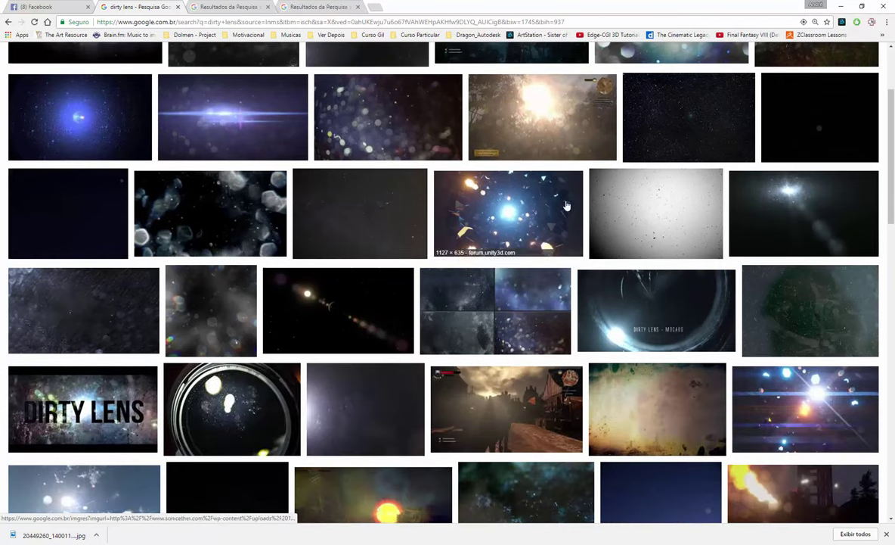
{"action": "middle_click", "coordinate": [788, 301]}
Review the Dirty Lens Texture and dust particles results, then close those tabs.
{"action": "left_click", "coordinate": [234, 6]}
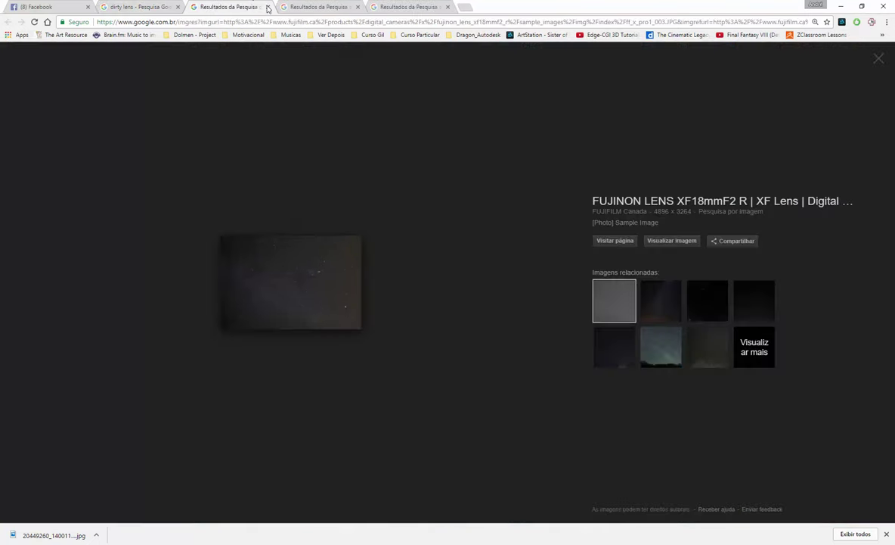
{"action": "left_click", "coordinate": [314, 7]}
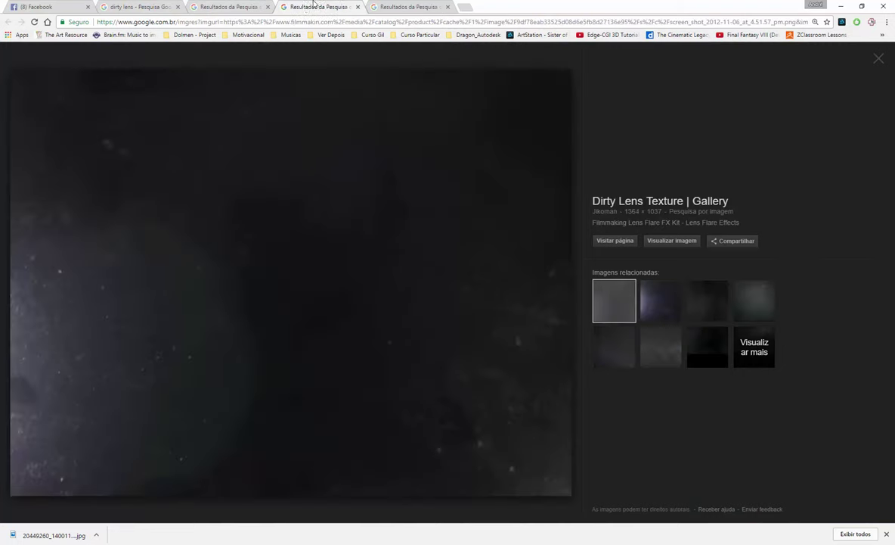
{"action": "left_click", "coordinate": [358, 7]}
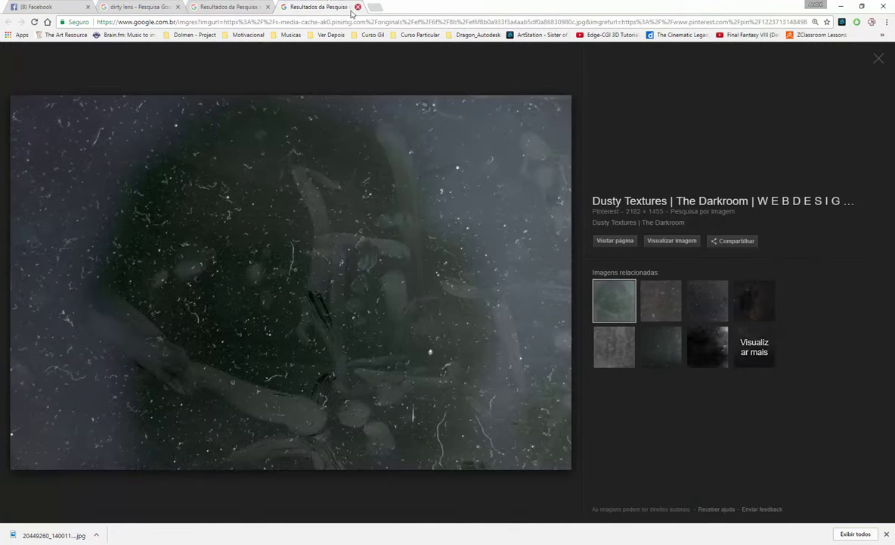
{"action": "left_click", "coordinate": [667, 345]}
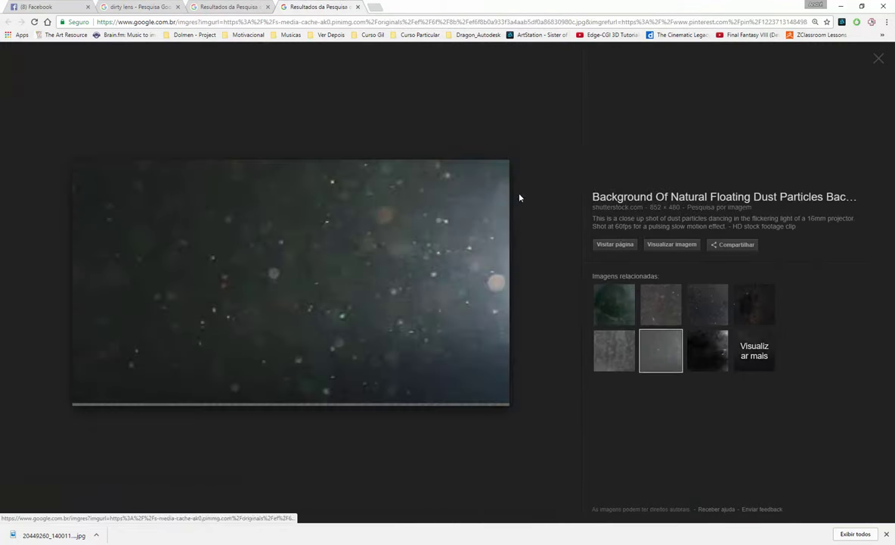
{"action": "left_click", "coordinate": [358, 6]}
{"action": "left_click", "coordinate": [125, 7]}
Preview the dark third image in the results, then return to Photoshop.
{"action": "scroll", "coordinate": [194, 214], "scroll_direction": "down", "scroll_amount": 1}
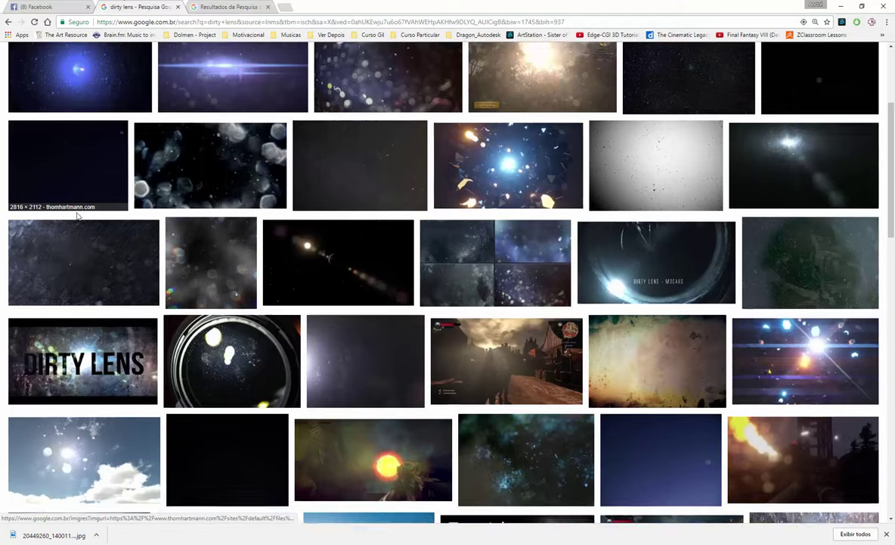
{"action": "scroll", "coordinate": [280, 274], "scroll_direction": "down", "scroll_amount": 5}
{"action": "scroll", "coordinate": [280, 274], "scroll_direction": "up", "scroll_amount": 6}
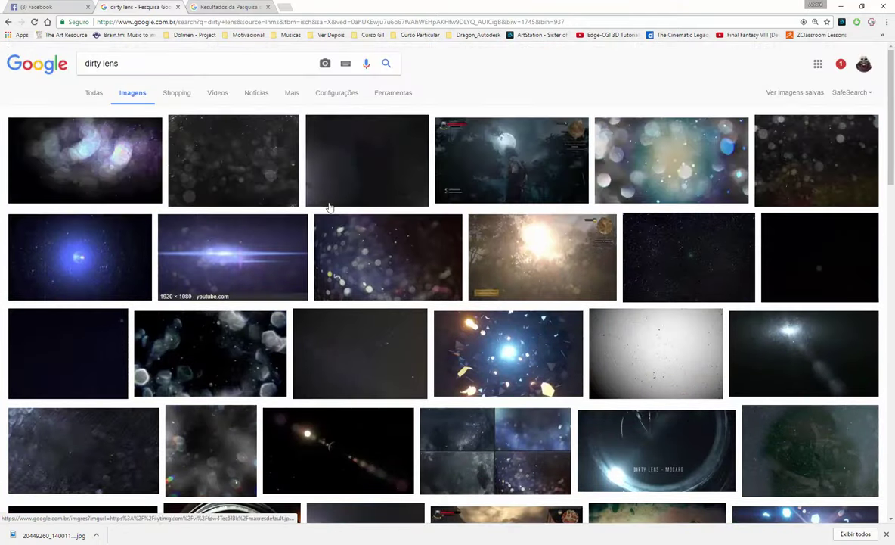
{"action": "left_click", "coordinate": [352, 144]}
{"action": "key", "text": "Escape"}
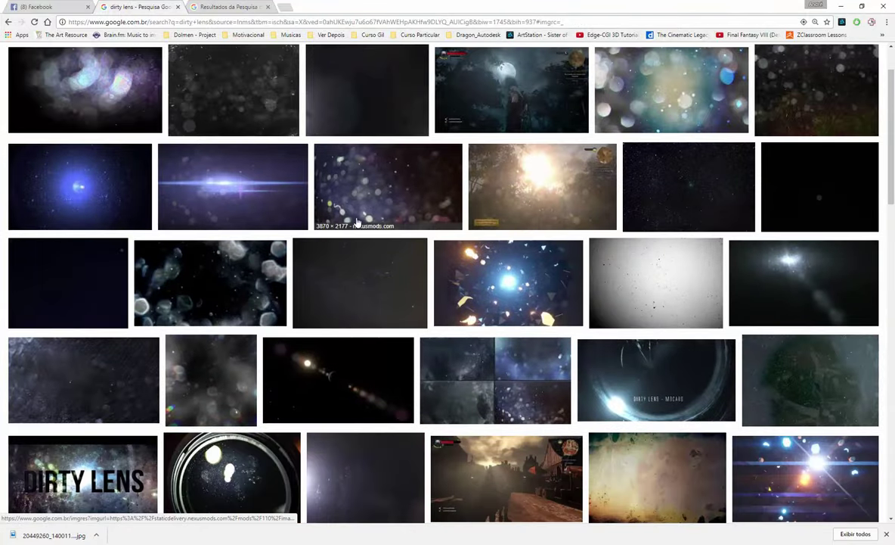
{"action": "key", "text": "alt+Tab"}
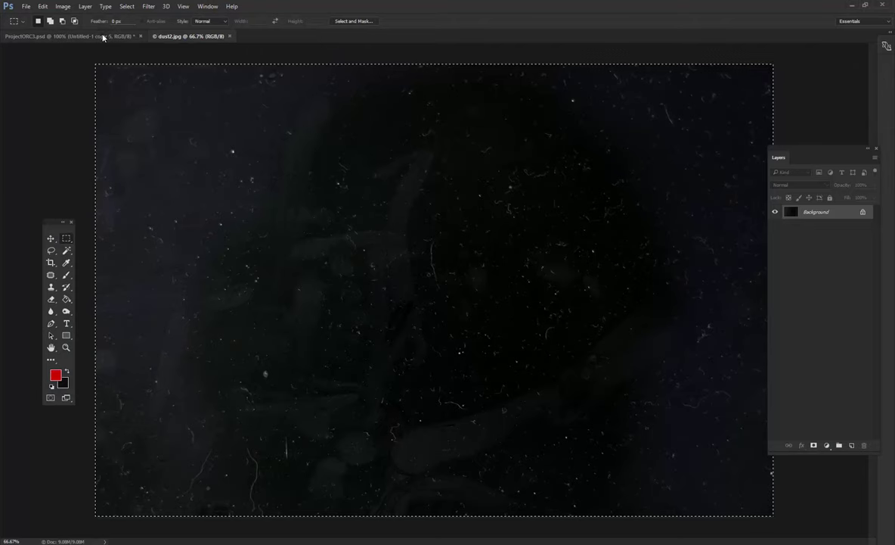
Paste the dust into ProjectORC3.psd, rotated 90° upright to cover the whole portrait.
{"action": "left_click", "coordinate": [102, 38]}
{"action": "key", "text": "ctrl+v"}
{"action": "key", "text": "ctrl+t"}
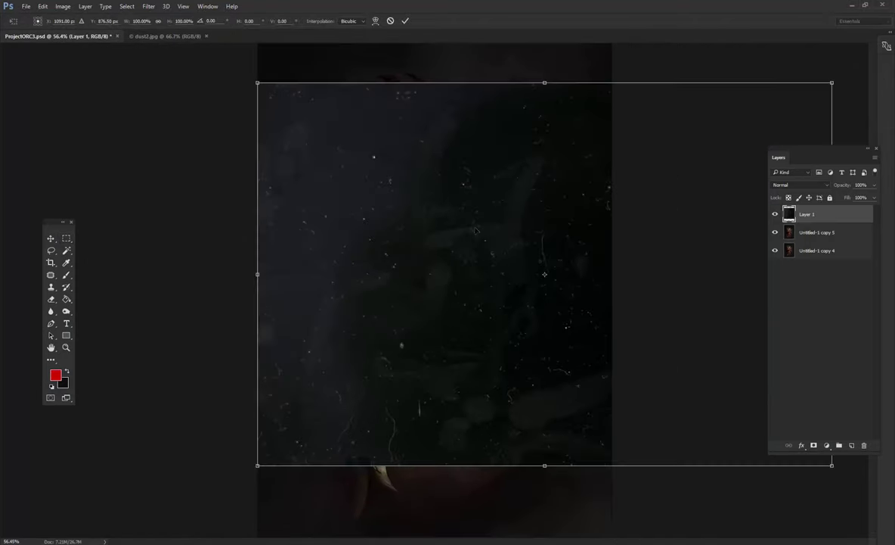
{"action": "mouse_move", "coordinate": [522, 72]}
{"action": "left_mouse_down"}
{"action": "mouse_move", "coordinate": [351, 302]}
{"action": "mouse_move", "coordinate": [718, 341]}
{"action": "left_mouse_up"}
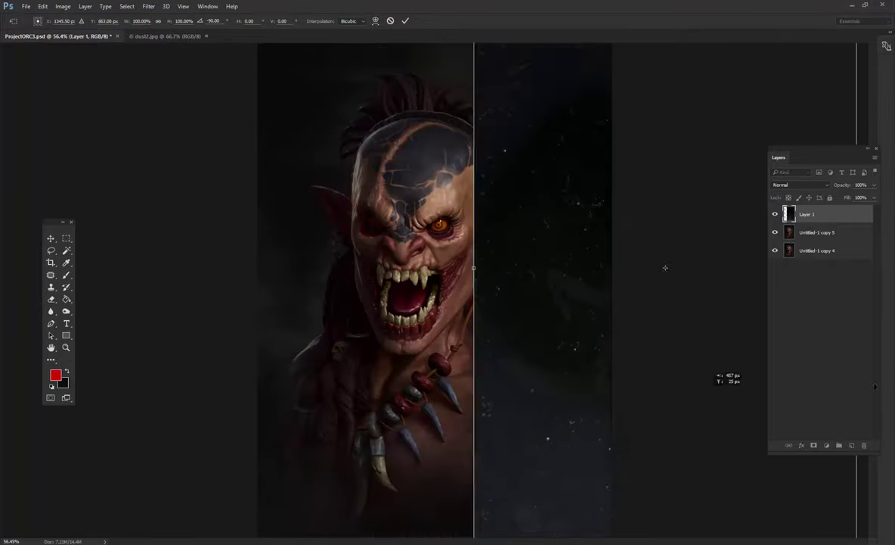
{"action": "left_click_drag", "start_coordinate": [511, 351], "coordinate": [434, 376]}
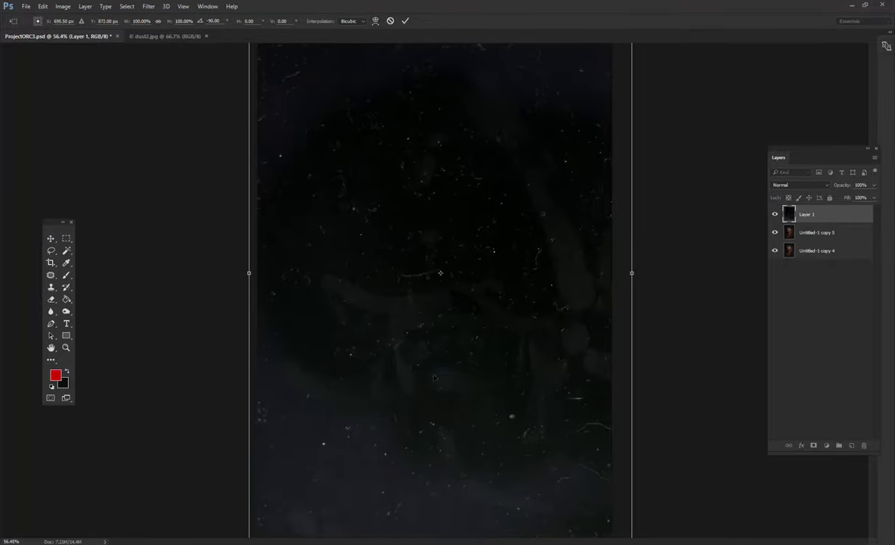
{"action": "key", "text": "Return"}
Darken the dust layer with Levels: midtones 0.55, white input 211.
{"action": "key", "text": "ctrl+l"}
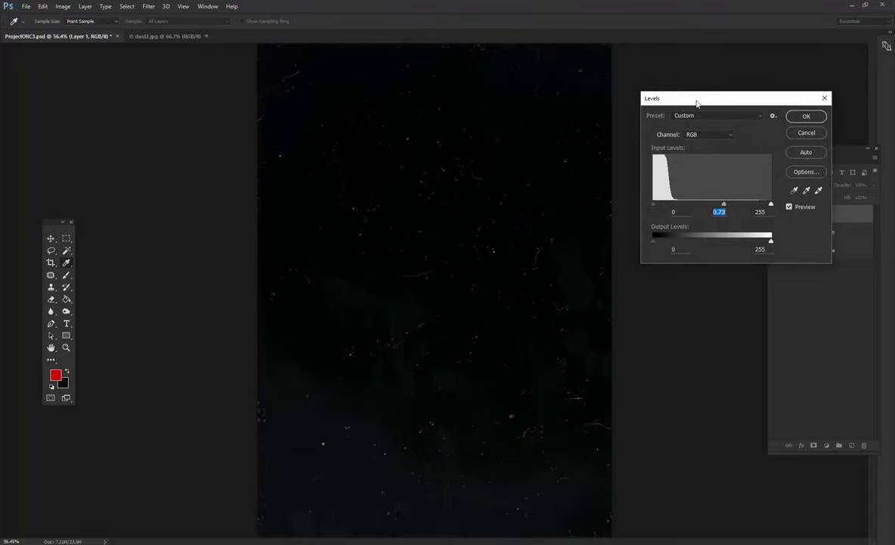
{"action": "left_click_drag", "start_coordinate": [696, 102], "coordinate": [675, 115]}
{"action": "left_click_drag", "start_coordinate": [702, 219], "coordinate": [701, 215]}
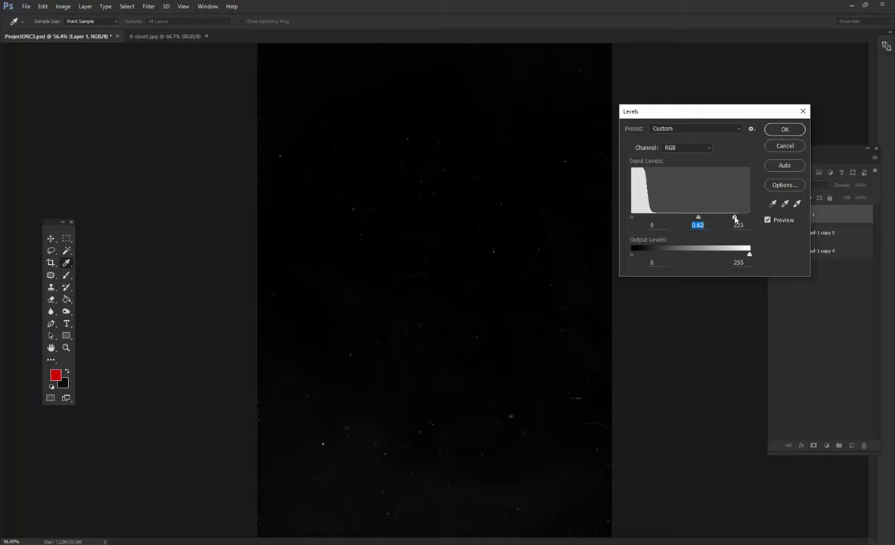
{"action": "left_click", "coordinate": [735, 219]}
{"action": "left_click", "coordinate": [728, 219]}
Apply the Levels and set the dust Layer 1 to Screen blending.
{"action": "left_click", "coordinate": [781, 131]}
{"action": "key", "text": "m"}
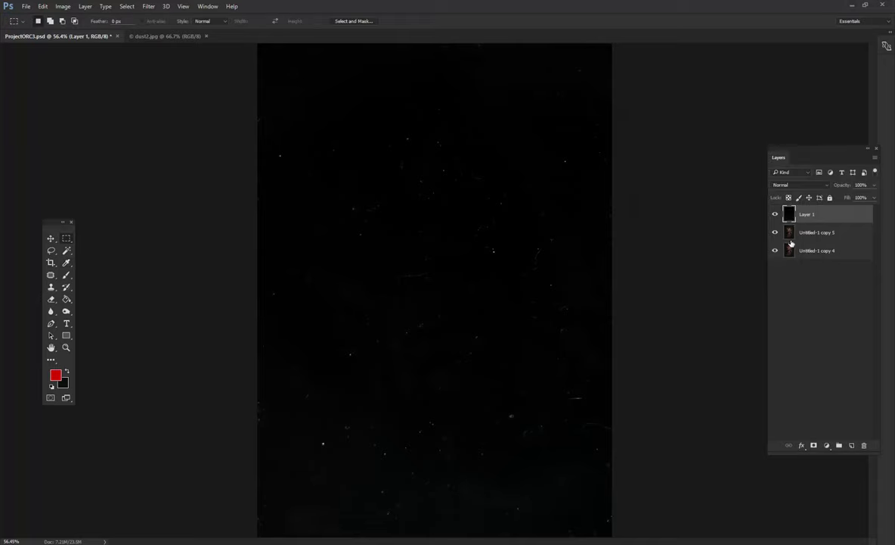
{"action": "left_click", "coordinate": [786, 184]}
{"action": "left_click", "coordinate": [786, 255]}
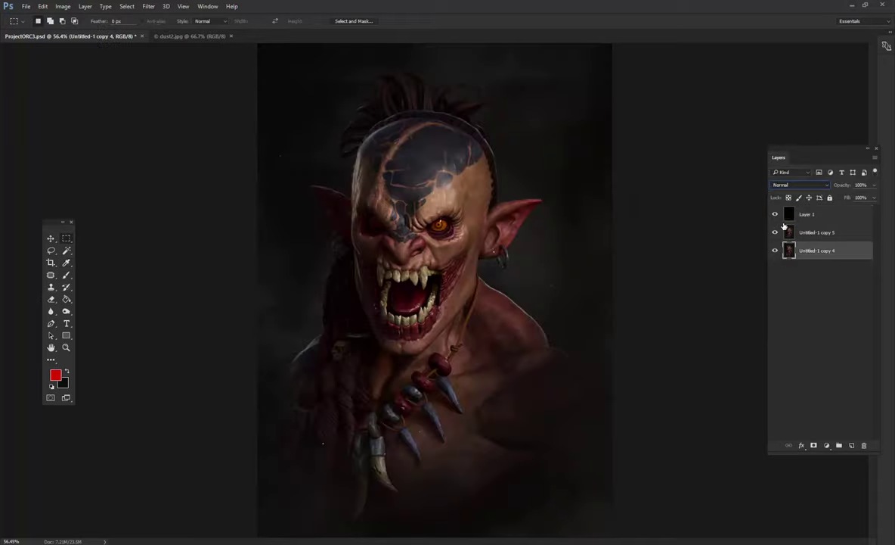
{"action": "left_click", "coordinate": [786, 184]}
{"action": "left_click", "coordinate": [786, 226]}
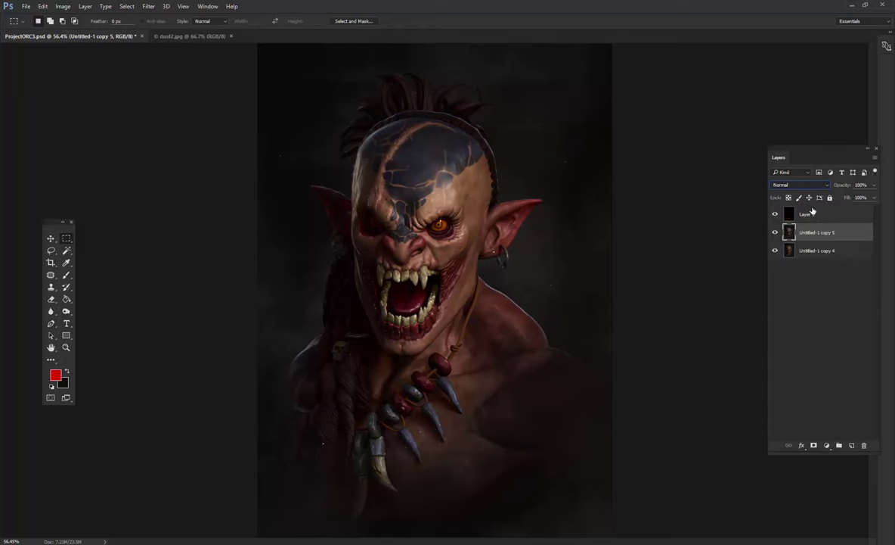
{"action": "left_click", "coordinate": [787, 185]}
{"action": "left_click", "coordinate": [778, 239]}
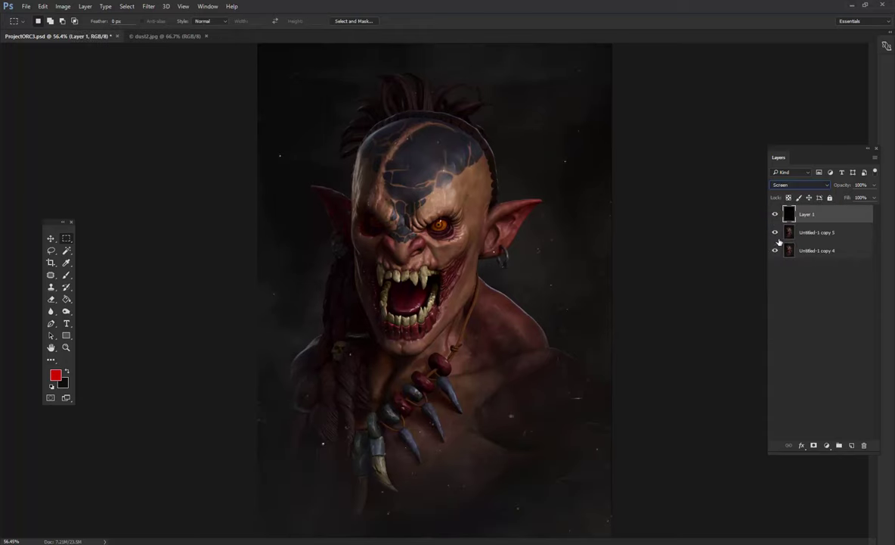
{"action": "left_click", "coordinate": [775, 216]}
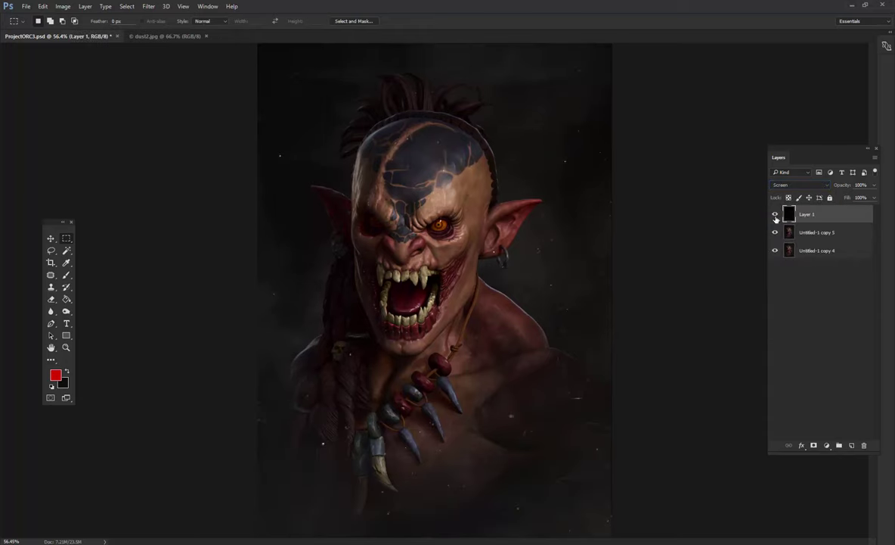
Add an inverted mask to the dust layer and prepare a white brush.
{"action": "left_click", "coordinate": [813, 446]}
{"action": "key", "text": "ctrl+i"}
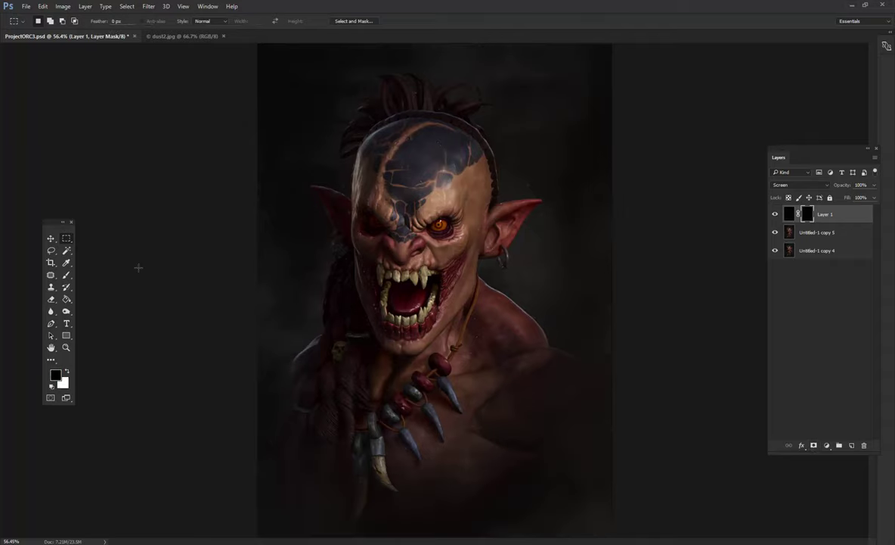
{"action": "key", "text": "b"}
{"action": "left_click", "coordinate": [44, 23]}
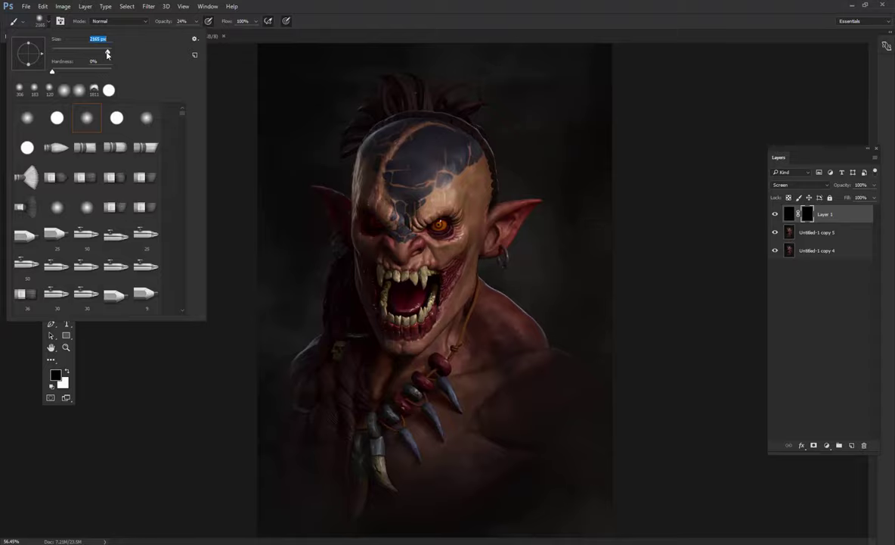
{"action": "key", "text": "Return"}
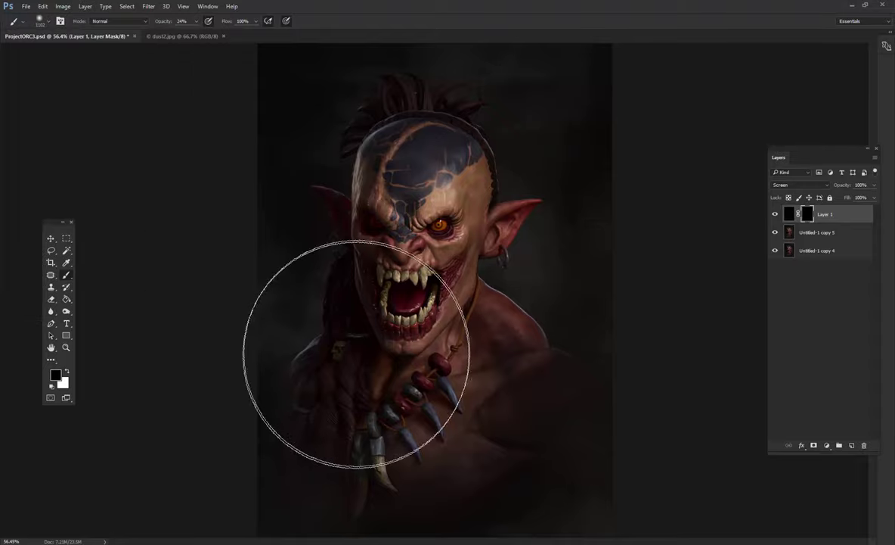
{"action": "key", "text": "x"}
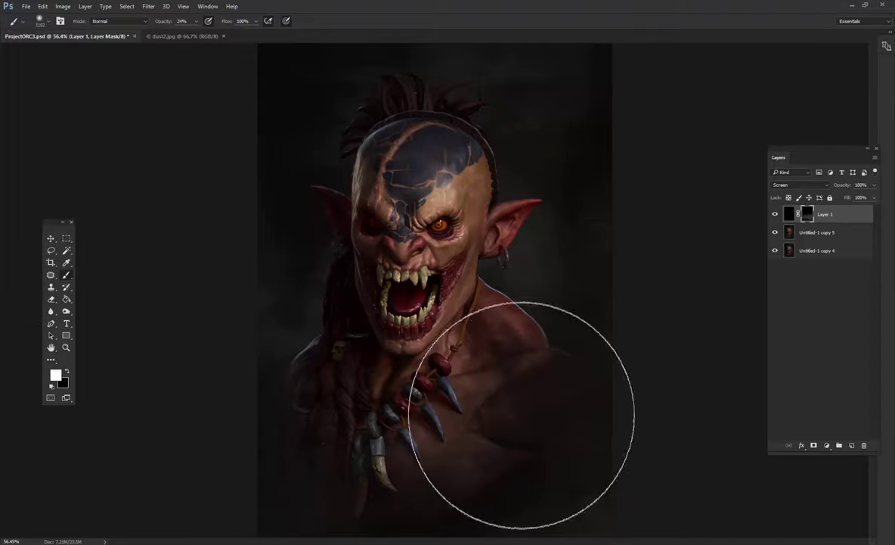
Paint the mask over the orc's skull with a 900 px soft brush.
{"action": "scroll", "coordinate": [382, 419], "scroll_direction": "up", "scroll_amount": 1}
{"action": "scroll", "coordinate": [487, 336], "scroll_direction": "up", "scroll_amount": 1}
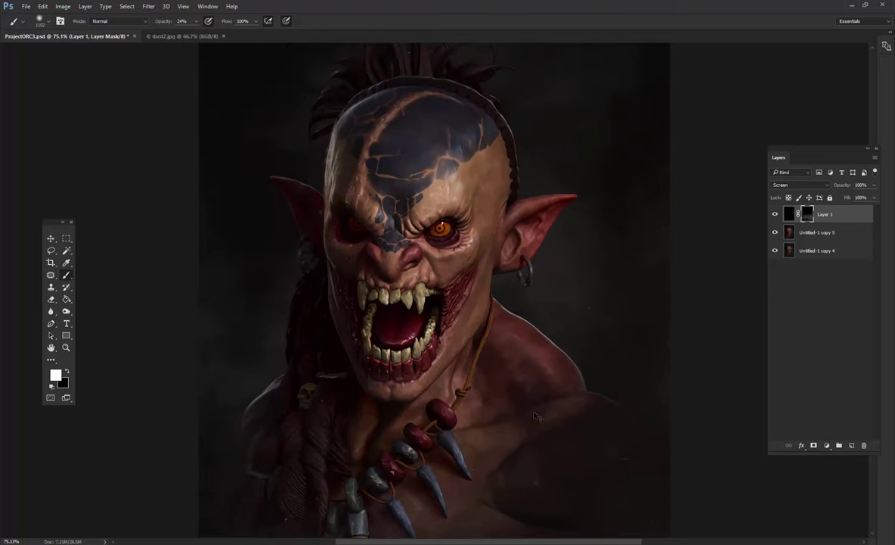
{"action": "left_click_drag", "start_coordinate": [444, 395], "coordinate": [444, 404]}
{"action": "left_click", "coordinate": [48, 21]}
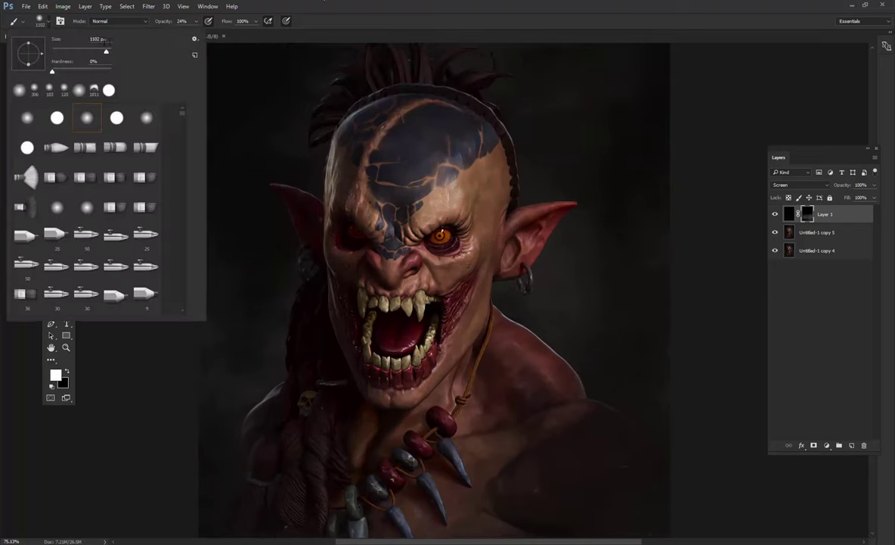
{"action": "type", "text": "900"}
{"action": "key", "text": "Return"}
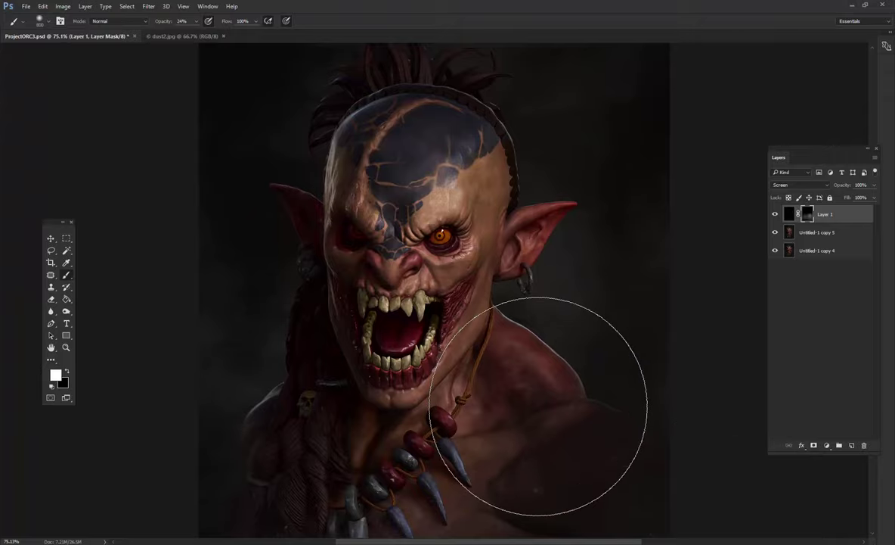
{"action": "left_click_drag", "start_coordinate": [320, 300], "coordinate": [329, 354]}
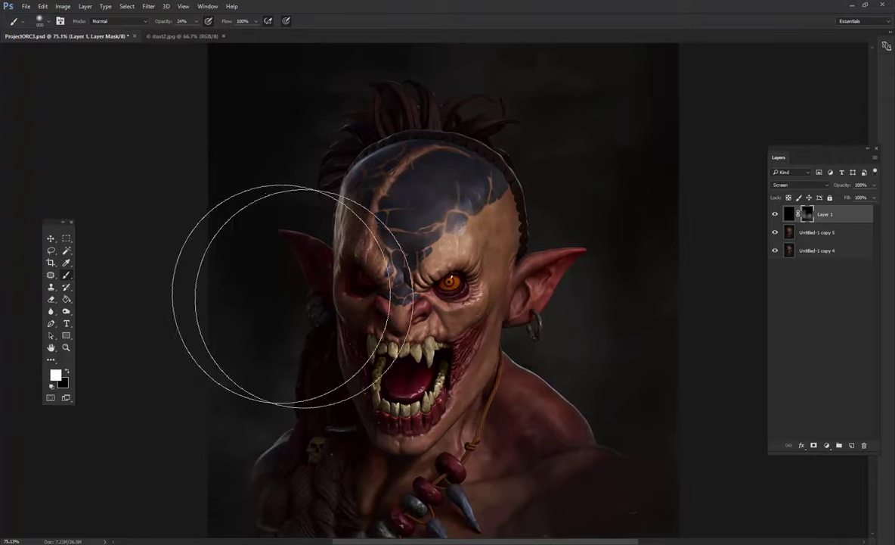
{"action": "left_click_drag", "start_coordinate": [575, 297], "coordinate": [408, 219]}
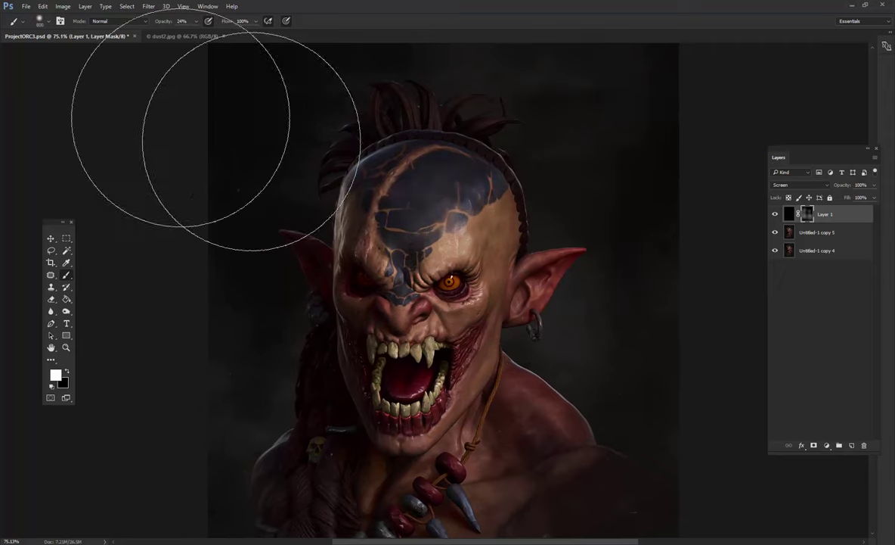
Shrink the brush to about 401 px and work around the orc's head, necklace and bust.
{"action": "left_click", "coordinate": [46, 22]}
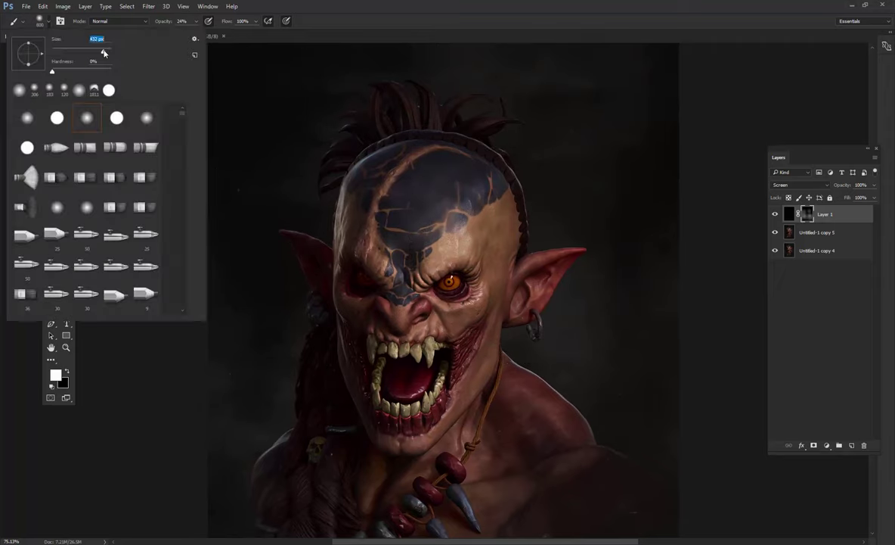
{"action": "left_click_drag", "start_coordinate": [103, 53], "coordinate": [96, 53]}
{"action": "left_click", "coordinate": [255, 171]}
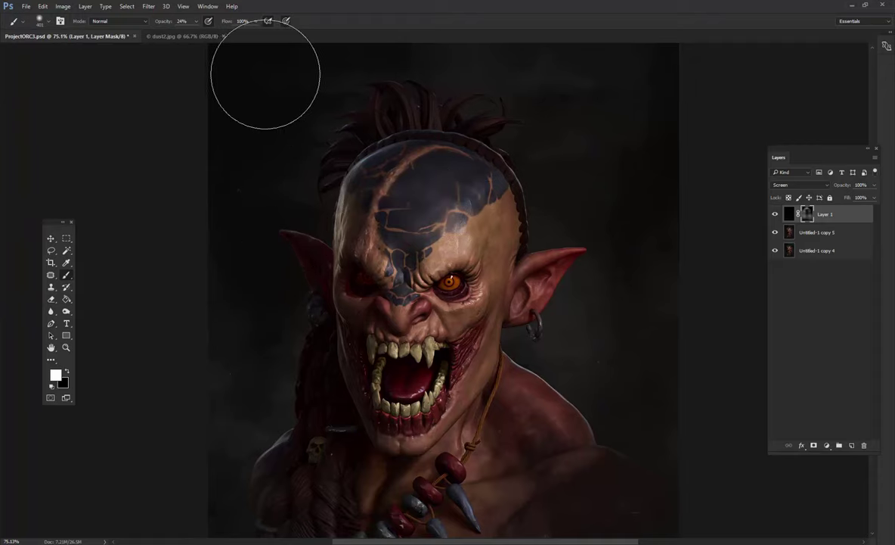
{"action": "left_click_drag", "start_coordinate": [395, 161], "coordinate": [401, 22]}
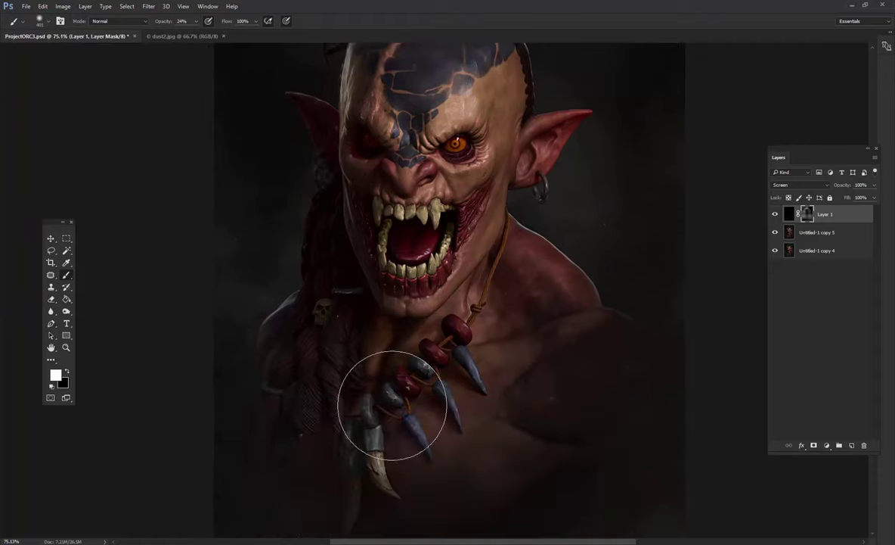
{"action": "left_click_drag", "start_coordinate": [483, 353], "coordinate": [466, 310]}
{"action": "left_click_drag", "start_coordinate": [477, 141], "coordinate": [474, 323]}
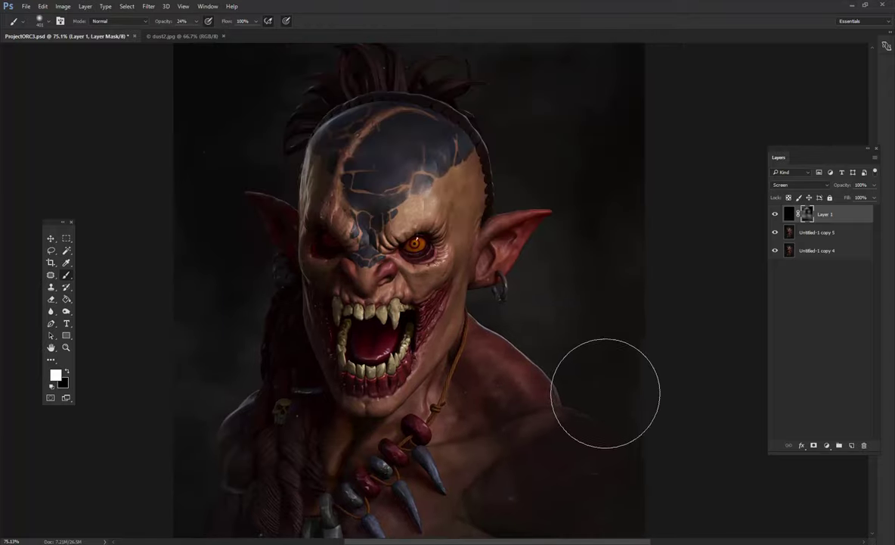
{"action": "scroll", "coordinate": [487, 178], "scroll_direction": "down", "scroll_amount": 5}
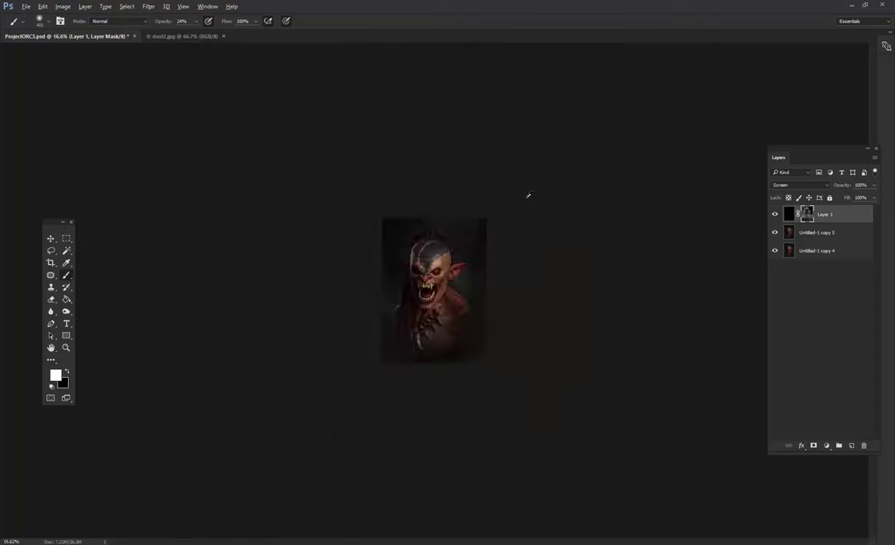
{"action": "scroll", "coordinate": [528, 195], "scroll_direction": "up", "scroll_amount": 3}
{"action": "scroll", "coordinate": [560, 195], "scroll_direction": "up", "scroll_amount": 1}
{"action": "scroll", "coordinate": [559, 194], "scroll_direction": "up", "scroll_amount": 2}
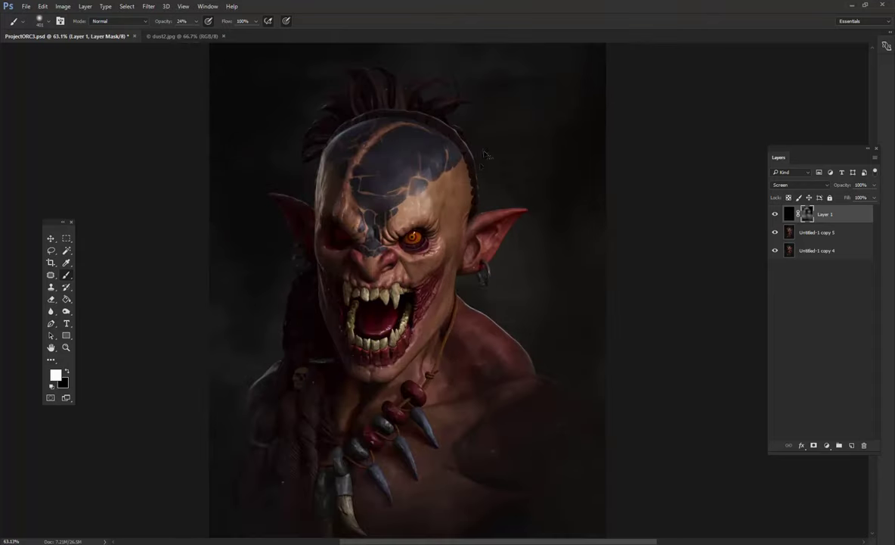
{"action": "scroll", "coordinate": [557, 252], "scroll_direction": "up", "scroll_amount": 2}
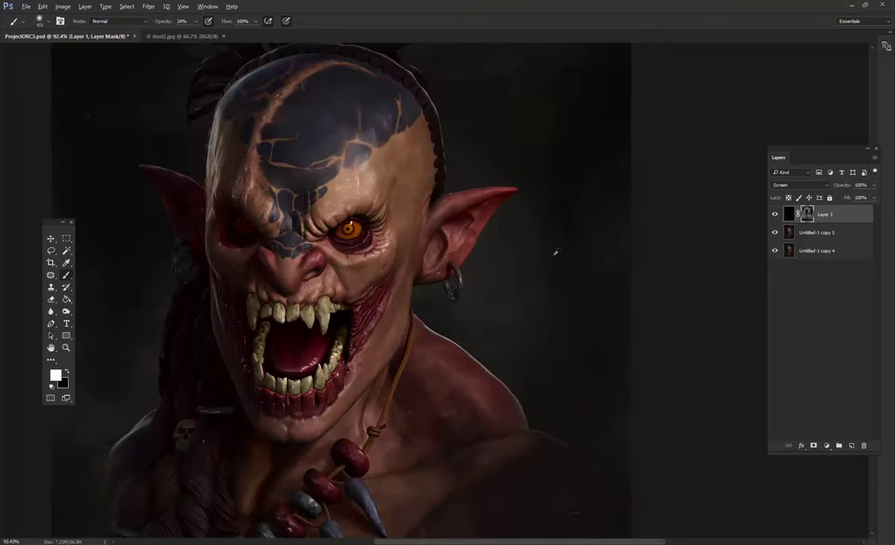
{"action": "scroll", "coordinate": [556, 252], "scroll_direction": "down", "scroll_amount": 1}
{"action": "scroll", "coordinate": [540, 260], "scroll_direction": "down", "scroll_amount": 1}
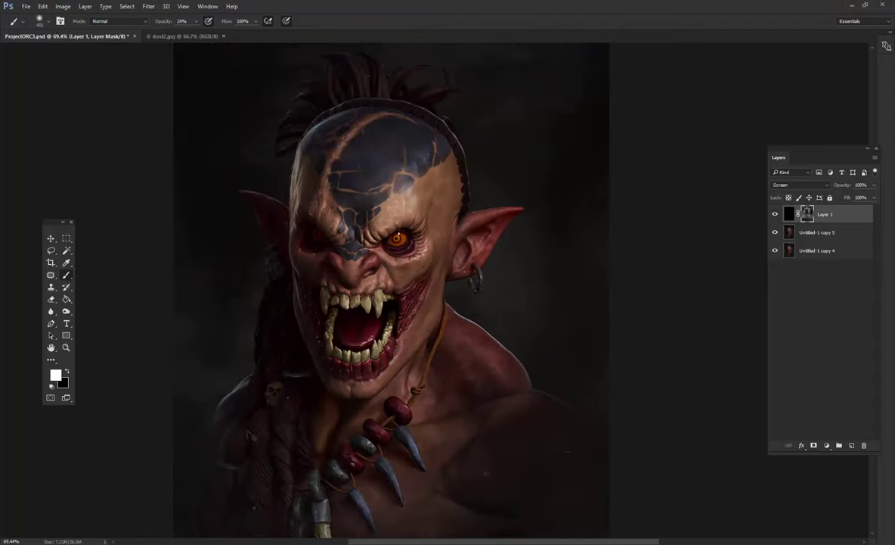
{"action": "scroll", "coordinate": [301, 387], "scroll_direction": "down", "scroll_amount": 1}
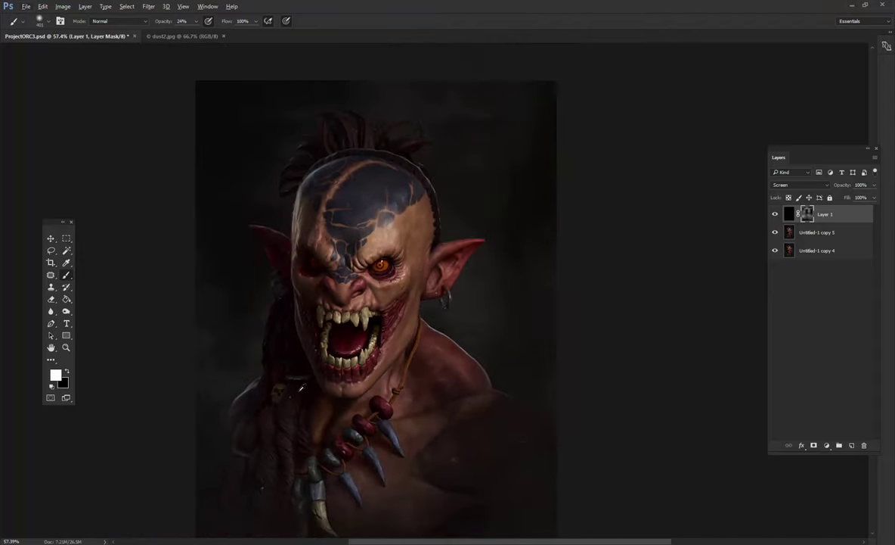
{"action": "scroll", "coordinate": [301, 387], "scroll_direction": "up", "scroll_amount": 1}
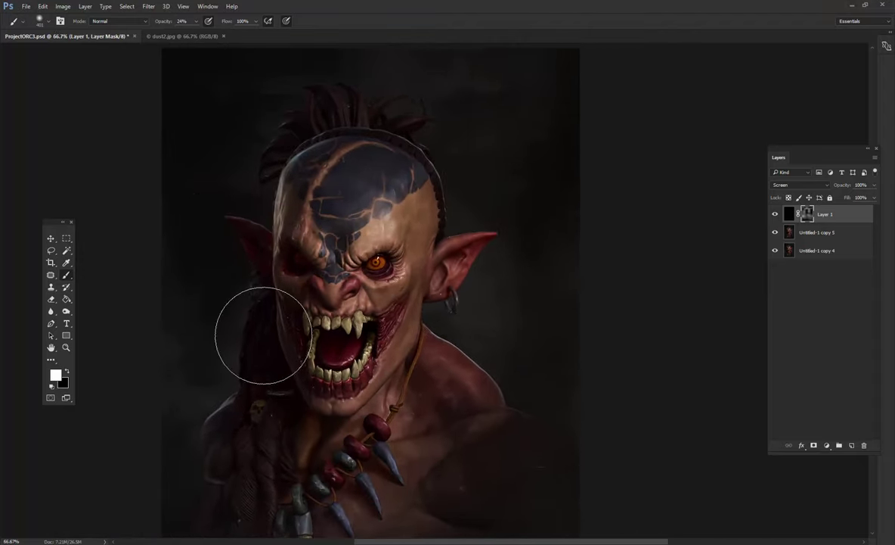
{"action": "left_click_drag", "start_coordinate": [252, 328], "coordinate": [320, 294]}
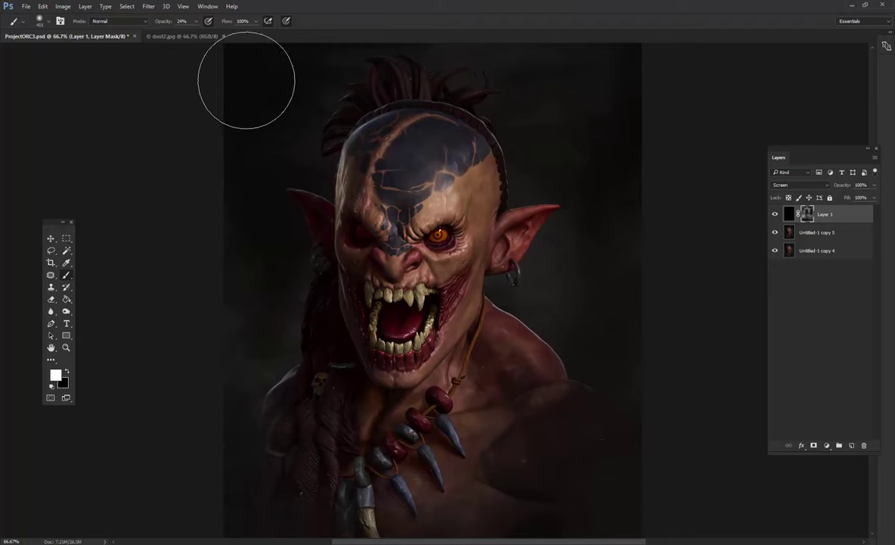
Duplicate the merged orc layer as Layer 1 copy.
{"action": "left_click", "coordinate": [63, 7]}
{"action": "key", "text": "Escape"}
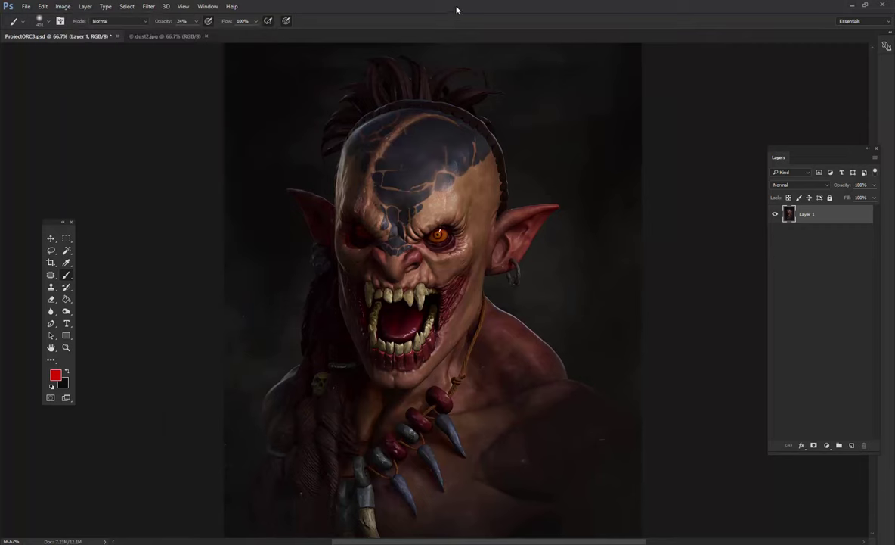
{"action": "key", "text": "ctrl+j"}
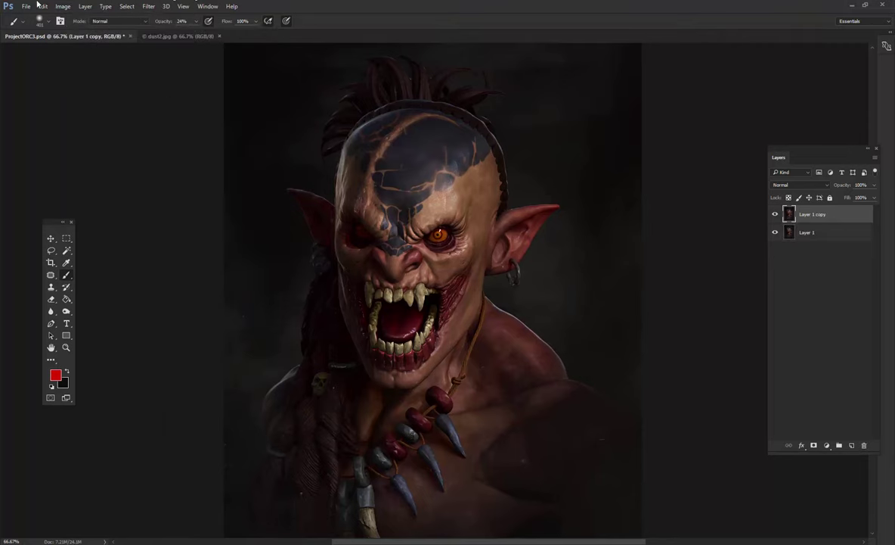
Apply Color Balance: shadows yellow–blue +2, midtones yellow–blue −6.
{"action": "left_click", "coordinate": [62, 6]}
{"action": "mouse_move", "coordinate": [77, 30]}
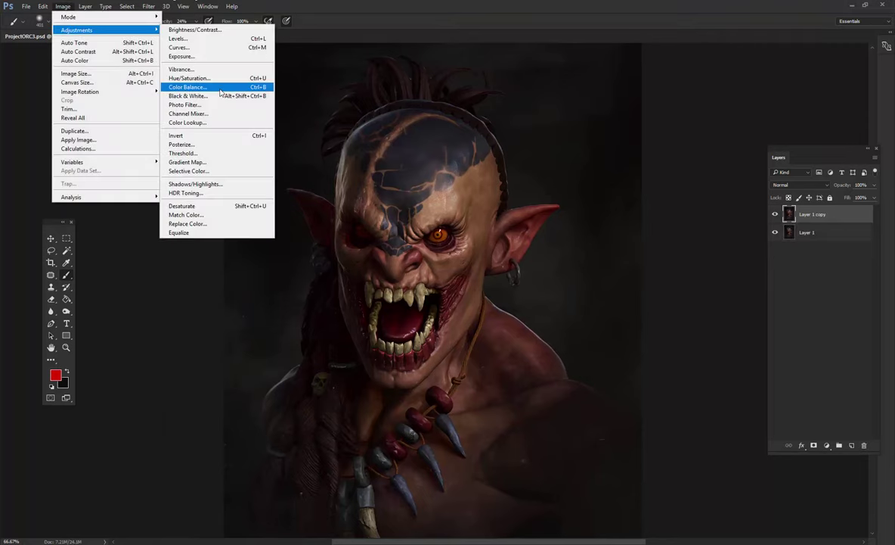
{"action": "left_click", "coordinate": [220, 90]}
{"action": "left_click_drag", "start_coordinate": [305, 15], "coordinate": [598, 38]}
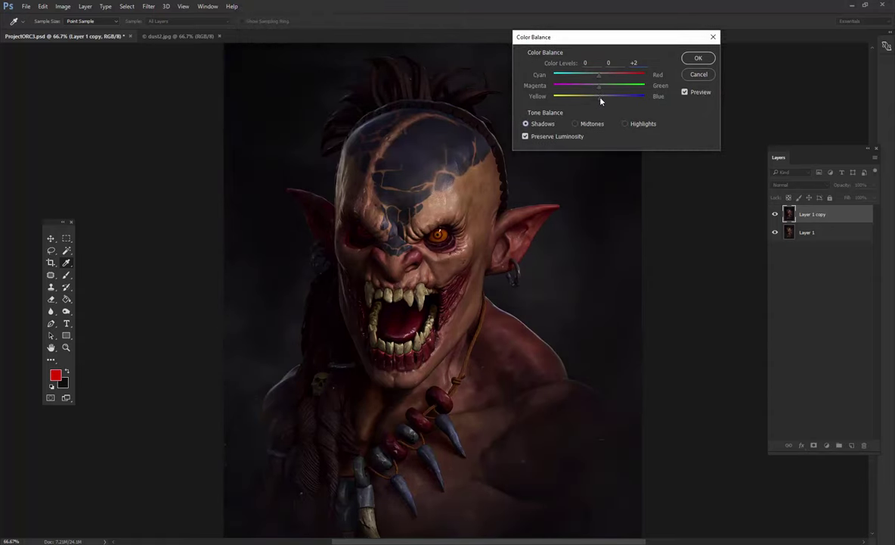
{"action": "left_click_drag", "start_coordinate": [602, 101], "coordinate": [594, 79]}
{"action": "left_click", "coordinate": [685, 92]}
{"action": "left_click", "coordinate": [686, 92]}
{"action": "scroll", "coordinate": [527, 242], "scroll_direction": "down", "scroll_amount": 3}
{"action": "scroll", "coordinate": [528, 242], "scroll_direction": "down", "scroll_amount": 1}
{"action": "scroll", "coordinate": [525, 227], "scroll_direction": "up", "scroll_amount": 2}
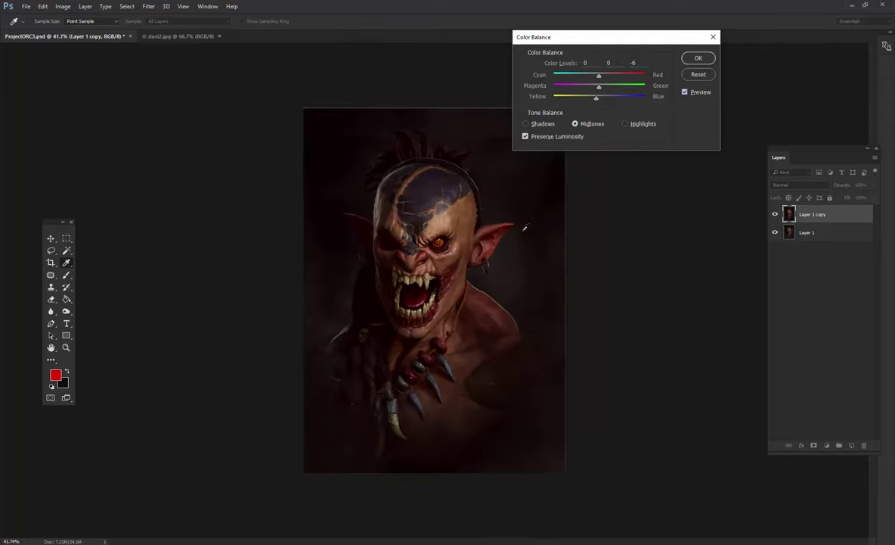
{"action": "left_click", "coordinate": [698, 58]}
Zoom in to inspect the graded face details, then fit the image to the window.
{"action": "scroll", "coordinate": [584, 78], "scroll_direction": "up", "scroll_amount": 1}
{"action": "scroll", "coordinate": [584, 77], "scroll_direction": "up", "scroll_amount": 1}
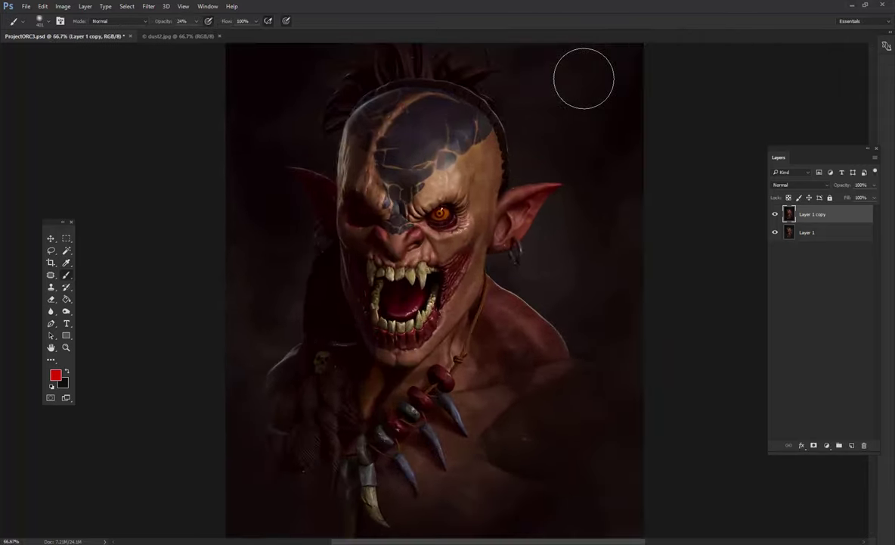
{"action": "key", "text": "ctrl+plus"}
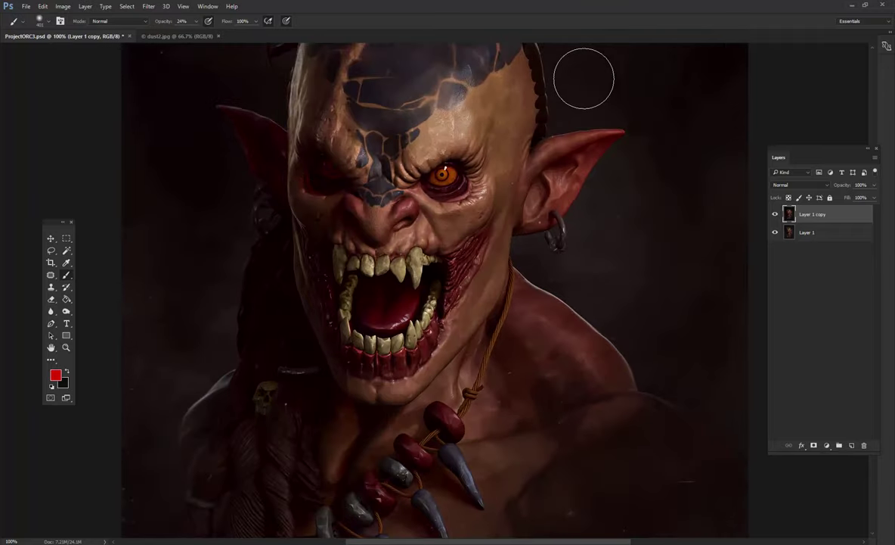
{"action": "key", "text": "ctrl+plus"}
{"action": "key", "text": "ctrl+0"}
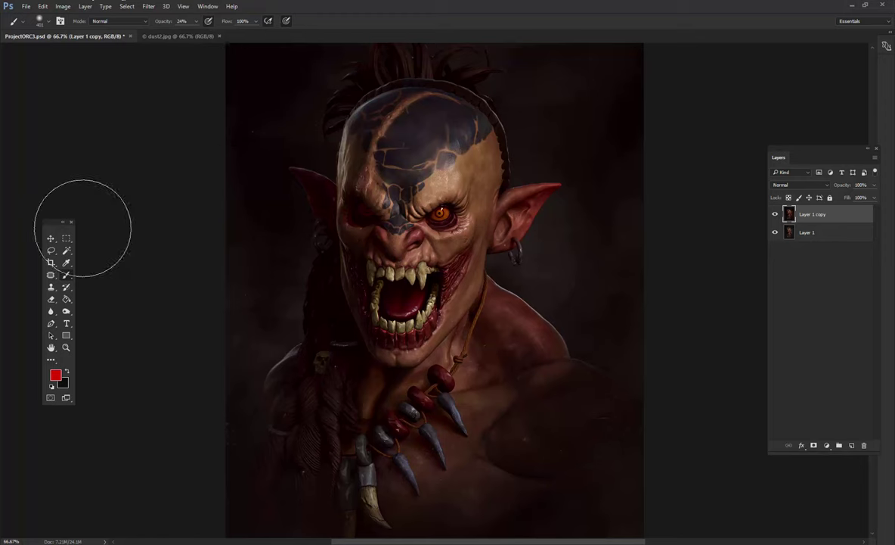
Add a Color Lookup adjustment layer using the Bleach Bypass.look grade.
{"action": "key", "text": "v"}
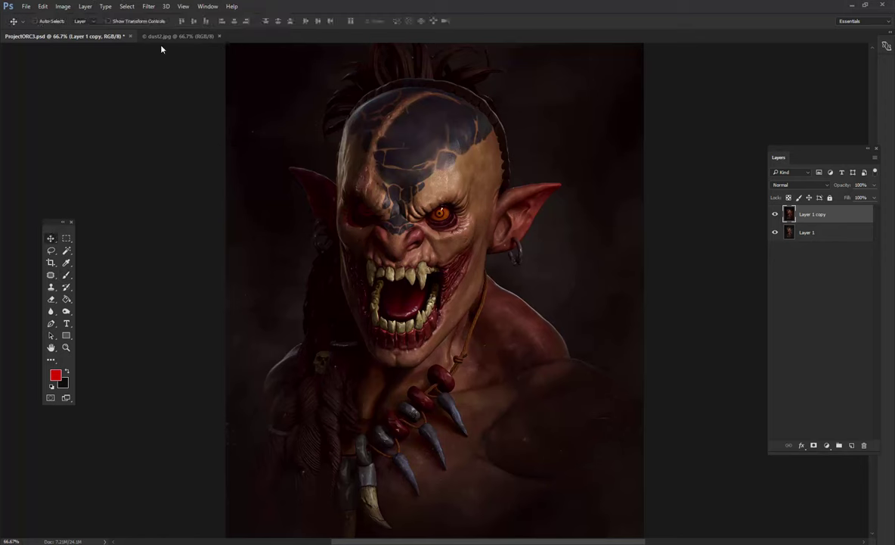
{"action": "left_click", "coordinate": [827, 446]}
{"action": "left_click", "coordinate": [825, 382]}
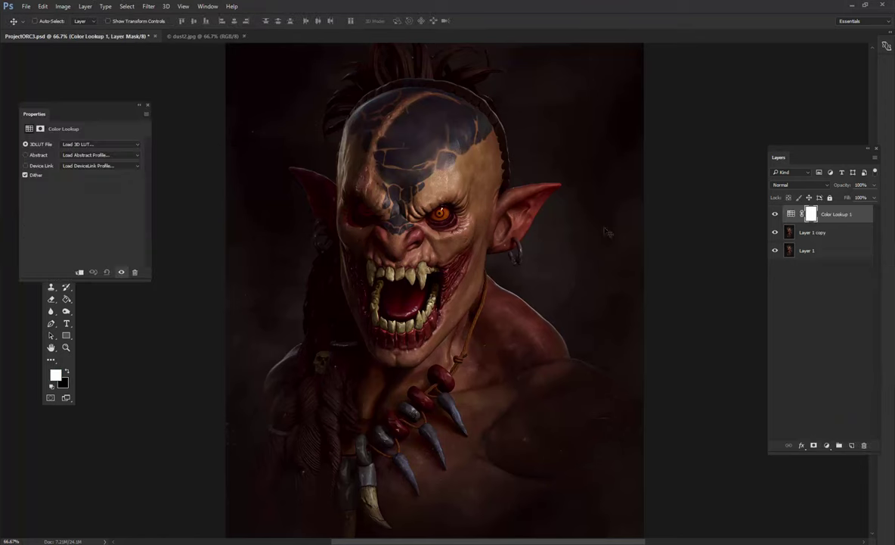
{"action": "key", "text": "Down"}
{"action": "key", "text": "Down"}
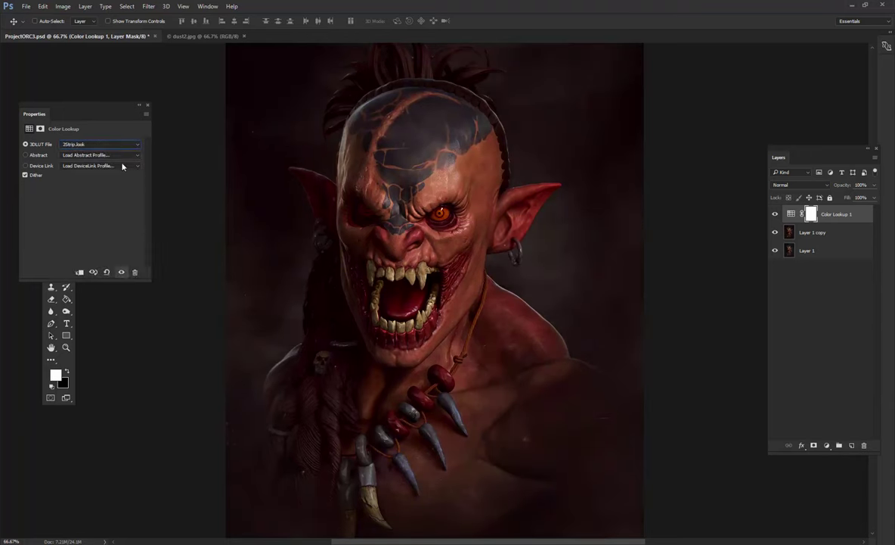
{"action": "key", "text": "Down"}
{"action": "key", "text": "Down"}
{"action": "key", "text": "Up"}
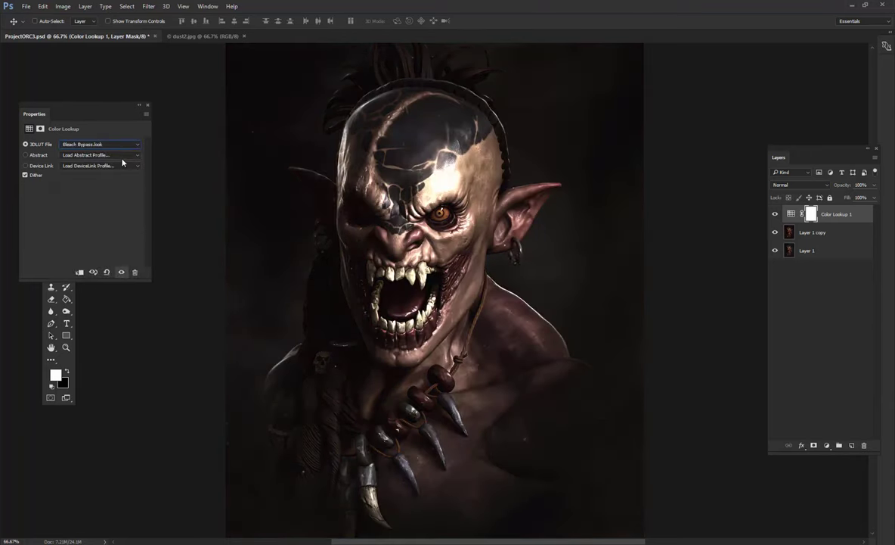
Lower the Color Lookup layer's opacity, toggling it to compare with and without the grade.
{"action": "left_click", "coordinate": [874, 185]}
{"action": "mouse_move", "coordinate": [859, 199]}
{"action": "left_mouse_down"}
{"action": "mouse_move", "coordinate": [823, 198]}
{"action": "mouse_move", "coordinate": [841, 198]}
{"action": "left_mouse_up"}
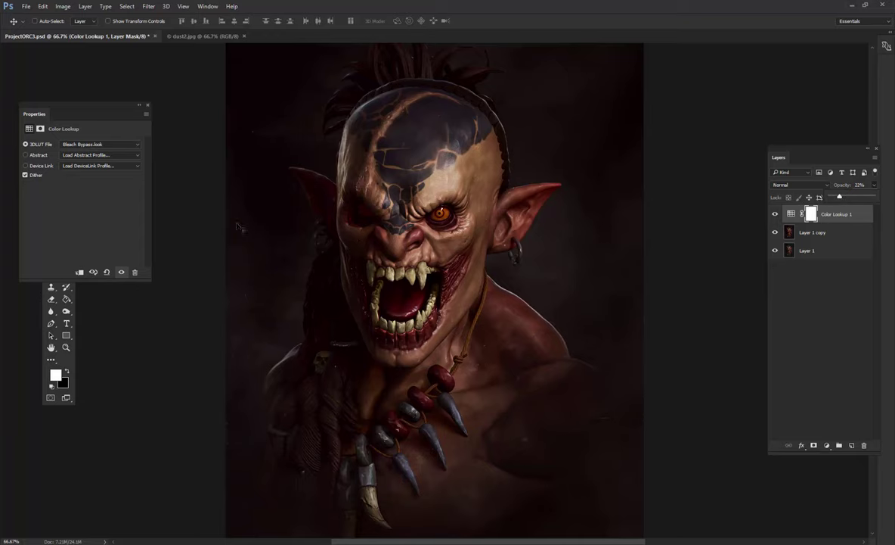
{"action": "scroll", "coordinate": [451, 293], "scroll_direction": "down", "scroll_amount": 2}
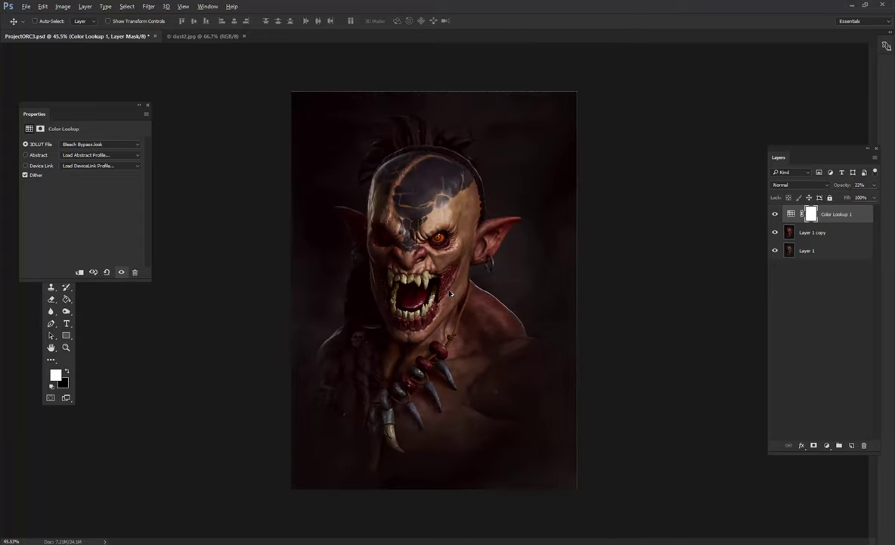
{"action": "left_click", "coordinate": [775, 214]}
{"action": "left_click", "coordinate": [775, 214]}
{"action": "scroll", "coordinate": [463, 282], "scroll_direction": "up", "scroll_amount": 2}
{"action": "left_click", "coordinate": [872, 188]}
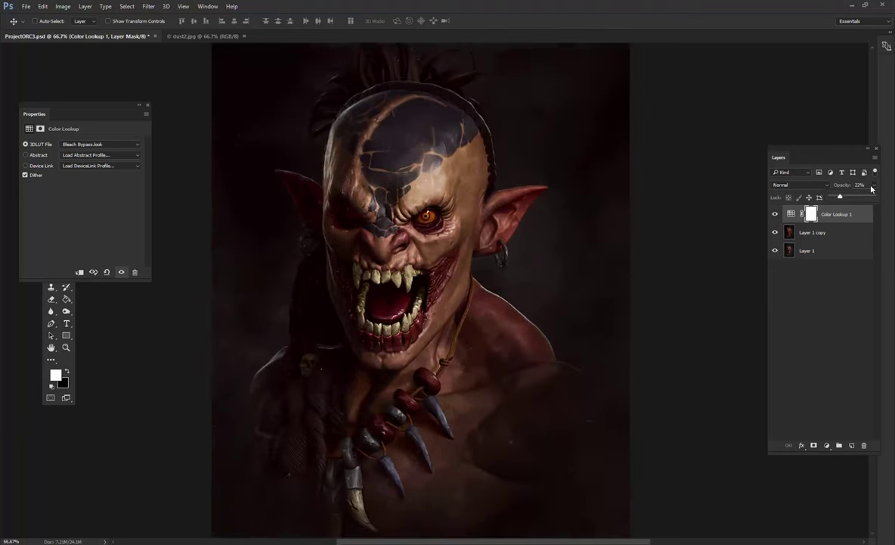
{"action": "left_click_drag", "start_coordinate": [840, 198], "coordinate": [837, 198]}
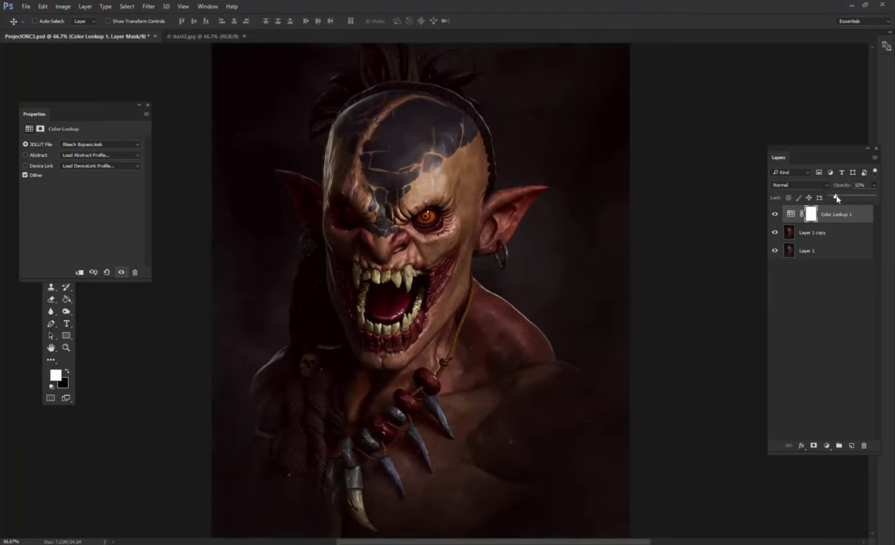
{"action": "left_click", "coordinate": [774, 215]}
{"action": "left_click", "coordinate": [774, 215]}
{"action": "left_click", "coordinate": [774, 215]}
{"action": "left_click", "coordinate": [870, 189]}
{"action": "left_click", "coordinate": [777, 217]}
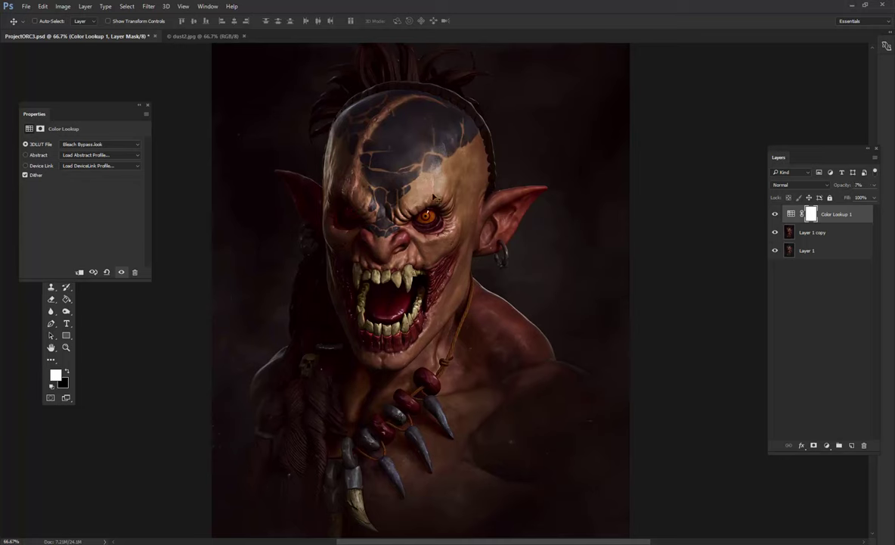
Merge the orc and Color Lookup layers into one and close dust2.jpg.
{"action": "left_click", "coordinate": [72, 145]}
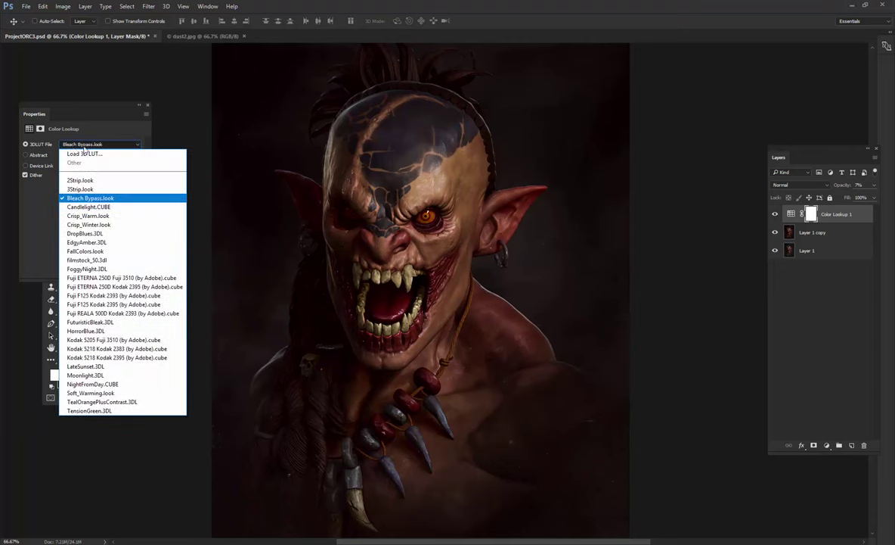
{"action": "left_click", "coordinate": [147, 106]}
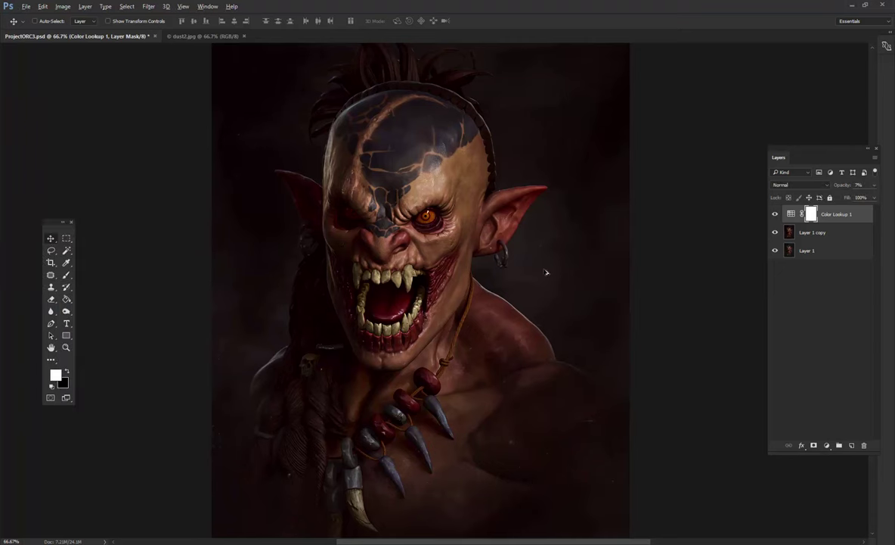
{"action": "scroll", "coordinate": [507, 253], "scroll_direction": "down", "scroll_amount": 1}
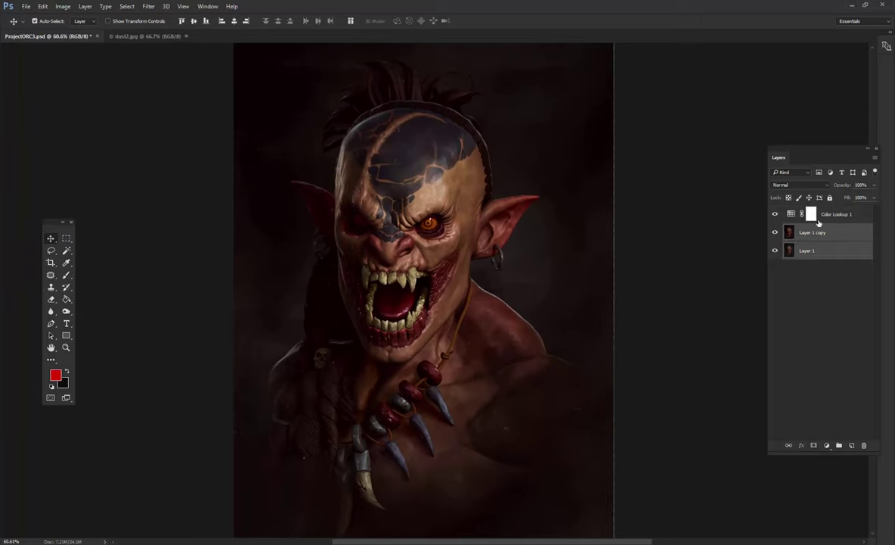
{"action": "key", "text": "ctrl+plus"}
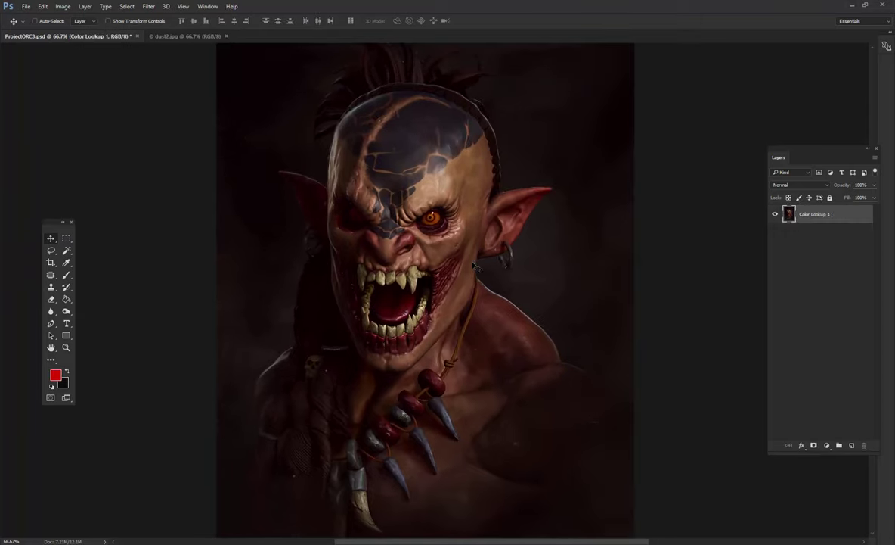
{"action": "left_click", "coordinate": [185, 35]}
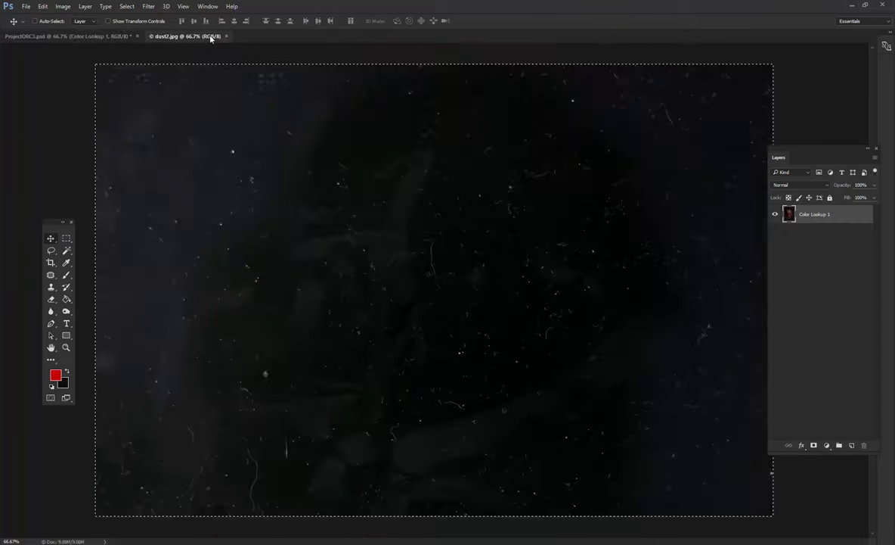
{"action": "left_click", "coordinate": [227, 36]}
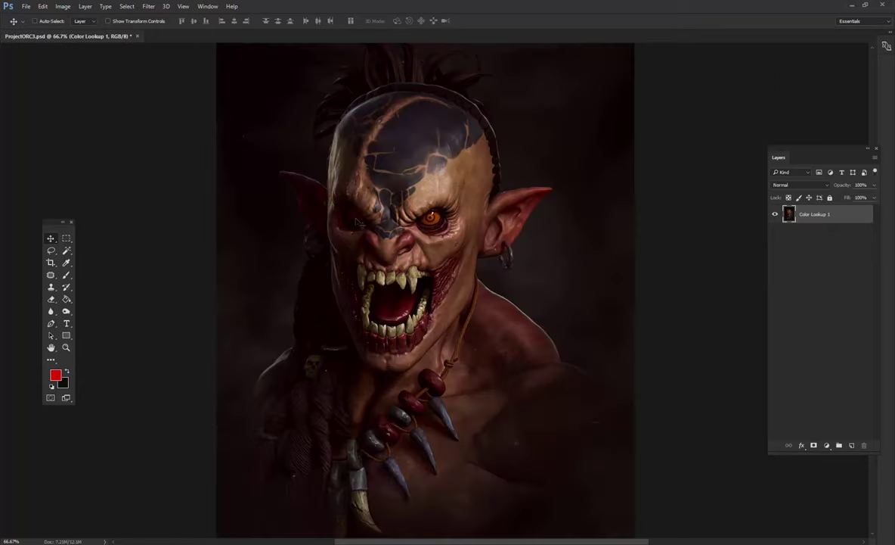
{"action": "left_click", "coordinate": [67, 275]}
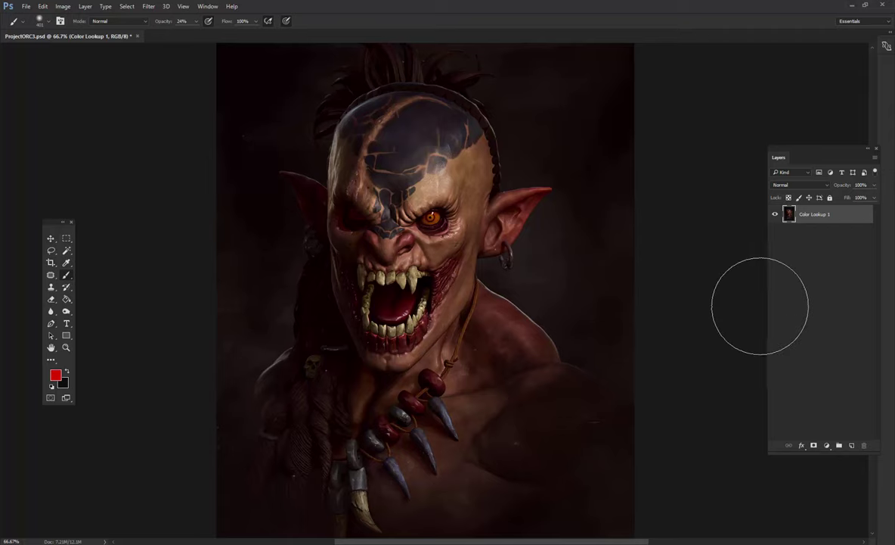
Paint a red test stroke on the orc's head, then undo it.
{"action": "left_click", "coordinate": [66, 238]}
{"action": "scroll", "coordinate": [257, 389], "scroll_direction": "down", "scroll_amount": 3}
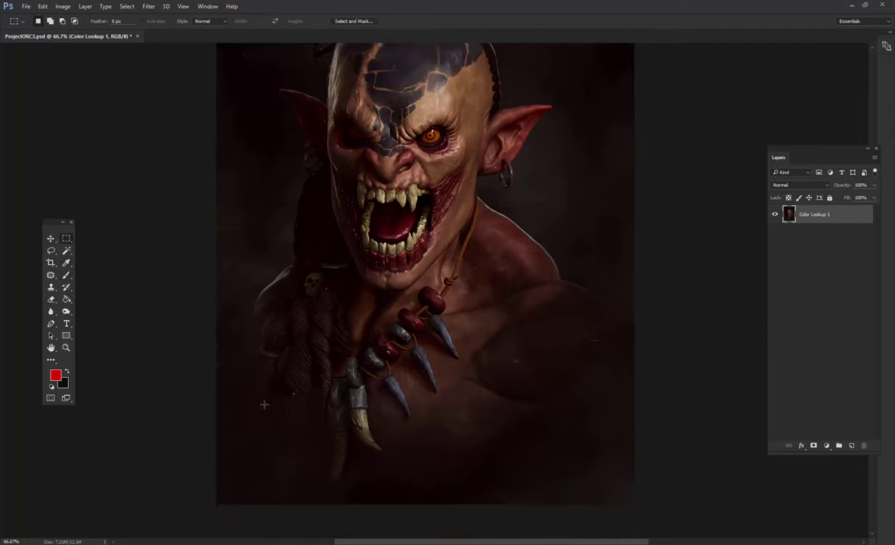
{"action": "scroll", "coordinate": [264, 404], "scroll_direction": "up", "scroll_amount": 3}
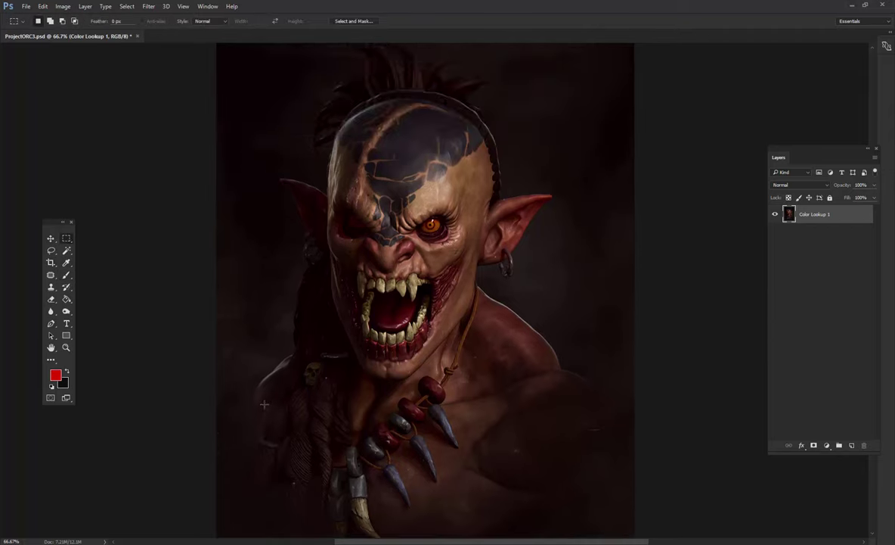
{"action": "left_click", "coordinate": [66, 275]}
{"action": "left_click_drag", "start_coordinate": [340, 99], "coordinate": [438, 103]}
{"action": "key", "text": "ctrl+z"}
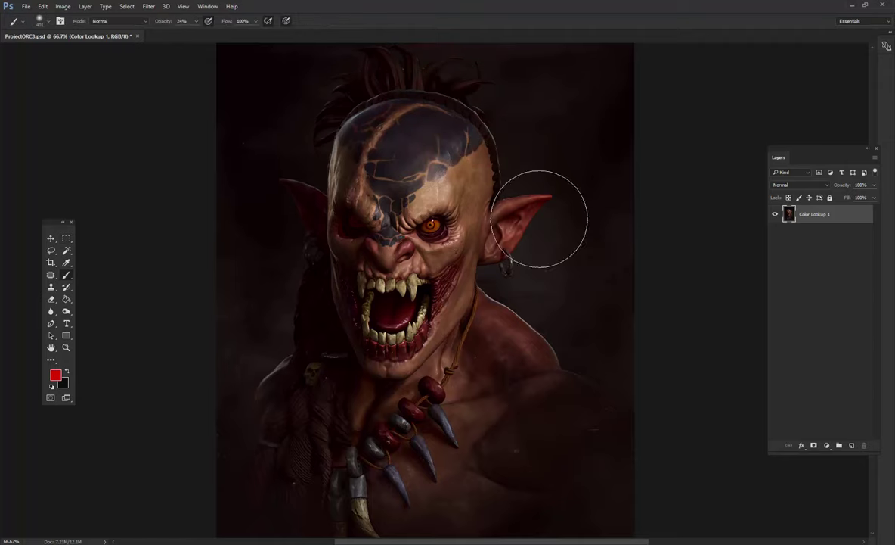
Set the brush to Color Dodge at 47% opacity and test an orange glow over the ear.
{"action": "left_click", "coordinate": [106, 20]}
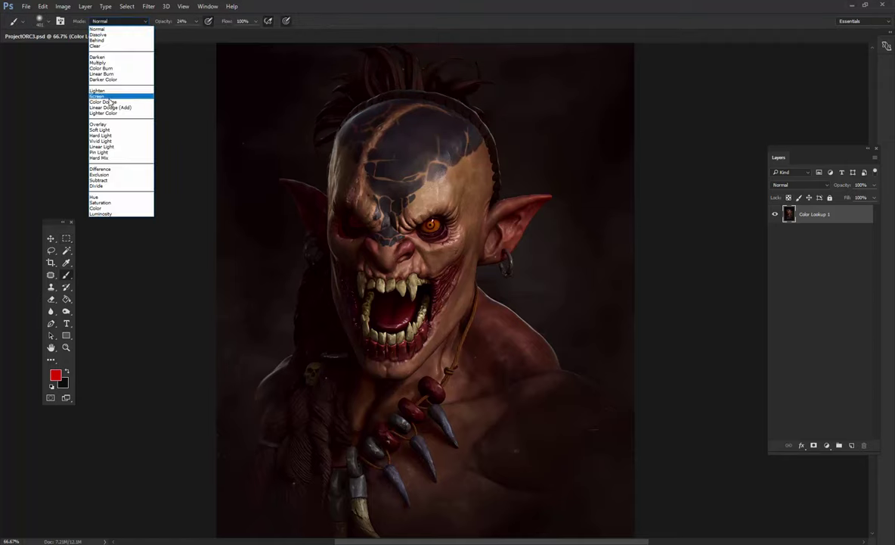
{"action": "left_click", "coordinate": [106, 91]}
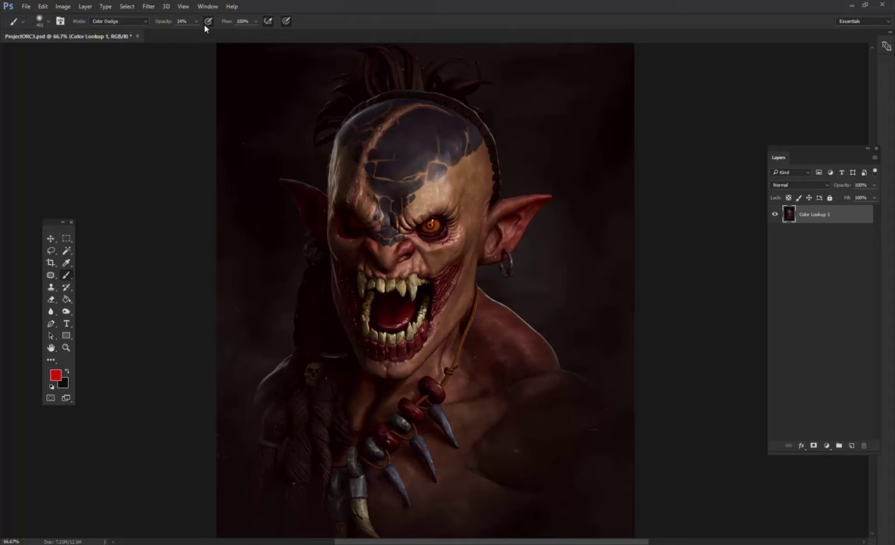
{"action": "left_click_drag", "start_coordinate": [211, 34], "coordinate": [215, 33]}
{"action": "left_click", "coordinate": [55, 375]}
{"action": "left_click_drag", "start_coordinate": [778, 184], "coordinate": [782, 267]}
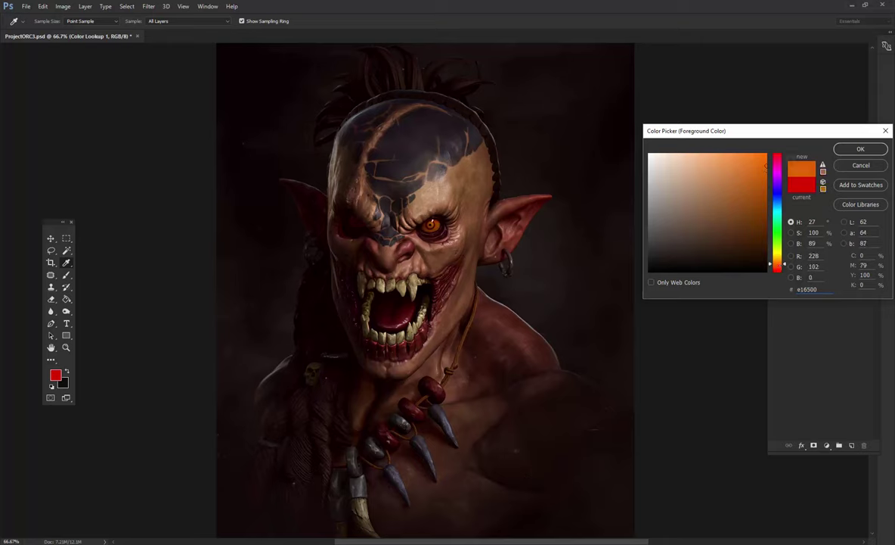
{"action": "left_click", "coordinate": [861, 149]}
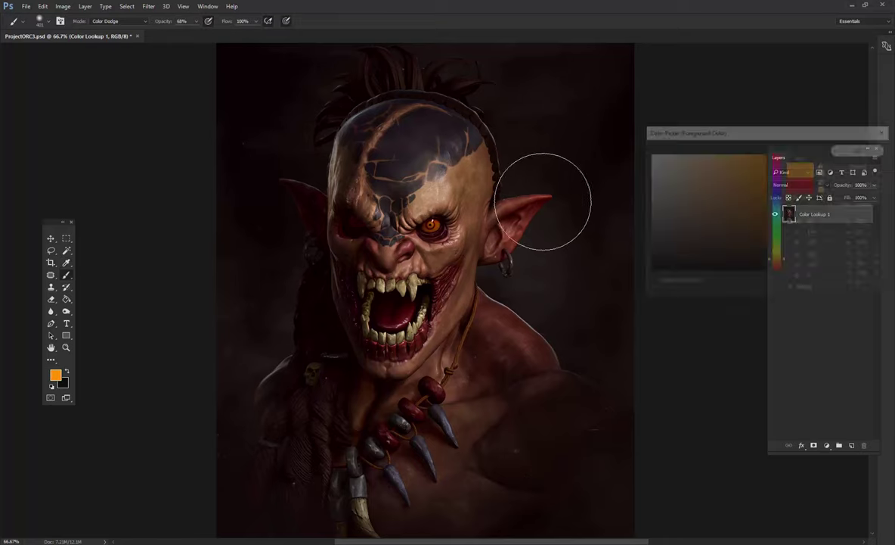
{"action": "left_click_drag", "start_coordinate": [507, 219], "coordinate": [466, 310]}
{"action": "key", "text": "ctrl+z"}
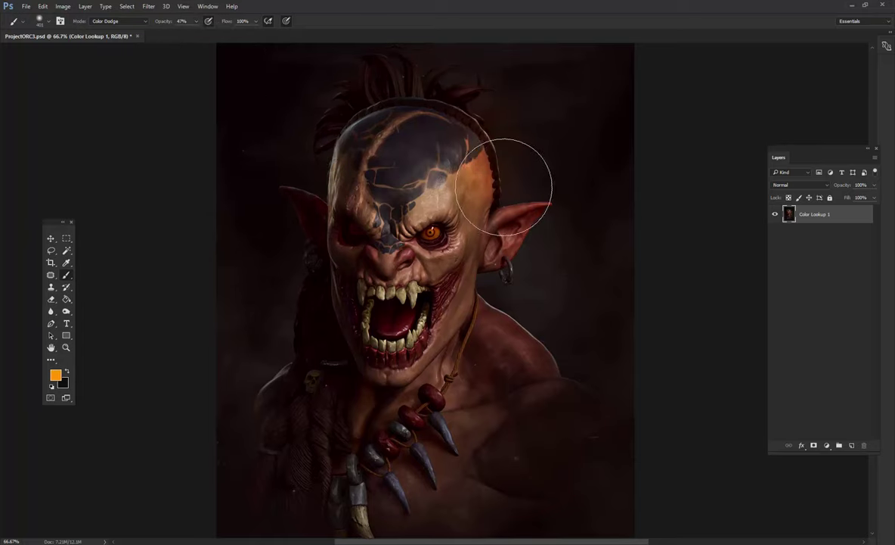
Choose a custom brush tip and zoom the portrait to 66.7%.
{"action": "mouse_move", "coordinate": [437, 148]}
{"action": "left_mouse_down"}
{"action": "mouse_move", "coordinate": [386, 177]}
{"action": "mouse_move", "coordinate": [368, 213]}
{"action": "left_mouse_up"}
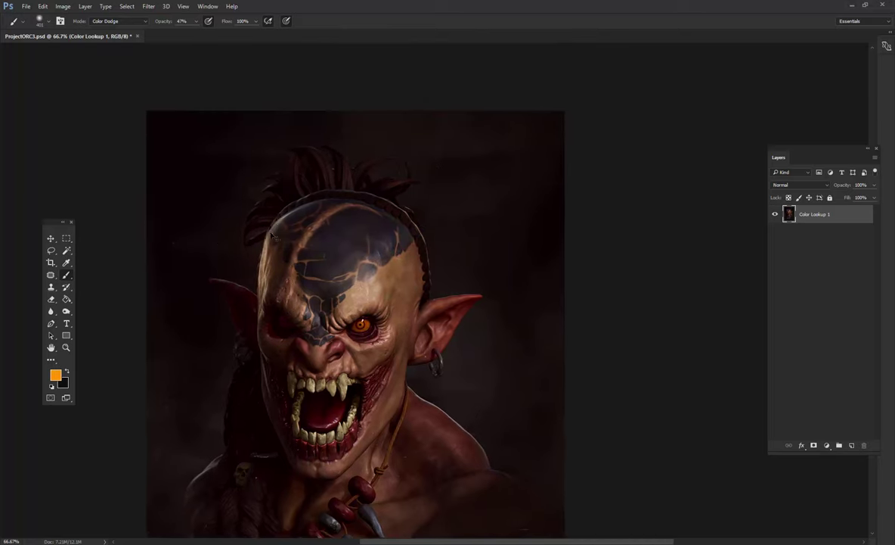
{"action": "key", "text": "ctrl+minus"}
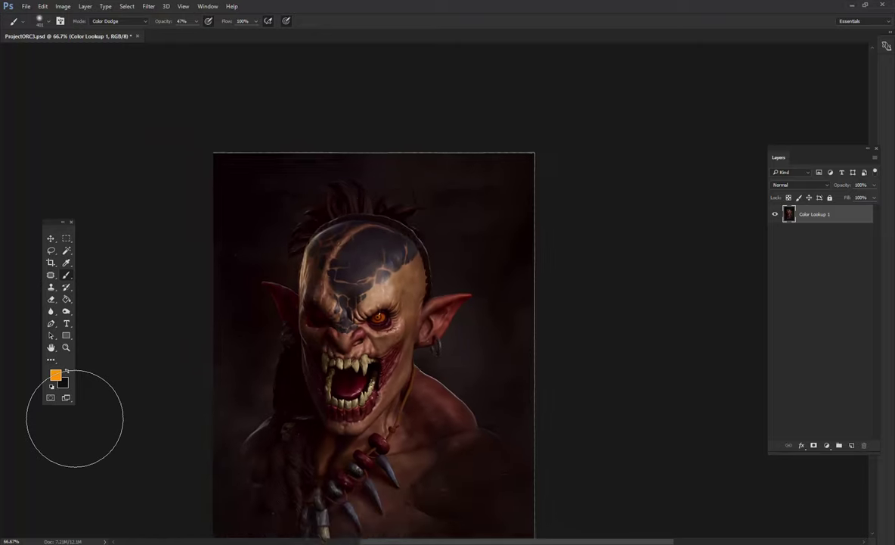
{"action": "key", "text": "ctrl+plus"}
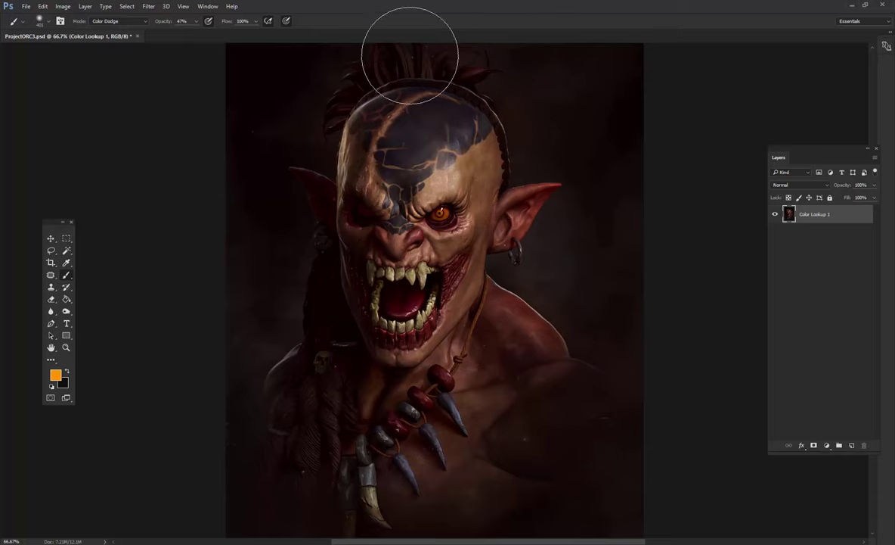
{"action": "key", "text": "ctrl+minus"}
{"action": "key", "text": "ctrl+minus"}
{"action": "key", "text": "ctrl+minus"}
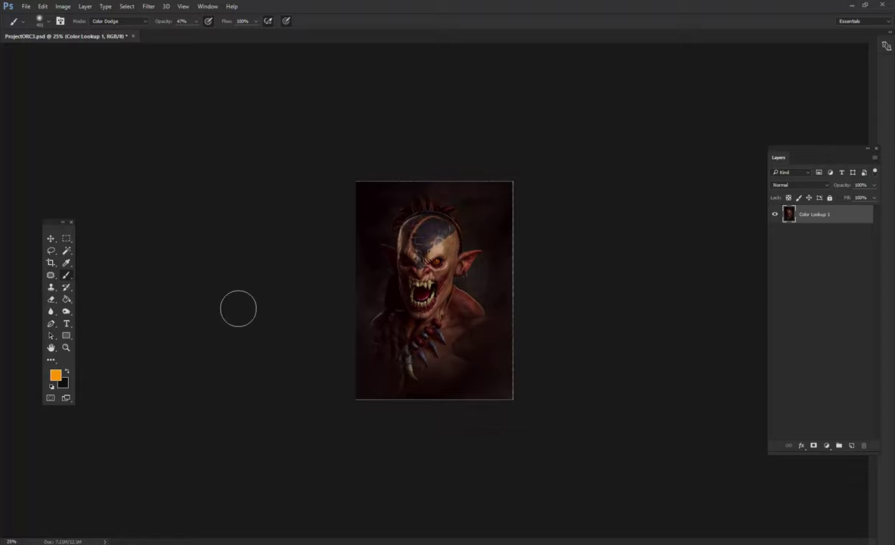
{"action": "left_click", "coordinate": [48, 24]}
{"action": "left_click", "coordinate": [86, 83]}
{"action": "key", "text": "Return"}
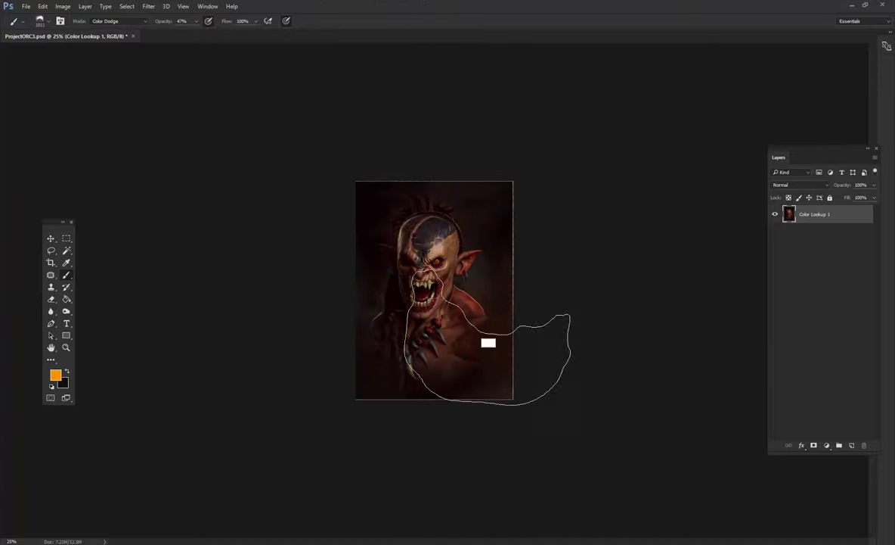
{"action": "key", "text": "ctrl+plus"}
{"action": "key", "text": "ctrl+plus"}
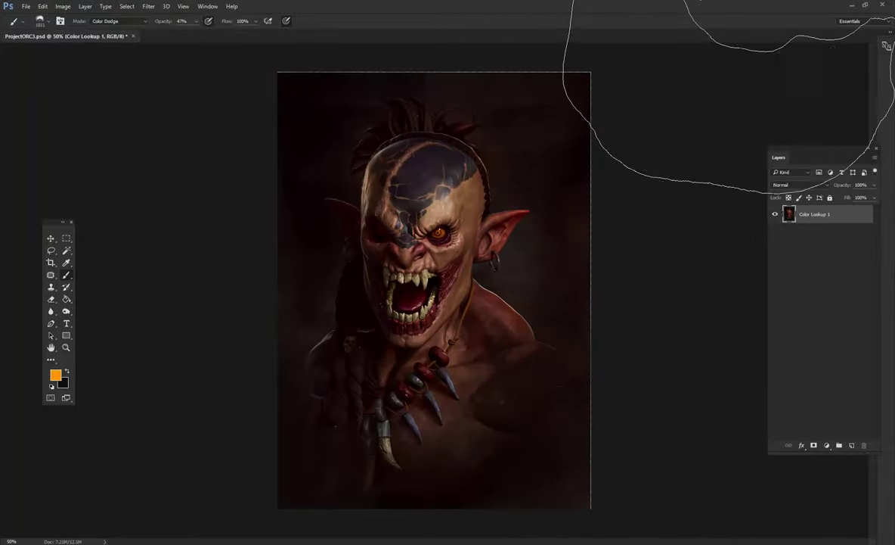
{"action": "key", "text": "ctrl+plus"}
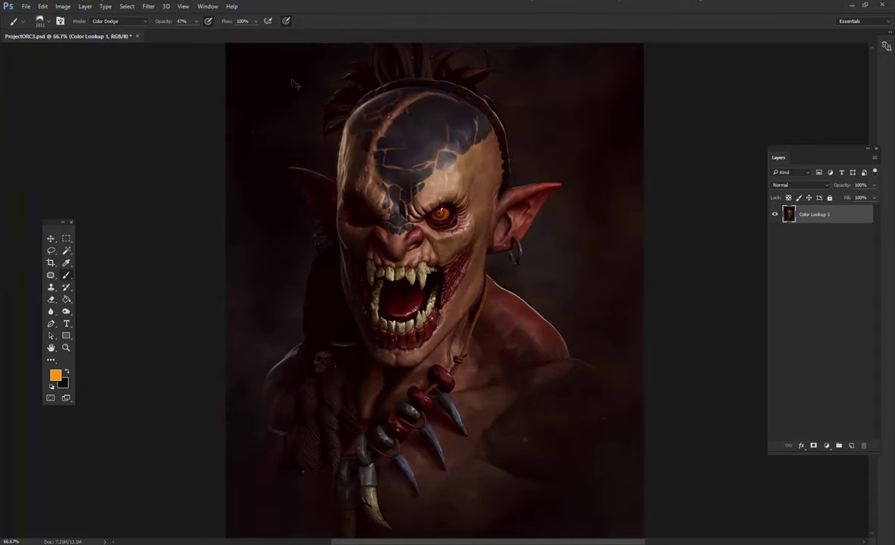
Change the foreground colour to yellow.
{"action": "left_click", "coordinate": [45, 24]}
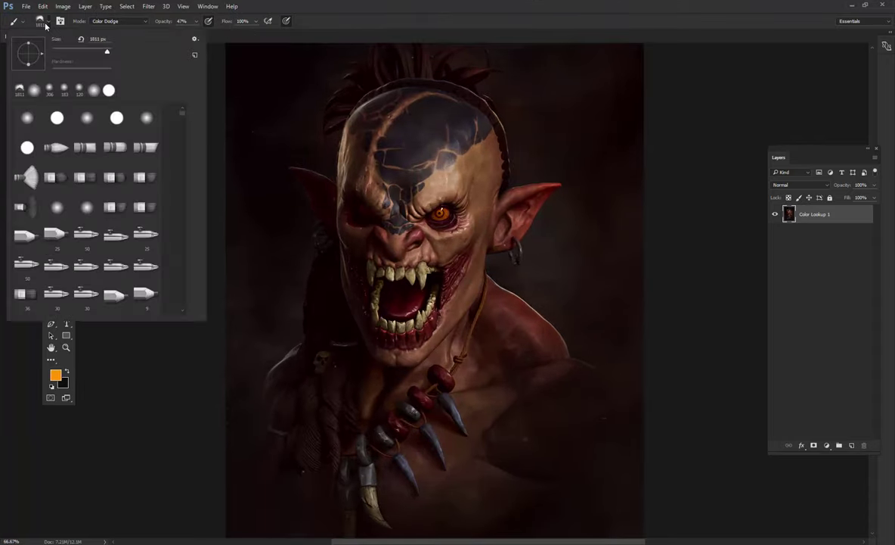
{"action": "key", "text": "Escape"}
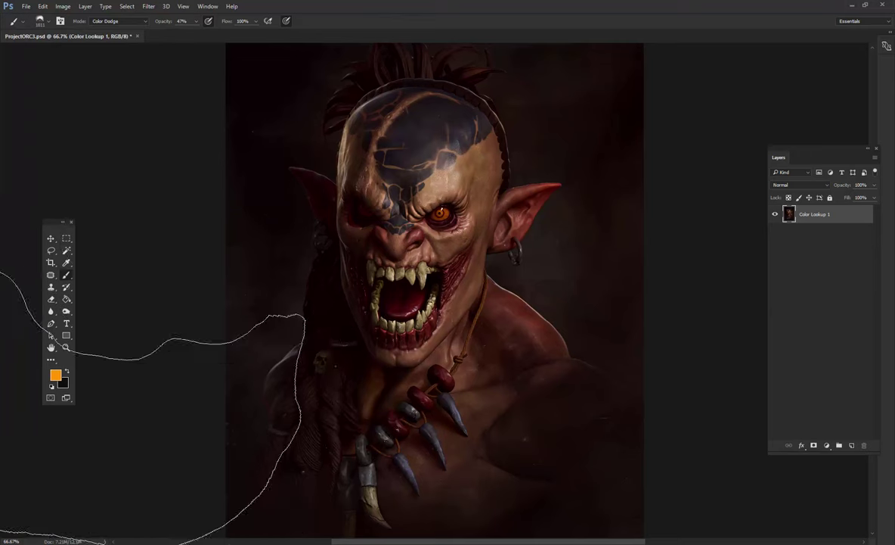
{"action": "left_click", "coordinate": [55, 374]}
{"action": "left_click", "coordinate": [777, 260]}
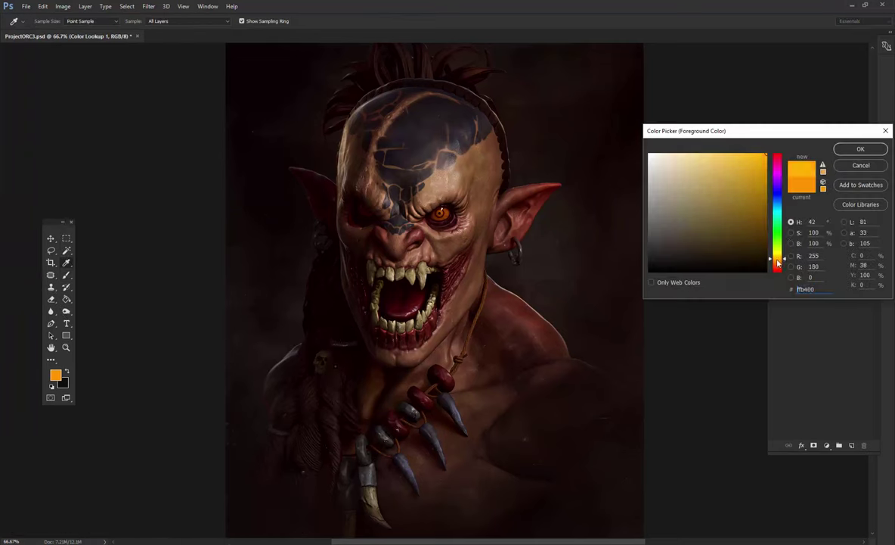
{"action": "left_click", "coordinate": [847, 149]}
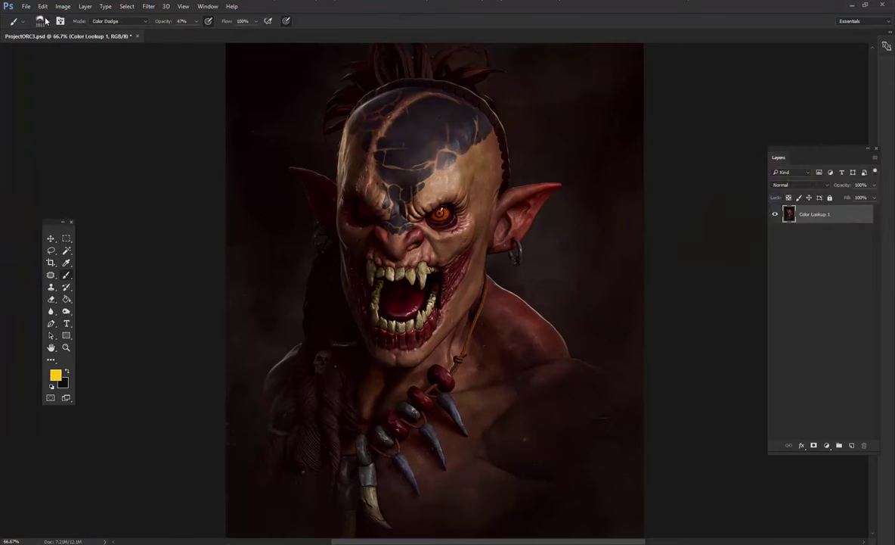
Set the brush size to 800 px, test a glow on the head, and begin picking cyan.
{"action": "left_click", "coordinate": [46, 21]}
{"action": "type", "text": "800"}
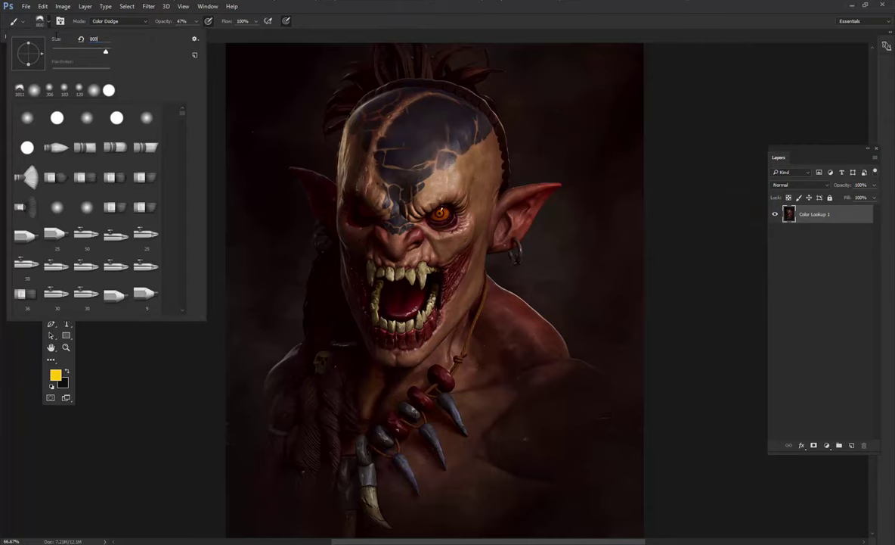
{"action": "key", "text": "Return"}
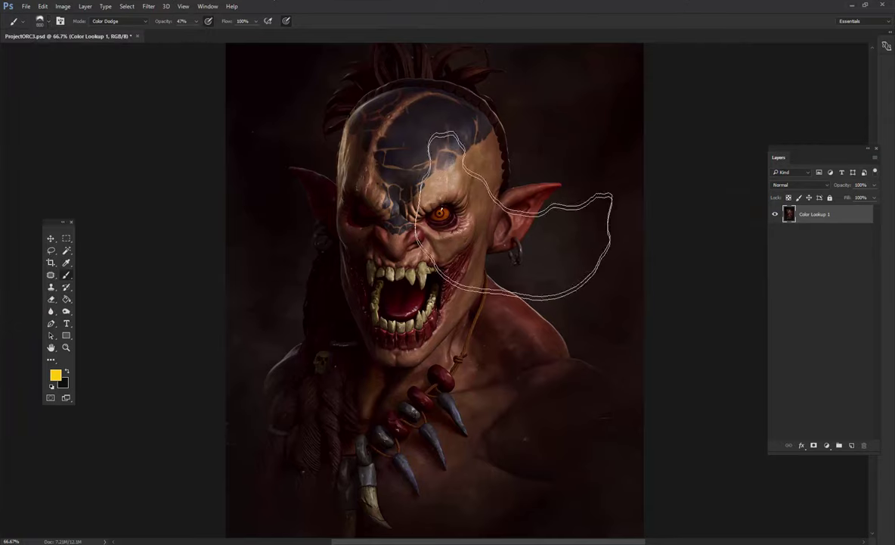
{"action": "left_click", "coordinate": [419, 186]}
{"action": "key", "text": "ctrl+z"}
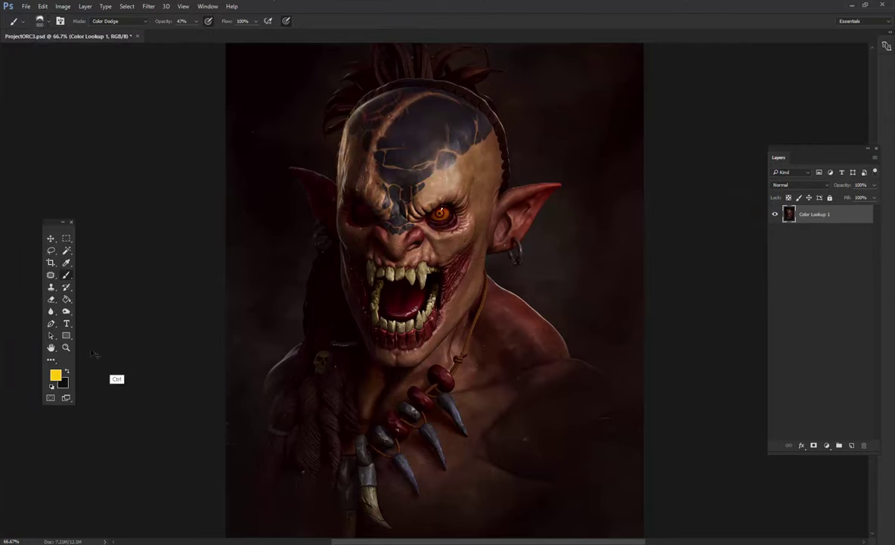
{"action": "left_click", "coordinate": [56, 374]}
Make cyan the foreground colour and test a glow along the orc's left hair.
{"action": "left_click", "coordinate": [778, 211]}
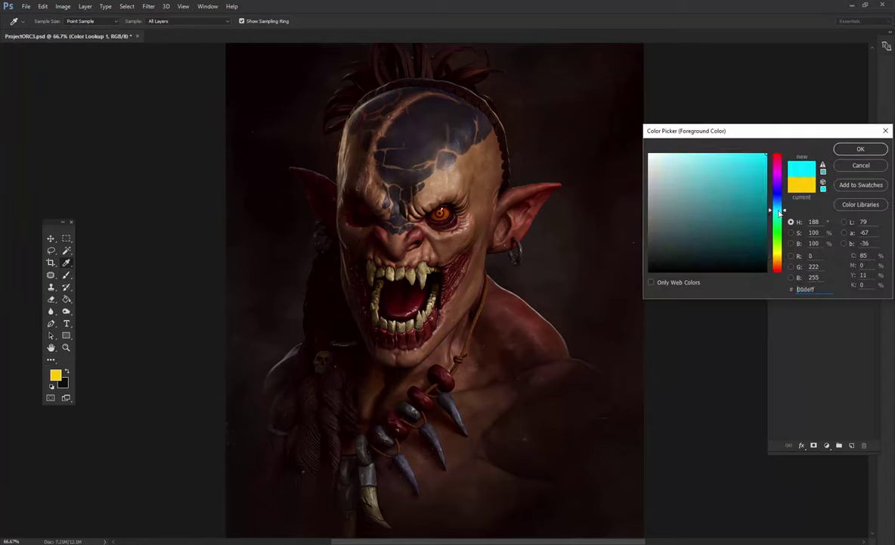
{"action": "left_click", "coordinate": [859, 149]}
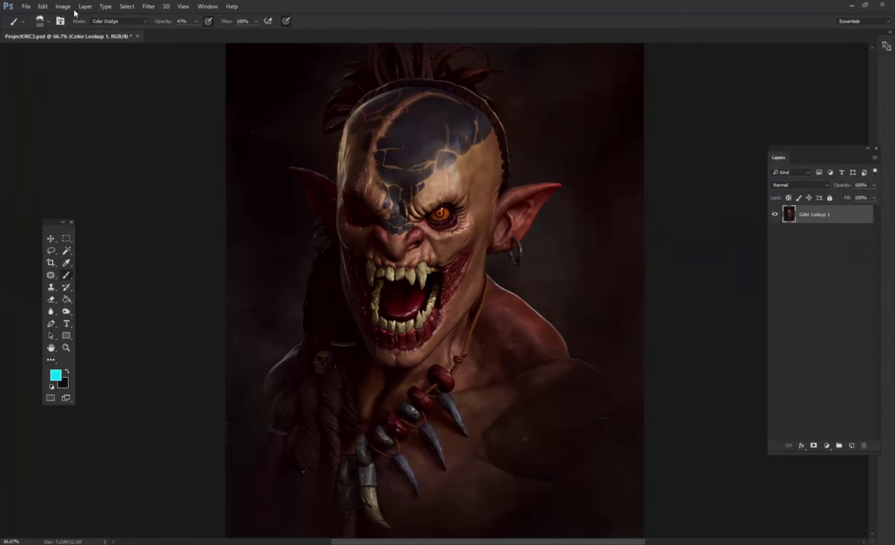
{"action": "left_click", "coordinate": [47, 23]}
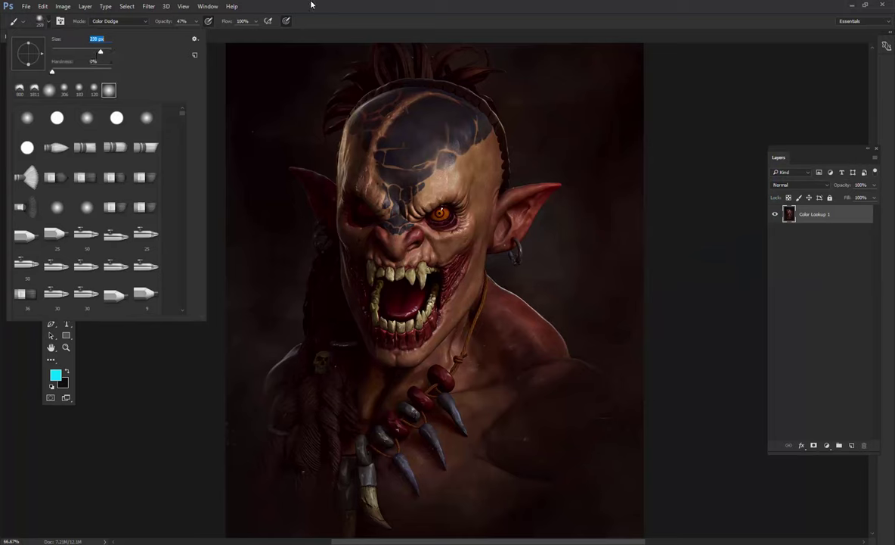
{"action": "key", "text": "Return"}
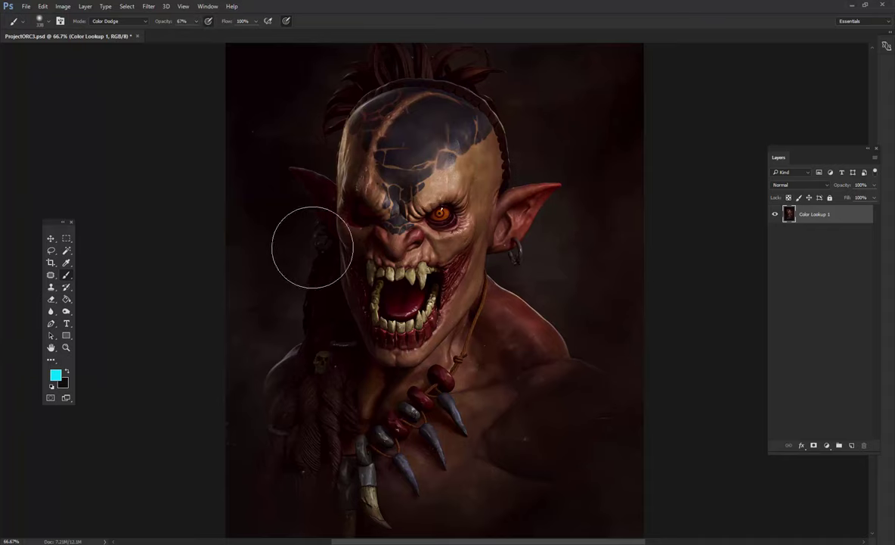
{"action": "mouse_move", "coordinate": [266, 374]}
{"action": "left_mouse_down"}
{"action": "mouse_move", "coordinate": [300, 350]}
{"action": "mouse_move", "coordinate": [269, 374]}
{"action": "left_mouse_up"}
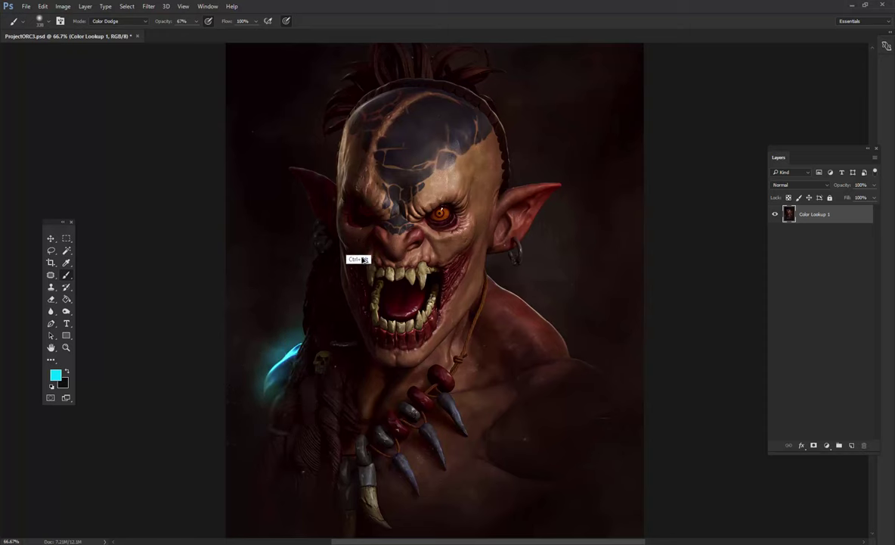
{"action": "key", "text": "ctrl+alt+z"}
{"action": "key", "text": "ctrl+alt+z"}
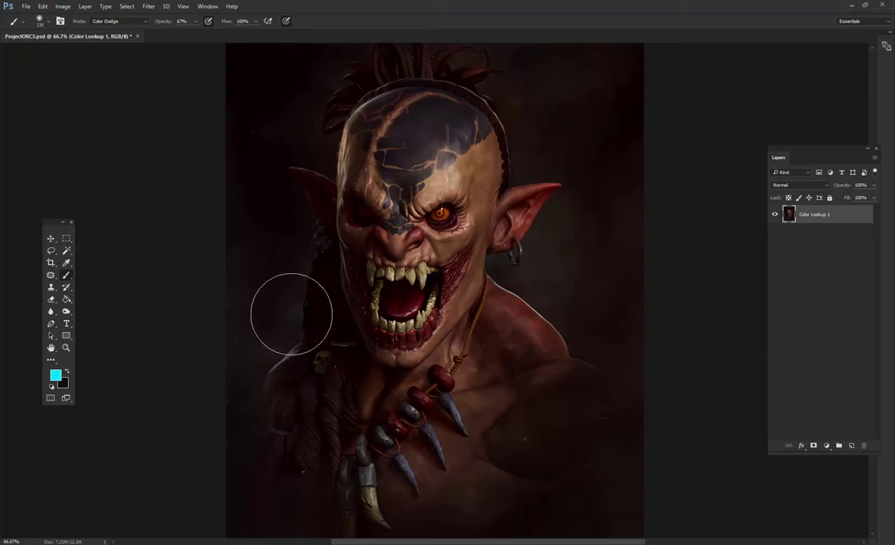
Paint a cyan rim glow up the orc's left head edge, then step back through the strokes.
{"action": "mouse_move", "coordinate": [292, 314]}
{"action": "left_mouse_down"}
{"action": "mouse_move", "coordinate": [311, 236]}
{"action": "mouse_move", "coordinate": [310, 194]}
{"action": "mouse_move", "coordinate": [351, 80]}
{"action": "mouse_move", "coordinate": [330, 167]}
{"action": "left_mouse_up"}
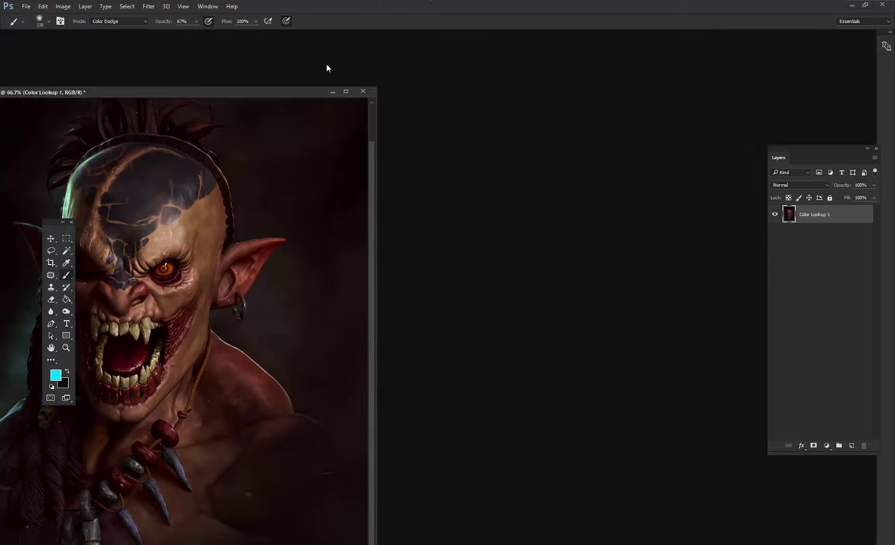
{"action": "left_click_drag", "start_coordinate": [327, 68], "coordinate": [318, 26]}
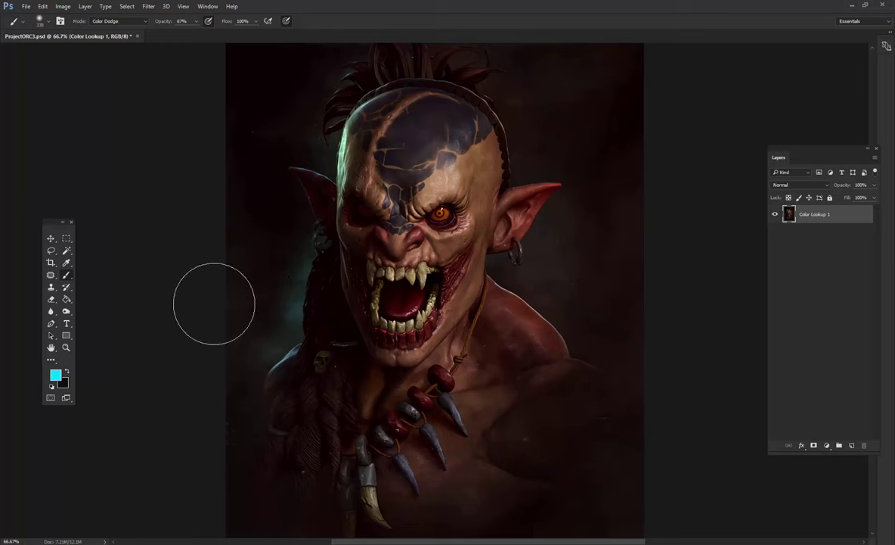
{"action": "left_click", "coordinate": [66, 239]}
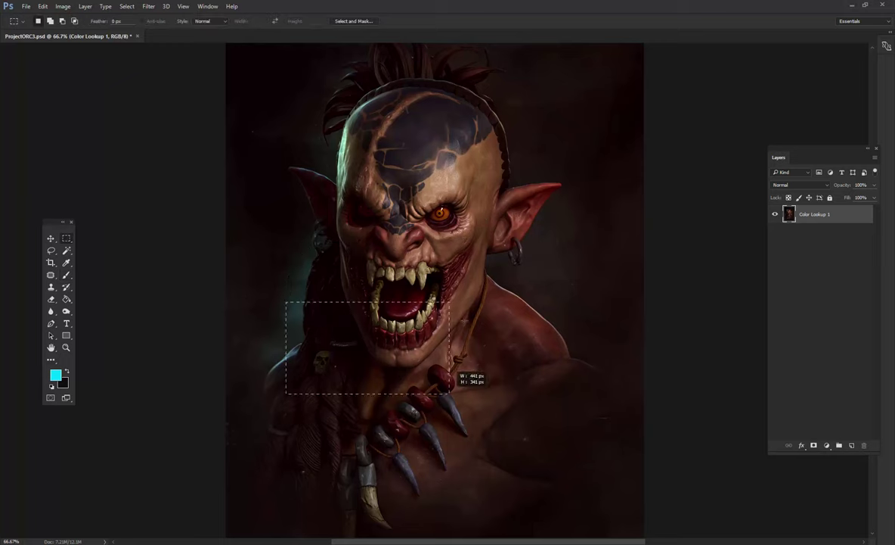
{"action": "left_click", "coordinate": [65, 276]}
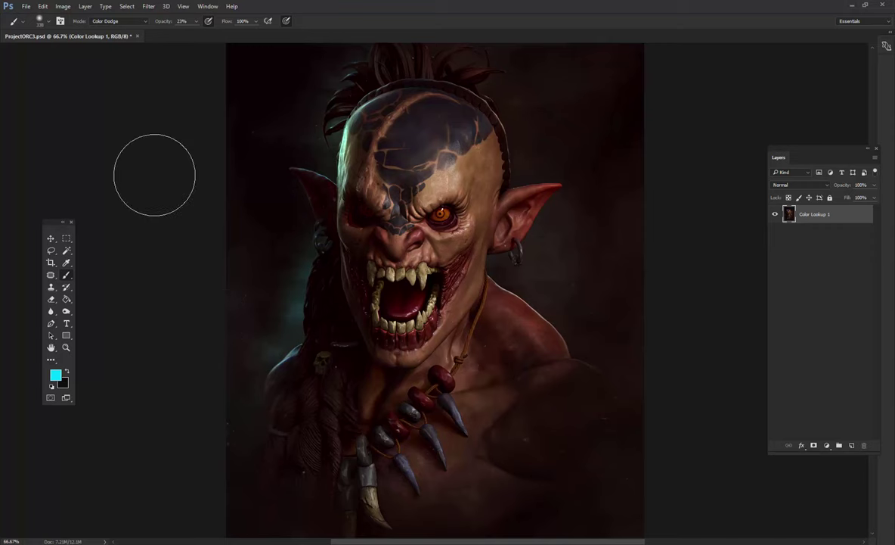
{"action": "key", "text": "ctrl+minus"}
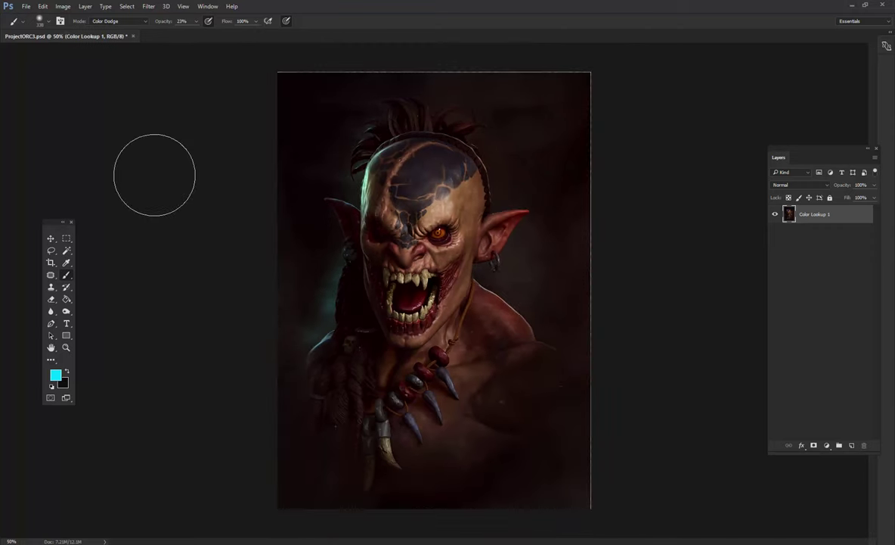
{"action": "key", "text": "ctrl+alt+z"}
{"action": "key", "text": "ctrl+alt+z"}
Restore the glow strokes and lower the glow layer's opacity to 22%.
{"action": "key", "text": "ctrl+shift+z"}
{"action": "key", "text": "ctrl+shift+z"}
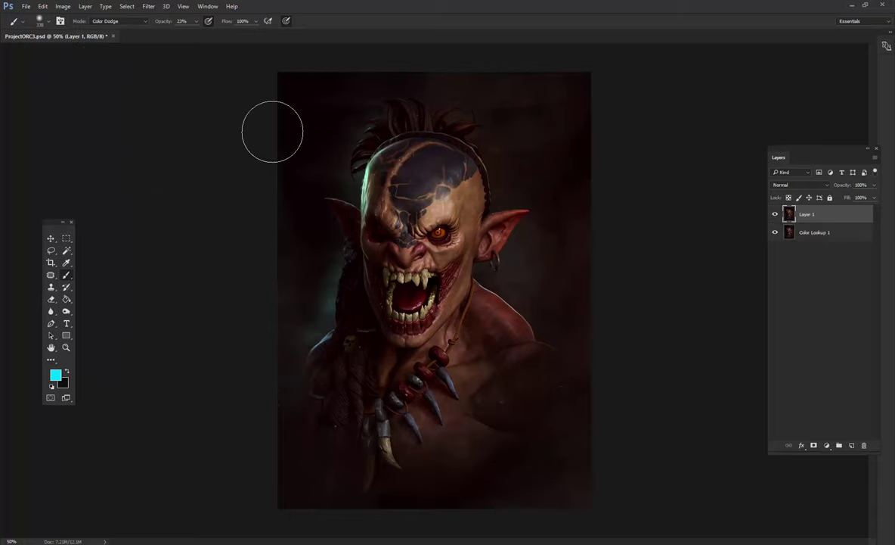
{"action": "key", "text": "ctrl+minus"}
{"action": "key", "text": "ctrl+minus"}
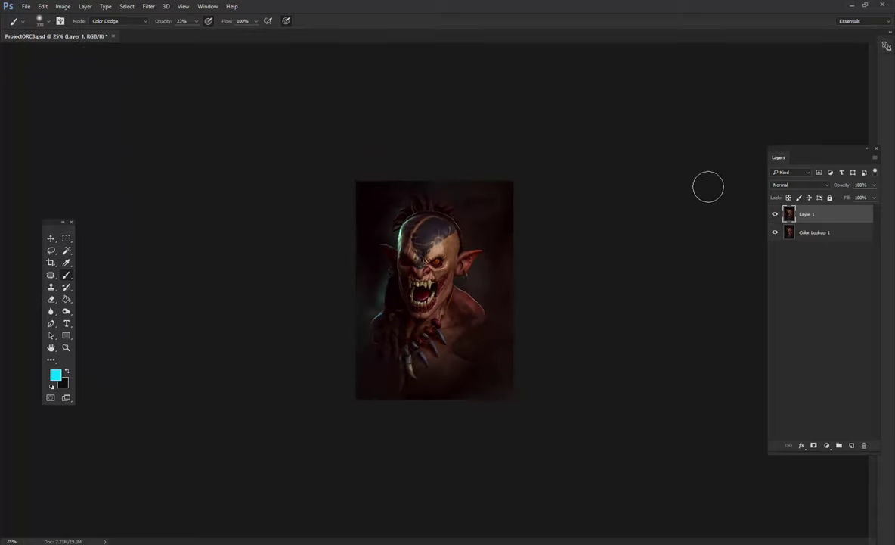
{"action": "left_click", "coordinate": [774, 214]}
{"action": "left_click_drag", "start_coordinate": [870, 194], "coordinate": [841, 198]}
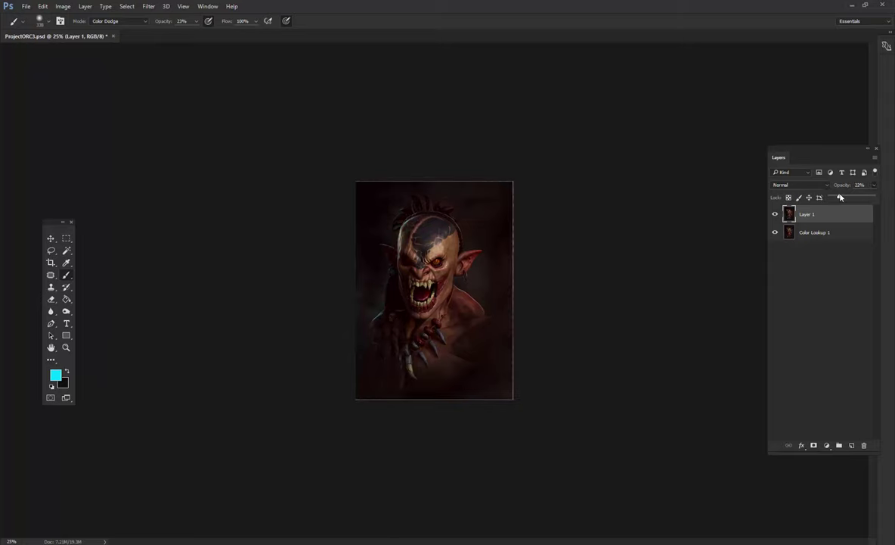
{"action": "key", "text": "ctrl+plus"}
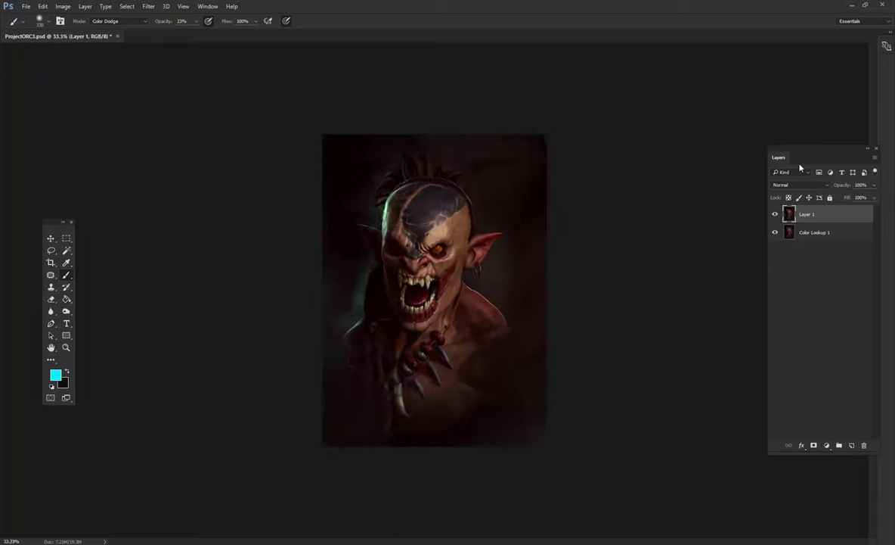
{"action": "key", "text": "ctrl+plus"}
{"action": "key", "text": "ctrl+plus"}
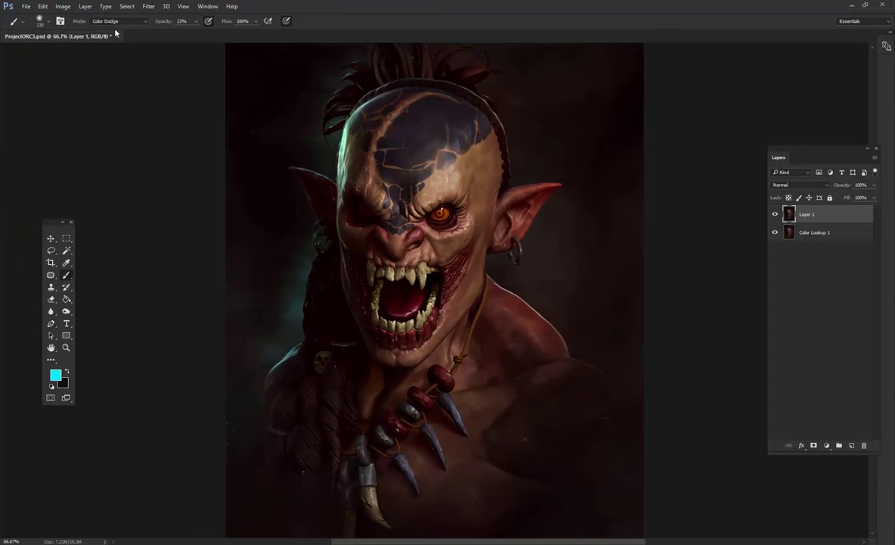
Set the brush to Screen mode with a 900 px size.
{"action": "left_click", "coordinate": [118, 20]}
{"action": "left_click", "coordinate": [104, 97]}
{"action": "left_click", "coordinate": [47, 24]}
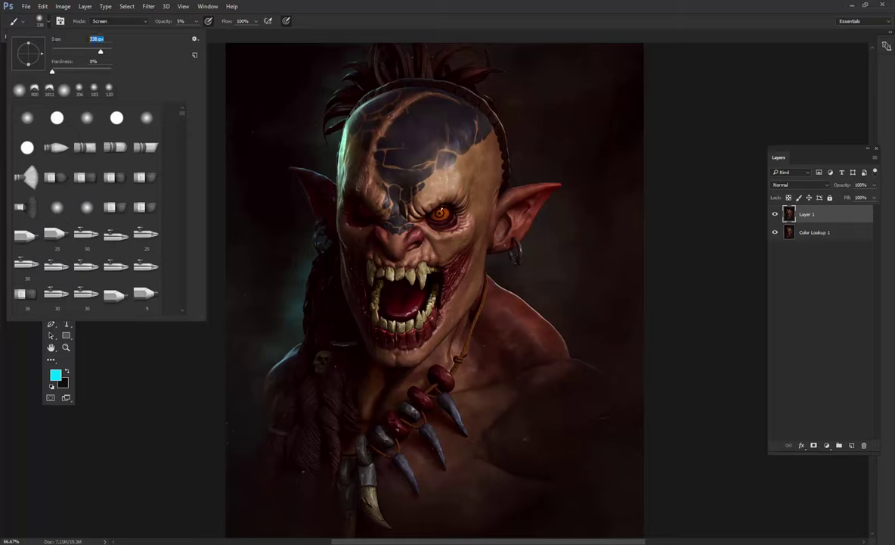
{"action": "type", "text": "900"}
{"action": "key", "text": "Return"}
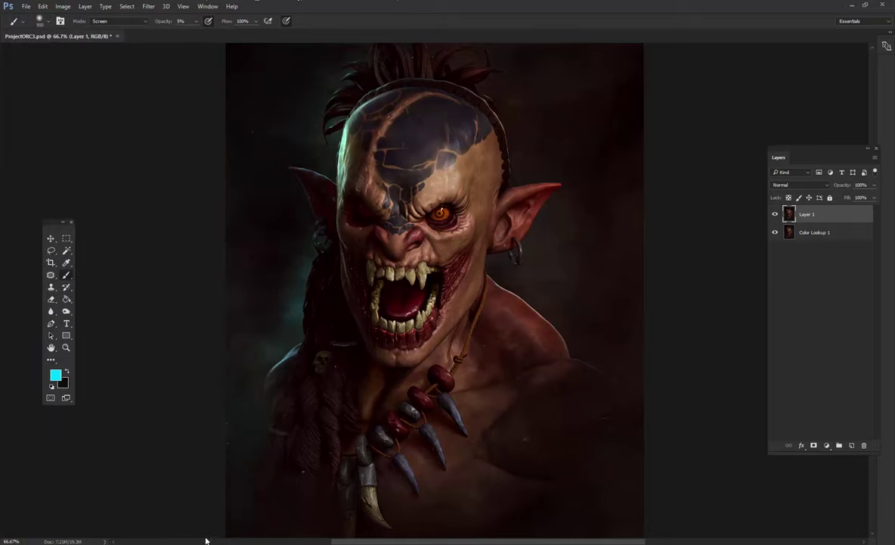
{"action": "key", "text": "ctrl+minus"}
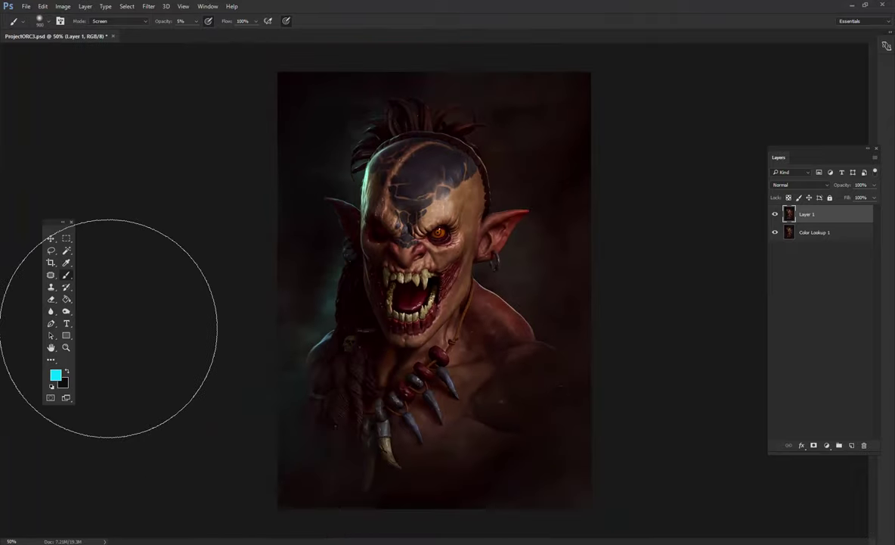
{"action": "key", "text": "ctrl+minus"}
{"action": "key", "text": "ctrl+plus"}
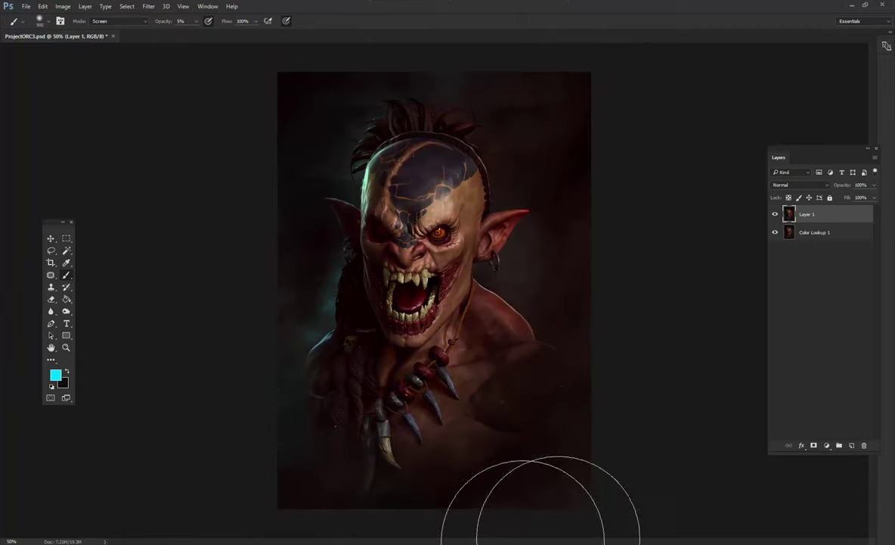
{"action": "key", "text": "ctrl+plus"}
Save a JPEG copy, replacing the existing ProjectORC3.jpg.
{"action": "key", "text": "ctrl+shift+s"}
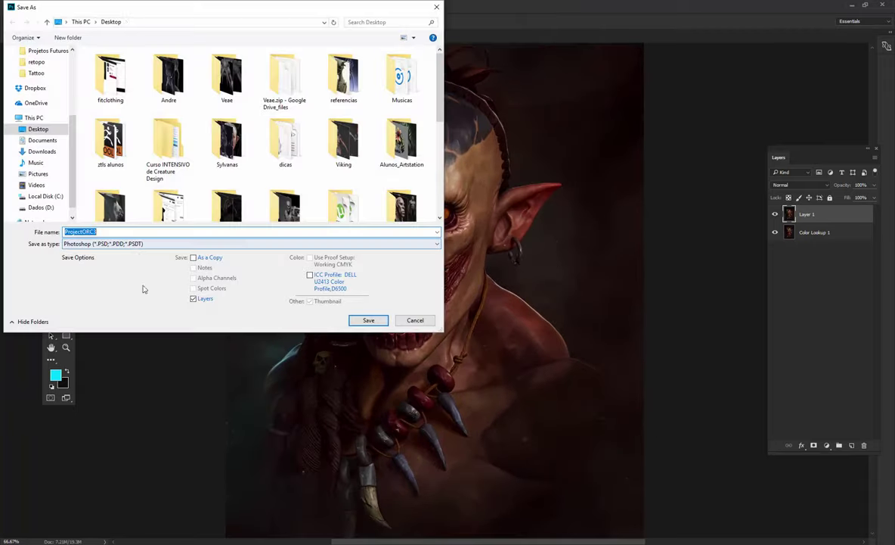
{"action": "left_click", "coordinate": [128, 243]}
{"action": "left_click", "coordinate": [83, 299]}
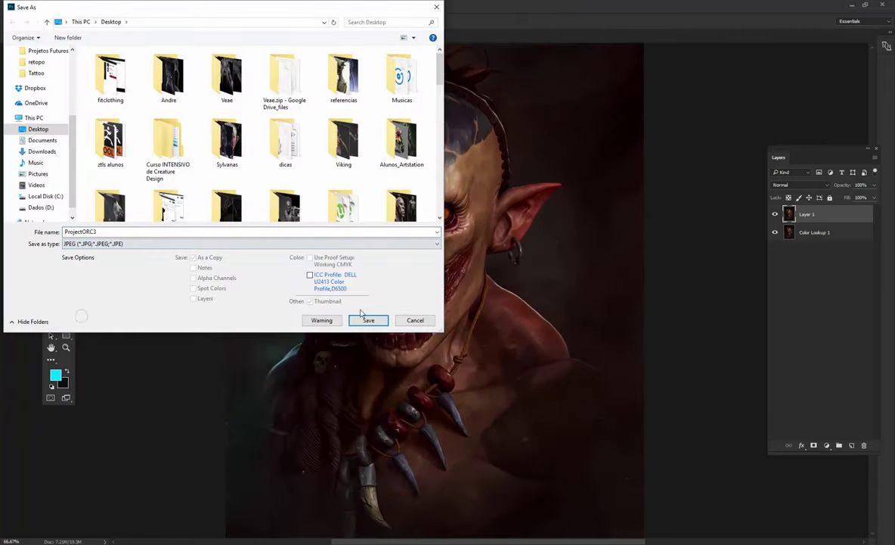
{"action": "left_click", "coordinate": [368, 320]}
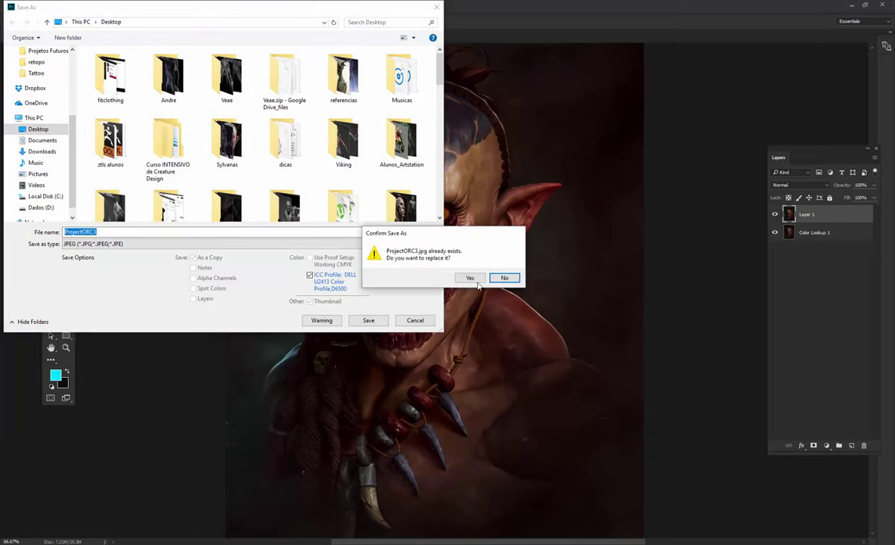
{"action": "left_click", "coordinate": [466, 276]}
{"action": "left_click", "coordinate": [504, 152]}
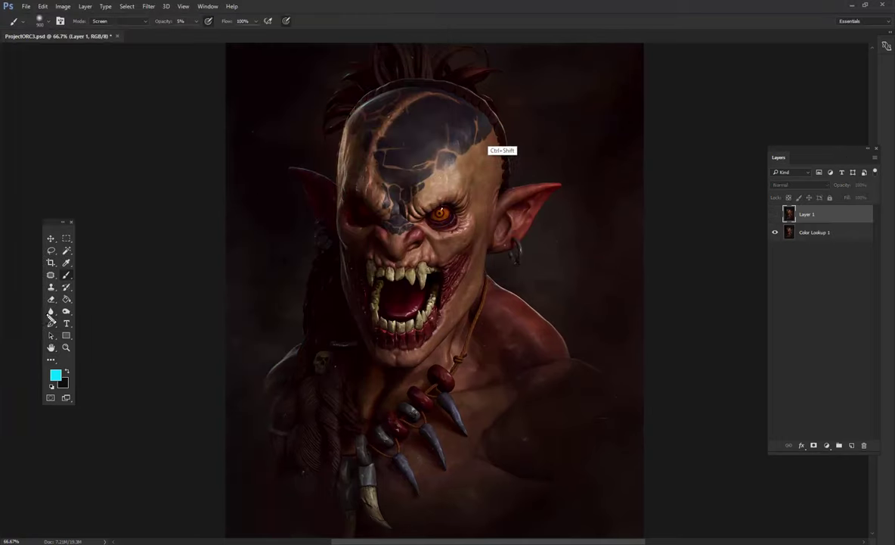
Save a second JPEG copy named ProjectORC3_.
{"action": "key", "text": "ctrl+shift+s"}
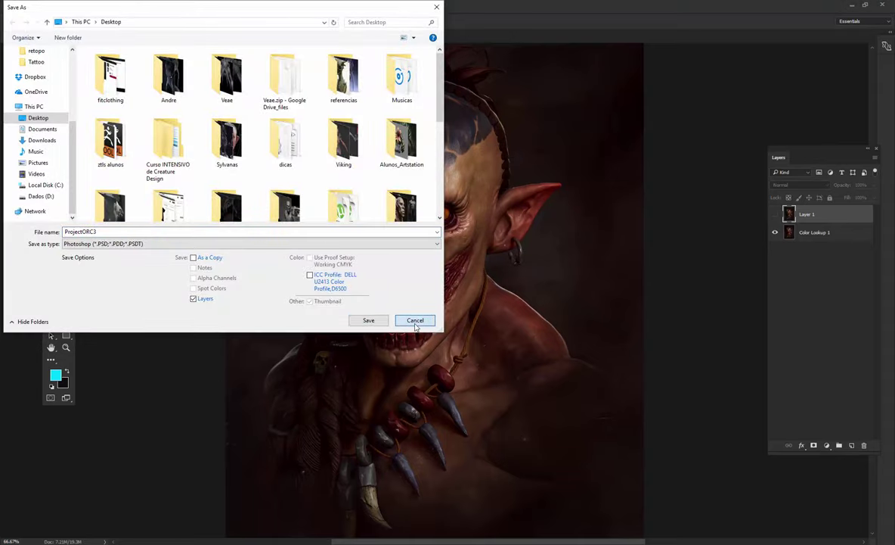
{"action": "left_click", "coordinate": [368, 320]}
{"action": "key", "text": "ctrl+shift+s"}
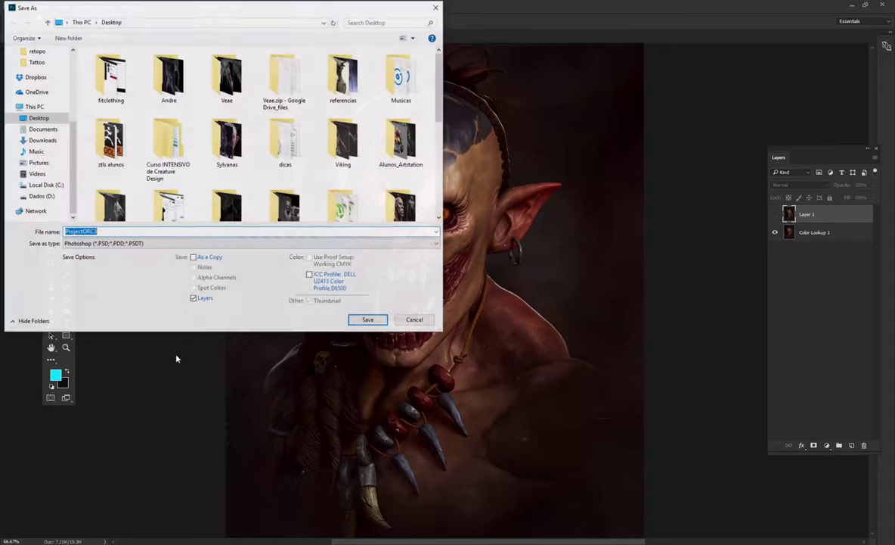
{"action": "left_click", "coordinate": [94, 243]}
{"action": "left_click", "coordinate": [89, 316]}
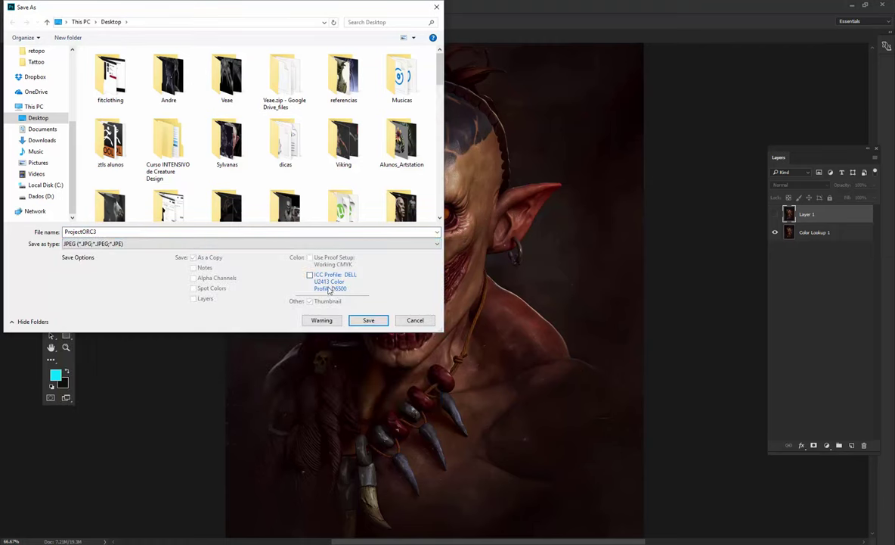
{"action": "key", "text": "End"}
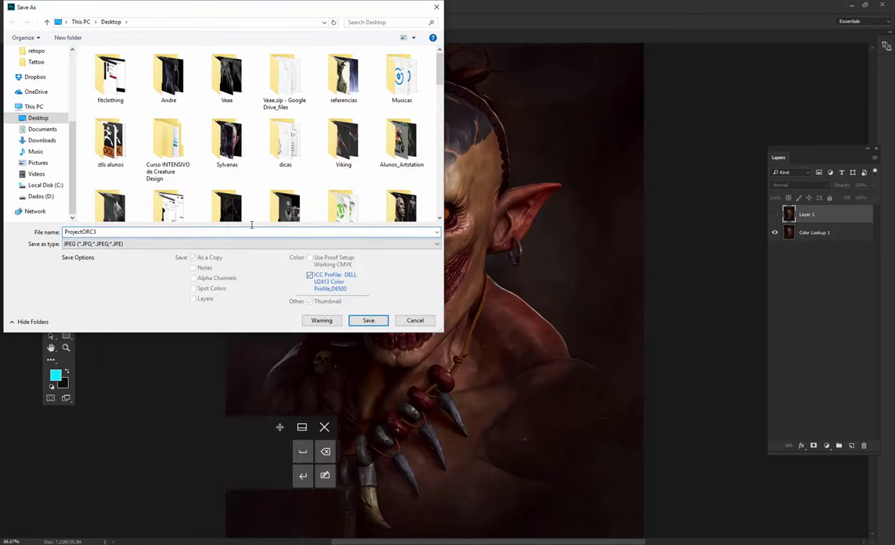
{"action": "type", "text": "_2"}
{"action": "key", "text": "Return"}
{"action": "key", "text": "Return"}
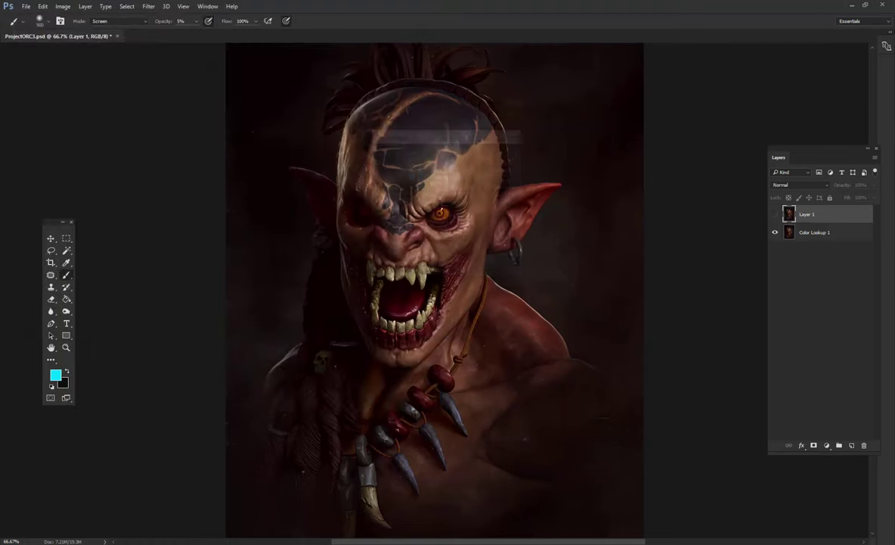
Hide the glow layer, select all on Color Lookup 1, and start a new document.
{"action": "key", "text": "v"}
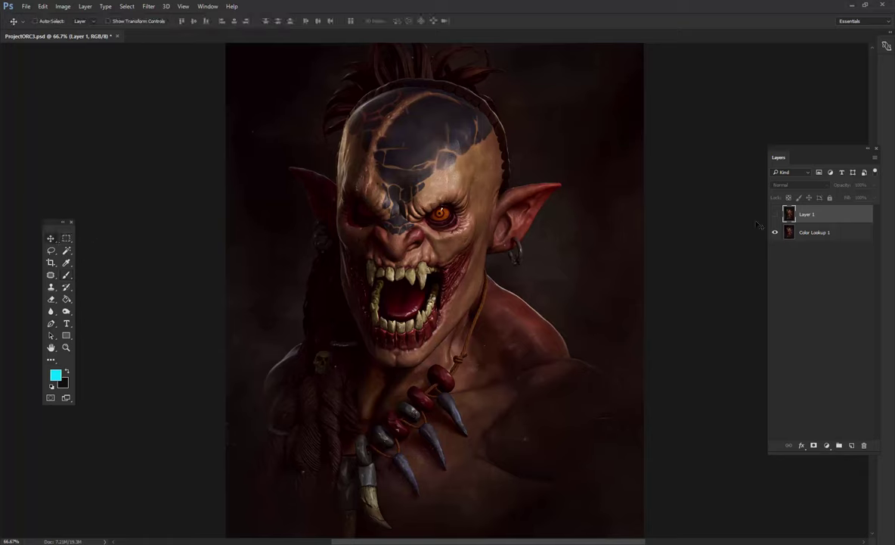
{"action": "left_click", "coordinate": [774, 216]}
{"action": "left_click", "coordinate": [774, 215]}
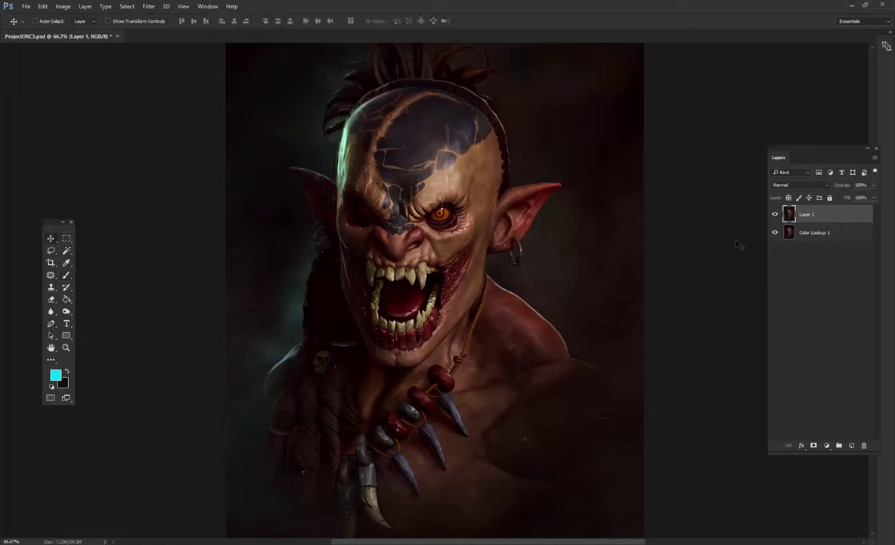
{"action": "left_click", "coordinate": [774, 215]}
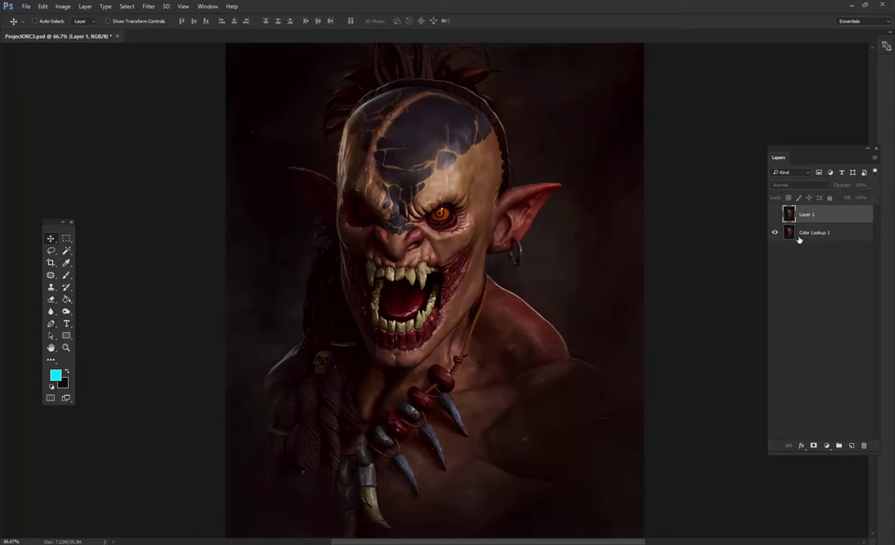
{"action": "left_click", "coordinate": [815, 232]}
{"action": "key", "text": "ctrl+a"}
{"action": "left_click", "coordinate": [26, 6]}
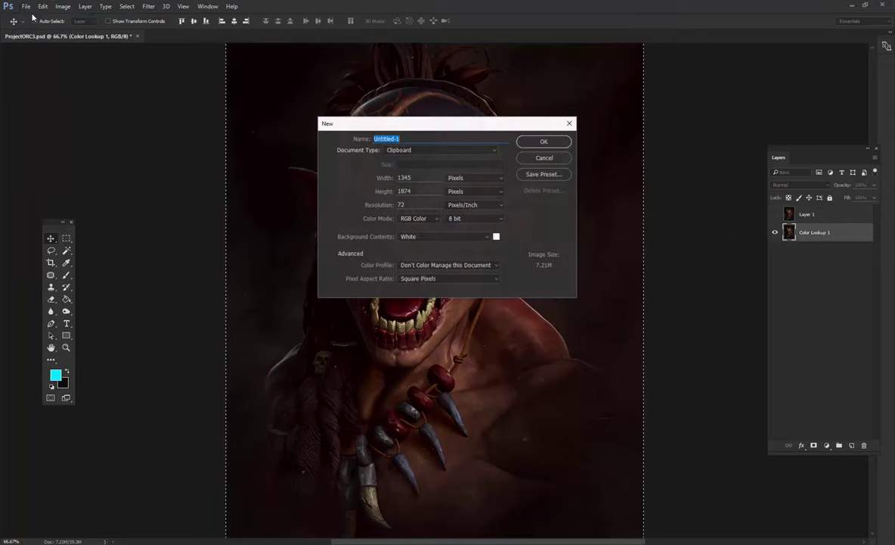
Create the new document, extend the canvas up and right, and fill it white.
{"action": "key", "text": "Return"}
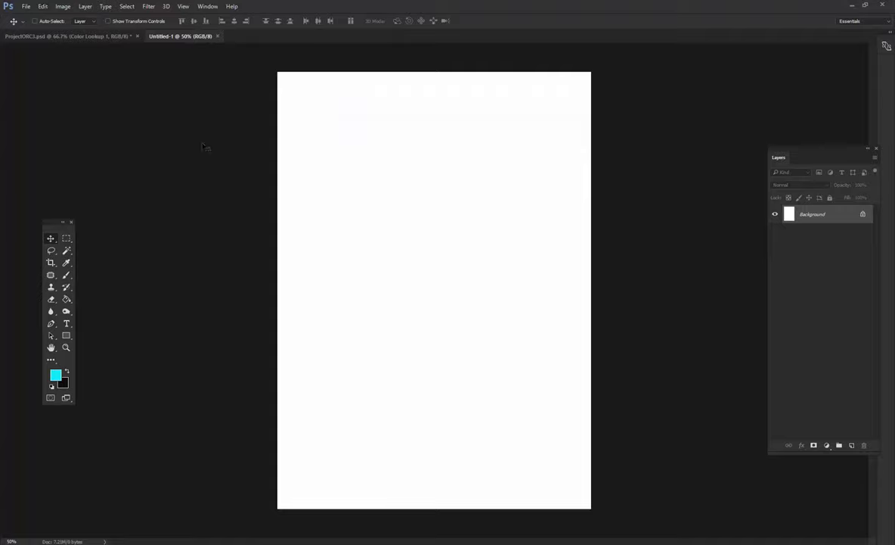
{"action": "key", "text": "ctrl+minus"}
{"action": "key", "text": "c"}
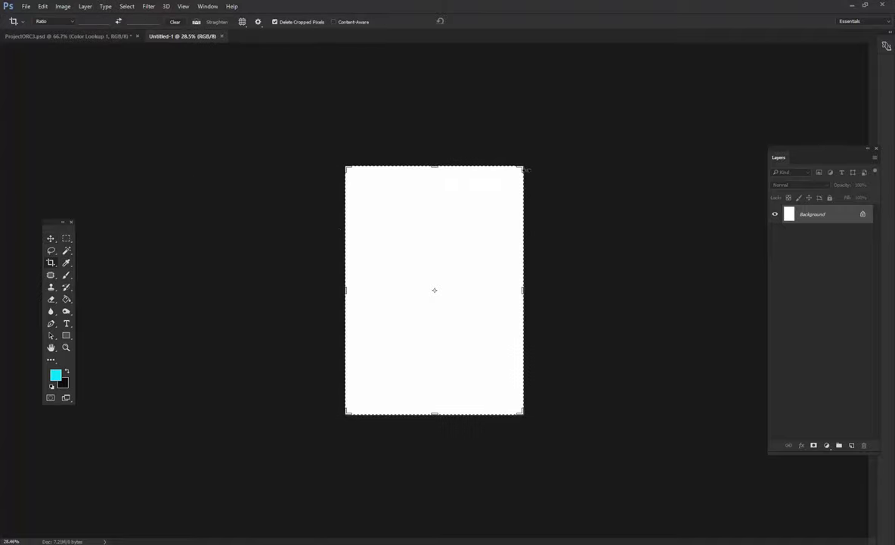
{"action": "left_click_drag", "start_coordinate": [527, 170], "coordinate": [884, 46]}
{"action": "key", "text": "Return"}
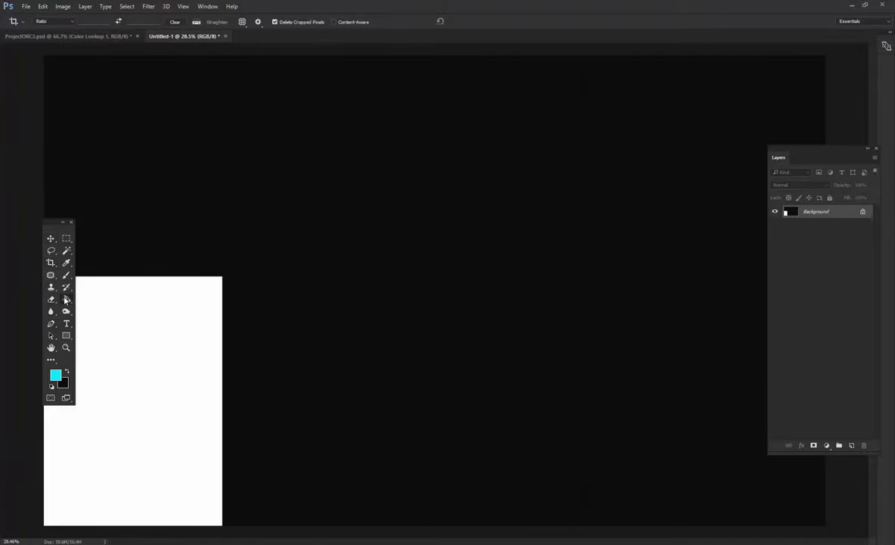
{"action": "left_click", "coordinate": [65, 300]}
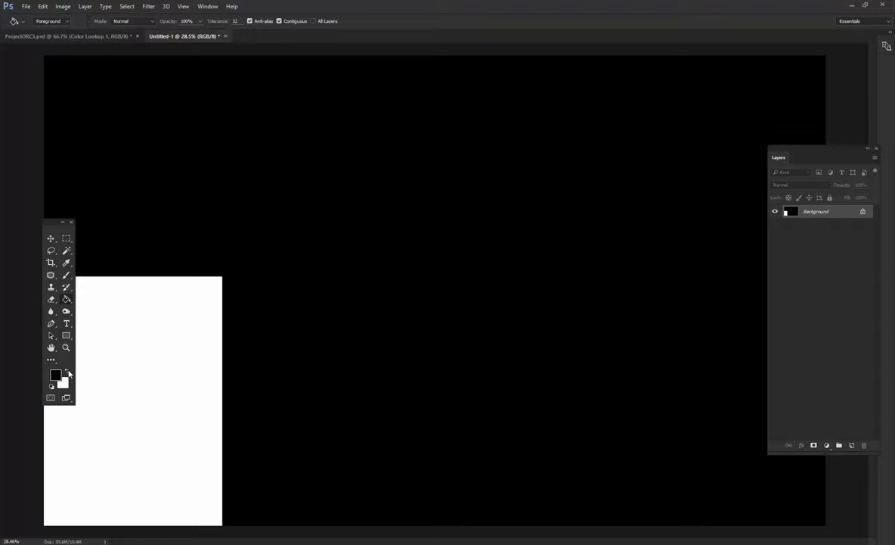
{"action": "left_click", "coordinate": [305, 276]}
Paste the orc portrait and shrink it proportionally with Free Transform.
{"action": "key", "text": "ctrl+v"}
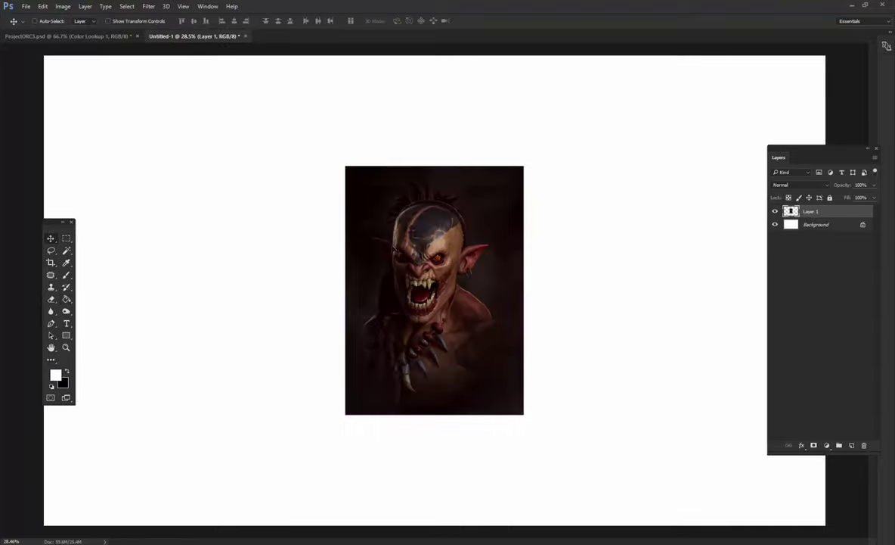
{"action": "left_click_drag", "start_coordinate": [461, 268], "coordinate": [477, 235]}
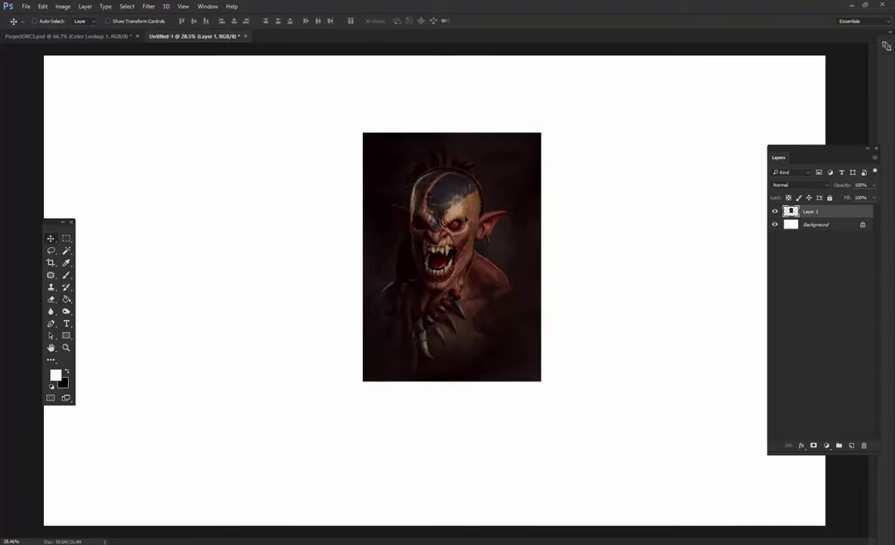
{"action": "key", "text": "ctrl+plus"}
{"action": "key", "text": "Tab"}
{"action": "left_click_drag", "start_coordinate": [456, 195], "coordinate": [457, 214]}
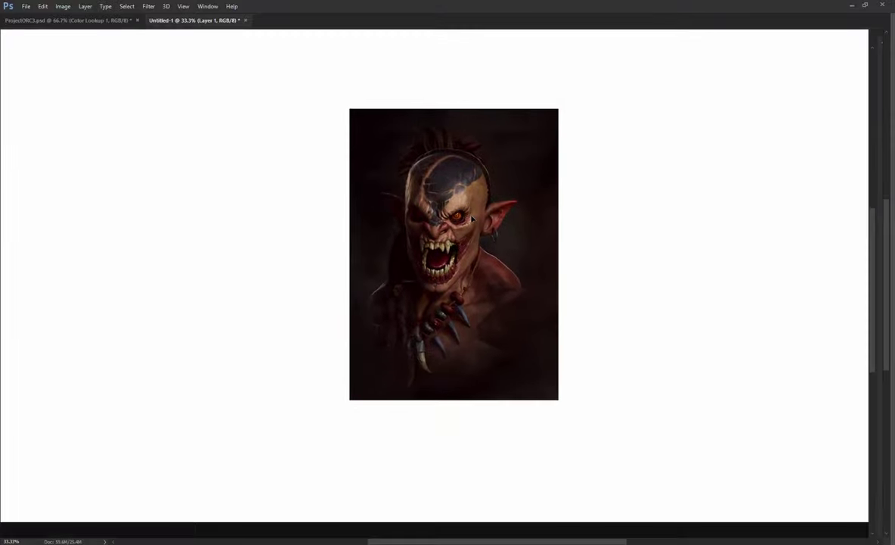
{"action": "key", "text": "Tab"}
{"action": "key", "text": "ctrl+t"}
{"action": "left_click_drag", "start_coordinate": [557, 414], "coordinate": [507, 348]}
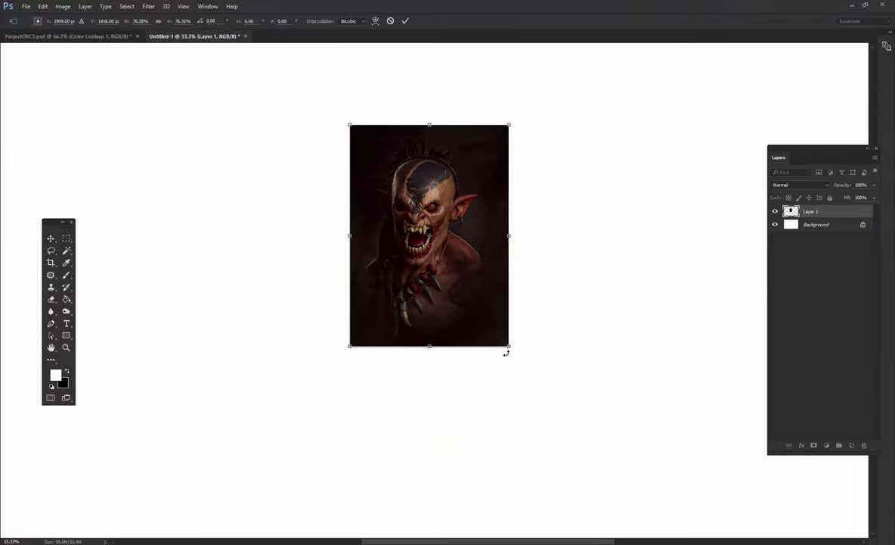
{"action": "key", "text": "Return"}
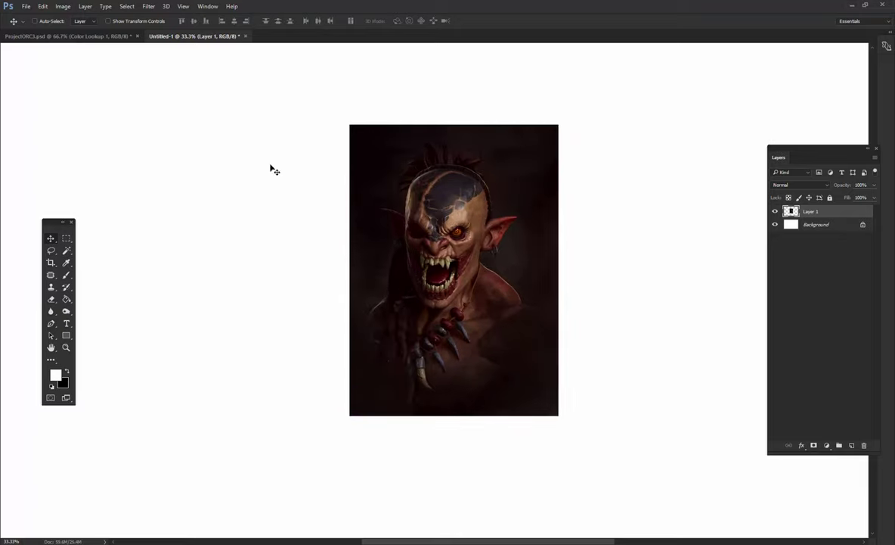
{"action": "left_click_drag", "start_coordinate": [469, 218], "coordinate": [386, 233]}
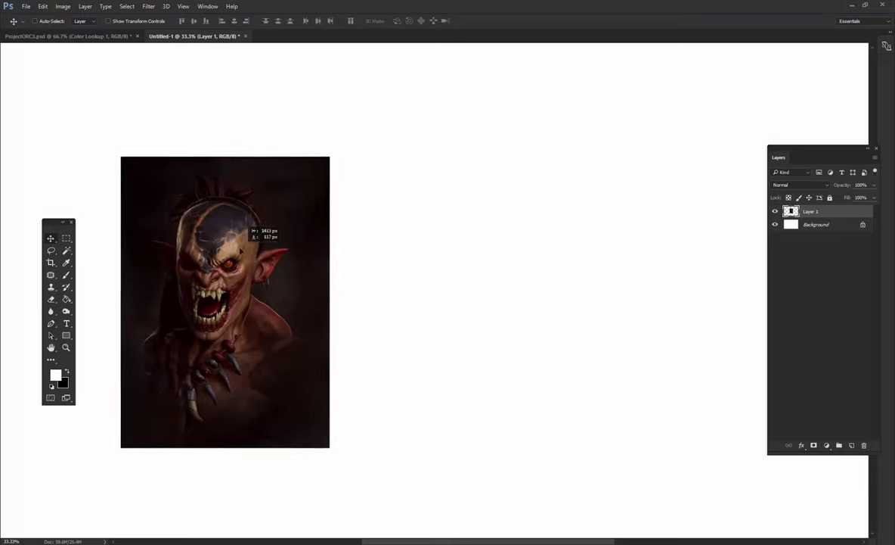
Move the orc portrait up slightly and scale it down again around its centre.
{"action": "scroll", "coordinate": [385, 232], "scroll_direction": "up", "scroll_amount": 3}
{"action": "scroll", "coordinate": [386, 233], "scroll_direction": "down", "scroll_amount": 1}
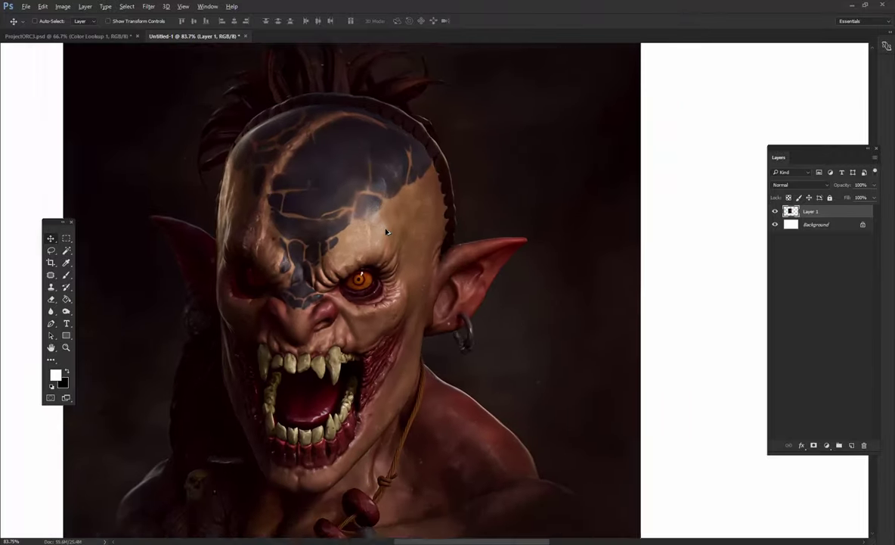
{"action": "scroll", "coordinate": [386, 232], "scroll_direction": "down", "scroll_amount": 1}
{"action": "scroll", "coordinate": [386, 231], "scroll_direction": "up", "scroll_amount": 1}
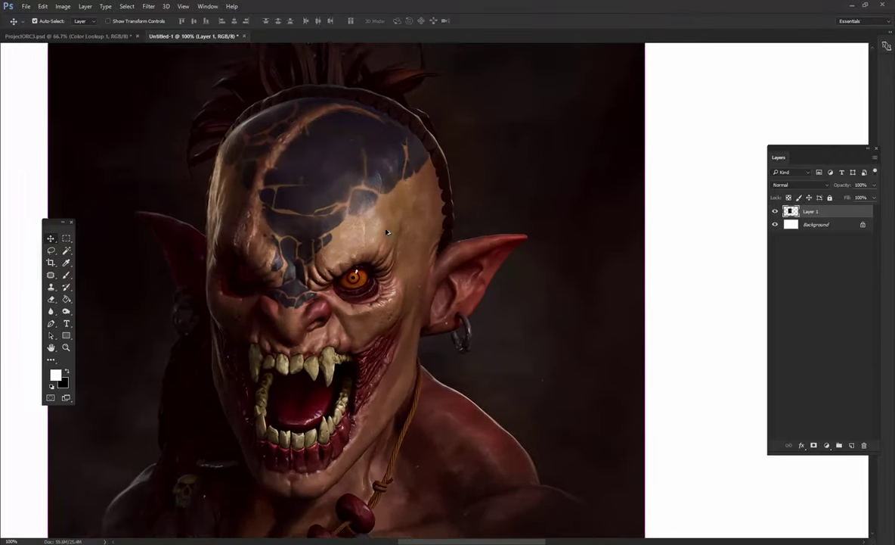
{"action": "scroll", "coordinate": [391, 233], "scroll_direction": "down", "scroll_amount": 2}
{"action": "left_click_drag", "start_coordinate": [397, 236], "coordinate": [391, 213]}
{"action": "key", "text": "ctrl+t"}
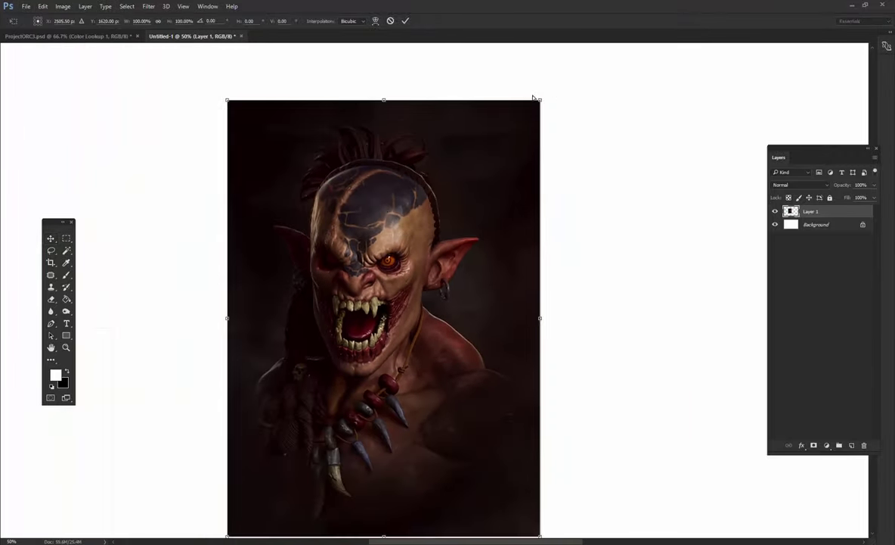
{"action": "left_click_drag", "start_coordinate": [540, 100], "coordinate": [496, 210]}
{"action": "key", "text": "Return"}
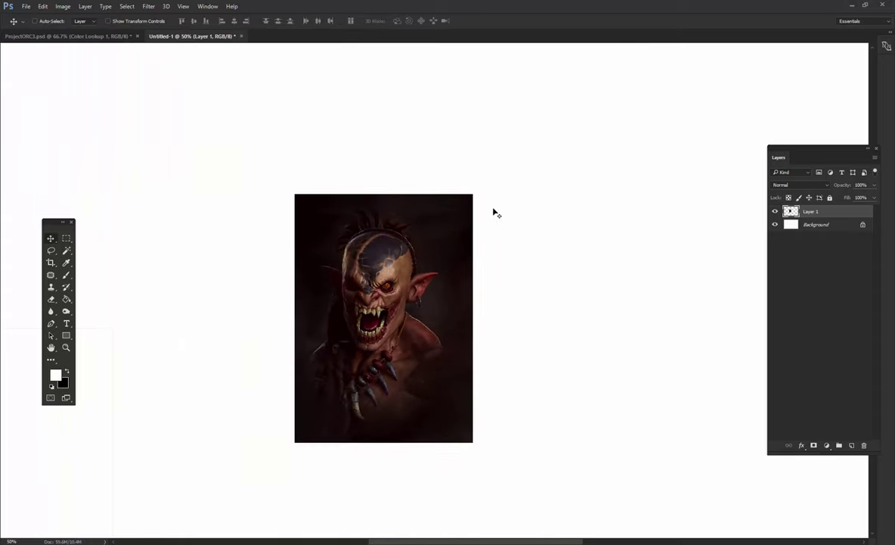
Duplicate the portrait to the right and paste the close-up clipped to it, scaled to fit.
{"action": "left_click_drag", "start_coordinate": [432, 313], "coordinate": [597, 314]}
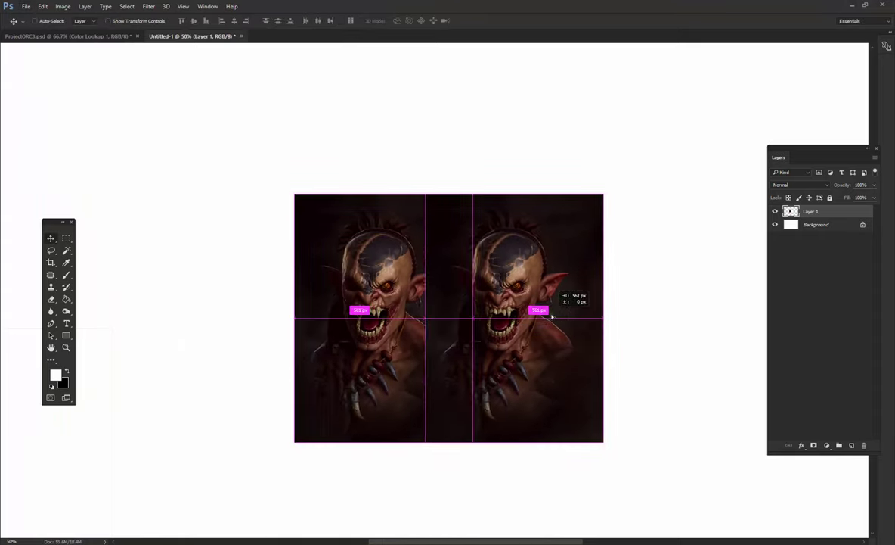
{"action": "key", "text": "ctrl+v"}
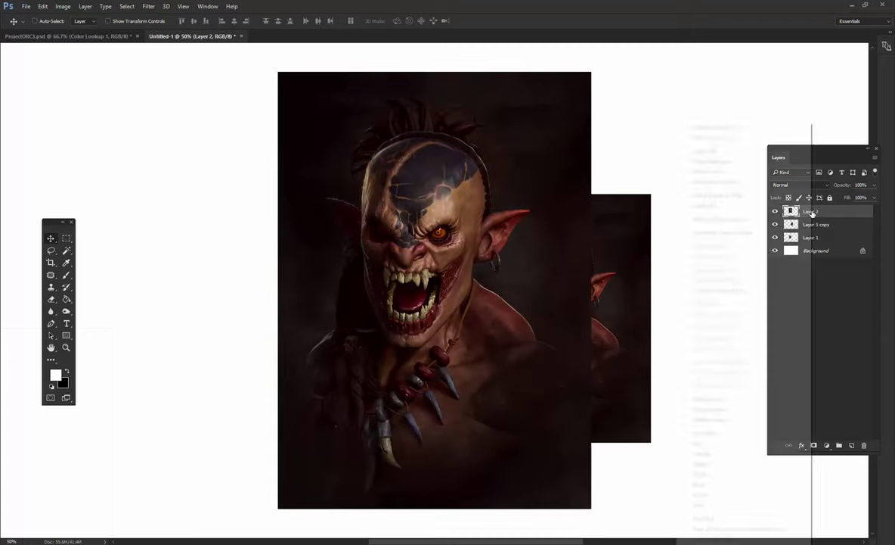
{"action": "right_click", "coordinate": [817, 211]}
{"action": "left_click", "coordinate": [688, 269]}
{"action": "mouse_move", "coordinate": [317, 255]}
{"action": "left_mouse_down"}
{"action": "mouse_move", "coordinate": [573, 301]}
{"action": "mouse_move", "coordinate": [559, 313]}
{"action": "left_mouse_up"}
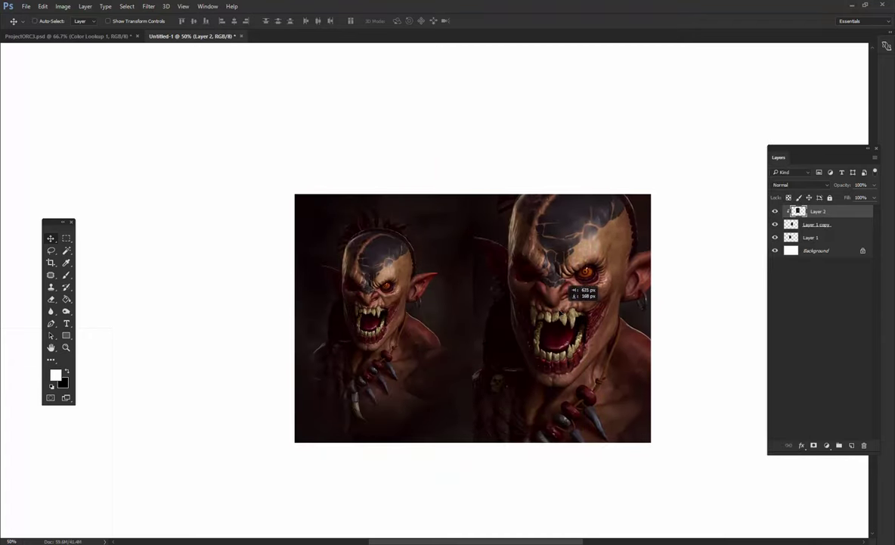
{"action": "key", "text": "ctrl+t"}
{"action": "left_click_drag", "start_coordinate": [739, 125], "coordinate": [716, 154]}
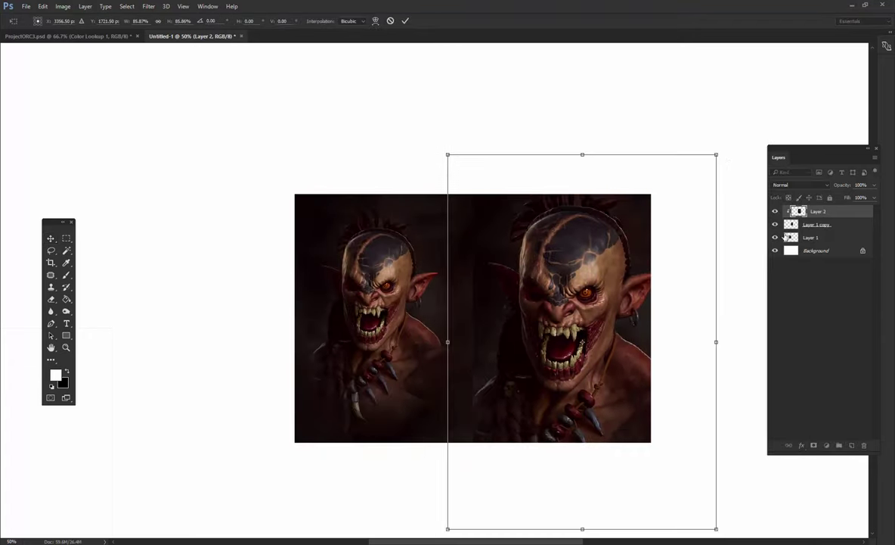
{"action": "key", "text": "Return"}
Stretch the right panel wider and nudge the close-up orc within it.
{"action": "left_click", "coordinate": [817, 225]}
{"action": "key", "text": "ctrl+t"}
{"action": "left_click_drag", "start_coordinate": [666, 317], "coordinate": [668, 317]}
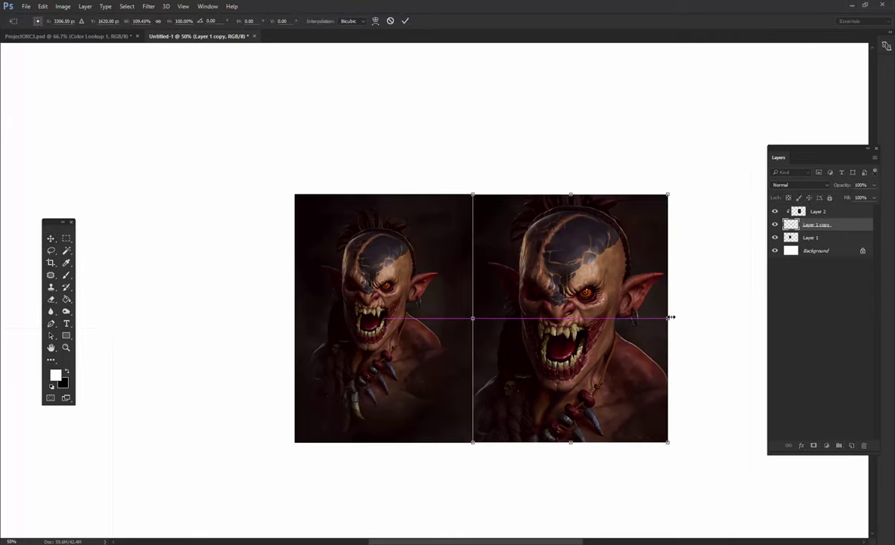
{"action": "key", "text": "Return"}
{"action": "left_click", "coordinate": [817, 211]}
{"action": "left_click_drag", "start_coordinate": [558, 263], "coordinate": [539, 267]}
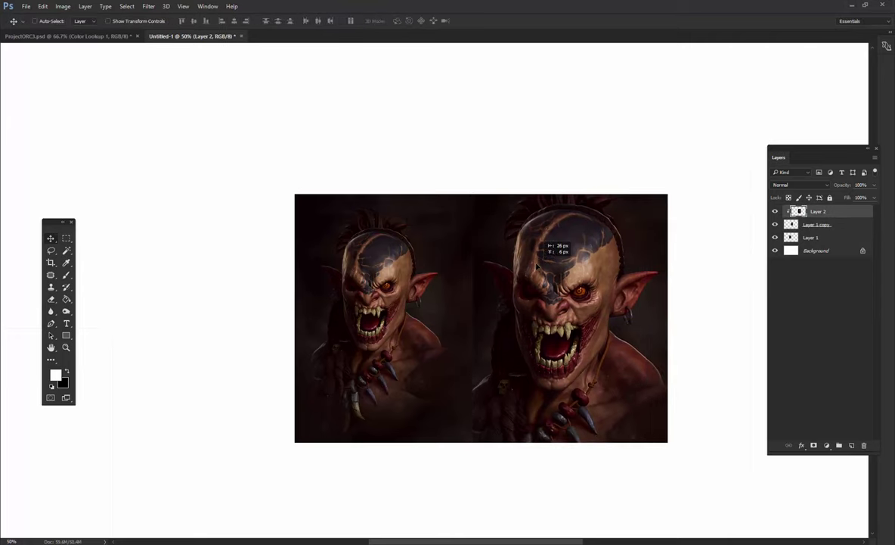
Enlarge the close-up orc on Layer 2 slightly.
{"action": "scroll", "coordinate": [528, 293], "scroll_direction": "down", "scroll_amount": 3}
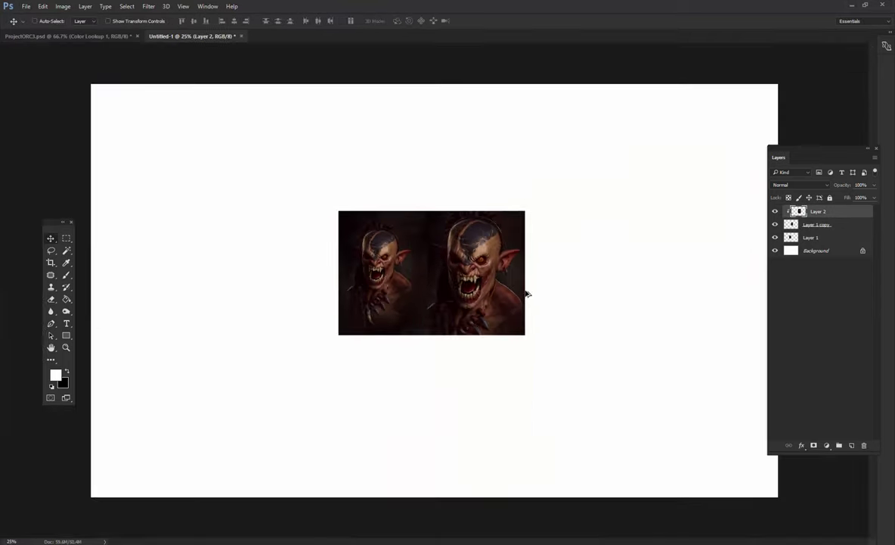
{"action": "key", "text": "ctrl+t"}
{"action": "scroll", "coordinate": [434, 290], "scroll_direction": "up", "scroll_amount": 1}
{"action": "scroll", "coordinate": [434, 291], "scroll_direction": "up", "scroll_amount": 1}
{"action": "right_click", "coordinate": [516, 274]}
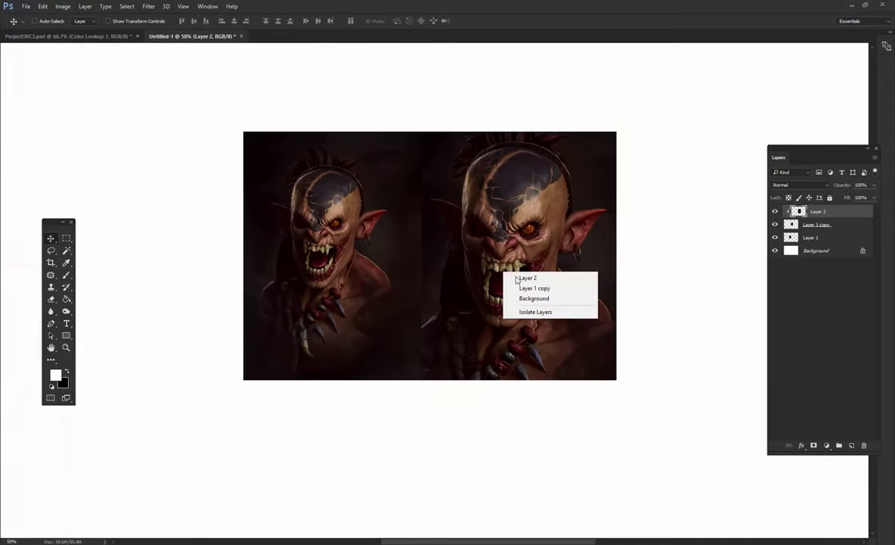
{"action": "left_click", "coordinate": [413, 386]}
{"action": "left_click_drag", "start_coordinate": [391, 463], "coordinate": [384, 473]}
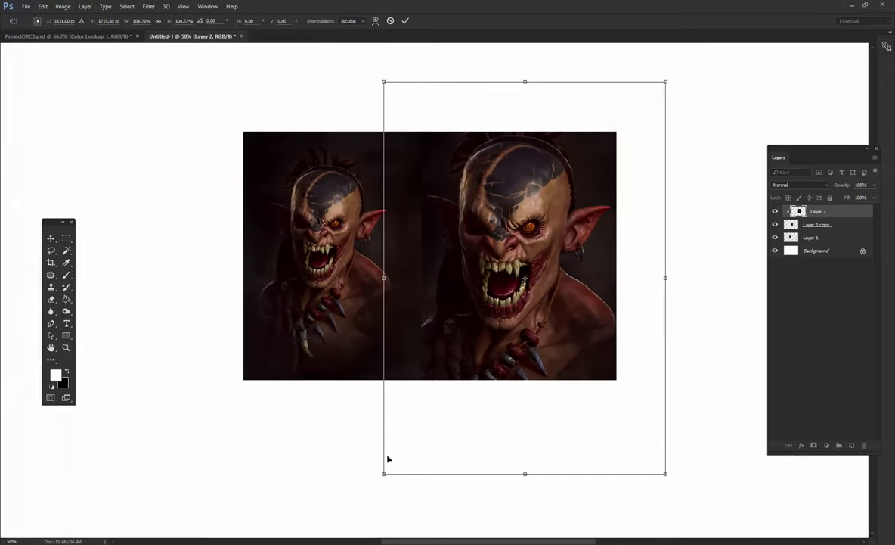
{"action": "key", "text": "Return"}
Reposition the close-up orc, then paste another large orc as a new layer.
{"action": "scroll", "coordinate": [432, 378], "scroll_direction": "up", "scroll_amount": 1}
{"action": "scroll", "coordinate": [408, 317], "scroll_direction": "up", "scroll_amount": 1}
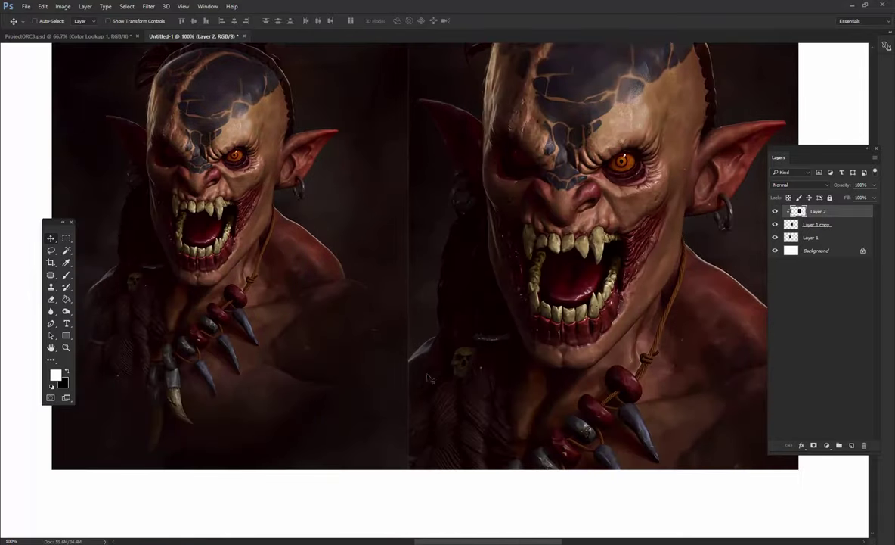
{"action": "scroll", "coordinate": [388, 294], "scroll_direction": "up", "scroll_amount": 1}
{"action": "scroll", "coordinate": [308, 218], "scroll_direction": "up", "scroll_amount": 1}
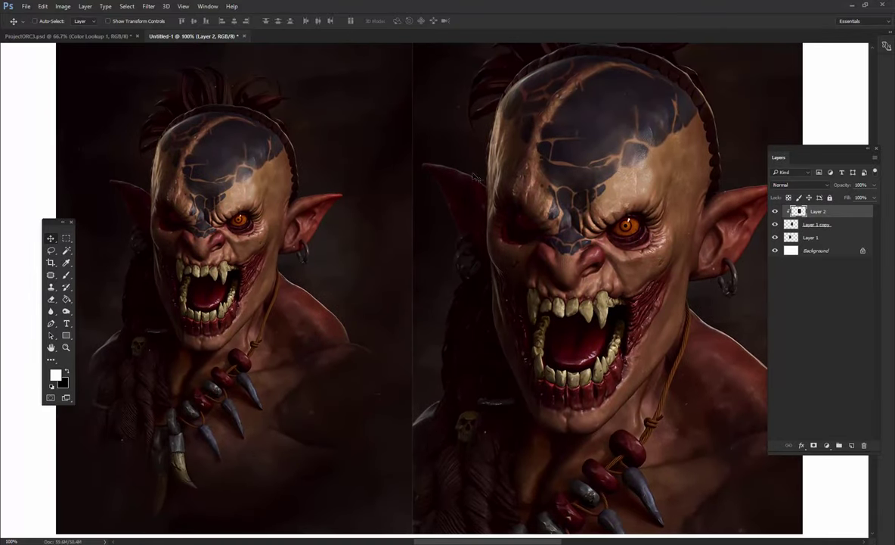
{"action": "key", "text": "Tab"}
{"action": "key", "text": "Tab"}
{"action": "left_click_drag", "start_coordinate": [598, 201], "coordinate": [597, 252]}
{"action": "key", "text": "ctrl+t"}
{"action": "key", "text": "Return"}
{"action": "key", "text": "ctrl+v"}
{"action": "left_click_drag", "start_coordinate": [545, 201], "coordinate": [426, 275]}
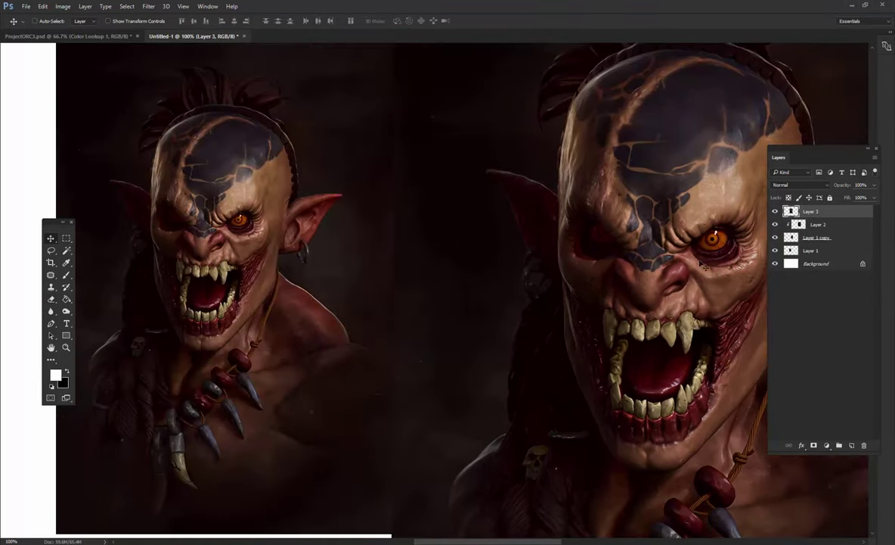
Duplicate Layer 3 and shrink the copy to fit the left panel.
{"action": "key", "text": "ctrl+j"}
{"action": "key", "text": "ctrl+minus"}
{"action": "key", "text": "ctrl+t"}
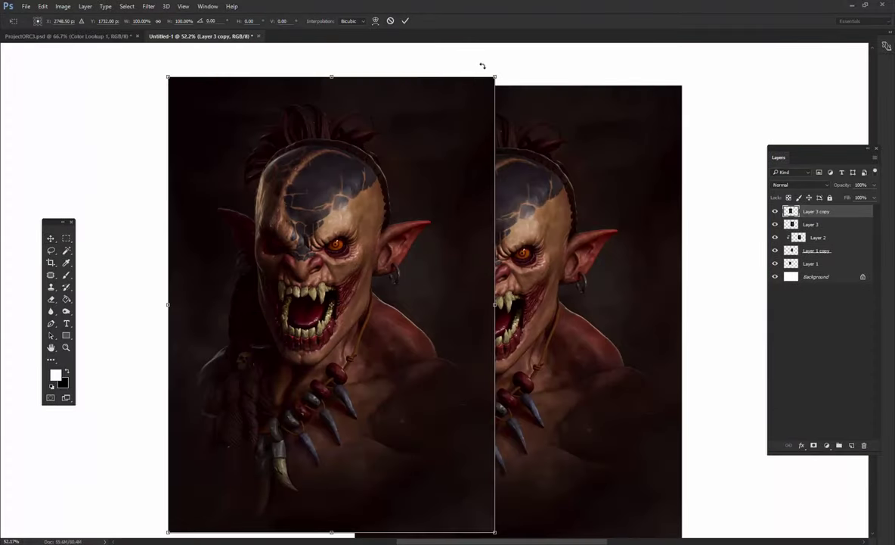
{"action": "mouse_move", "coordinate": [495, 76]}
{"action": "left_mouse_down"}
{"action": "mouse_move", "coordinate": [442, 160]}
{"action": "mouse_move", "coordinate": [399, 140]}
{"action": "left_mouse_up"}
{"action": "left_click_drag", "start_coordinate": [401, 431], "coordinate": [402, 408]}
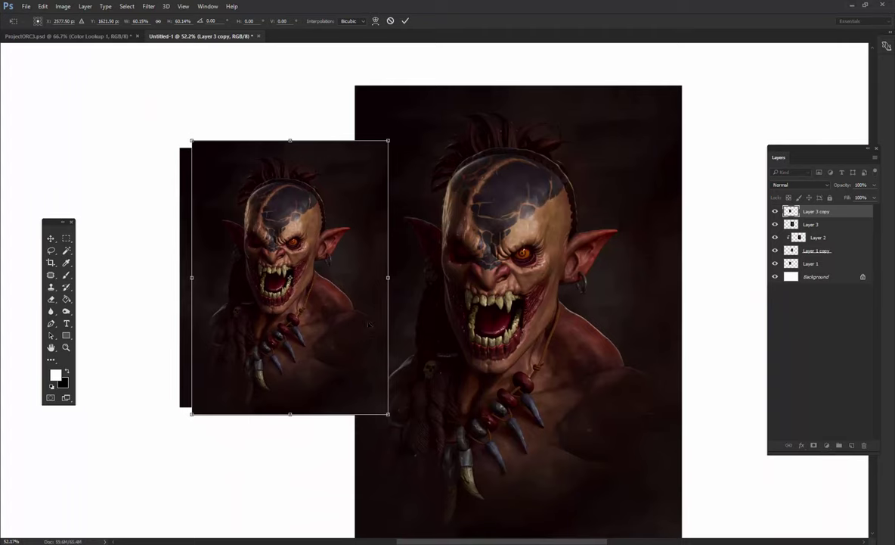
{"action": "key", "text": "Return"}
Crop the canvas around both orc panels to a 1909 × 1127 px frame.
{"action": "key", "text": "c"}
{"action": "left_click_drag", "start_coordinate": [192, 142], "coordinate": [687, 366]}
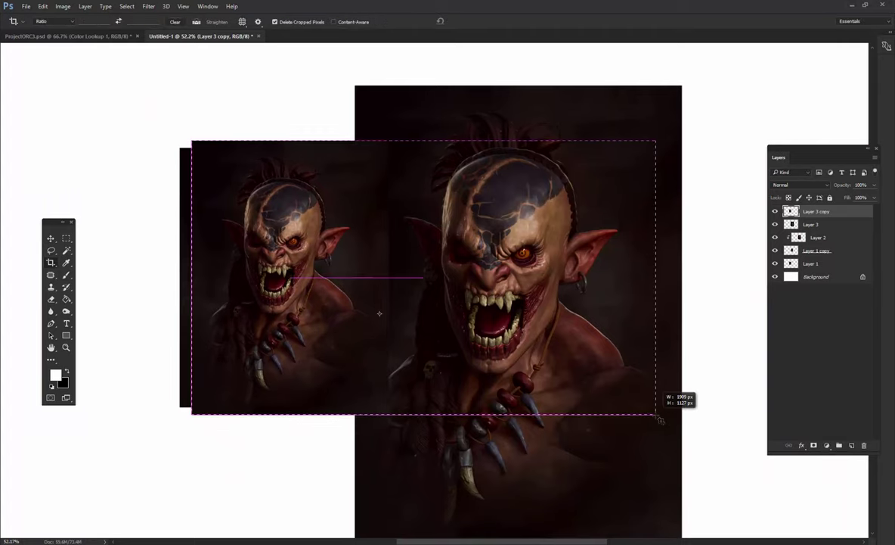
{"action": "key", "text": "Return"}
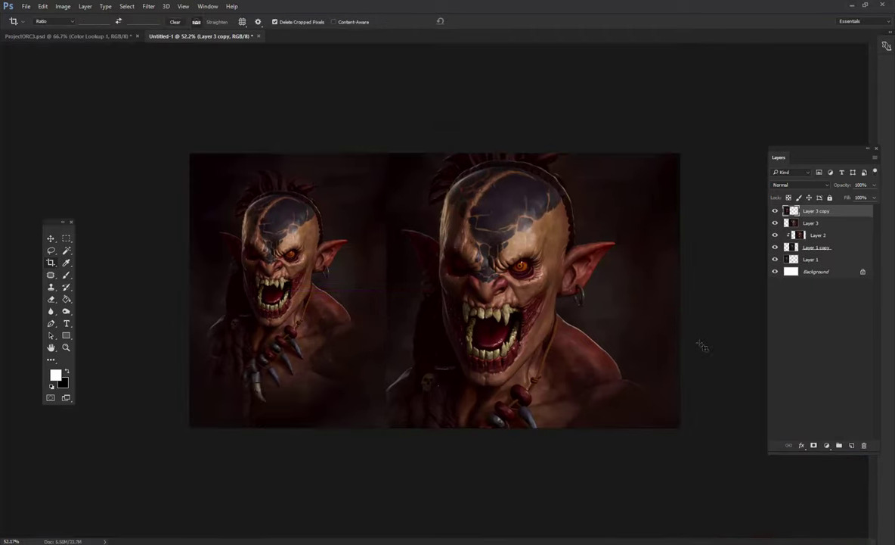
{"action": "key", "text": "ctrl+1"}
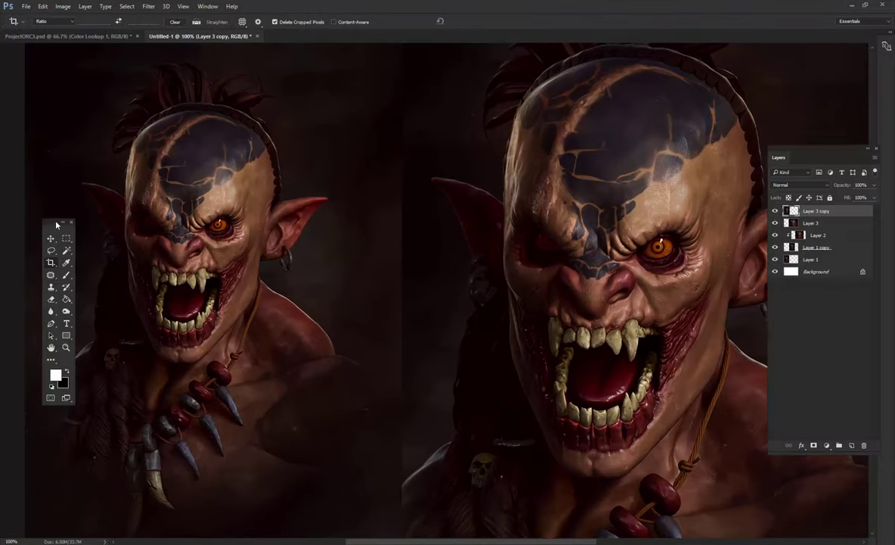
Switch from the Blur tool to the Sharpen tool at 47% strength.
{"action": "left_click_drag", "start_coordinate": [56, 224], "coordinate": [24, 223]}
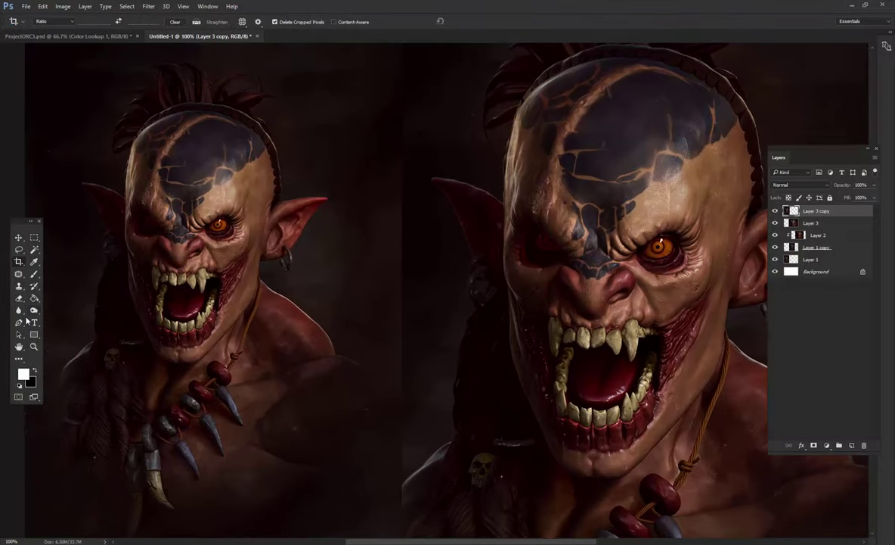
{"action": "right_click", "coordinate": [19, 310]}
{"action": "left_click", "coordinate": [56, 312]}
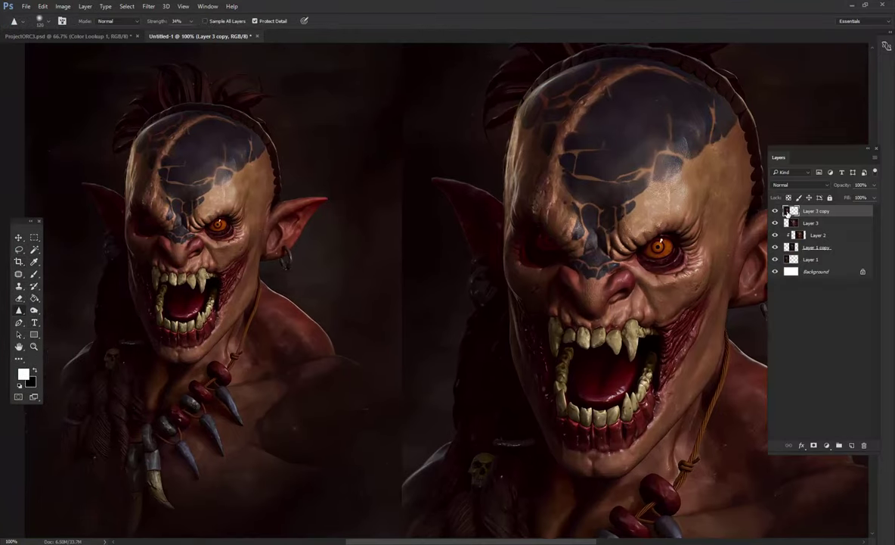
{"action": "left_click", "coordinate": [775, 211]}
{"action": "left_click_drag", "start_coordinate": [195, 35], "coordinate": [199, 35]}
Hide and restore the panels to review the full two-panel composition.
{"action": "key", "text": "Tab"}
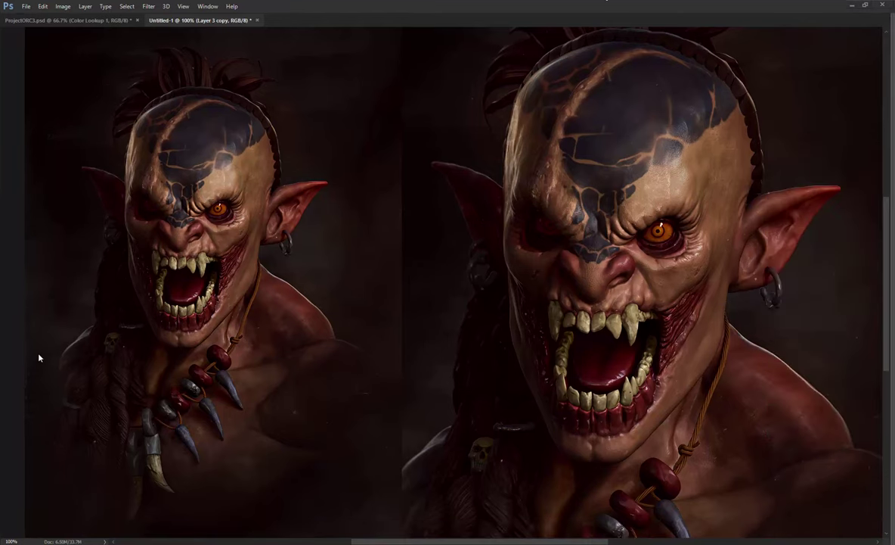
{"action": "key", "text": "Tab"}
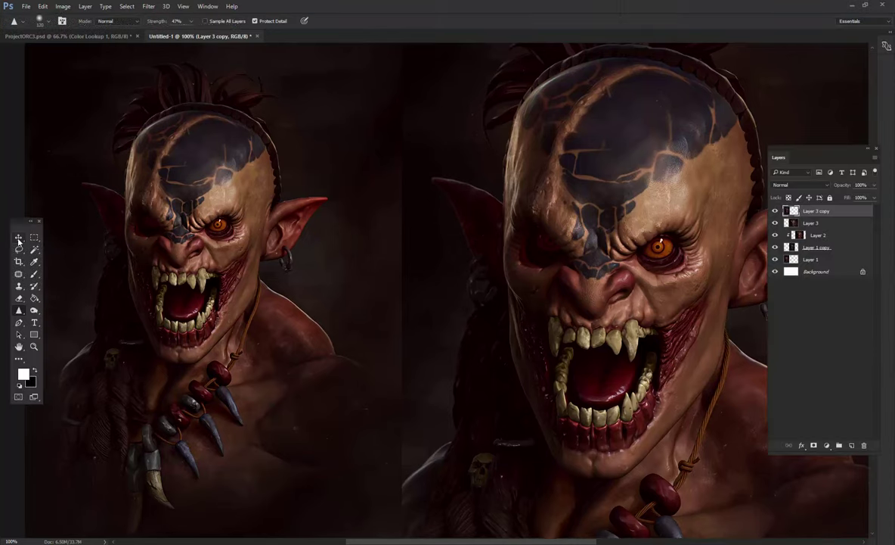
{"action": "scroll", "coordinate": [235, 272], "scroll_direction": "down", "scroll_amount": 5}
{"action": "scroll", "coordinate": [235, 272], "scroll_direction": "up", "scroll_amount": 3}
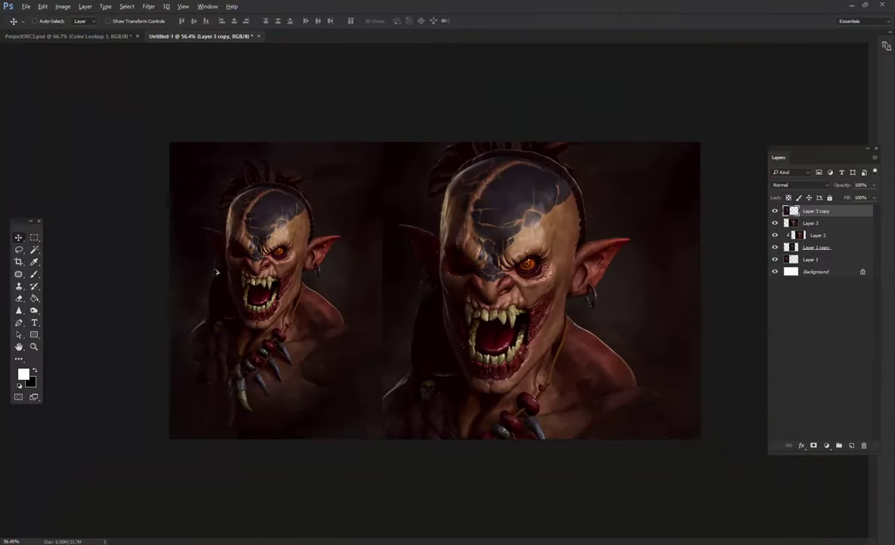
Pull the crop's right edge inward and commit the narrower crop.
{"action": "left_click", "coordinate": [18, 262]}
{"action": "mouse_move", "coordinate": [695, 291]}
{"action": "left_mouse_down"}
{"action": "mouse_move", "coordinate": [711, 295]}
{"action": "mouse_move", "coordinate": [699, 281]}
{"action": "left_mouse_up"}
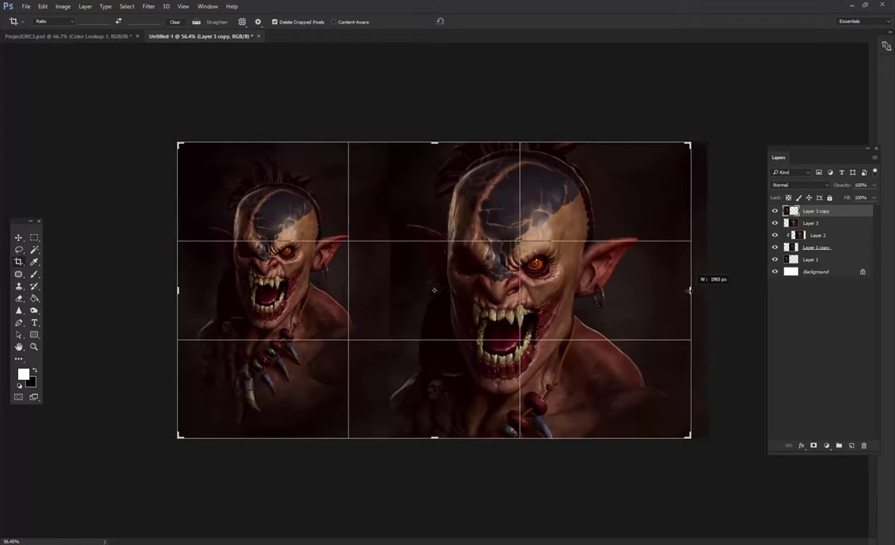
{"action": "key", "text": "Return"}
{"action": "key", "text": "ctrl+plus"}
{"action": "key", "text": "ctrl+plus"}
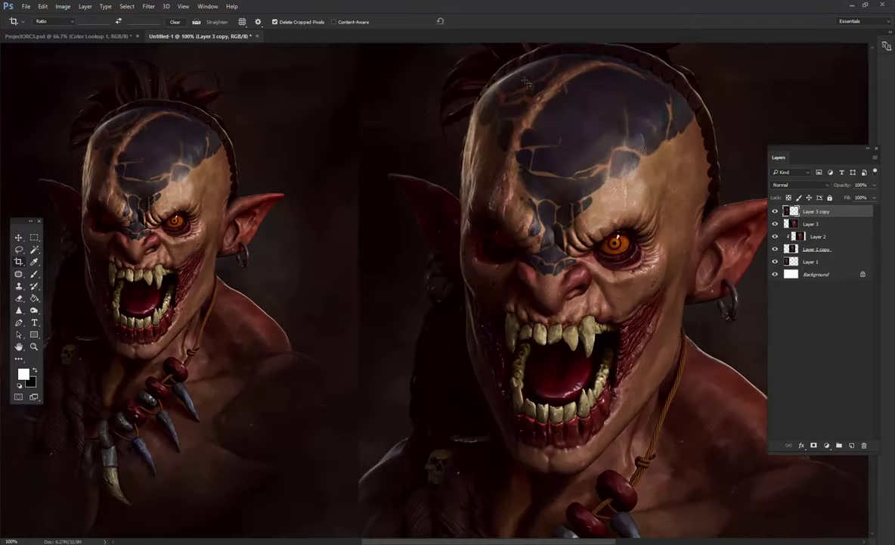
{"action": "key", "text": "ctrl+minus"}
{"action": "key", "text": "ctrl+0"}
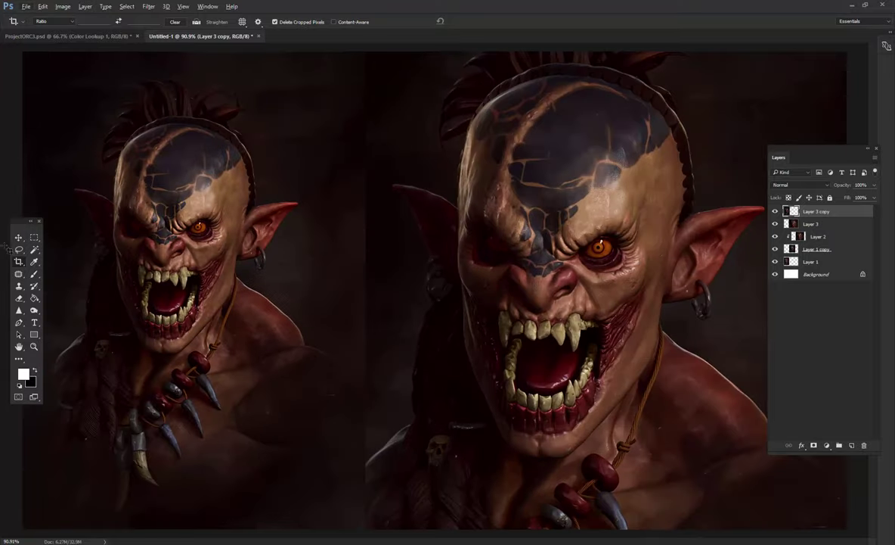
Return to the Move tool, zoom out, and cancel a Save As attempt.
{"action": "key", "text": "v"}
{"action": "key", "text": "ctrl+minus"}
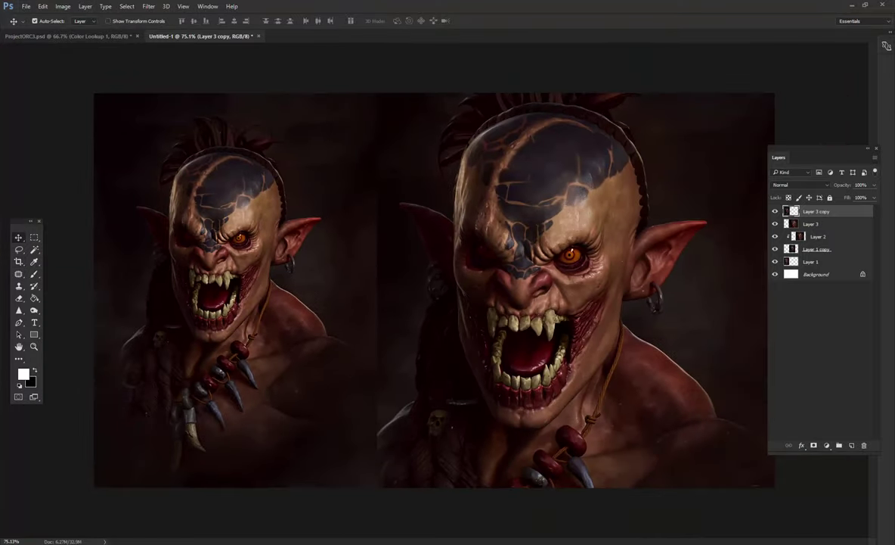
{"action": "key", "text": "ctrl+s"}
{"action": "left_click", "coordinate": [417, 321]}
Save Untitled-1 as a JPEG with the ICC colour profile embedded.
{"action": "key", "text": "ctrl+s"}
{"action": "left_click", "coordinate": [250, 243]}
{"action": "left_click", "coordinate": [200, 313]}
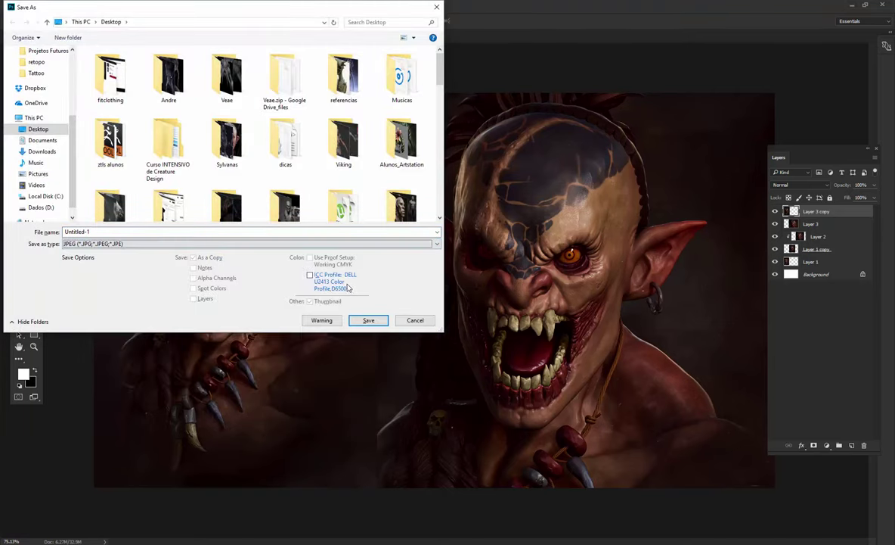
{"action": "left_click", "coordinate": [347, 285]}
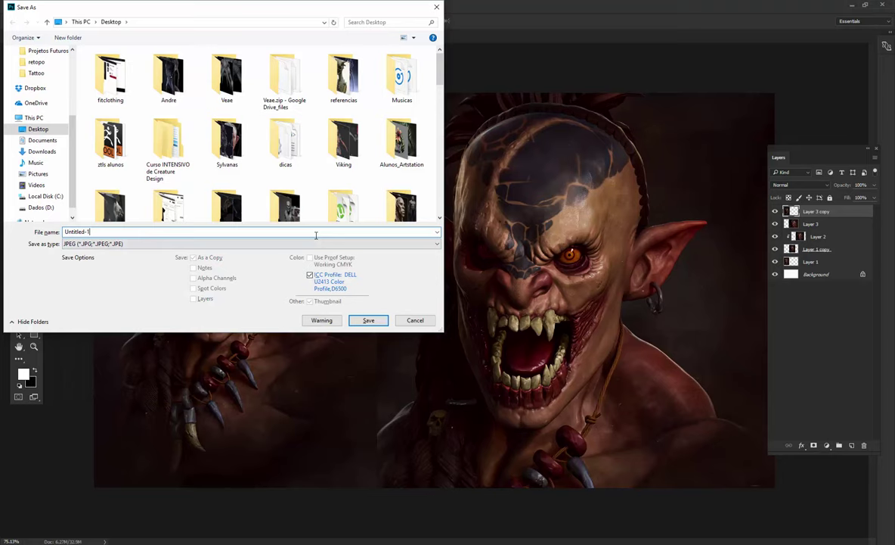
{"action": "type", "text": "_3"}
{"action": "key", "text": "Return"}
{"action": "key", "text": "Return"}
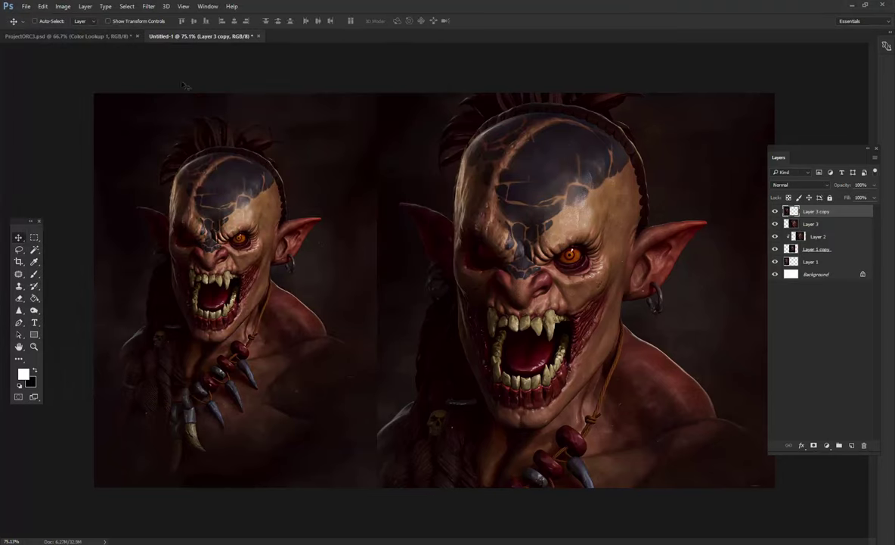
Switch to ProjectORC3.psd and try a desaturate, then undo it.
{"action": "left_click", "coordinate": [114, 36]}
{"action": "left_click", "coordinate": [33, 238]}
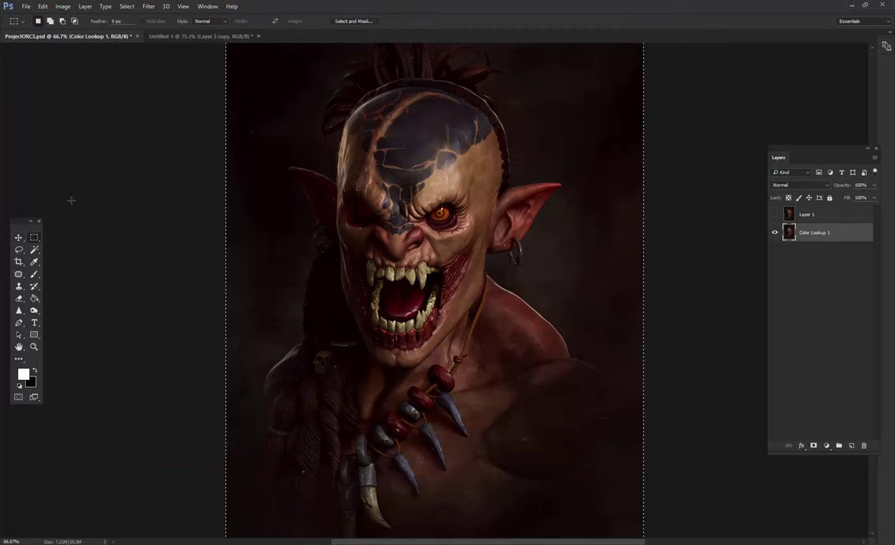
{"action": "key", "text": "ctrl+shift+u"}
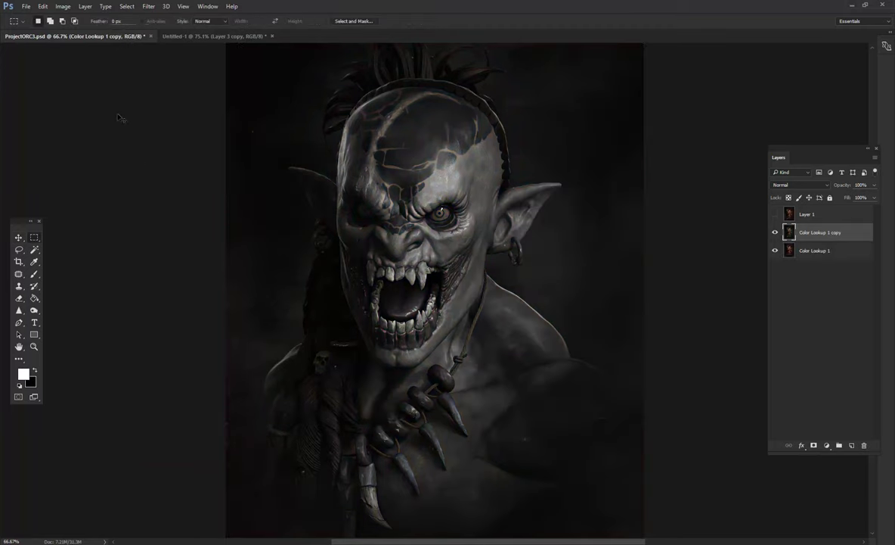
{"action": "key", "text": "ctrl+z"}
{"action": "key", "text": "ctrl+z"}
{"action": "key", "text": "ctrl+z"}
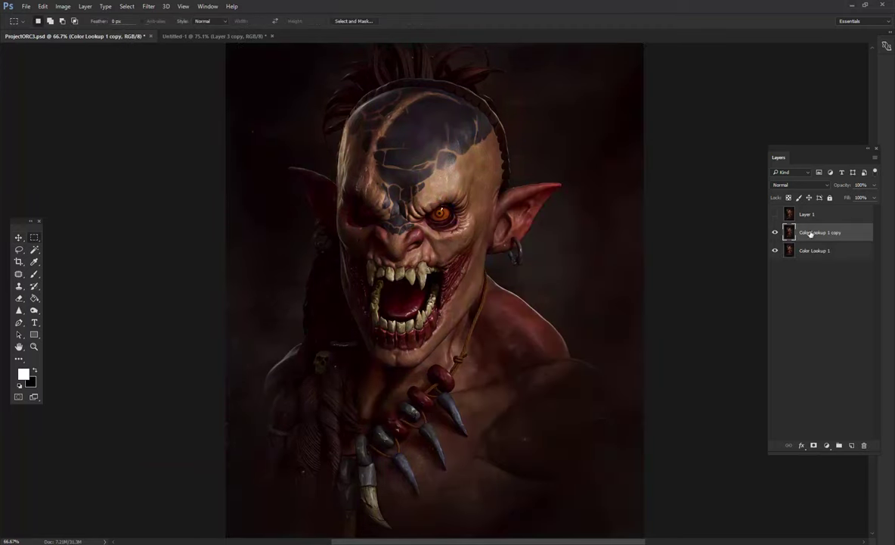
Convert the portrait with a Black & White adjustment using the Blue Filter preset.
{"action": "left_click", "coordinate": [62, 6]}
{"action": "mouse_move", "coordinate": [77, 29]}
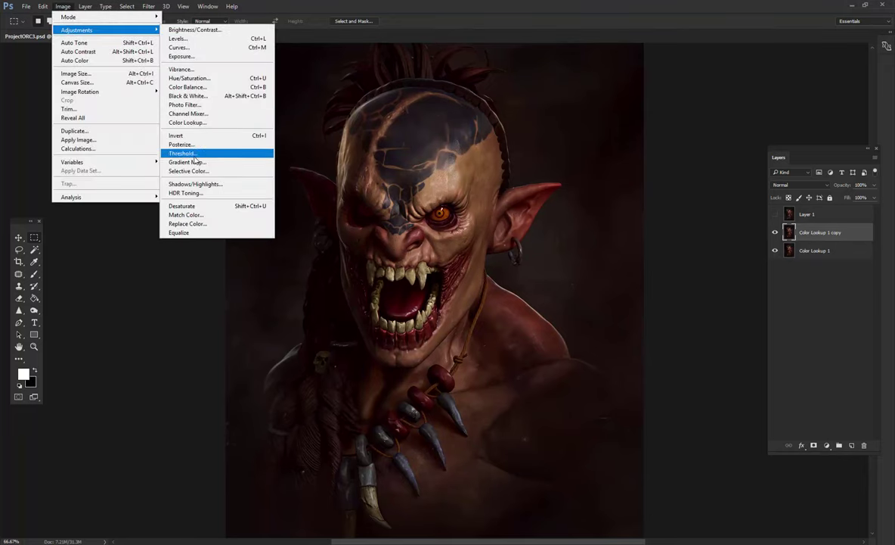
{"action": "left_click", "coordinate": [191, 96]}
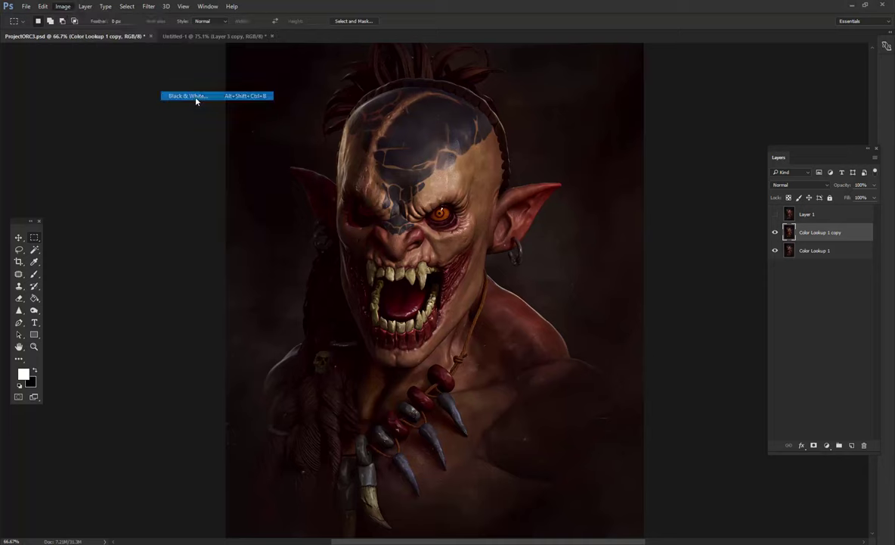
{"action": "left_click", "coordinate": [745, 130]}
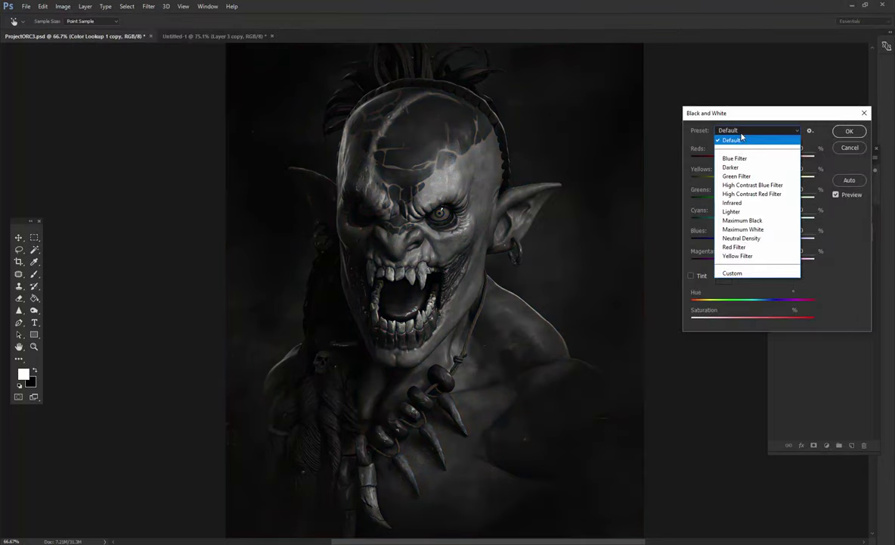
{"action": "left_click", "coordinate": [745, 149]}
{"action": "key", "text": "Down"}
{"action": "key", "text": "Up"}
{"action": "key", "text": "Up"}
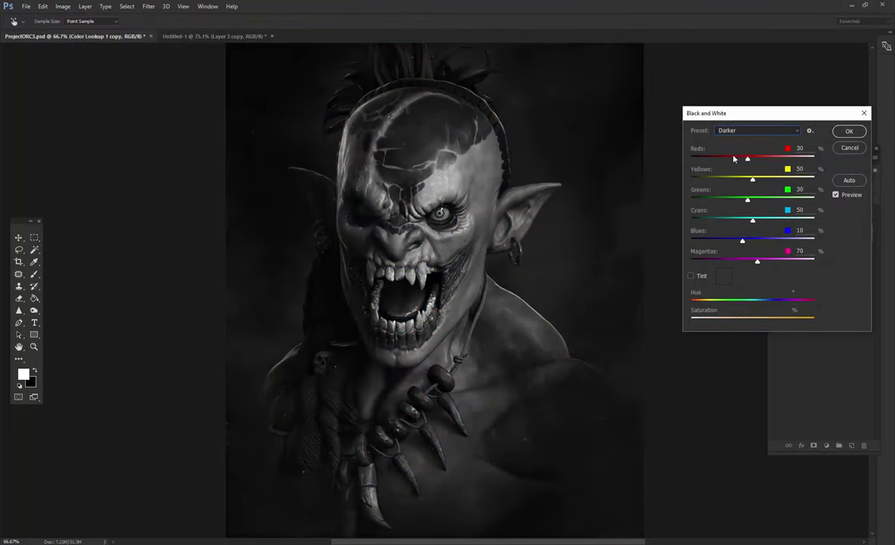
{"action": "key", "text": "Down"}
{"action": "key", "text": "Up"}
{"action": "key", "text": "Down"}
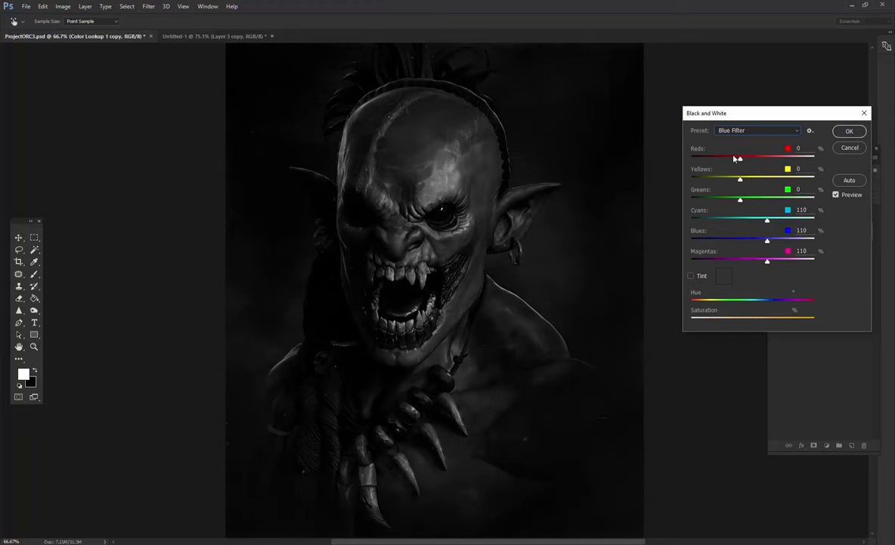
{"action": "left_click", "coordinate": [849, 131]}
{"action": "key", "text": "ctrl+0"}
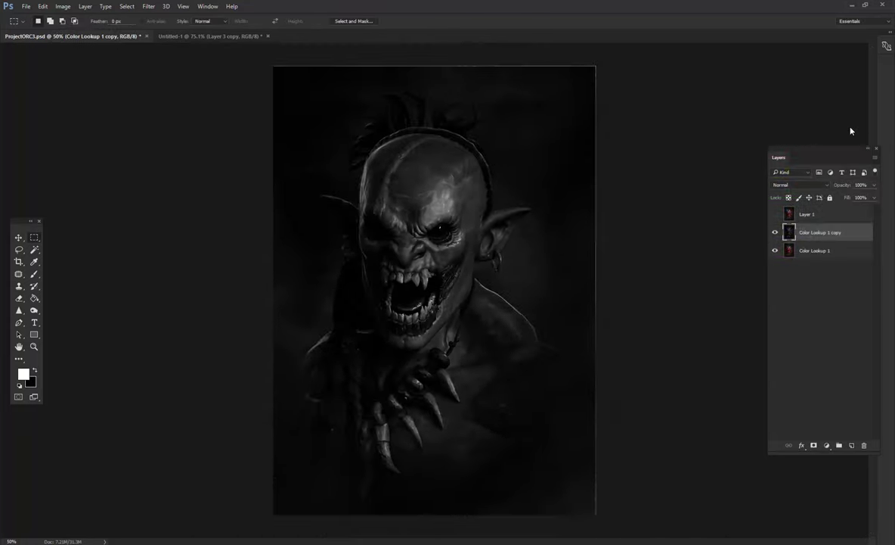
{"action": "key", "text": "ctrl+plus"}
Apply a Brightness/Contrast adjustment and the Sharpen filter to the portrait.
{"action": "left_click", "coordinate": [63, 6]}
{"action": "mouse_move", "coordinate": [76, 30]}
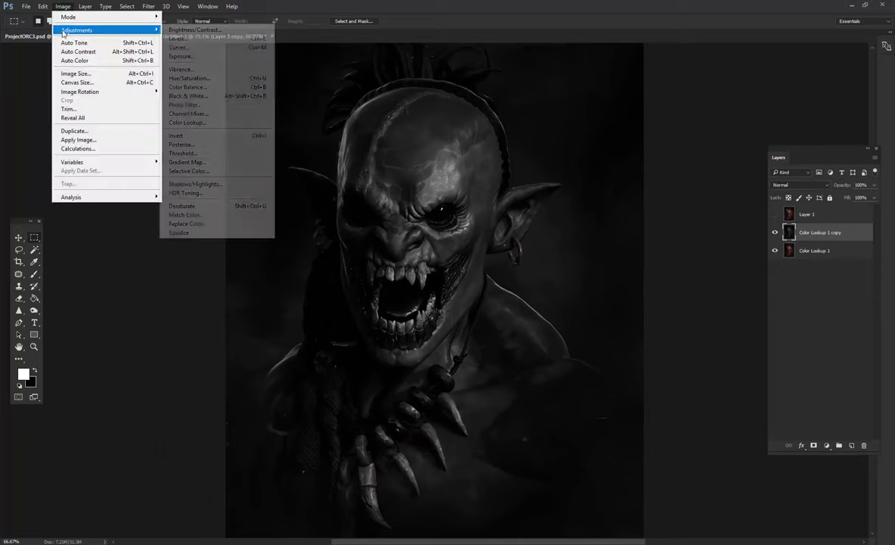
{"action": "left_click", "coordinate": [197, 28]}
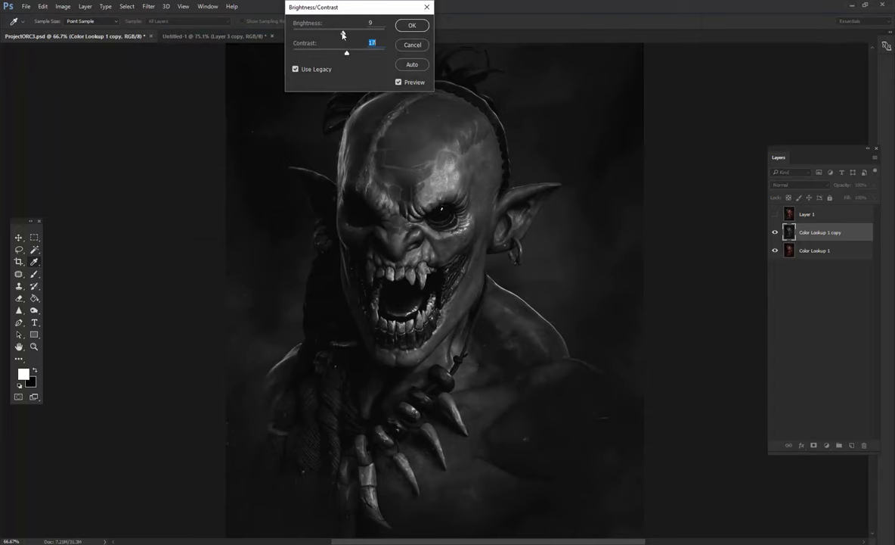
{"action": "left_click", "coordinate": [413, 27]}
{"action": "left_click", "coordinate": [126, 6]}
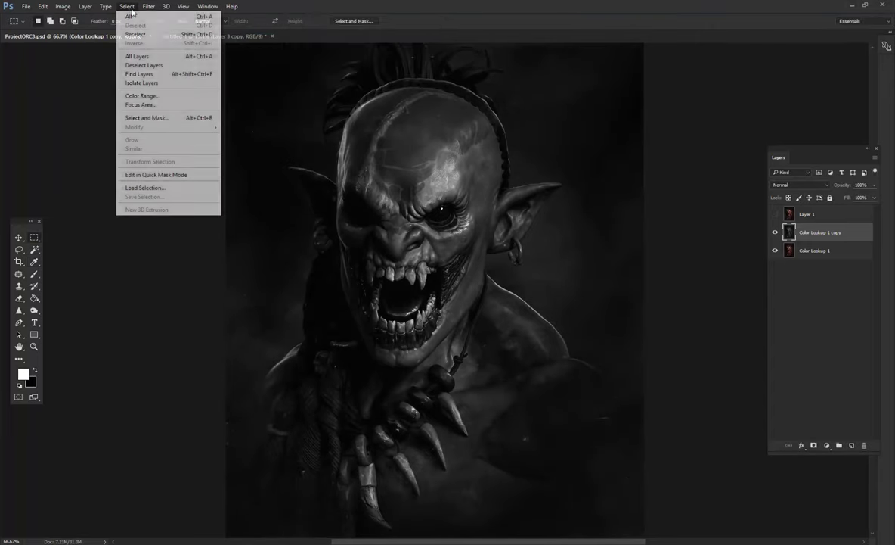
{"action": "left_click", "coordinate": [122, 171]}
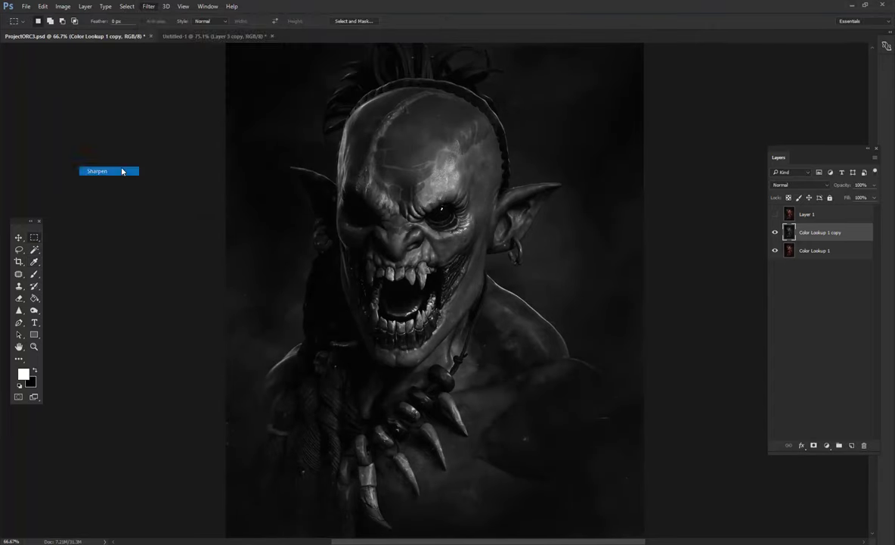
{"action": "key", "text": "ctrl+plus"}
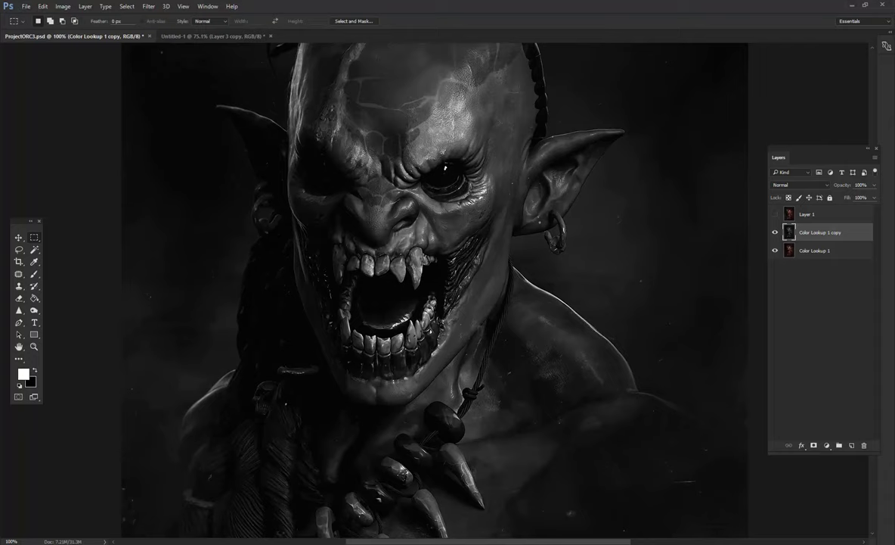
Save the black-and-white portrait as JPEG ProjectORC3.
{"action": "key", "text": "ctrl+shift+s"}
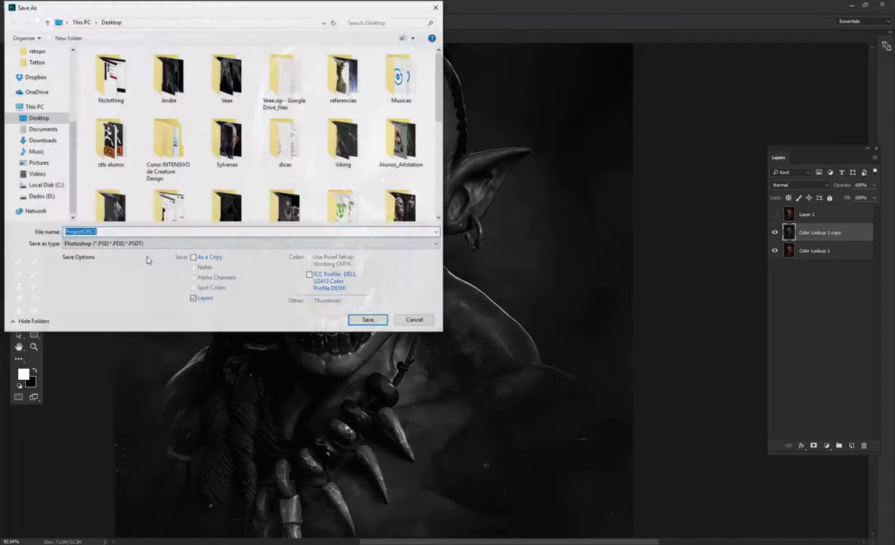
{"action": "left_click", "coordinate": [249, 243]}
{"action": "left_click", "coordinate": [250, 314]}
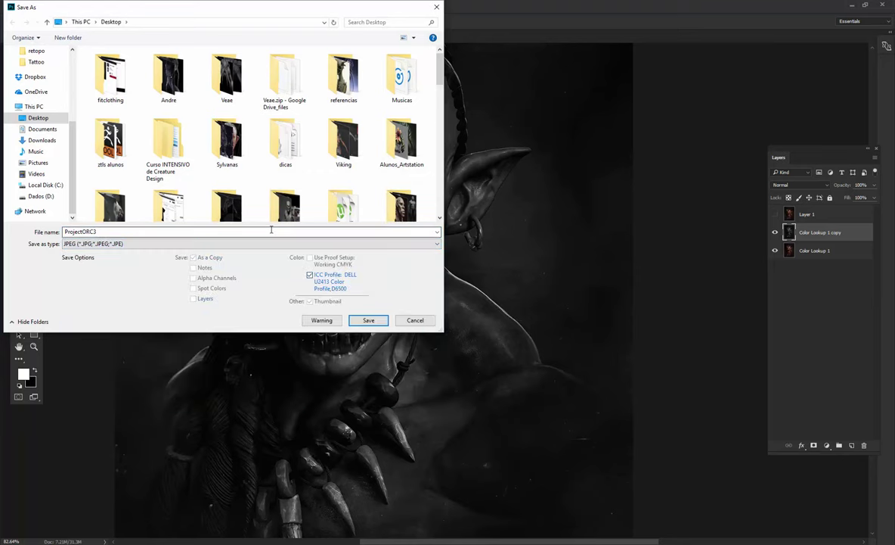
{"action": "left_click", "coordinate": [276, 231]}
{"action": "key", "text": "Return"}
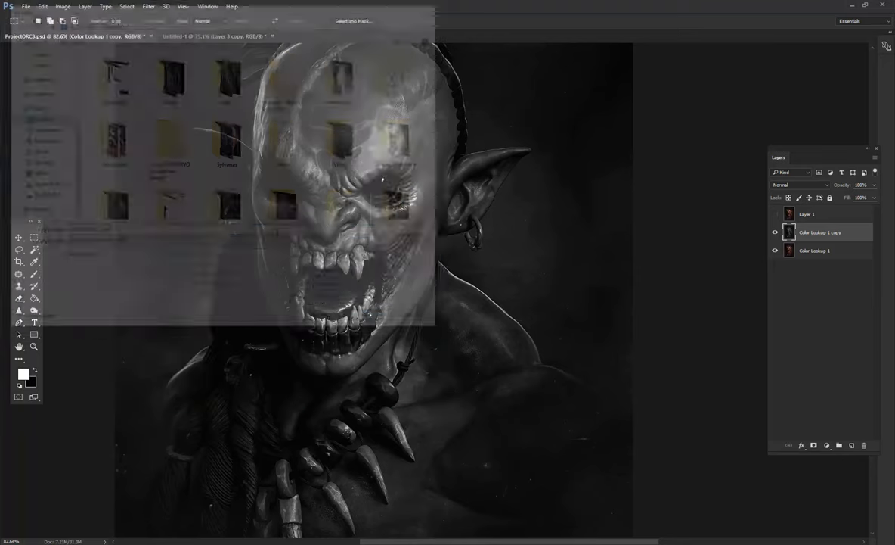
{"action": "key", "text": "Return"}
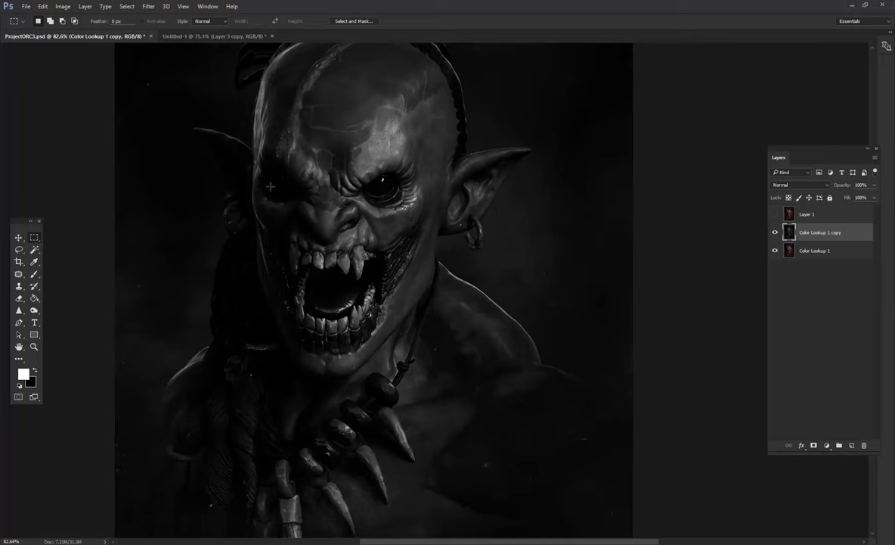
Apply a Black & White adjustment with the Lighter preset.
{"action": "left_click", "coordinate": [62, 6]}
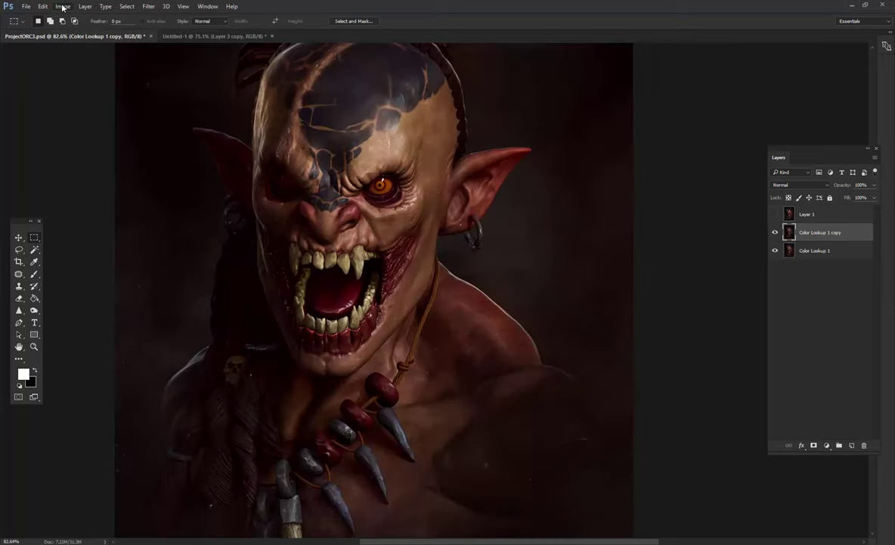
{"action": "left_click", "coordinate": [63, 6]}
{"action": "mouse_move", "coordinate": [77, 30]}
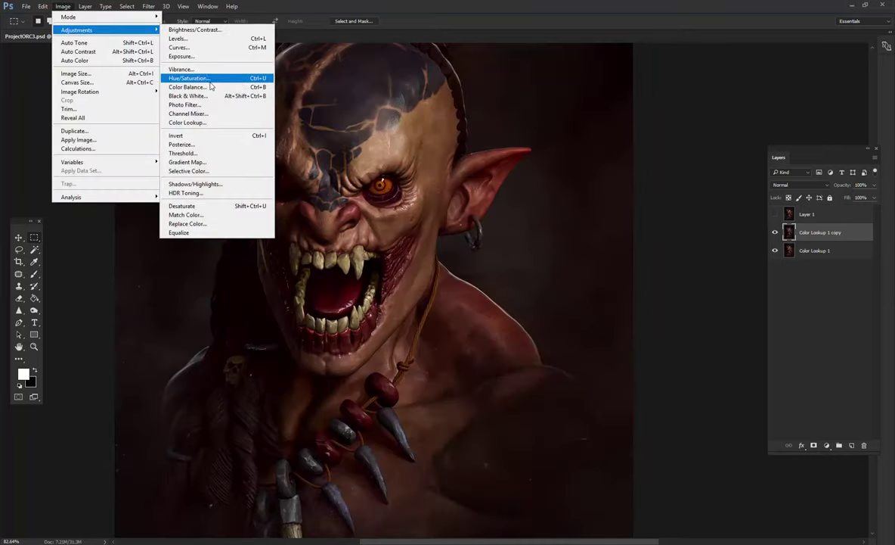
{"action": "left_click", "coordinate": [204, 79]}
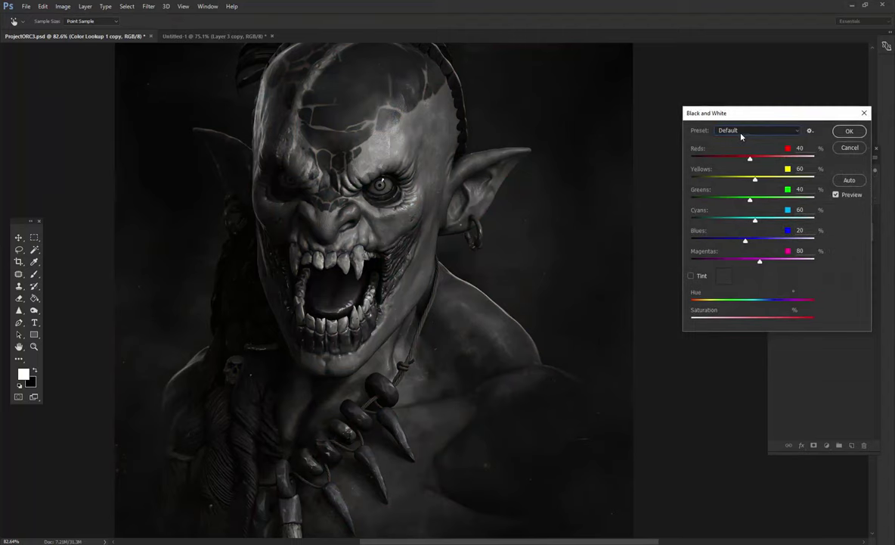
{"action": "scroll", "coordinate": [741, 136], "scroll_direction": "down", "scroll_amount": 1}
{"action": "scroll", "coordinate": [741, 136], "scroll_direction": "down", "scroll_amount": 1}
{"action": "scroll", "coordinate": [741, 136], "scroll_direction": "down", "scroll_amount": 2}
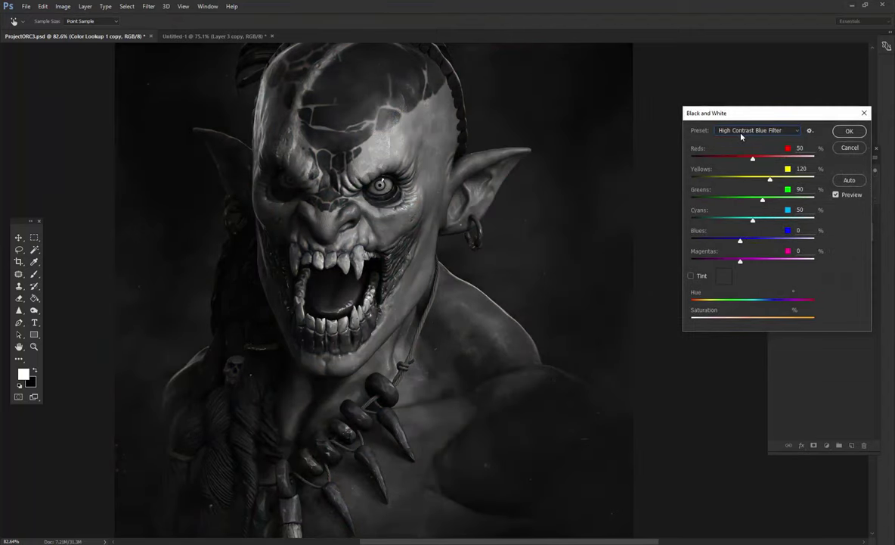
{"action": "scroll", "coordinate": [741, 136], "scroll_direction": "down", "scroll_amount": 1}
{"action": "scroll", "coordinate": [741, 136], "scroll_direction": "down", "scroll_amount": 1}
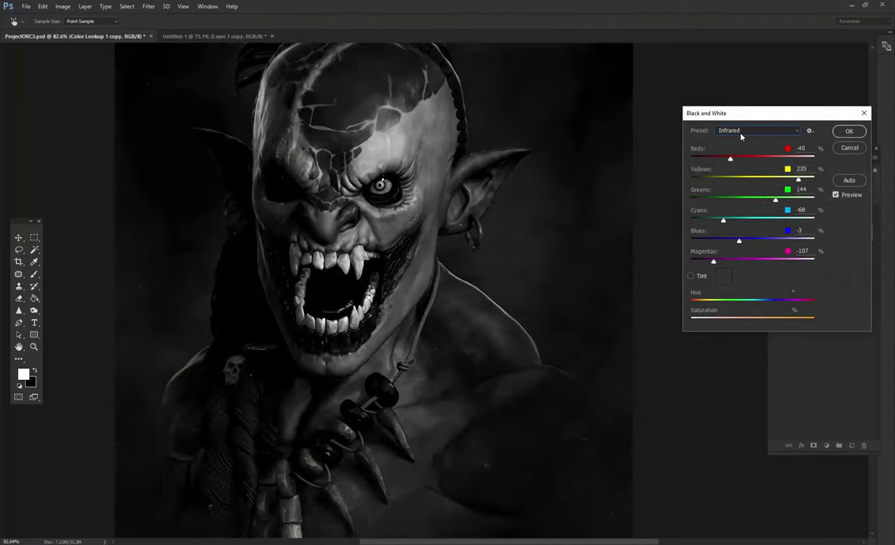
{"action": "scroll", "coordinate": [742, 136], "scroll_direction": "down", "scroll_amount": 1}
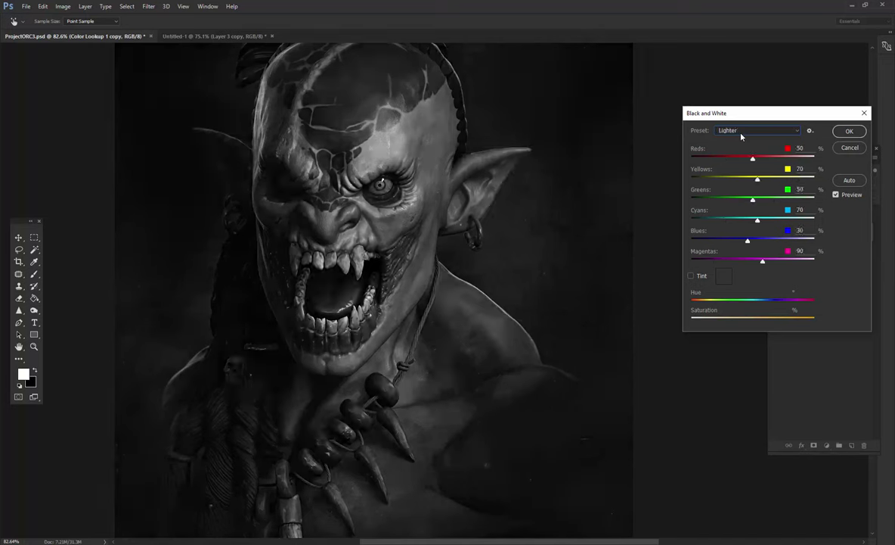
{"action": "left_click", "coordinate": [850, 130]}
Resize the image to a width of 1200 px.
{"action": "left_click", "coordinate": [62, 6]}
{"action": "left_click", "coordinate": [81, 73]}
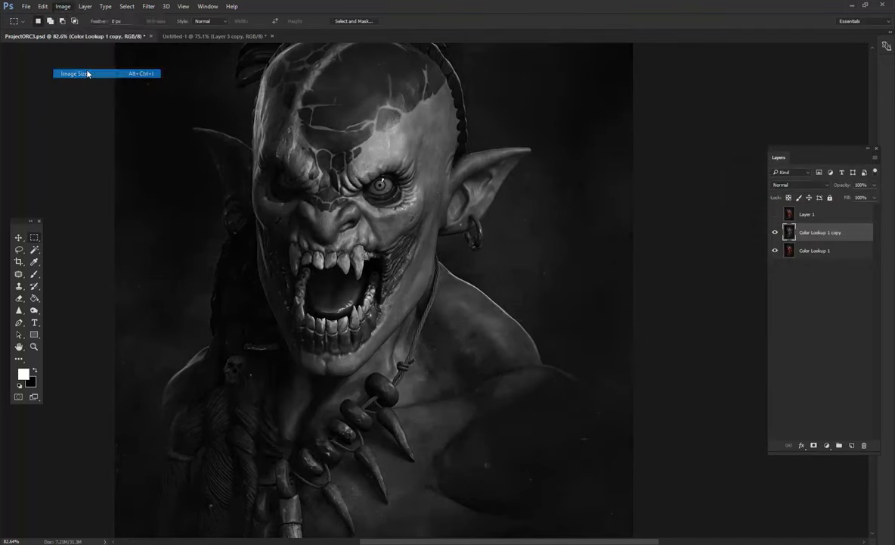
{"action": "type", "text": "1200"}
{"action": "key", "text": "Return"}
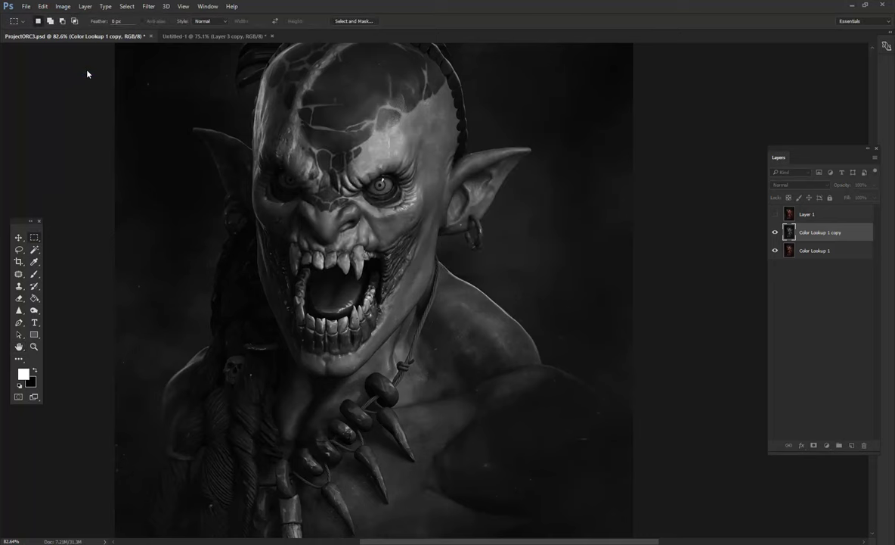
{"action": "key", "text": "ctrl+1"}
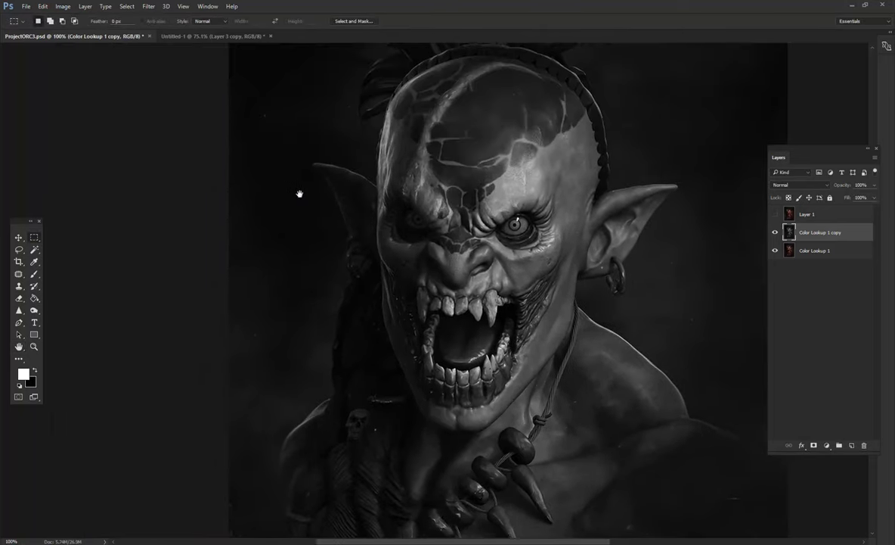
{"action": "left_click_drag", "start_coordinate": [299, 195], "coordinate": [231, 172]}
Resize the image again to a narrower 900 px width.
{"action": "left_click", "coordinate": [55, 6]}
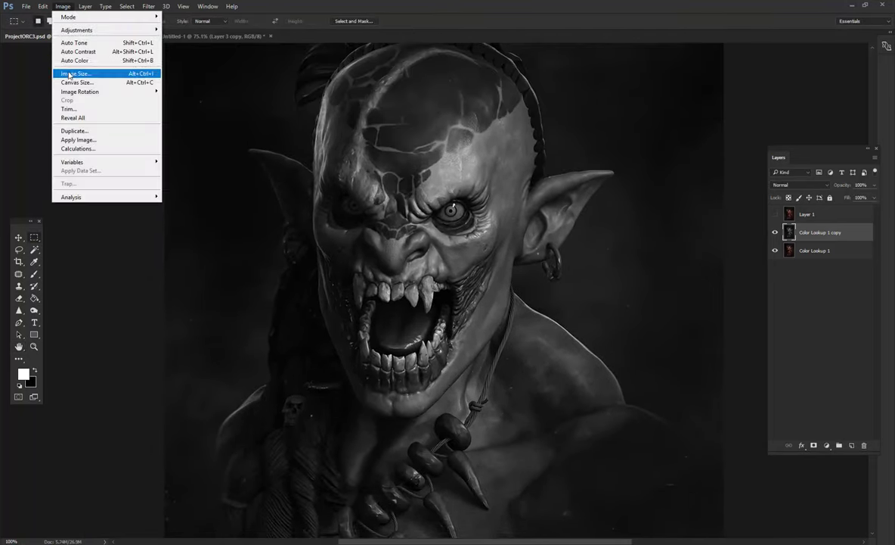
{"action": "left_click", "coordinate": [70, 72]}
{"action": "type", "text": "900"}
{"action": "key", "text": "Return"}
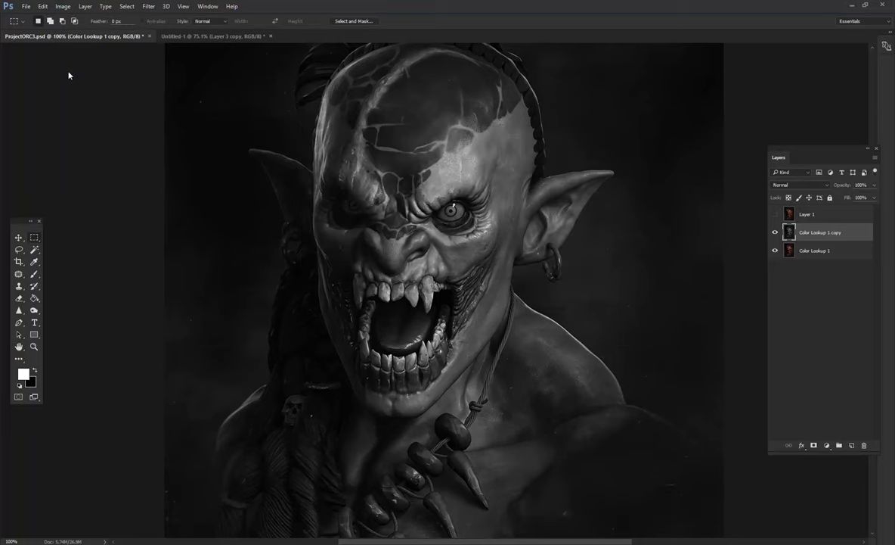
{"action": "left_click_drag", "start_coordinate": [234, 149], "coordinate": [253, 204]}
{"action": "left_click", "coordinate": [63, 6]}
{"action": "mouse_move", "coordinate": [77, 30]}
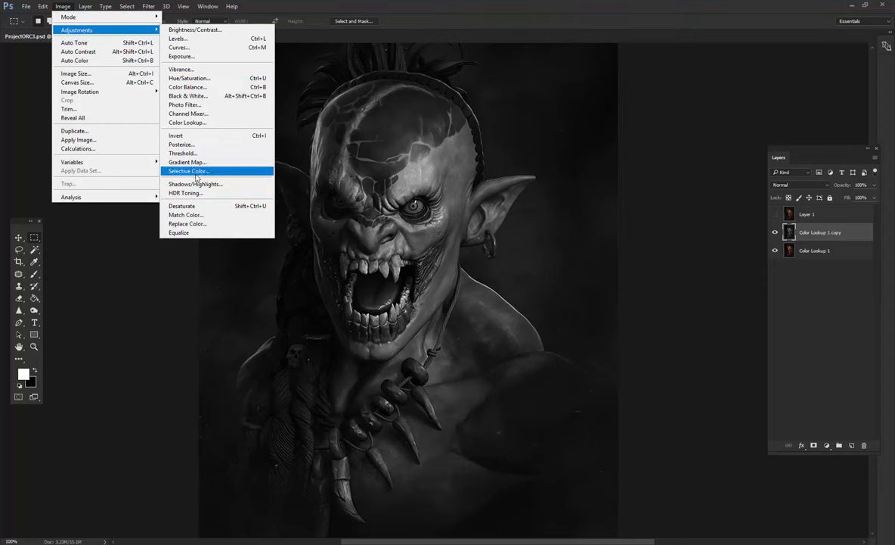
Deepen the blacks with Selective Color, Blacks +3.
{"action": "left_click", "coordinate": [197, 173]}
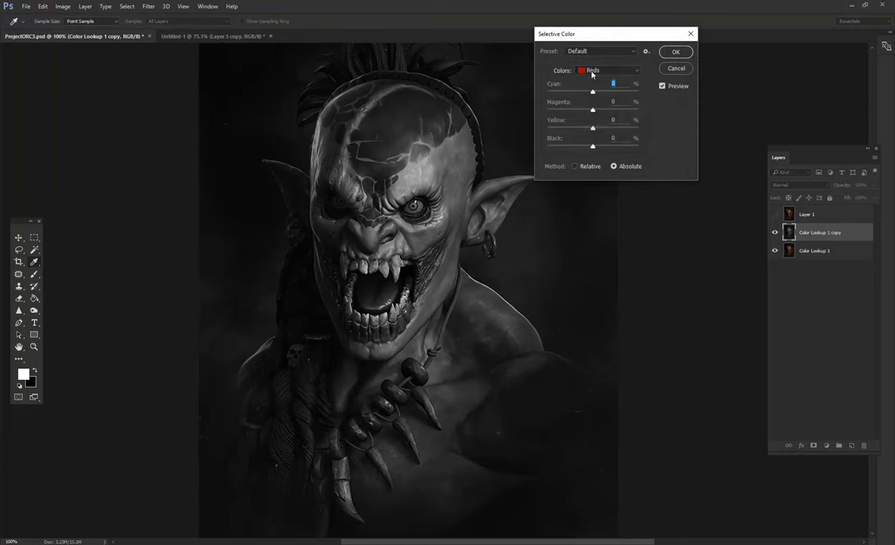
{"action": "left_click_drag", "start_coordinate": [593, 147], "coordinate": [596, 146]}
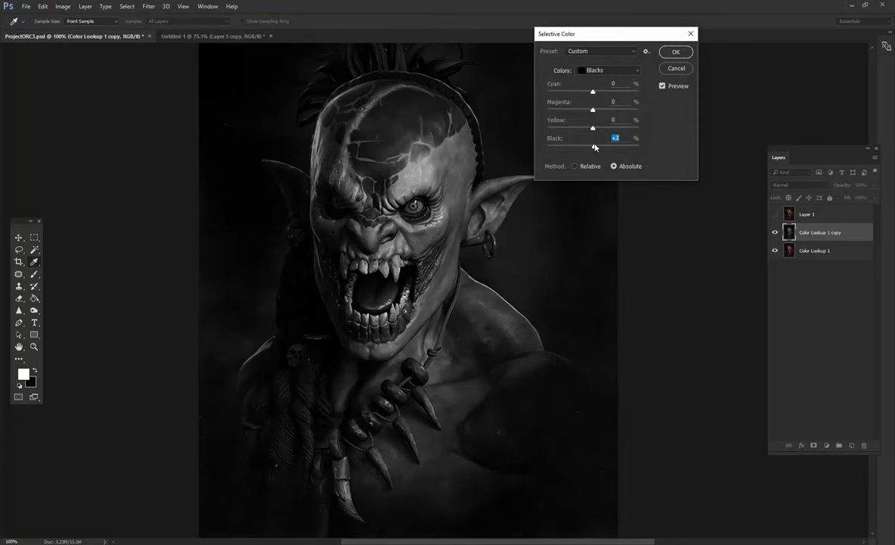
{"action": "left_click", "coordinate": [676, 52]}
{"action": "key", "text": "m"}
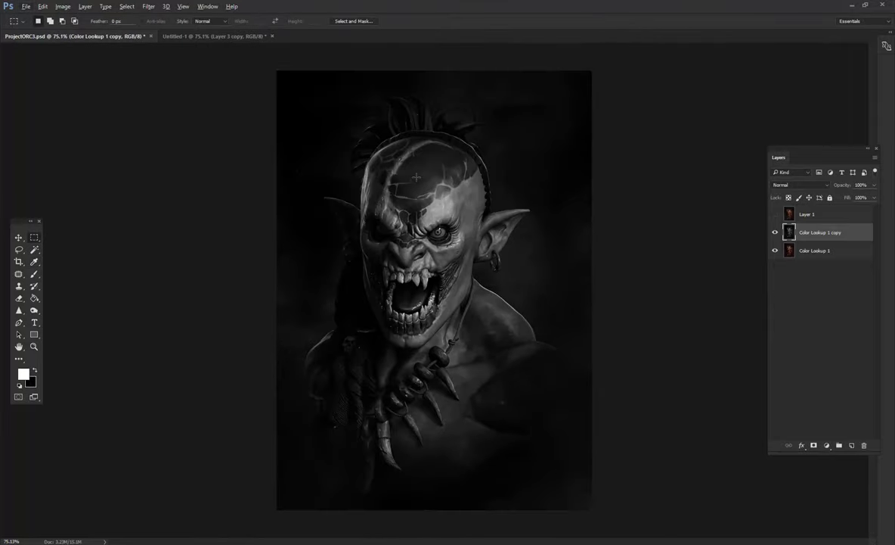
Save a JPEG copy named ProjectORC3 at quality 10.
{"action": "key", "text": "ctrl+shift+s"}
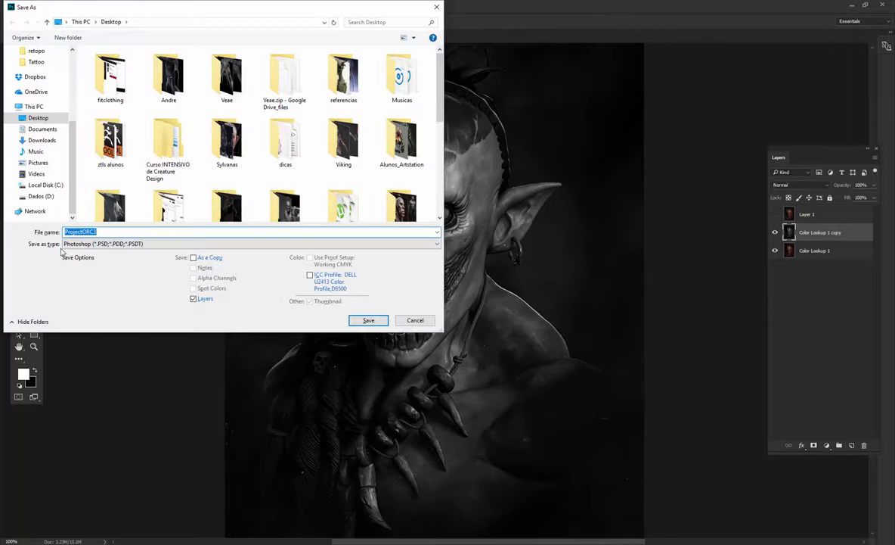
{"action": "left_click", "coordinate": [85, 243]}
{"action": "left_click", "coordinate": [87, 317]}
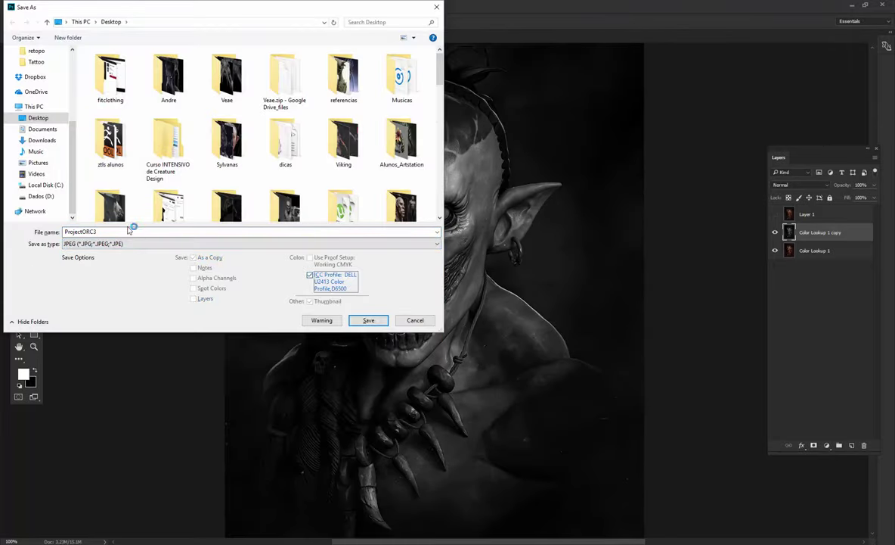
{"action": "type", "text": "_5"}
{"action": "key", "text": "Return"}
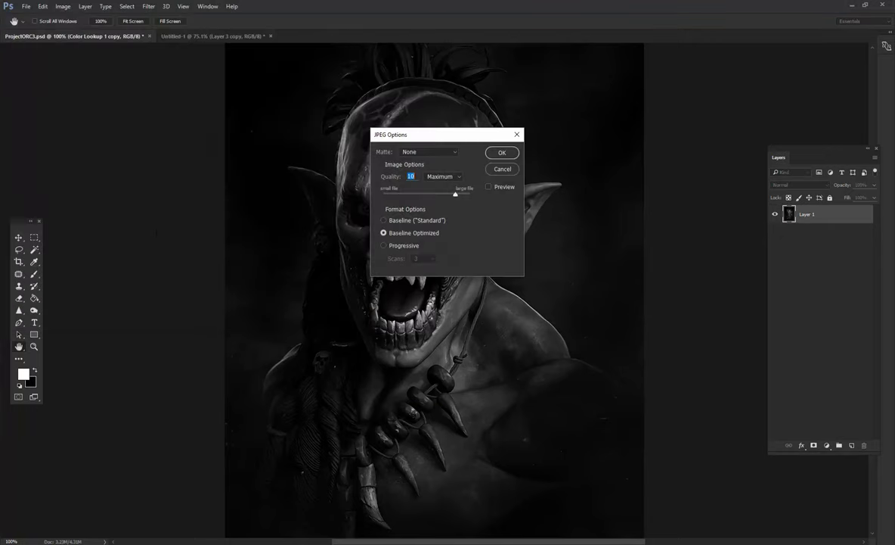
{"action": "key", "text": "Return"}
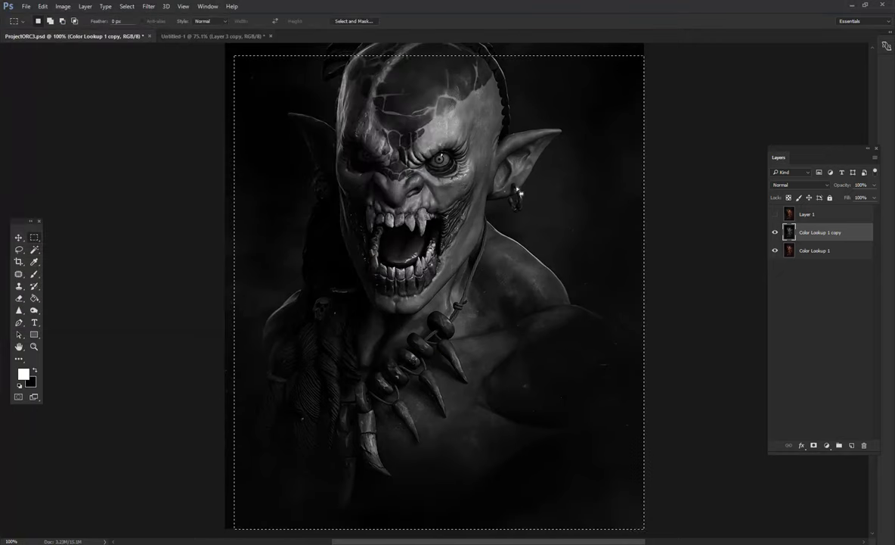
Switch to the Untitled-1 composition, making and clearing marquee selections.
{"action": "key", "text": "ctrl+d"}
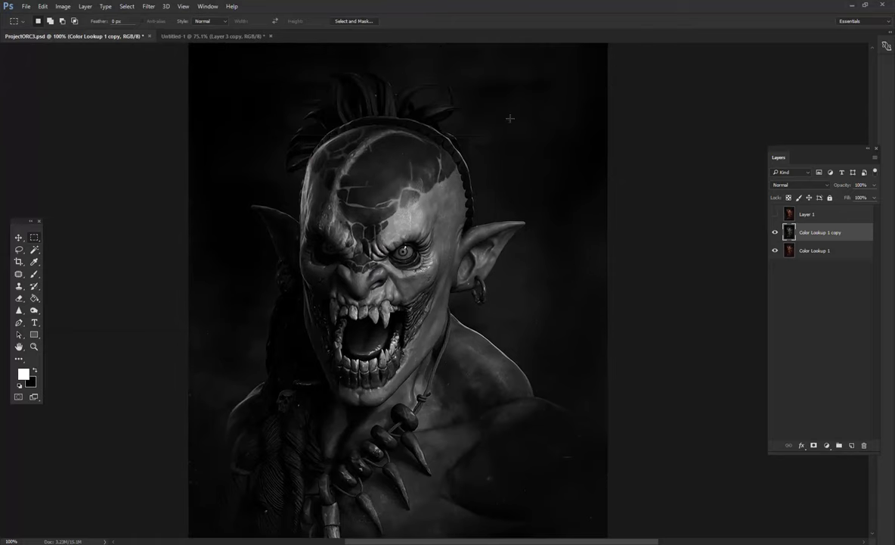
{"action": "left_click_drag", "start_coordinate": [498, 134], "coordinate": [189, 439]}
{"action": "left_click", "coordinate": [228, 39]}
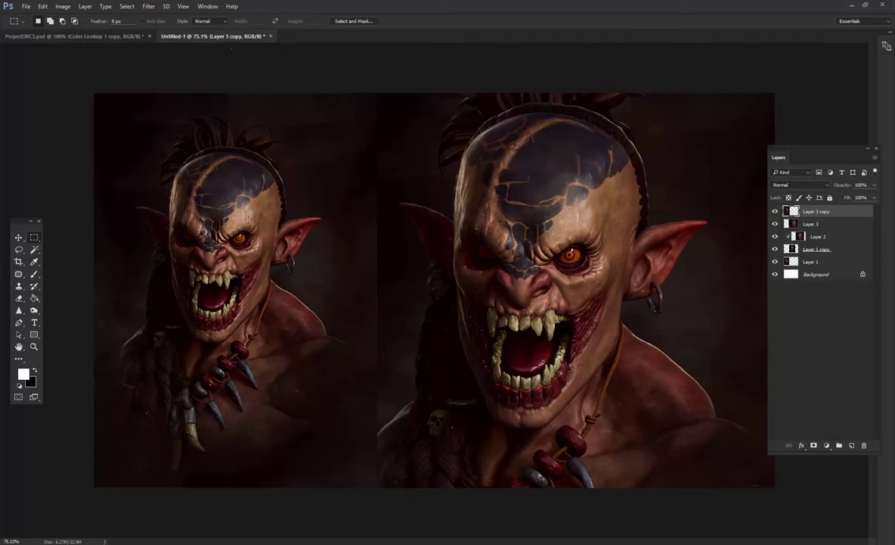
{"action": "left_click_drag", "start_coordinate": [779, 157], "coordinate": [832, 146]}
{"action": "left_click_drag", "start_coordinate": [370, 76], "coordinate": [774, 487]}
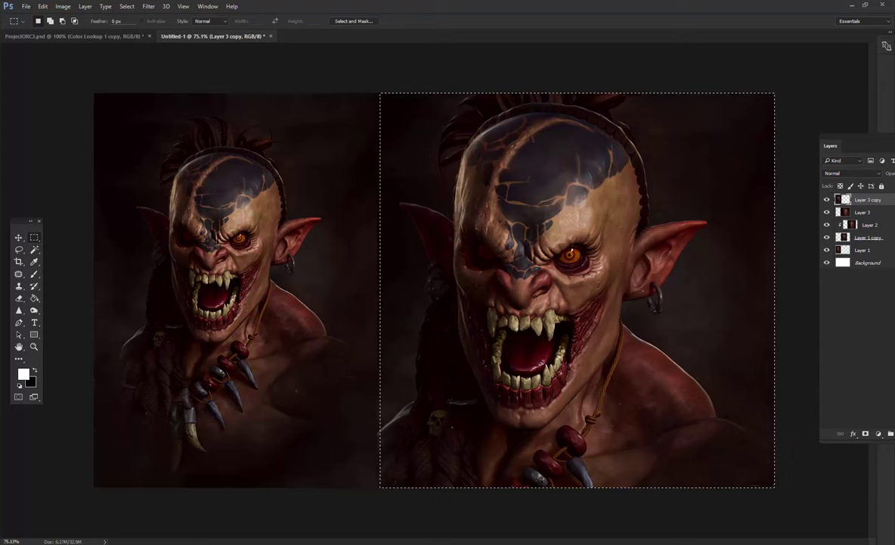
{"action": "key", "text": "ctrl+d"}
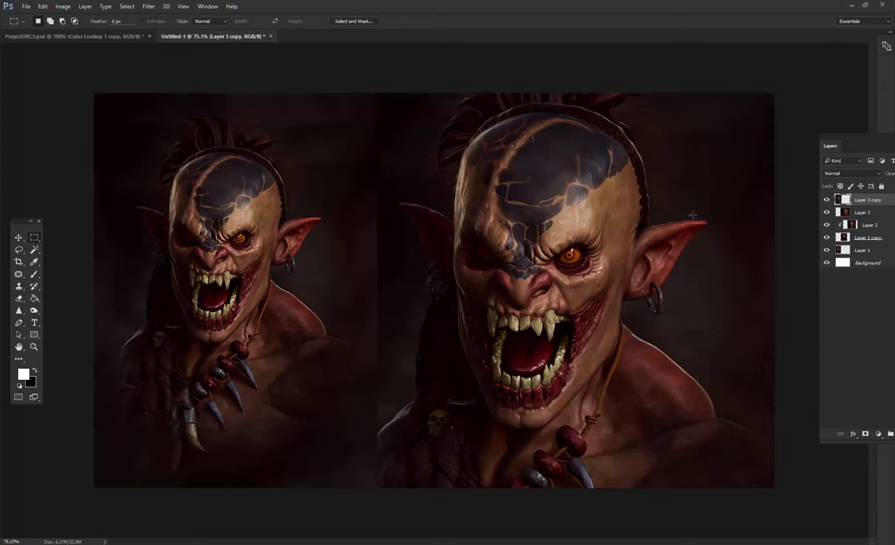
Toggle Layer 3 copy's visibility and set the Eraser size to 202 px.
{"action": "left_click", "coordinate": [826, 199]}
{"action": "left_click", "coordinate": [20, 298]}
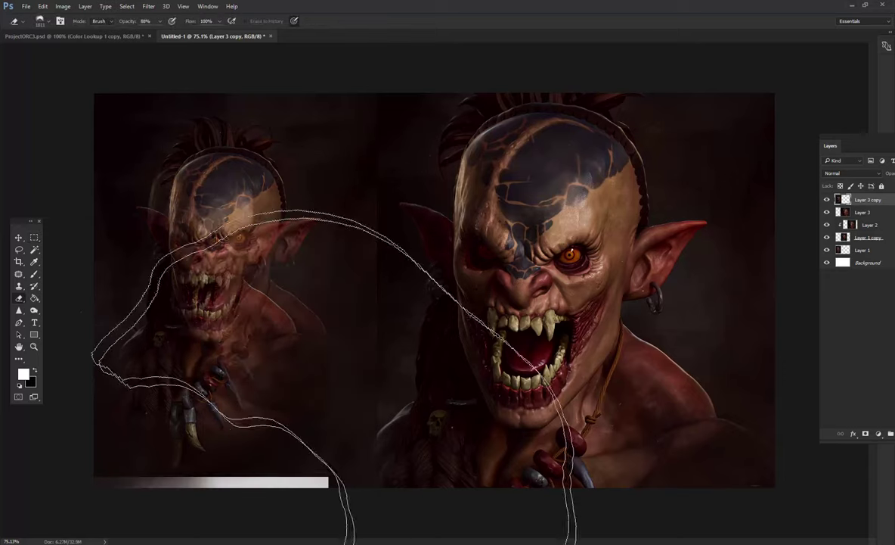
{"action": "left_click", "coordinate": [41, 20]}
{"action": "left_click_drag", "start_coordinate": [85, 50], "coordinate": [57, 49]}
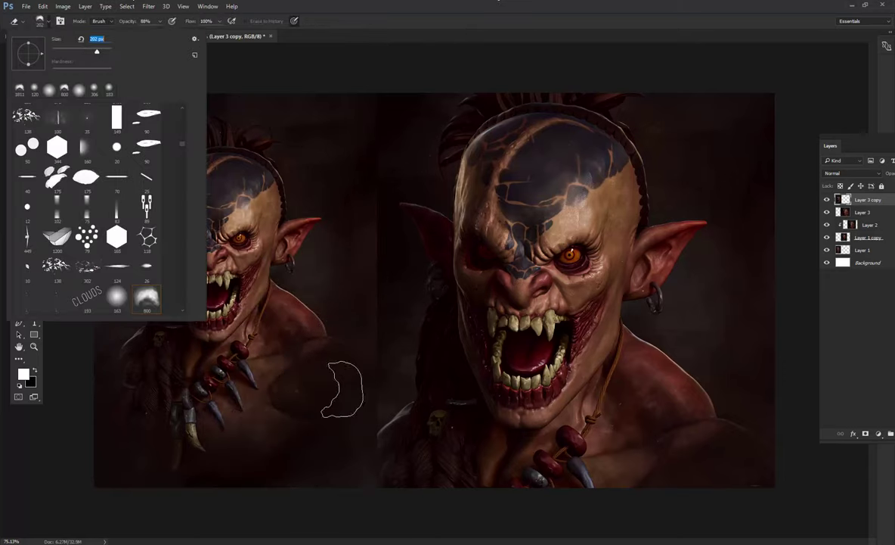
{"action": "key", "text": "Return"}
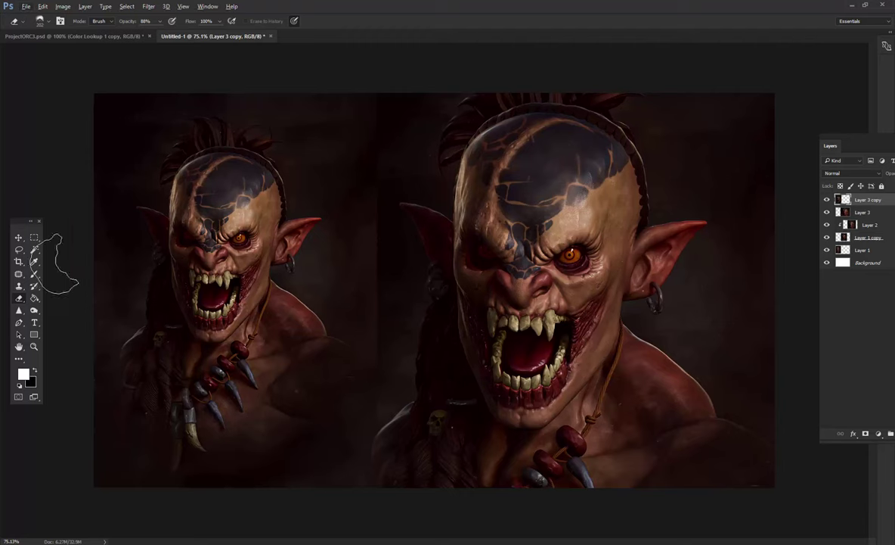
{"action": "left_click", "coordinate": [18, 261]}
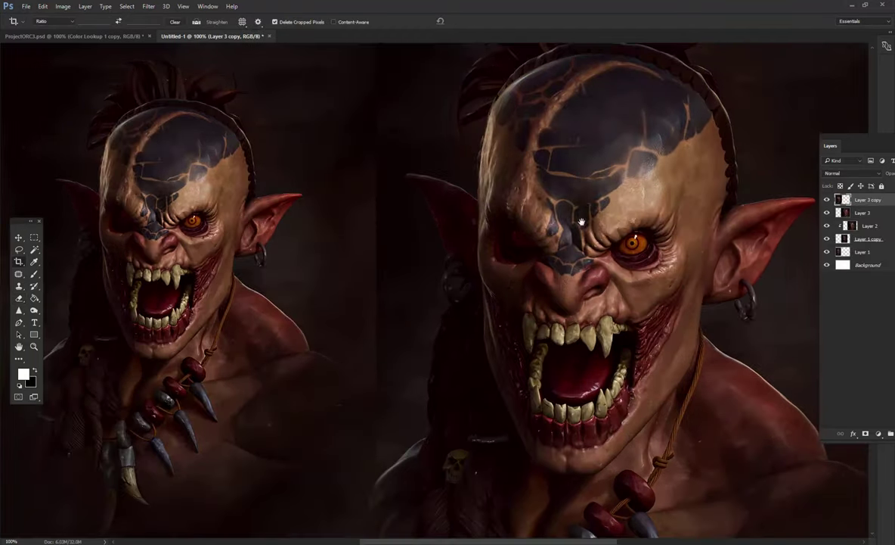
{"action": "left_click", "coordinate": [34, 236]}
{"action": "left_click_drag", "start_coordinate": [93, 91], "coordinate": [352, 466]}
{"action": "key", "text": "ctrl+d"}
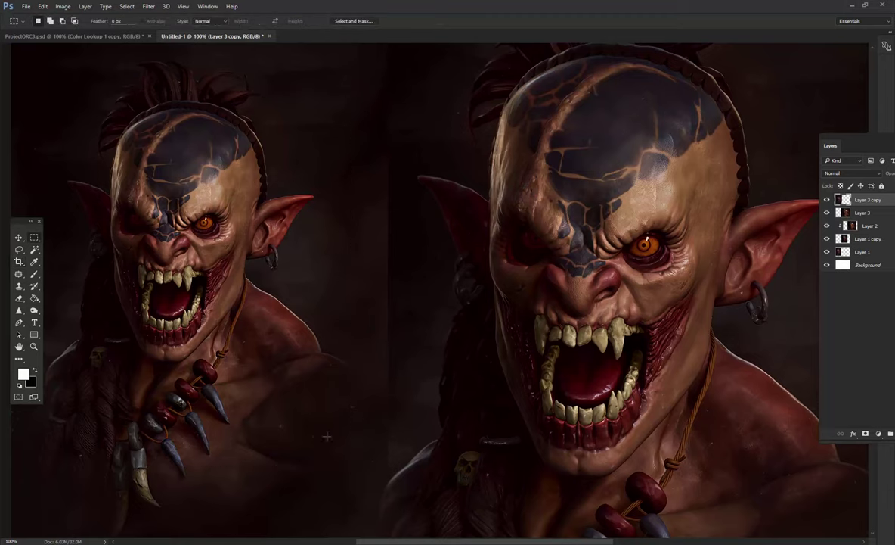
{"action": "key", "text": "b"}
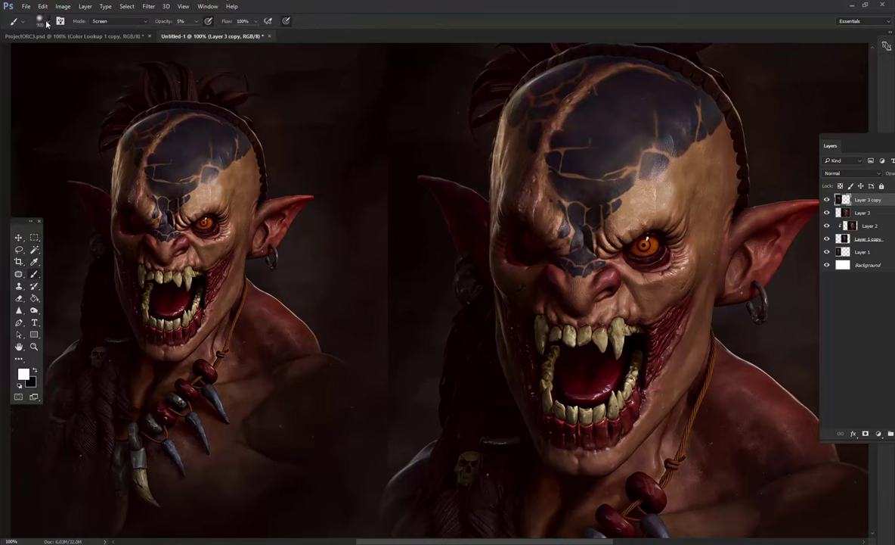
{"action": "left_click", "coordinate": [45, 21]}
{"action": "left_click_drag", "start_coordinate": [85, 51], "coordinate": [59, 50]}
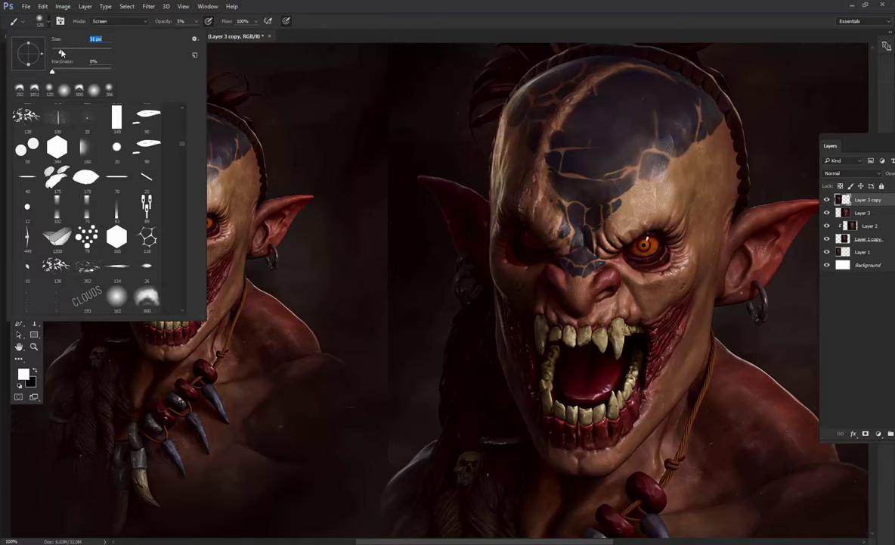
{"action": "key", "text": "0"}
{"action": "left_click", "coordinate": [189, 28]}
{"action": "left_click", "coordinate": [103, 24]}
{"action": "left_click", "coordinate": [104, 29]}
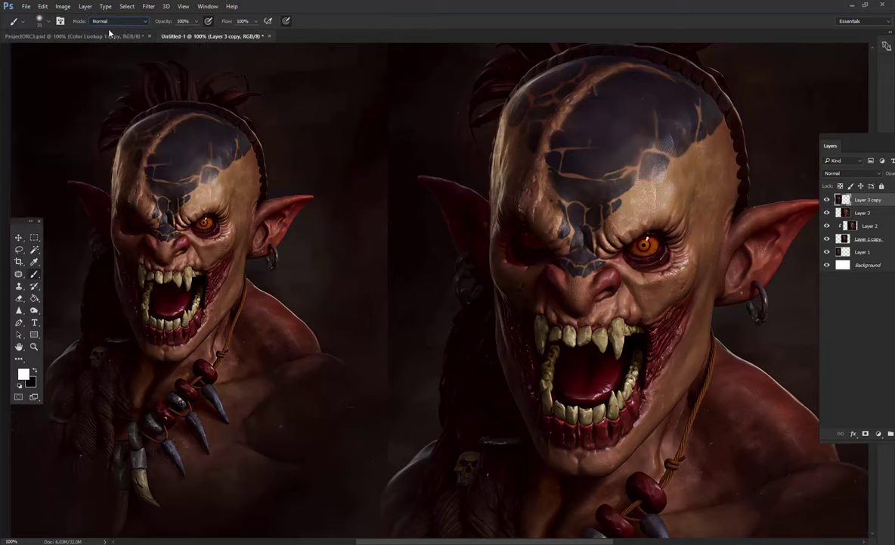
{"action": "left_click_drag", "start_coordinate": [245, 168], "coordinate": [361, 155]}
{"action": "left_click_drag", "start_coordinate": [91, 193], "coordinate": [155, 196]}
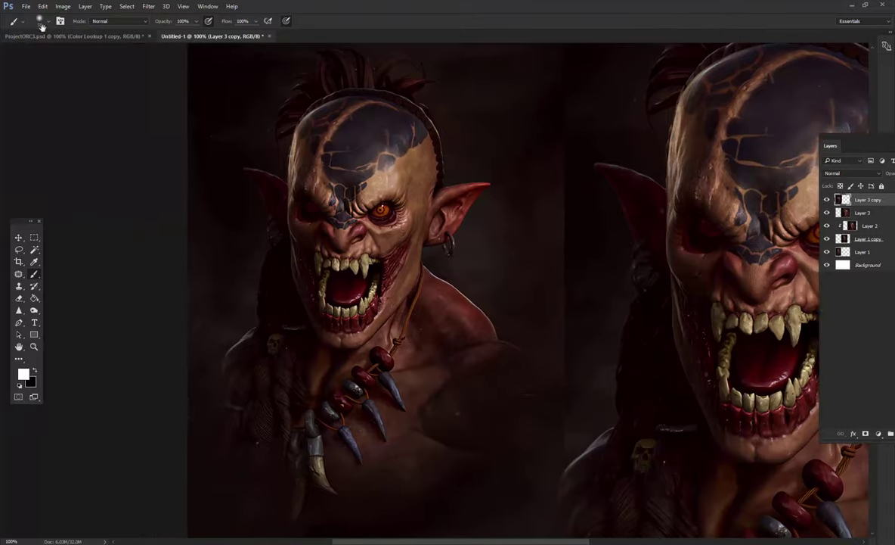
{"action": "left_click", "coordinate": [44, 21]}
{"action": "key", "text": "Return"}
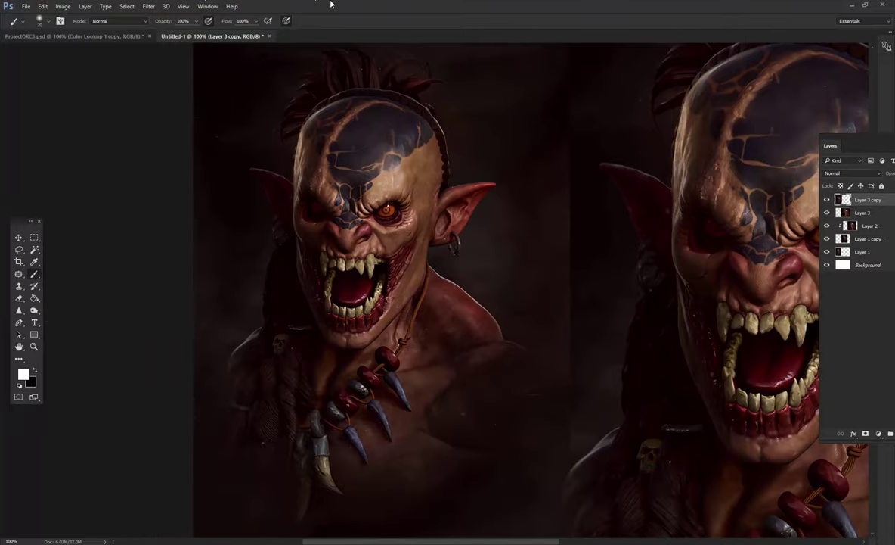
{"action": "left_click_drag", "start_coordinate": [340, 265], "coordinate": [219, 264]}
{"action": "mouse_move", "coordinate": [317, 229]}
{"action": "left_mouse_down"}
{"action": "mouse_move", "coordinate": [439, 214]}
{"action": "mouse_move", "coordinate": [464, 226]}
{"action": "mouse_move", "coordinate": [436, 250]}
{"action": "left_mouse_up"}
{"action": "mouse_move", "coordinate": [384, 138]}
{"action": "left_mouse_down"}
{"action": "mouse_move", "coordinate": [295, 150]}
{"action": "mouse_move", "coordinate": [284, 169]}
{"action": "left_mouse_up"}
{"action": "left_click_drag", "start_coordinate": [201, 83], "coordinate": [265, 151]}
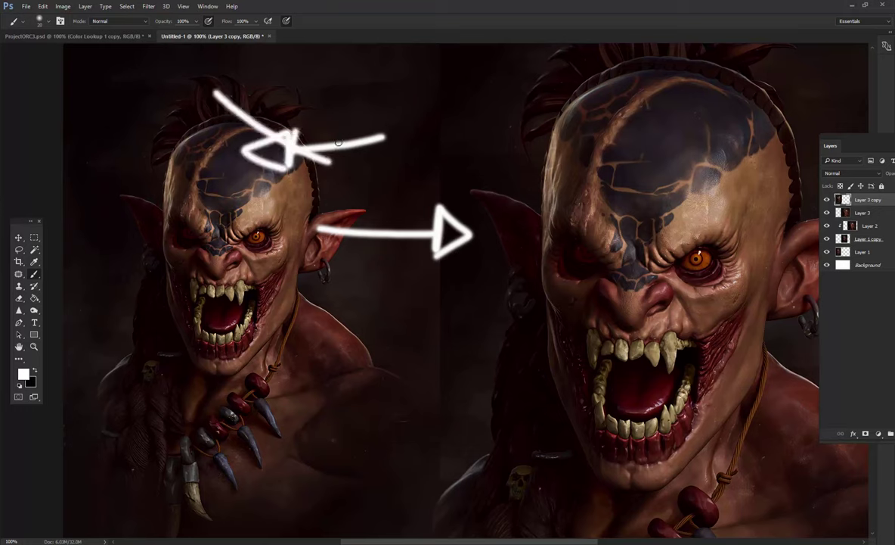
{"action": "left_click_drag", "start_coordinate": [170, 201], "coordinate": [339, 114]}
{"action": "key", "text": "ctrl+alt+z"}
{"action": "key", "text": "ctrl+alt+z"}
{"action": "key", "text": "ctrl+alt+z"}
{"action": "key", "text": "ctrl+alt+z"}
{"action": "key", "text": "ctrl+alt+z"}
{"action": "key", "text": "ctrl+alt+z"}
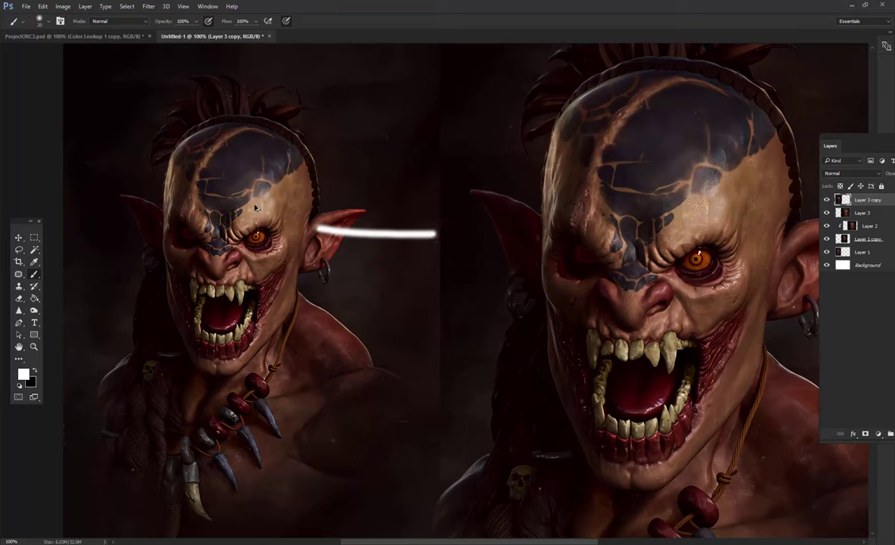
{"action": "key", "text": "ctrl+alt+z"}
{"action": "mouse_move", "coordinate": [291, 242]}
{"action": "left_mouse_down"}
{"action": "mouse_move", "coordinate": [406, 242]}
{"action": "mouse_move", "coordinate": [408, 213]}
{"action": "mouse_move", "coordinate": [401, 284]}
{"action": "left_mouse_up"}
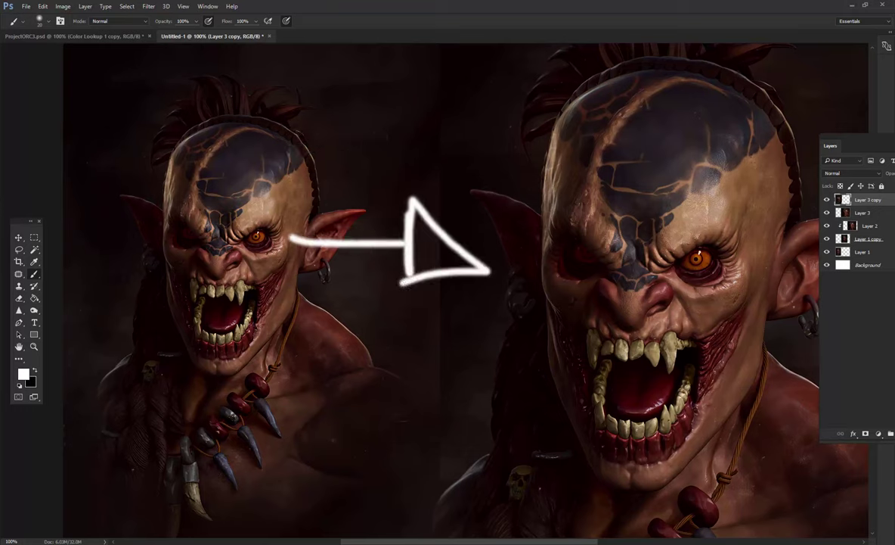
{"action": "key", "text": "ctrl+alt+z"}
{"action": "key", "text": "ctrl+alt+z"}
{"action": "key", "text": "ctrl+alt+z"}
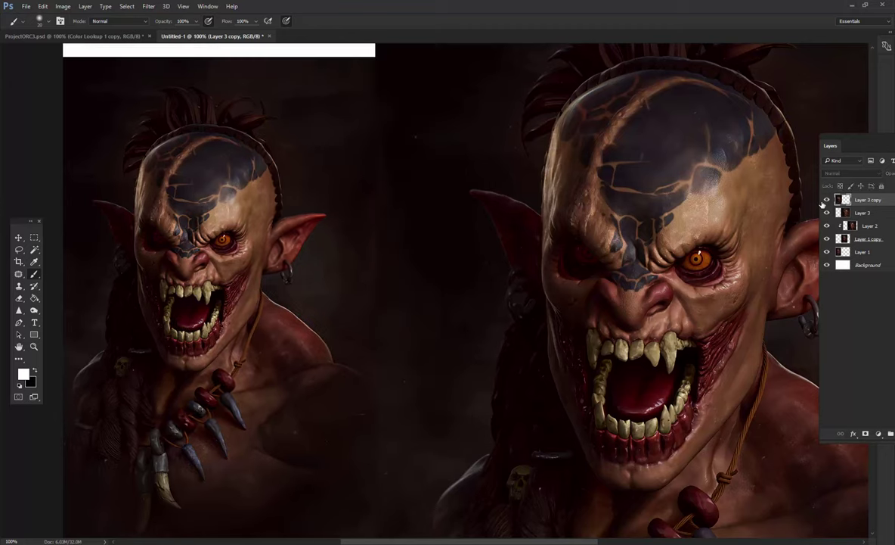
Merge the visible layers and flip the merged image horizontally.
{"action": "left_click", "coordinate": [862, 251], "text": "shift"}
{"action": "key", "text": "ctrl+e"}
{"action": "left_click", "coordinate": [43, 6]}
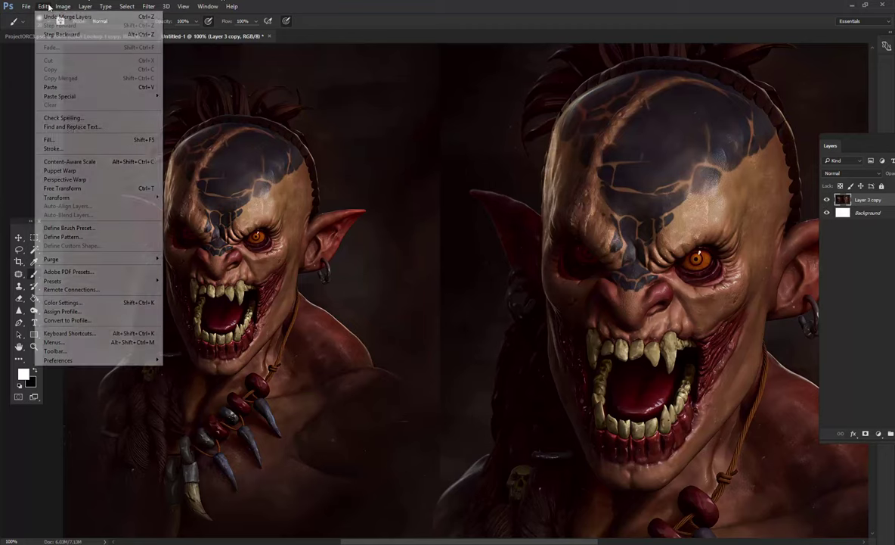
{"action": "left_click", "coordinate": [189, 294]}
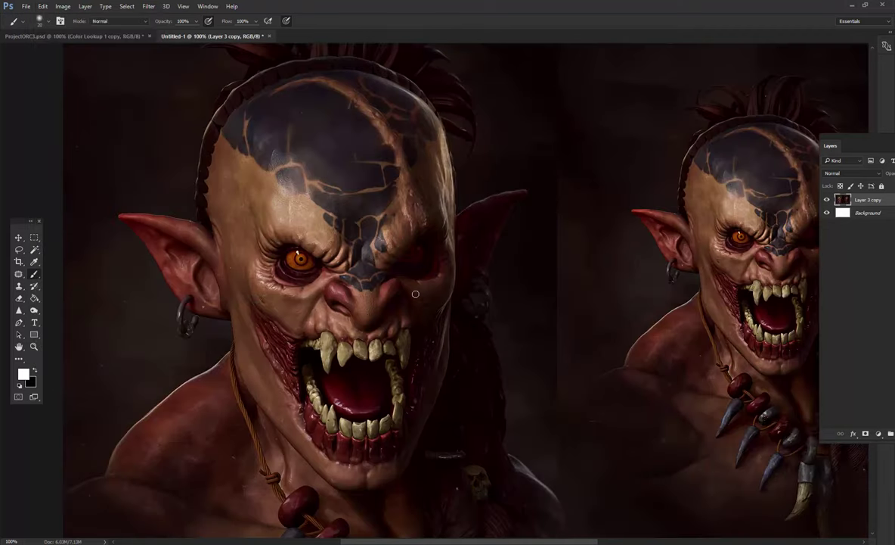
Zoom and scroll around to review the flipped two-orc layout.
{"action": "key", "text": "ctrl+0"}
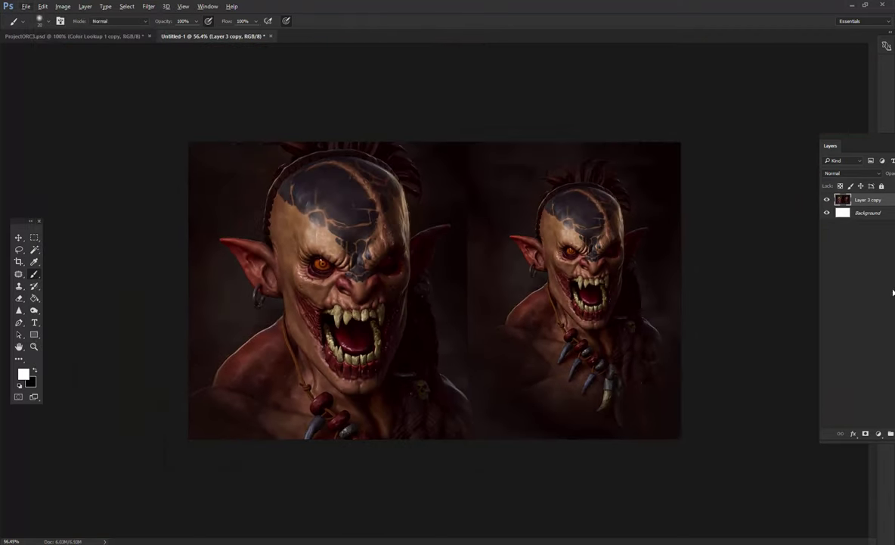
{"action": "key", "text": "ctrl+plus"}
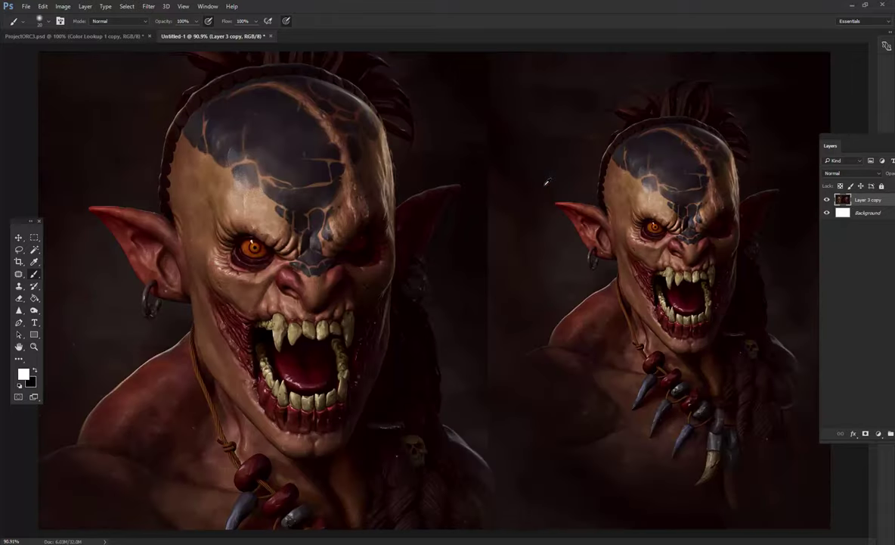
{"action": "key", "text": "ctrl+minus"}
{"action": "key", "text": "ctrl+minus"}
{"action": "key", "text": "ctrl+minus"}
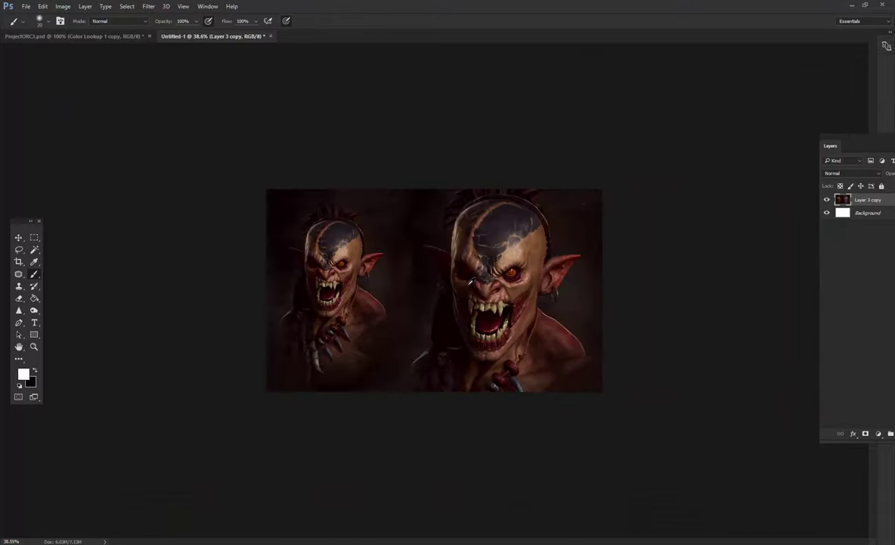
{"action": "scroll", "coordinate": [472, 280], "scroll_direction": "up", "scroll_amount": 5}
{"action": "scroll", "coordinate": [472, 280], "scroll_direction": "up", "scroll_amount": 3}
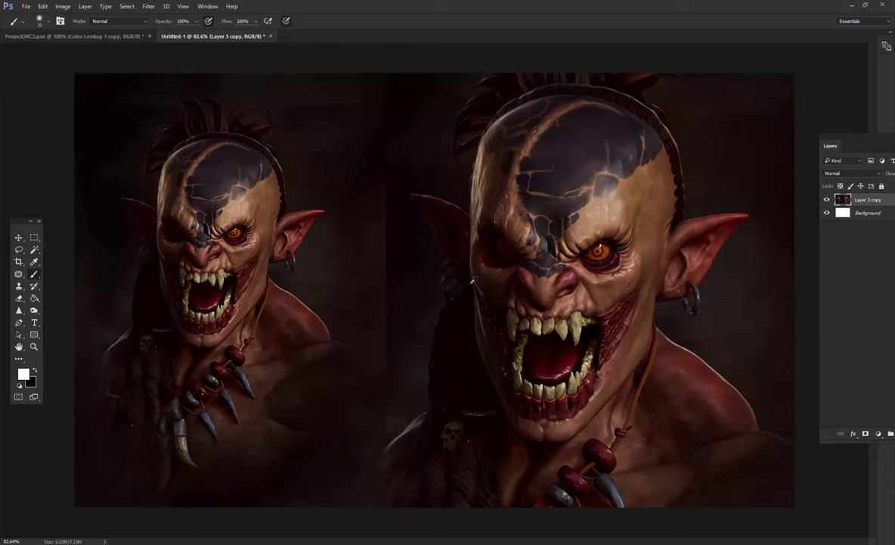
{"action": "scroll", "coordinate": [472, 280], "scroll_direction": "up", "scroll_amount": 2}
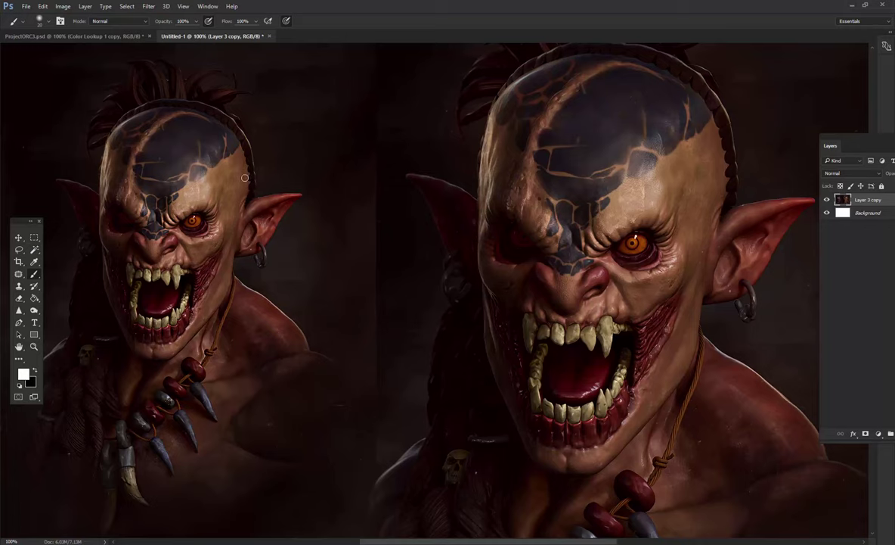
Go back to ProjectORC3.psd and undo the last change.
{"action": "left_click", "coordinate": [87, 36]}
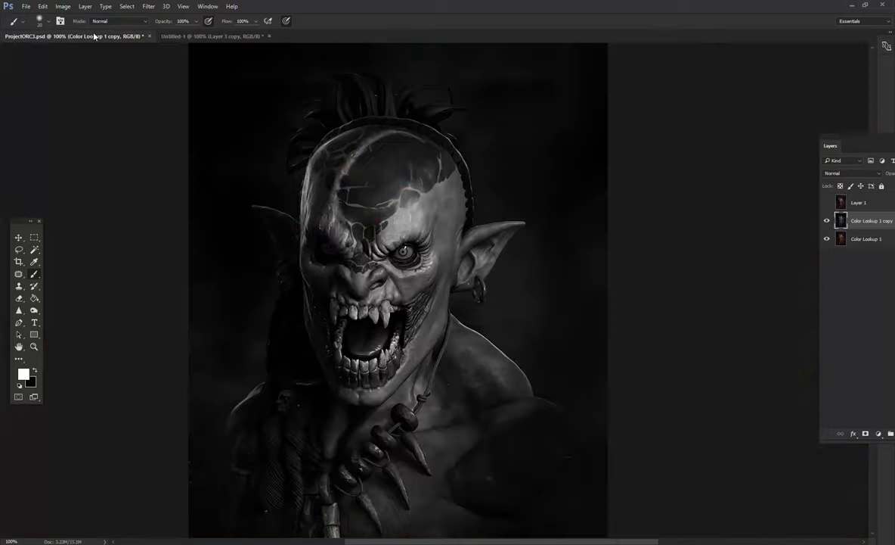
{"action": "left_click", "coordinate": [189, 37]}
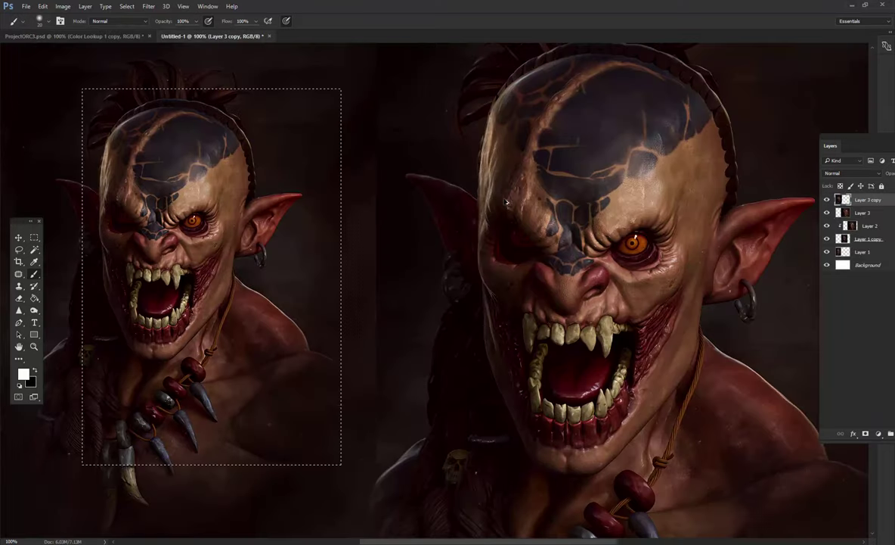
{"action": "scroll", "coordinate": [764, 195], "scroll_direction": "down", "scroll_amount": 3}
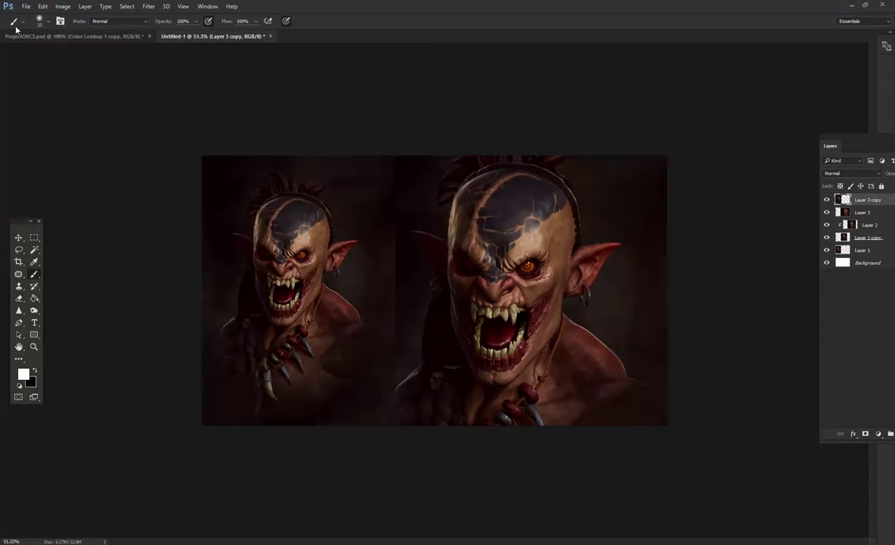
{"action": "left_click", "coordinate": [53, 36]}
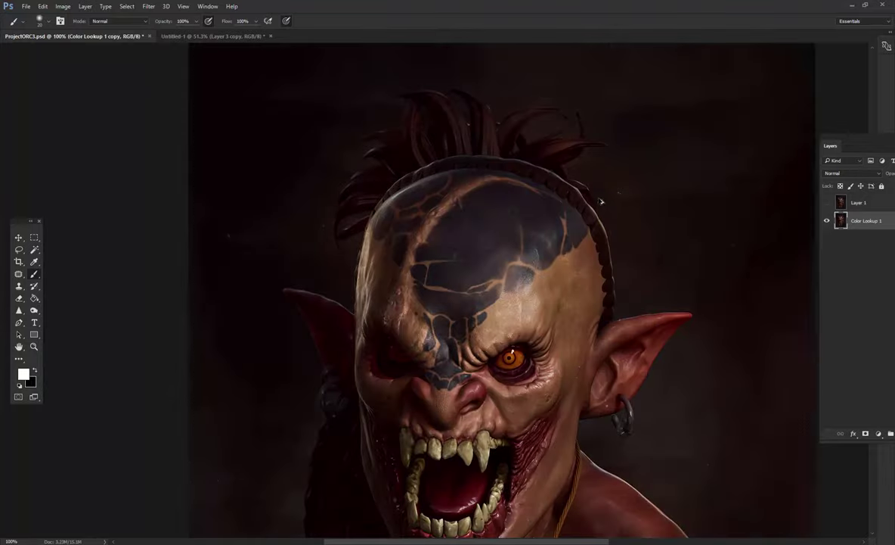
{"action": "key", "text": "ctrl+z"}
{"action": "scroll", "coordinate": [602, 201], "scroll_direction": "down", "scroll_amount": 2}
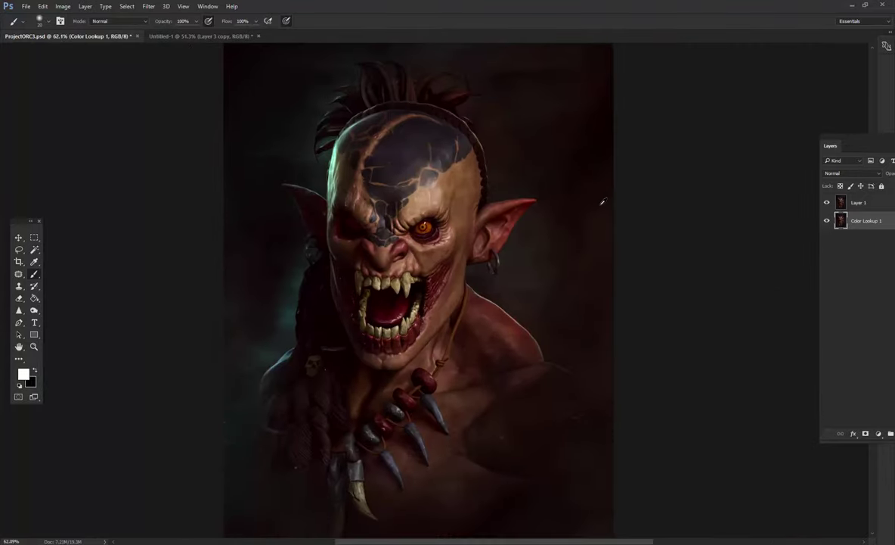
{"action": "scroll", "coordinate": [602, 202], "scroll_direction": "down", "scroll_amount": 2}
{"action": "scroll", "coordinate": [602, 201], "scroll_direction": "up", "scroll_amount": 3}
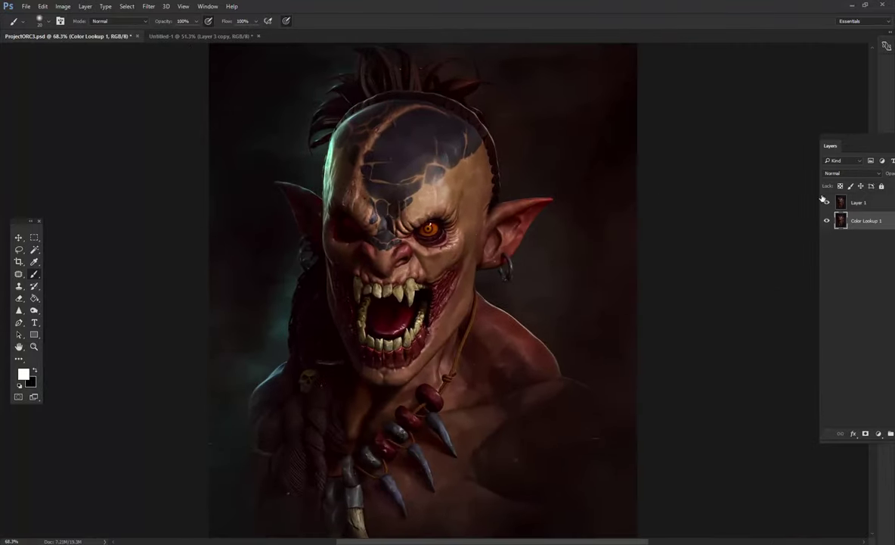
Float the Layers panel and set Layer 1's opacity to 48%.
{"action": "left_click_drag", "start_coordinate": [862, 144], "coordinate": [729, 145]}
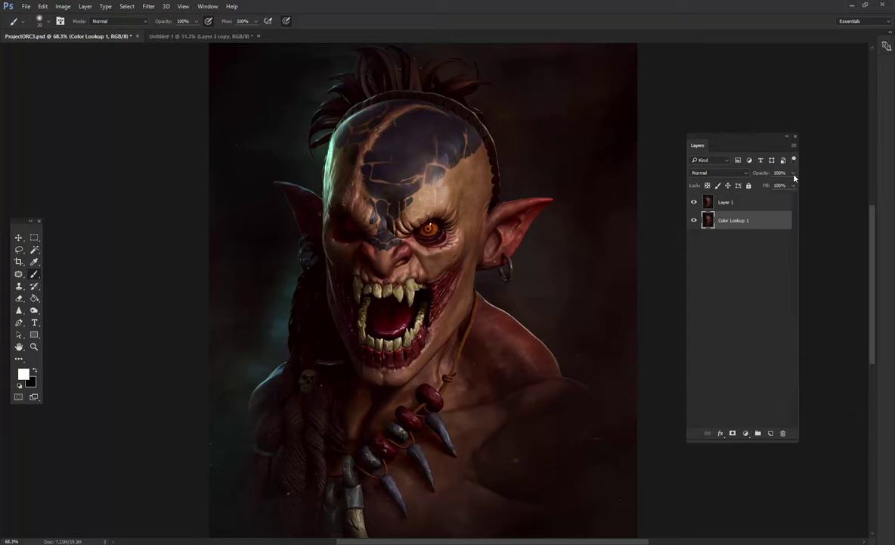
{"action": "left_click_drag", "start_coordinate": [794, 177], "coordinate": [758, 186]}
{"action": "left_click", "coordinate": [760, 205]}
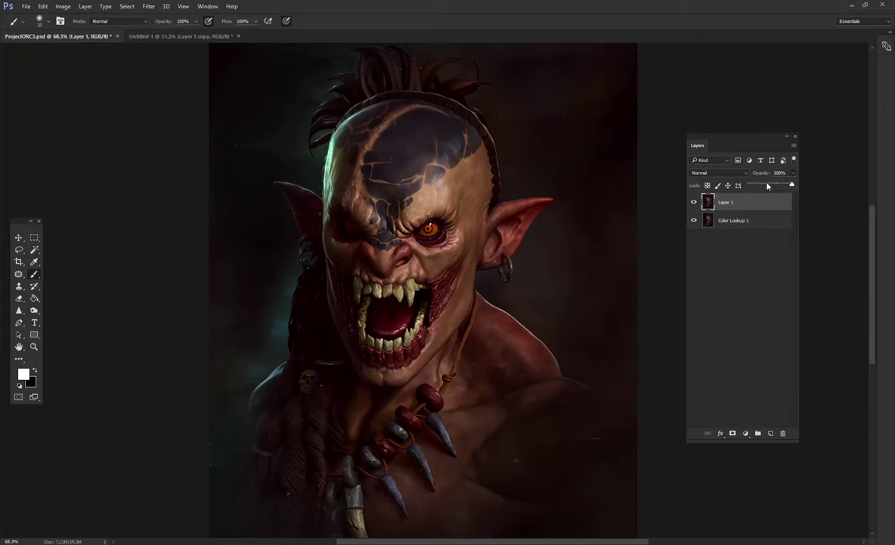
{"action": "mouse_move", "coordinate": [794, 175]}
{"action": "left_mouse_down"}
{"action": "mouse_move", "coordinate": [765, 185]}
{"action": "mouse_move", "coordinate": [775, 186]}
{"action": "left_mouse_up"}
Make and clear marquee selections on the portrait, then return to Untitled-1.
{"action": "key", "text": "m"}
{"action": "left_click_drag", "start_coordinate": [210, 108], "coordinate": [637, 537]}
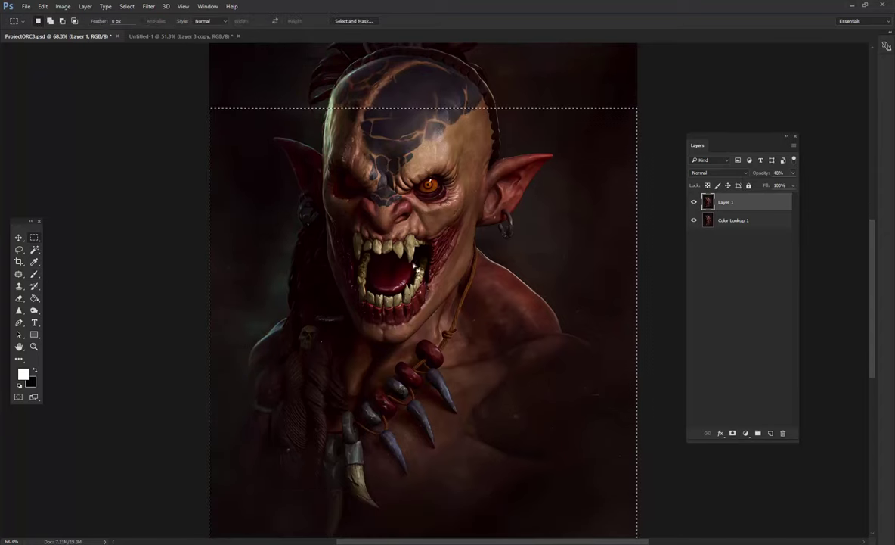
{"action": "scroll", "coordinate": [439, 286], "scroll_direction": "up", "scroll_amount": 2}
{"action": "left_click_drag", "start_coordinate": [393, 121], "coordinate": [532, 322]}
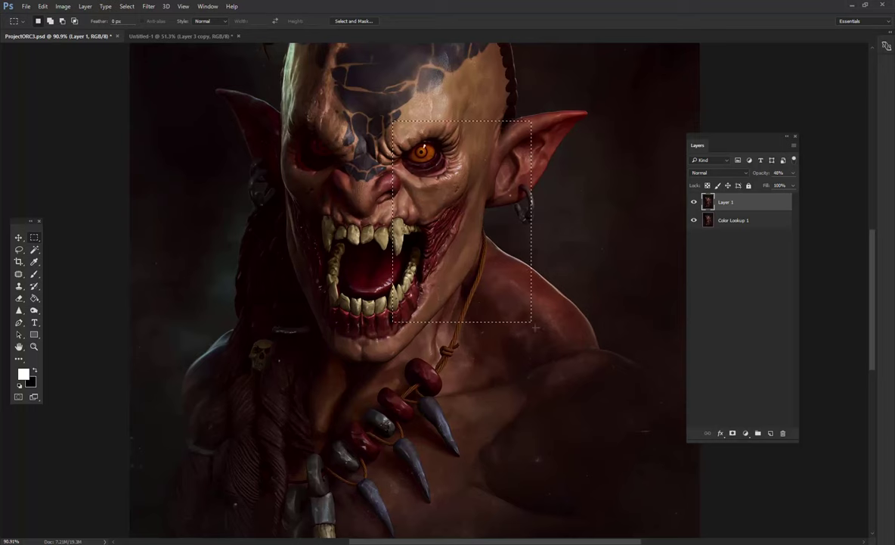
{"action": "key", "text": "ctrl+d"}
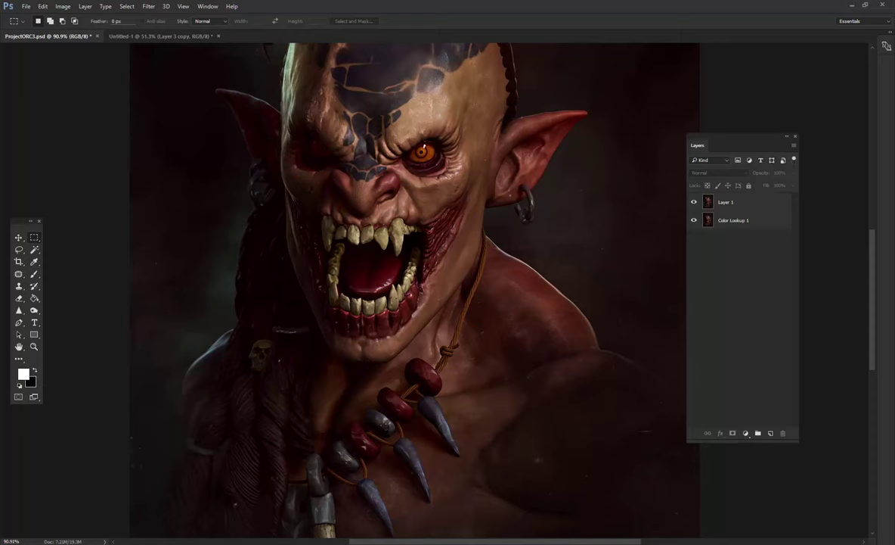
{"action": "left_click", "coordinate": [167, 37]}
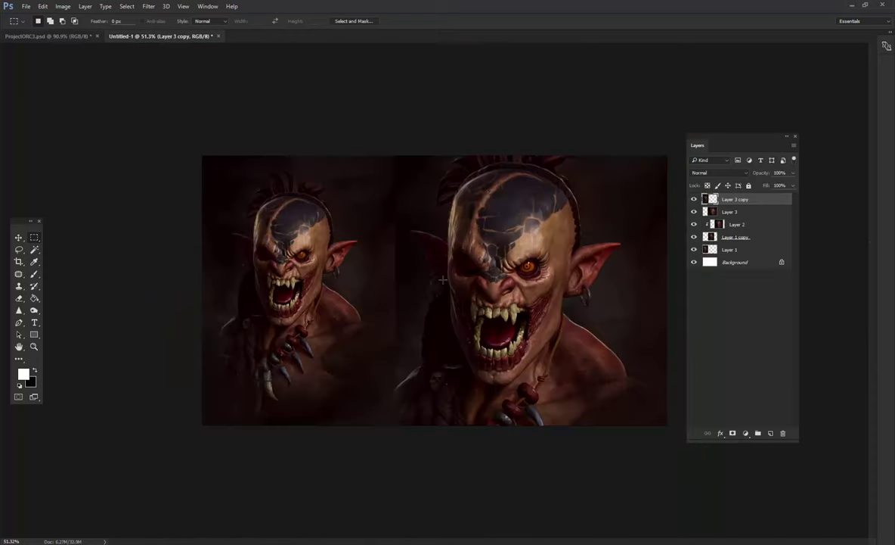
{"action": "scroll", "coordinate": [442, 280], "scroll_direction": "up", "scroll_amount": 1}
{"action": "scroll", "coordinate": [443, 280], "scroll_direction": "up", "scroll_amount": 1}
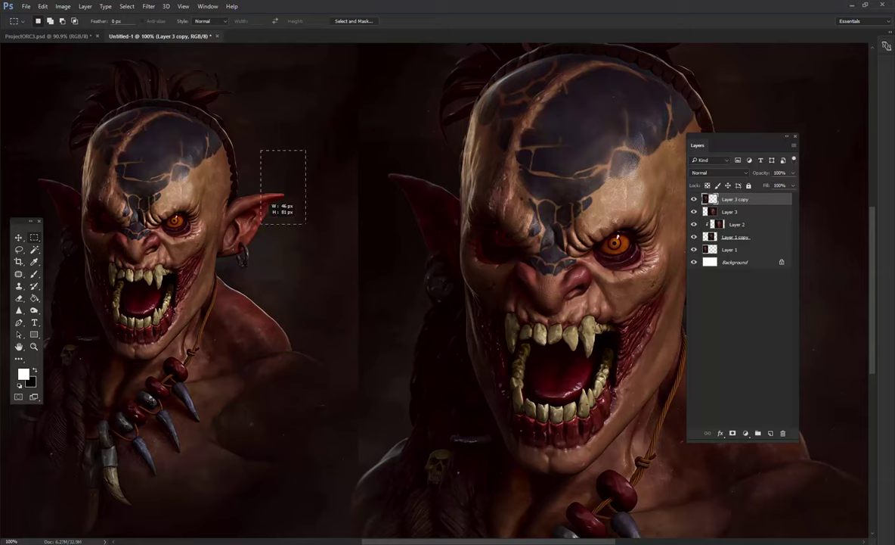
{"action": "left_click_drag", "start_coordinate": [303, 149], "coordinate": [83, 369]}
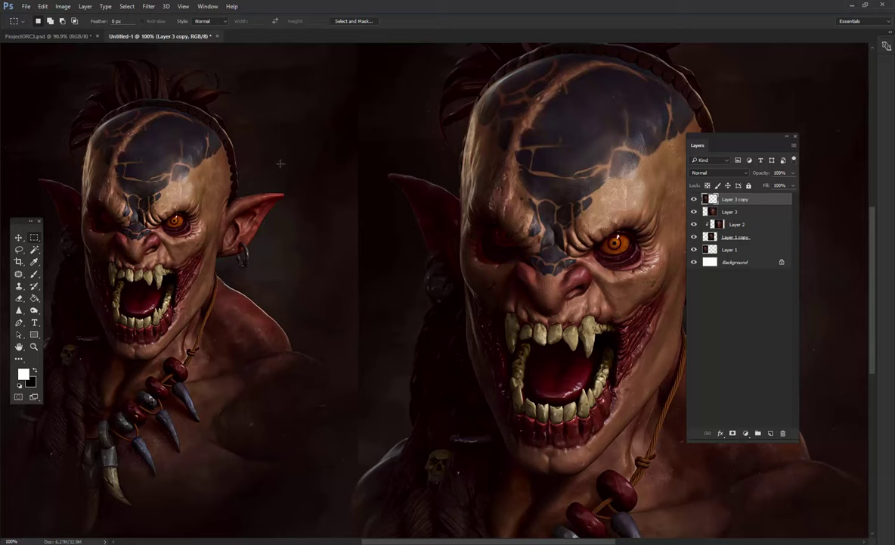